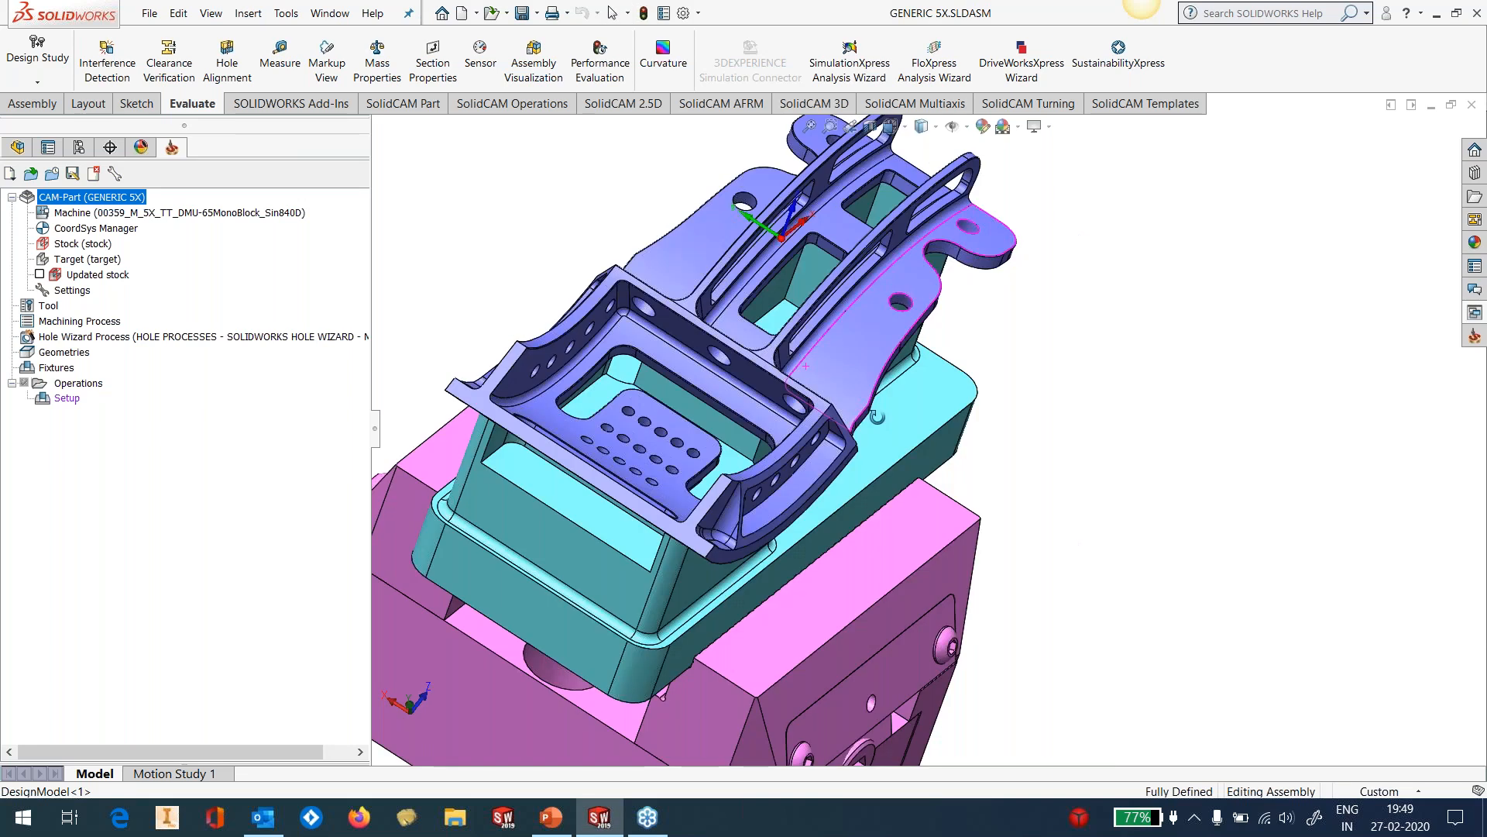
Show the hidden STOCK solid body of DesignModel in the assembly.
{"action": "left_click", "coordinate": [17, 147]}
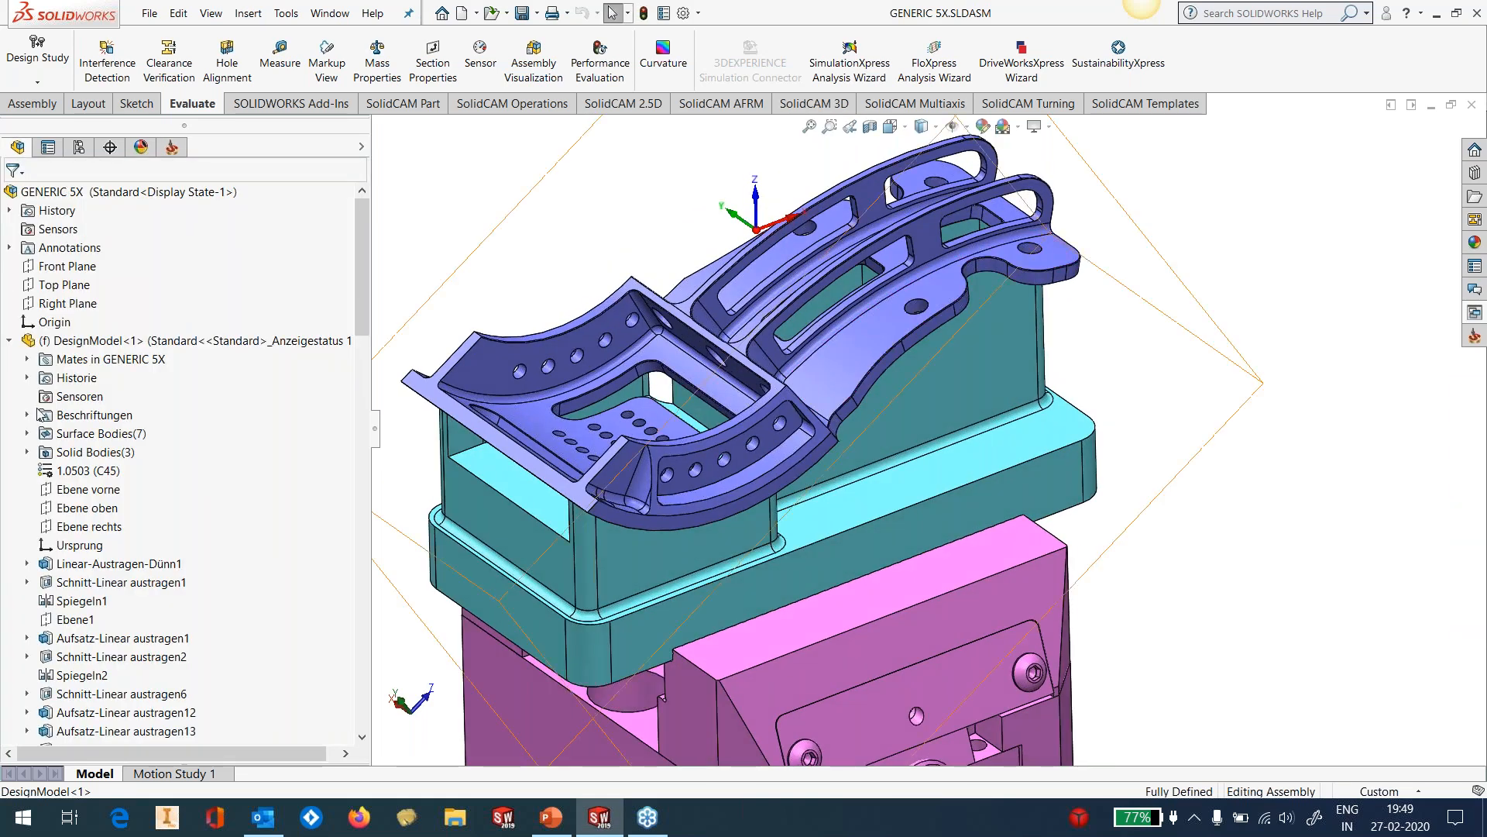
{"action": "left_click", "coordinate": [27, 452]}
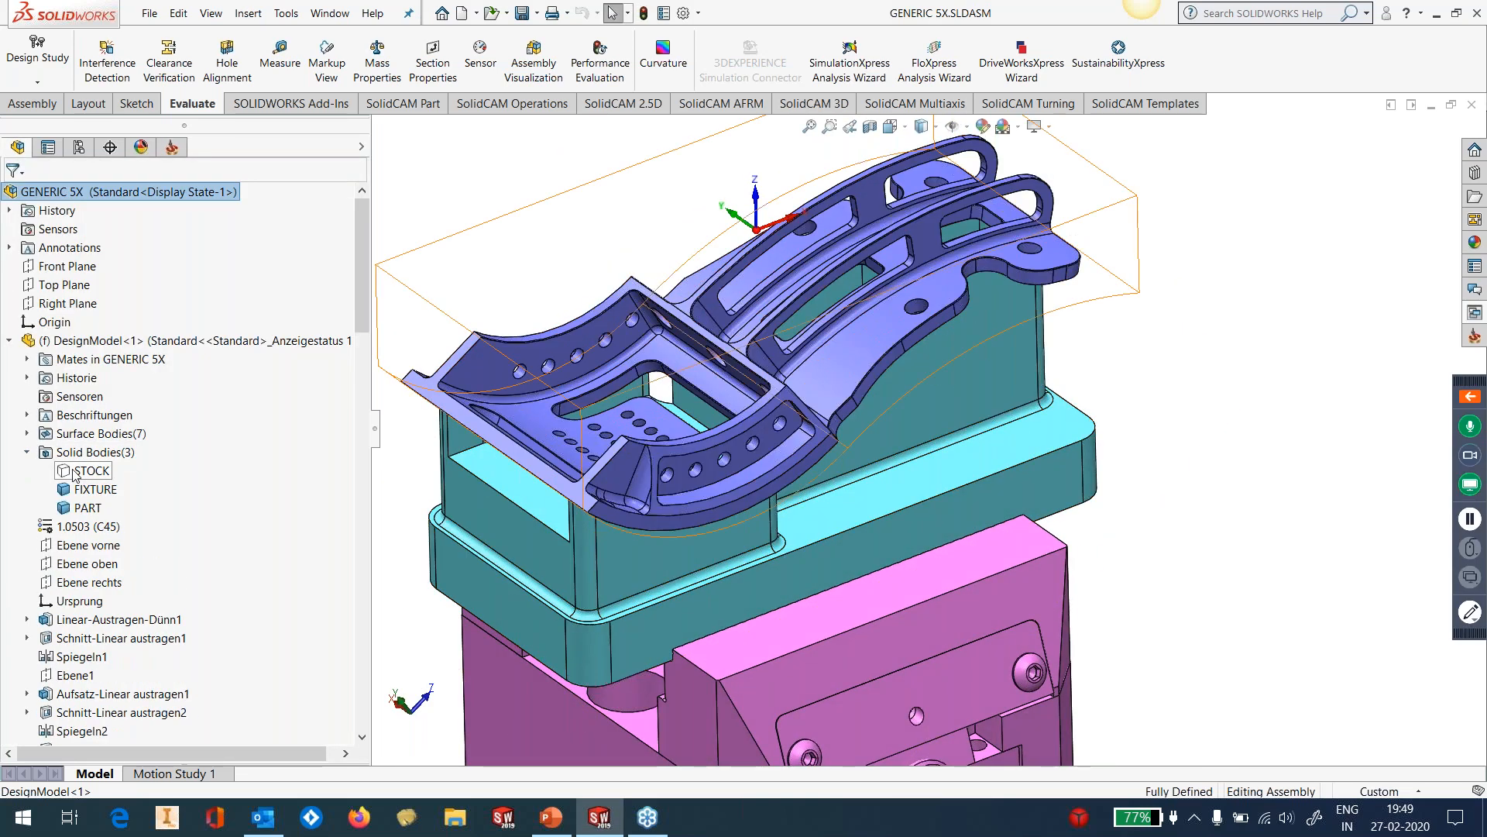
{"action": "left_click", "coordinate": [82, 471]}
{"action": "left_click", "coordinate": [1154, 375]}
{"action": "scroll", "coordinate": [1154, 375], "scroll_direction": "up", "scroll_amount": 2}
{"action": "middle_click_drag", "start_coordinate": [1154, 375], "coordinate": [1100, 348]}
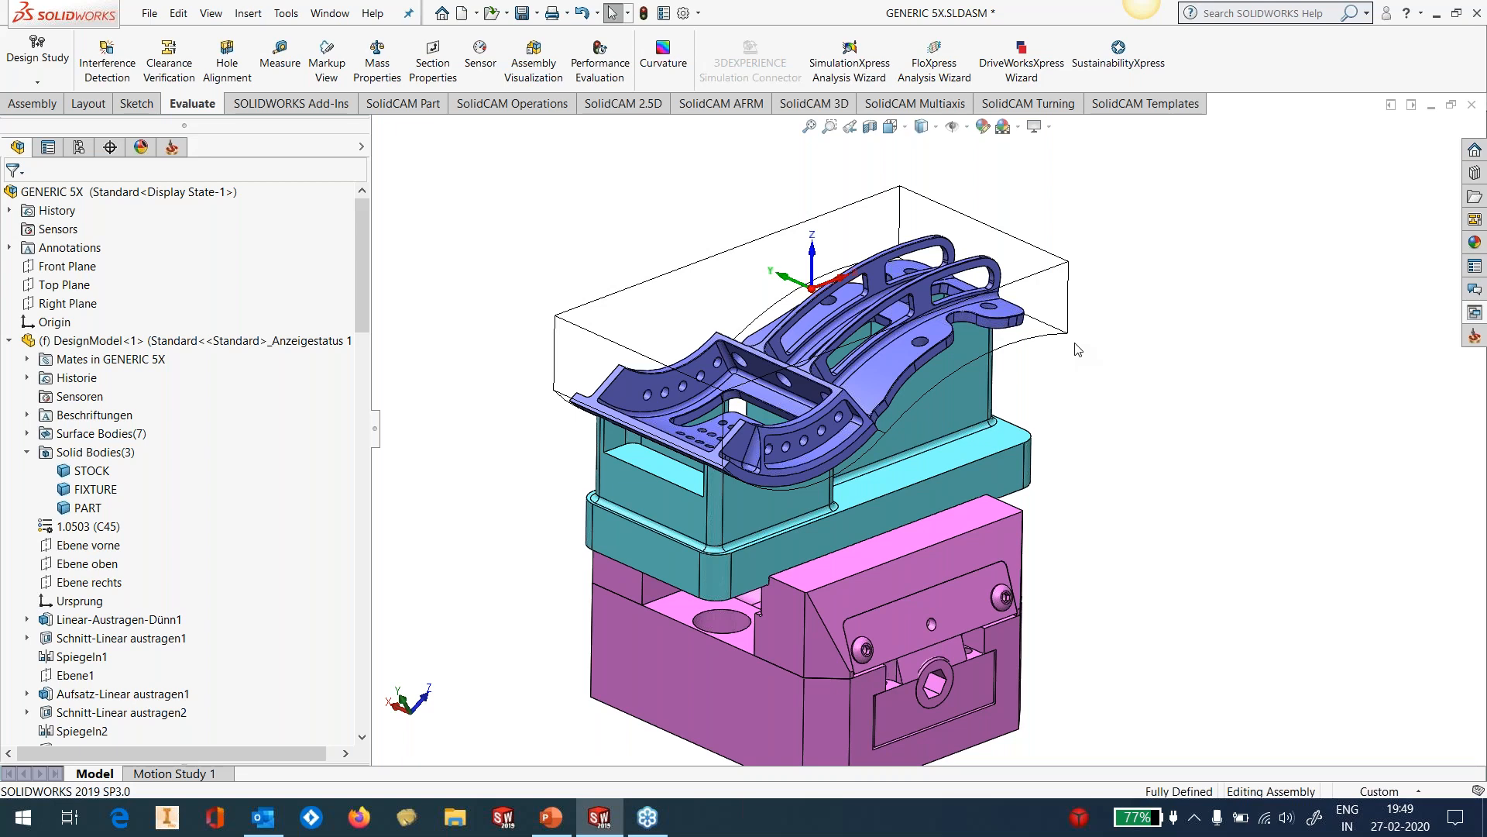
Add a face milling operation from the GEN_5X_FACING_32R1_2 template on the top face of the stock.
{"action": "left_click", "coordinate": [172, 148]}
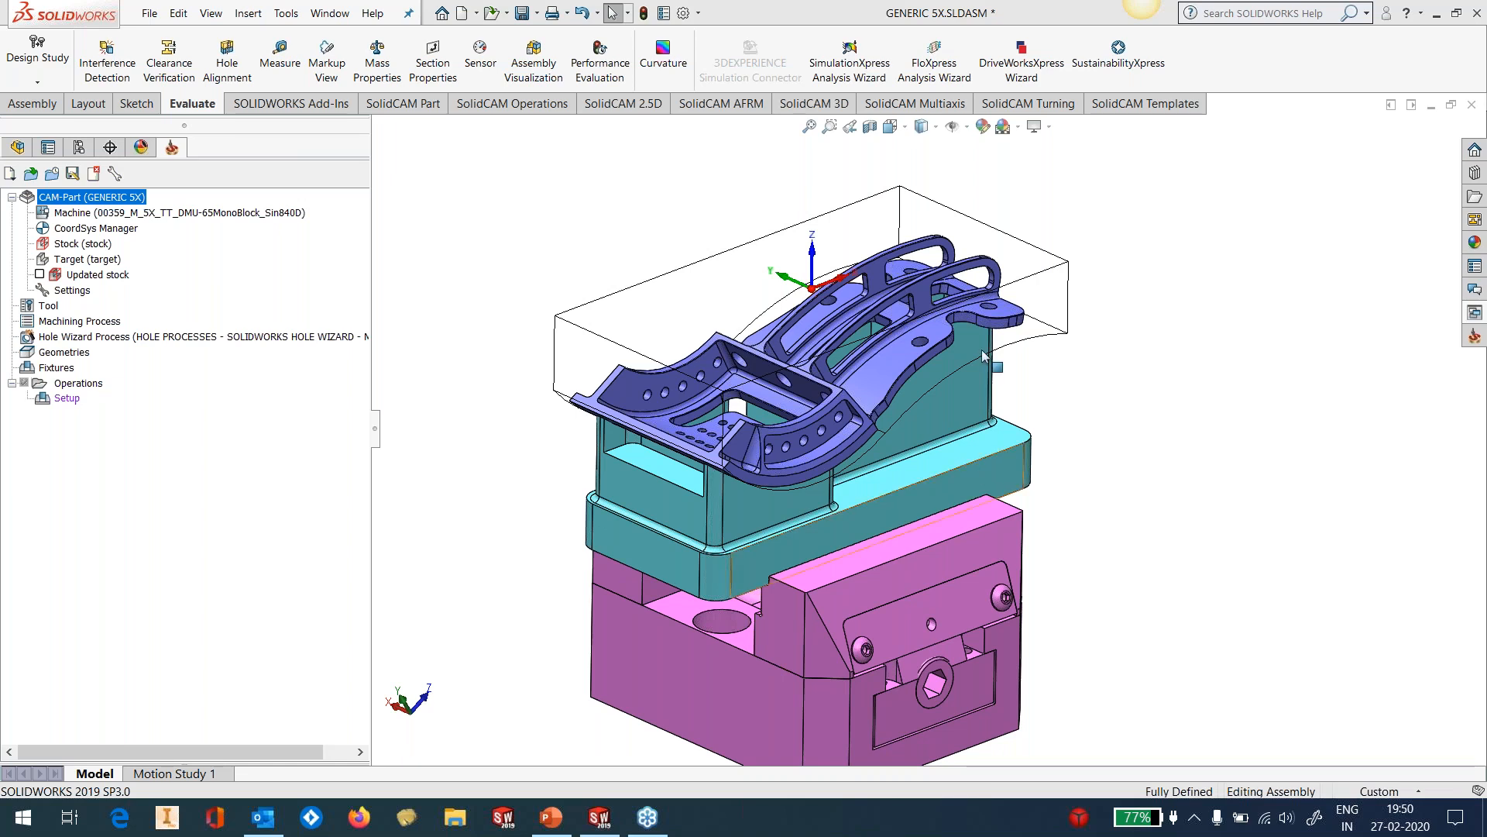
{"action": "scroll", "coordinate": [925, 432], "scroll_direction": "up", "scroll_amount": 1}
{"action": "scroll", "coordinate": [964, 463], "scroll_direction": "down", "scroll_amount": 1}
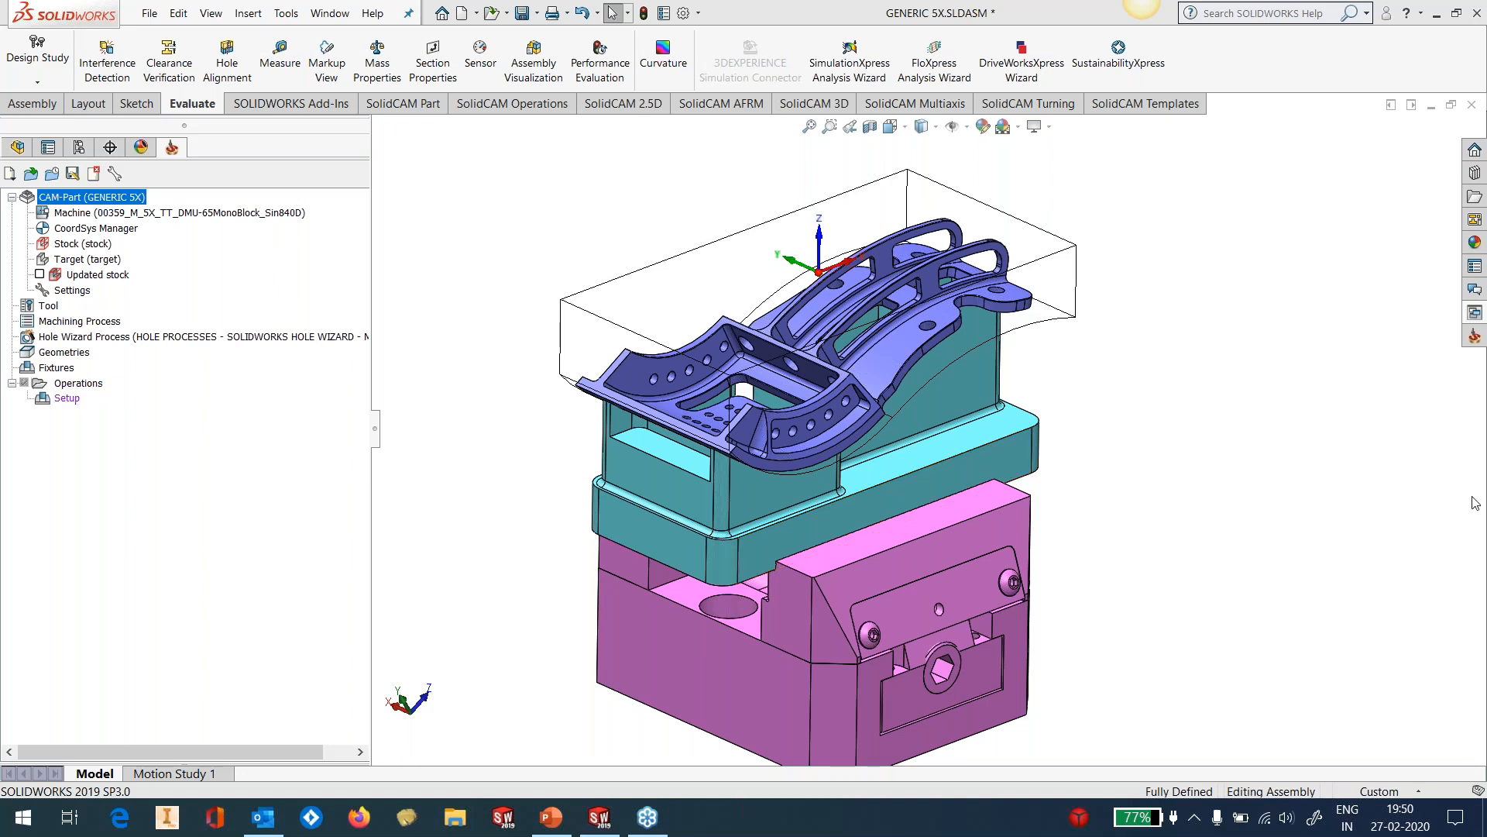
{"action": "left_click", "coordinate": [1476, 315]}
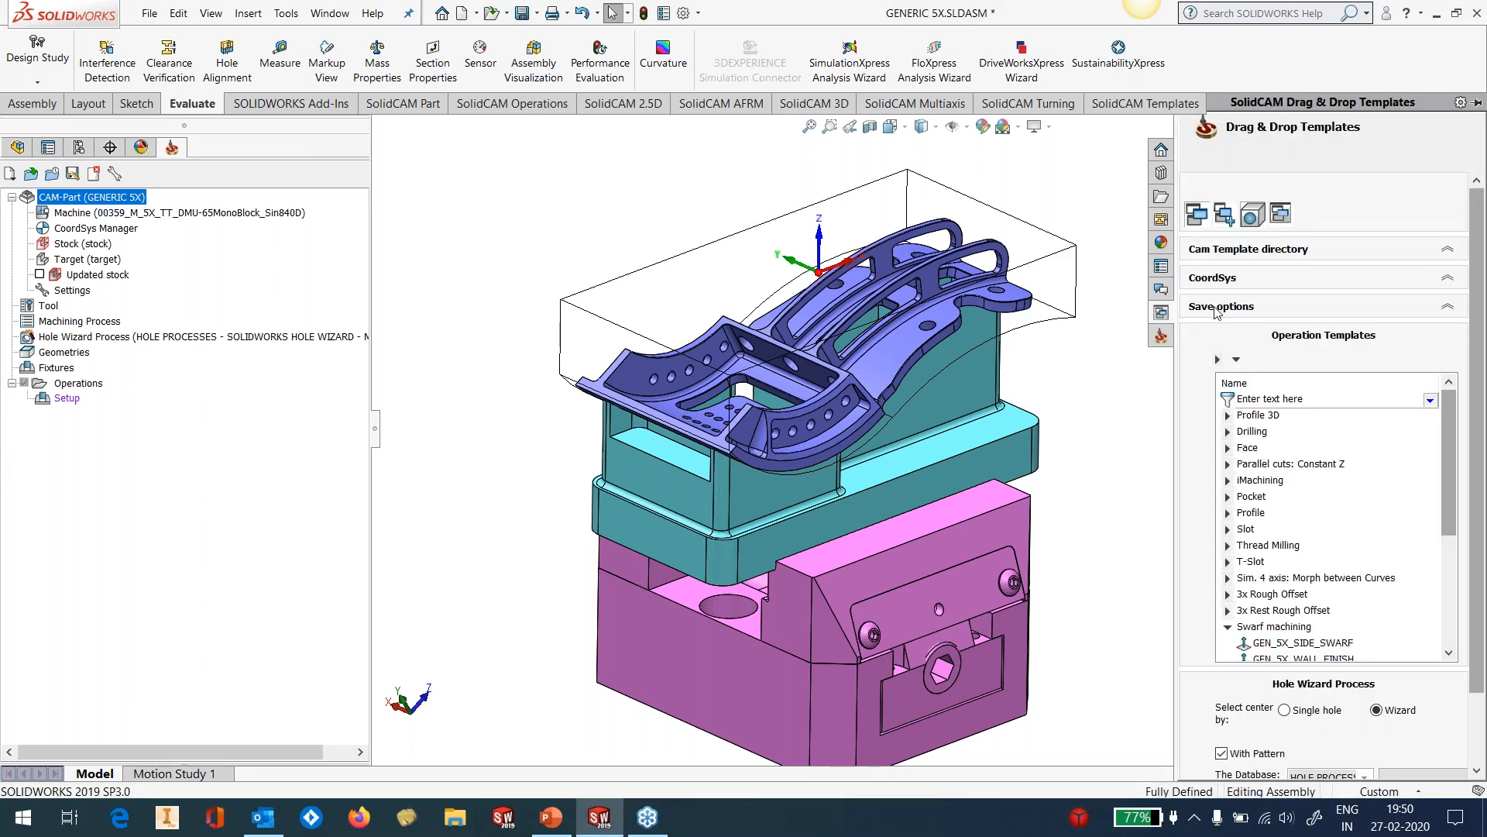
{"action": "mouse_move", "coordinate": [1034, 392]}
{"action": "middle_mouse_down"}
{"action": "mouse_move", "coordinate": [953, 308]}
{"action": "mouse_move", "coordinate": [1065, 436]}
{"action": "mouse_move", "coordinate": [1011, 380]}
{"action": "middle_mouse_up"}
{"action": "left_click", "coordinate": [1247, 447]}
{"action": "left_click", "coordinate": [1228, 449]}
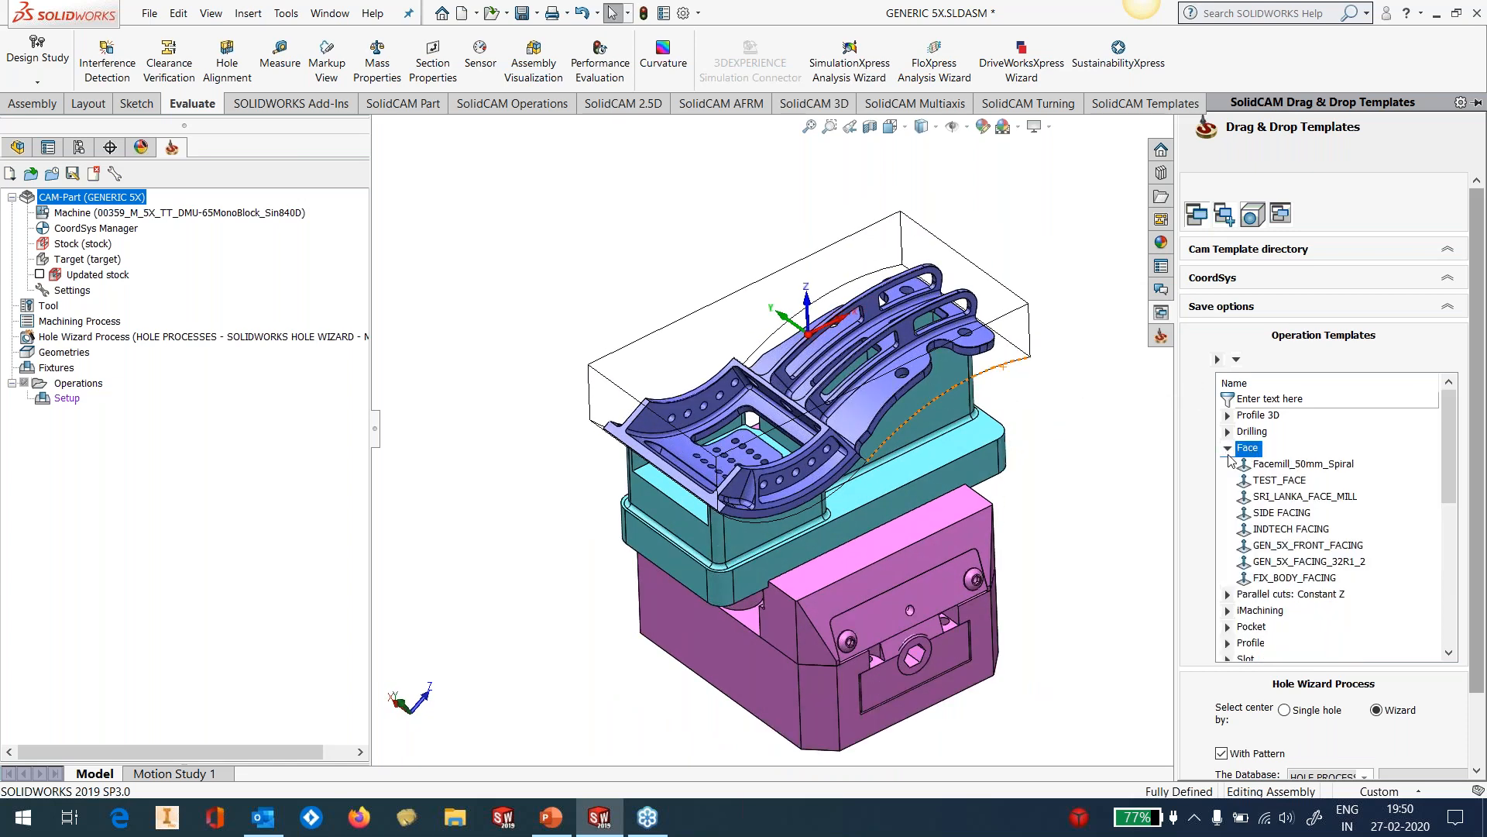
{"action": "left_click", "coordinate": [1334, 568]}
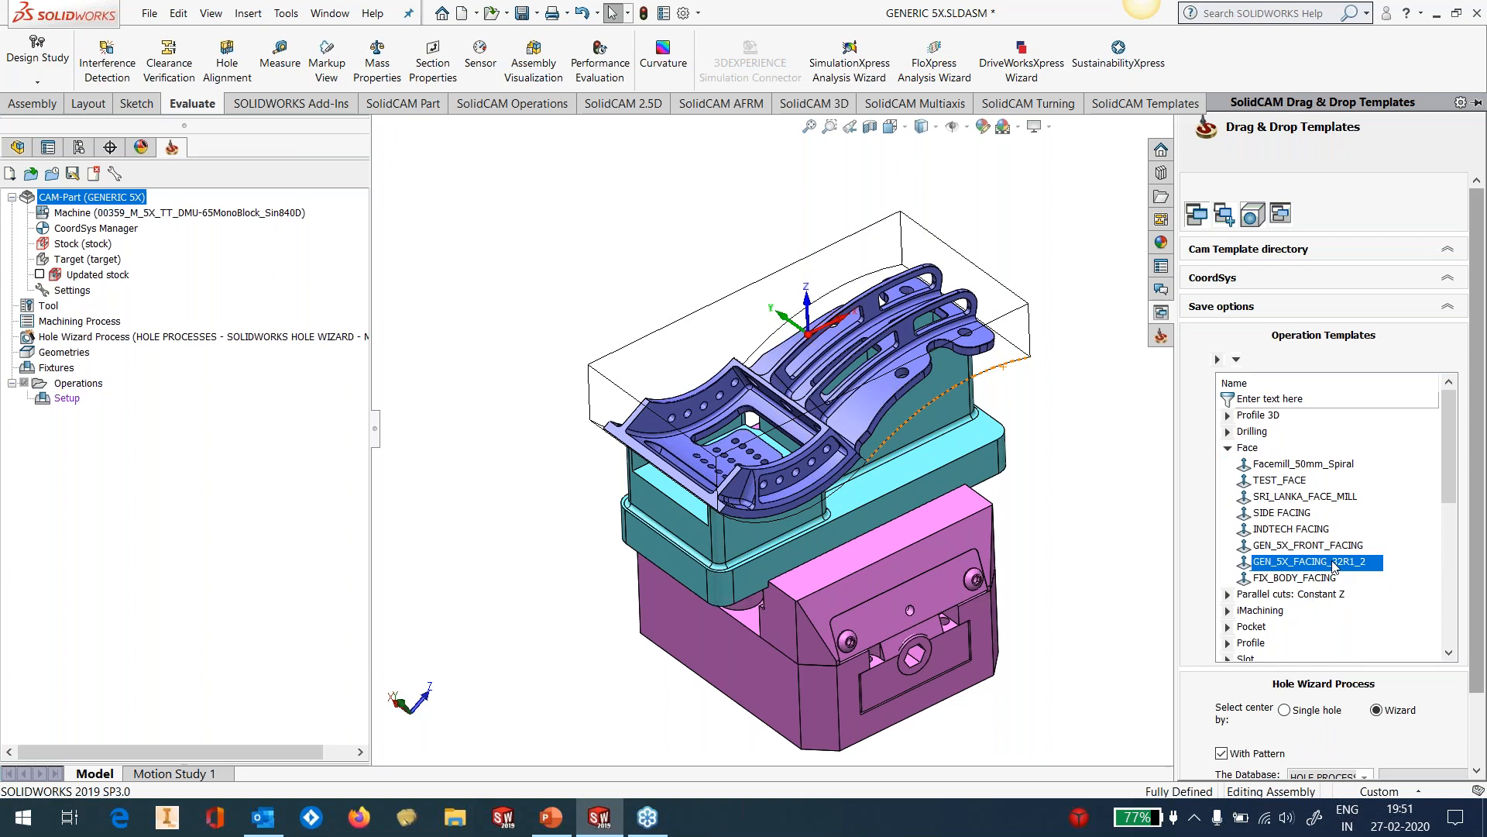
{"action": "left_click_drag", "start_coordinate": [1332, 561], "coordinate": [614, 354]}
{"action": "left_click", "coordinate": [614, 354]}
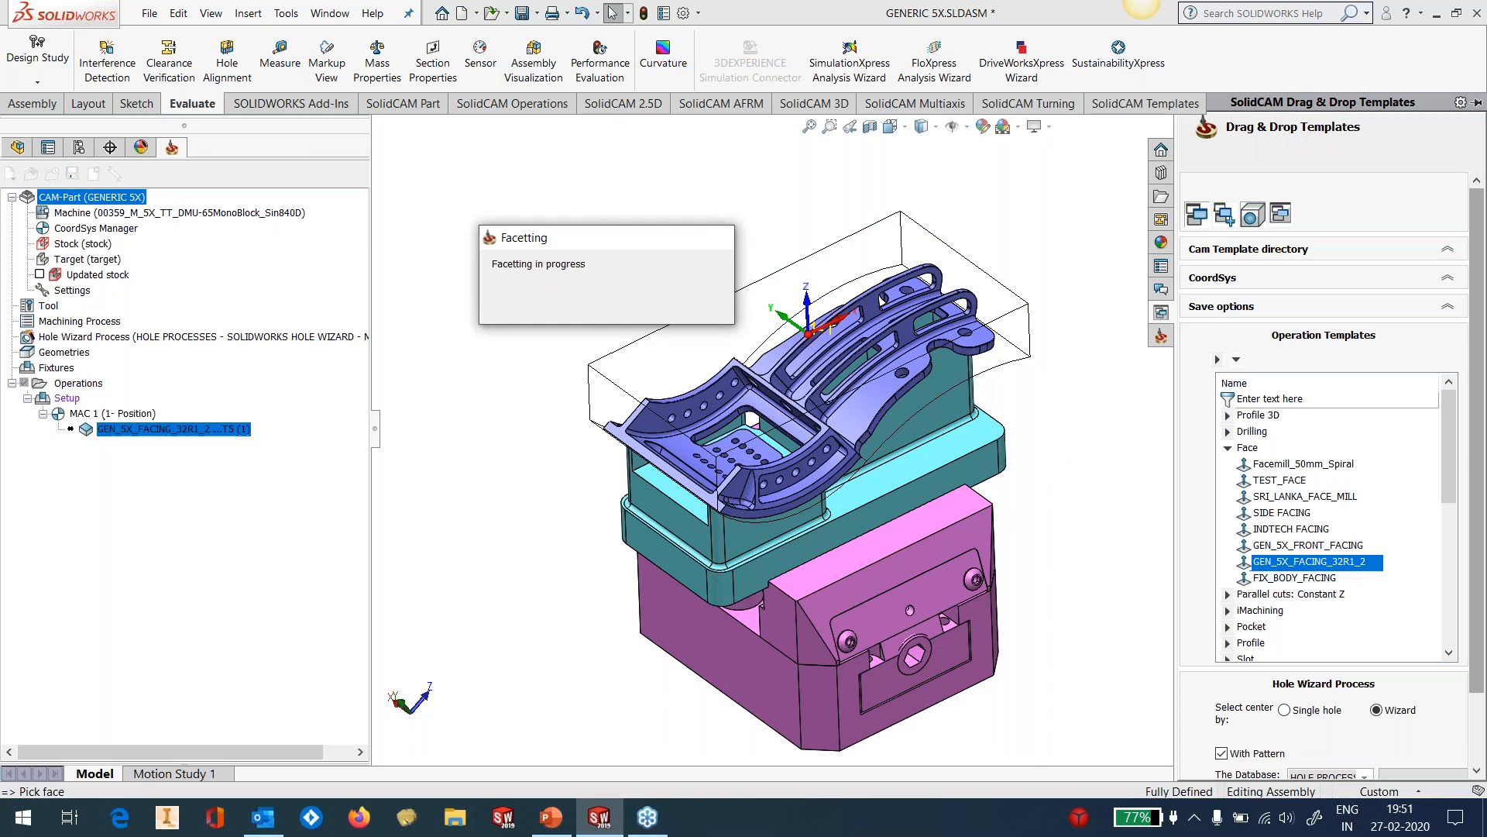
Set the top facing's upper level to 0 from the stock top and its step down to 3, and calculate it.
{"action": "right_click", "coordinate": [201, 431]}
{"action": "left_click", "coordinate": [349, 198]}
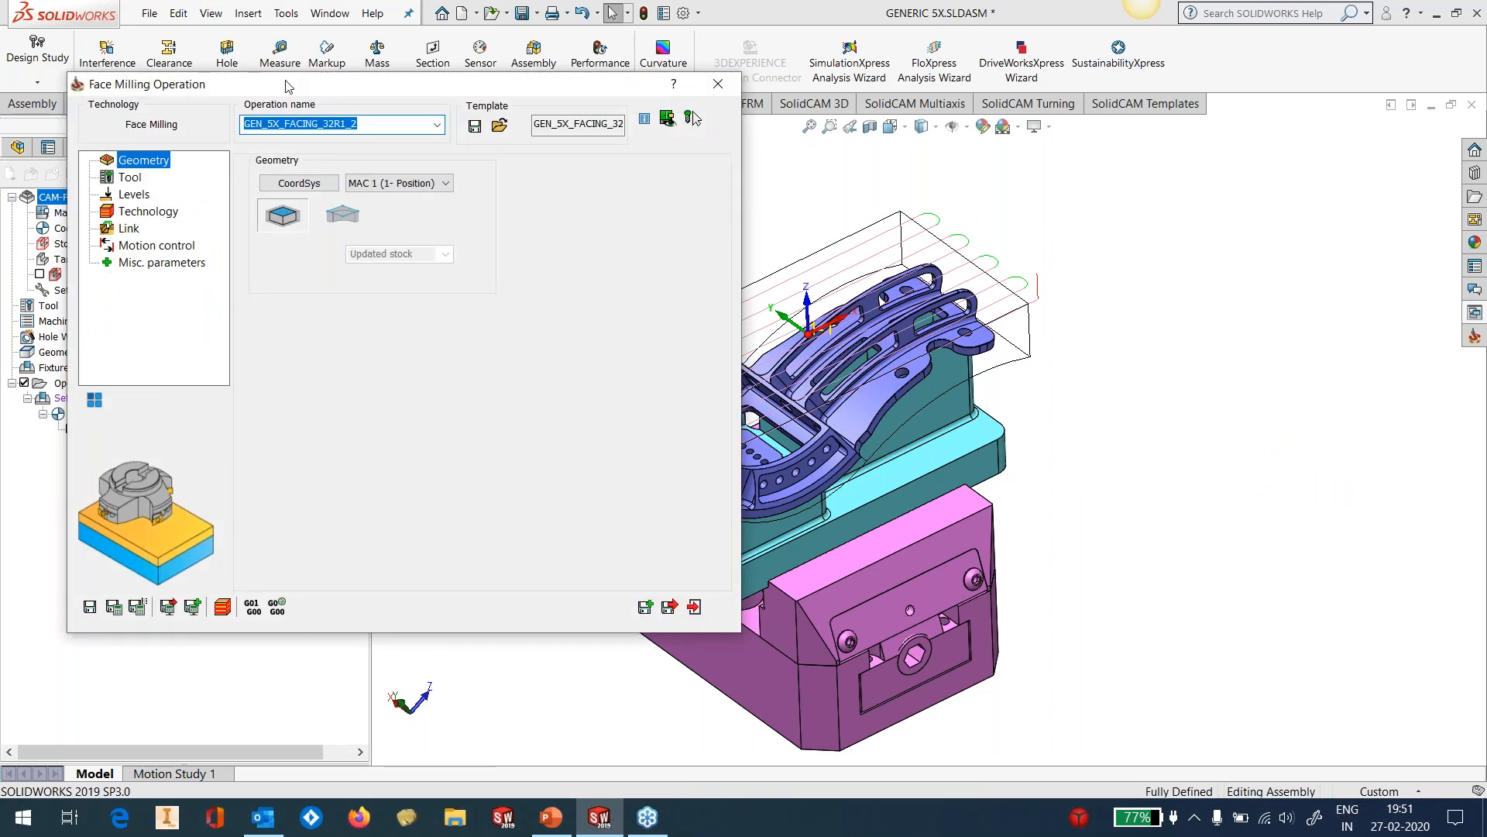
{"action": "left_click_drag", "start_coordinate": [286, 80], "coordinate": [408, 108]}
{"action": "left_click", "coordinate": [257, 222]}
{"action": "left_click", "coordinate": [446, 342]}
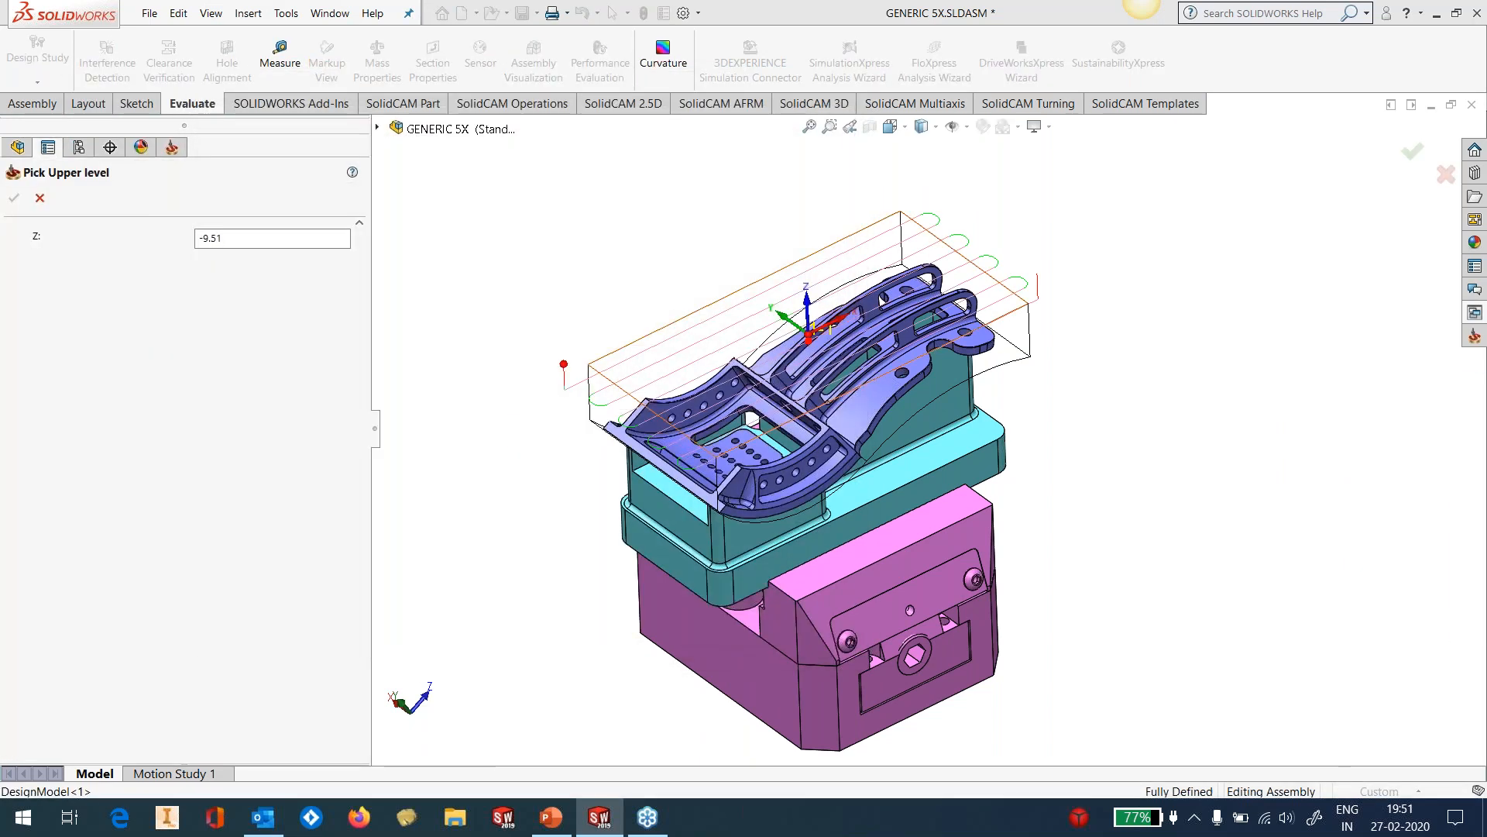
{"action": "left_click", "coordinate": [812, 327]}
{"action": "left_click", "coordinate": [14, 198]}
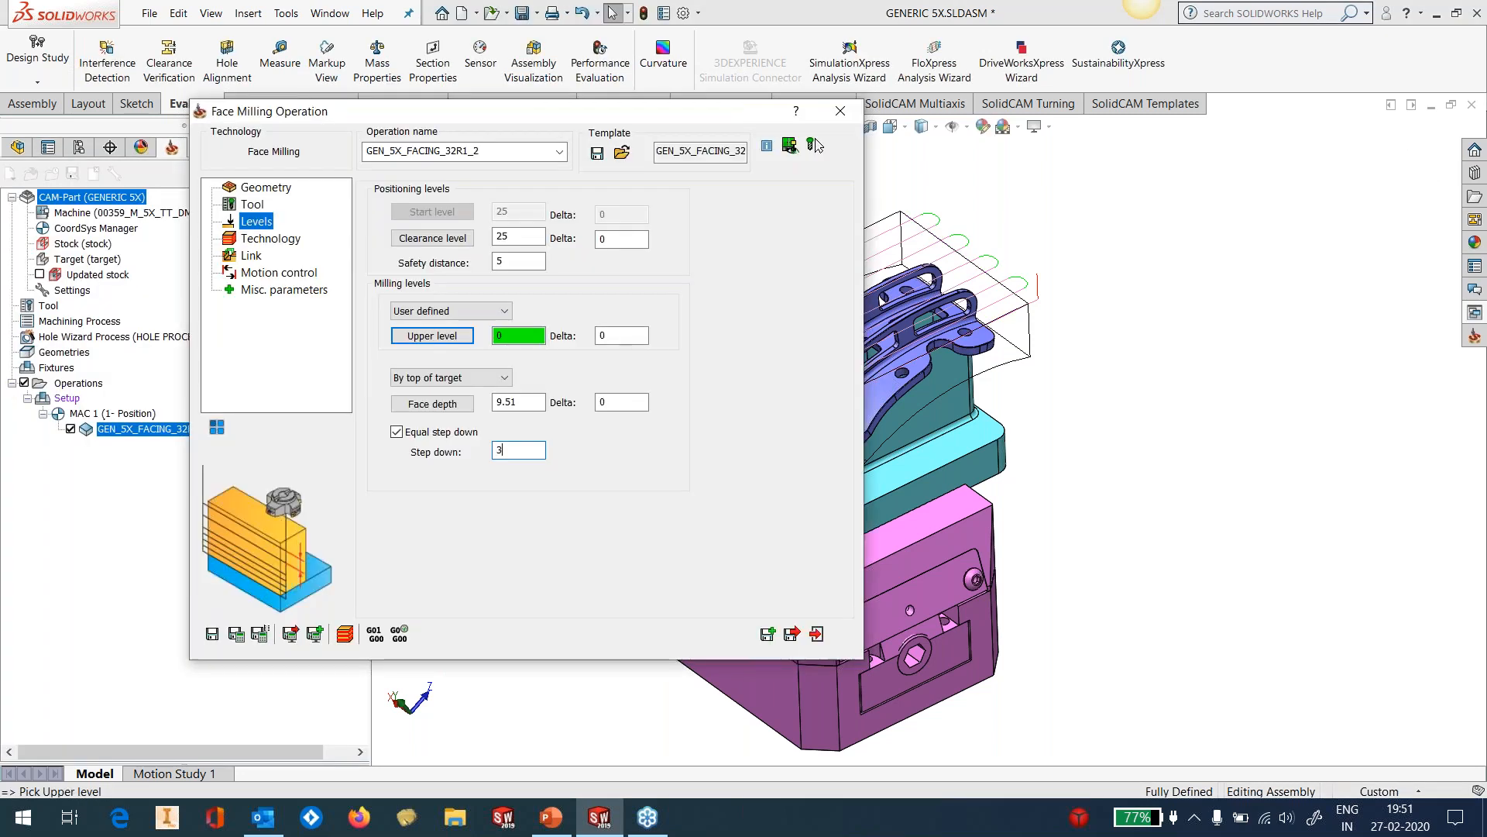
{"action": "left_click", "coordinate": [236, 634]}
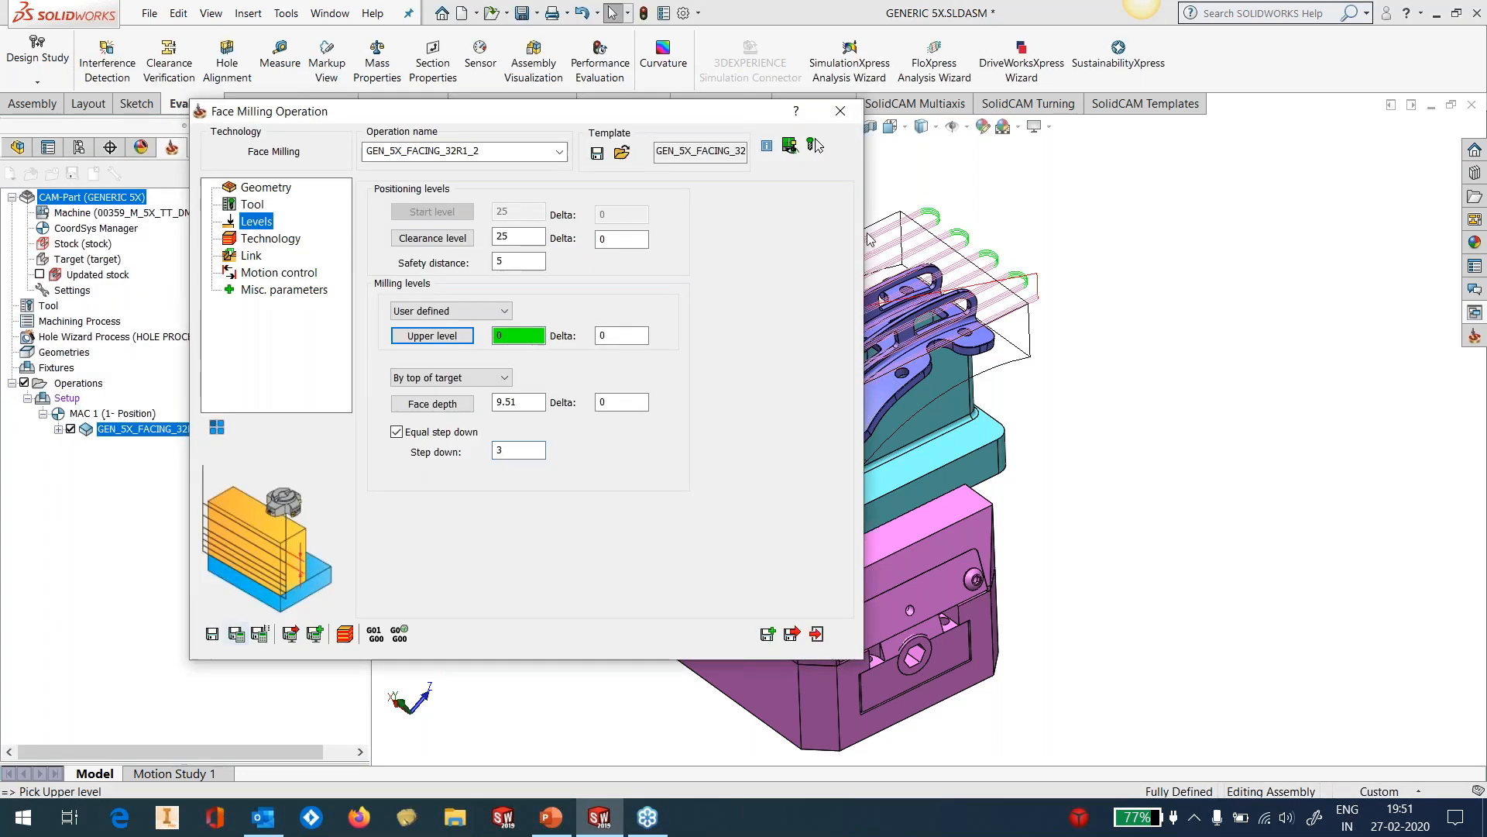
{"action": "left_click", "coordinate": [841, 112]}
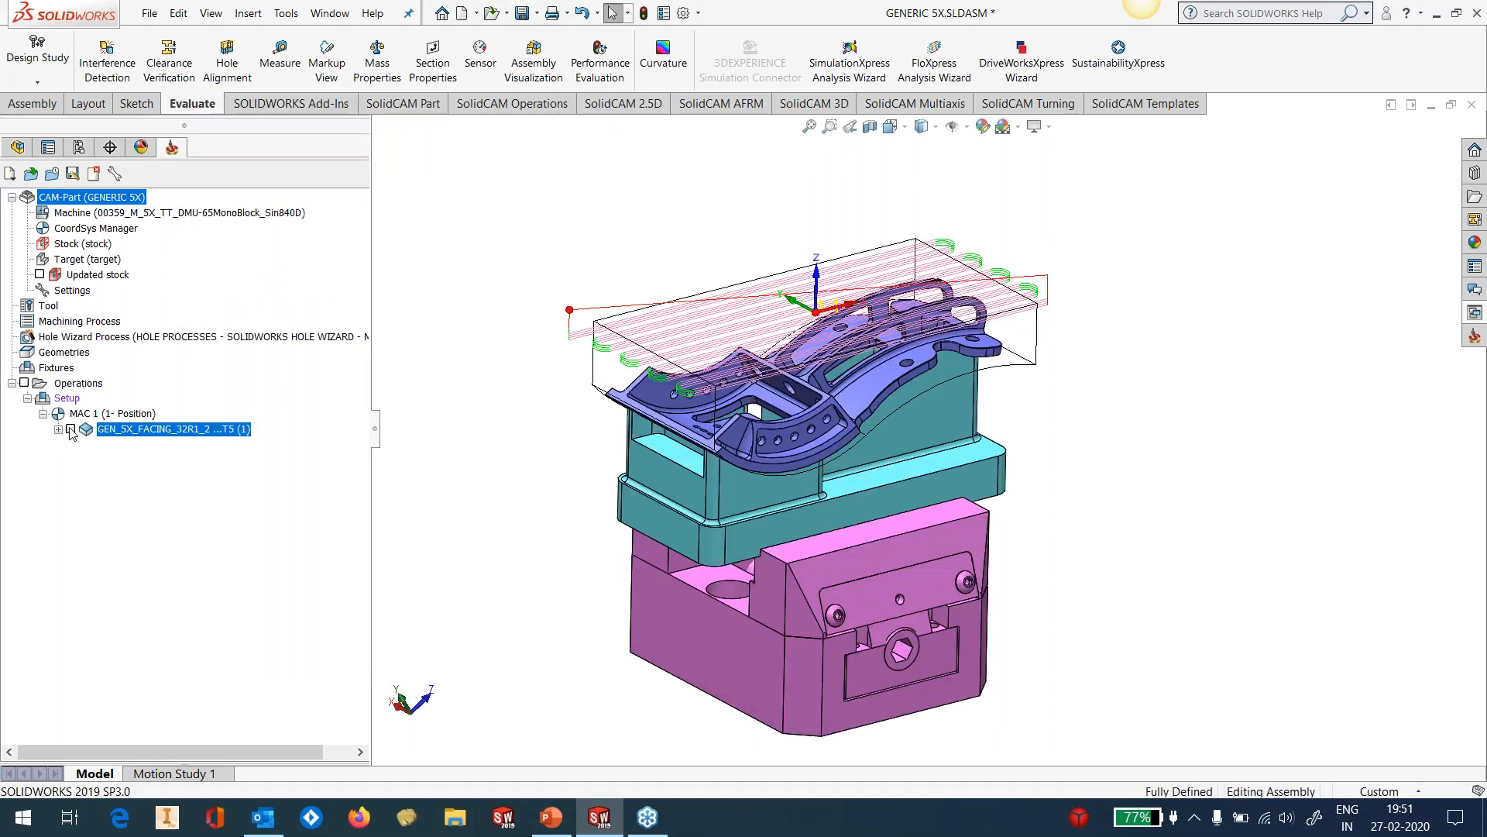
Hide the top facing toolpath and apply the GEN_5X_FACING_32R1_2 template to the near long side face of the stock.
{"action": "left_click", "coordinate": [70, 428]}
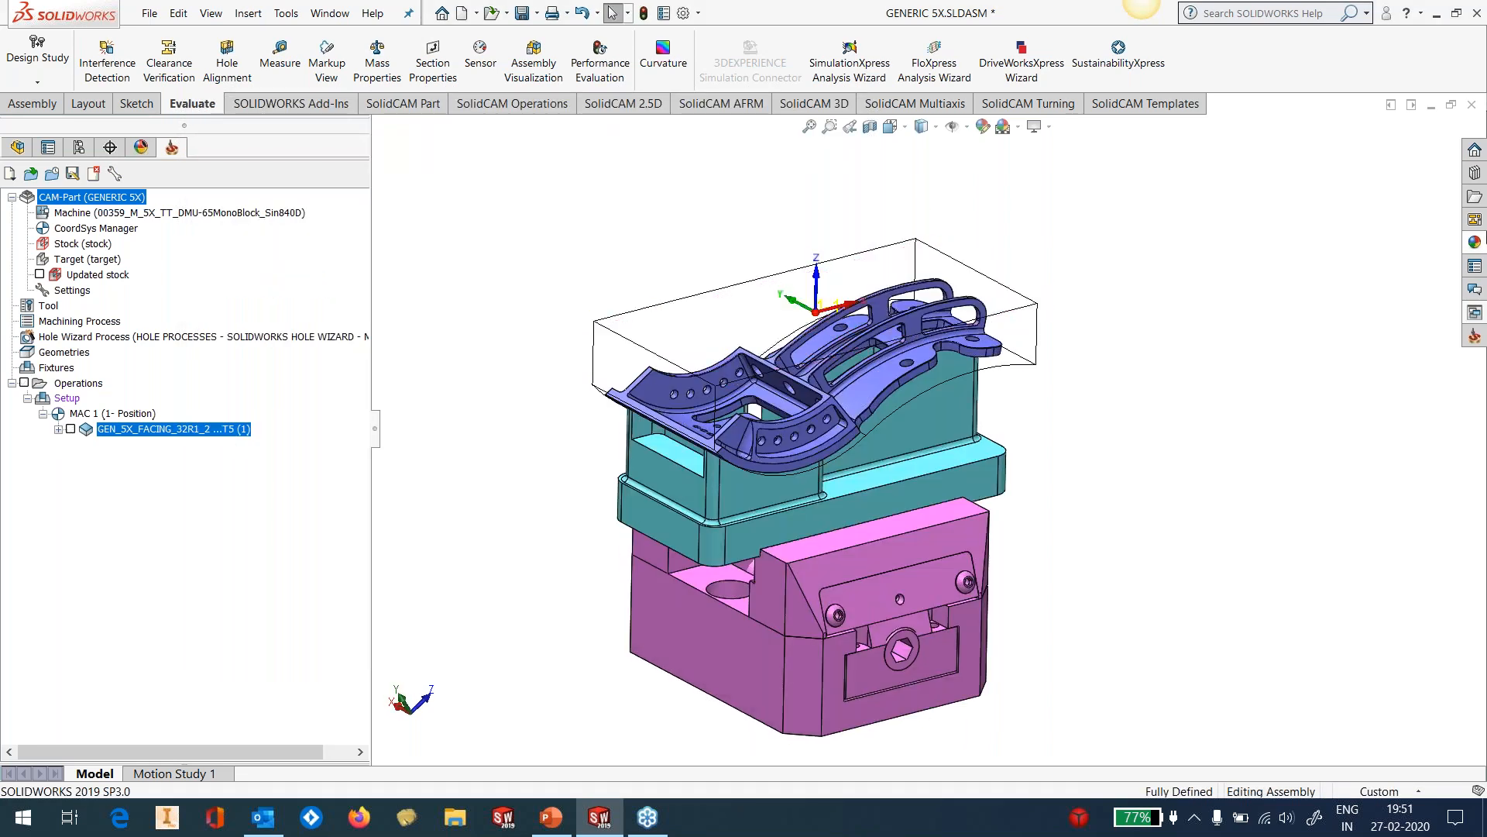
{"action": "left_click", "coordinate": [1474, 334]}
{"action": "left_click_drag", "start_coordinate": [1294, 563], "coordinate": [1021, 332]}
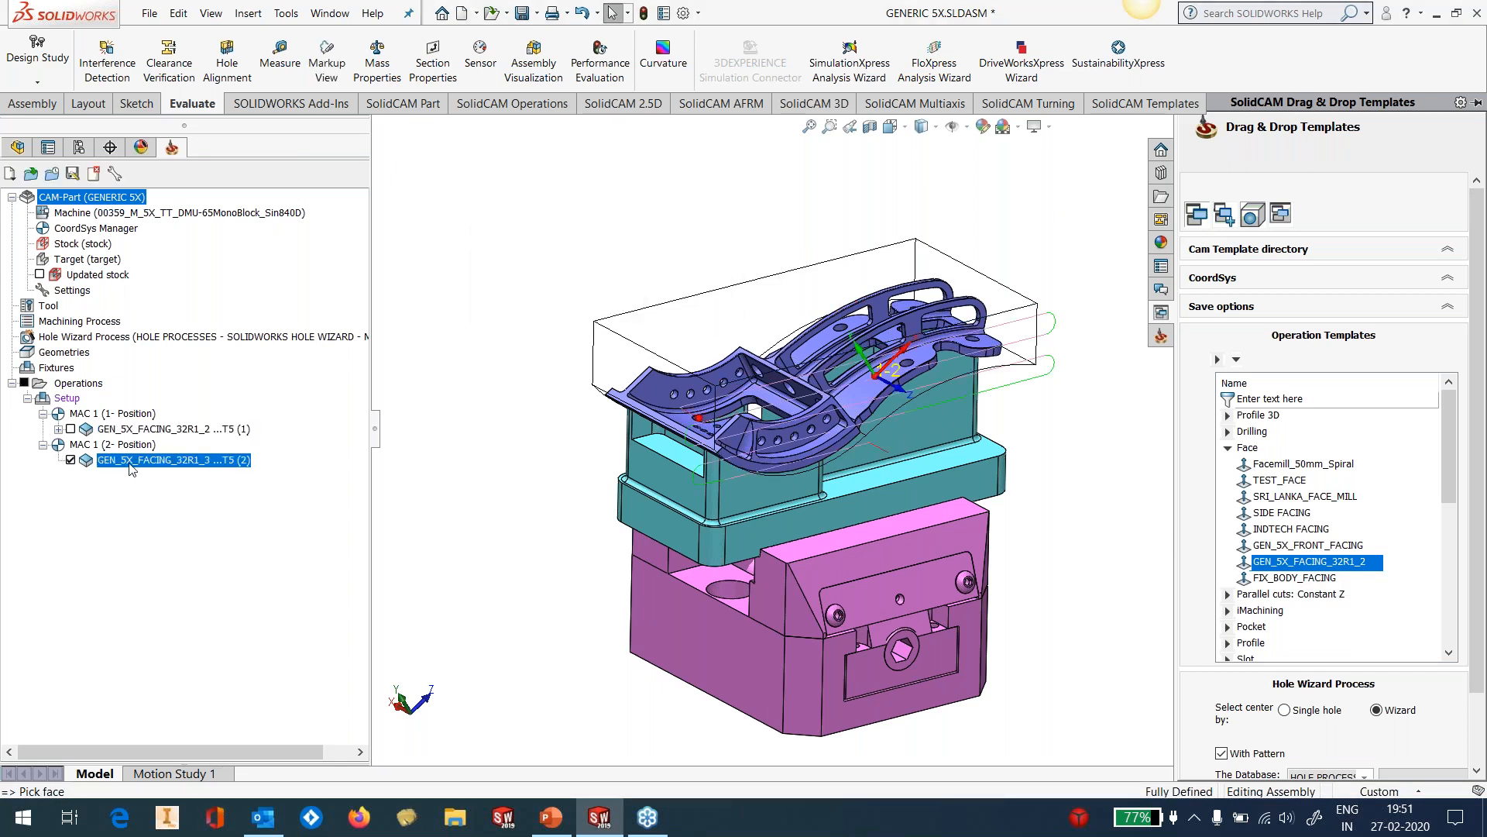
Set the first long-side facing's upper level to 0 from the stock face and its step down to 3, and calculate it.
{"action": "right_click", "coordinate": [130, 470]}
{"action": "left_click", "coordinate": [193, 199]}
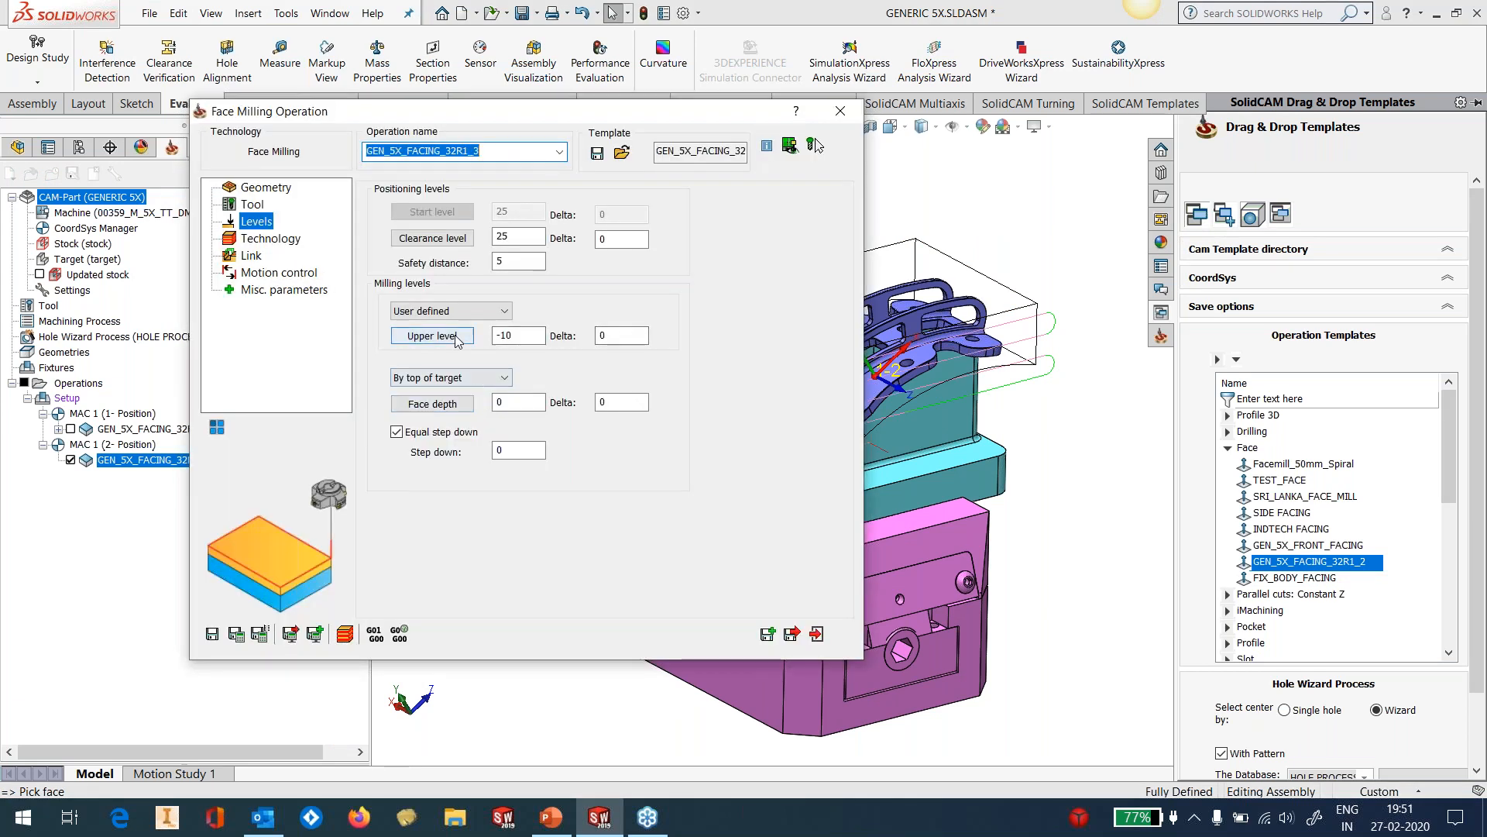
{"action": "left_click", "coordinate": [456, 339]}
{"action": "left_click", "coordinate": [1020, 323]}
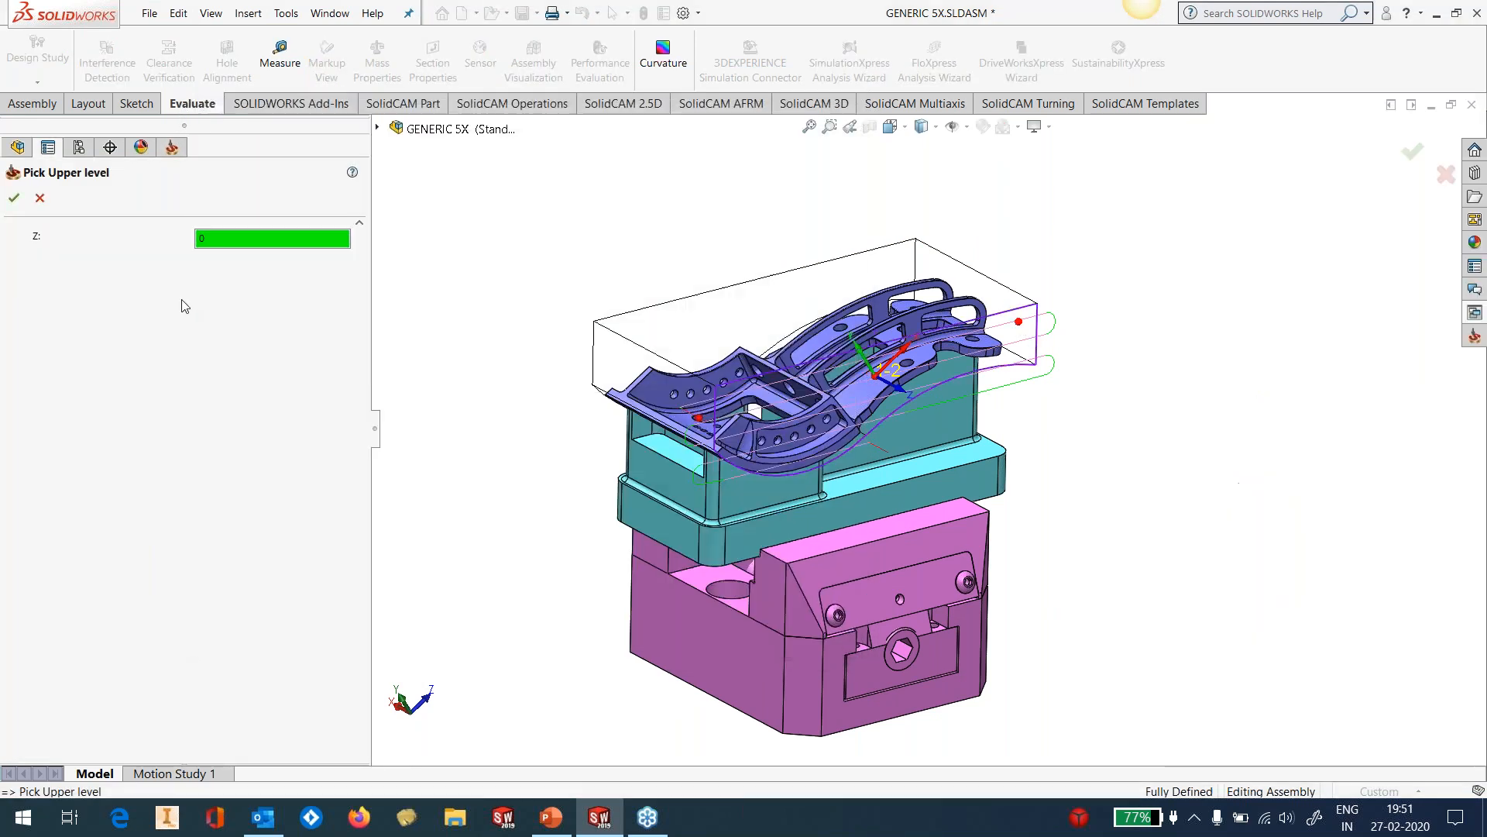
{"action": "left_click", "coordinate": [14, 198]}
{"action": "double_click", "coordinate": [529, 451]}
{"action": "type", "text": "3"}
{"action": "left_click", "coordinate": [260, 633]}
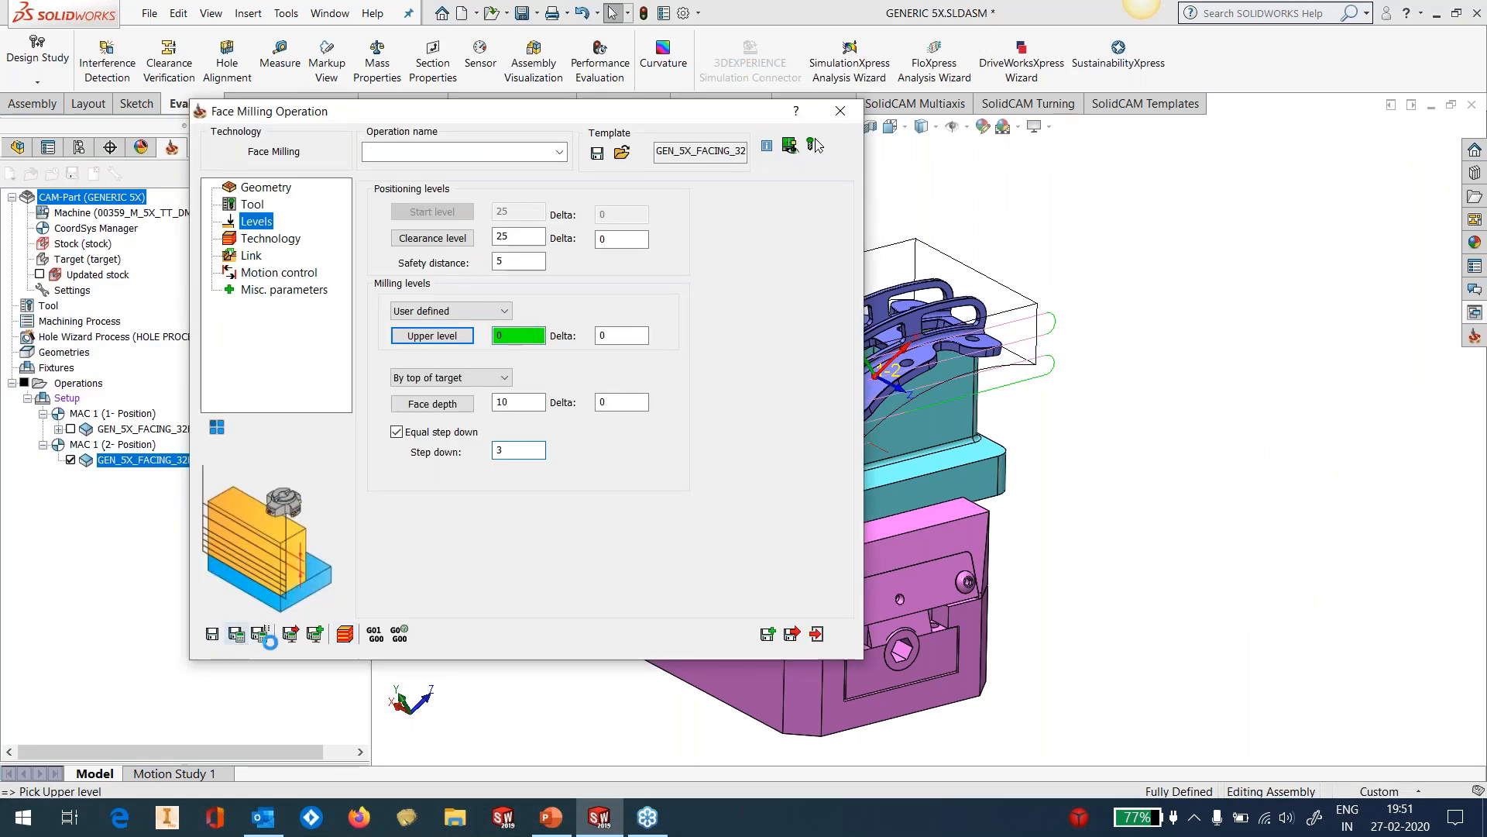
{"action": "left_click", "coordinate": [816, 634]}
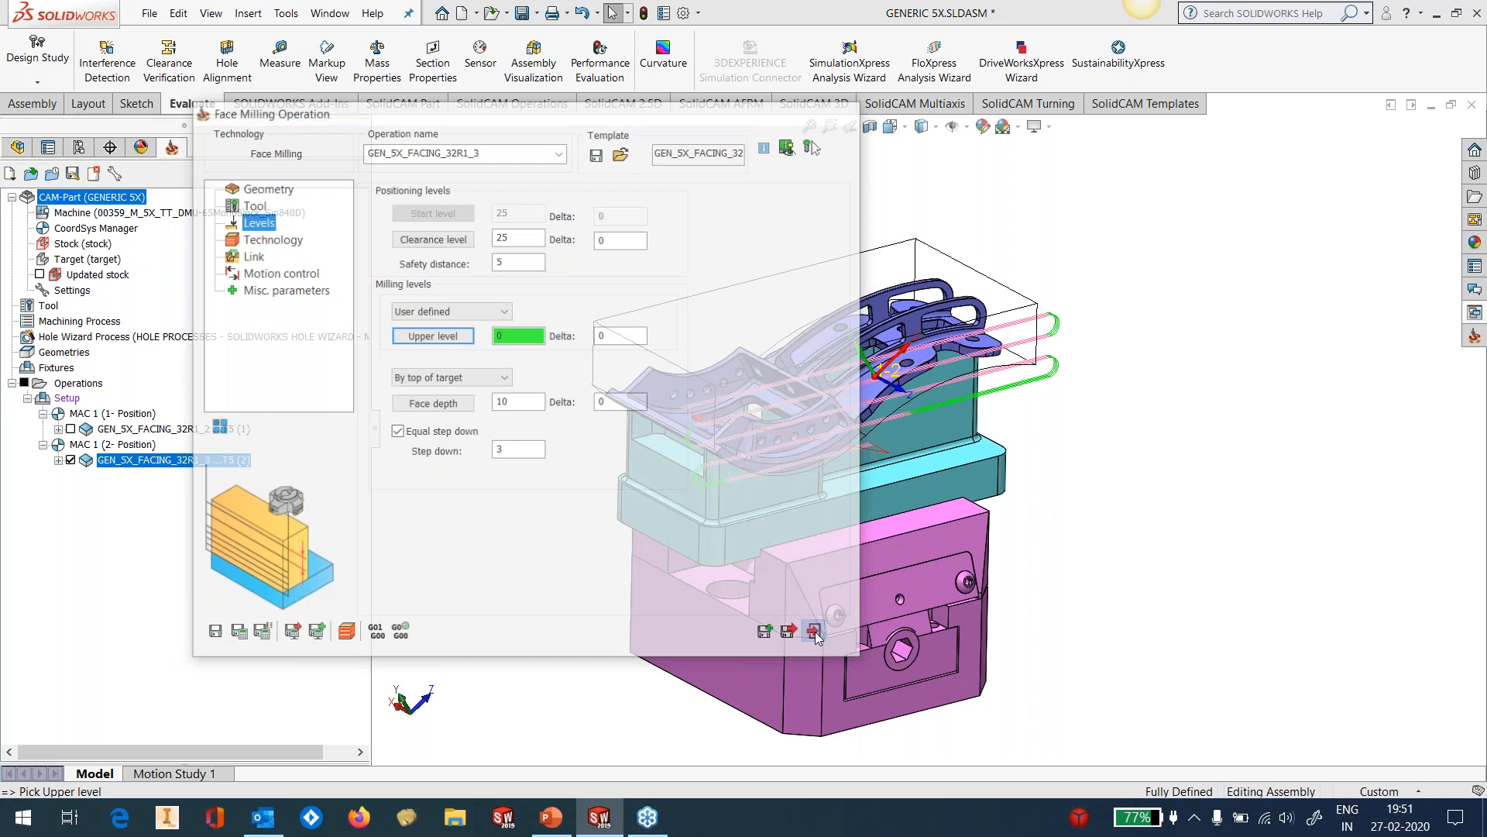
Add another facing operation from the GEN_5X_FACING_32R1_2 template on the opposite long side face of the stock.
{"action": "left_click", "coordinate": [1475, 313]}
{"action": "middle_click_drag", "start_coordinate": [1058, 505], "coordinate": [1185, 479]}
{"action": "middle_click_drag", "start_coordinate": [619, 463], "coordinate": [695, 477]}
{"action": "left_click_drag", "start_coordinate": [1348, 560], "coordinate": [682, 305]}
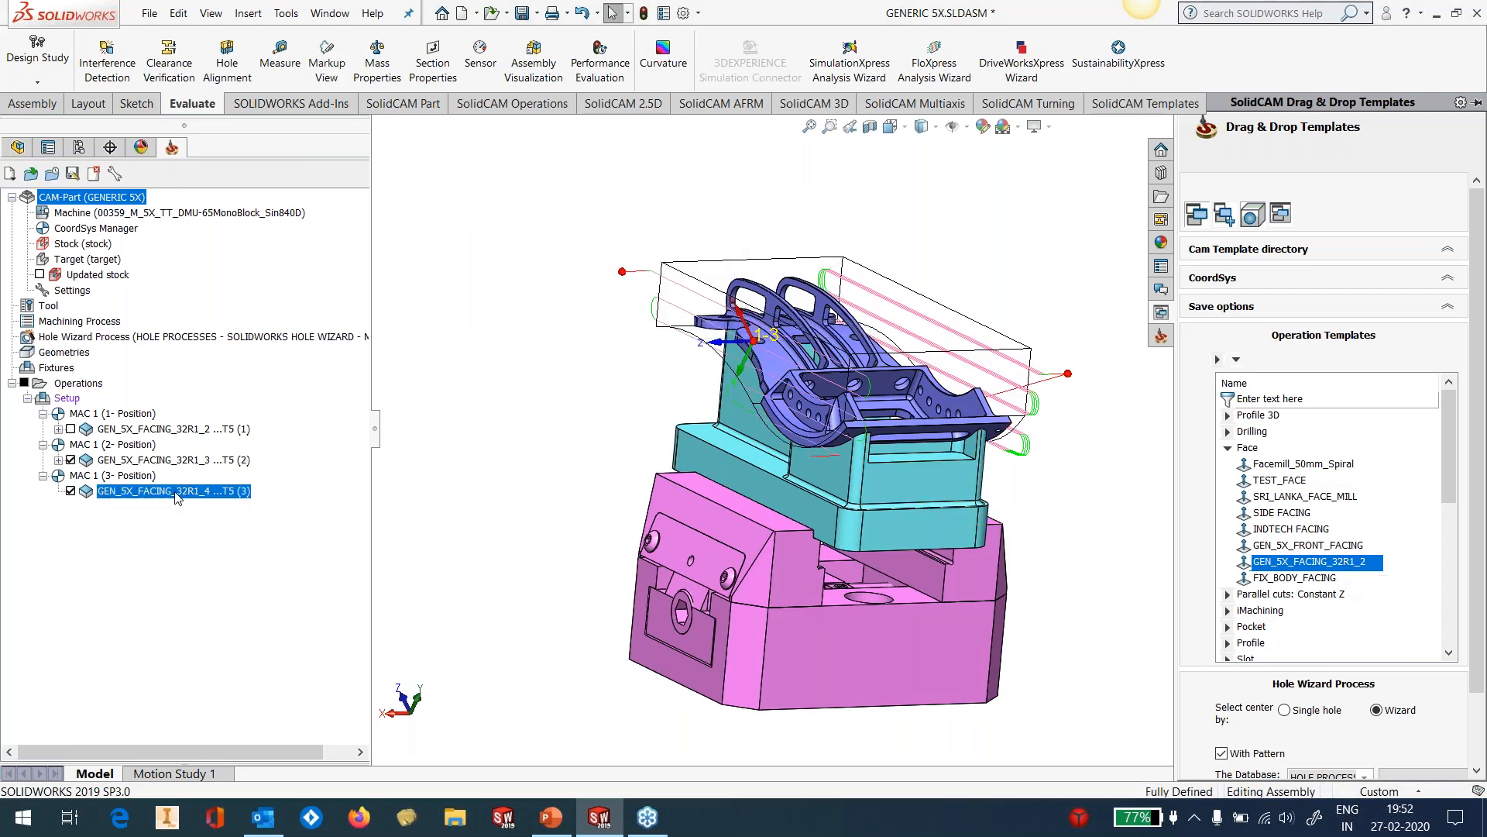
Set the opposite-side facing's upper level to 0 from the stock face and its step down to 3, and calculate it.
{"action": "right_click", "coordinate": [177, 497]}
{"action": "left_click", "coordinate": [209, 199]}
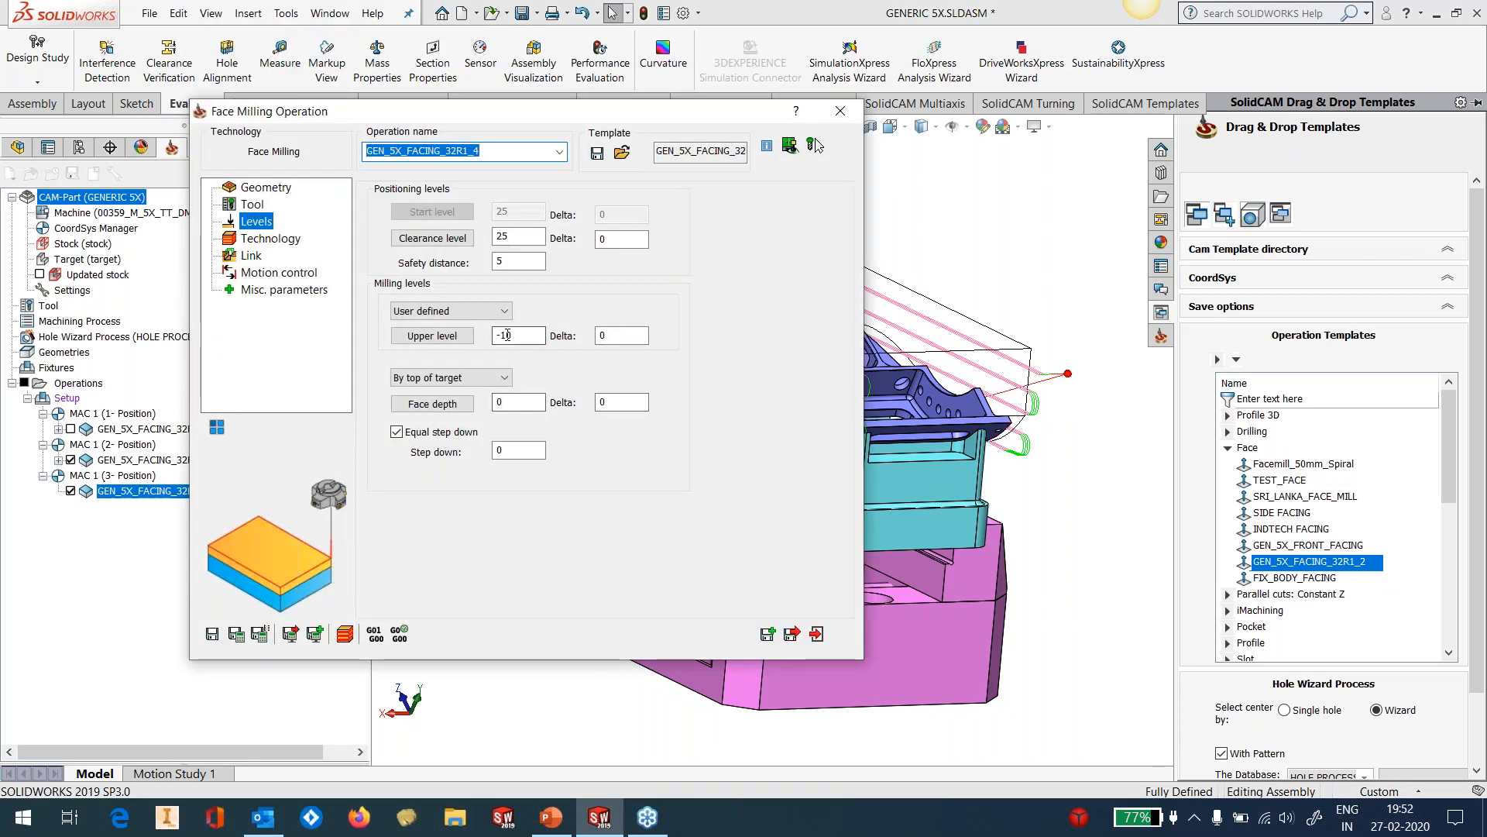
{"action": "left_click", "coordinate": [434, 336]}
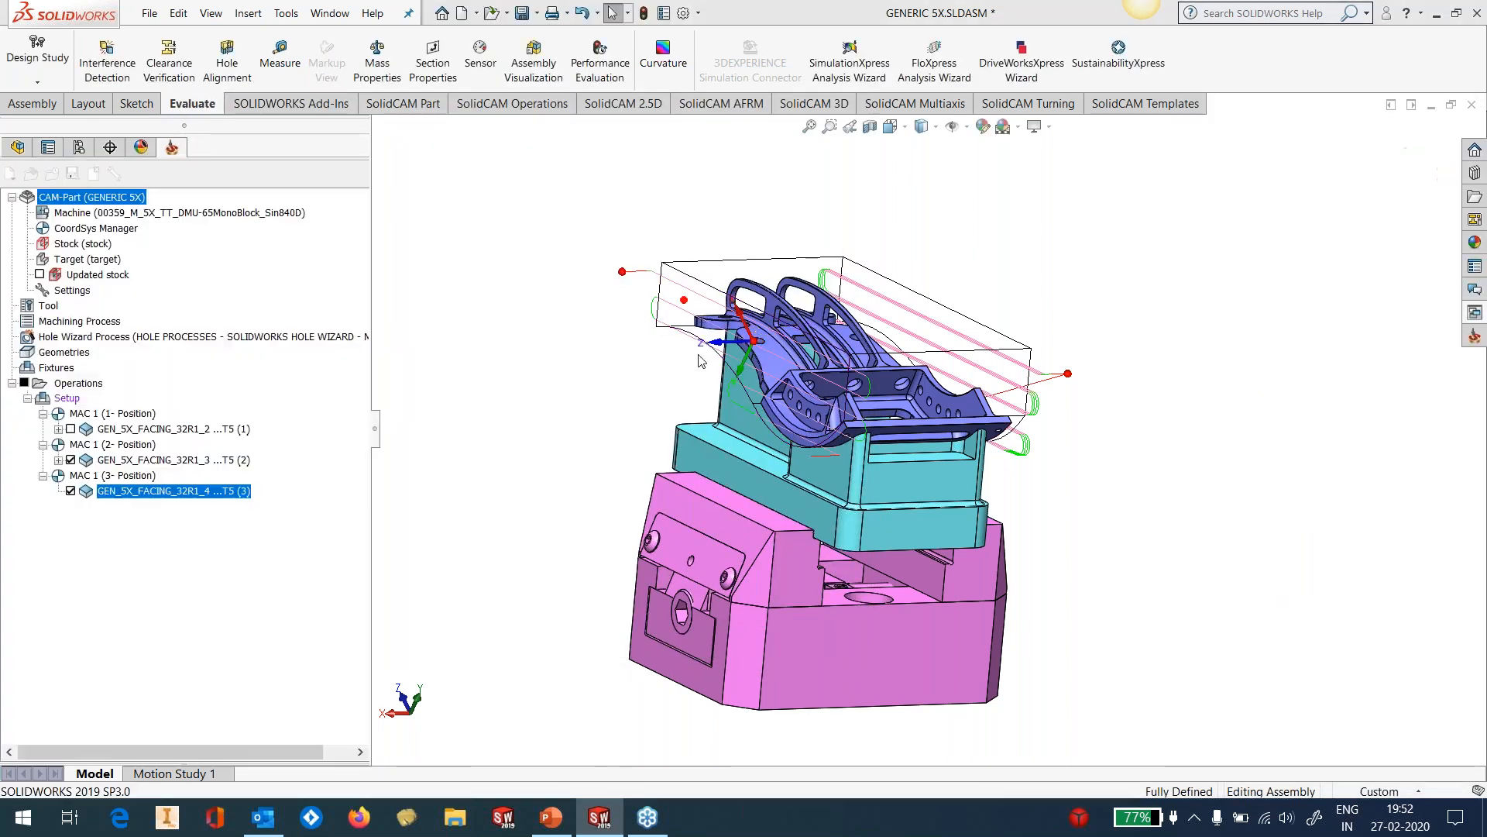
{"action": "left_click", "coordinate": [14, 199]}
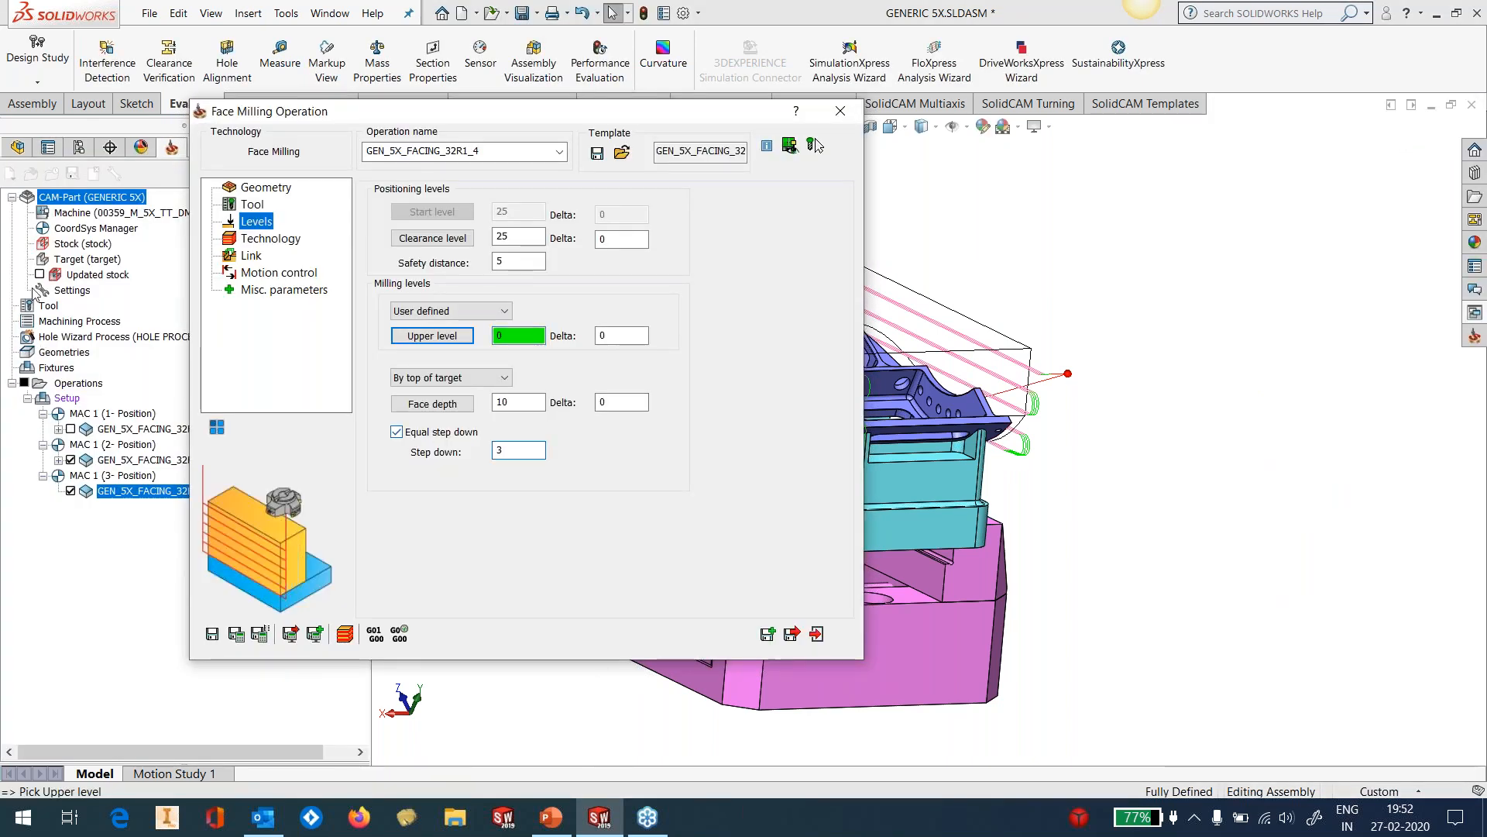
{"action": "left_click", "coordinate": [212, 634]}
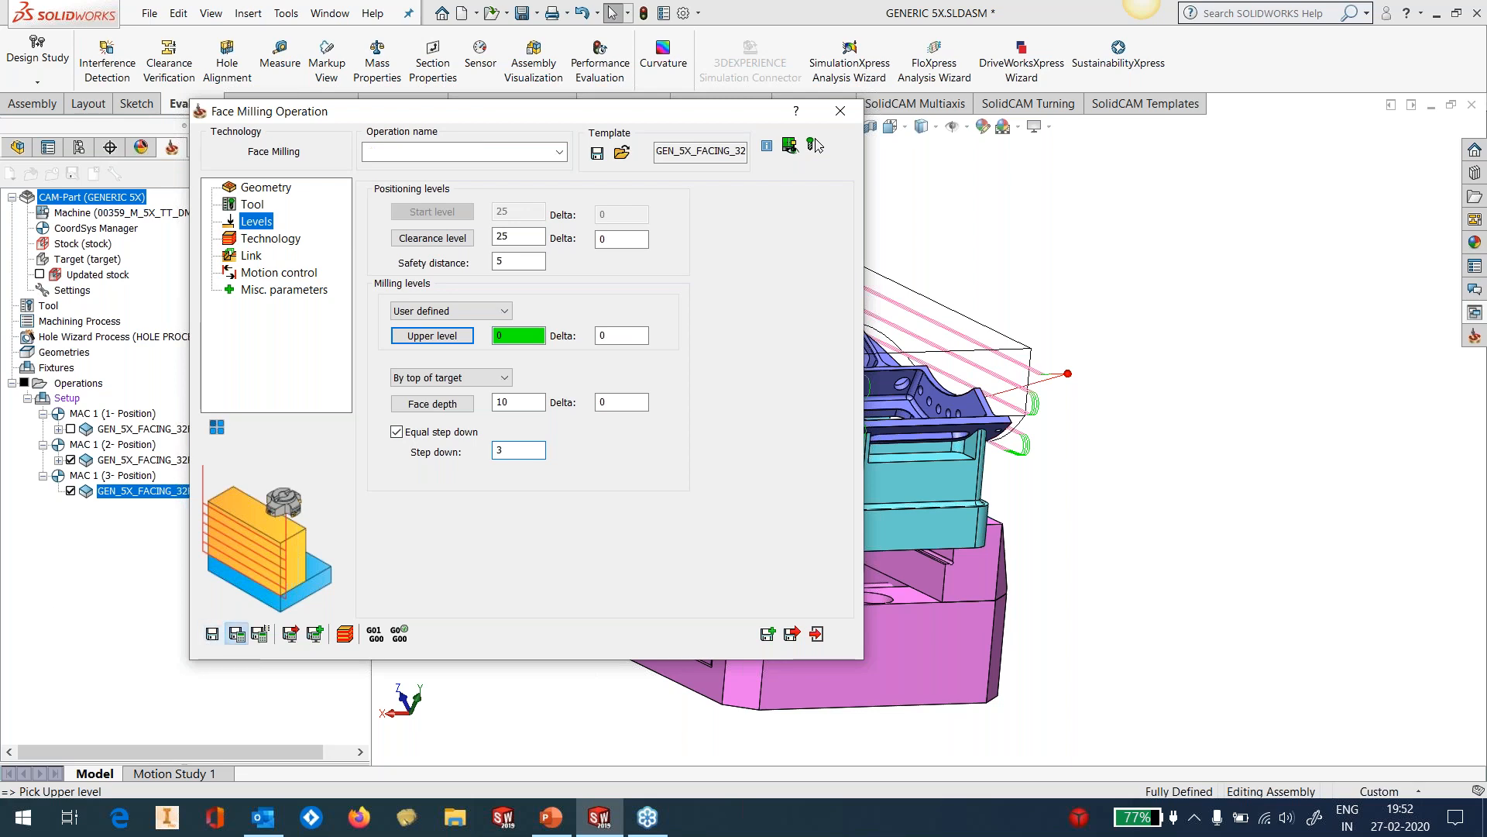
{"action": "left_click", "coordinate": [1145, 427]}
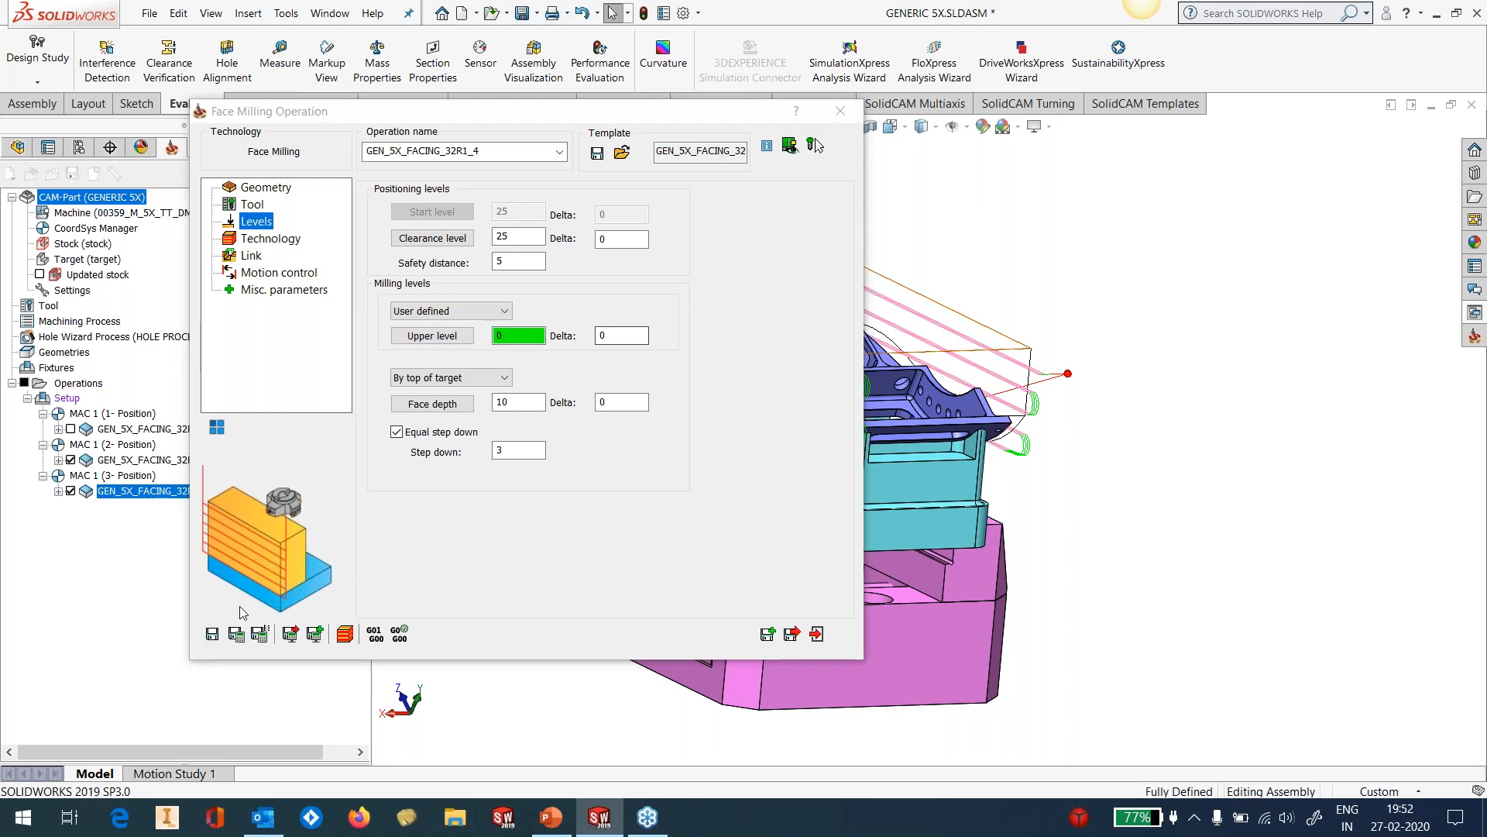
{"action": "left_click", "coordinate": [236, 634]}
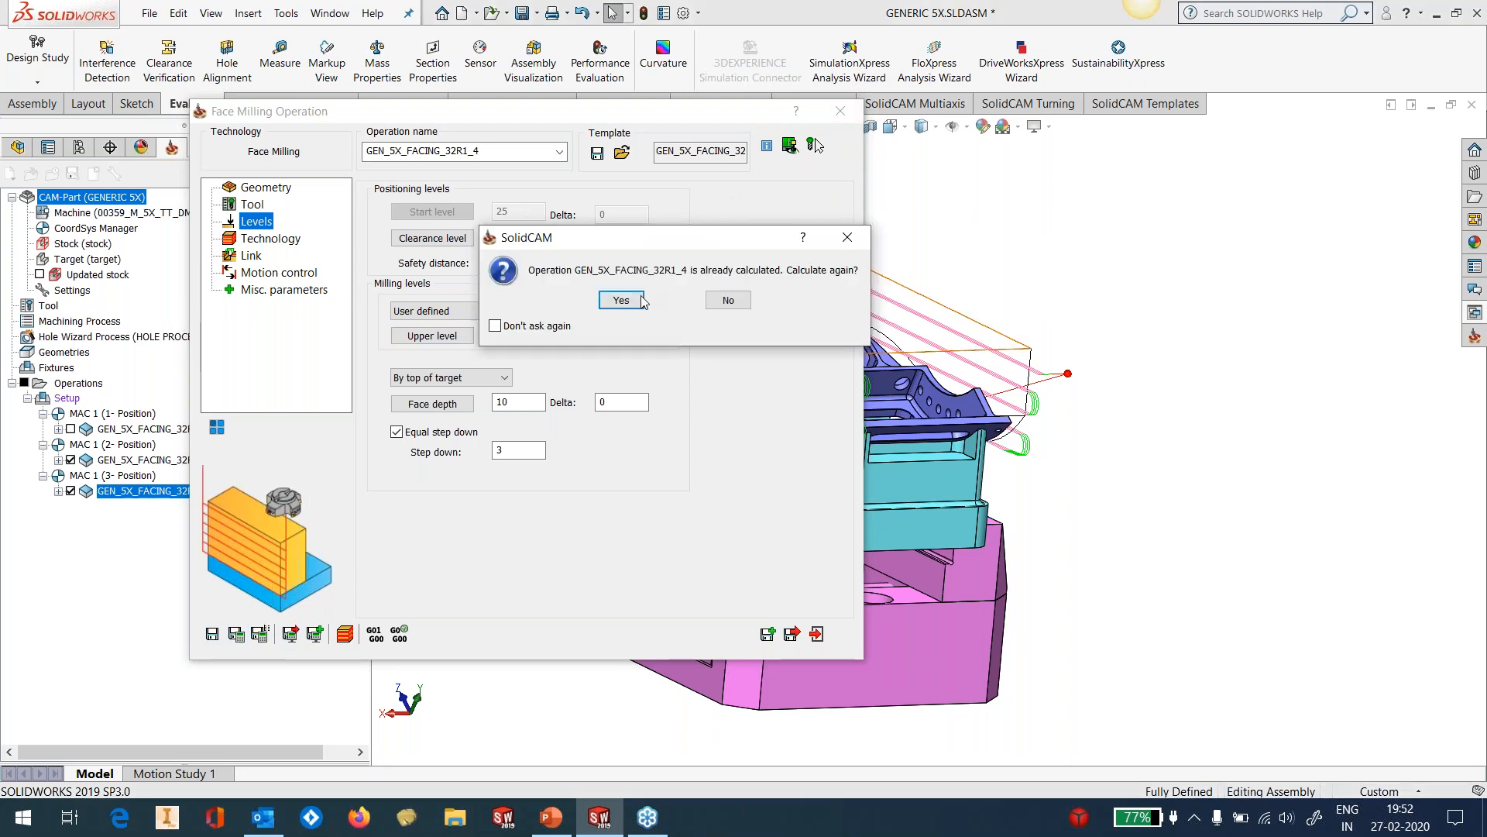
{"action": "left_click", "coordinate": [639, 301]}
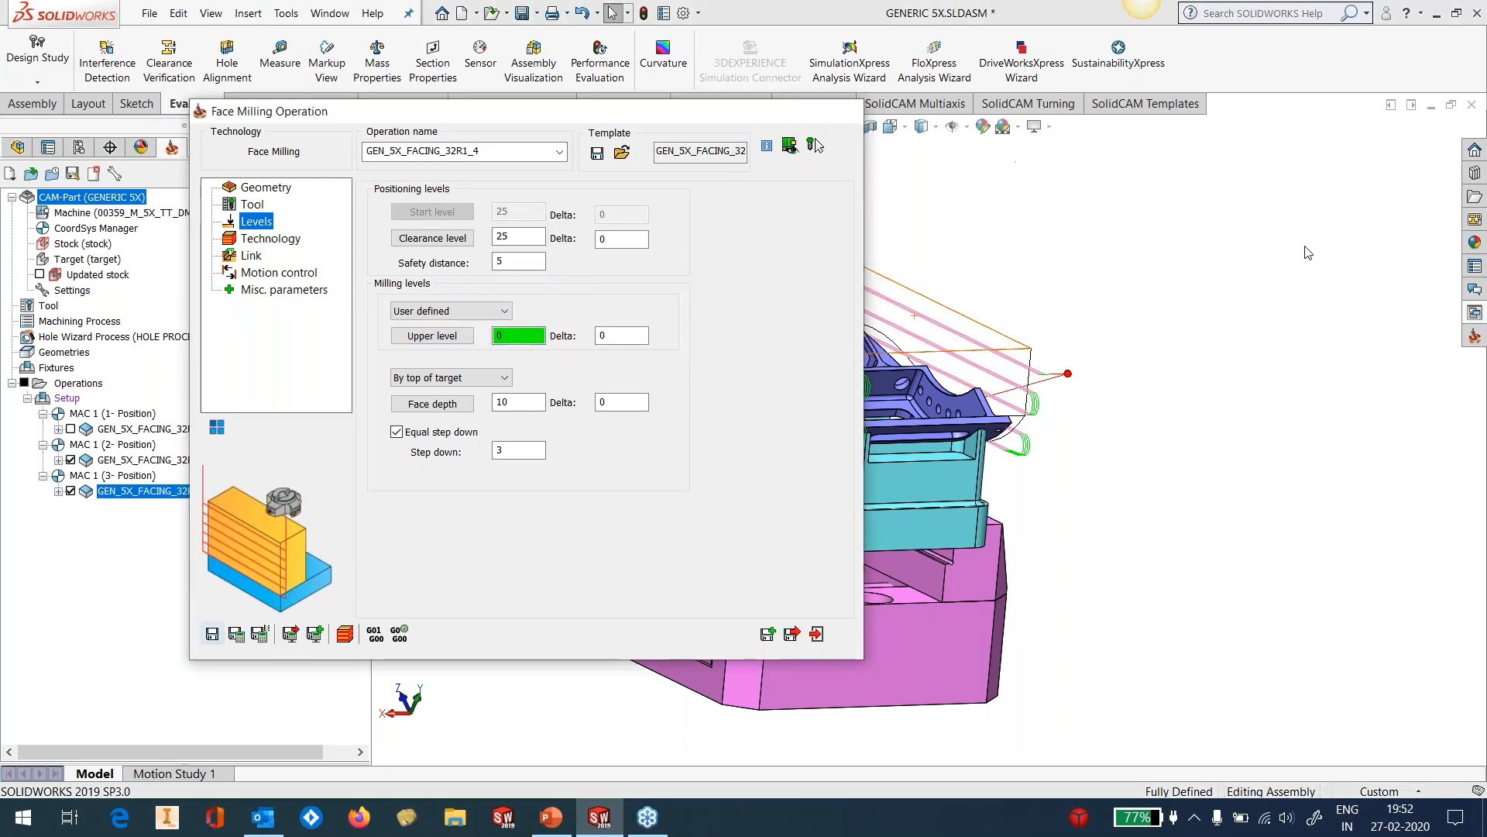
Add a GEN_5X_FACING_32R1_2 facing on the stock's end face beside the curved tray, with upper level 0 and step down 3.
{"action": "left_click", "coordinate": [1475, 314]}
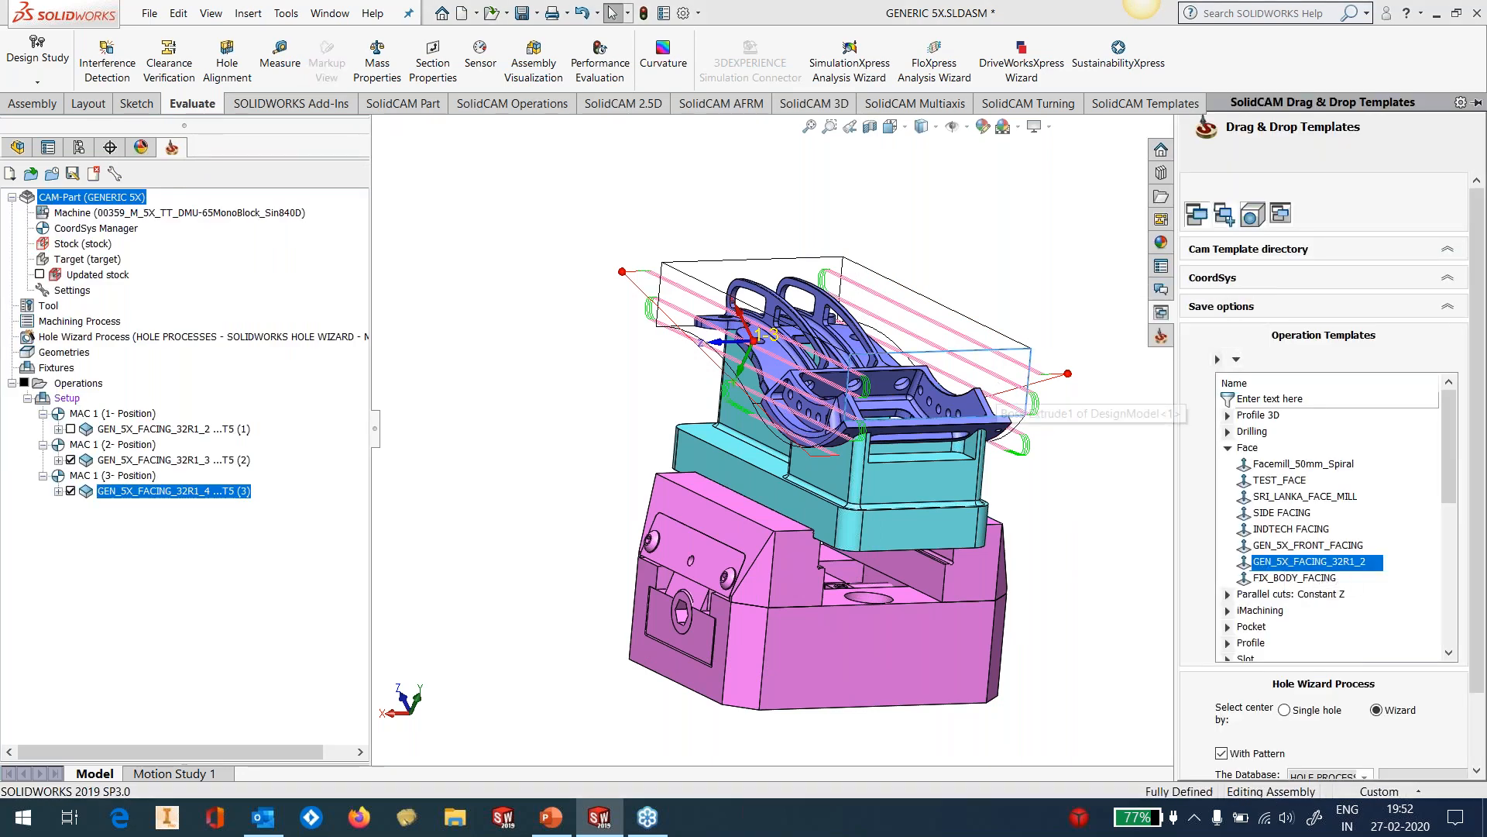
{"action": "right_click", "coordinate": [169, 524]}
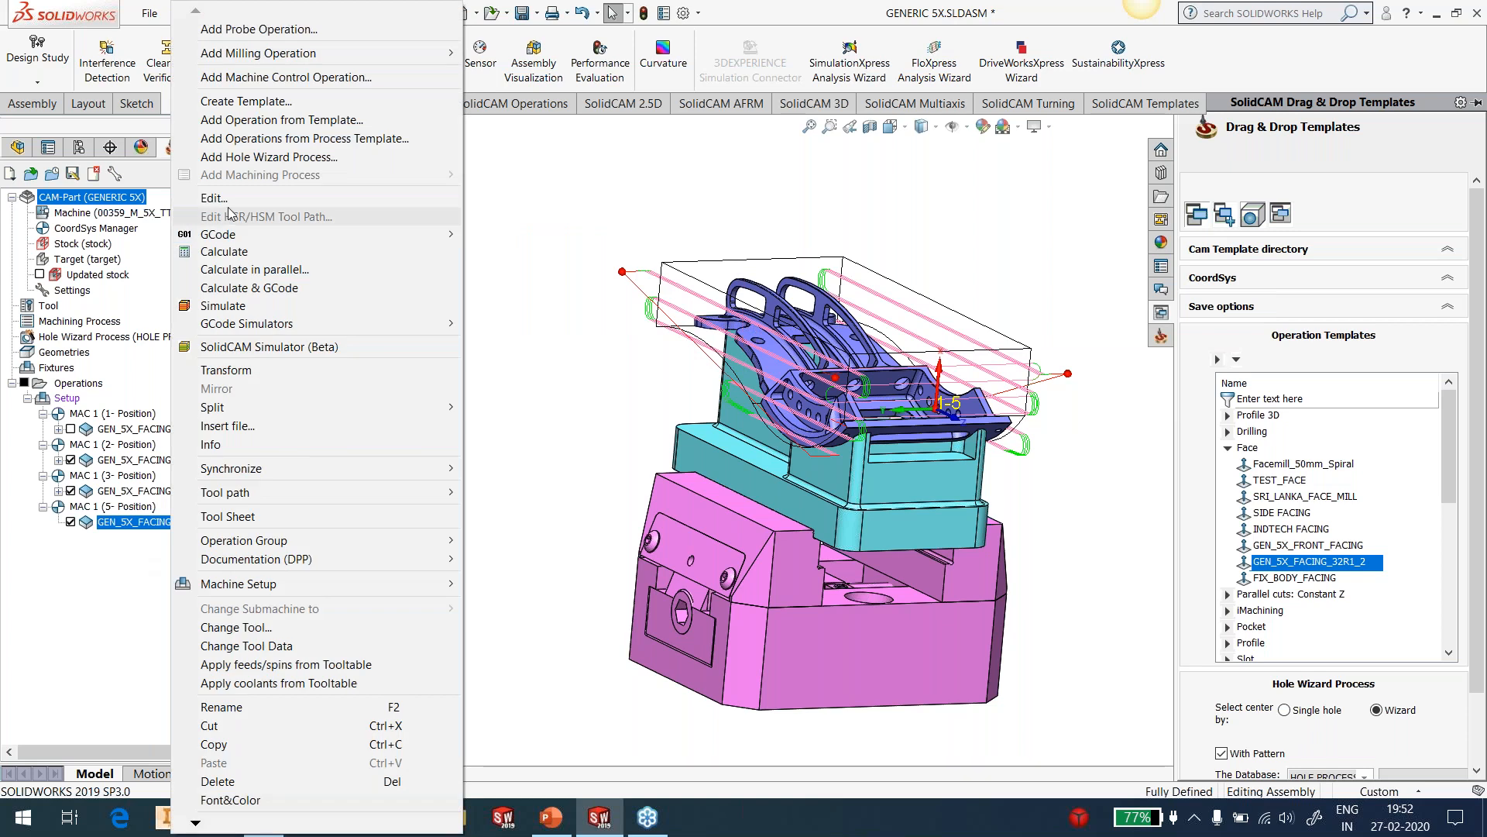
{"action": "left_click", "coordinate": [208, 200]}
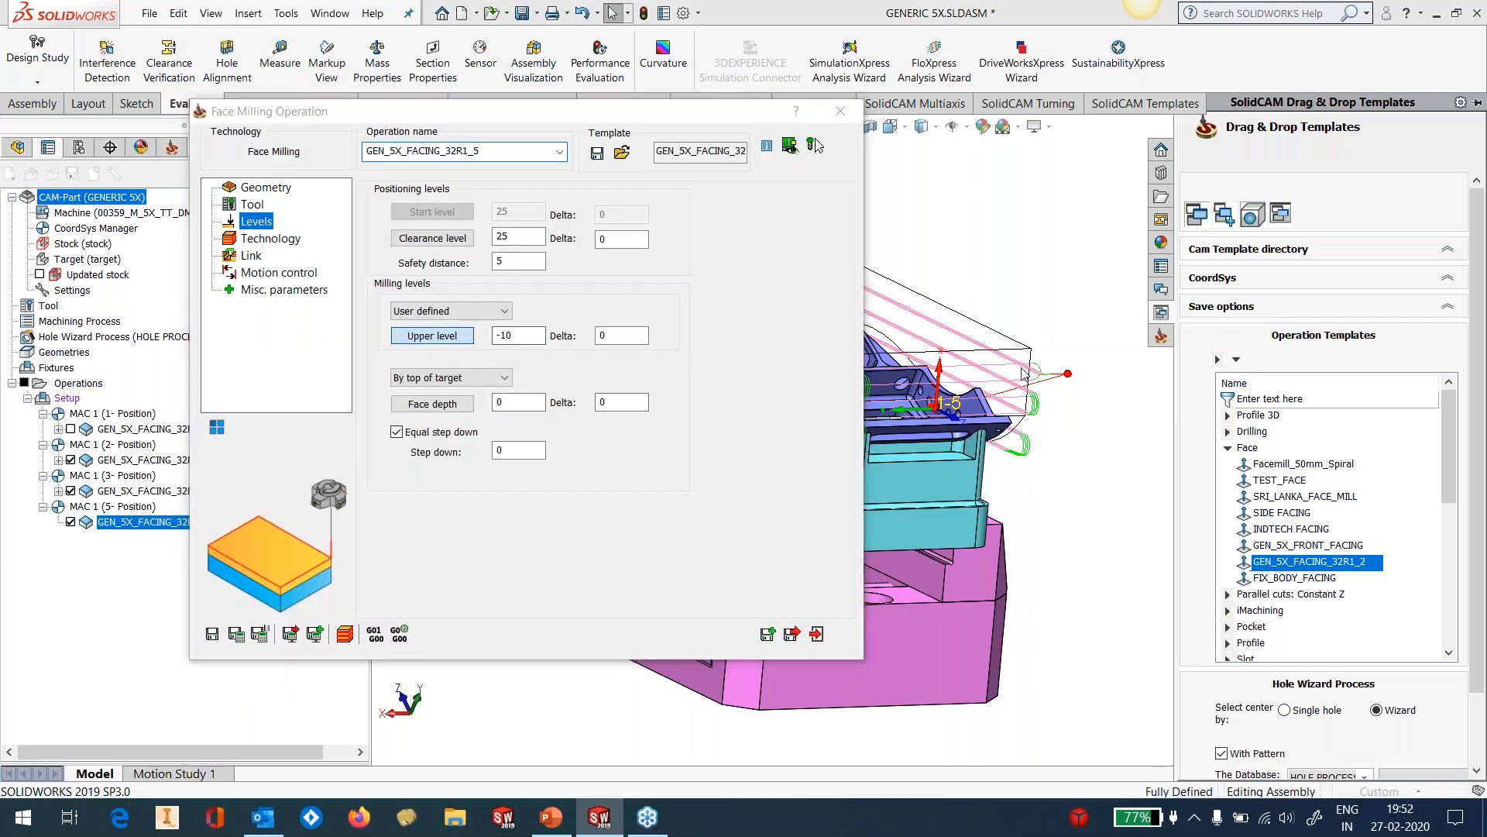
{"action": "left_click", "coordinate": [432, 335]}
{"action": "left_click", "coordinate": [14, 200]}
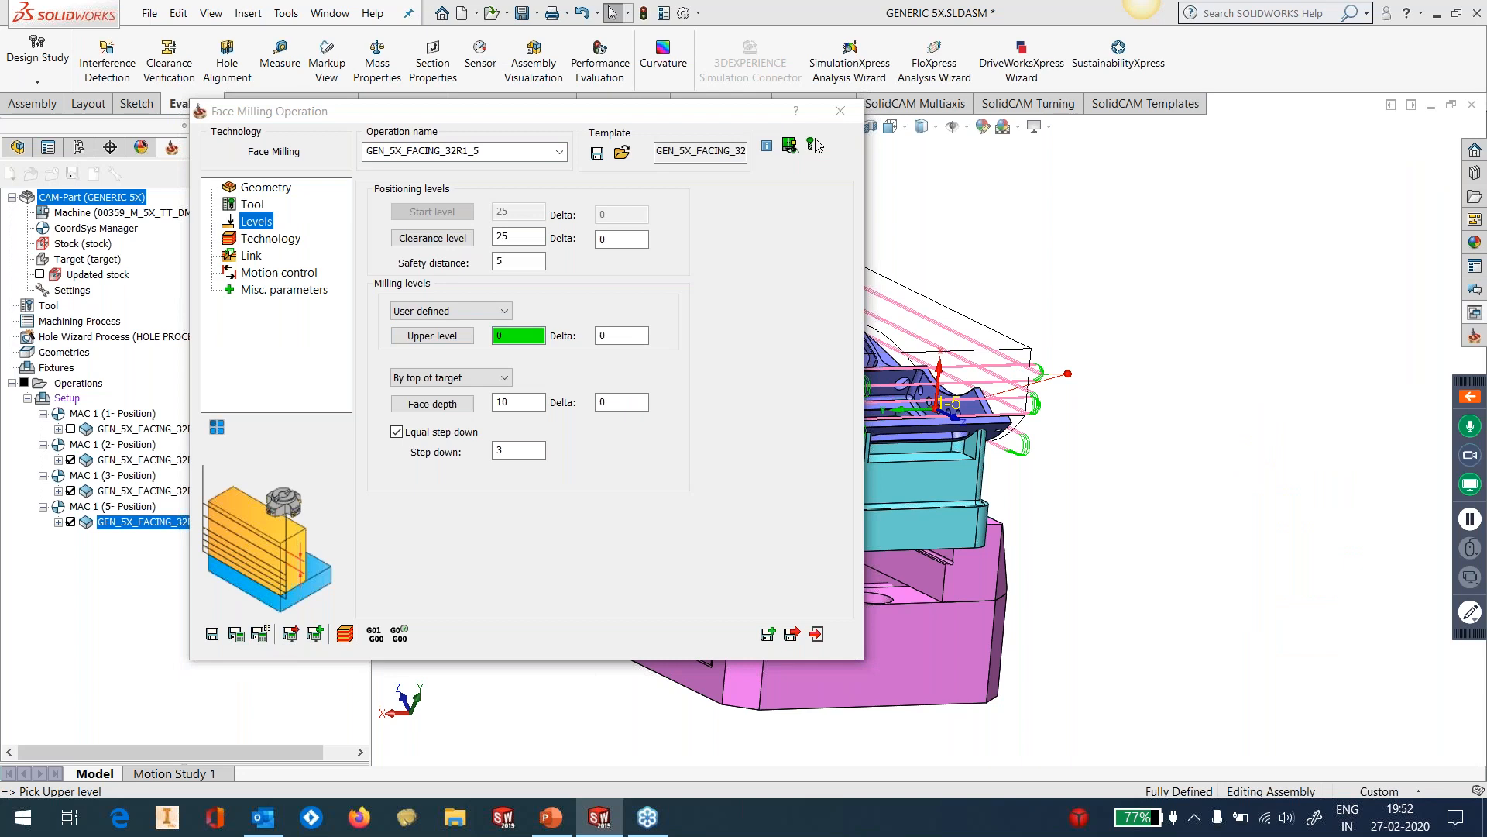
Add a facing operation from the GEN_5X_FACING_32R1_2 template on the remaining stock end face beside the two mounting ears.
{"action": "middle_click_drag", "start_coordinate": [999, 256], "coordinate": [1073, 406]}
{"action": "scroll", "coordinate": [751, 395], "scroll_direction": "down", "scroll_amount": 2}
{"action": "scroll", "coordinate": [751, 399], "scroll_direction": "down", "scroll_amount": 1}
{"action": "left_click", "coordinate": [1474, 336]}
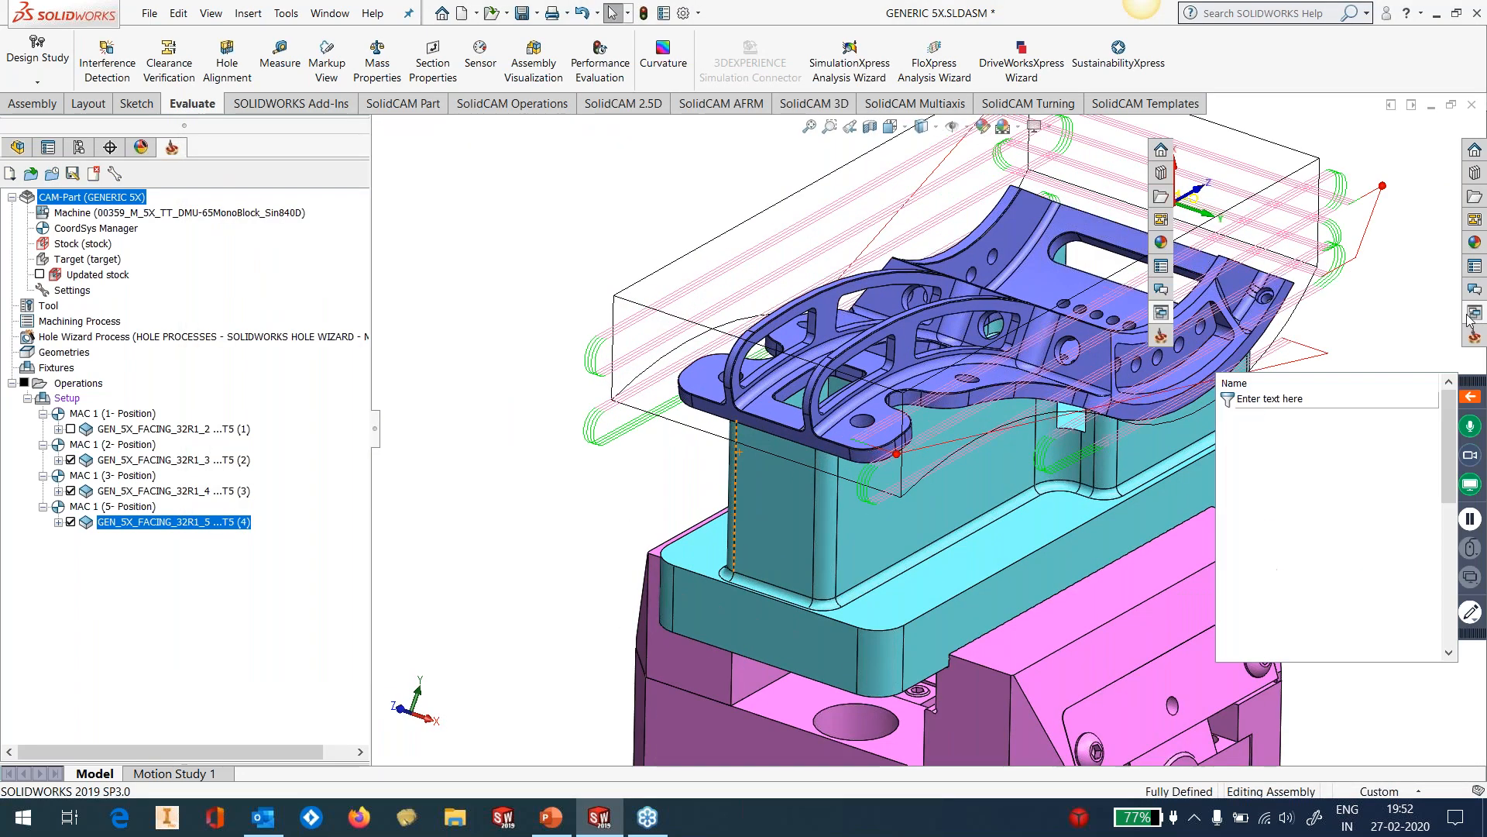
{"action": "left_click", "coordinate": [1268, 562]}
{"action": "left_click_drag", "start_coordinate": [1267, 564], "coordinate": [685, 418]}
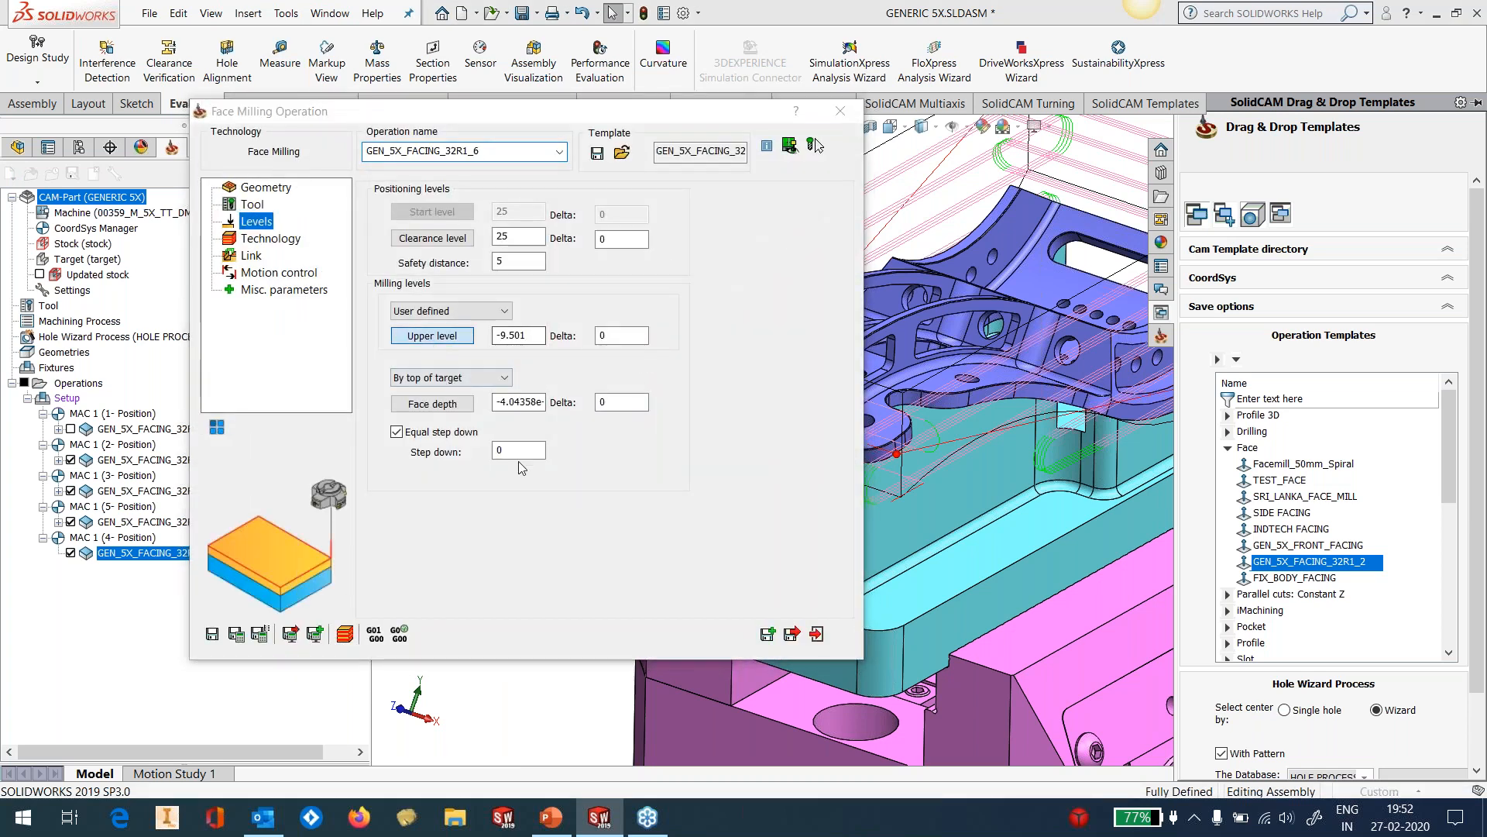
Set the last end-face facing's upper level to 0 and step down to 3, calculate it, and exit the operation.
{"action": "left_click", "coordinate": [433, 341]}
{"action": "left_click", "coordinate": [16, 199]}
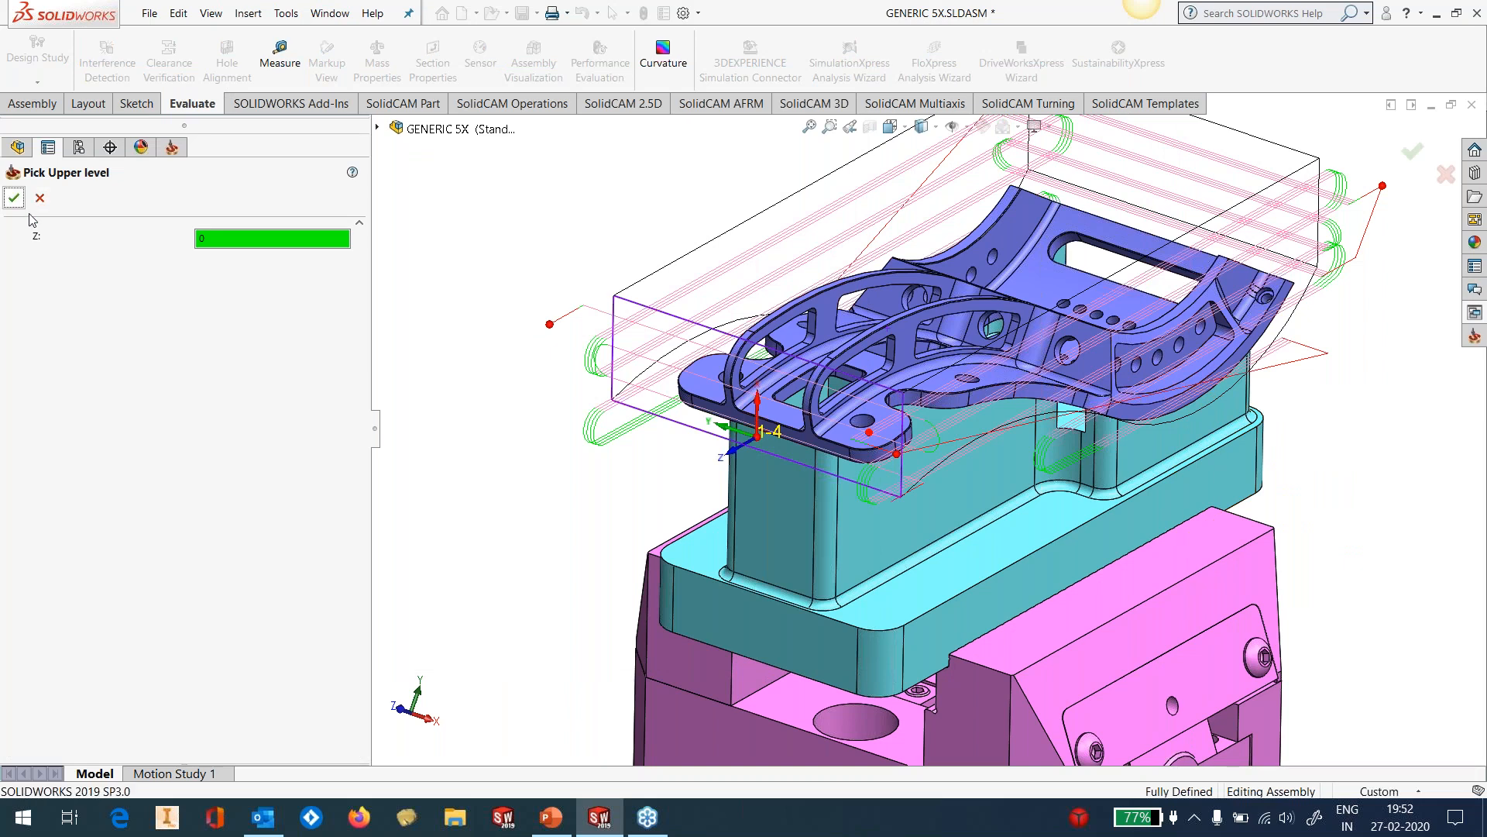
{"action": "type", "text": "3"}
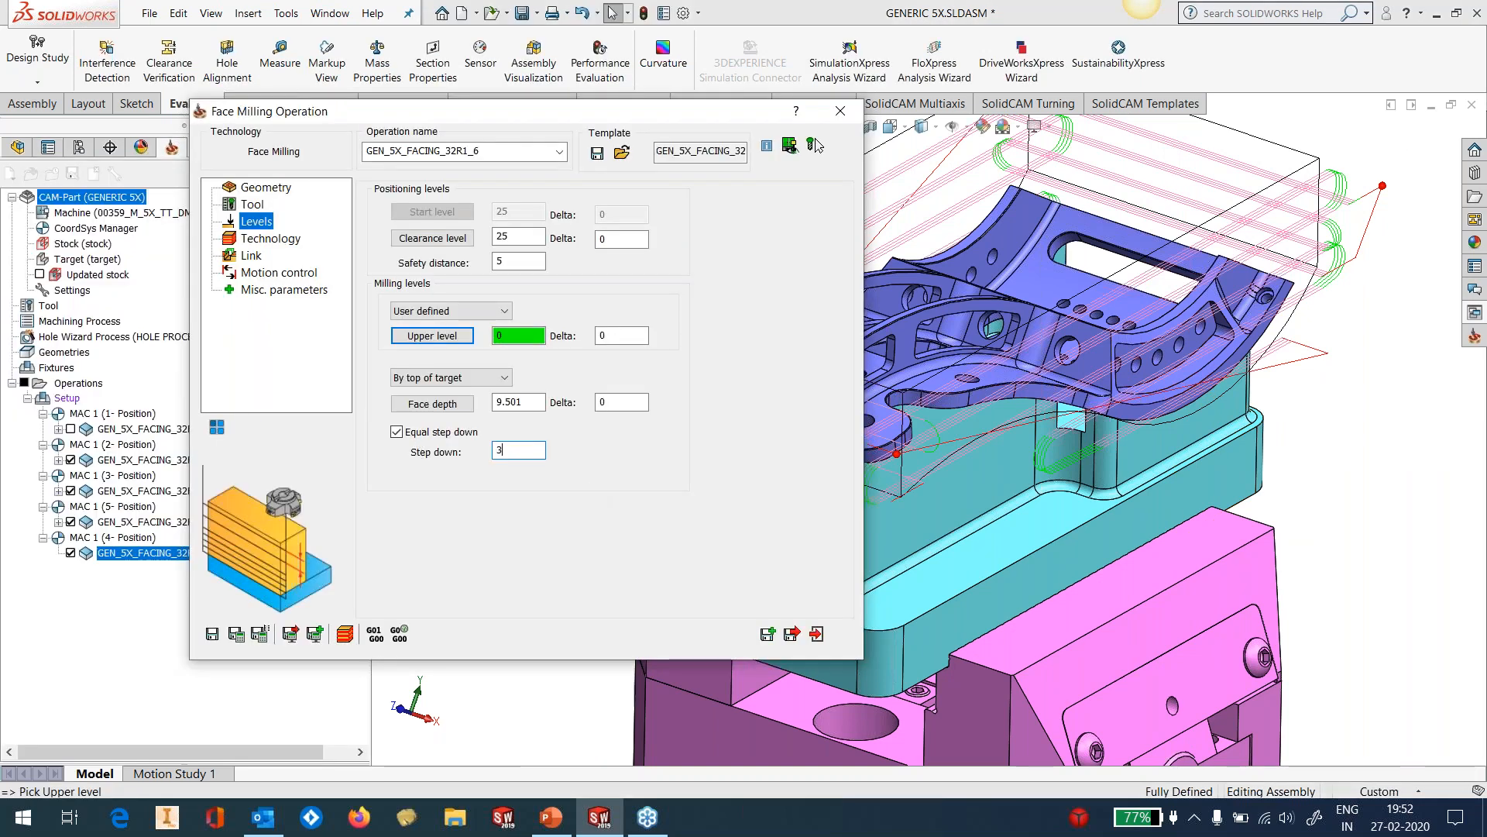
{"action": "left_click", "coordinate": [236, 634]}
{"action": "left_click", "coordinate": [819, 638]}
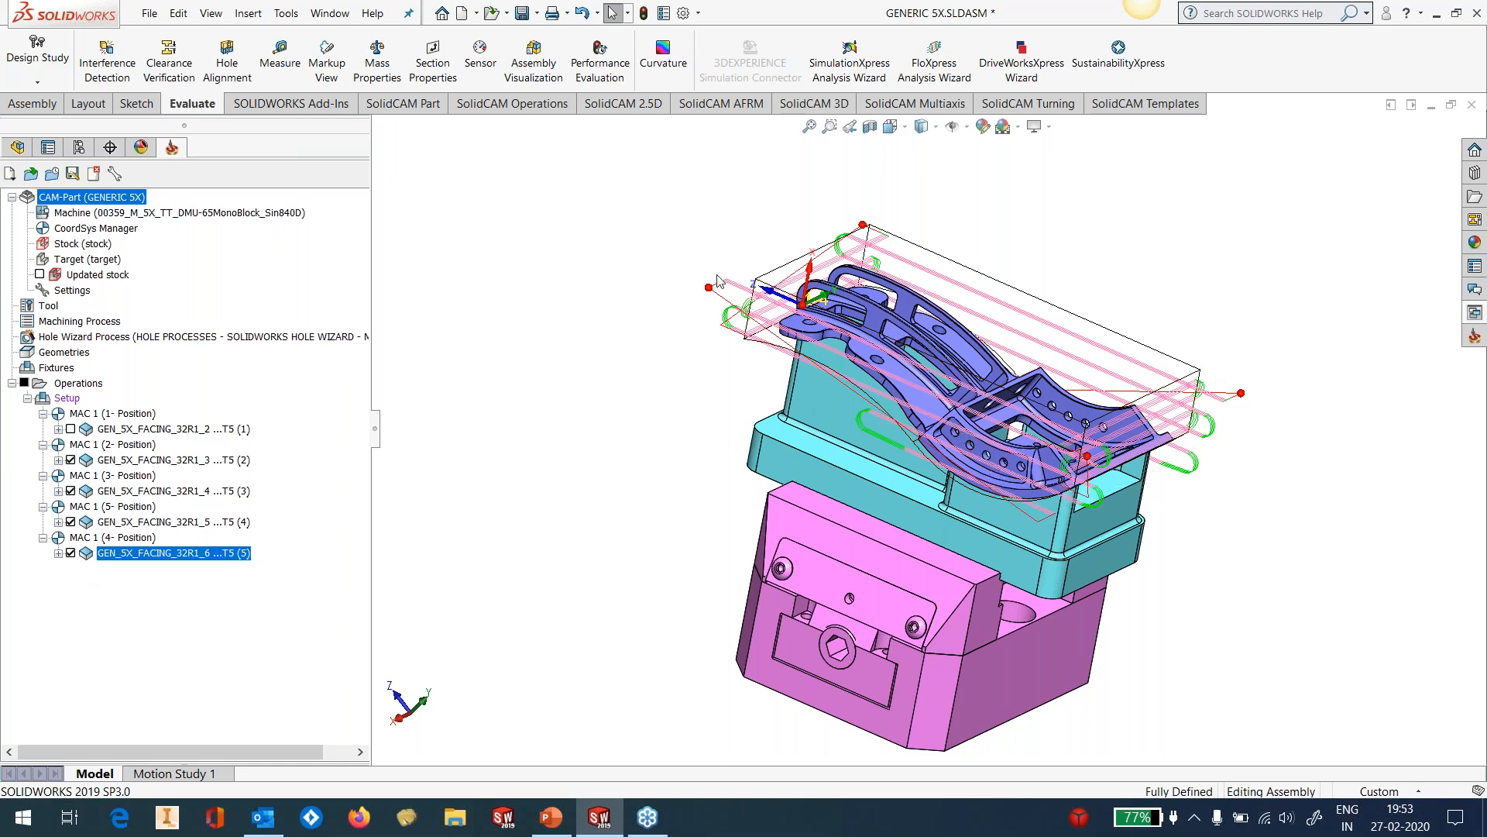
Simulate all the facing operations in SolidVerify and examine the faced stock from several angles.
{"action": "scroll", "coordinate": [959, 430], "scroll_direction": "down", "scroll_amount": 3}
{"action": "middle_click_drag", "start_coordinate": [958, 443], "coordinate": [948, 387]}
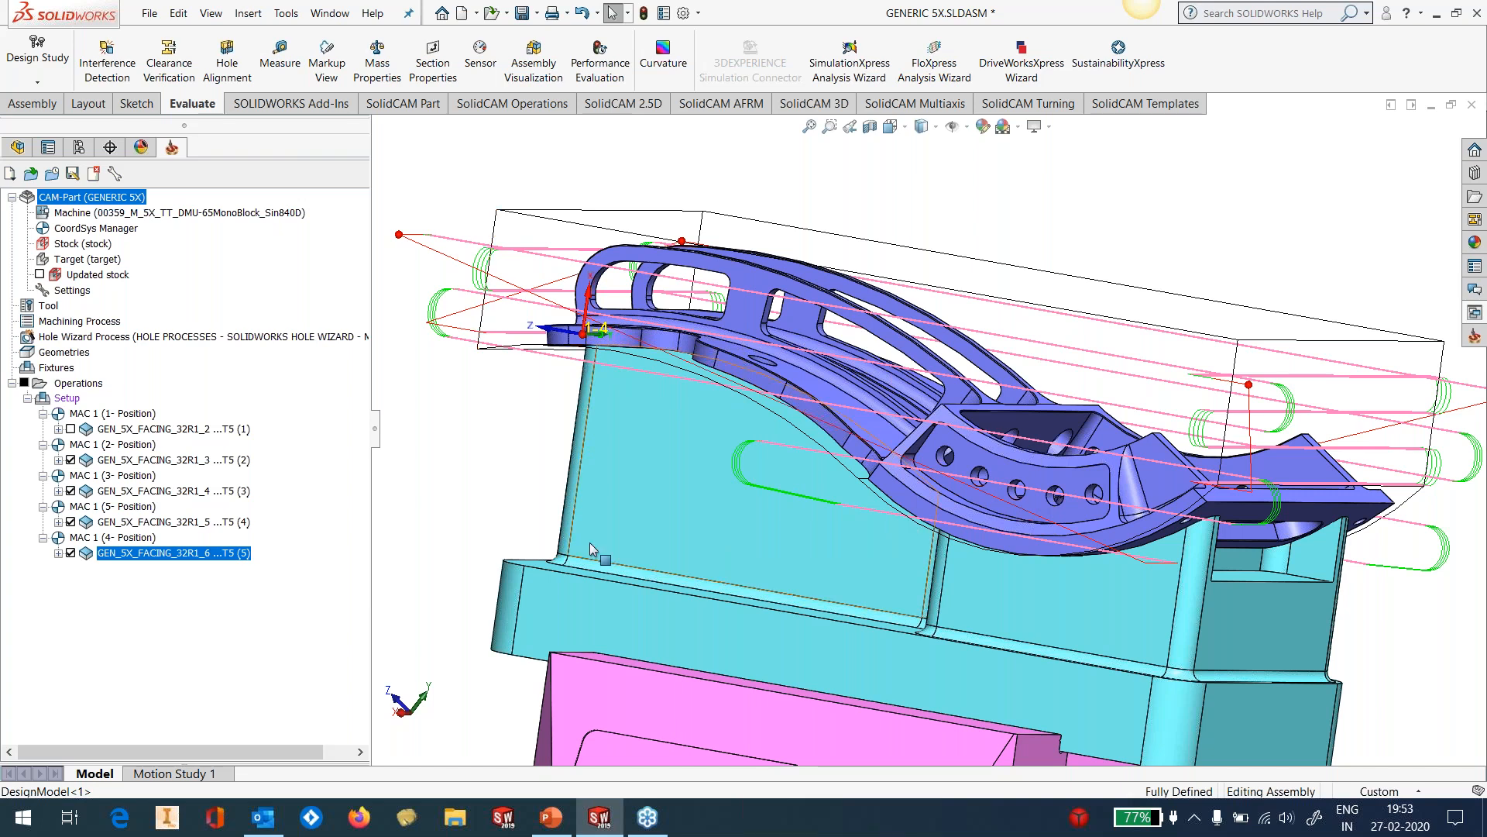
{"action": "middle_click_drag", "start_coordinate": [846, 370], "coordinate": [900, 465]}
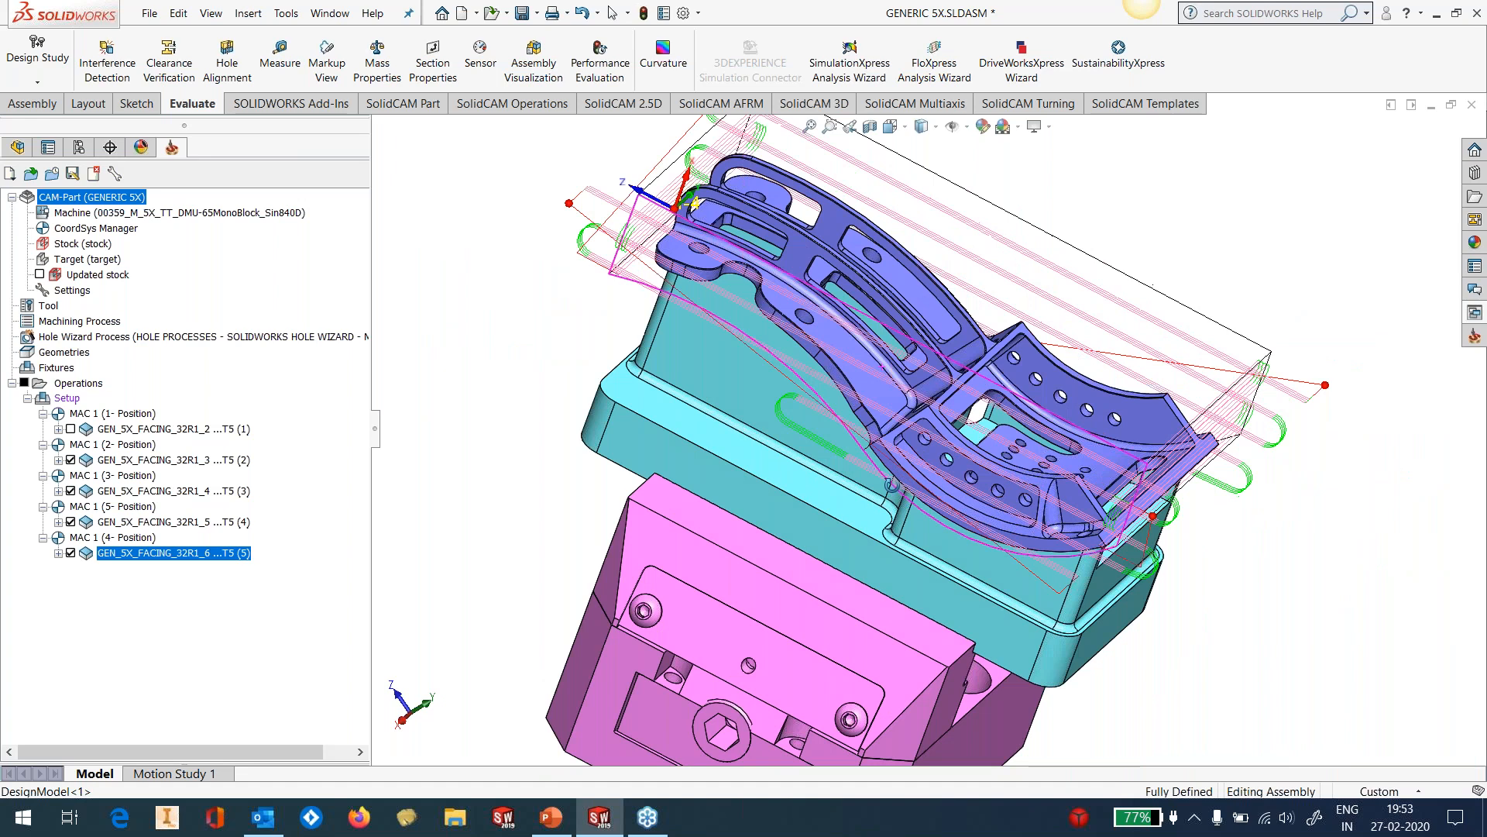
{"action": "right_click", "coordinate": [66, 387]}
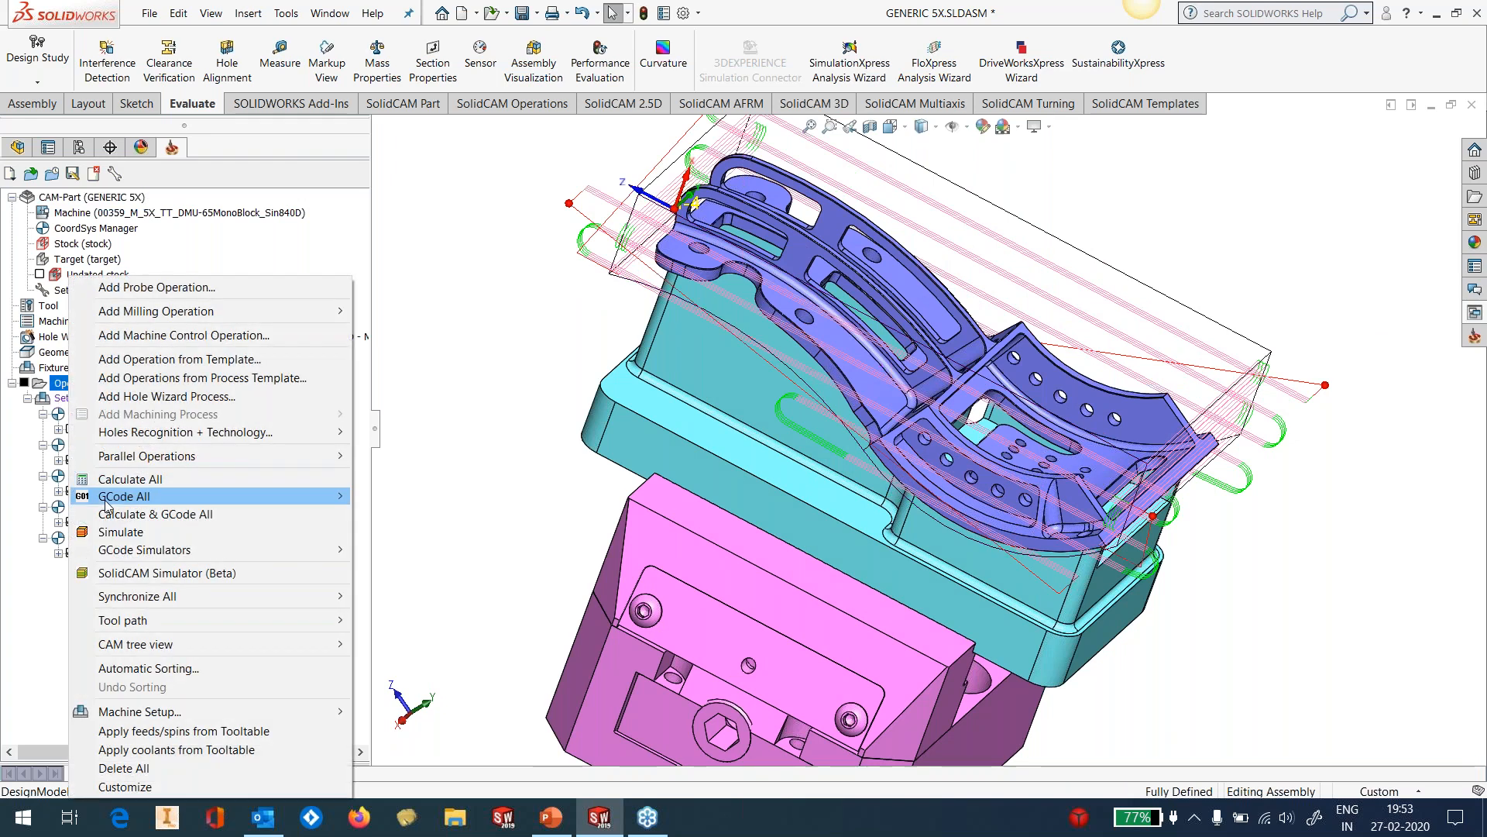
{"action": "left_click", "coordinate": [101, 534]}
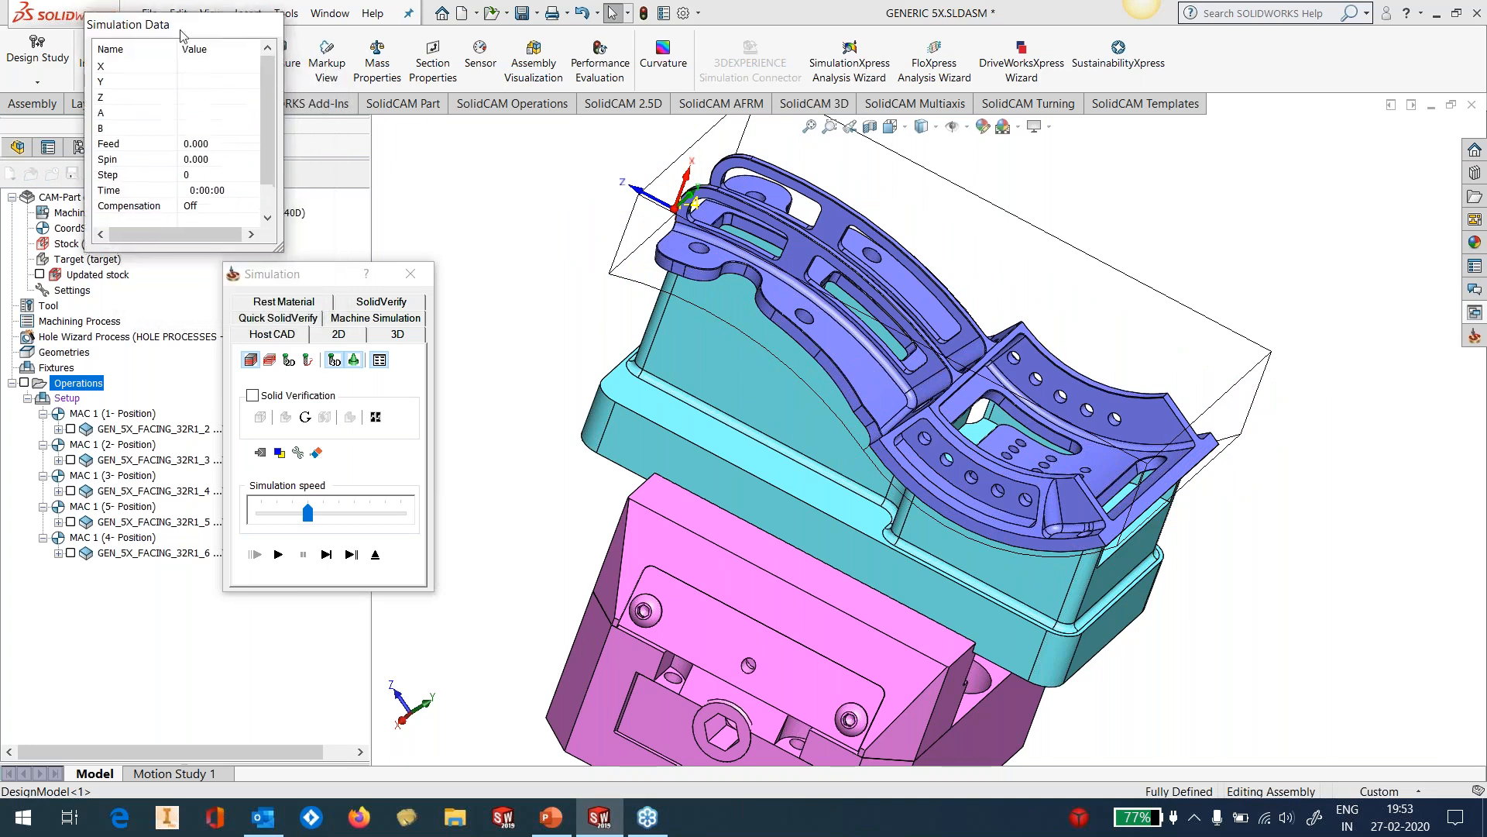
{"action": "left_click", "coordinate": [380, 301]}
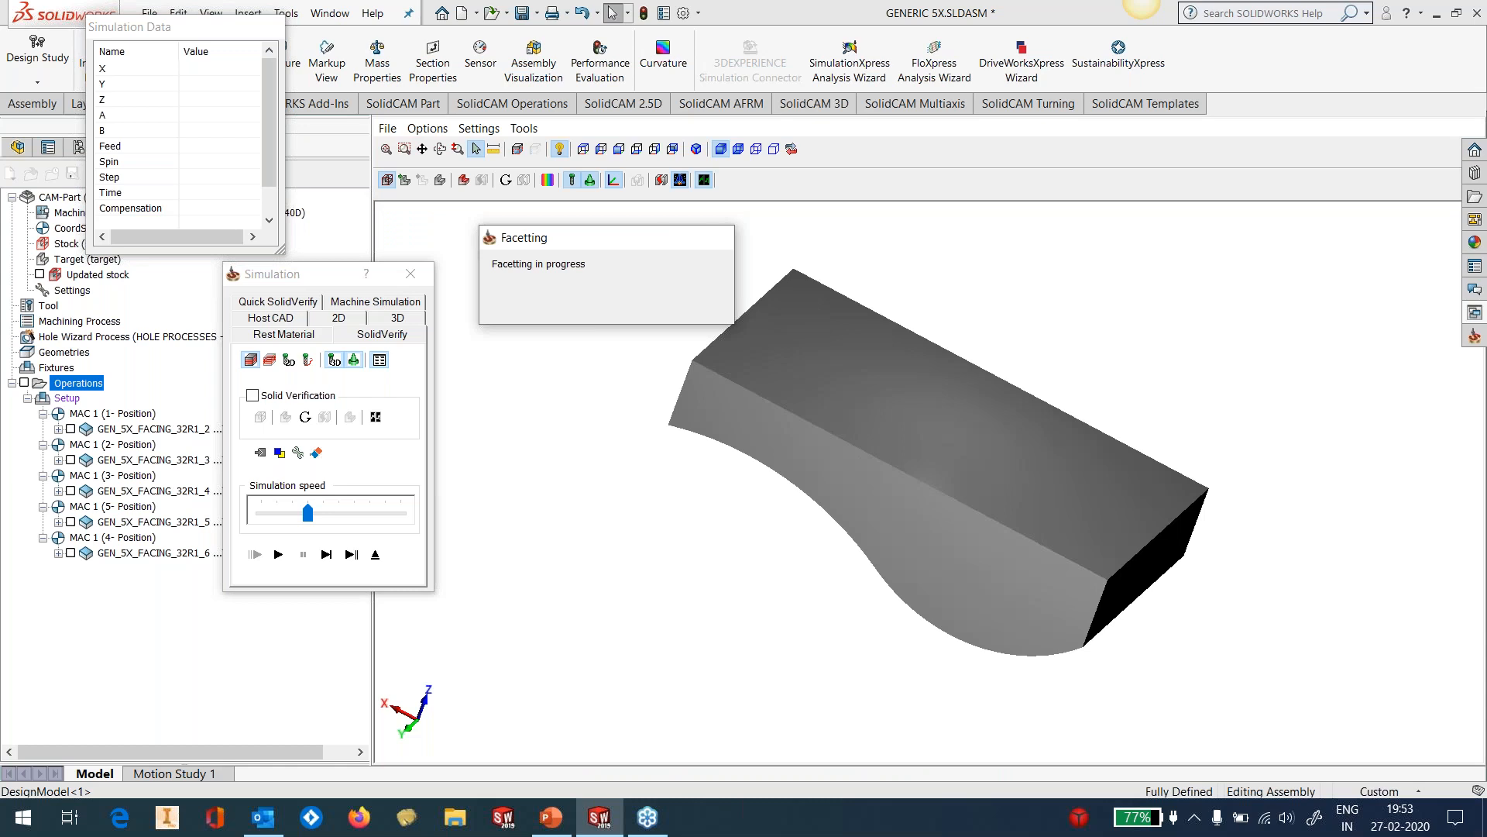
{"action": "middle_click_drag", "start_coordinate": [930, 418], "coordinate": [1048, 461]}
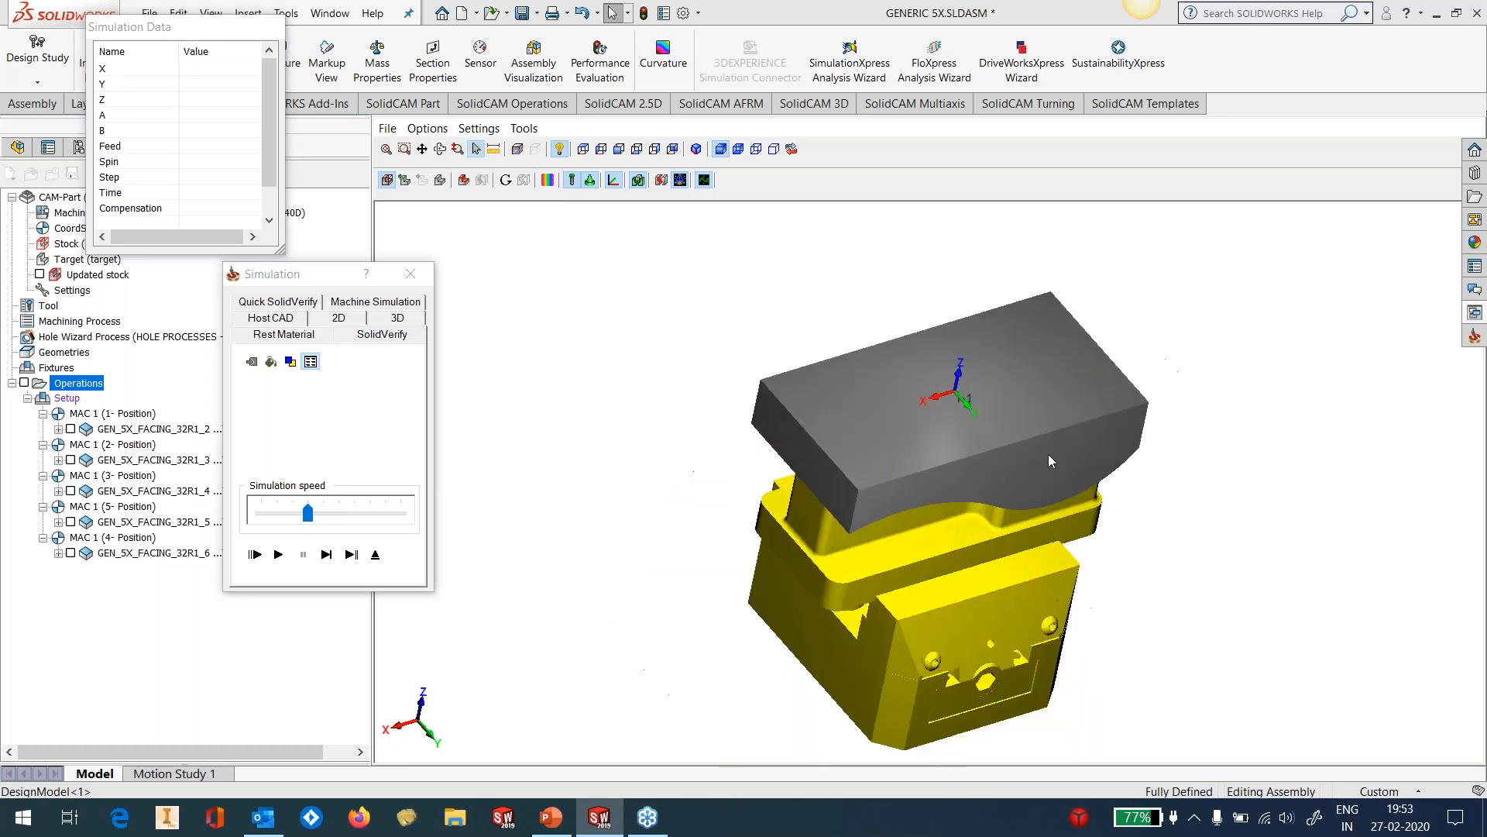
{"action": "scroll", "coordinate": [1051, 461], "scroll_direction": "up", "scroll_amount": 2}
{"action": "left_click", "coordinate": [279, 555]}
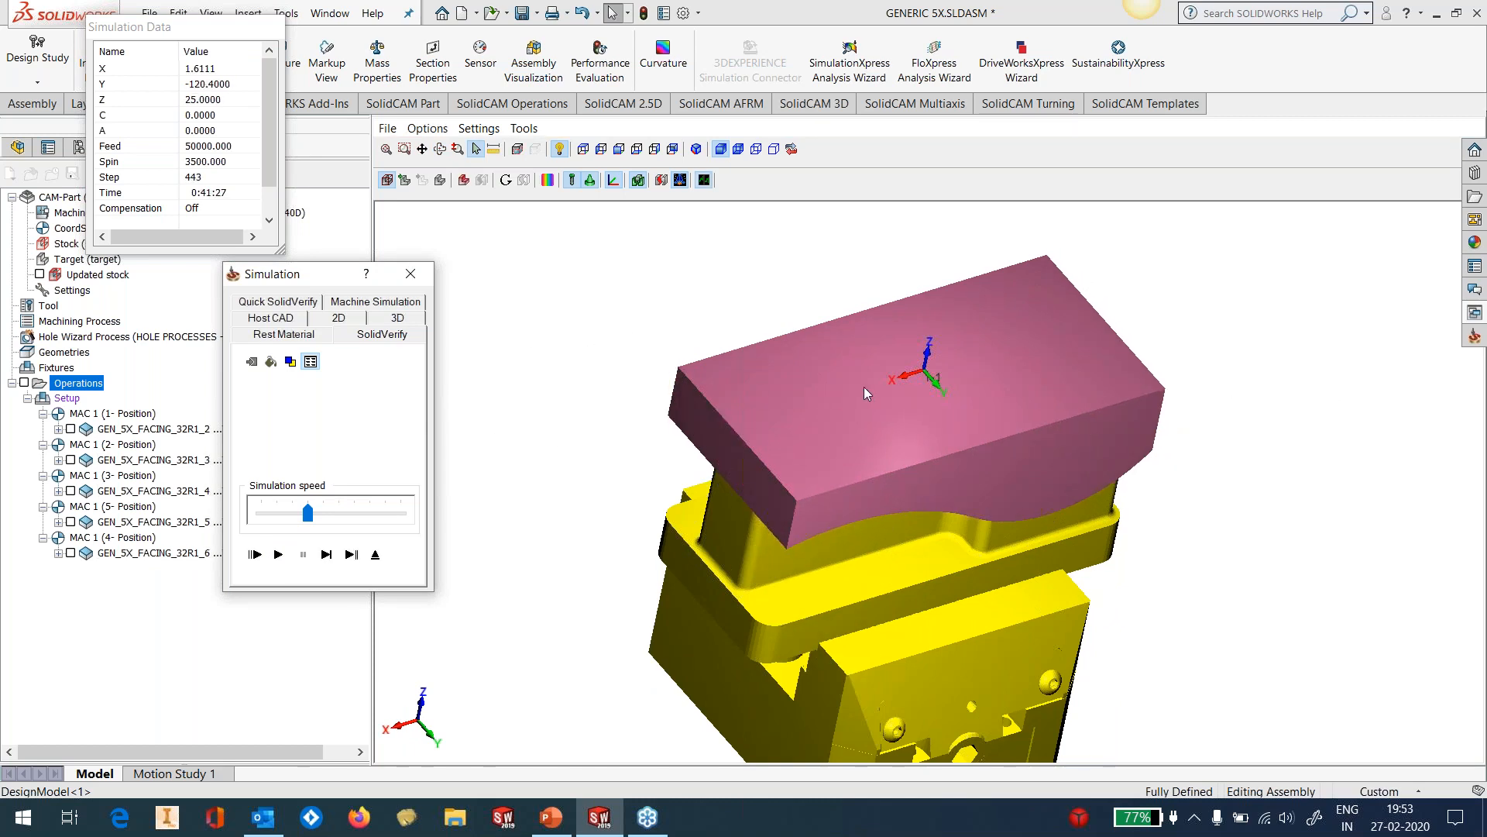
{"action": "mouse_move", "coordinate": [863, 387]}
{"action": "middle_mouse_down"}
{"action": "mouse_move", "coordinate": [903, 401]}
{"action": "mouse_move", "coordinate": [856, 372]}
{"action": "middle_mouse_up"}
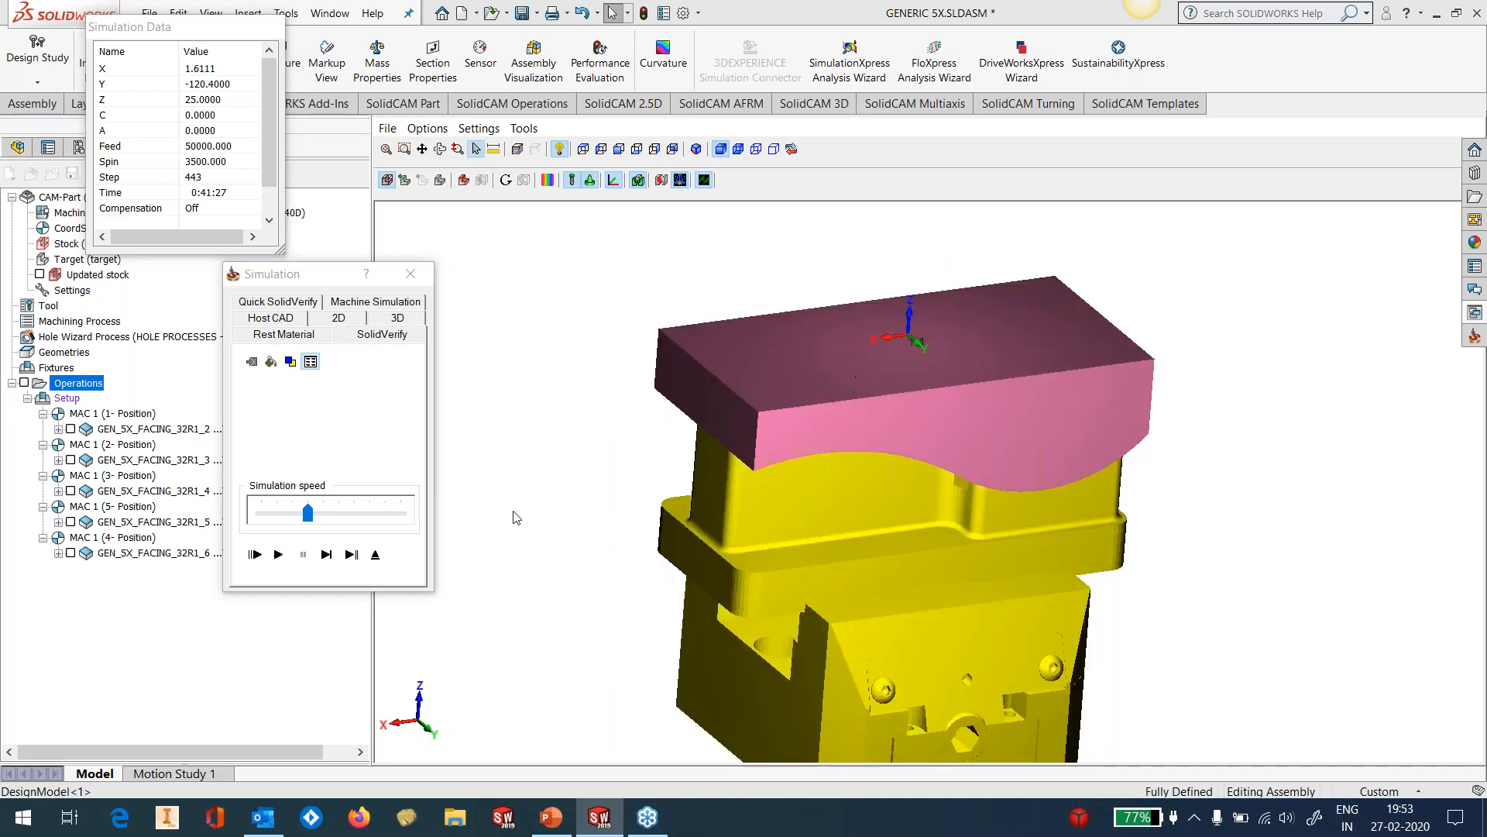
{"action": "left_click", "coordinate": [377, 555]}
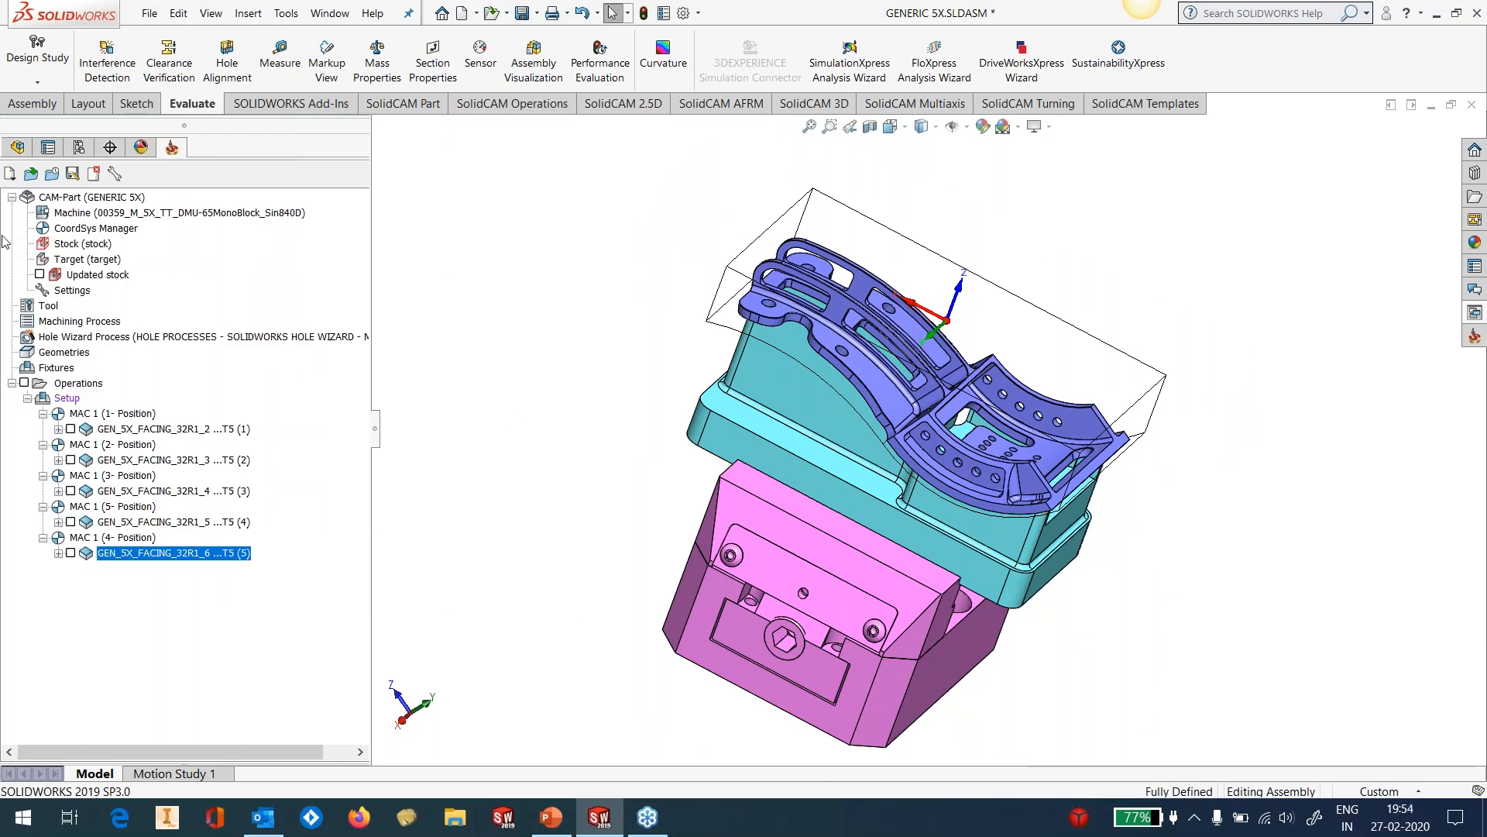
Hide the STOCK solid body of the DesignModel component and return to the CAM operations.
{"action": "left_click", "coordinate": [17, 147]}
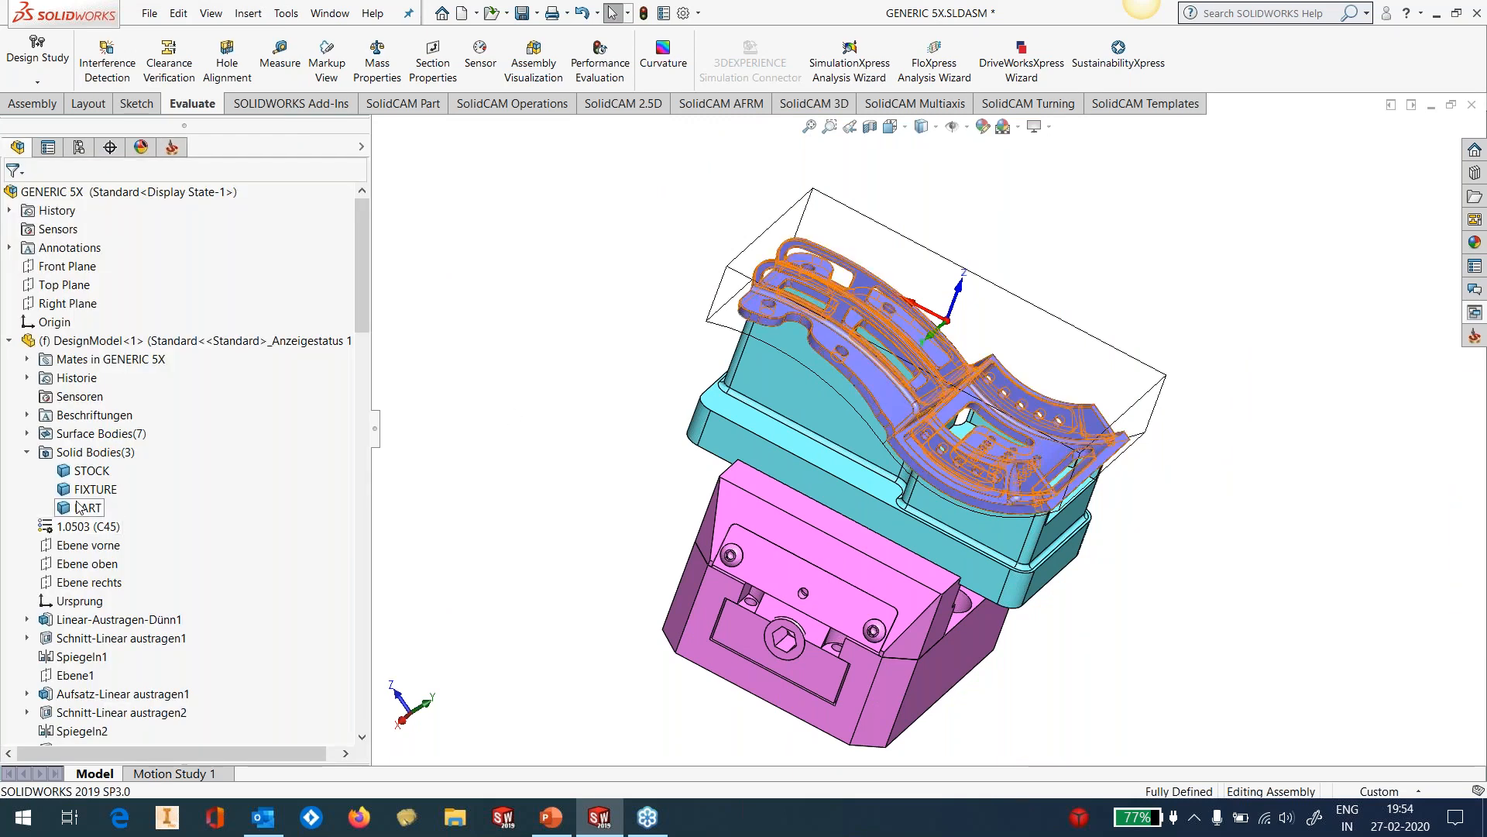
{"action": "left_click", "coordinate": [83, 475]}
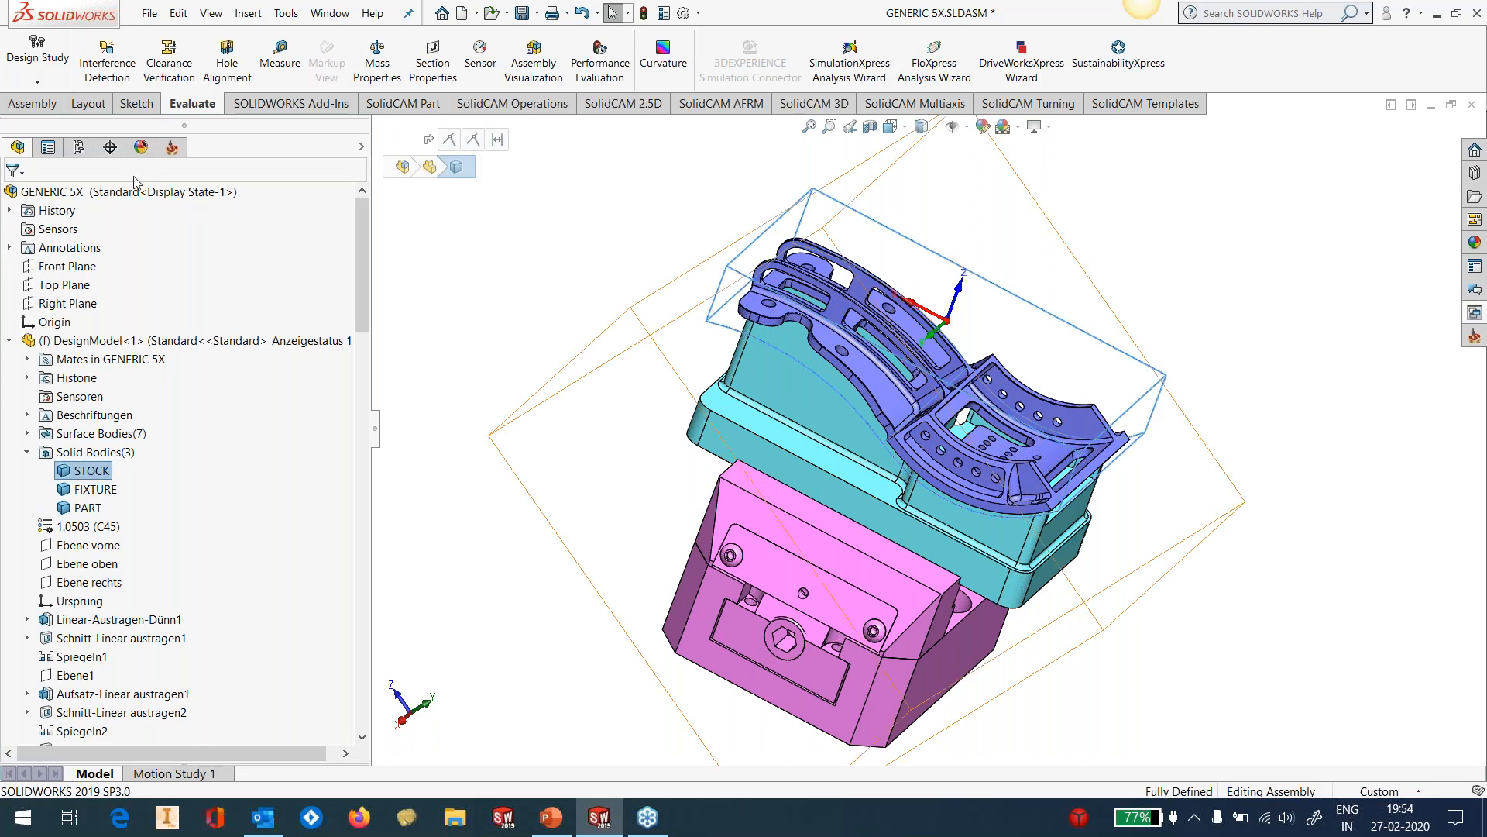
{"action": "left_click", "coordinate": [172, 147]}
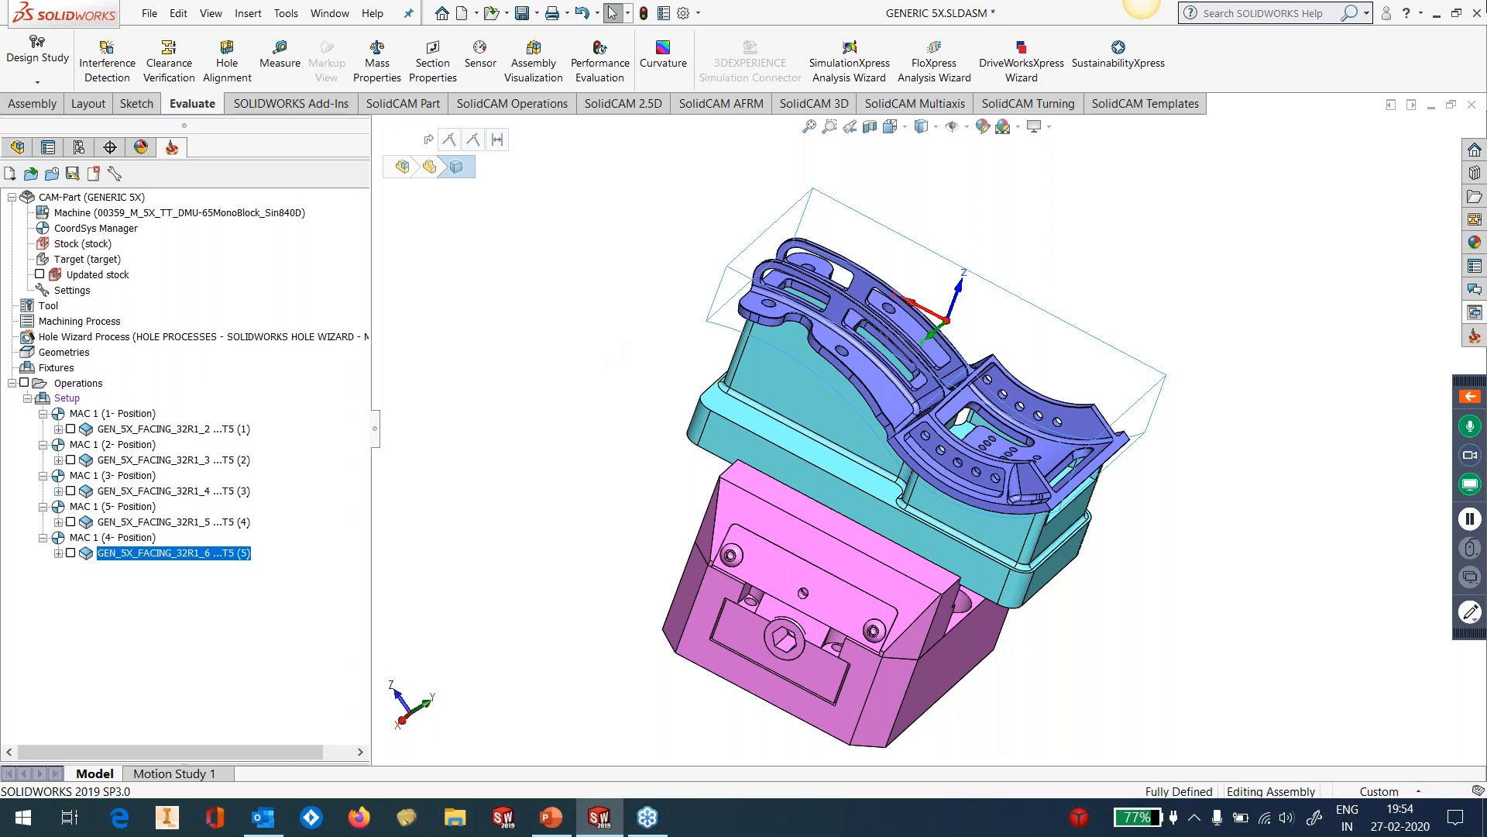
{"action": "left_click", "coordinate": [1241, 315]}
{"action": "middle_click_drag", "start_coordinate": [1234, 313], "coordinate": [1202, 297]}
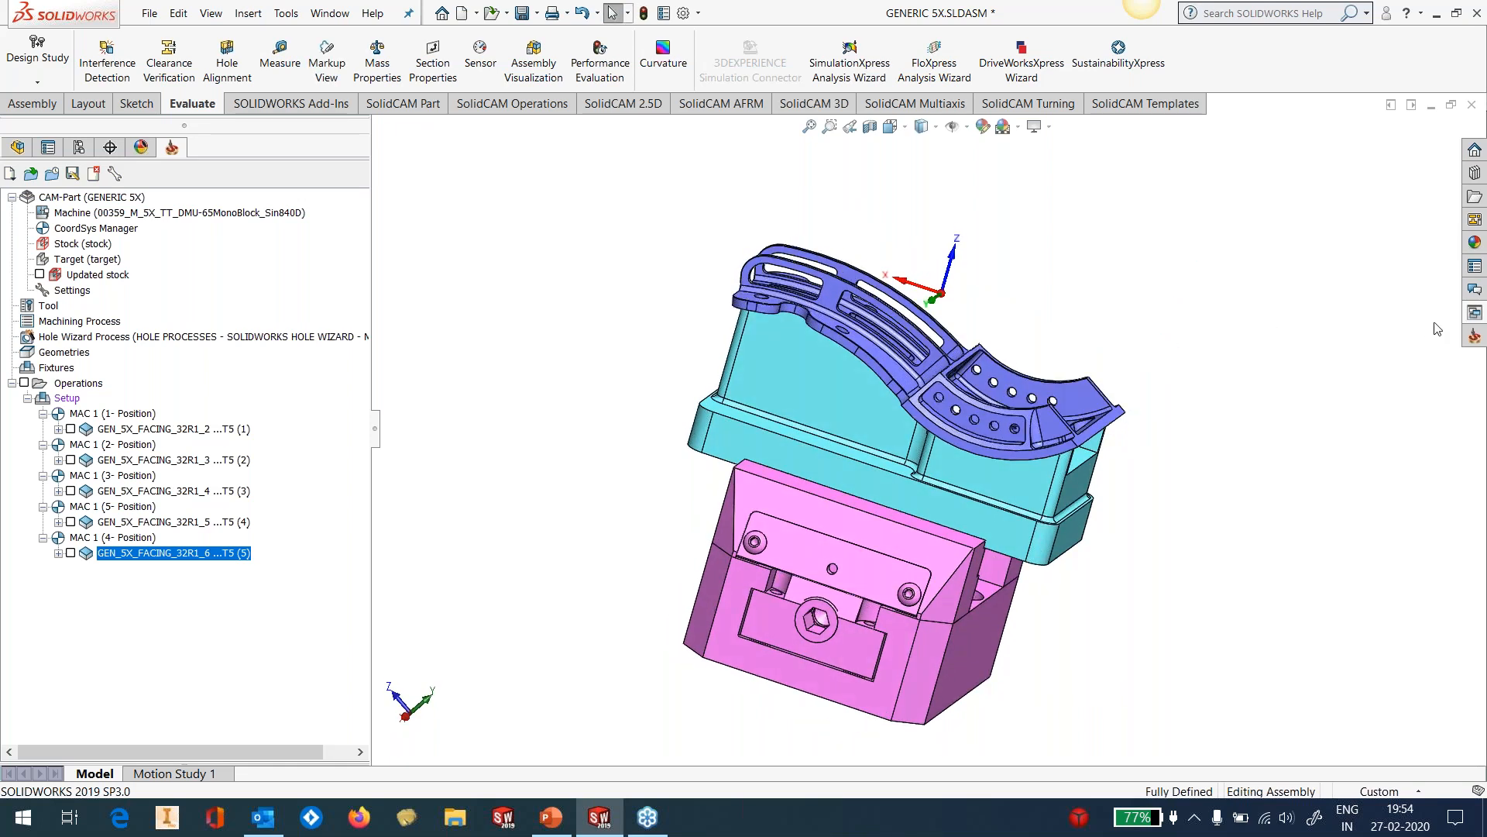
Add a roughing operation from the 3x Rough Offset template GEN_5X_TURBO_ROUGH_16R3, using the MAC 1 (1- Position) coordinate system.
{"action": "left_click", "coordinate": [1474, 313]}
{"action": "left_click", "coordinate": [1228, 449]}
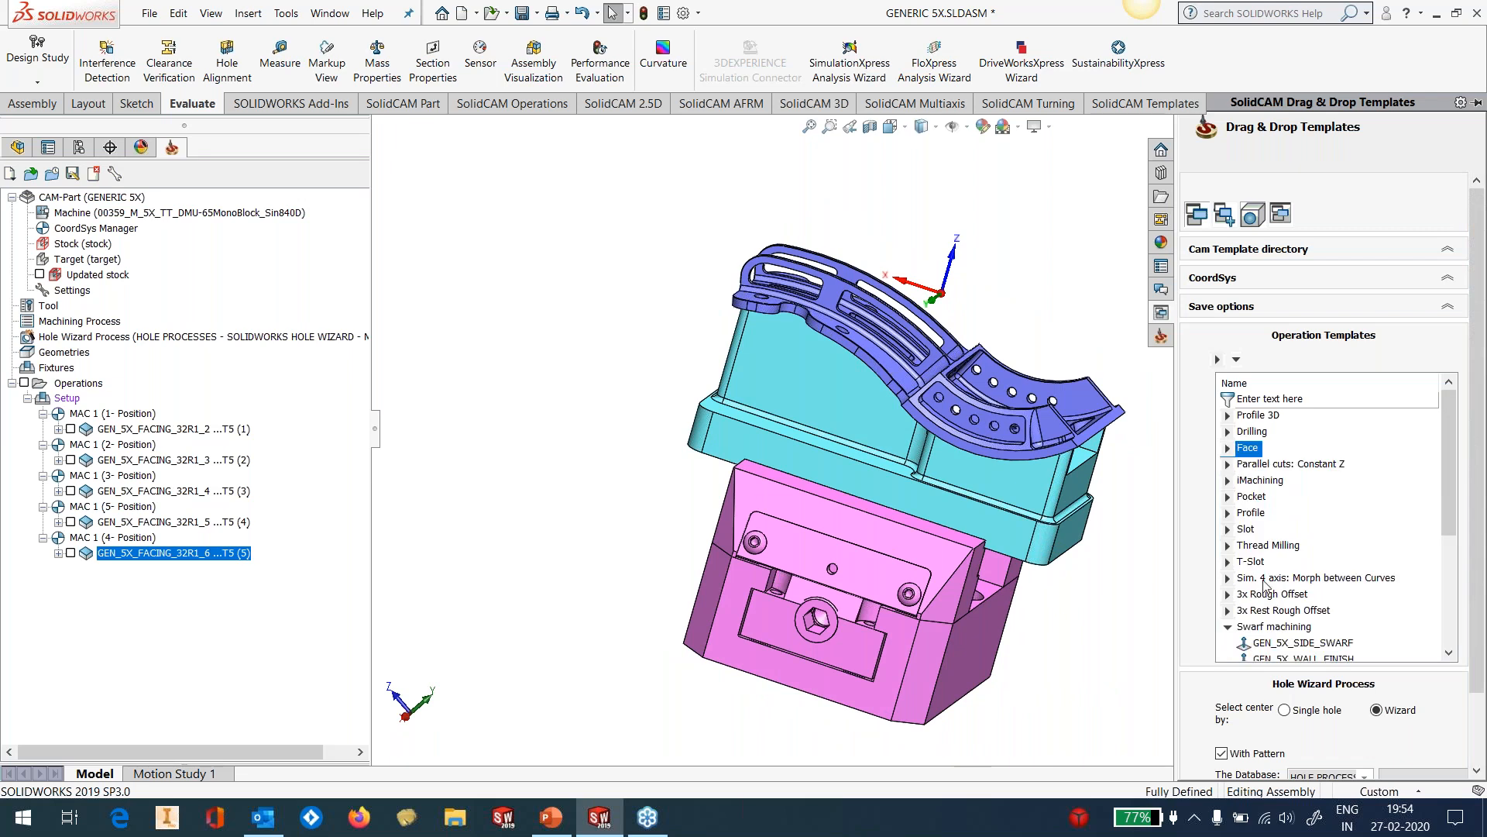
{"action": "left_click", "coordinate": [1228, 628]}
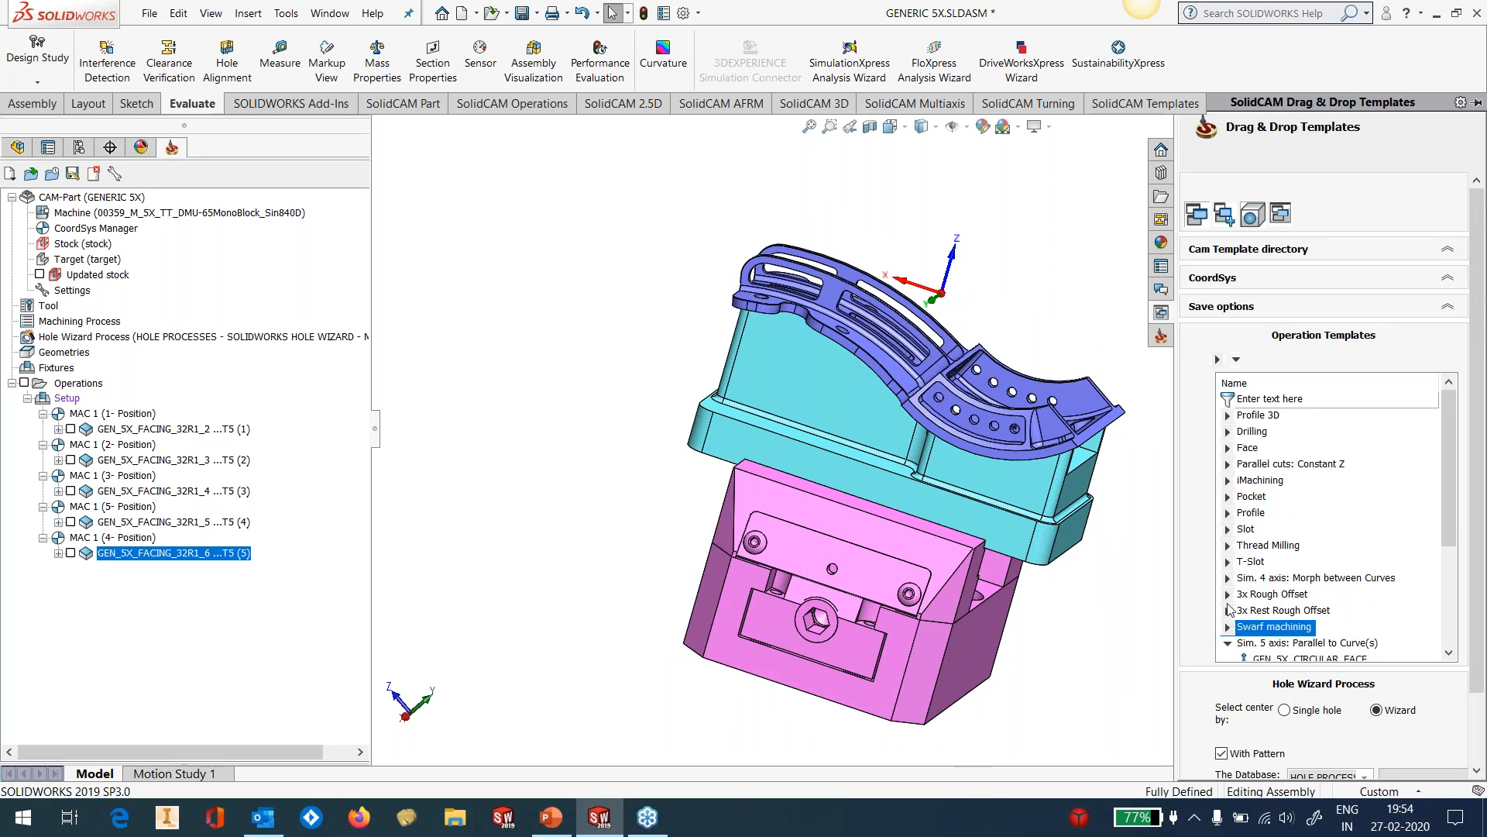
{"action": "left_click", "coordinate": [1227, 594]}
{"action": "left_click", "coordinate": [1340, 611]}
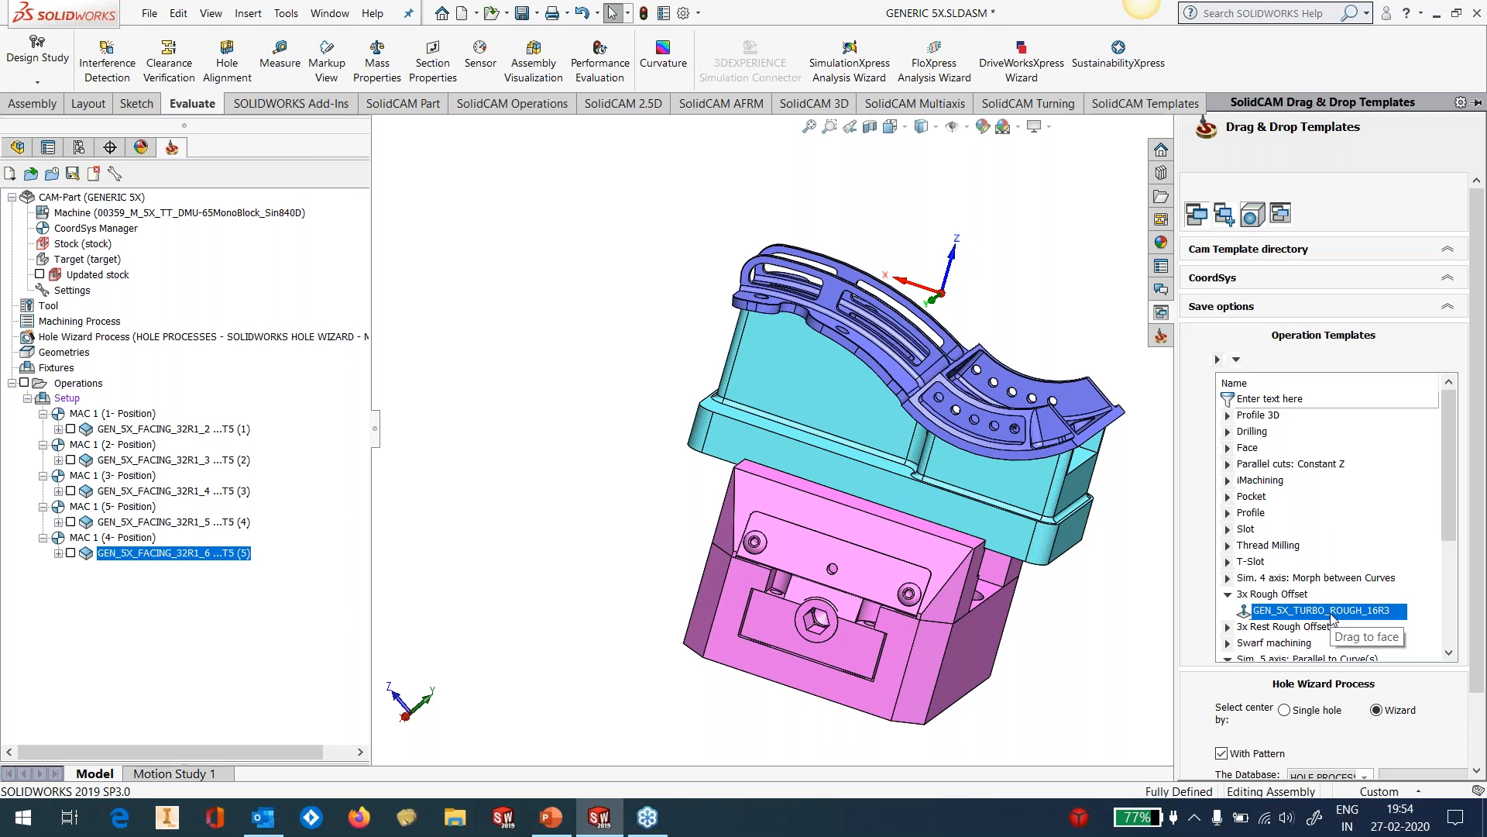
{"action": "left_click_drag", "start_coordinate": [1331, 617], "coordinate": [971, 650]}
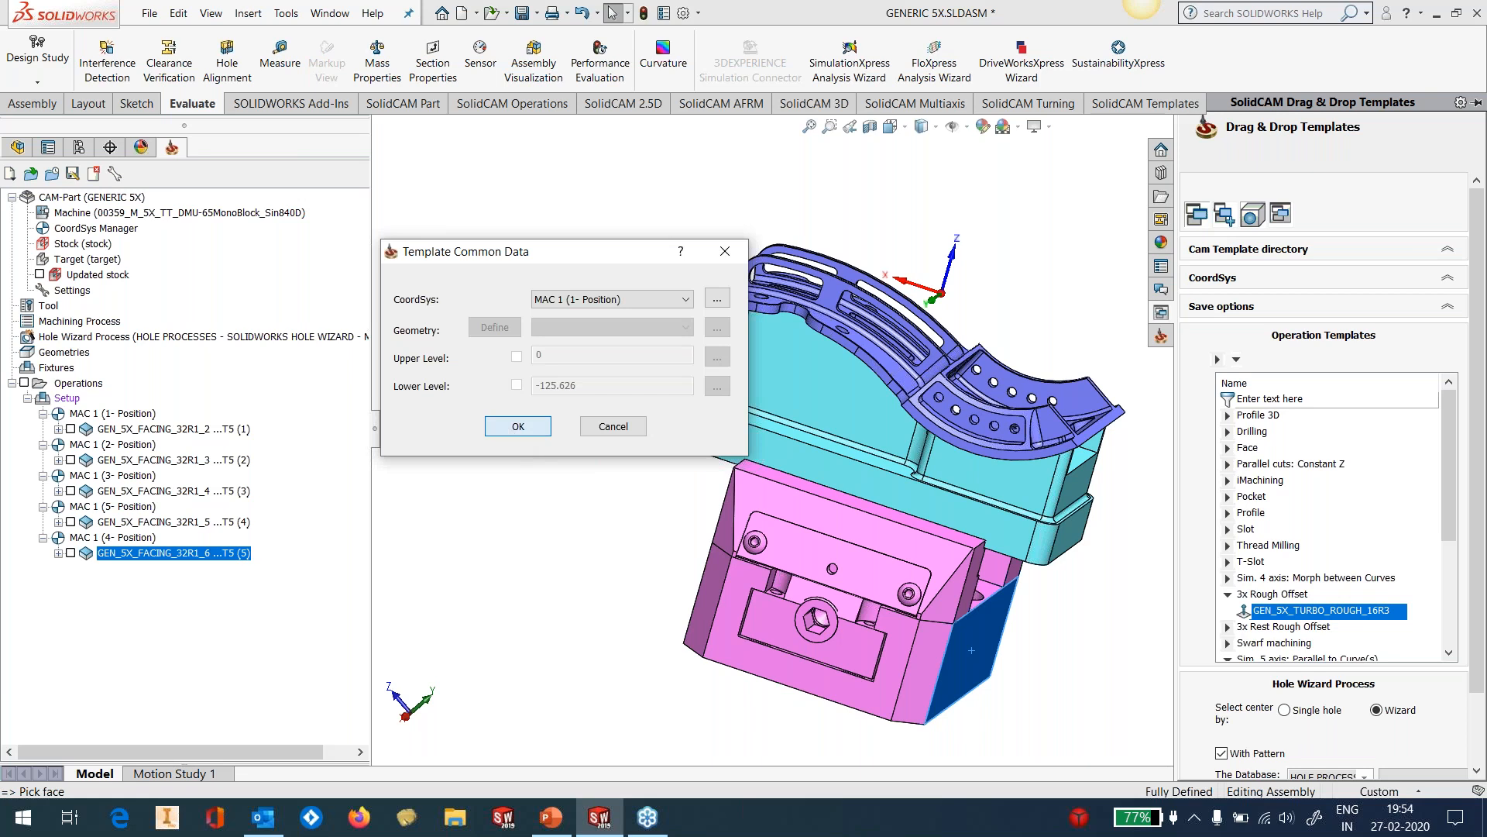
{"action": "left_click", "coordinate": [518, 426]}
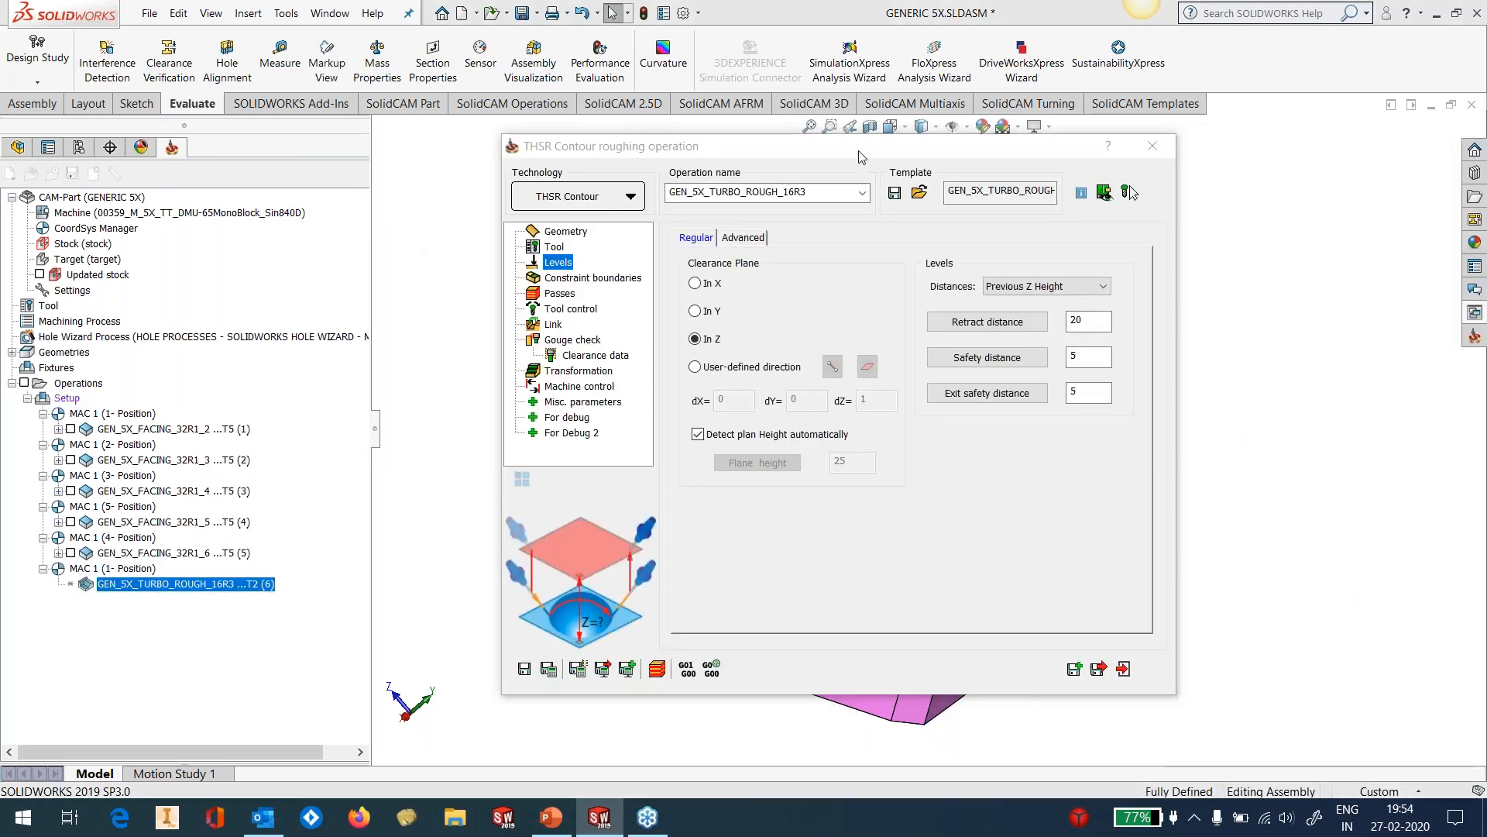
Use target as the roughing operation's machining surfaces and set the target surface's global offset to 1.
{"action": "left_click_drag", "start_coordinate": [888, 141], "coordinate": [852, 161]}
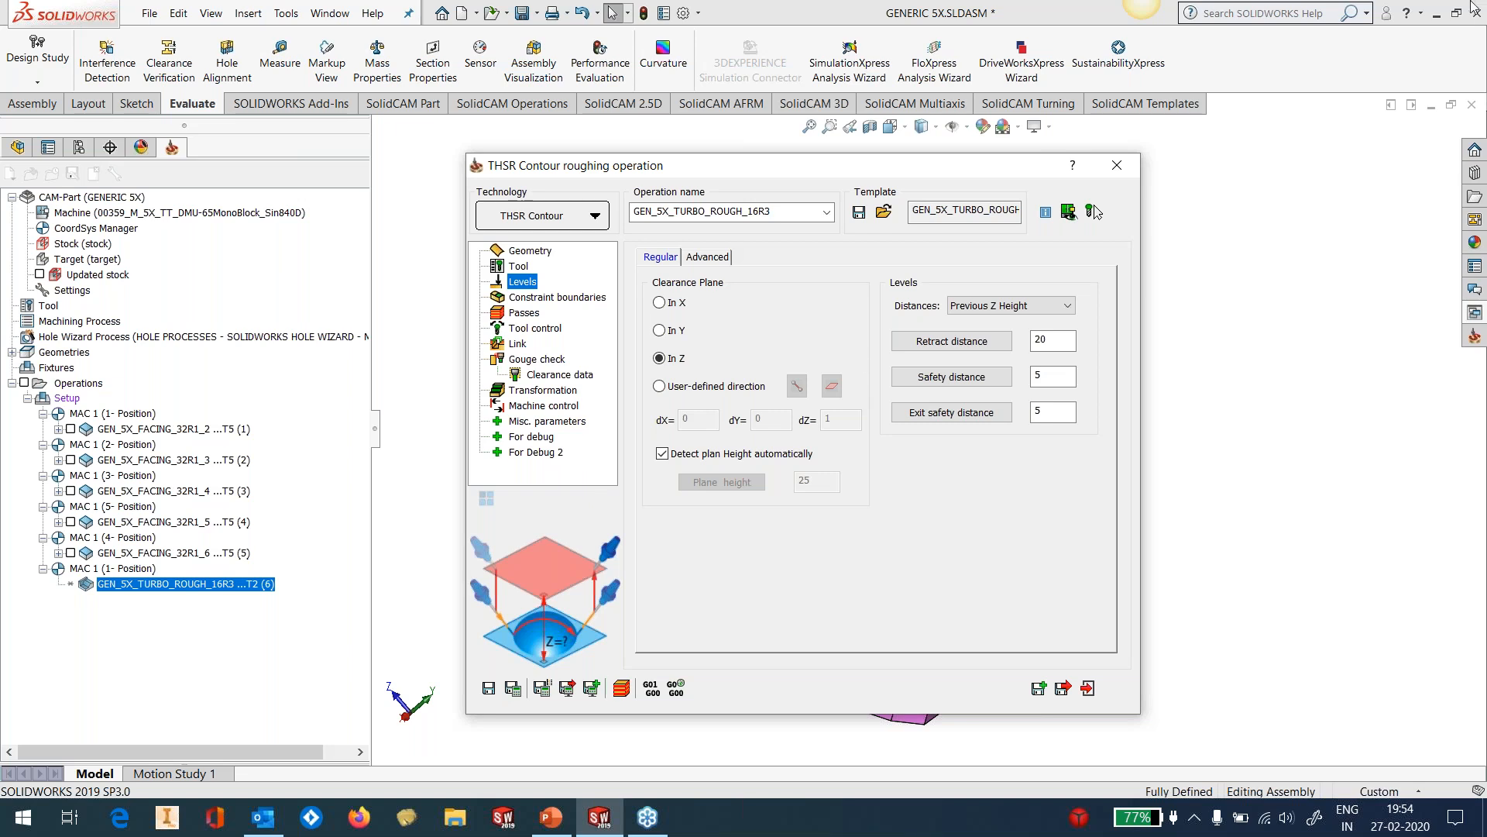
{"action": "left_click", "coordinate": [542, 254]}
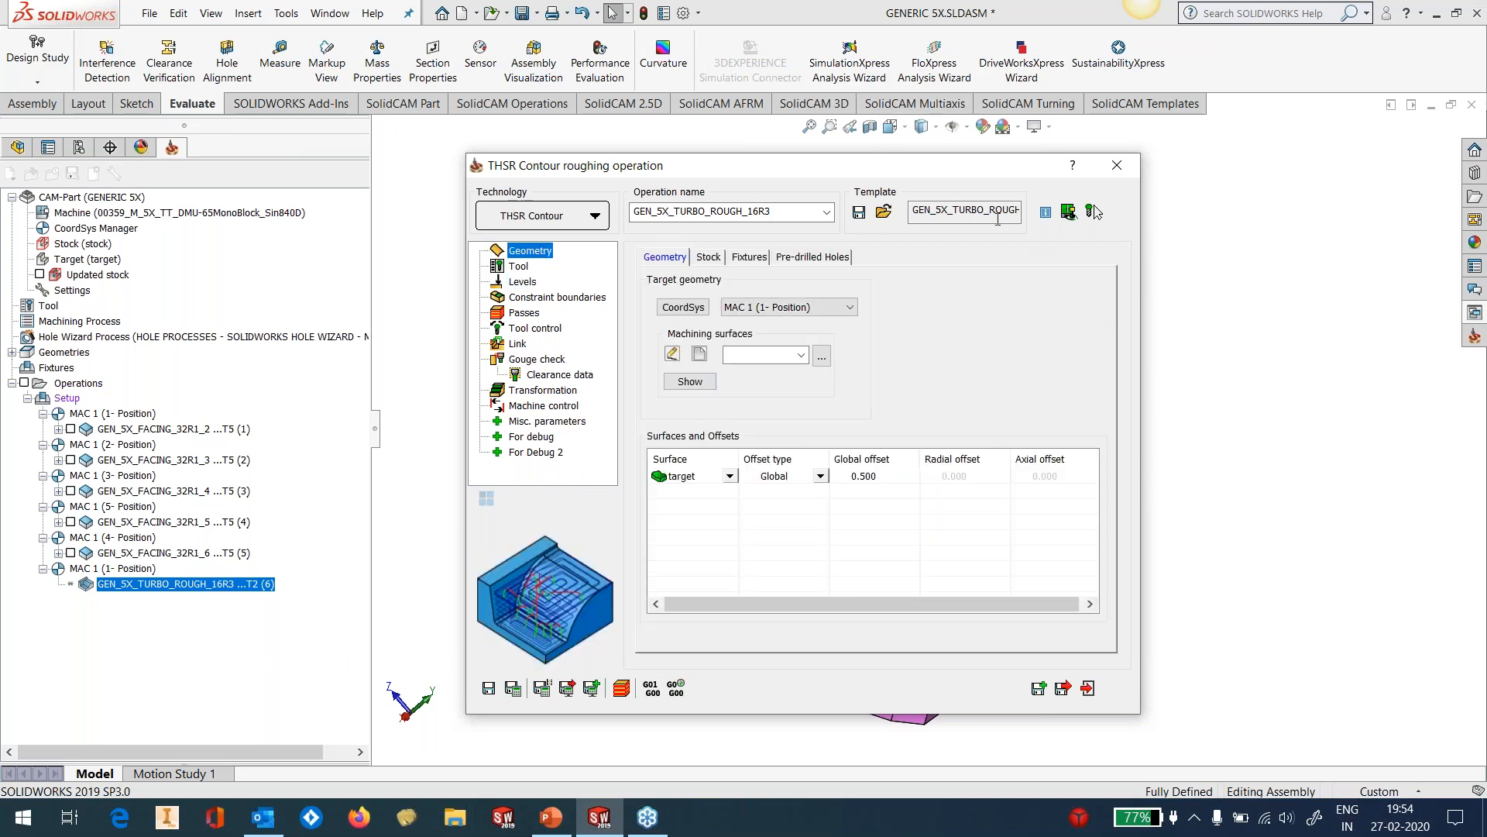
{"action": "left_click_drag", "start_coordinate": [939, 173], "coordinate": [917, 157]}
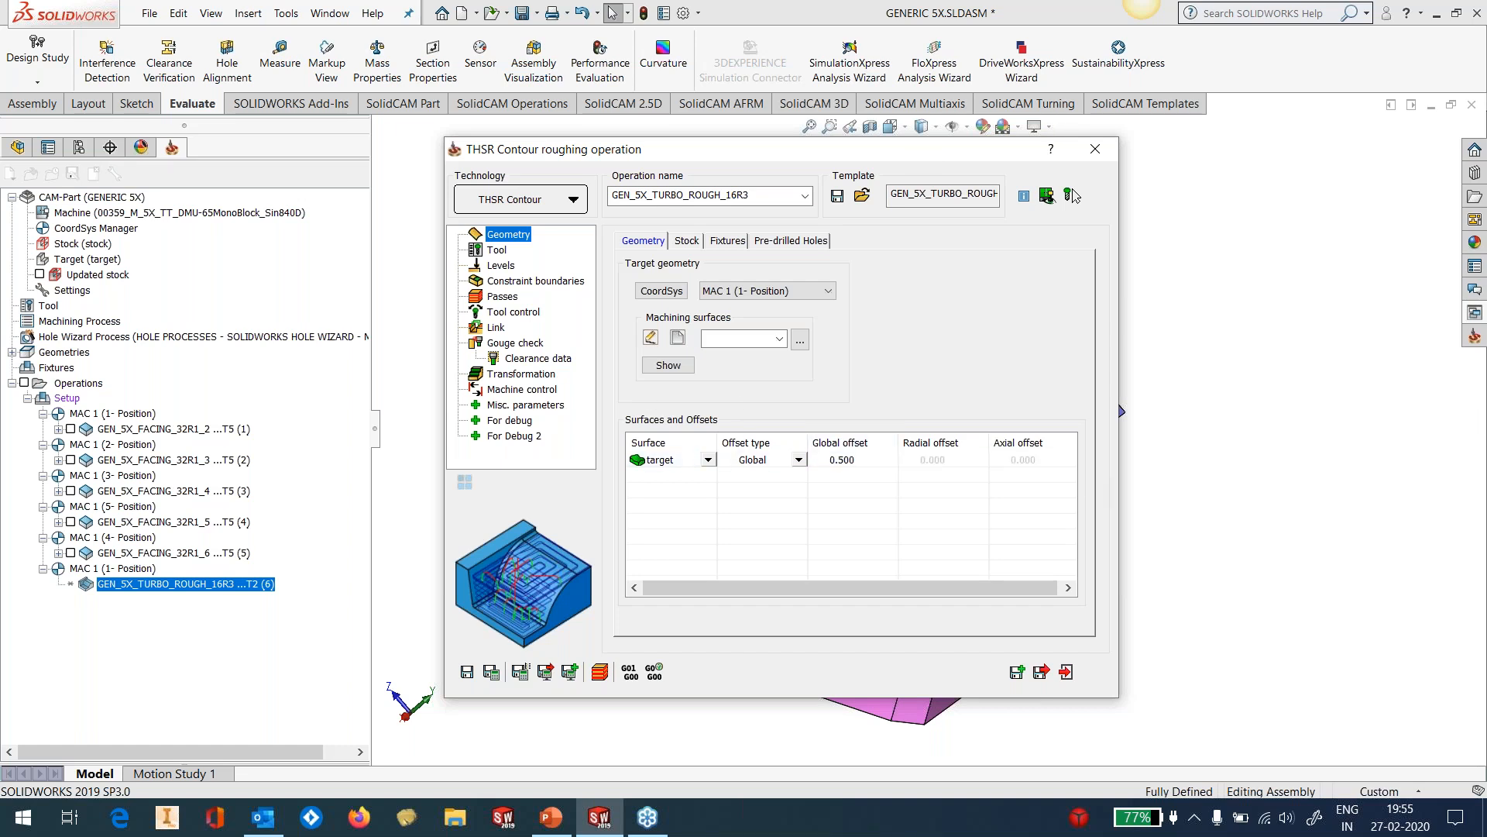
{"action": "left_click", "coordinate": [761, 341]}
{"action": "left_click", "coordinate": [717, 352]}
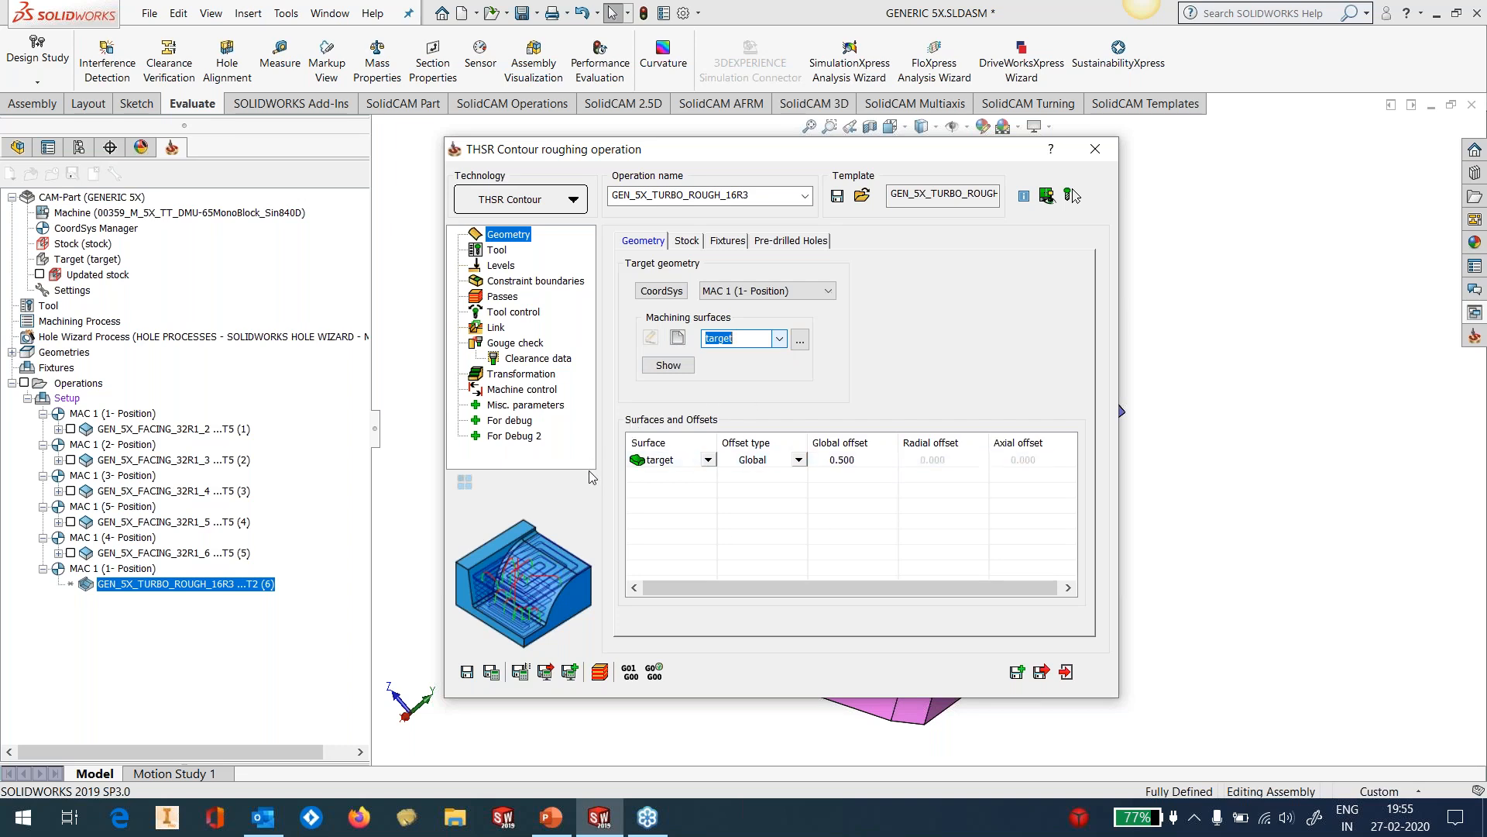
{"action": "double_click", "coordinate": [840, 460]}
{"action": "type", "text": "1"}
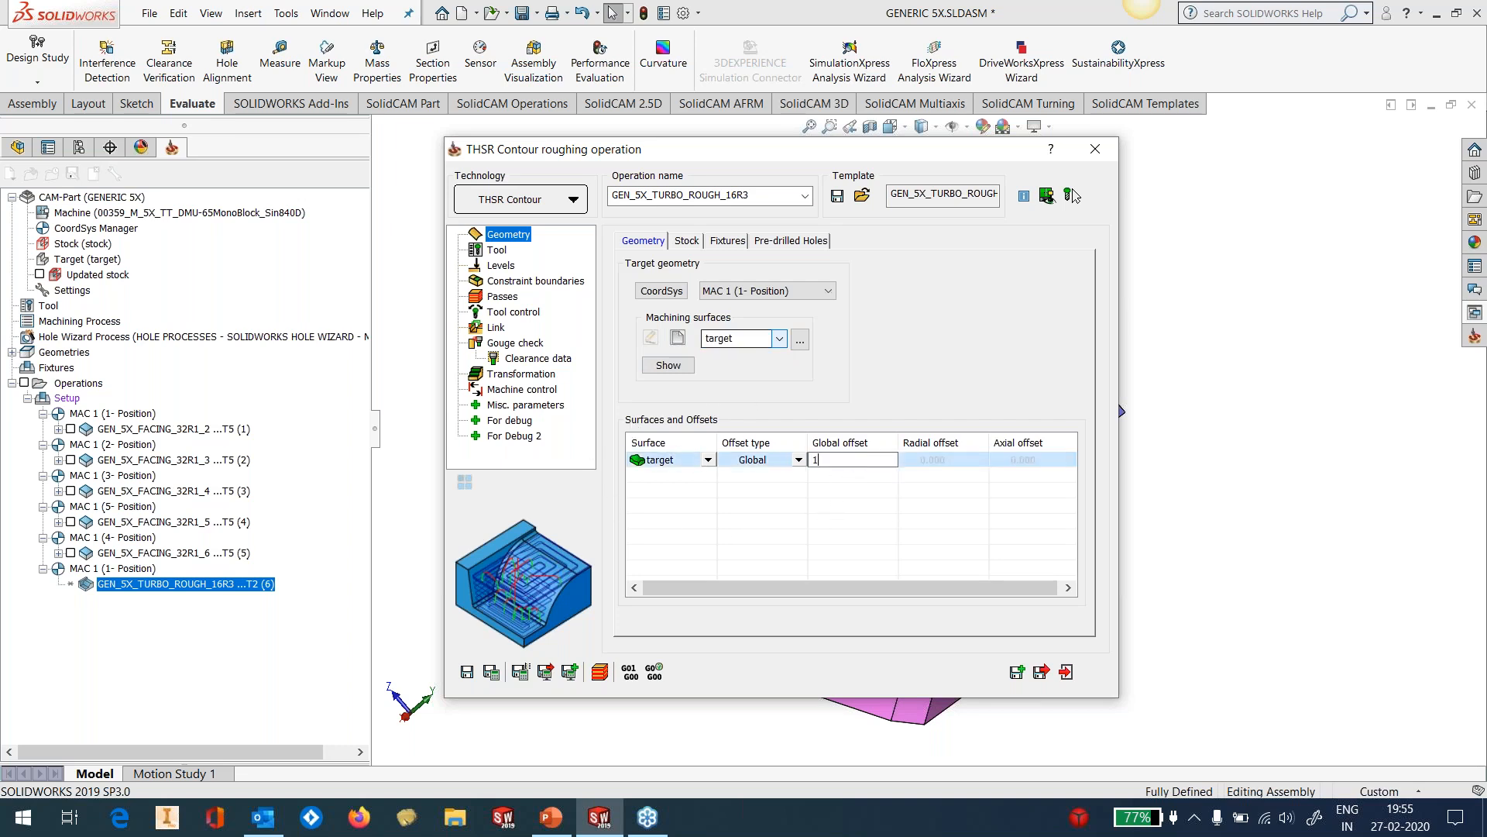
{"action": "left_click", "coordinate": [757, 516]}
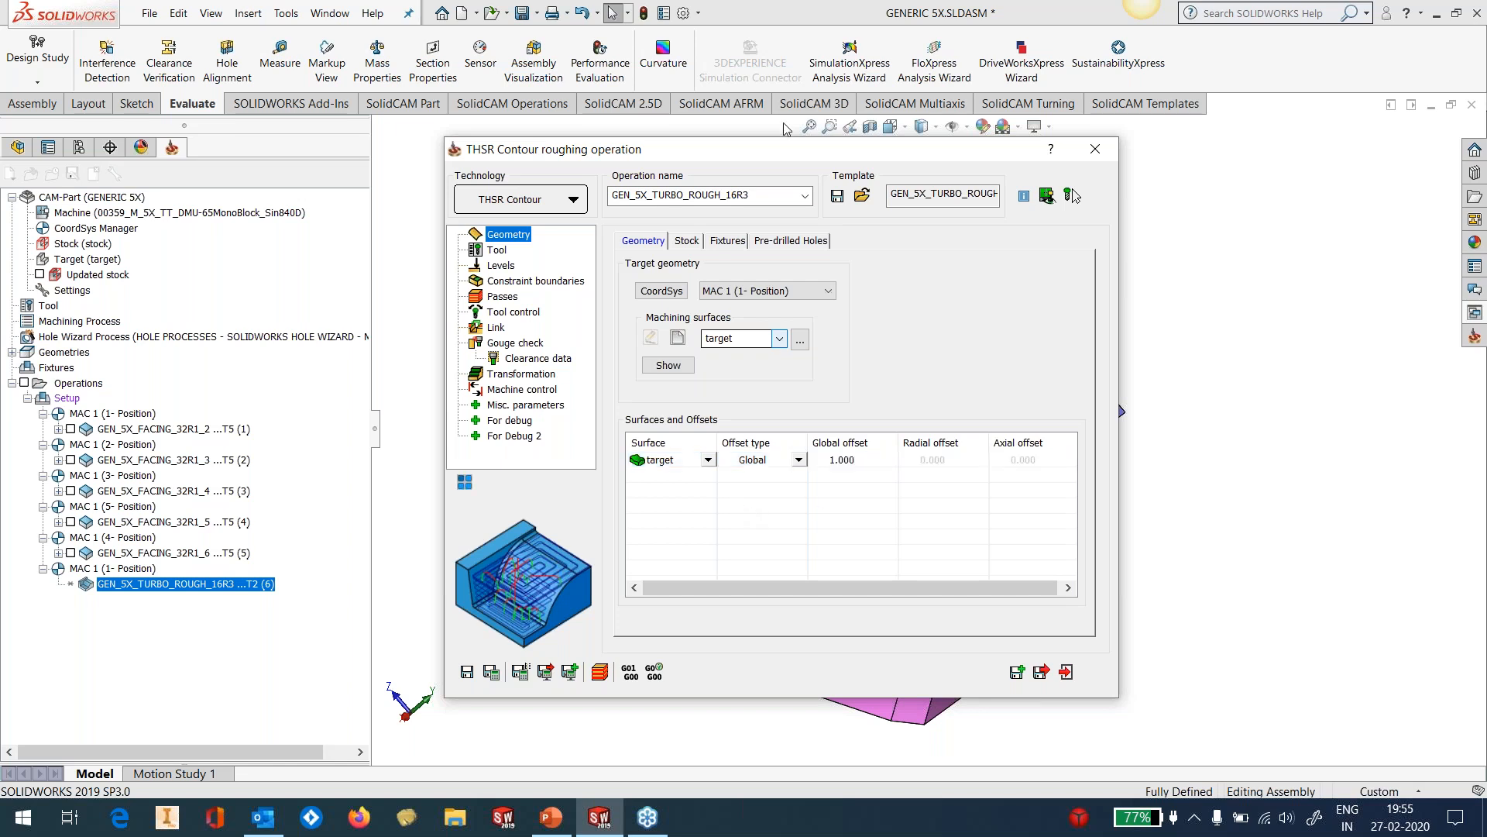
Add a surface set named faces to the roughing's surfaces and offsets, picking the flat side flange face with the mounting ear.
{"action": "left_click_drag", "start_coordinate": [778, 155], "coordinate": [365, 210]}
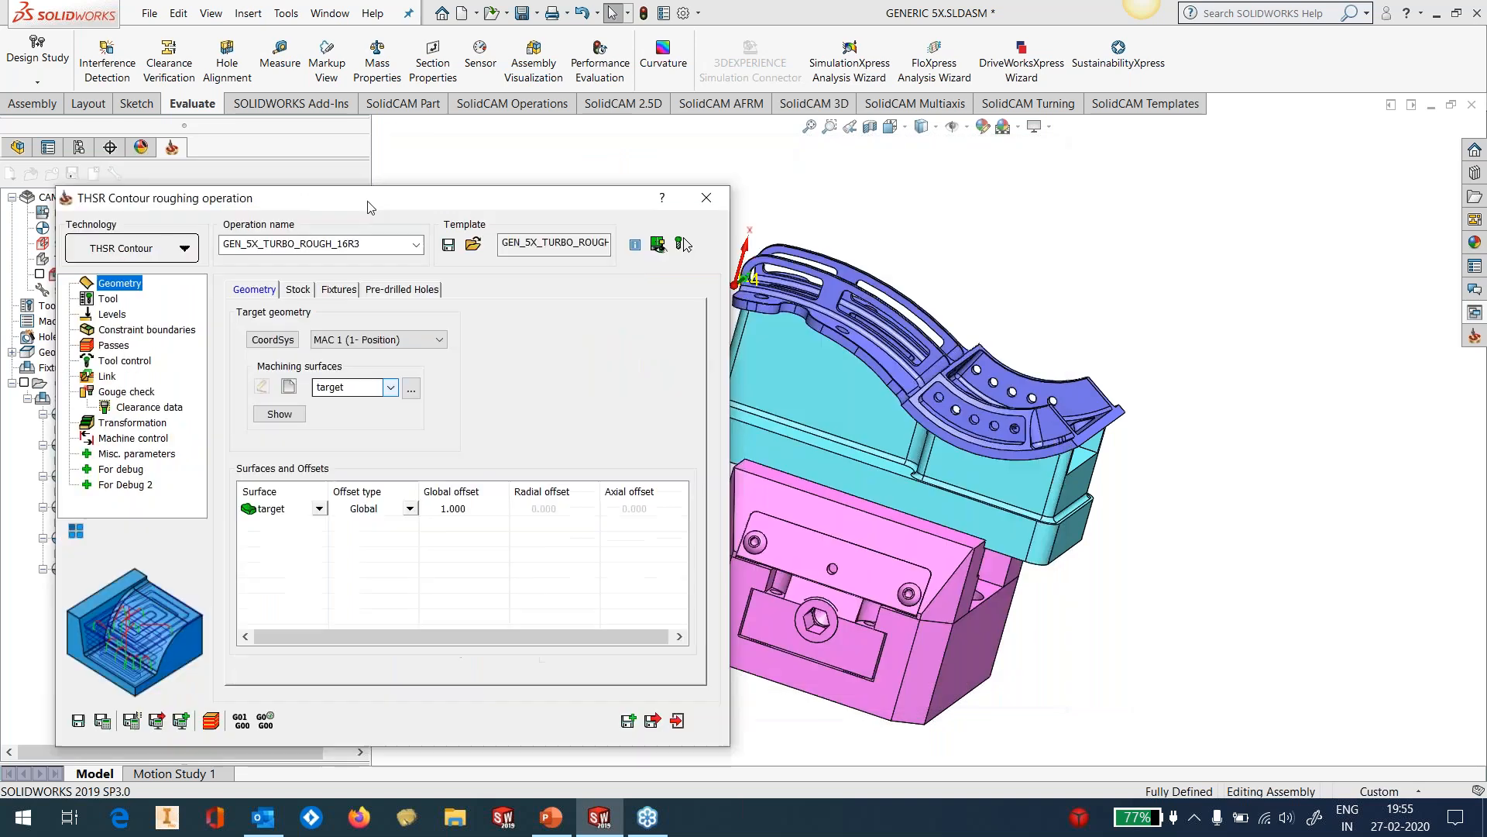
{"action": "scroll", "coordinate": [868, 420], "scroll_direction": "down", "scroll_amount": 5}
{"action": "scroll", "coordinate": [873, 421], "scroll_direction": "up", "scroll_amount": 5}
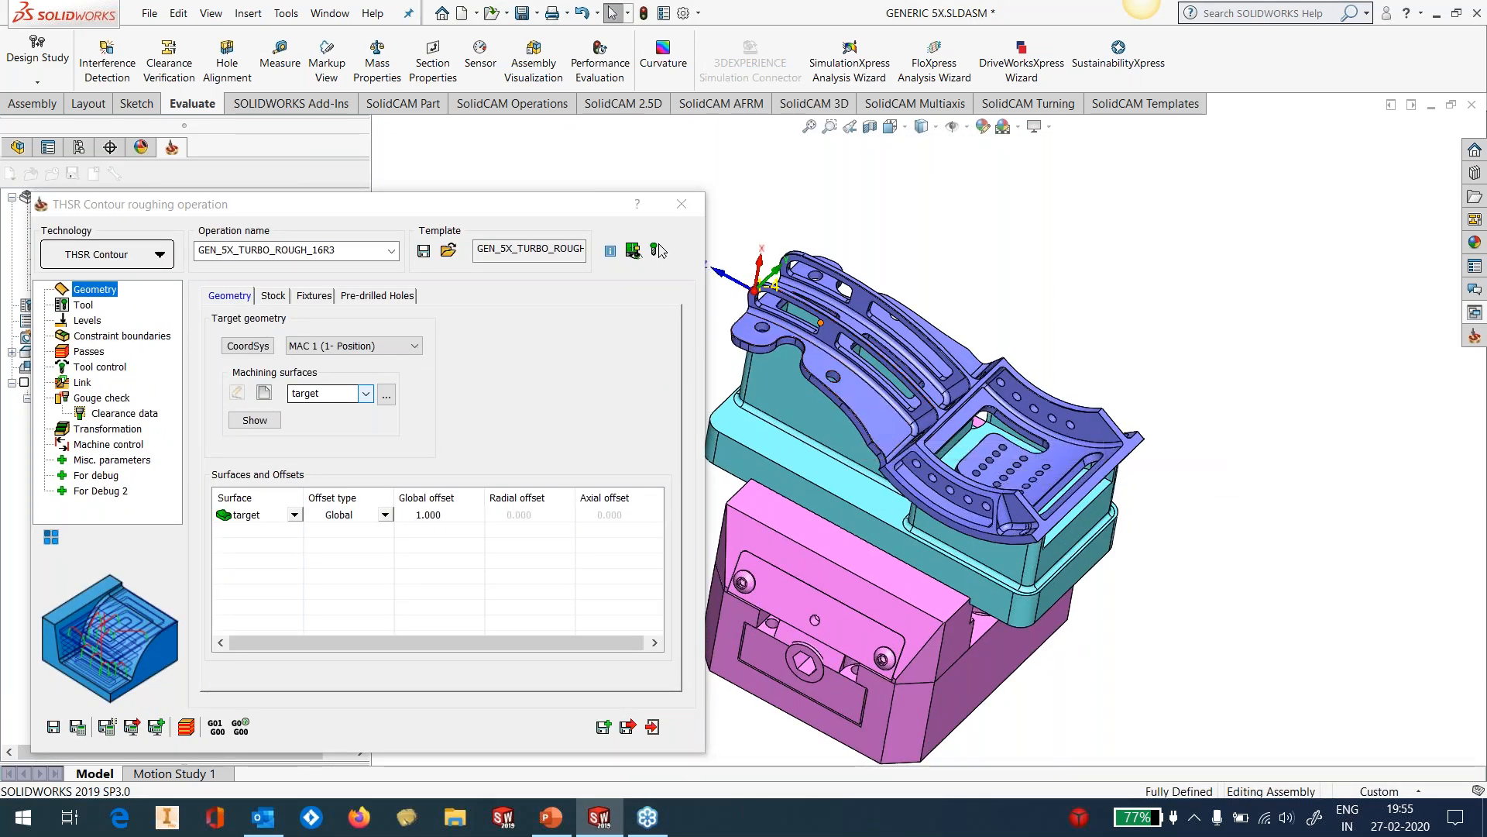
{"action": "left_click", "coordinate": [855, 398]}
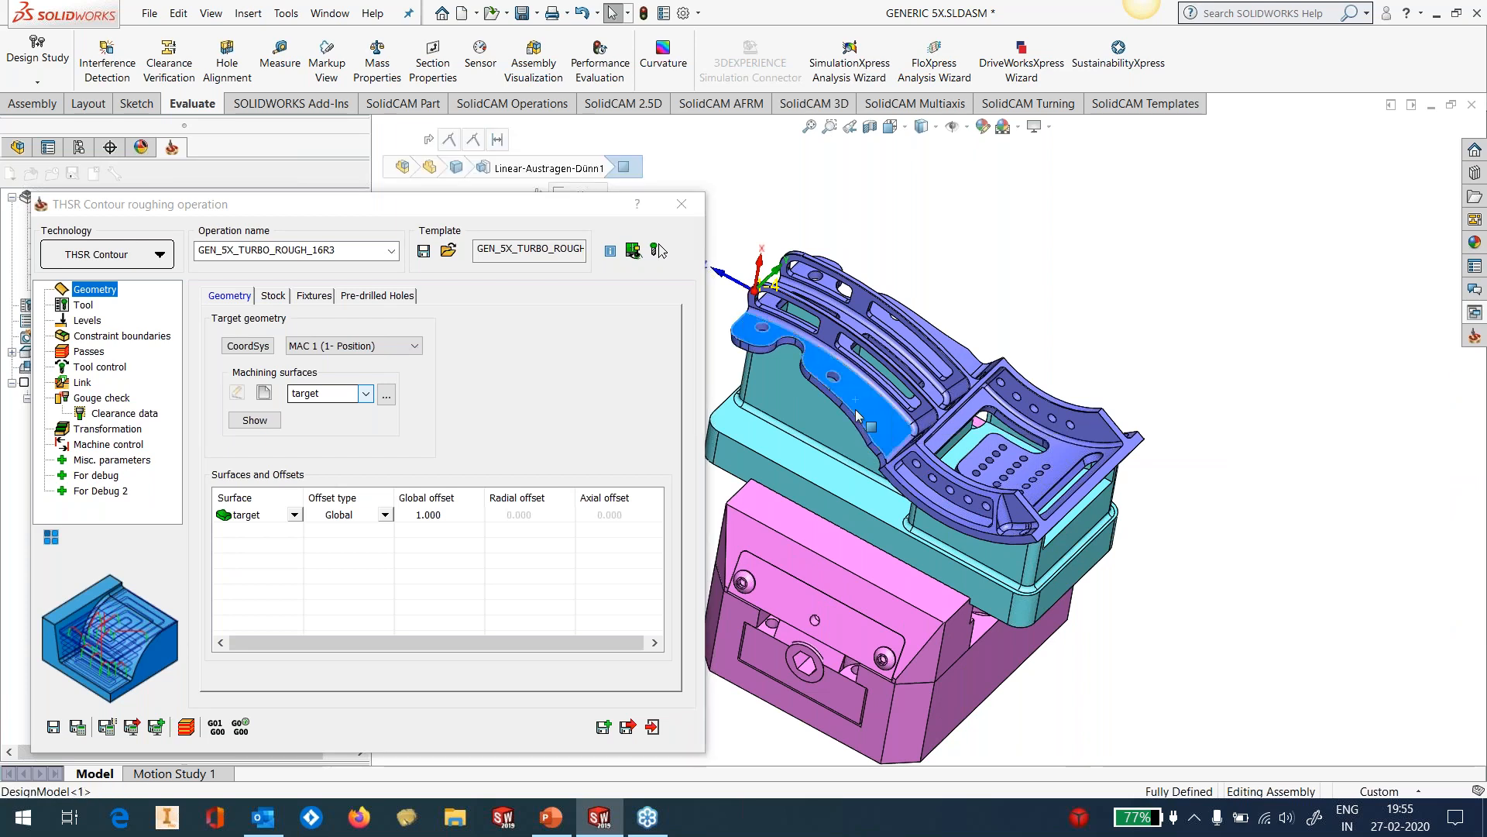
{"action": "left_click_drag", "start_coordinate": [439, 206], "coordinate": [456, 125]}
{"action": "right_click", "coordinate": [279, 449]}
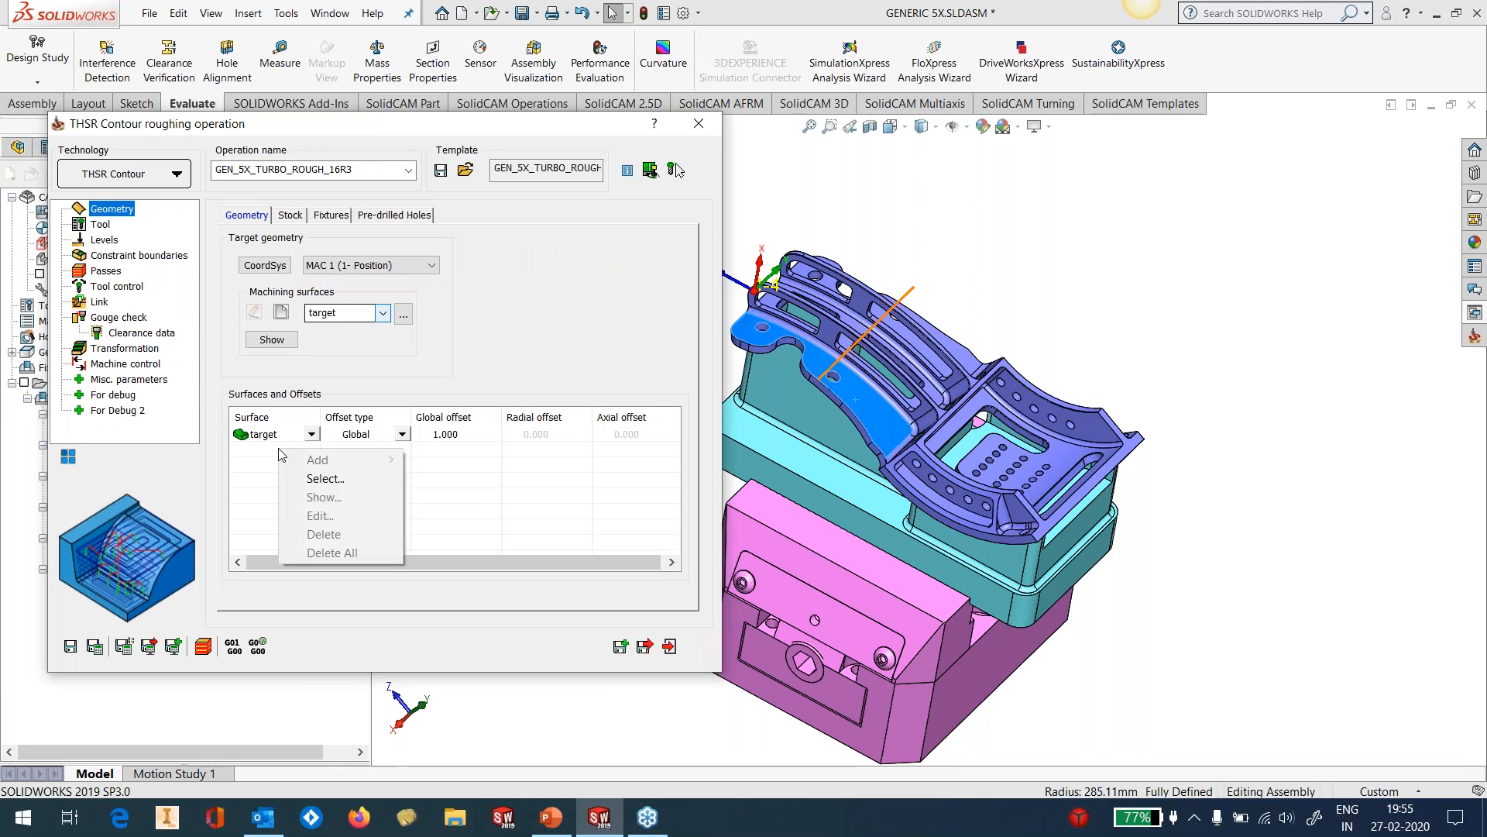
{"action": "left_click", "coordinate": [308, 479]}
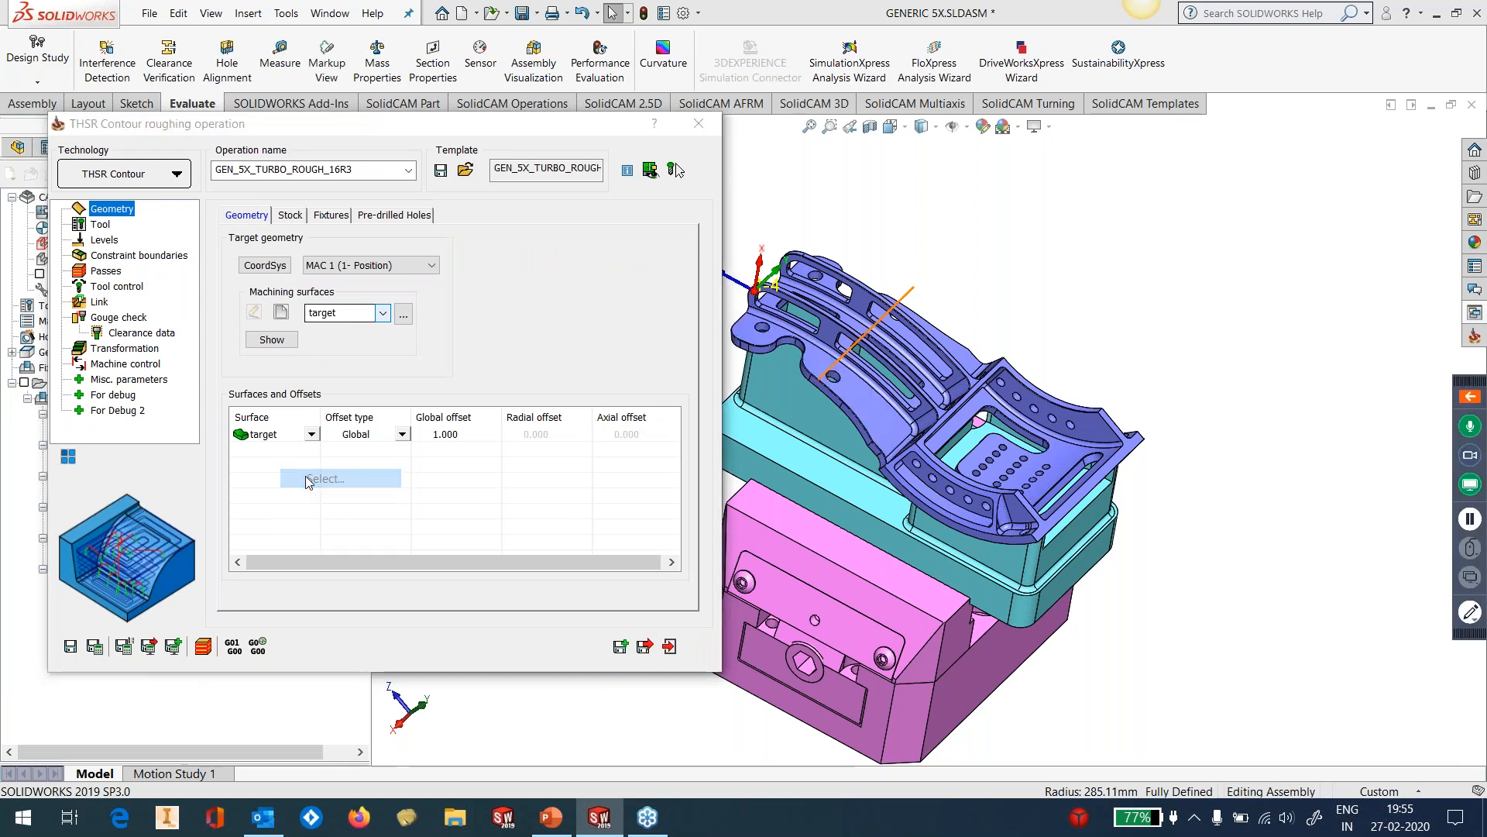
{"action": "left_click", "coordinate": [309, 480]}
{"action": "left_click", "coordinate": [848, 404]}
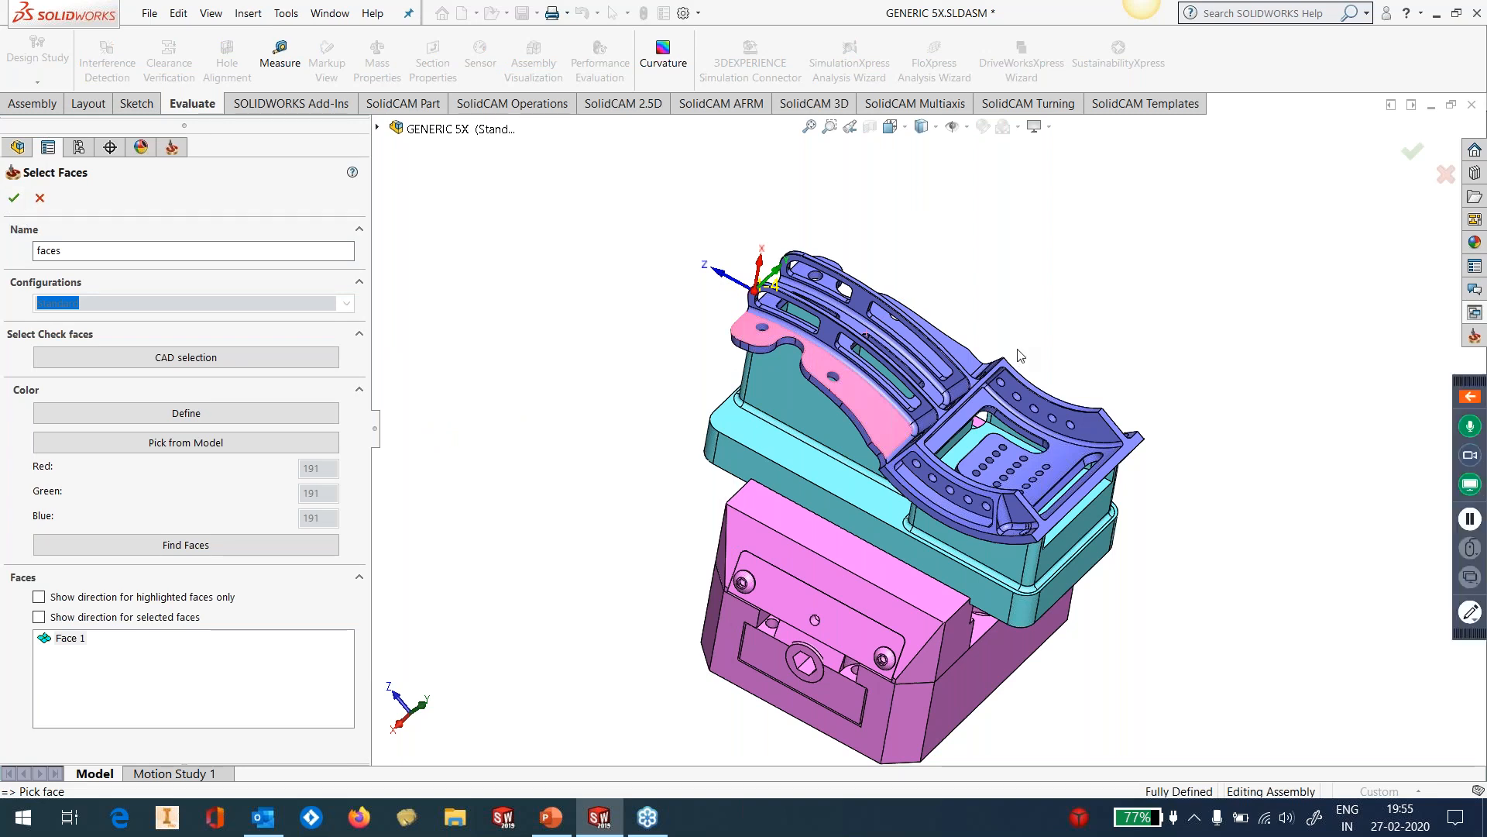
{"action": "middle_click_drag", "start_coordinate": [1019, 357], "coordinate": [943, 361]}
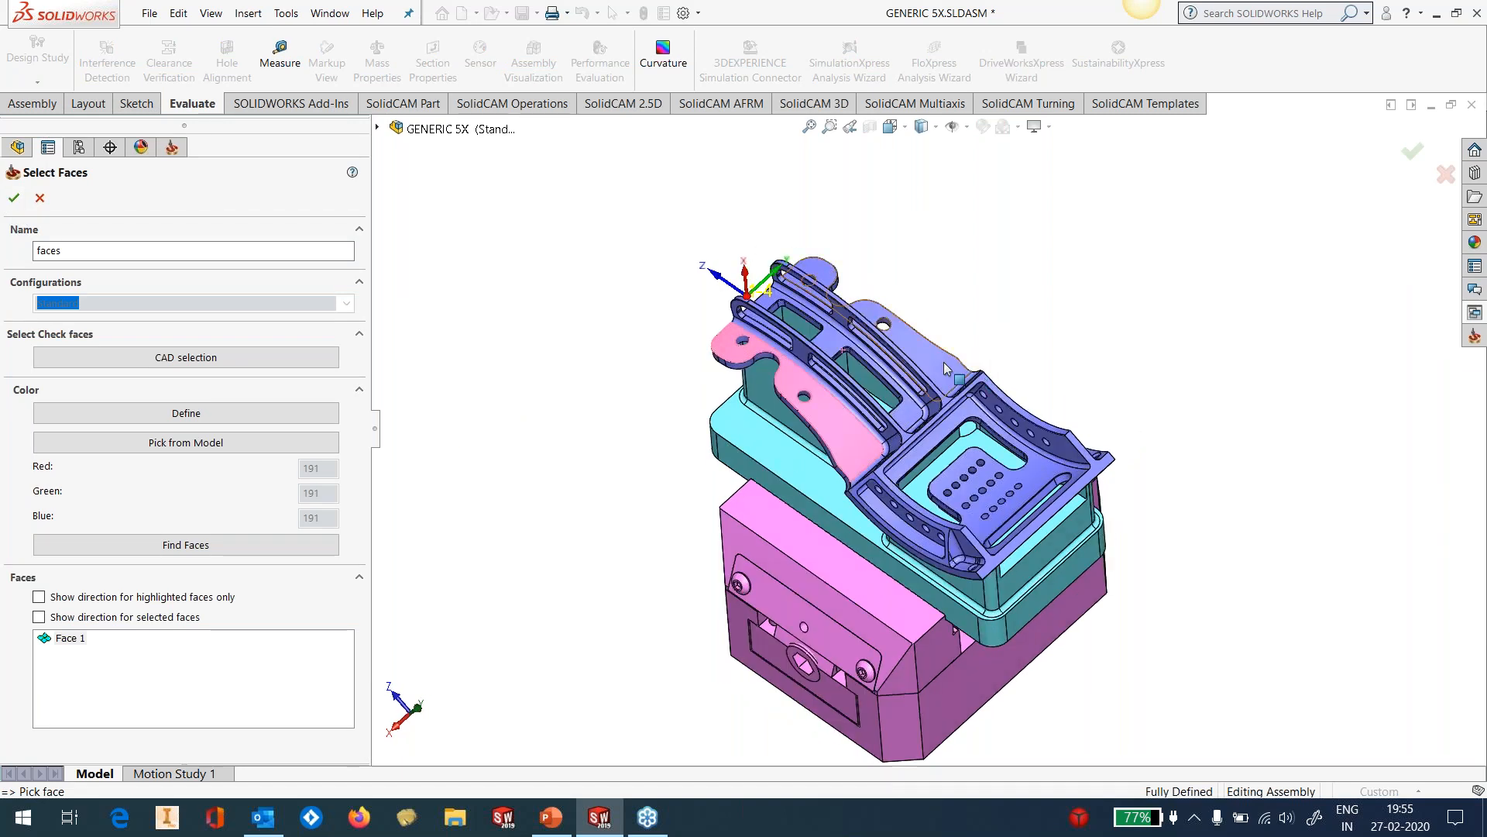
{"action": "left_click", "coordinate": [14, 198]}
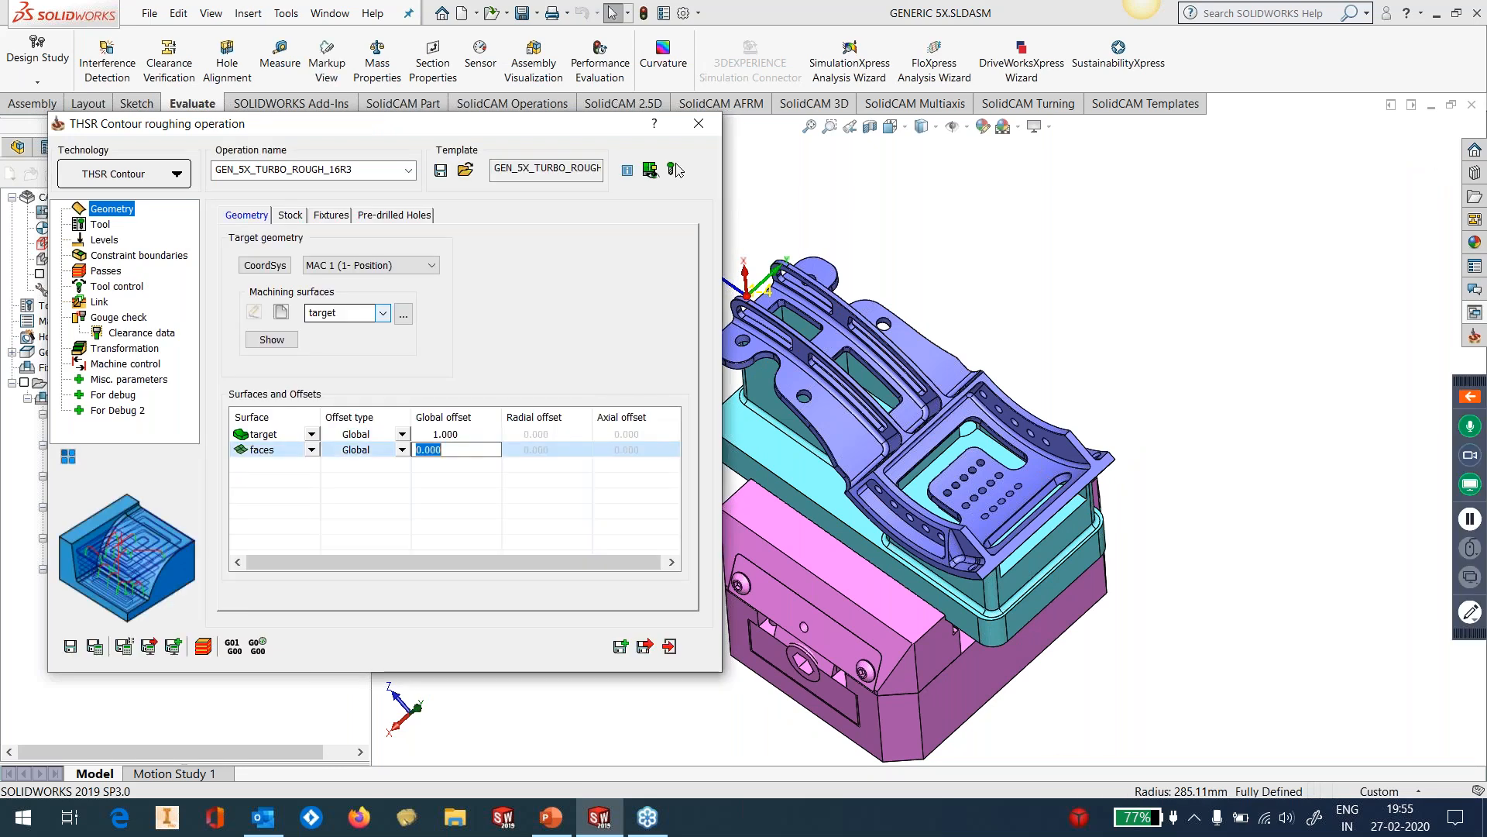
Set the global offset of the faces surface to 0.5.
{"action": "type", "text": "0.5"}
{"action": "left_click", "coordinate": [450, 511]}
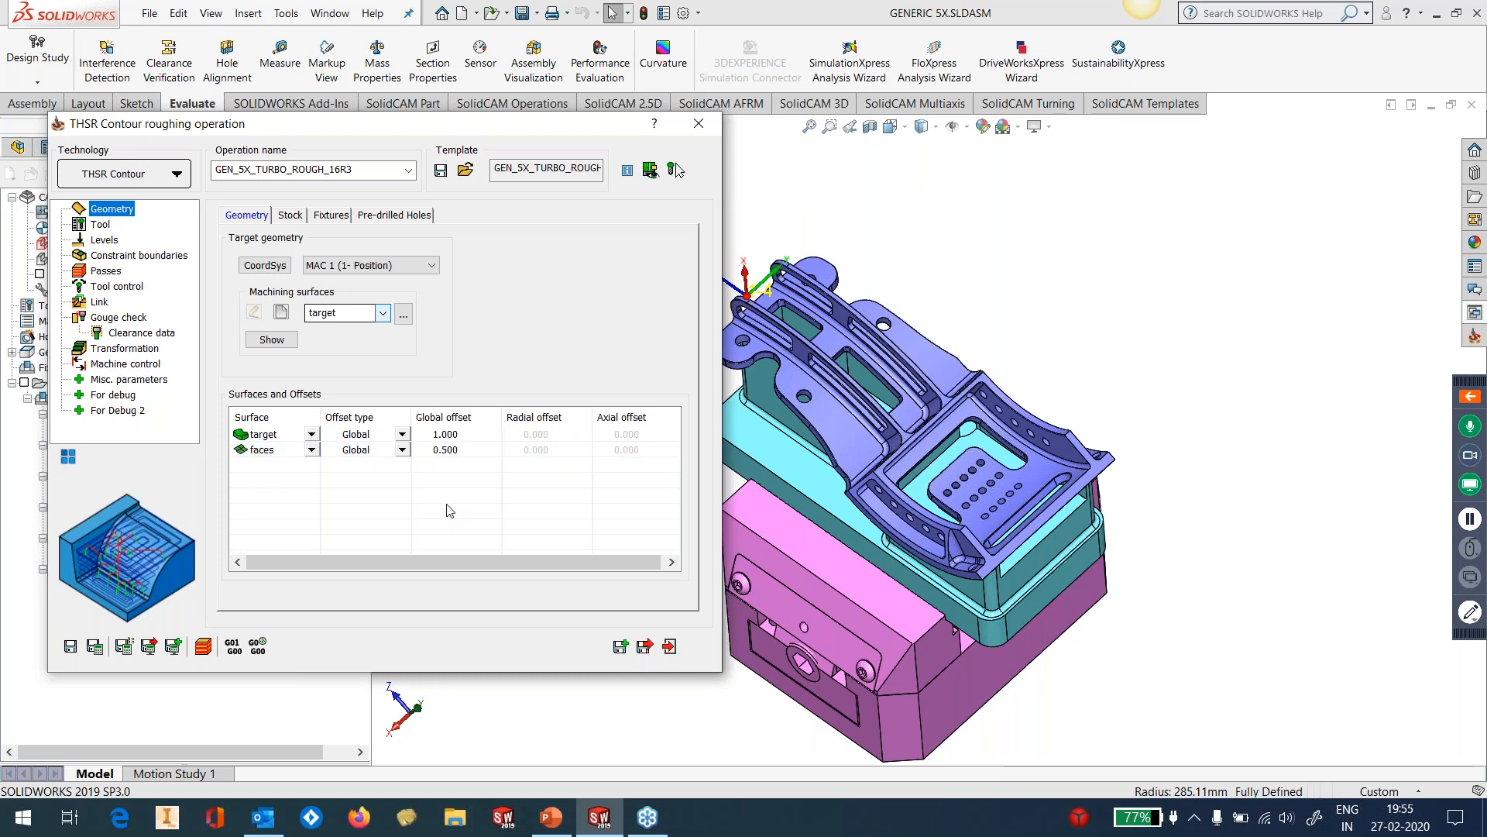
Delete the faces surface from the roughing's surfaces and offsets, keeping only the target surface.
{"action": "right_click", "coordinate": [276, 453]}
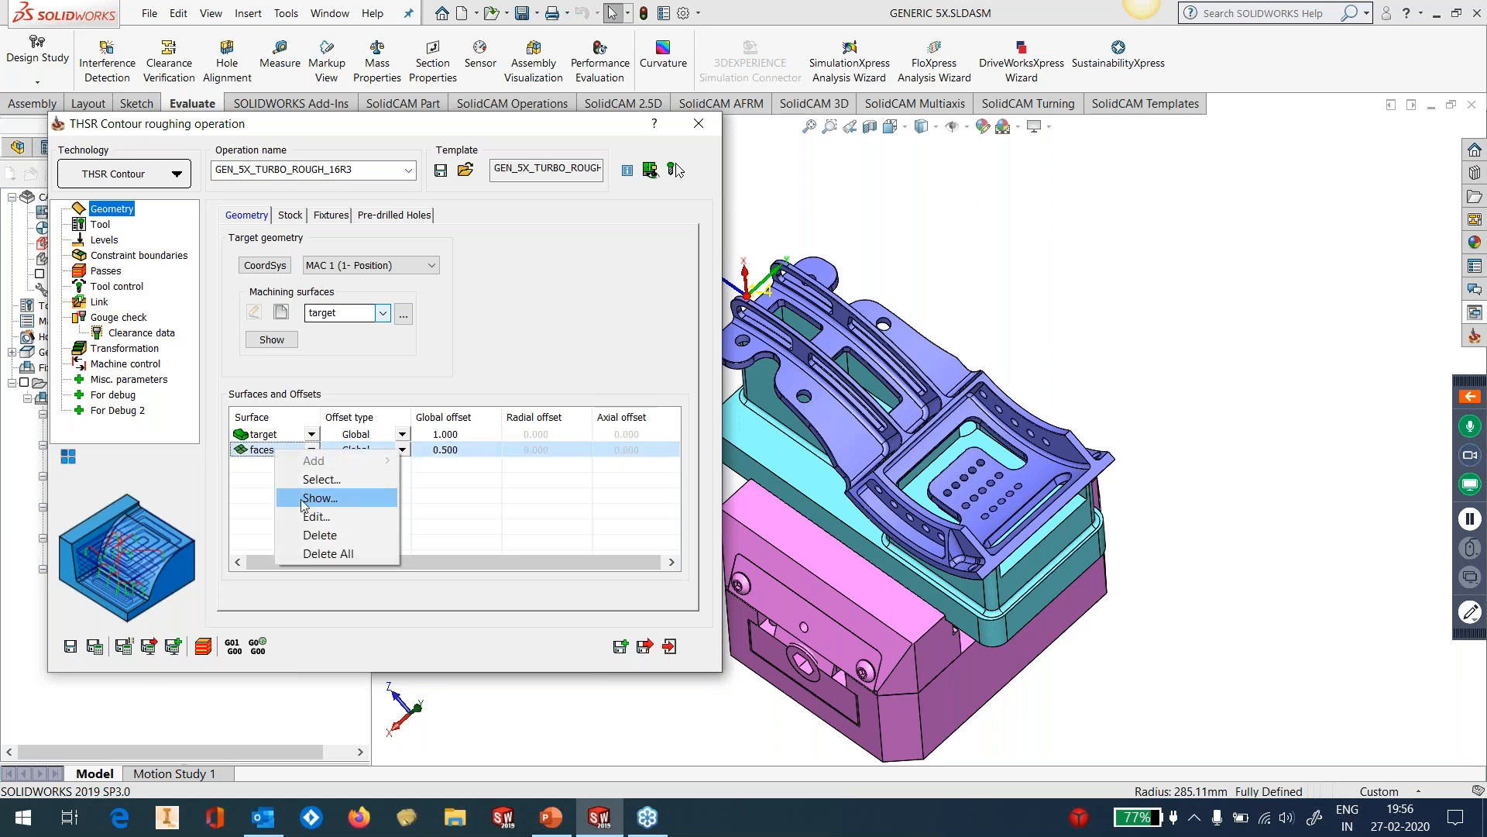
{"action": "left_click", "coordinate": [318, 536]}
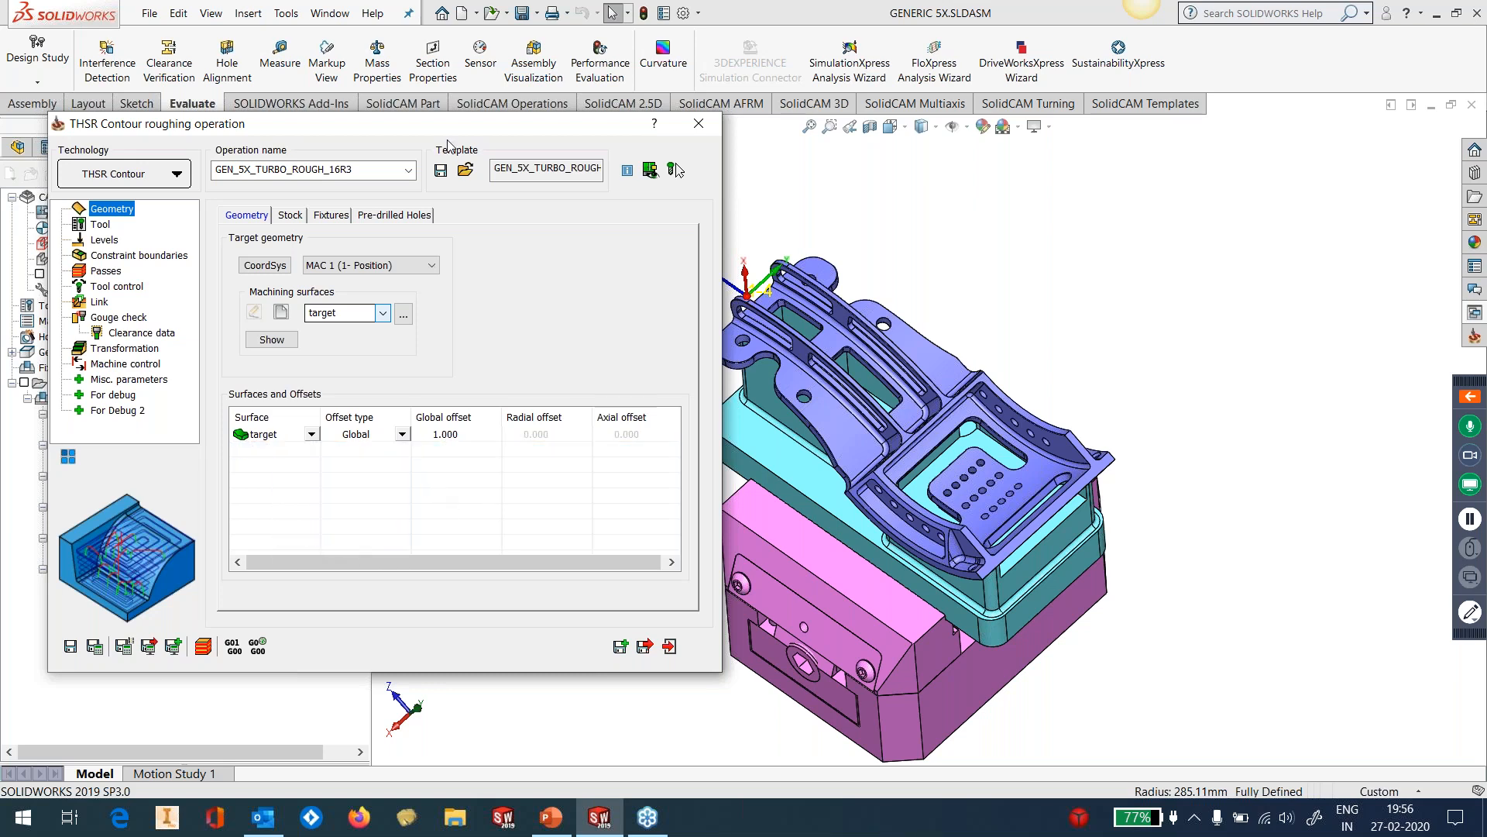
{"action": "left_click_drag", "start_coordinate": [435, 132], "coordinate": [523, 158]}
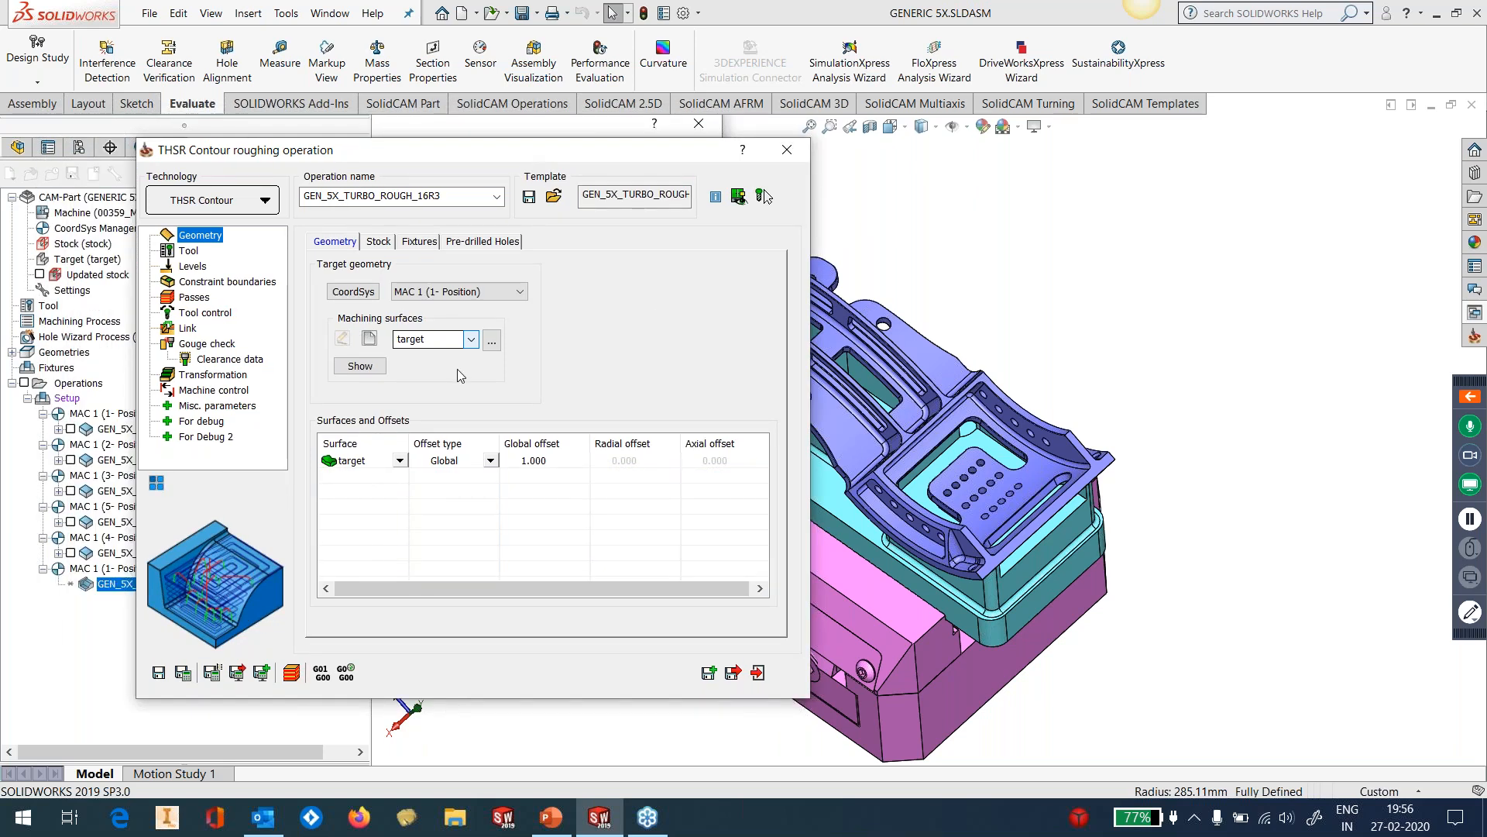
Review the roughing operation's stock definition and the tool's dynamic holder checking clearance.
{"action": "left_click", "coordinate": [381, 243]}
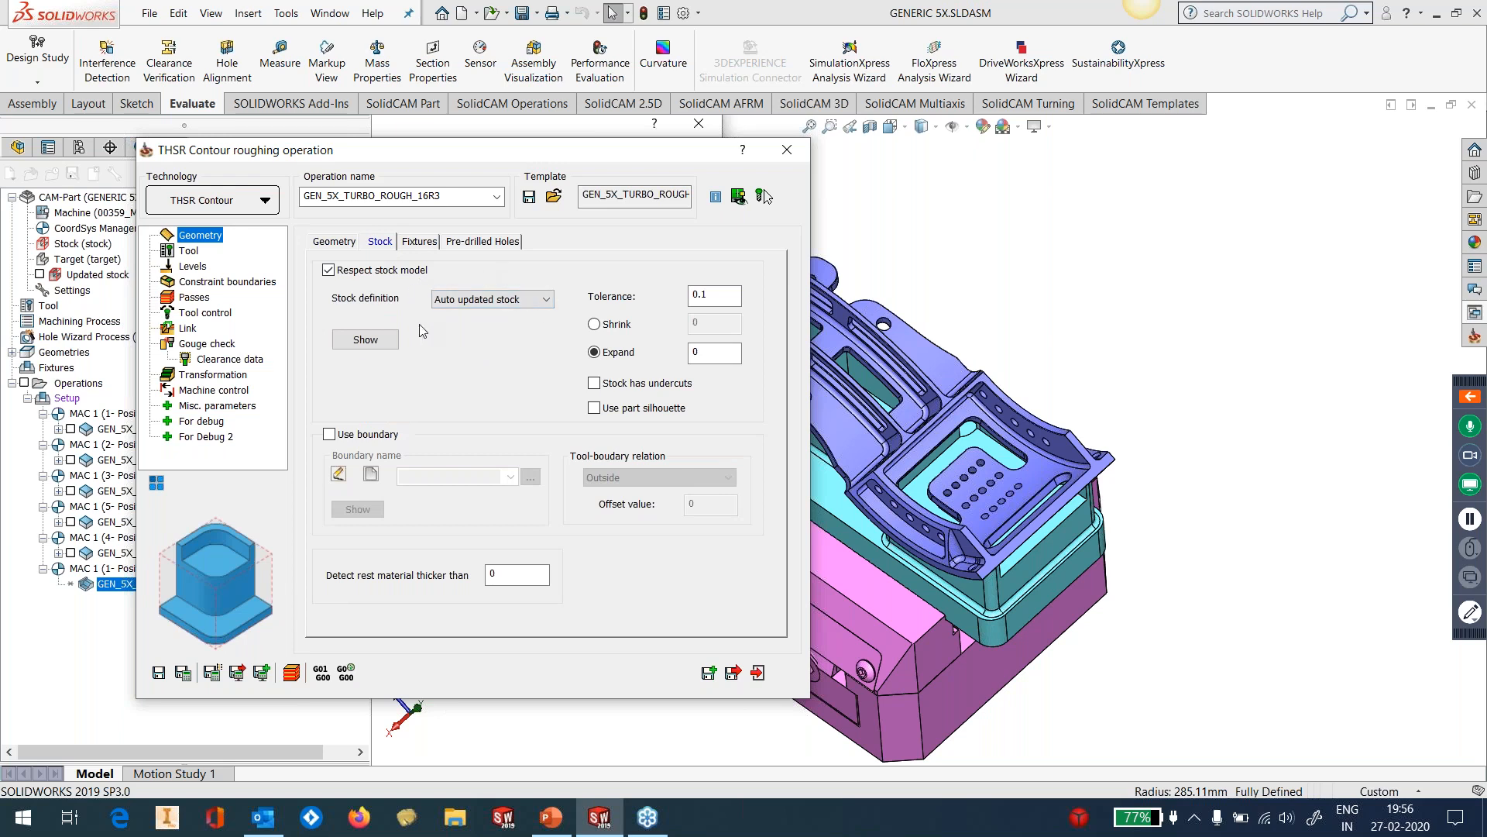
{"action": "left_click", "coordinate": [338, 242]}
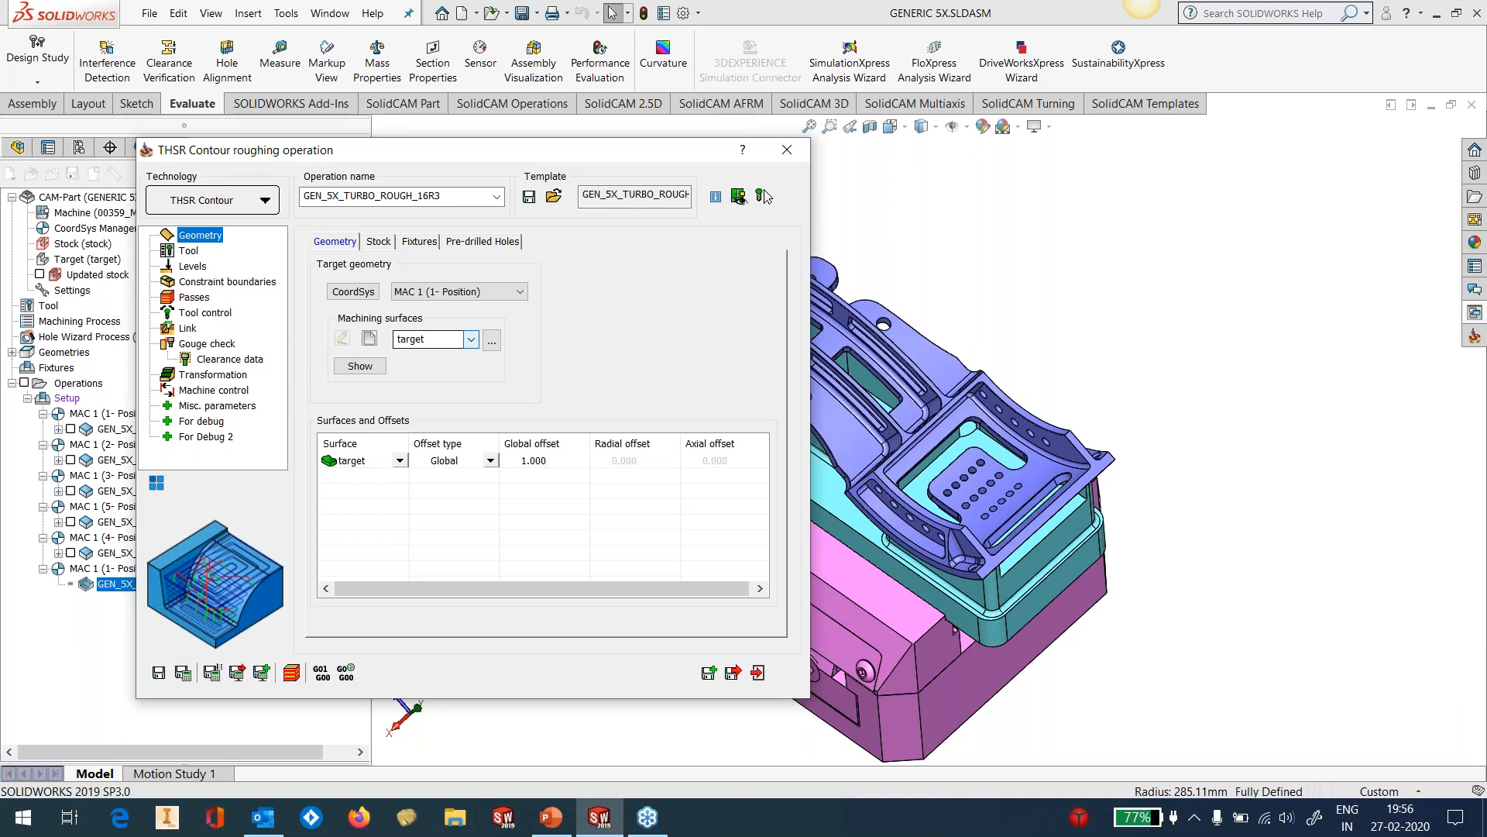
{"action": "left_click", "coordinate": [193, 252]}
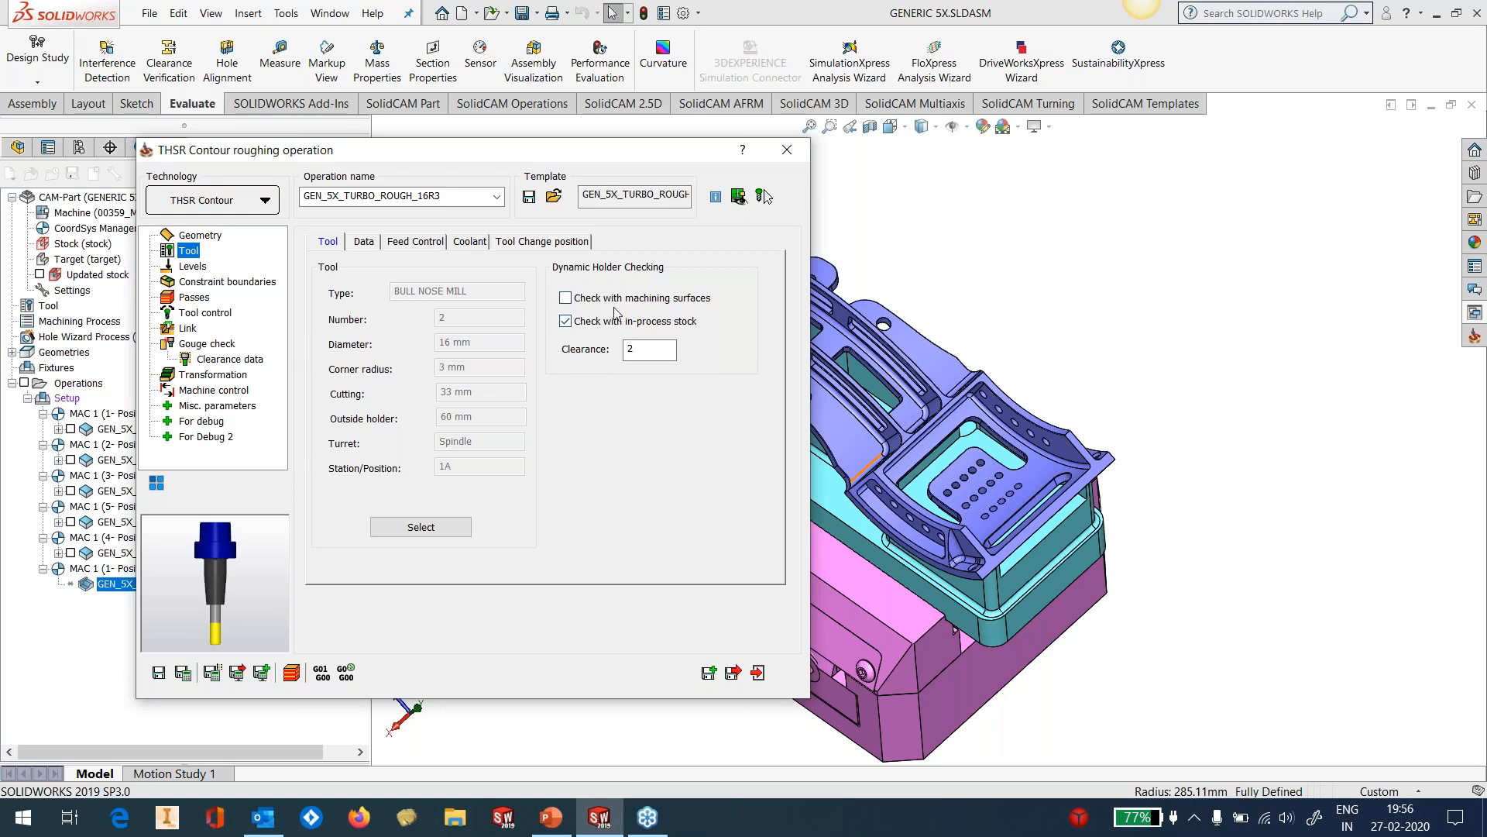
{"action": "double_click", "coordinate": [665, 356]}
Enable adaptive feed rate in the roughing tool's feed control with a minimum feed rate of 60 %.
{"action": "left_click", "coordinate": [425, 243]}
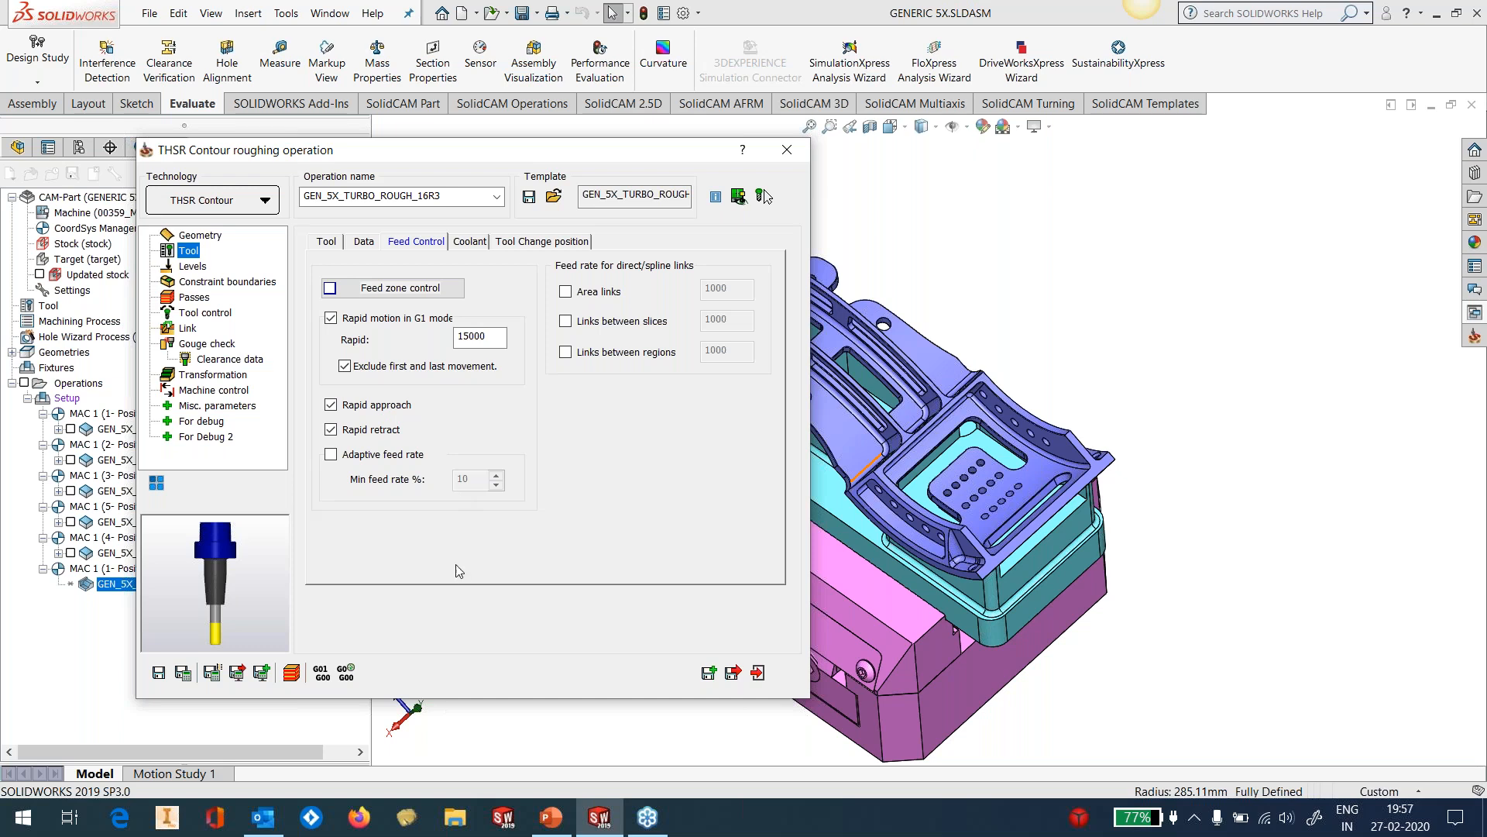
{"action": "left_click", "coordinate": [391, 457]}
{"action": "left_click_drag", "start_coordinate": [481, 483], "coordinate": [427, 489]}
{"action": "type", "text": "60"}
{"action": "double_click", "coordinate": [488, 339]}
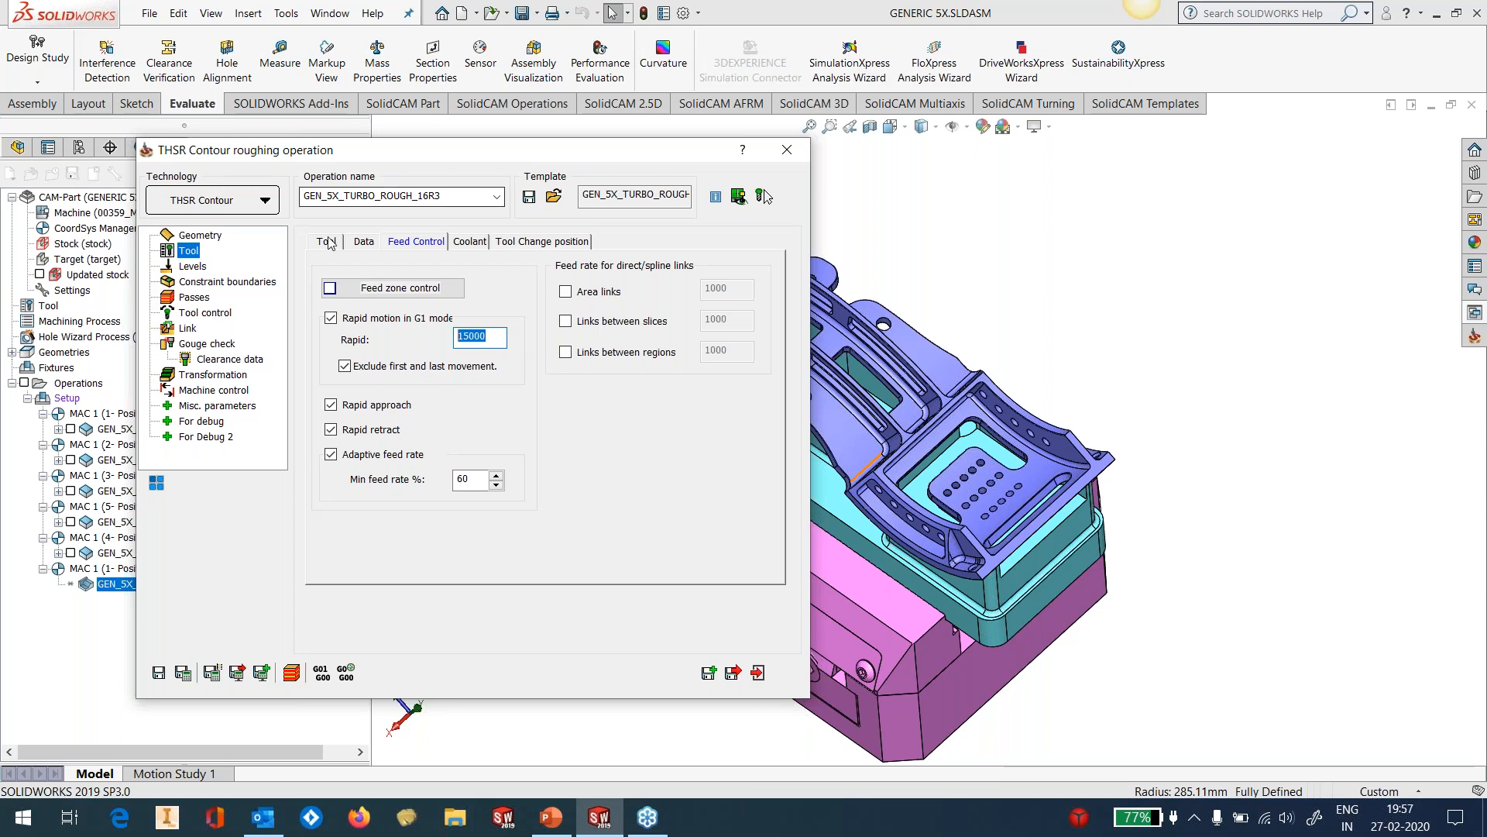
Review the roughing's clearance plane and level distances, its arc fit settings and its constraint boundaries.
{"action": "left_click", "coordinate": [193, 267]}
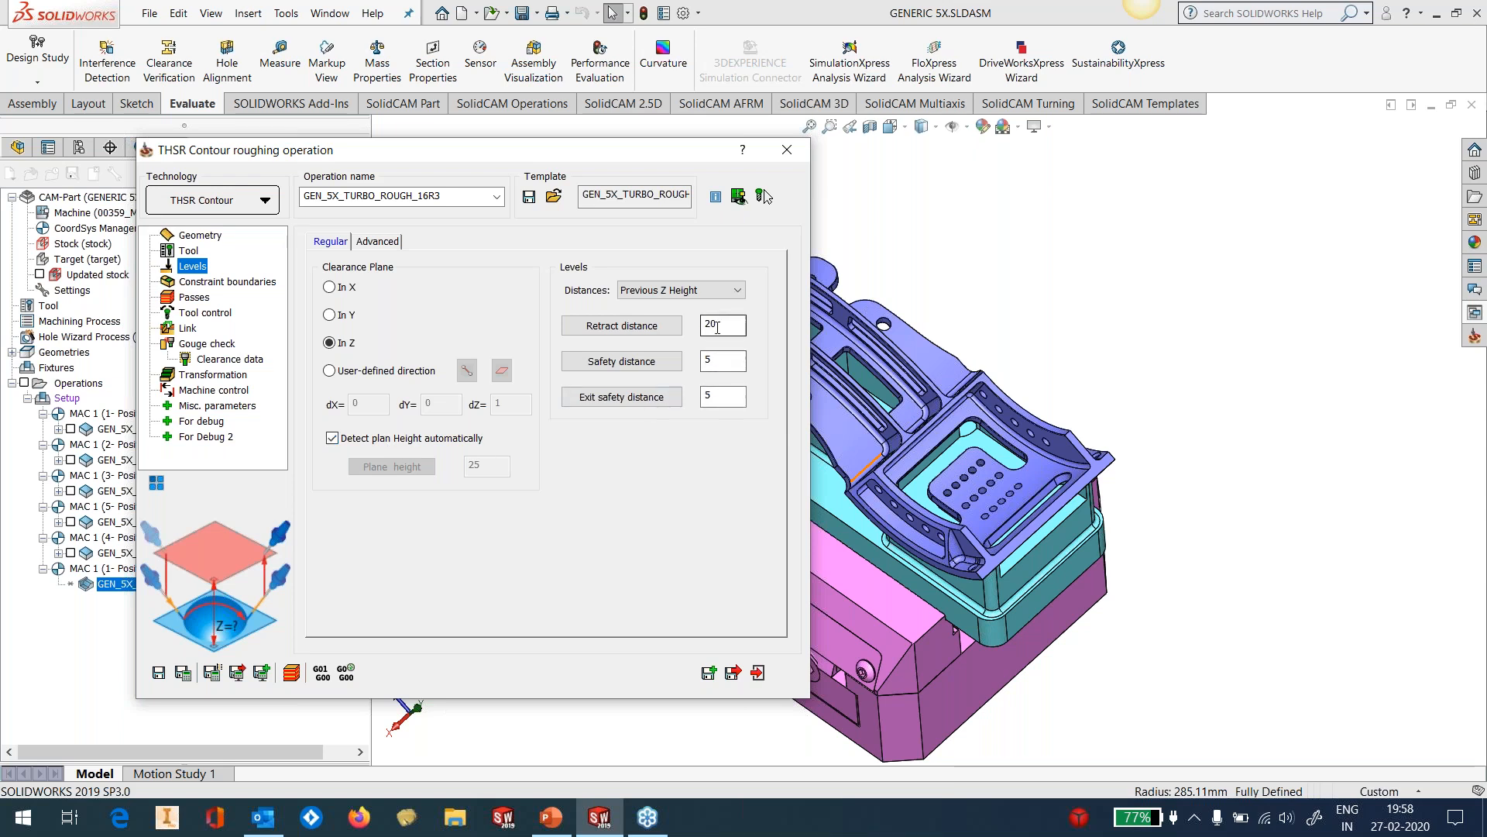
{"action": "left_click", "coordinate": [717, 367]}
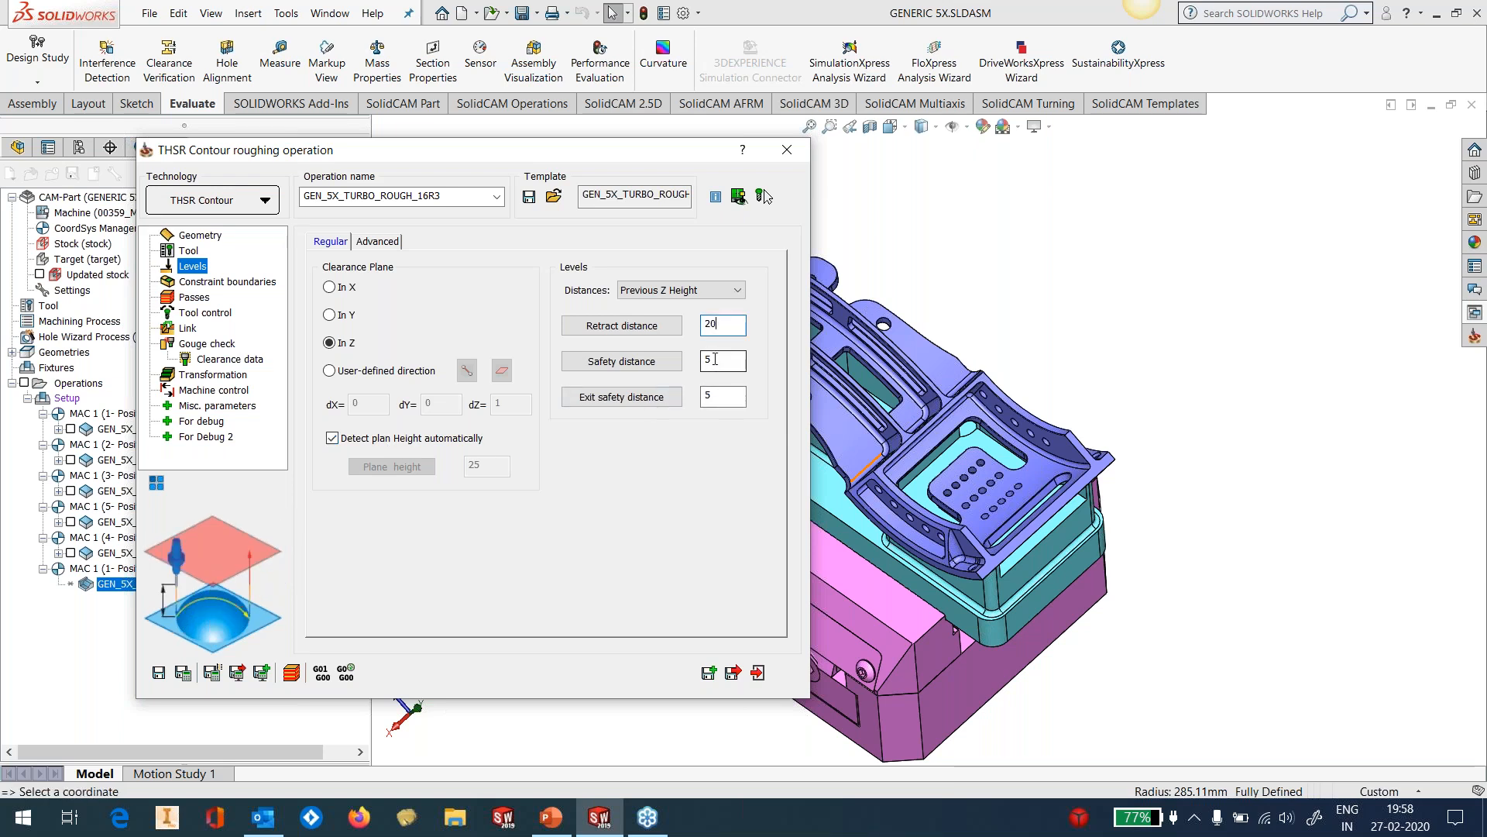
{"action": "left_click", "coordinate": [721, 398]}
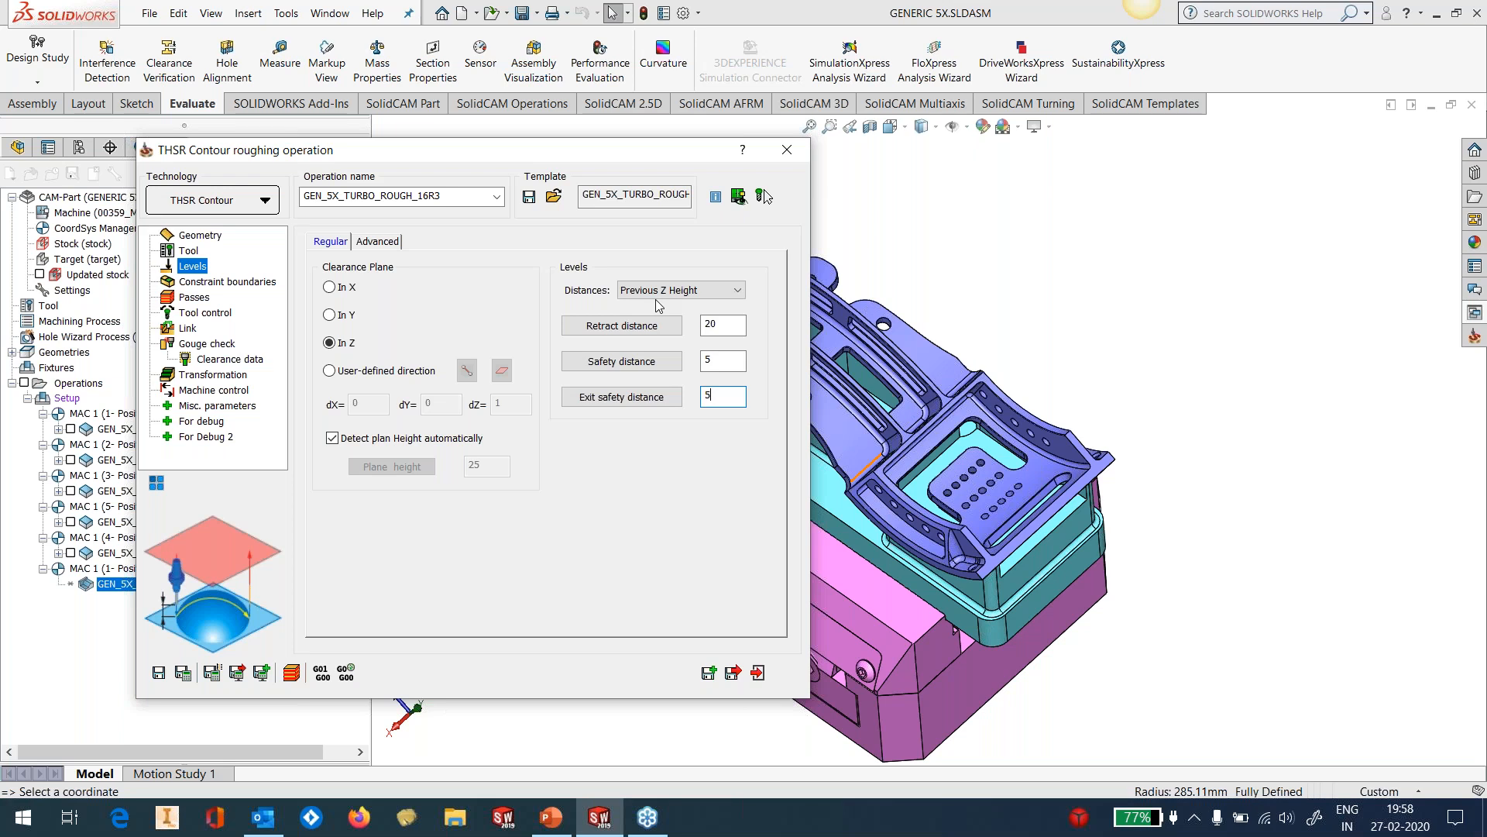
{"action": "left_click", "coordinate": [378, 242]}
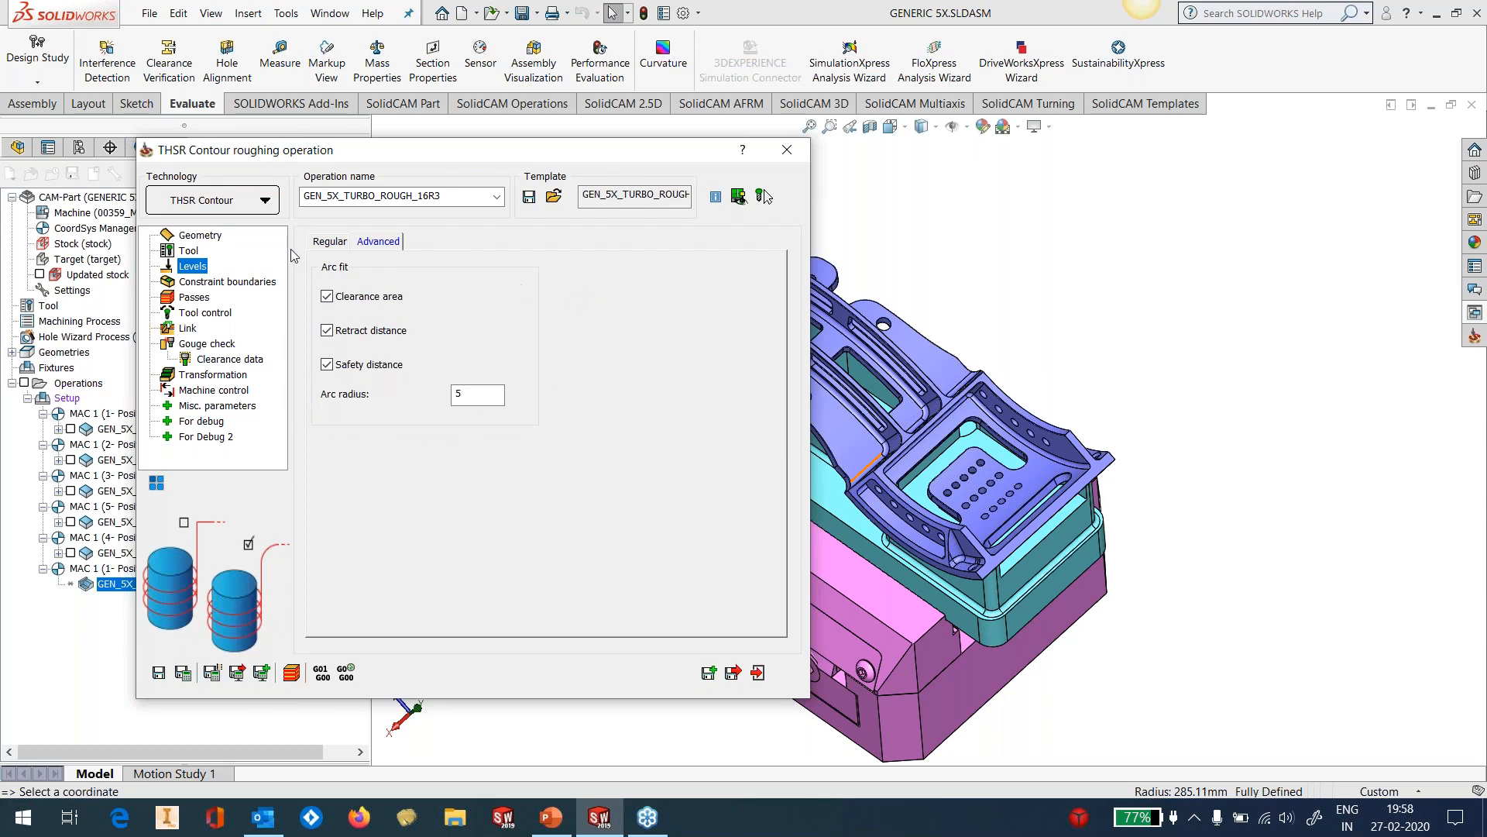
{"action": "left_click", "coordinate": [454, 387]}
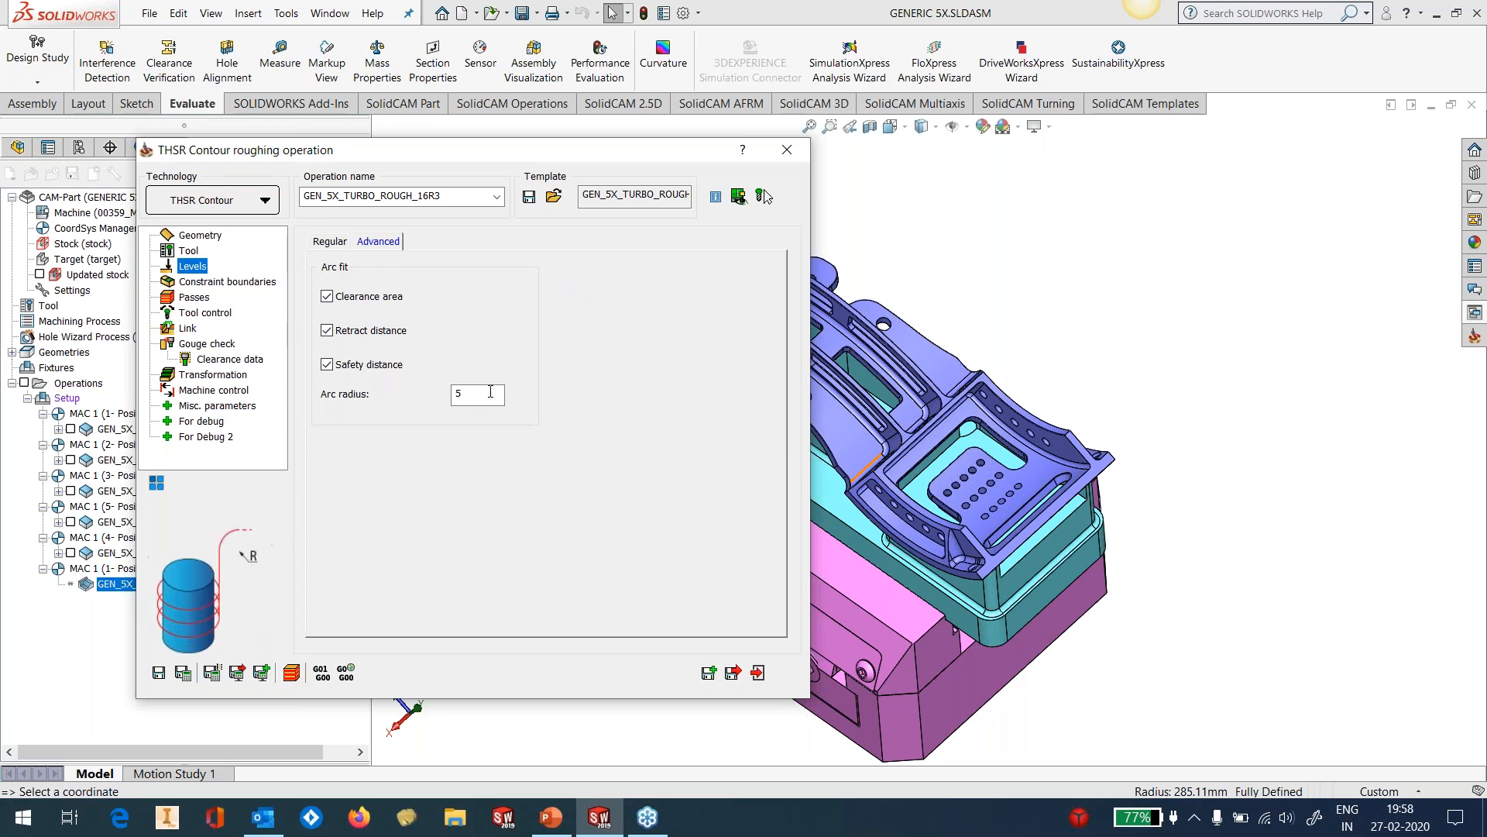
{"action": "left_click", "coordinate": [224, 286]}
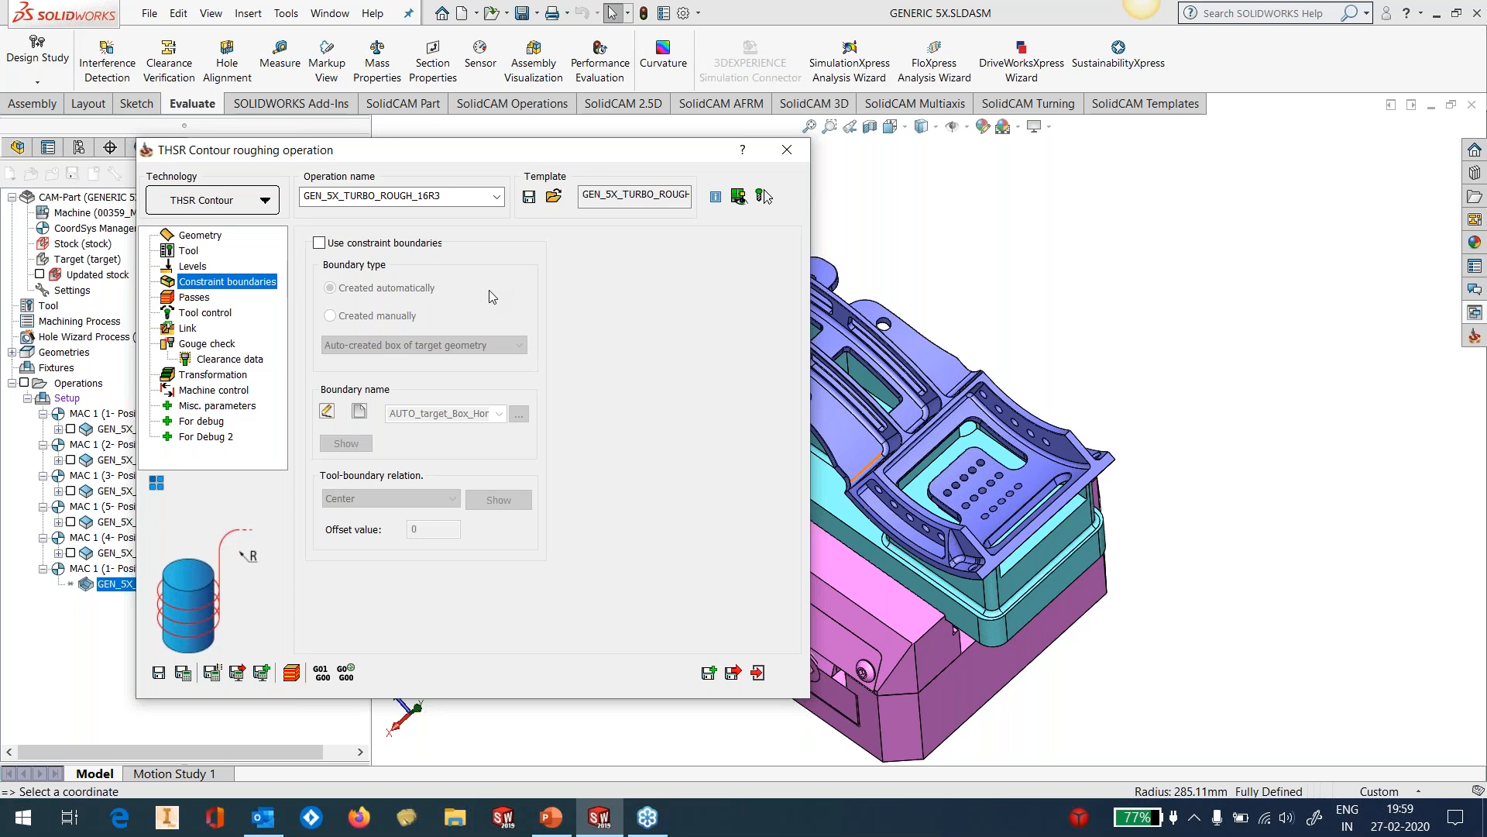
Review the step down, step over, cut tolerance and limits type of the roughing passes.
{"action": "left_click", "coordinate": [194, 297]}
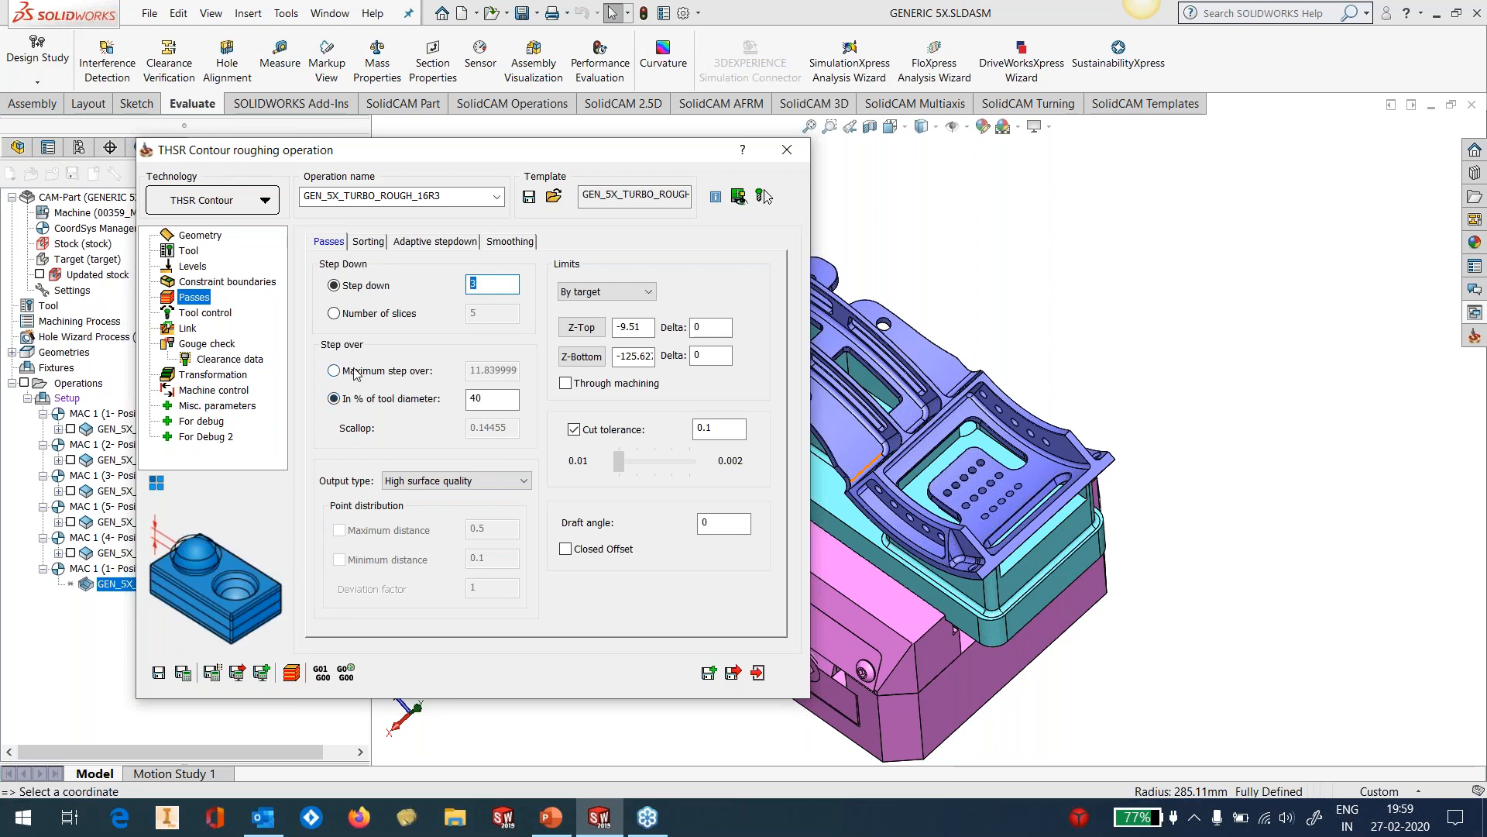
{"action": "double_click", "coordinate": [480, 399]}
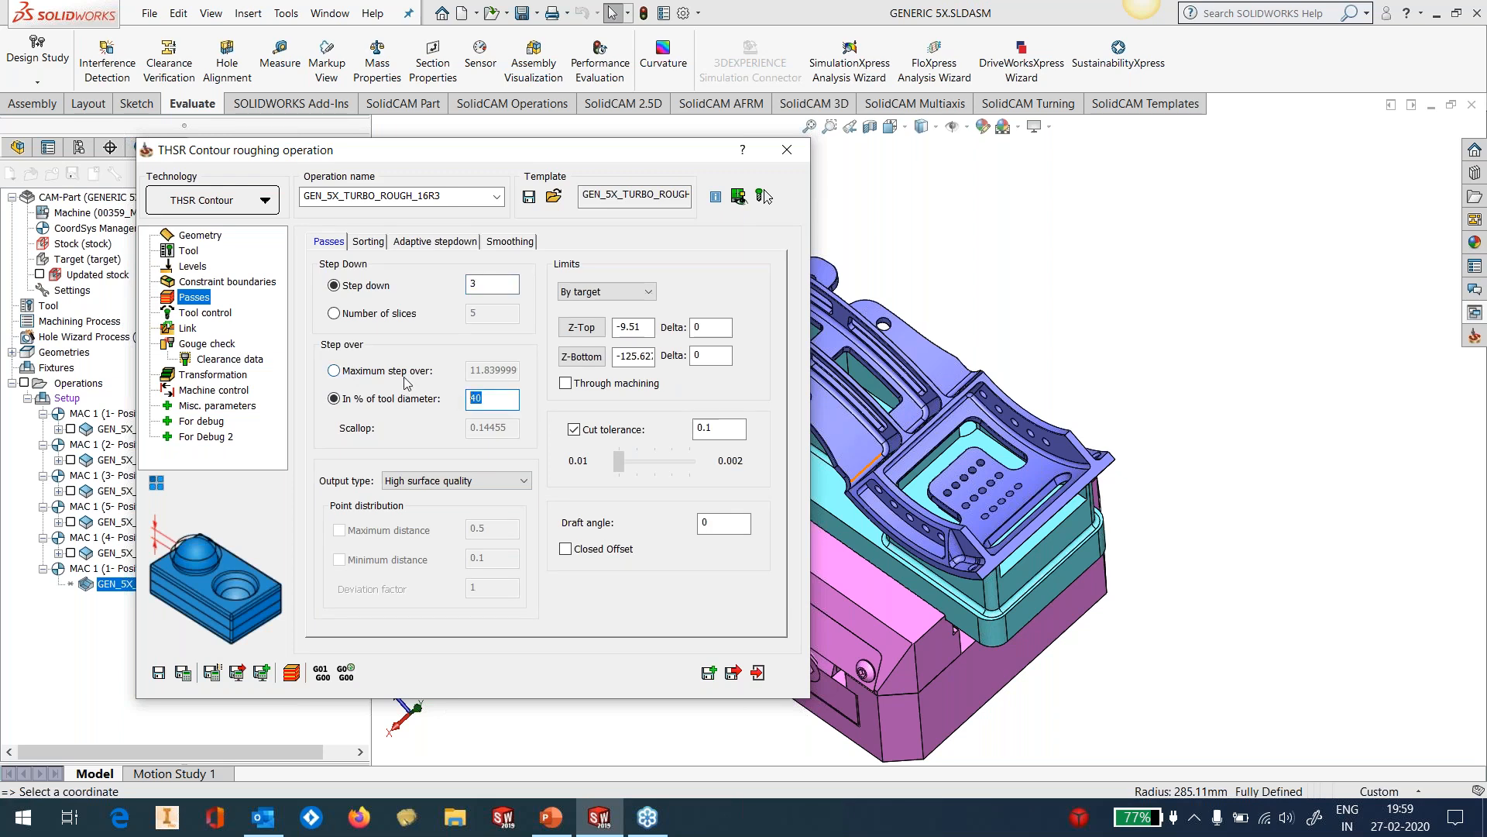
{"action": "double_click", "coordinate": [706, 428]}
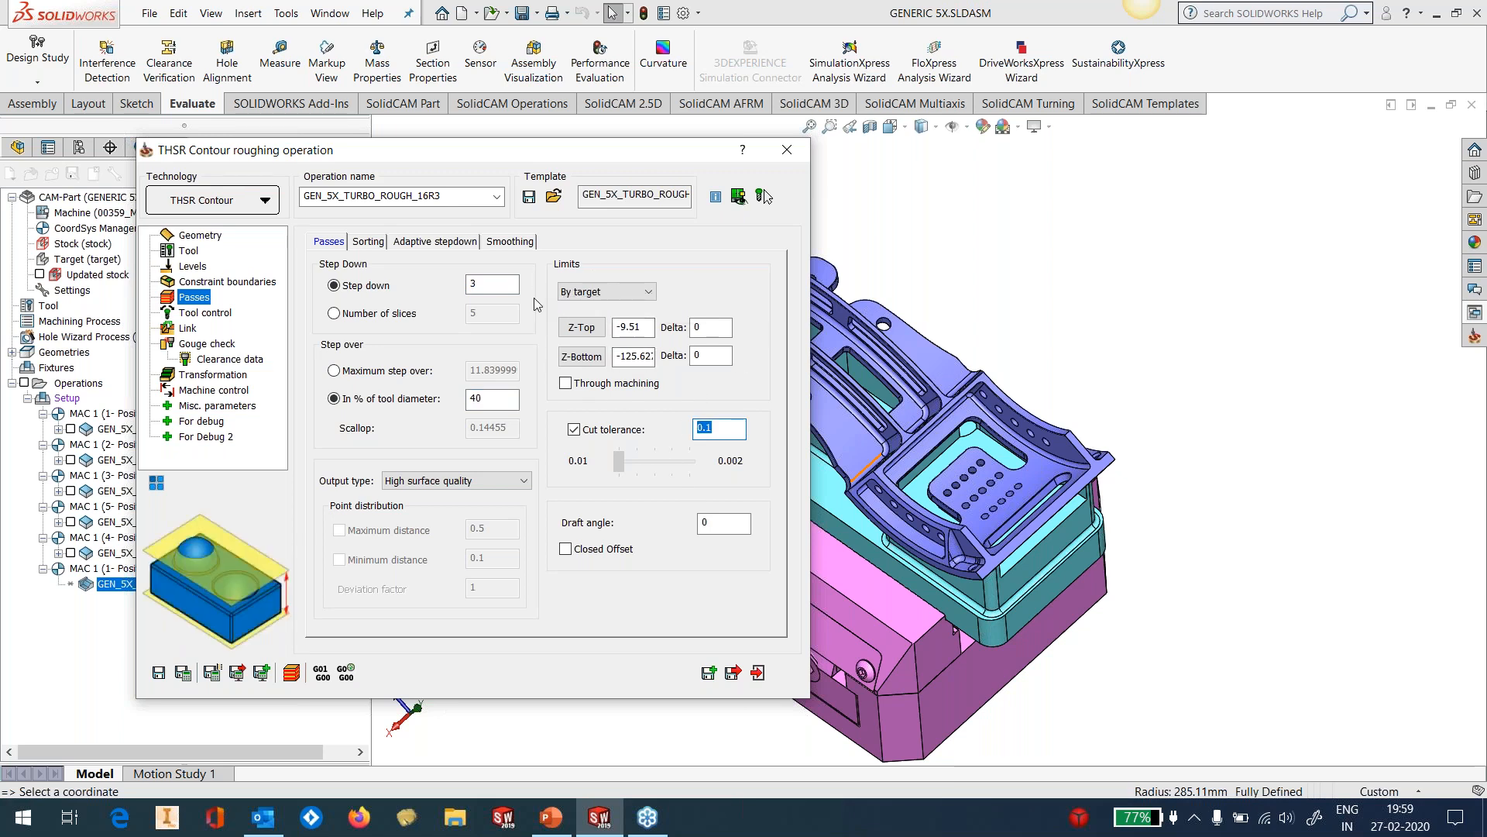
{"action": "left_click", "coordinate": [605, 293]}
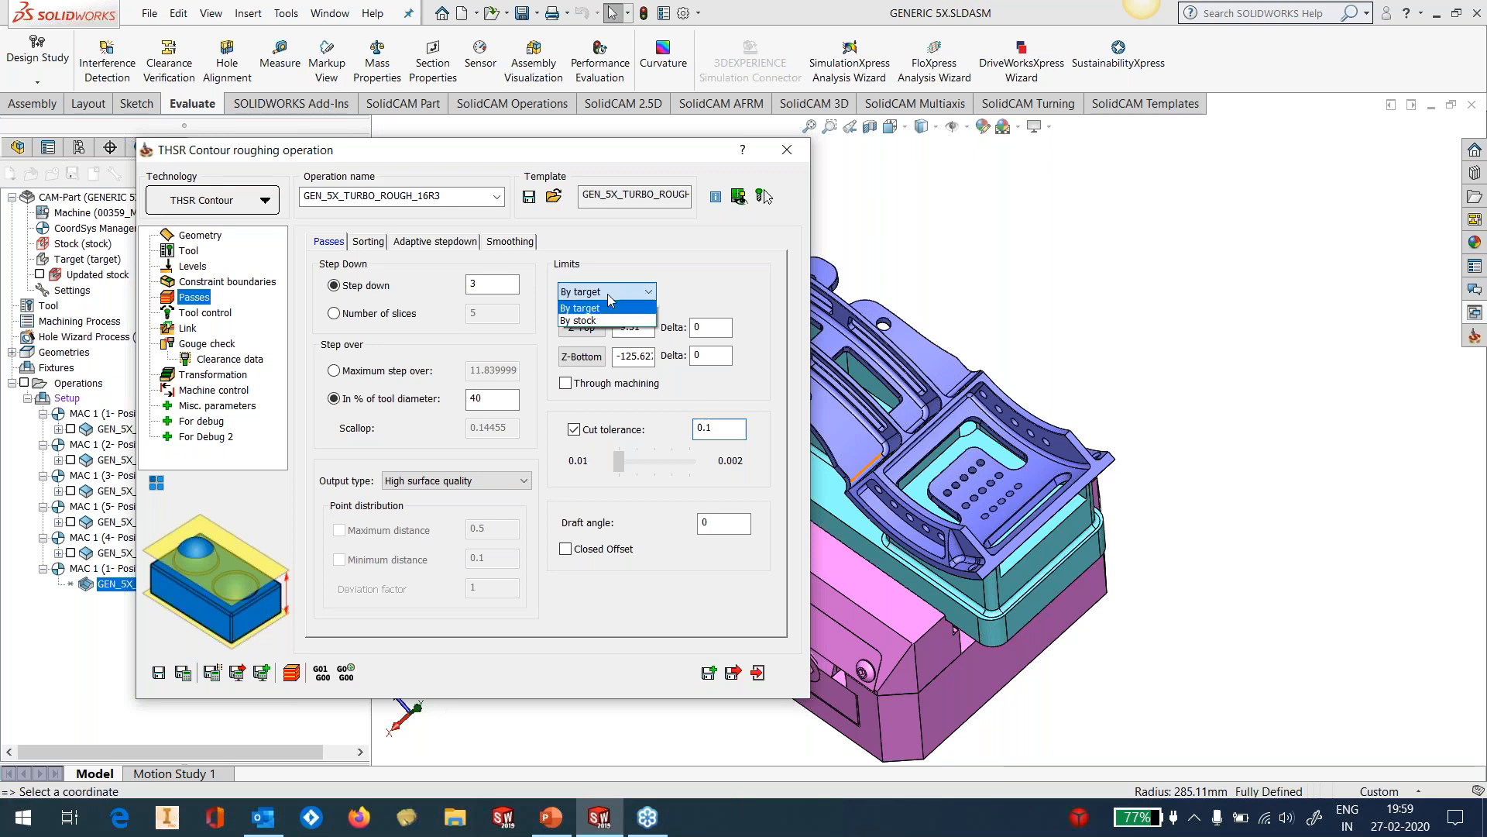
{"action": "left_click", "coordinate": [621, 244]}
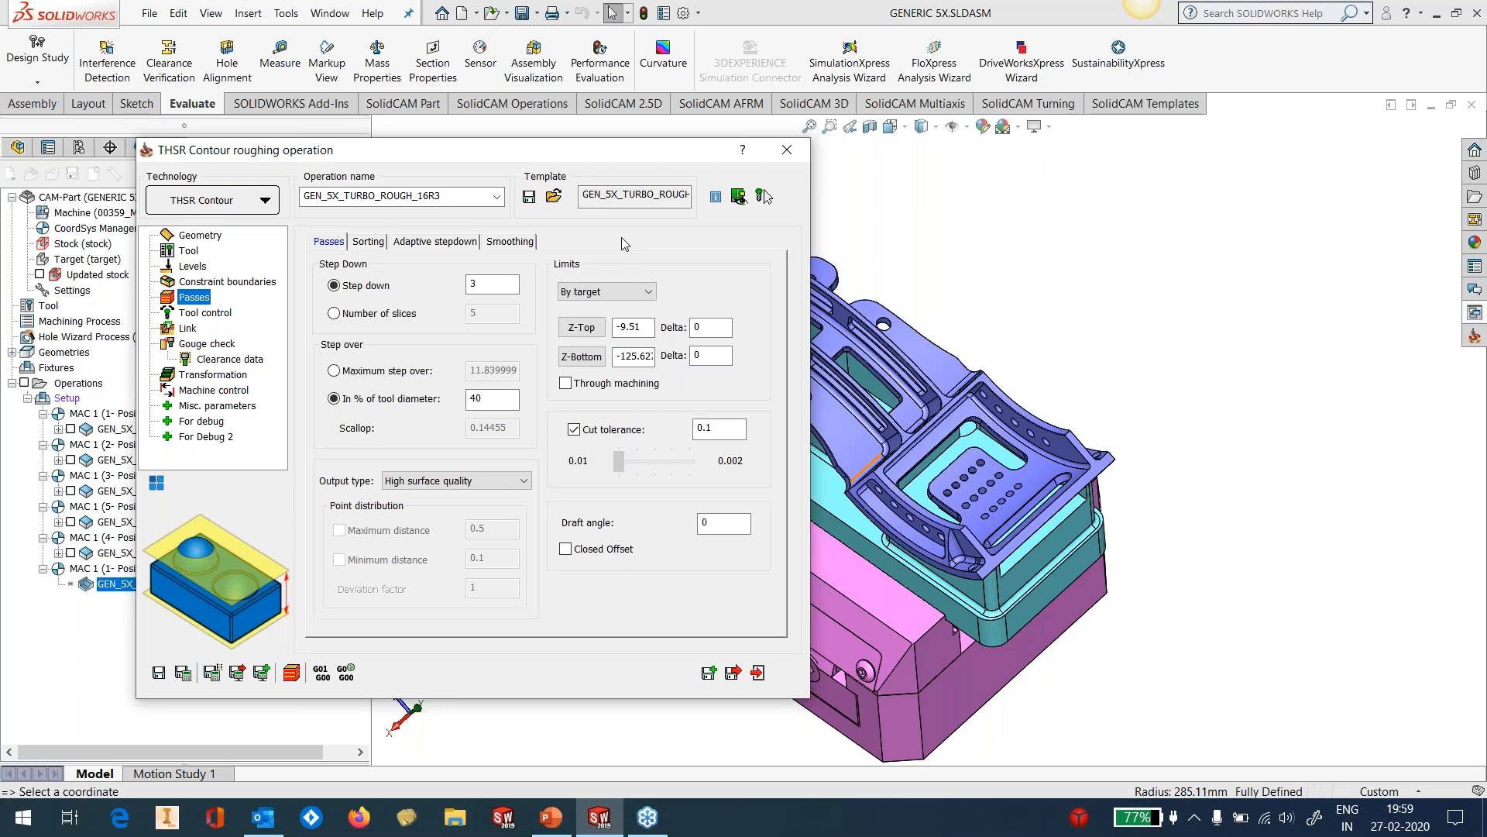
Set the sorting of the roughing passes to machine by Regions.
{"action": "left_click", "coordinate": [368, 240]}
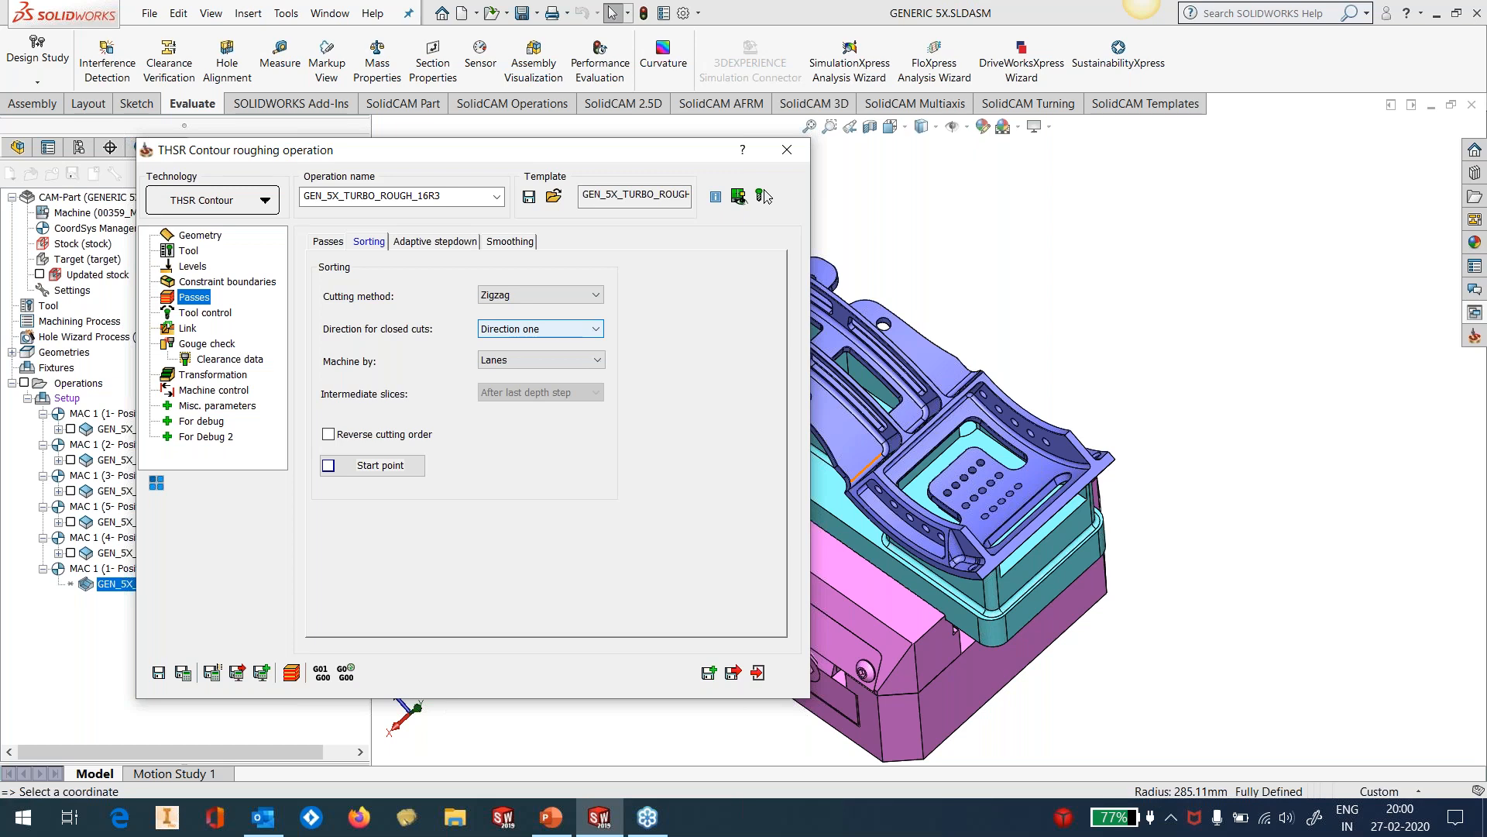
{"action": "left_click", "coordinate": [541, 357]}
{"action": "left_click", "coordinate": [527, 385]}
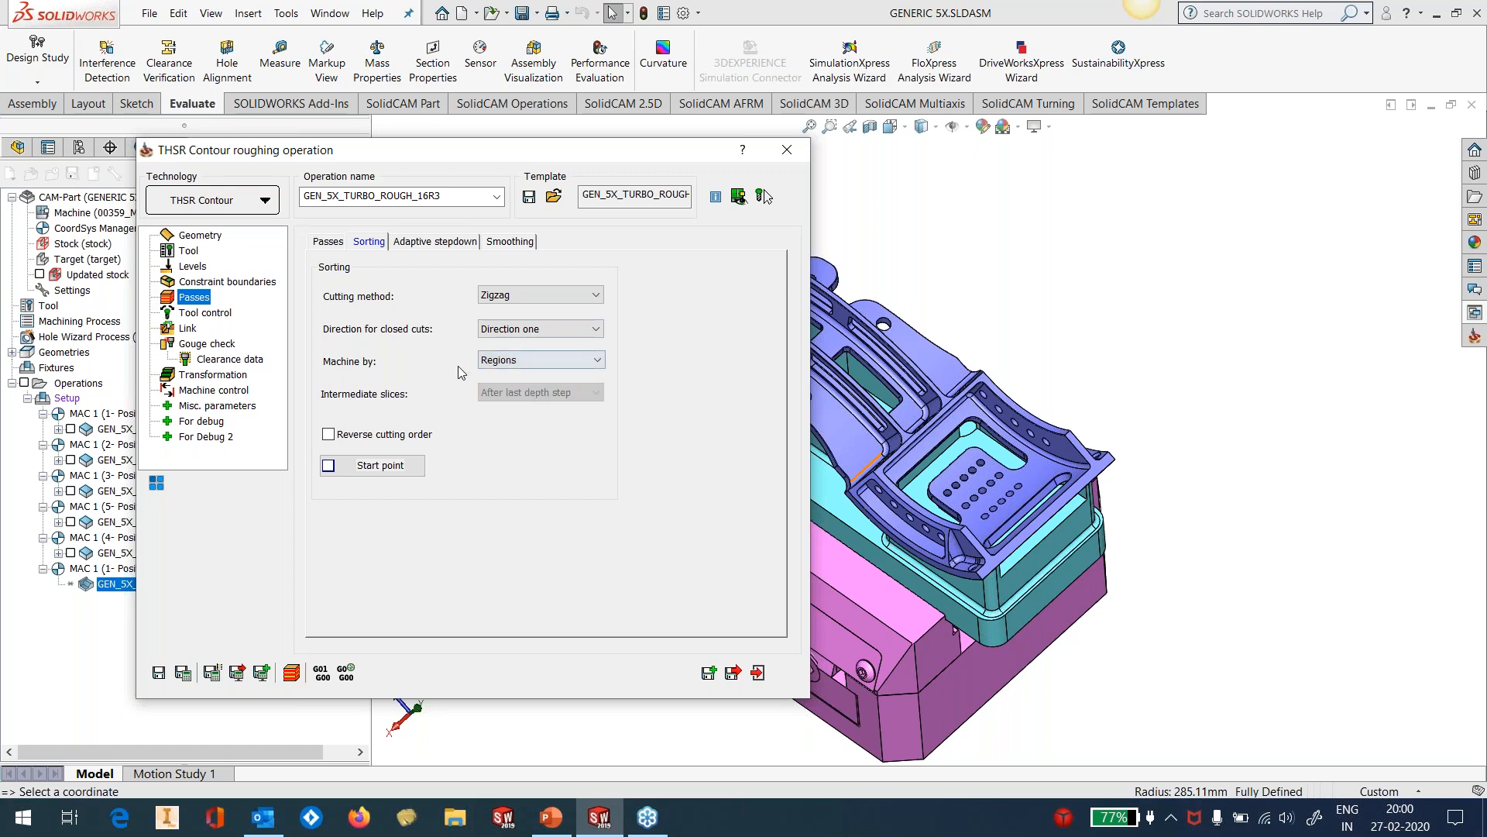
Show the adaptive stepdown settings, switch to Paint and sketch a large open-topped pocket profile in black.
{"action": "left_click", "coordinate": [406, 244]}
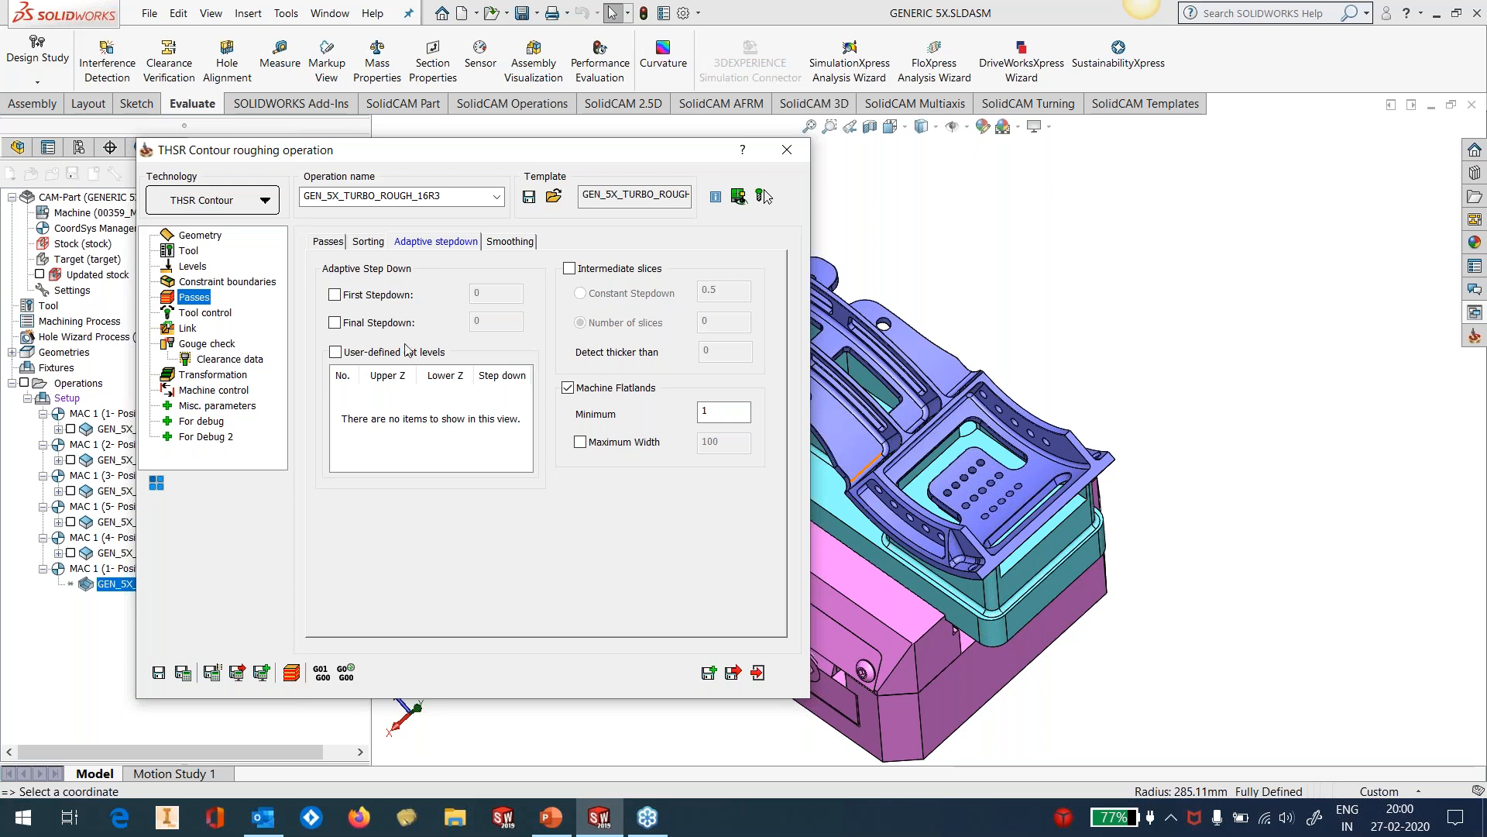
{"action": "left_click", "coordinate": [32, 826]}
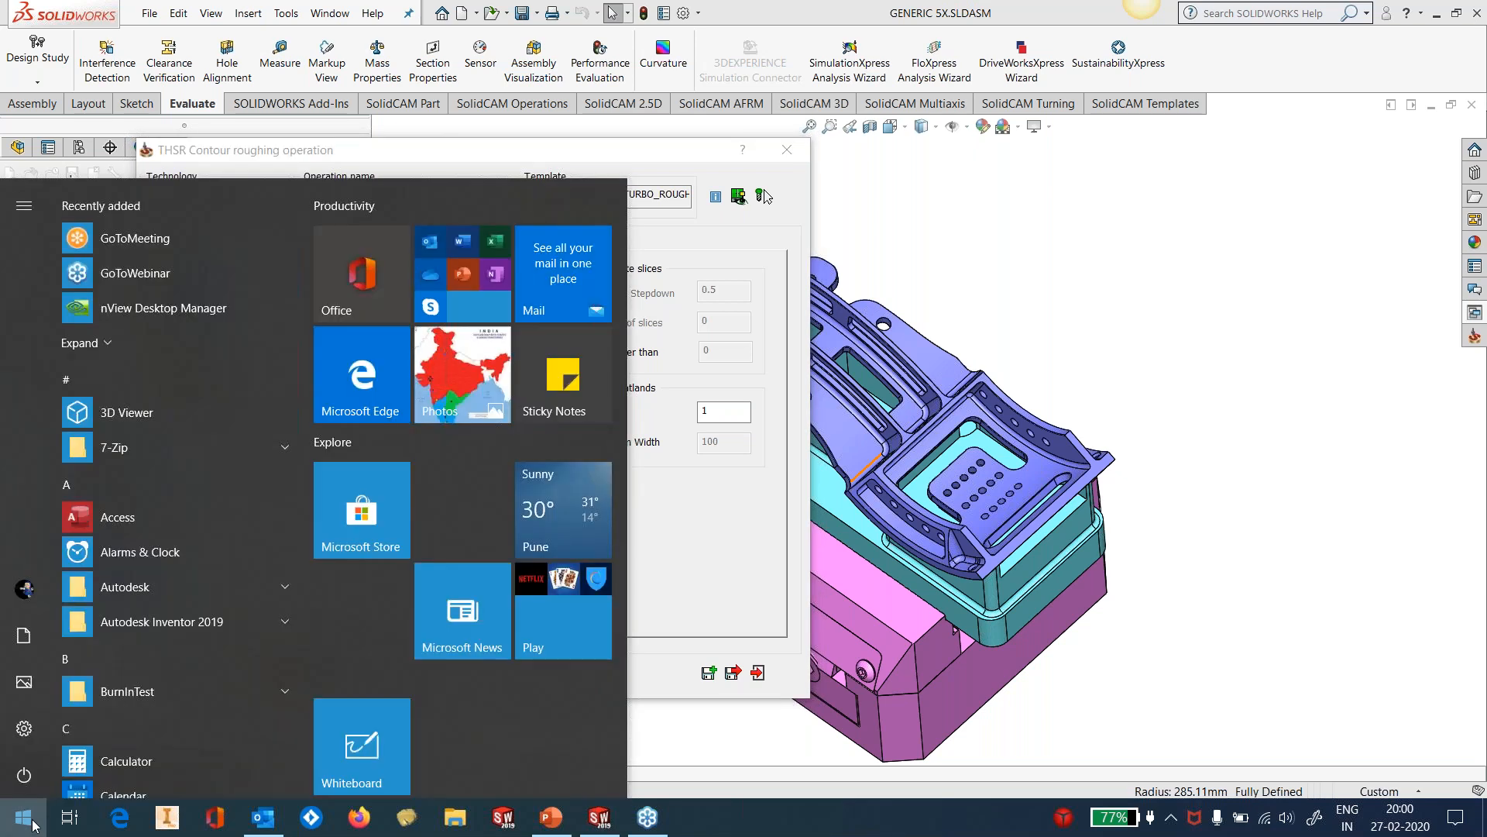
{"action": "type", "text": "pai"}
{"action": "key", "text": "Return"}
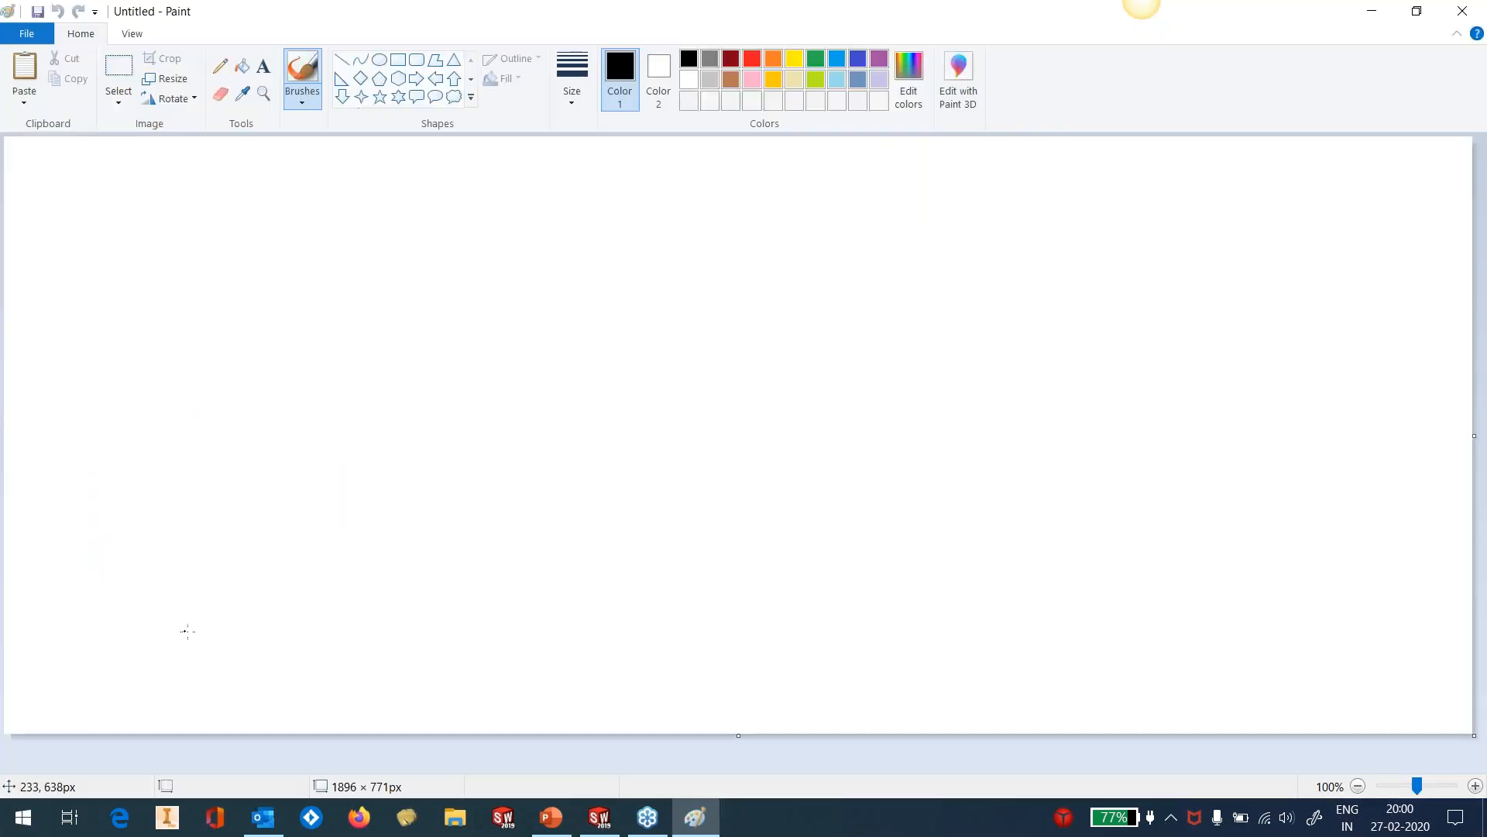
{"action": "mouse_move", "coordinate": [332, 286]}
{"action": "left_mouse_down"}
{"action": "mouse_move", "coordinate": [340, 471]}
{"action": "mouse_move", "coordinate": [365, 596]}
{"action": "mouse_move", "coordinate": [896, 581]}
{"action": "mouse_move", "coordinate": [890, 359]}
{"action": "mouse_move", "coordinate": [868, 267]}
{"action": "left_mouse_up"}
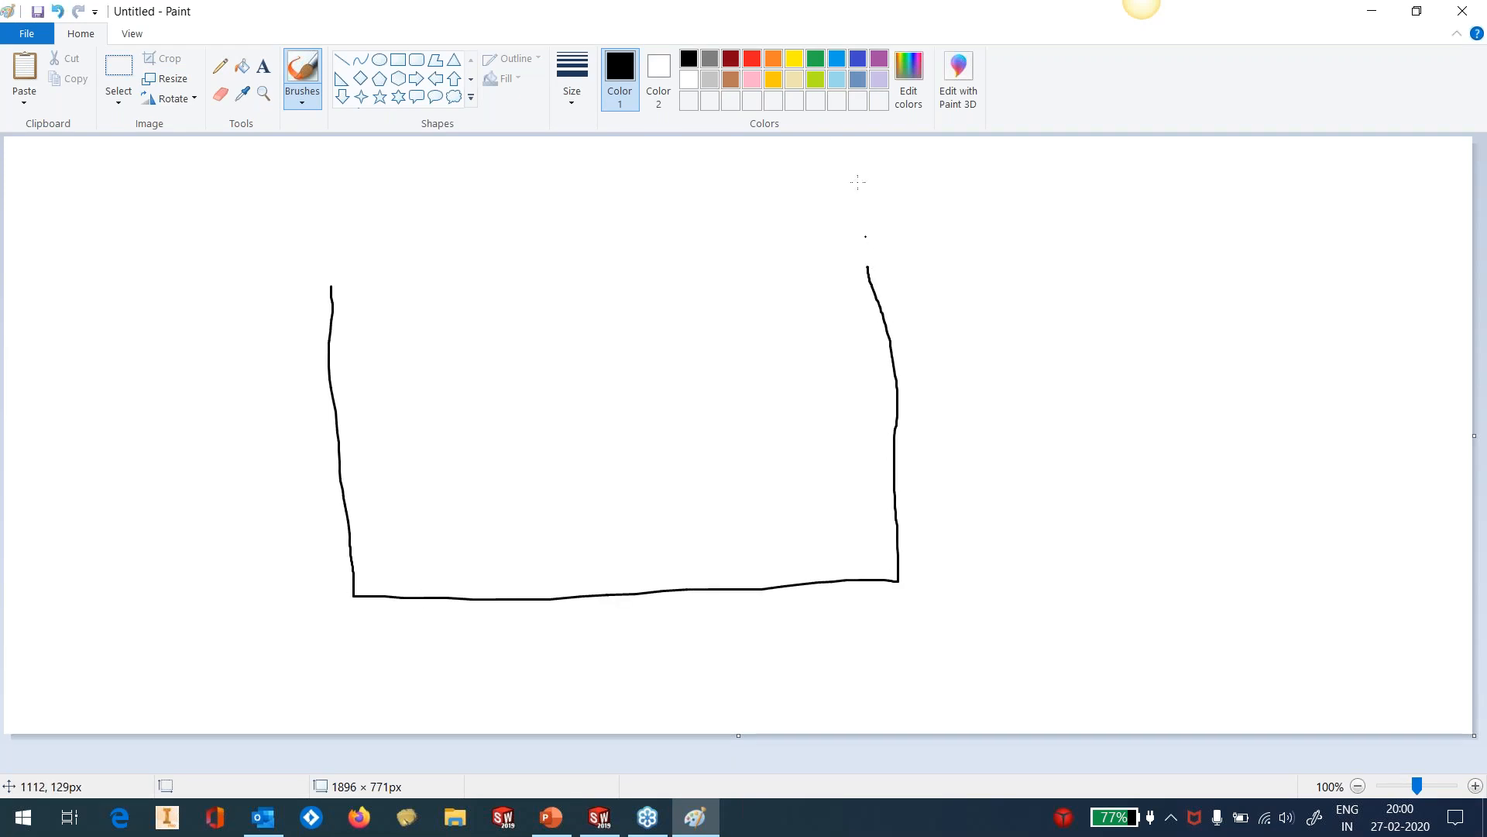
Mark the pocket's full depth beside the sketch in red with two limit lines and the number 75.
{"action": "left_click", "coordinate": [751, 59]}
{"action": "left_click_drag", "start_coordinate": [1010, 264], "coordinate": [1071, 268]}
{"action": "left_click_drag", "start_coordinate": [1017, 558], "coordinate": [1122, 550]}
{"action": "mouse_move", "coordinate": [1054, 391]}
{"action": "left_mouse_down"}
{"action": "mouse_move", "coordinate": [1095, 396]}
{"action": "mouse_move", "coordinate": [1081, 444]}
{"action": "left_mouse_up"}
{"action": "mouse_move", "coordinate": [1128, 393]}
{"action": "left_mouse_down"}
{"action": "mouse_move", "coordinate": [1109, 393]}
{"action": "mouse_move", "coordinate": [1119, 421]}
{"action": "mouse_move", "coordinate": [1093, 443]}
{"action": "left_mouse_up"}
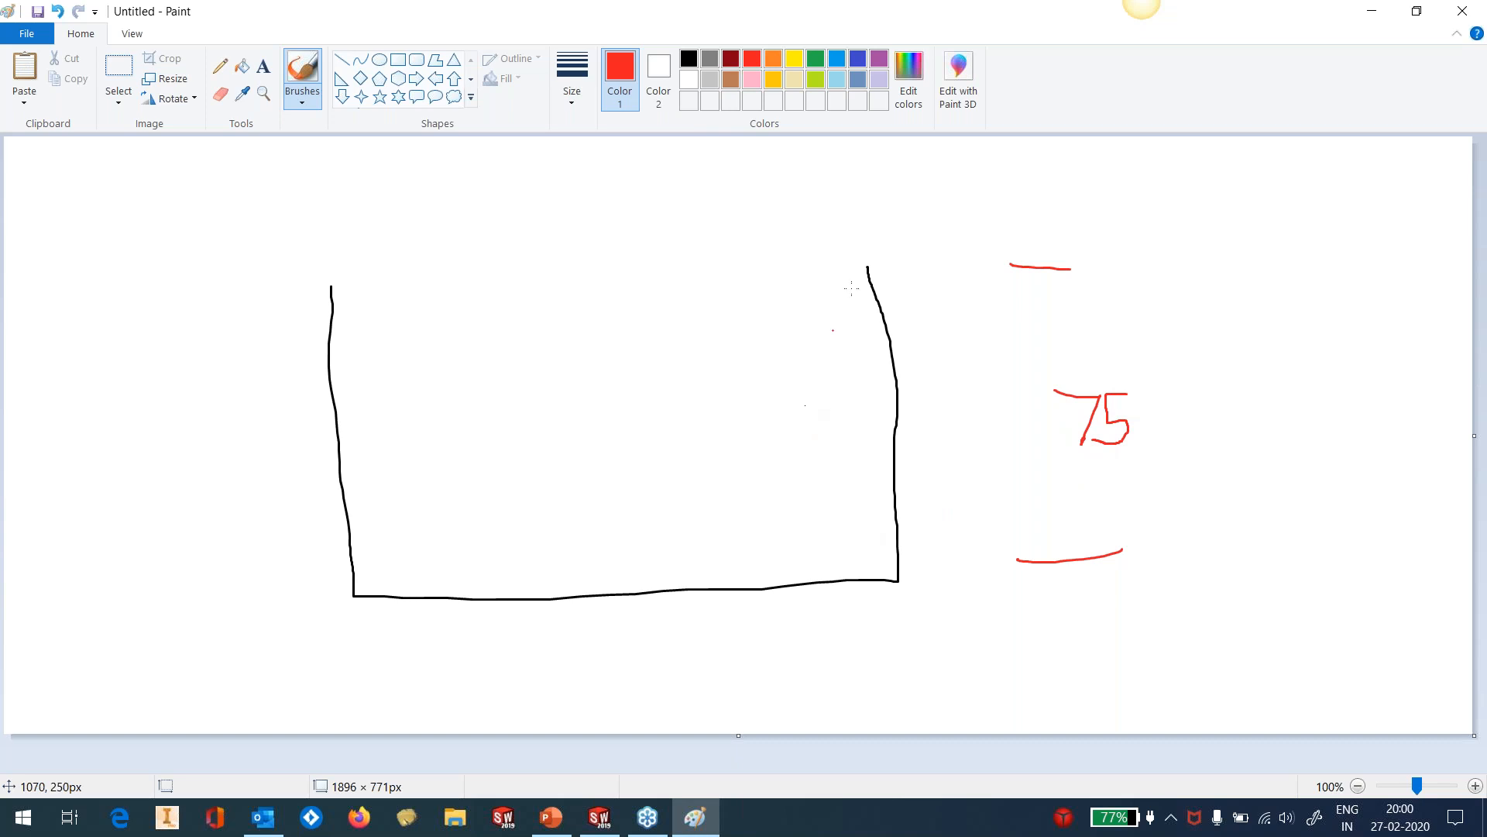
Label the pocket wall in red with depths 0, -50, -60 and -75 and step downs 5, 3 and 1 between them.
{"action": "mouse_move", "coordinate": [869, 228]}
{"action": "left_mouse_down"}
{"action": "mouse_move", "coordinate": [860, 236]}
{"action": "mouse_move", "coordinate": [883, 248]}
{"action": "mouse_move", "coordinate": [860, 230]}
{"action": "left_mouse_up"}
{"action": "mouse_move", "coordinate": [904, 337]}
{"action": "left_mouse_down"}
{"action": "mouse_move", "coordinate": [932, 324]}
{"action": "mouse_move", "coordinate": [944, 334]}
{"action": "mouse_move", "coordinate": [930, 342]}
{"action": "mouse_move", "coordinate": [964, 345]}
{"action": "mouse_move", "coordinate": [971, 327]}
{"action": "mouse_move", "coordinate": [952, 323]}
{"action": "left_mouse_up"}
{"action": "mouse_move", "coordinate": [850, 282]}
{"action": "left_mouse_down"}
{"action": "mouse_move", "coordinate": [837, 282]}
{"action": "mouse_move", "coordinate": [833, 298]}
{"action": "mouse_move", "coordinate": [852, 301]}
{"action": "mouse_move", "coordinate": [841, 311]}
{"action": "left_mouse_up"}
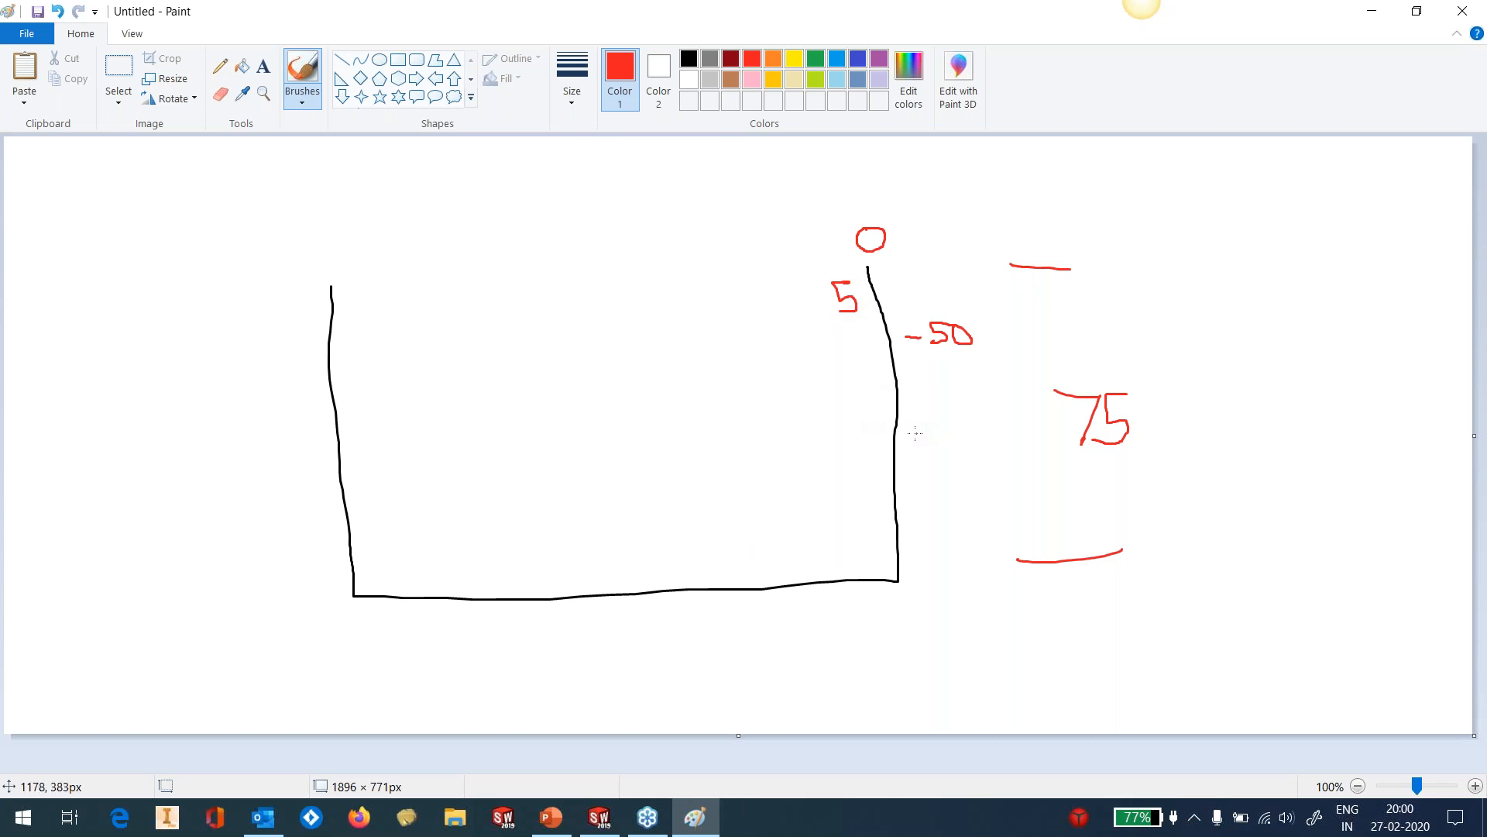
{"action": "mouse_move", "coordinate": [953, 424]}
{"action": "left_mouse_down"}
{"action": "mouse_move", "coordinate": [948, 448]}
{"action": "mouse_move", "coordinate": [981, 447]}
{"action": "mouse_move", "coordinate": [973, 428]}
{"action": "left_mouse_up"}
{"action": "left_click_drag", "start_coordinate": [858, 385], "coordinate": [871, 398]}
{"action": "mouse_move", "coordinate": [932, 576]}
{"action": "left_mouse_down"}
{"action": "mouse_move", "coordinate": [967, 583]}
{"action": "mouse_move", "coordinate": [981, 555]}
{"action": "mouse_move", "coordinate": [989, 566]}
{"action": "mouse_move", "coordinate": [965, 581]}
{"action": "left_mouse_up"}
{"action": "left_click_drag", "start_coordinate": [879, 508], "coordinate": [877, 532]}
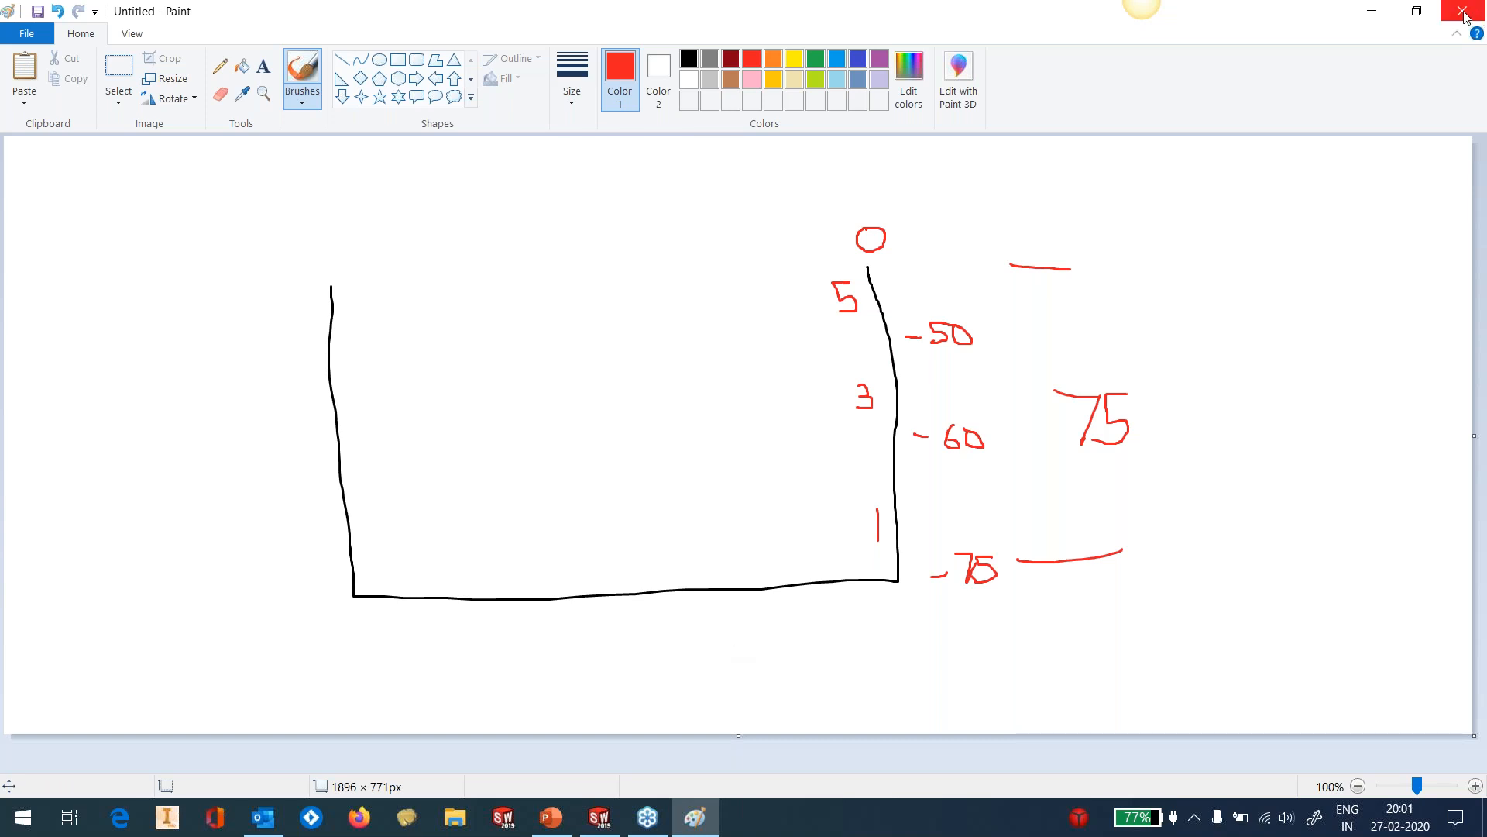
Return to SolidCAM and review the roughing's smoothing and filtering options, axial shift and link ramping parameters.
{"action": "left_click", "coordinate": [1372, 11]}
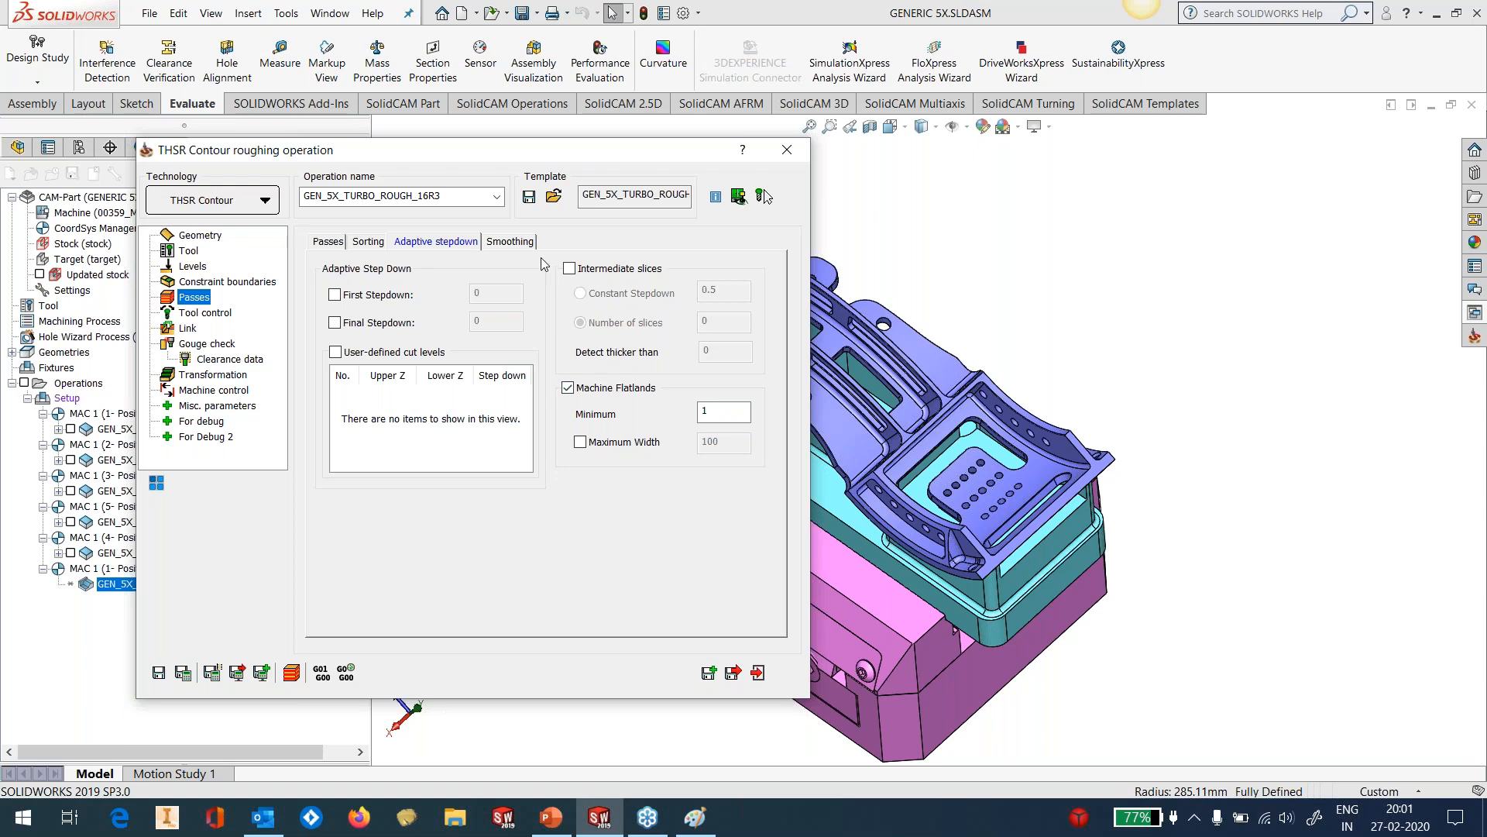
{"action": "left_click", "coordinate": [509, 242]}
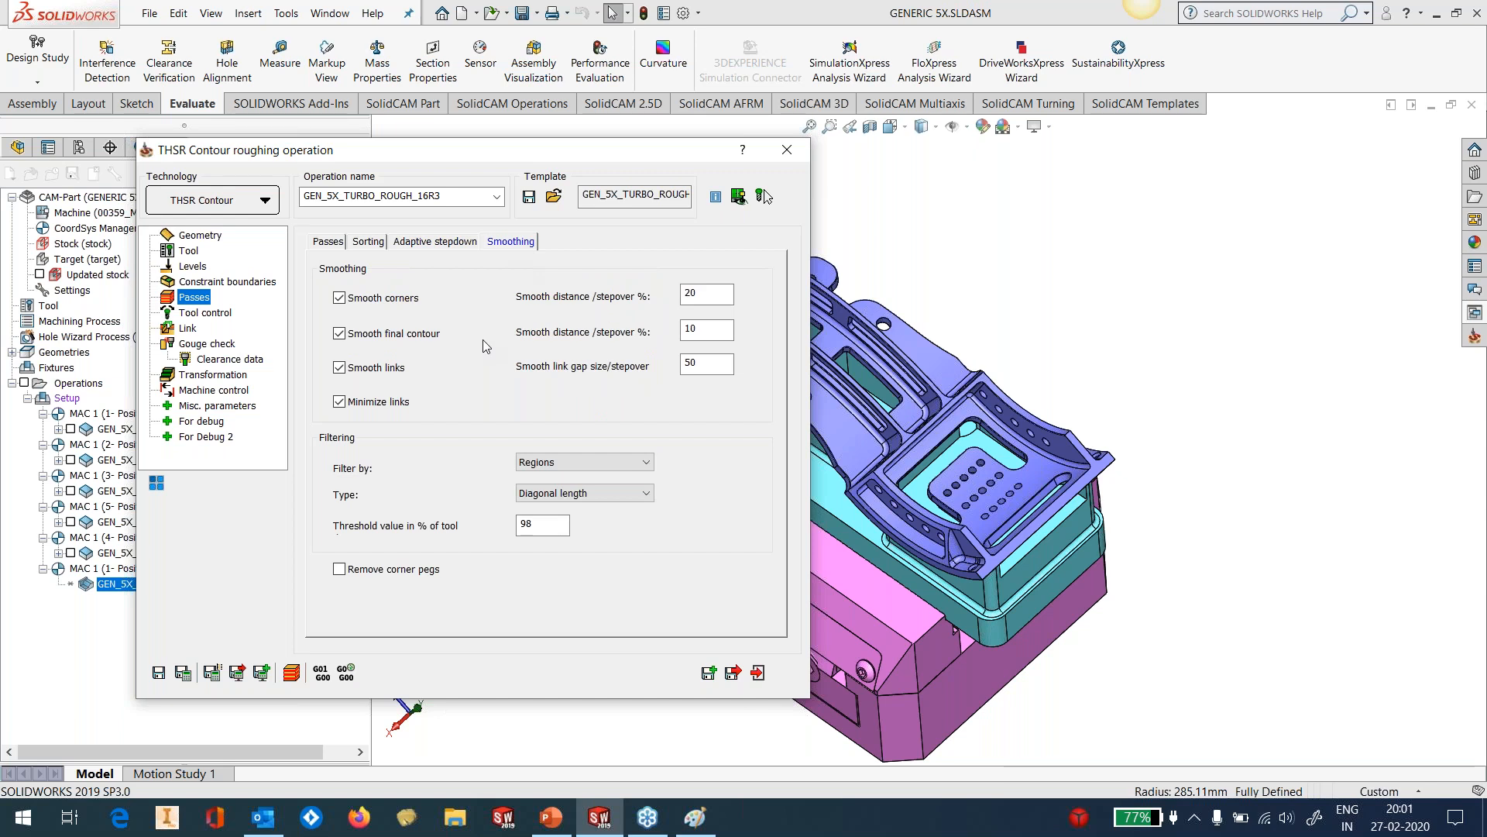
{"action": "mouse_move", "coordinate": [418, 339]}
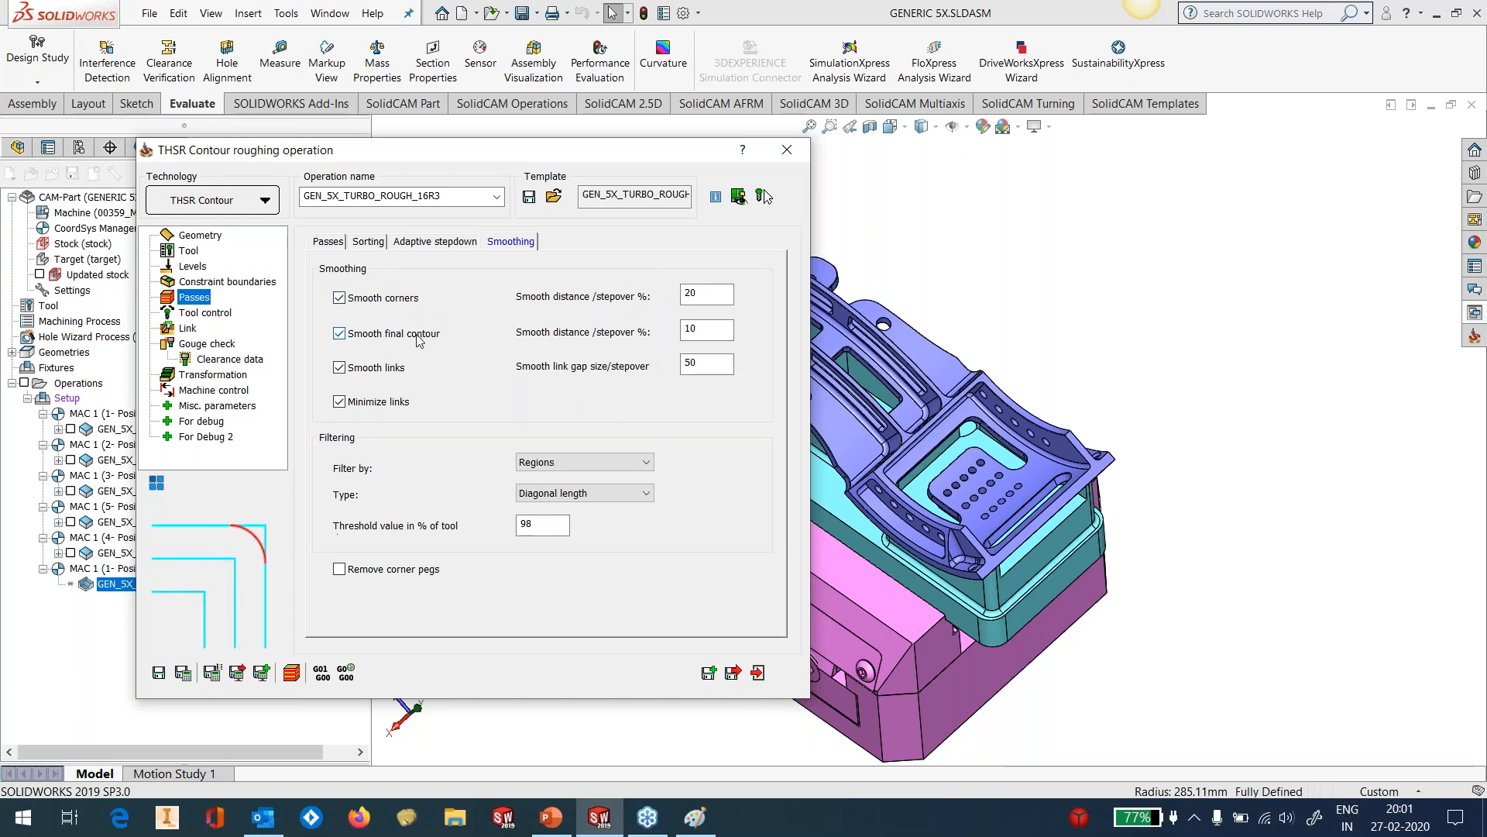
{"action": "mouse_move", "coordinate": [400, 372]}
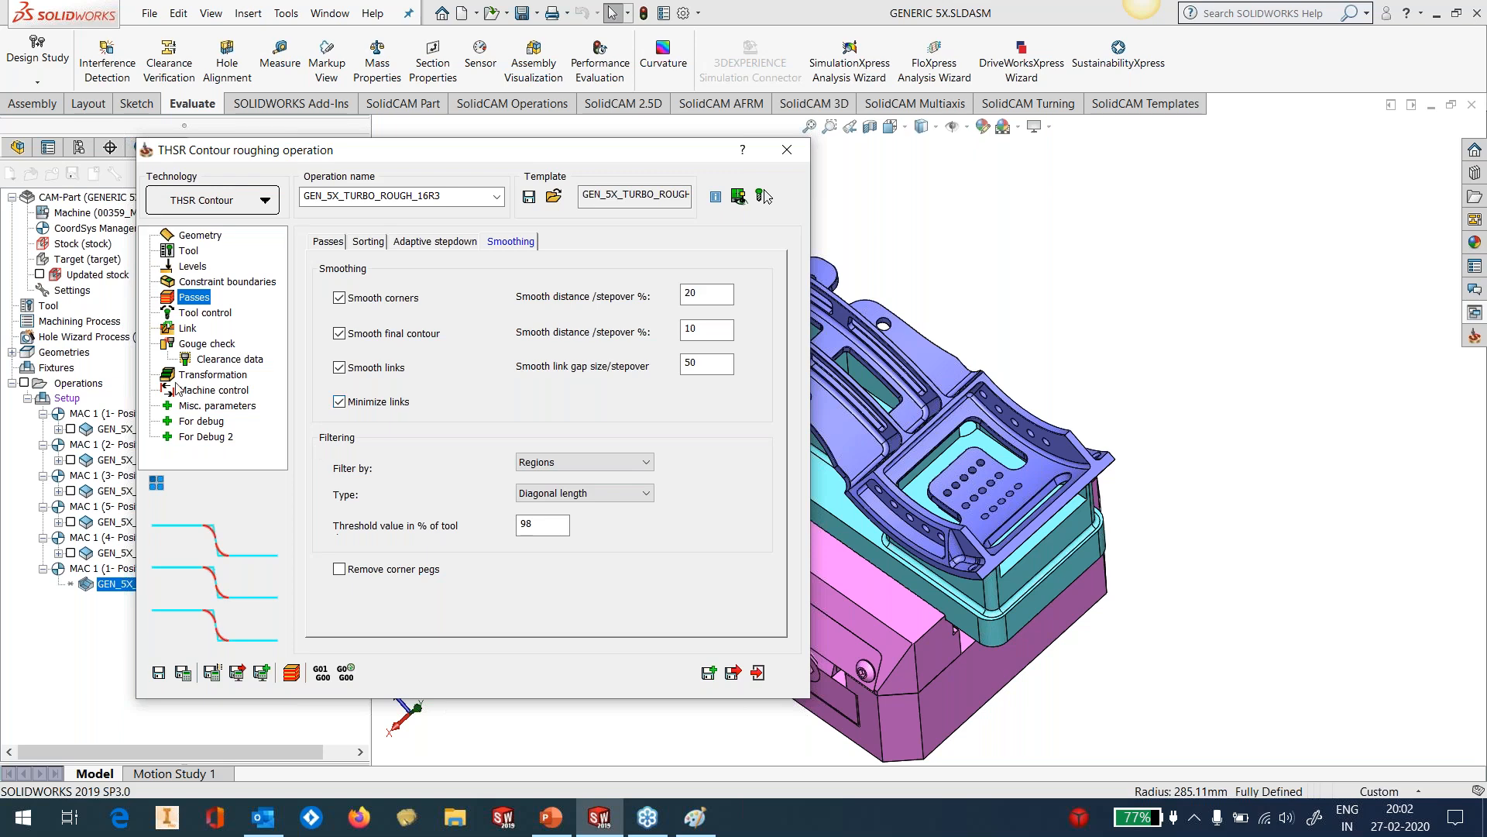
{"action": "left_click", "coordinate": [217, 314]}
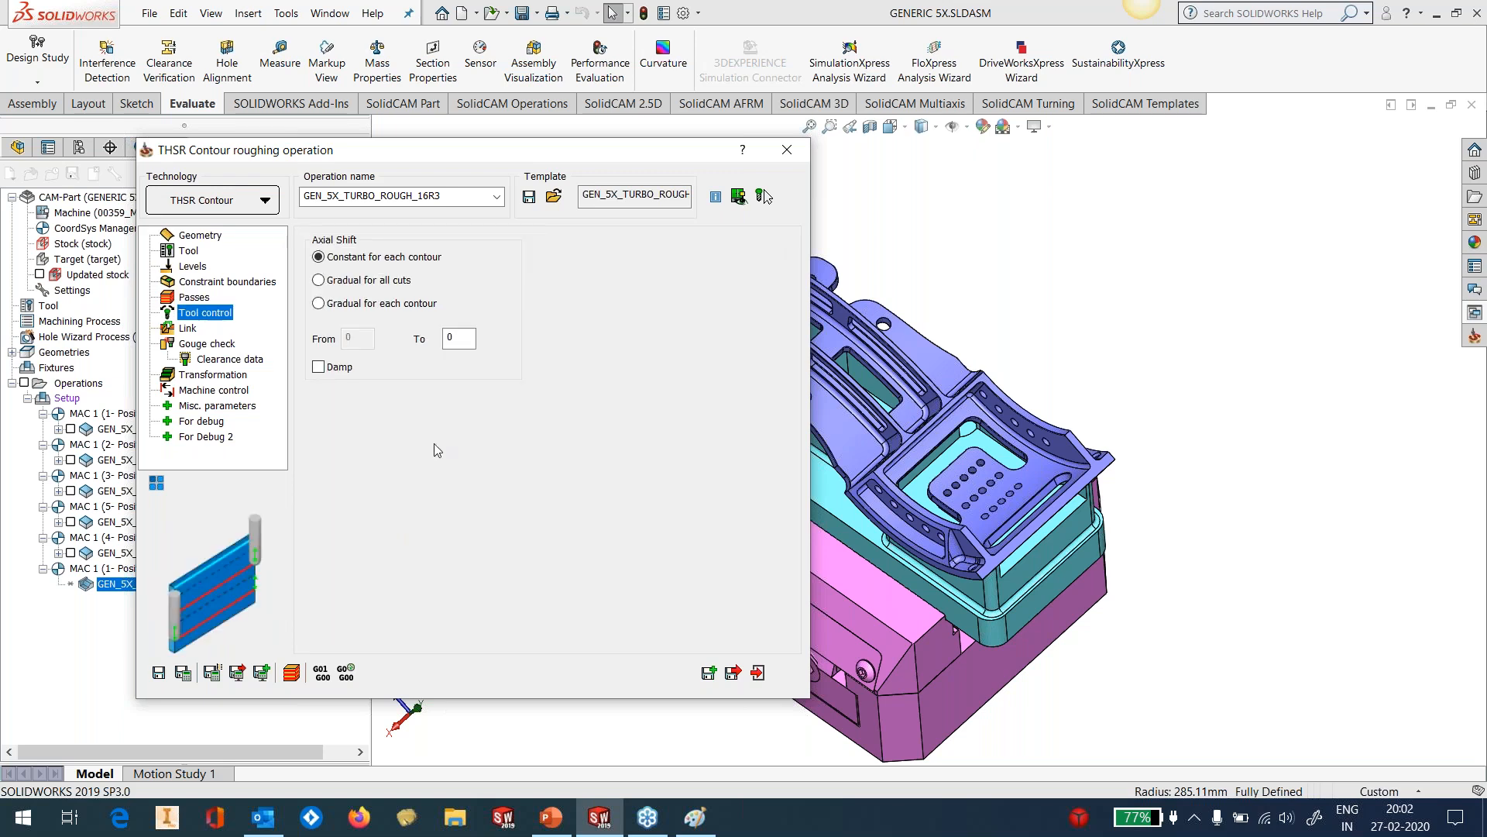
{"action": "left_click", "coordinate": [187, 330]}
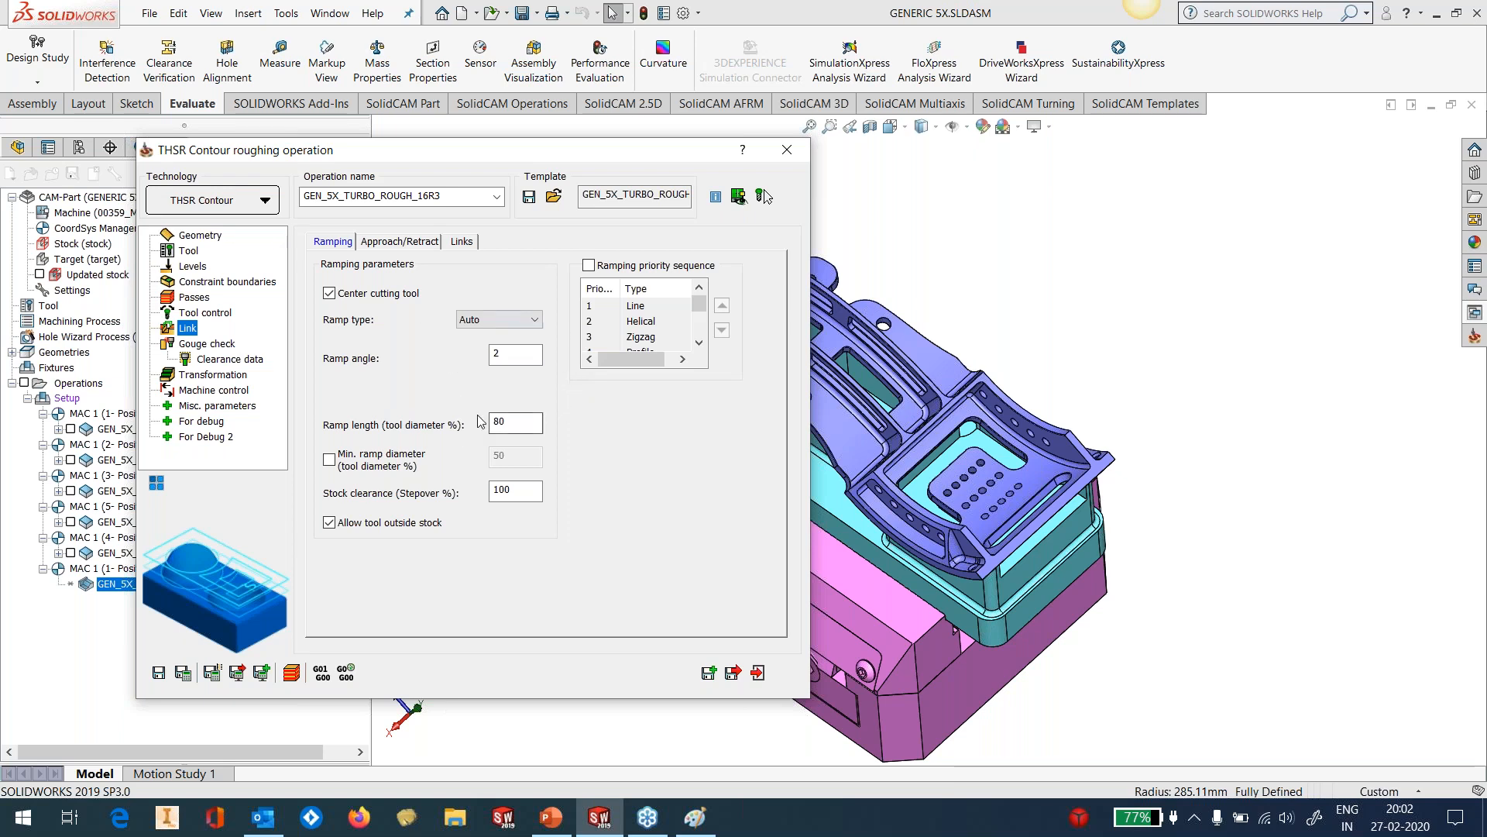
Review the roughing operation's gouge check, transformation, machine control and misc. parameters.
{"action": "left_click", "coordinate": [208, 346]}
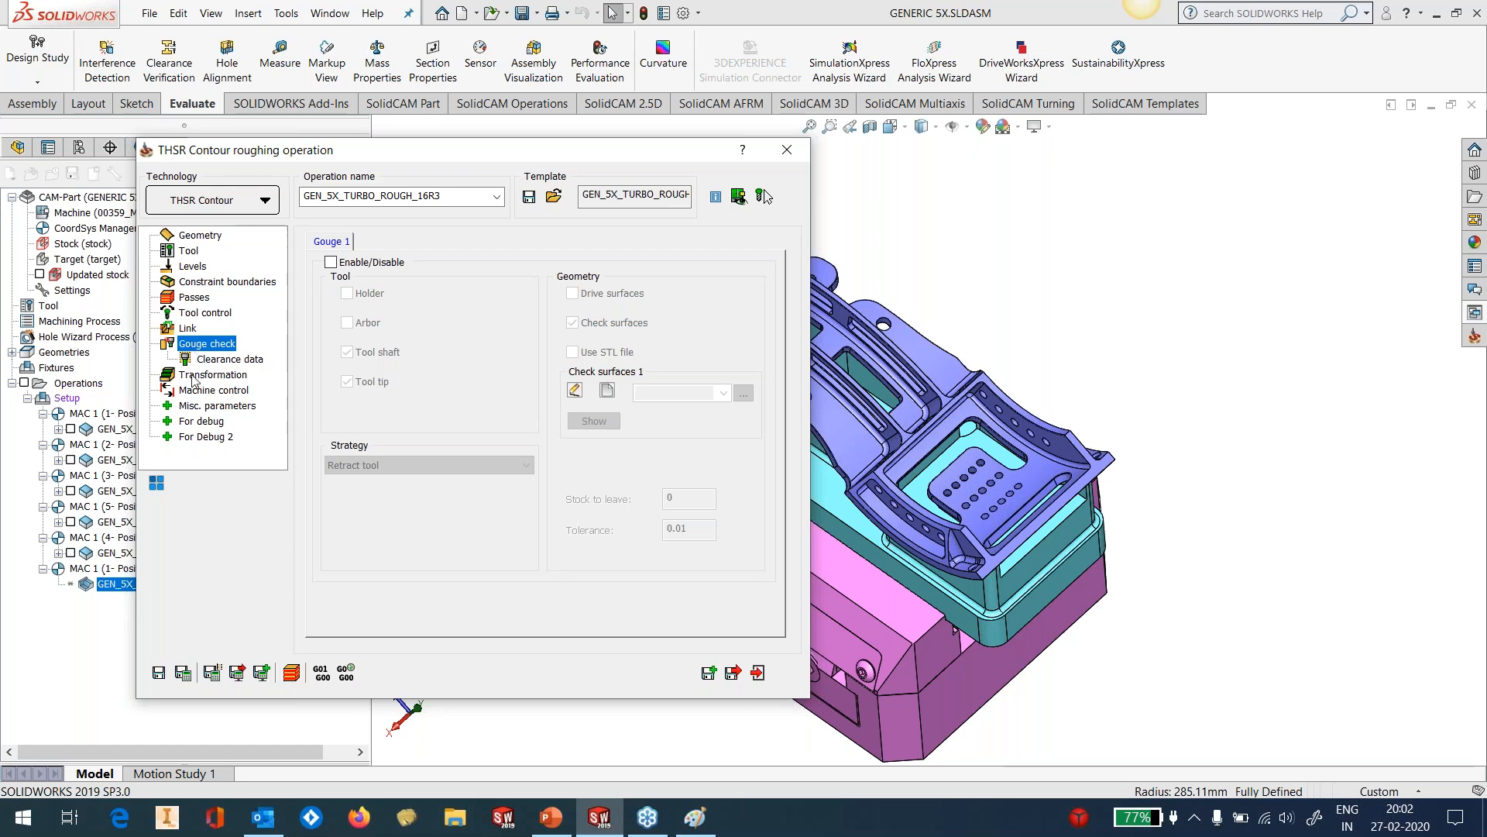
{"action": "left_click", "coordinate": [194, 378]}
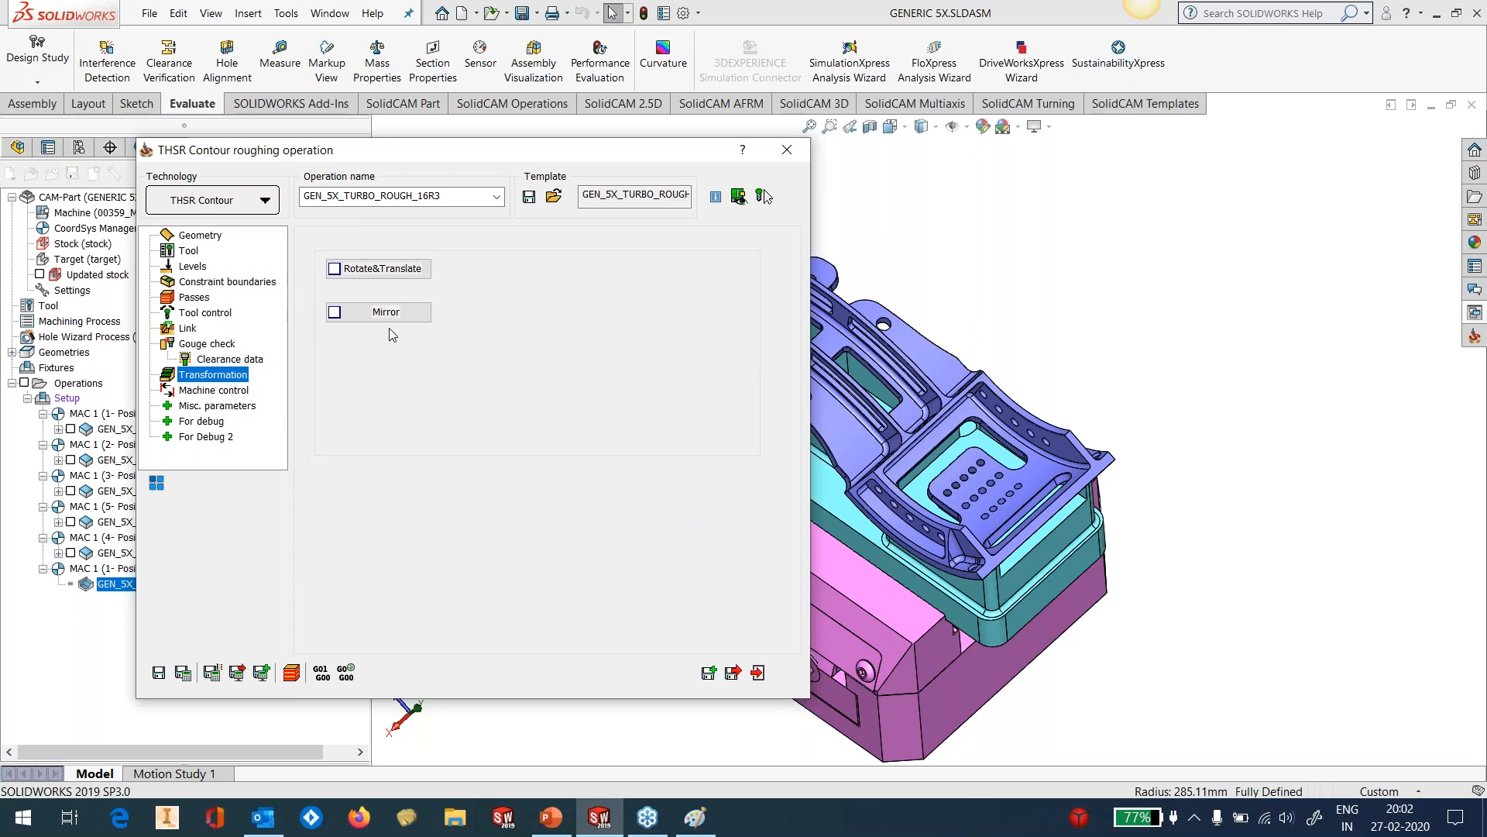
{"action": "left_click", "coordinate": [214, 391]}
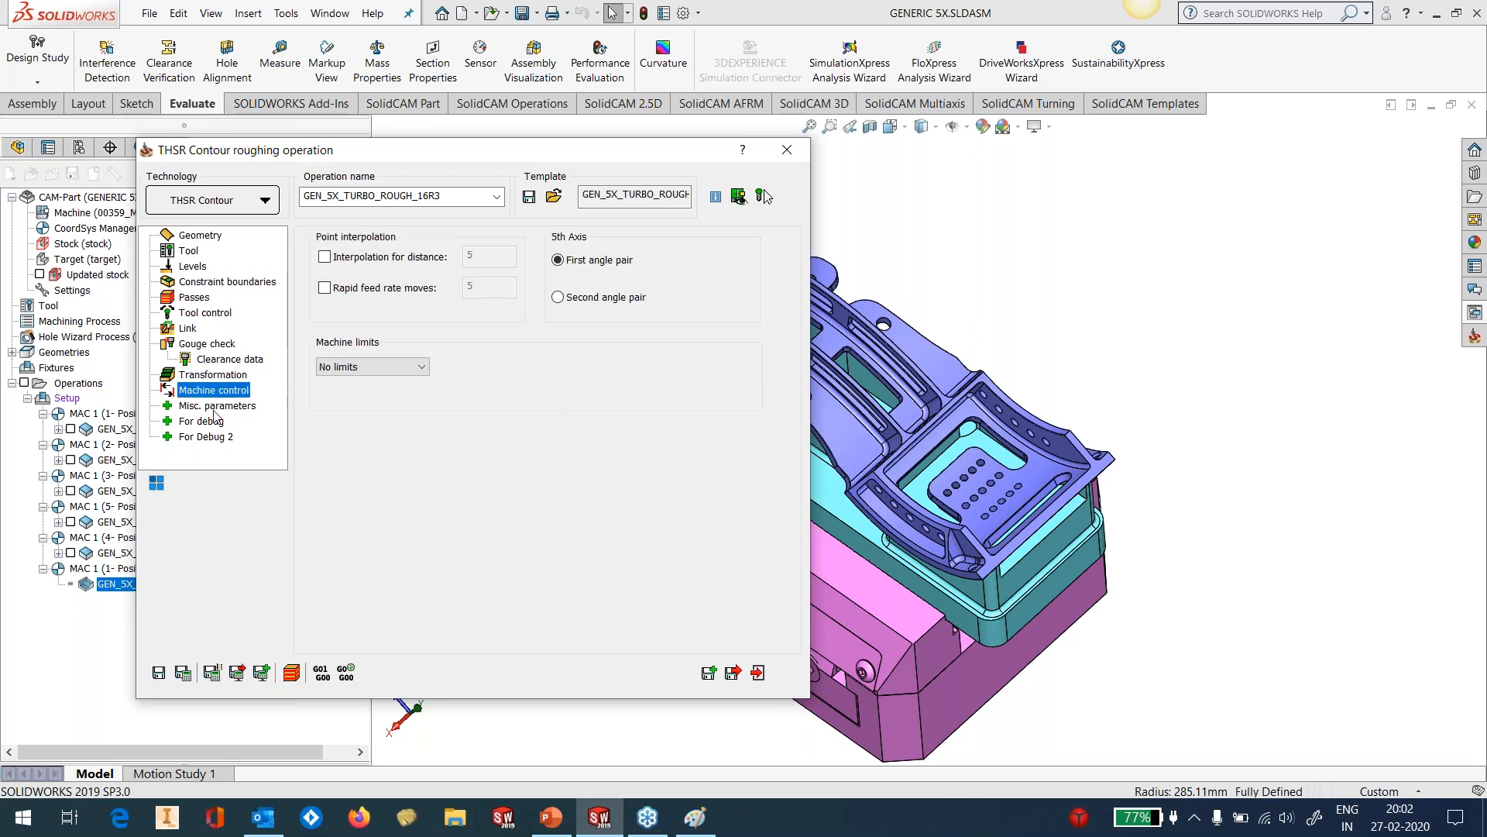
{"action": "left_click", "coordinate": [217, 405]}
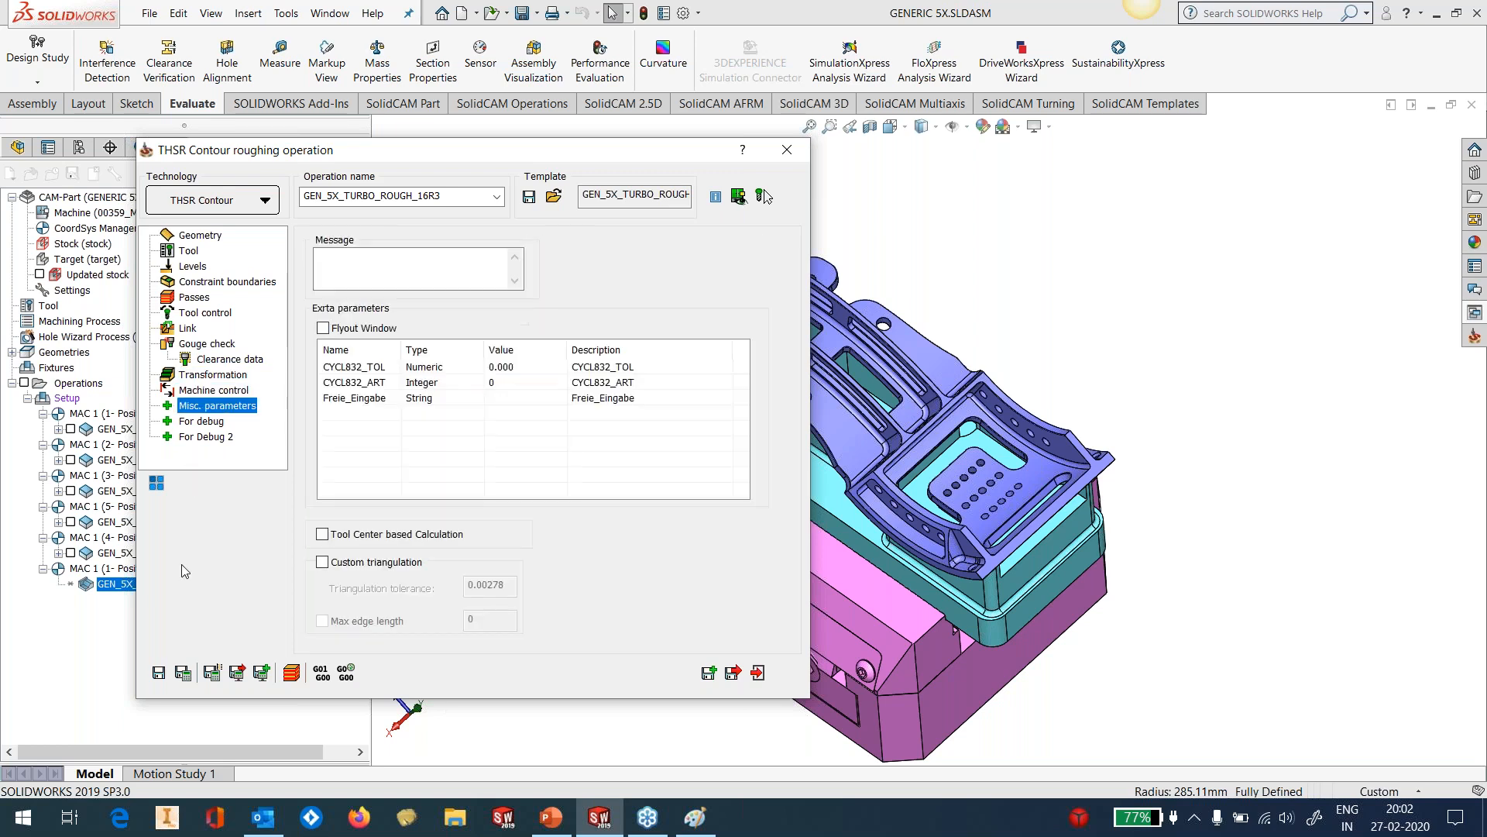
Save and close the GEN_5X_TURBO_ROUGH_16R3 operation and calculate its tool path.
{"action": "left_click", "coordinate": [161, 673]}
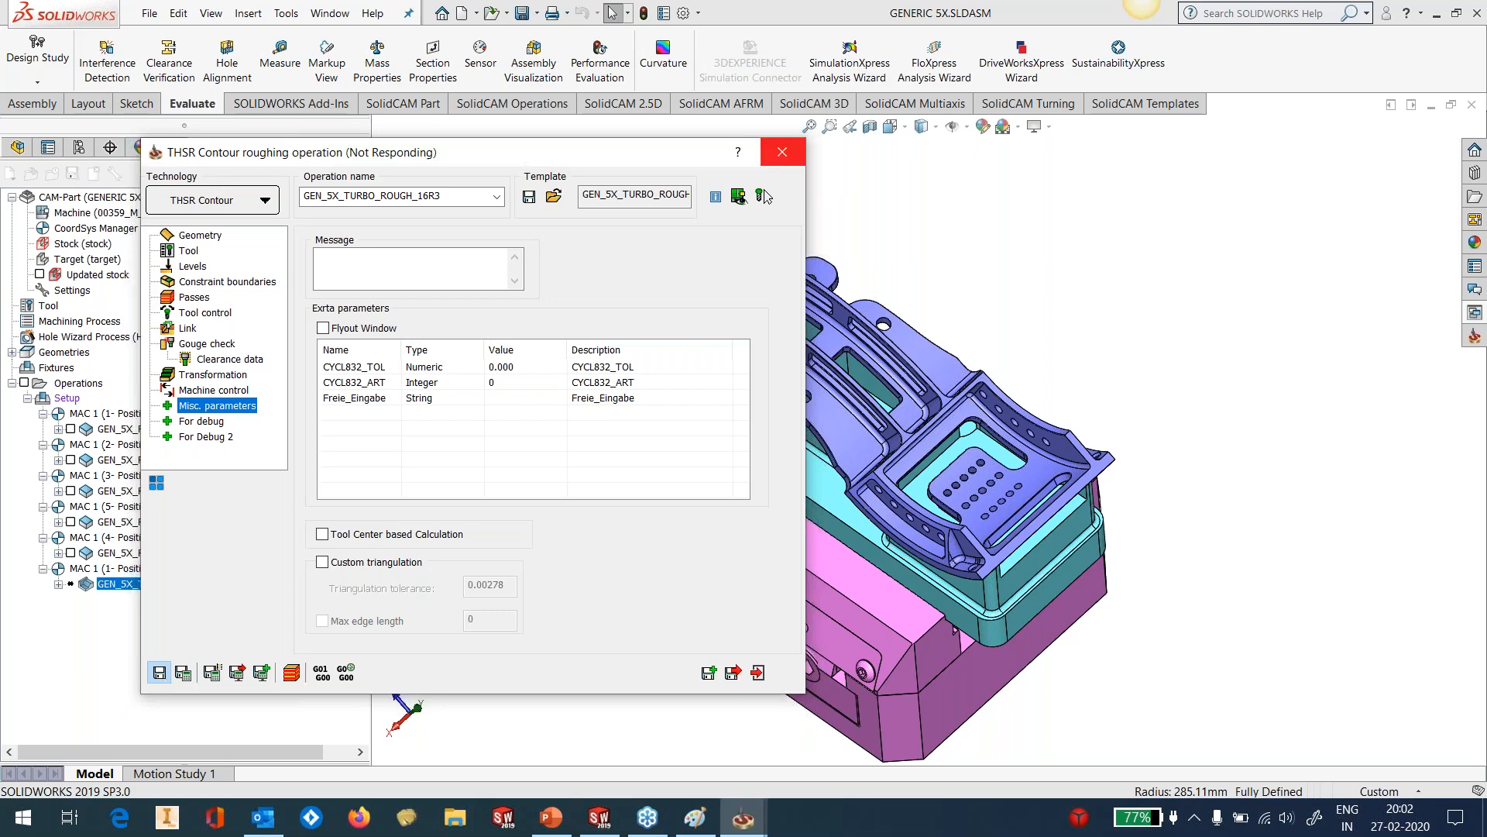
{"action": "left_click", "coordinate": [756, 673]}
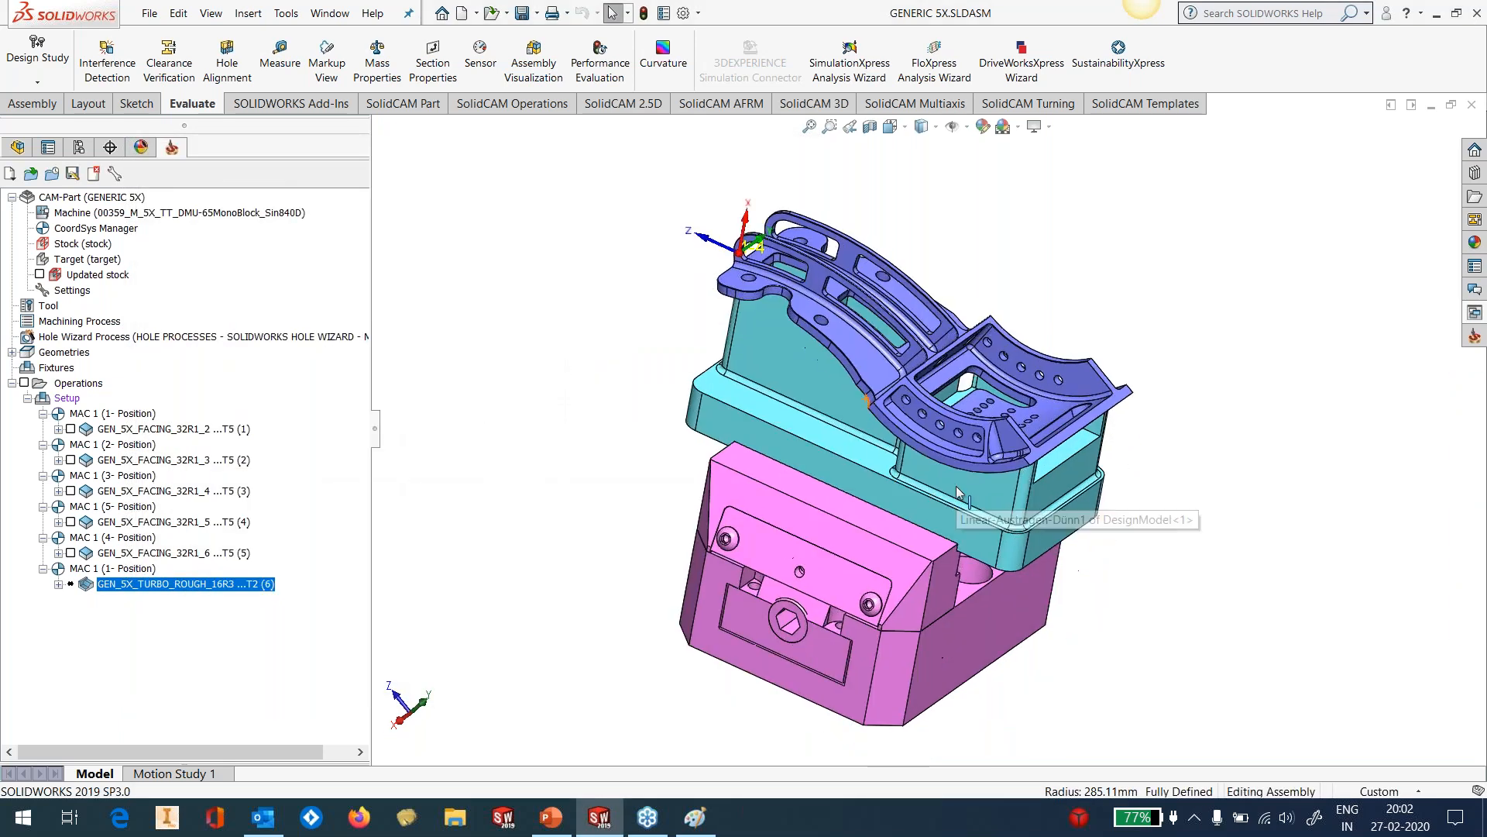
{"action": "right_click", "coordinate": [188, 581]}
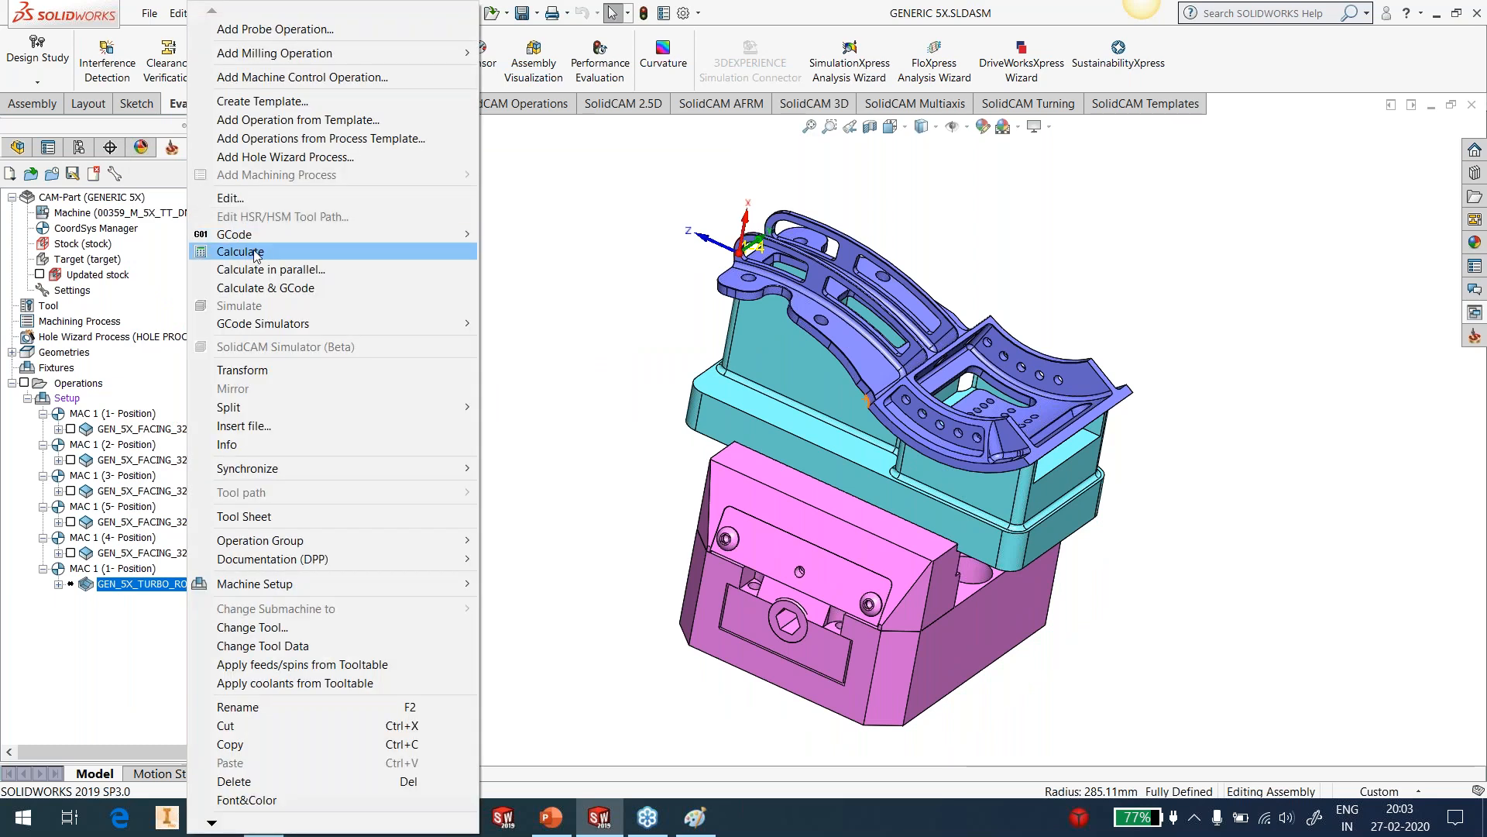
{"action": "left_click", "coordinate": [240, 251]}
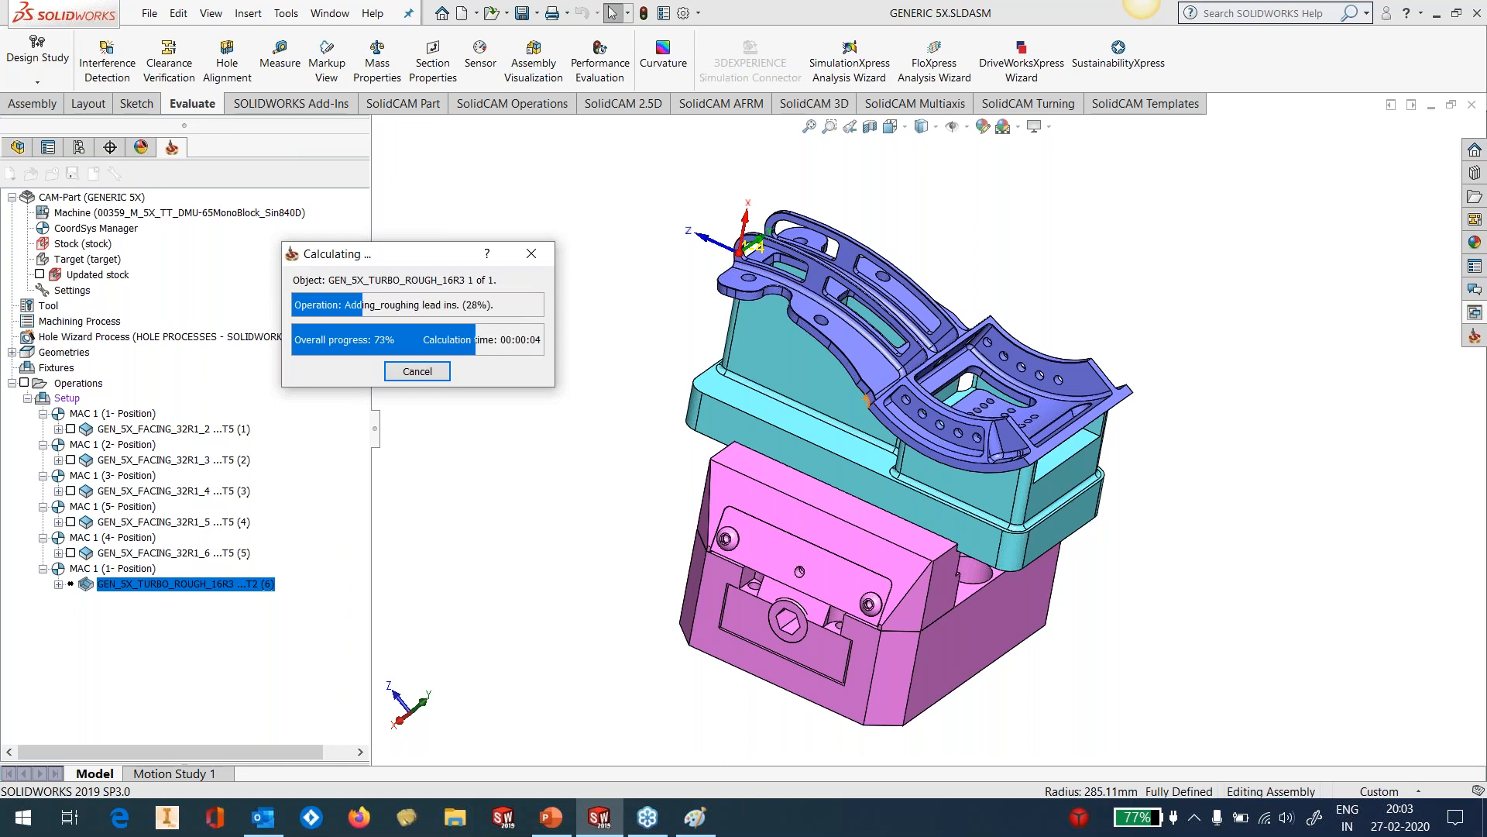
Bring up Task Manager beside the calculation to check the processor load, and minimize it.
{"action": "left_click", "coordinate": [801, 820]}
{"action": "right_click", "coordinate": [802, 819]}
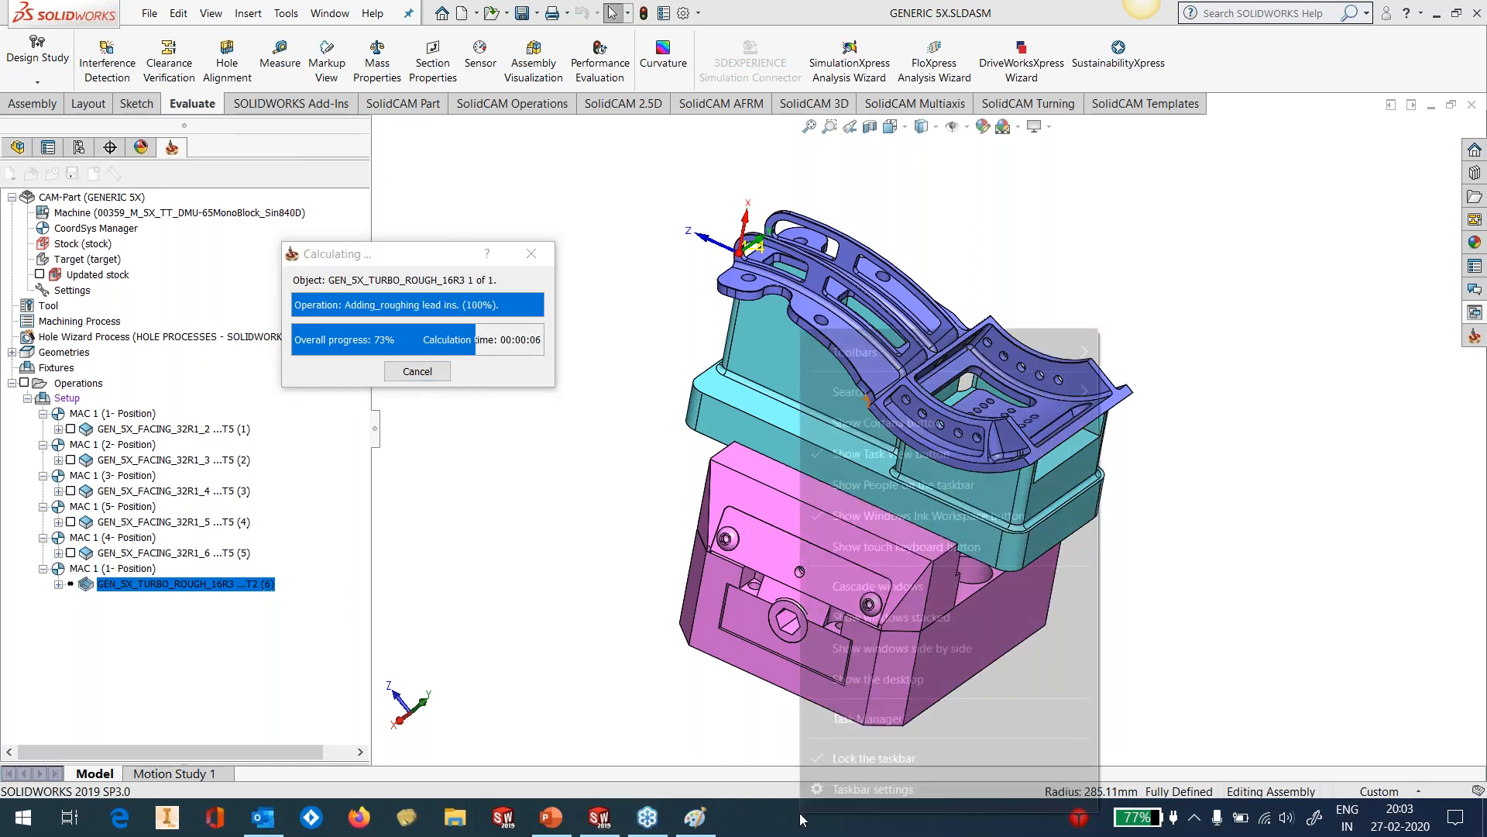
{"action": "left_click", "coordinate": [862, 722]}
{"action": "left_click_drag", "start_coordinate": [674, 178], "coordinate": [1108, 181]}
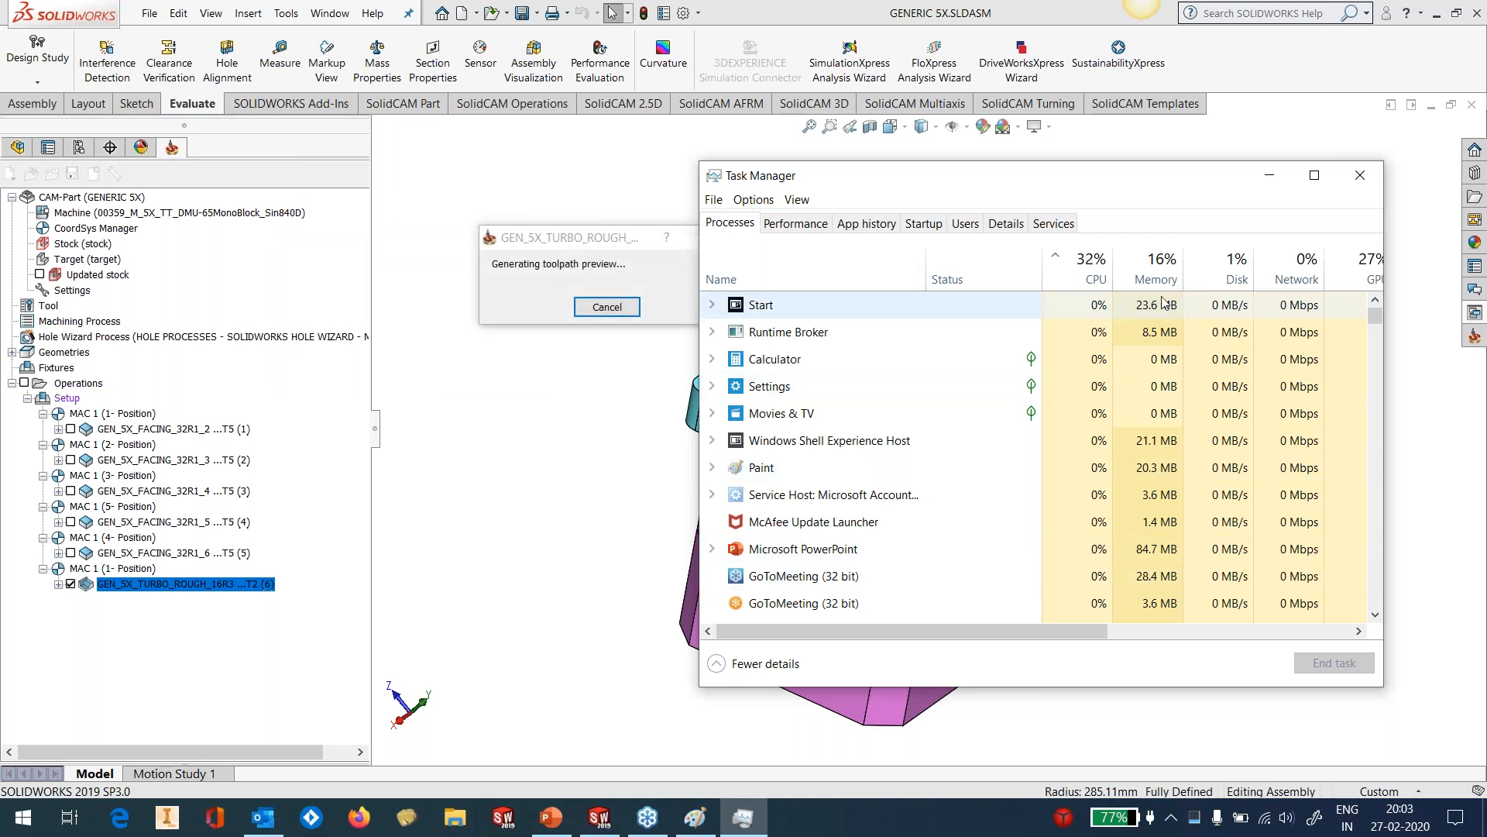
{"action": "left_click", "coordinate": [1271, 178]}
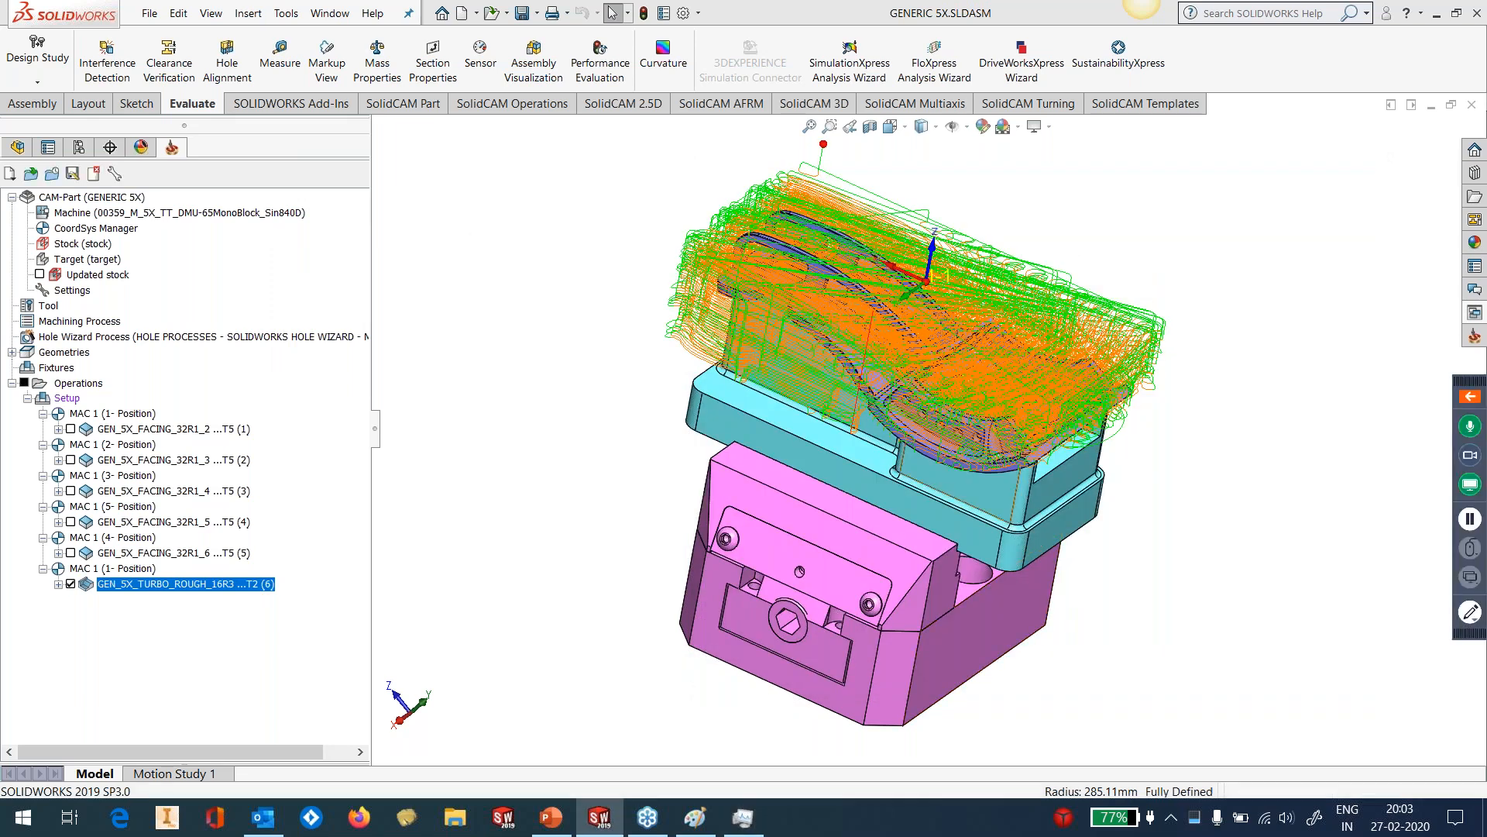
Examine the calculated roughing tool path from the side of the part, including how far down it cuts.
{"action": "middle_click_drag", "start_coordinate": [961, 503], "coordinate": [1033, 511]}
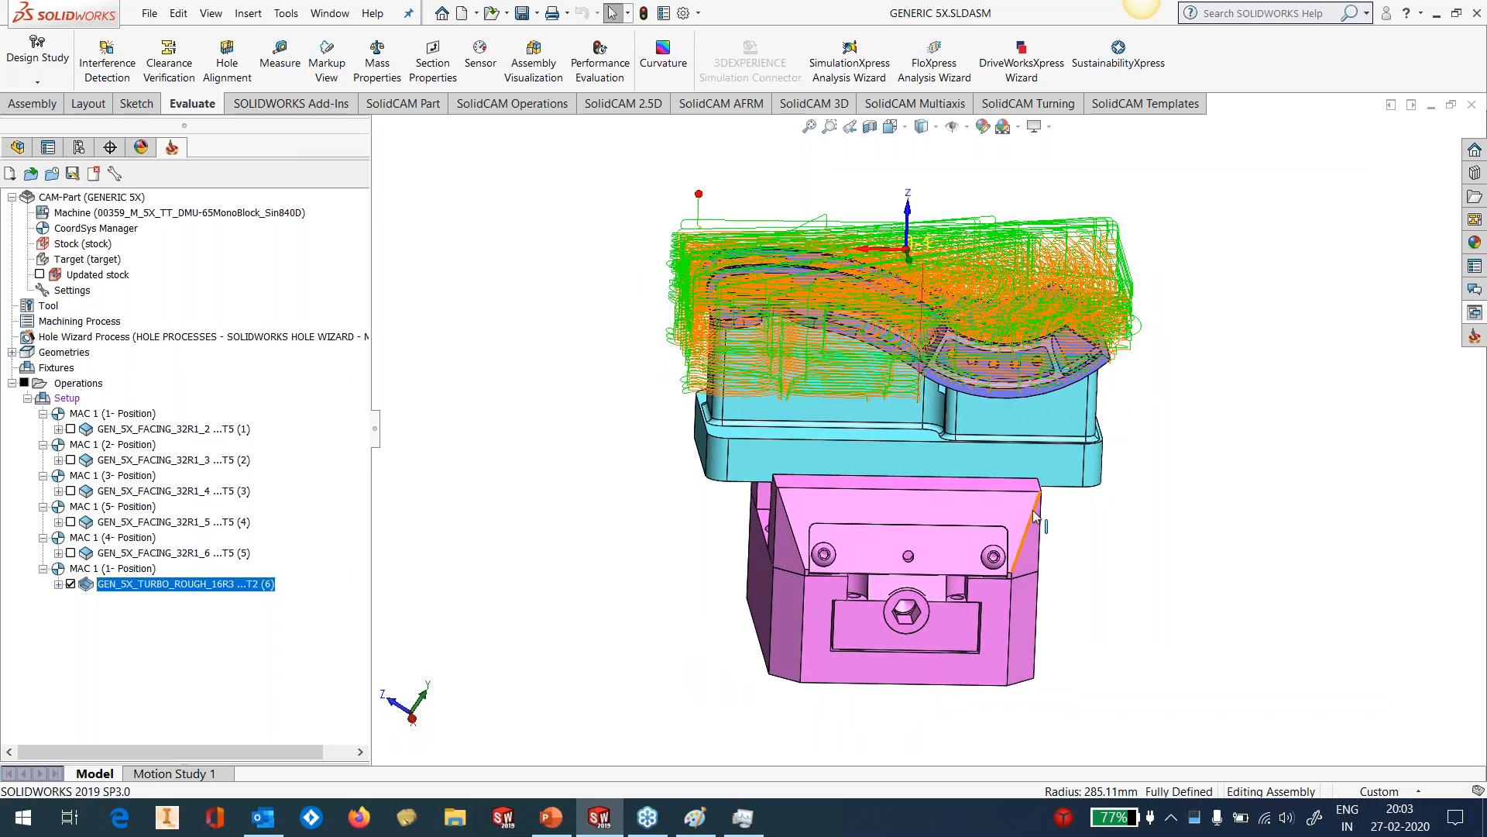
{"action": "key", "text": "space"}
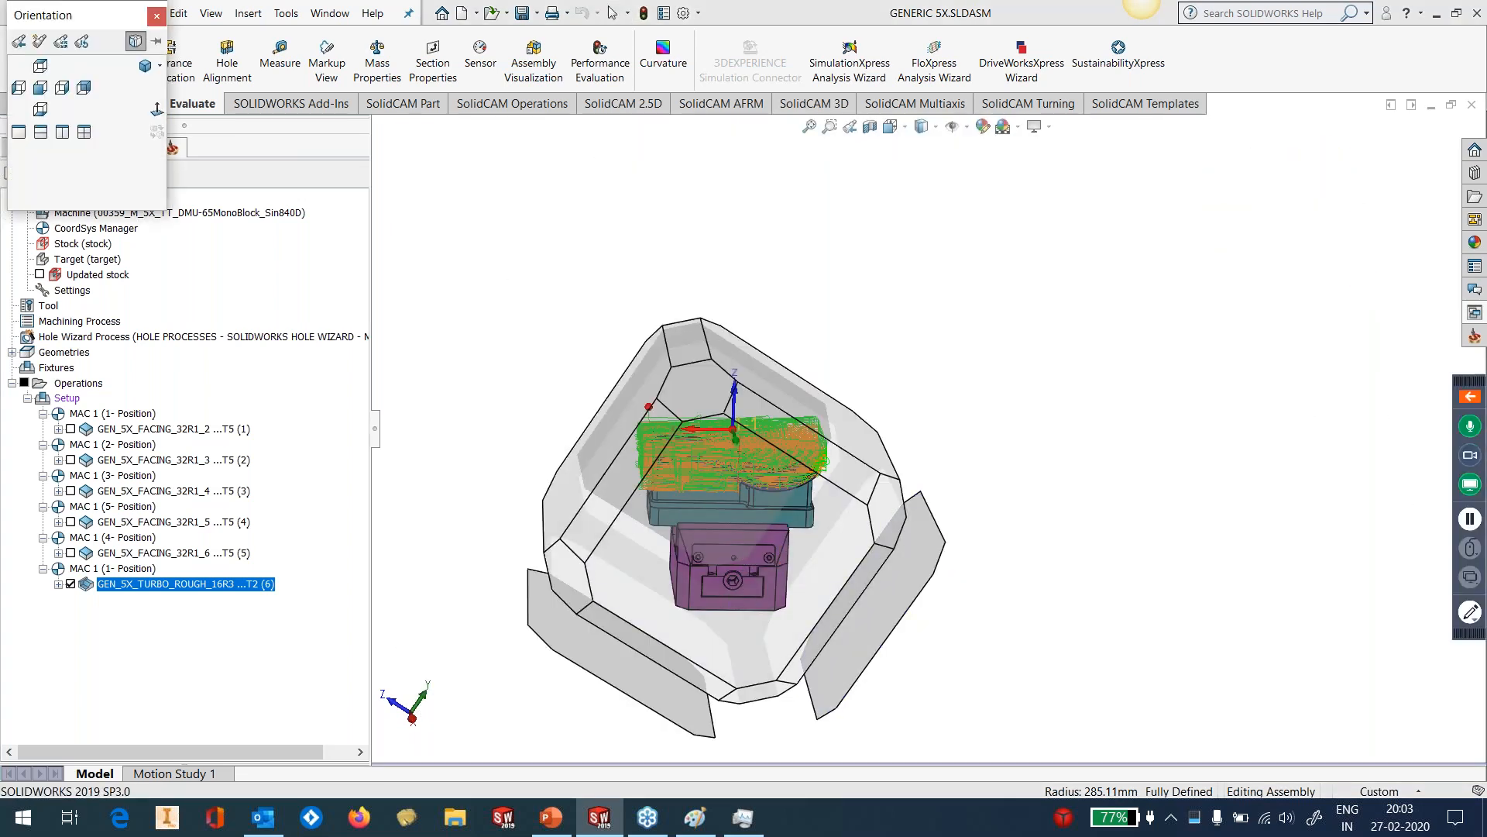
{"action": "left_click", "coordinate": [844, 567]}
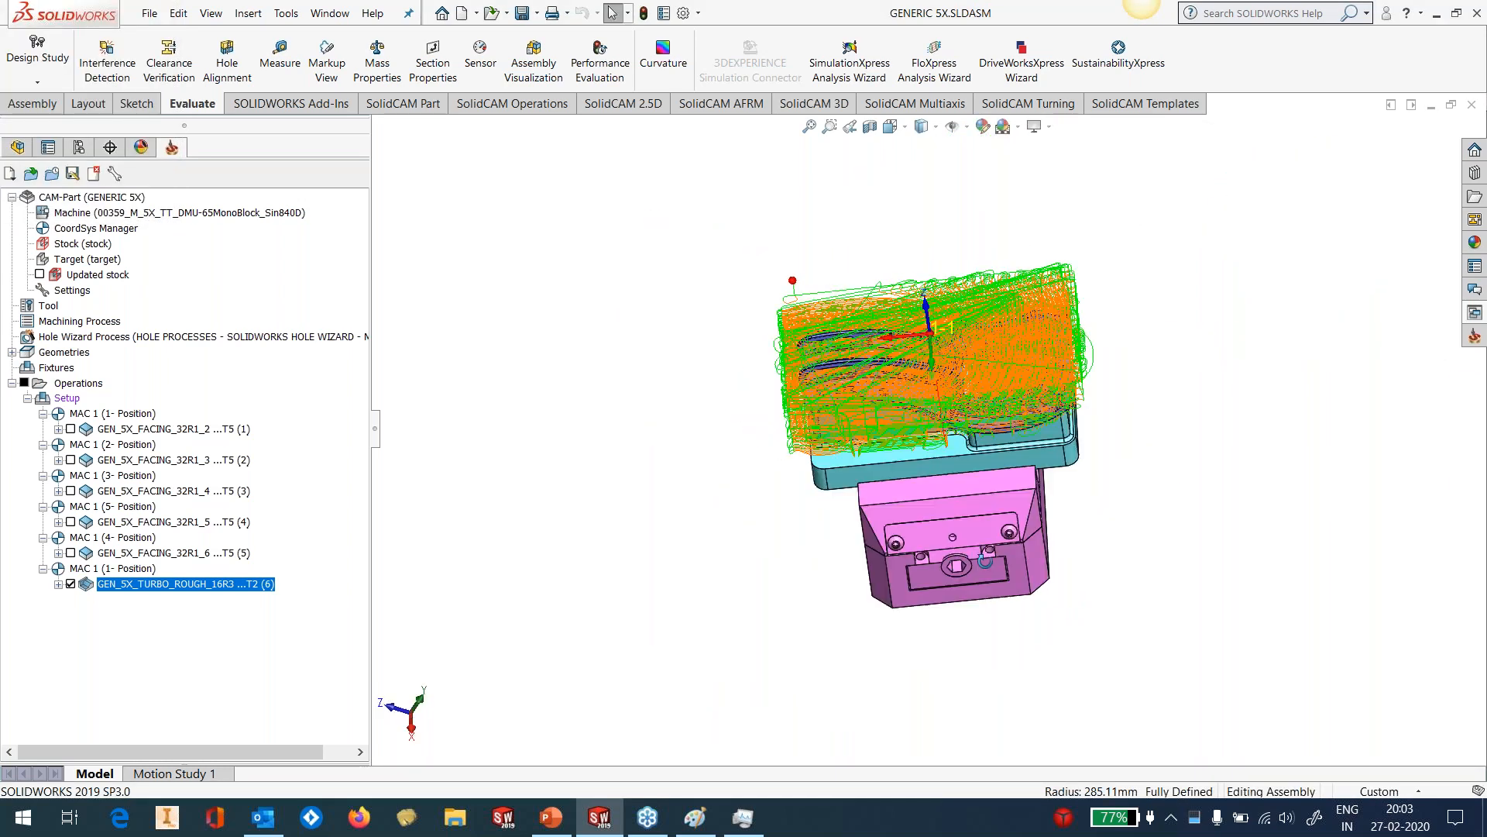
{"action": "scroll", "coordinate": [680, 417], "scroll_direction": "down", "scroll_amount": 10}
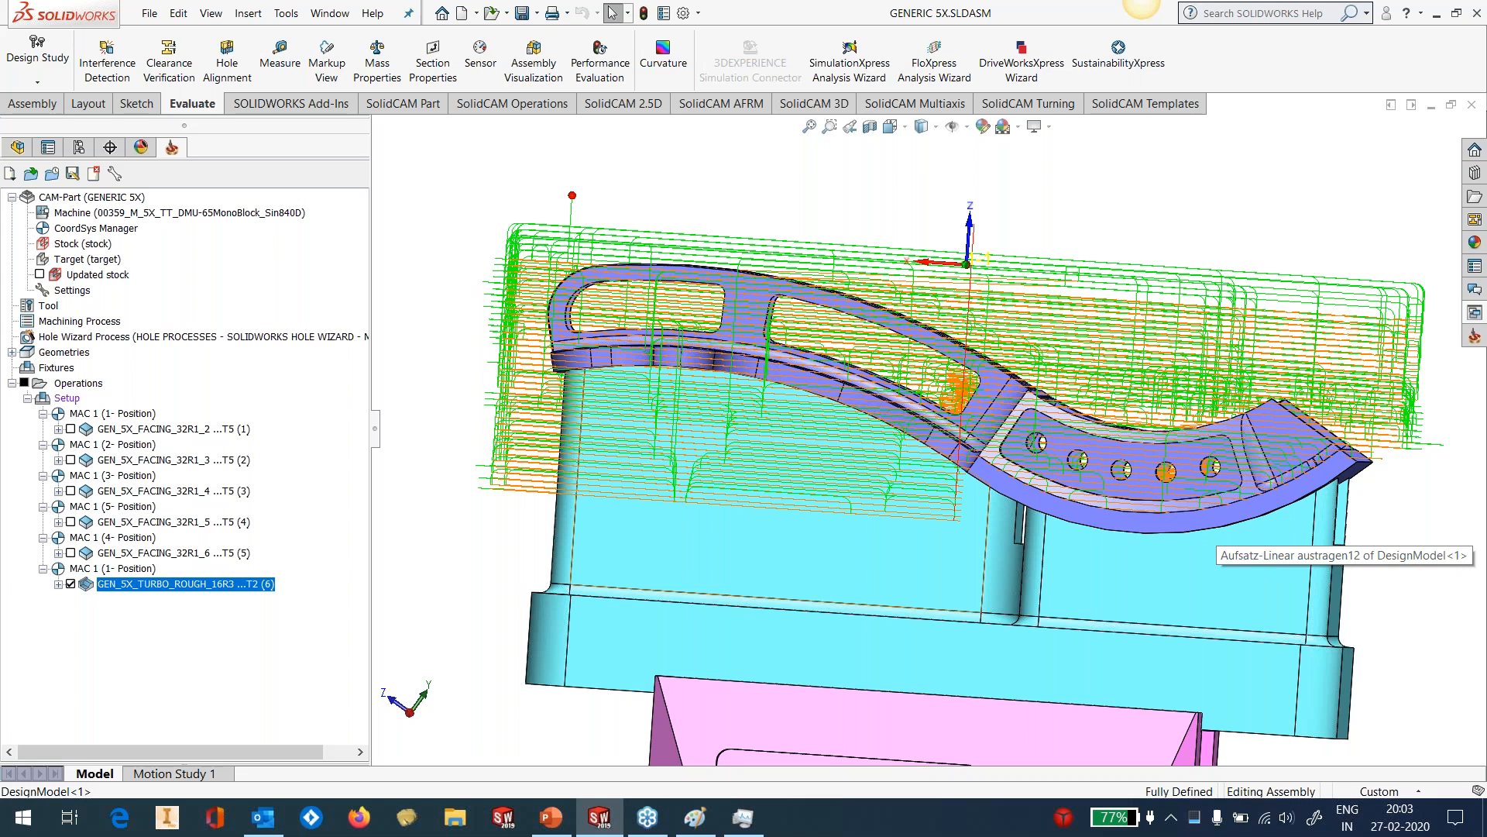
{"action": "middle_click_drag", "start_coordinate": [600, 429], "coordinate": [867, 415]}
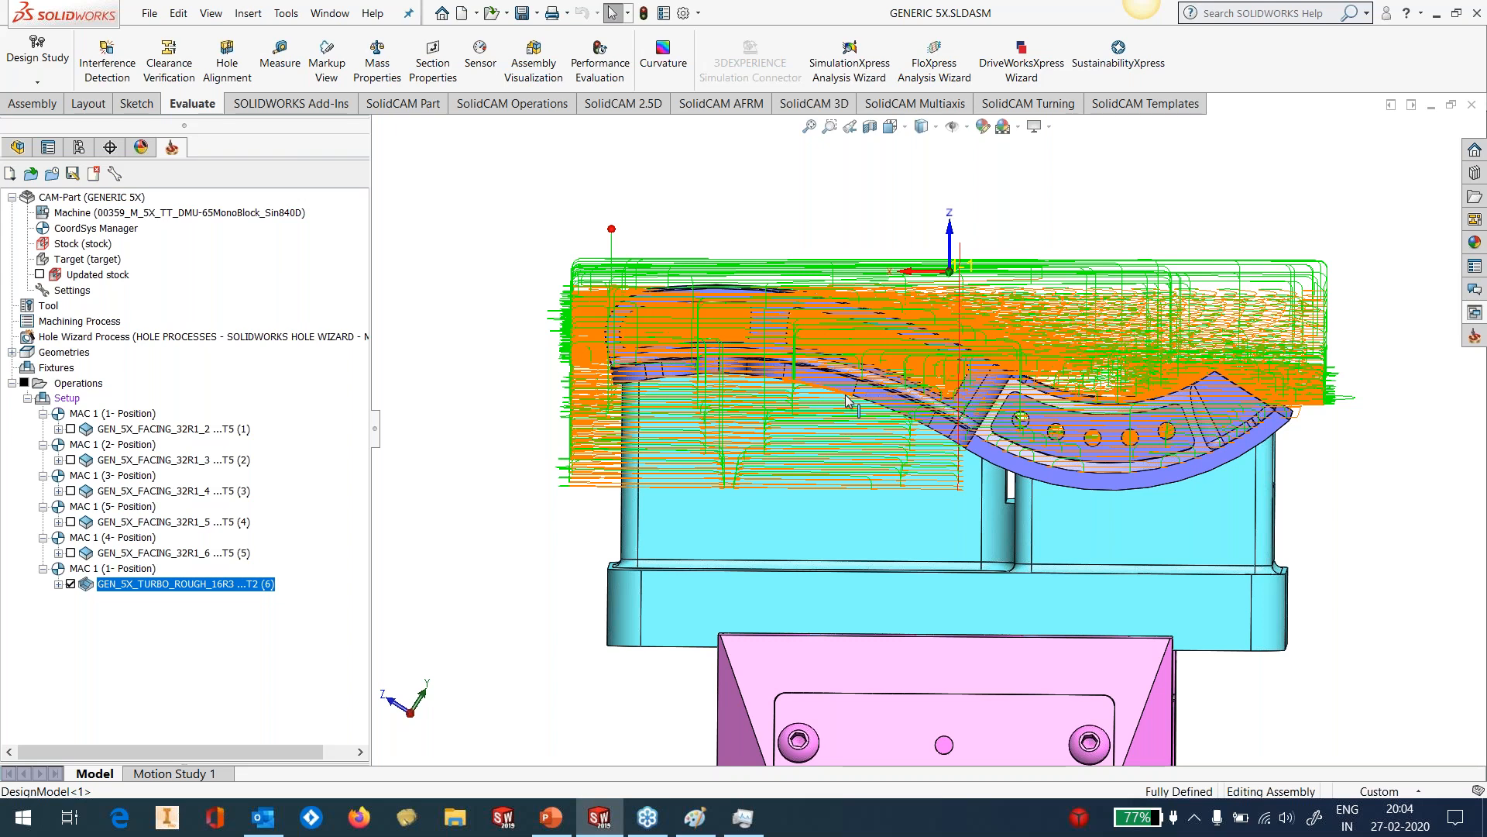
Enable Stock has undercuts in the roughing operation's stock settings, and save and close the operation.
{"action": "right_click", "coordinate": [231, 583]}
{"action": "left_click", "coordinate": [273, 197]}
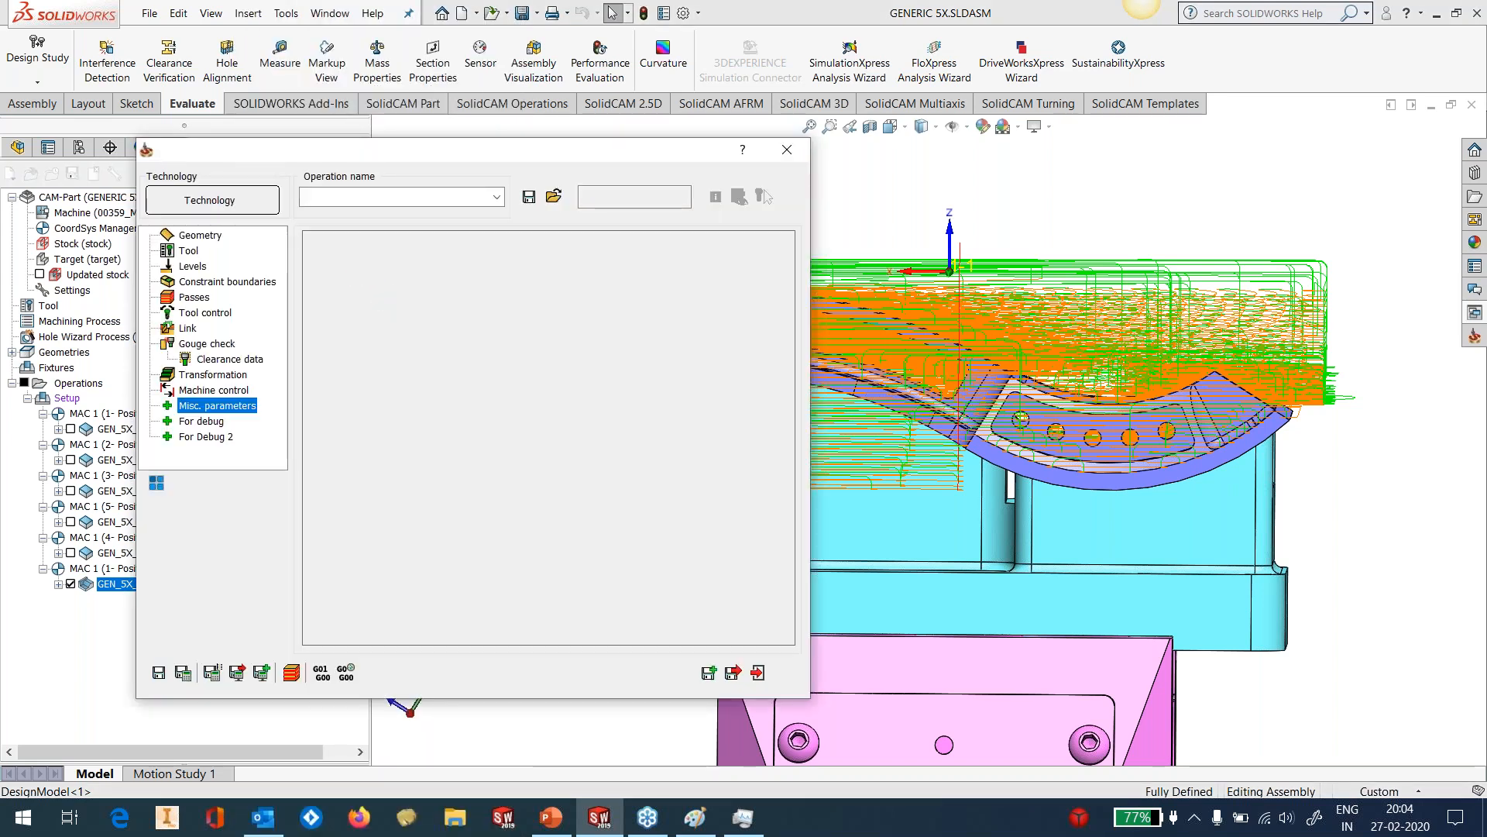
{"action": "left_click", "coordinate": [200, 235]}
{"action": "left_click", "coordinate": [378, 241]}
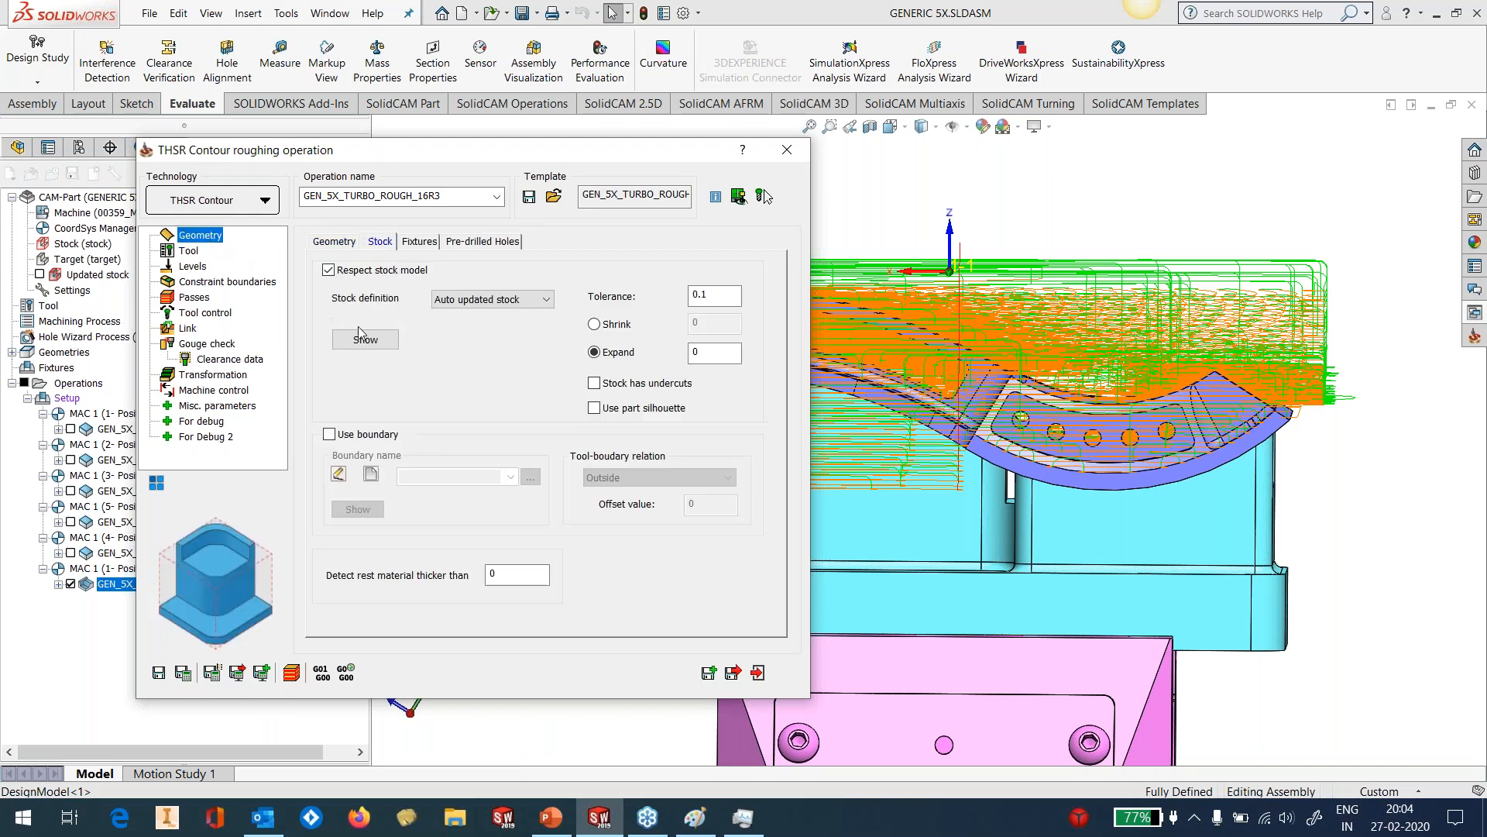
{"action": "left_click", "coordinate": [663, 388]}
{"action": "left_click", "coordinate": [159, 673]}
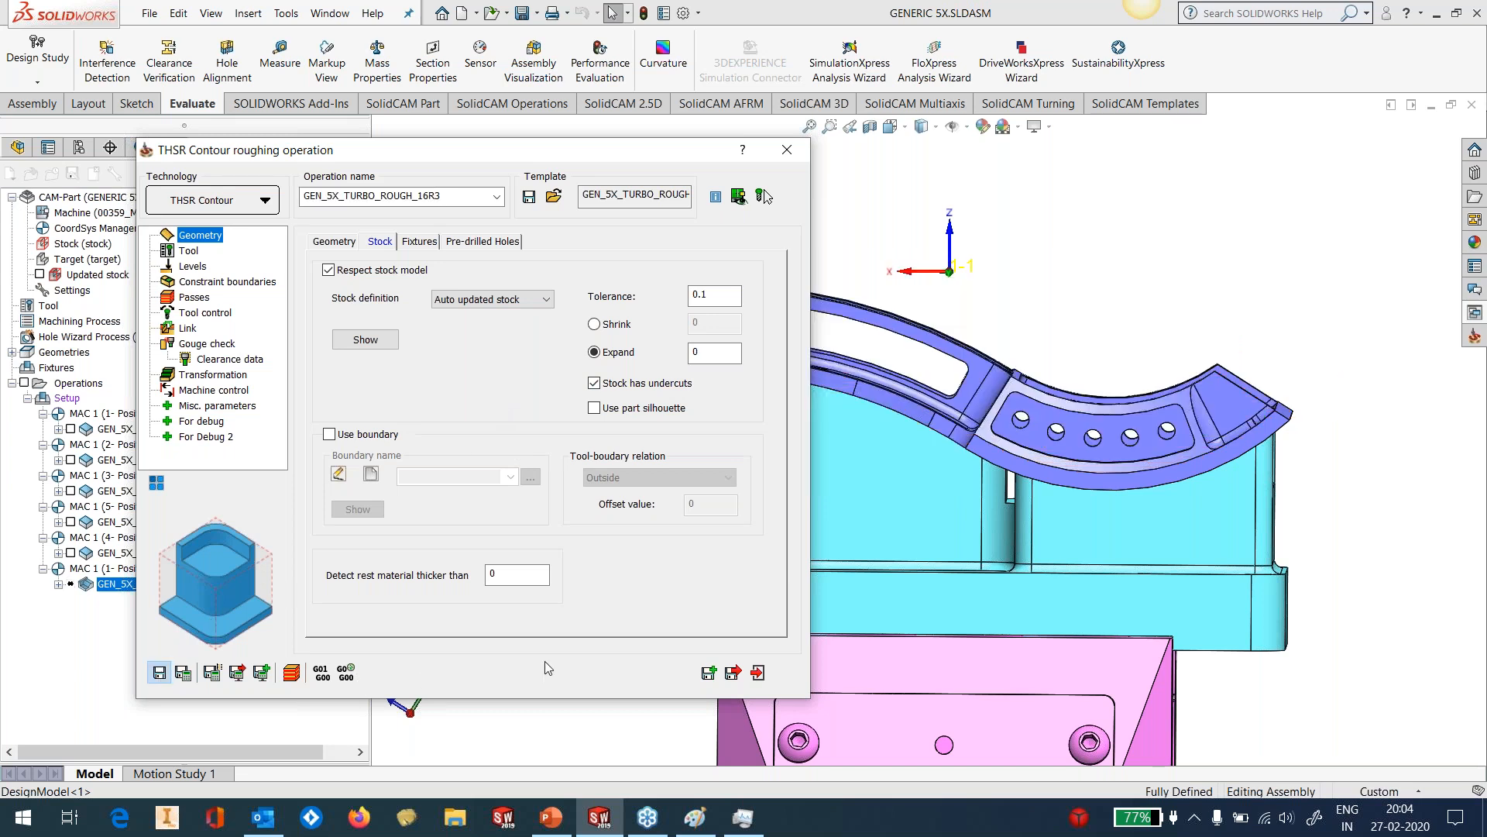
{"action": "left_click", "coordinate": [757, 673]}
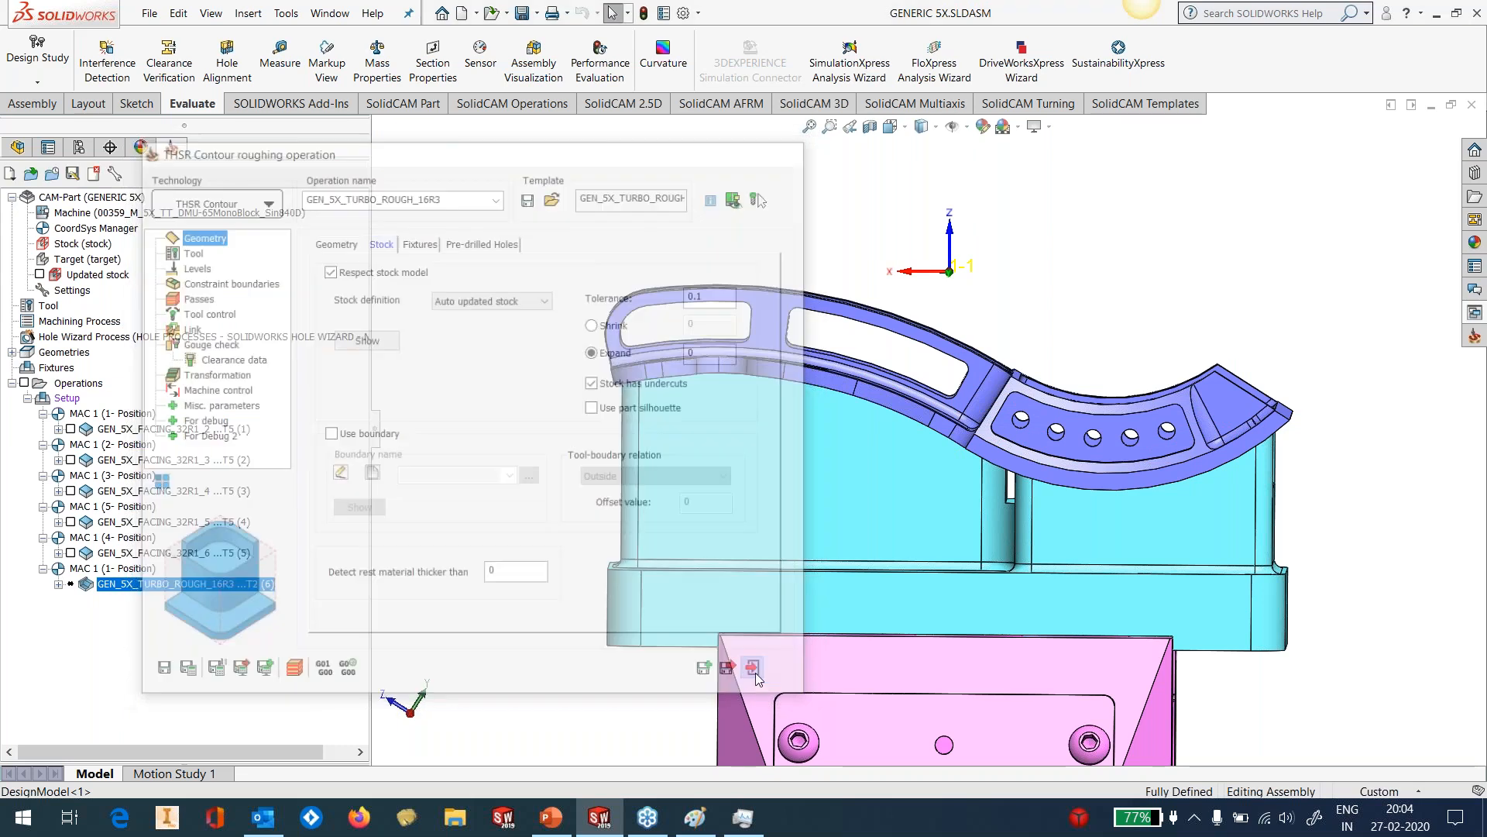
Recalculate the GEN_5X_TURBO_ROUGH_16R3 operation while checking the processor load in Task Manager.
{"action": "right_click", "coordinate": [155, 583]}
{"action": "left_click", "coordinate": [198, 253]}
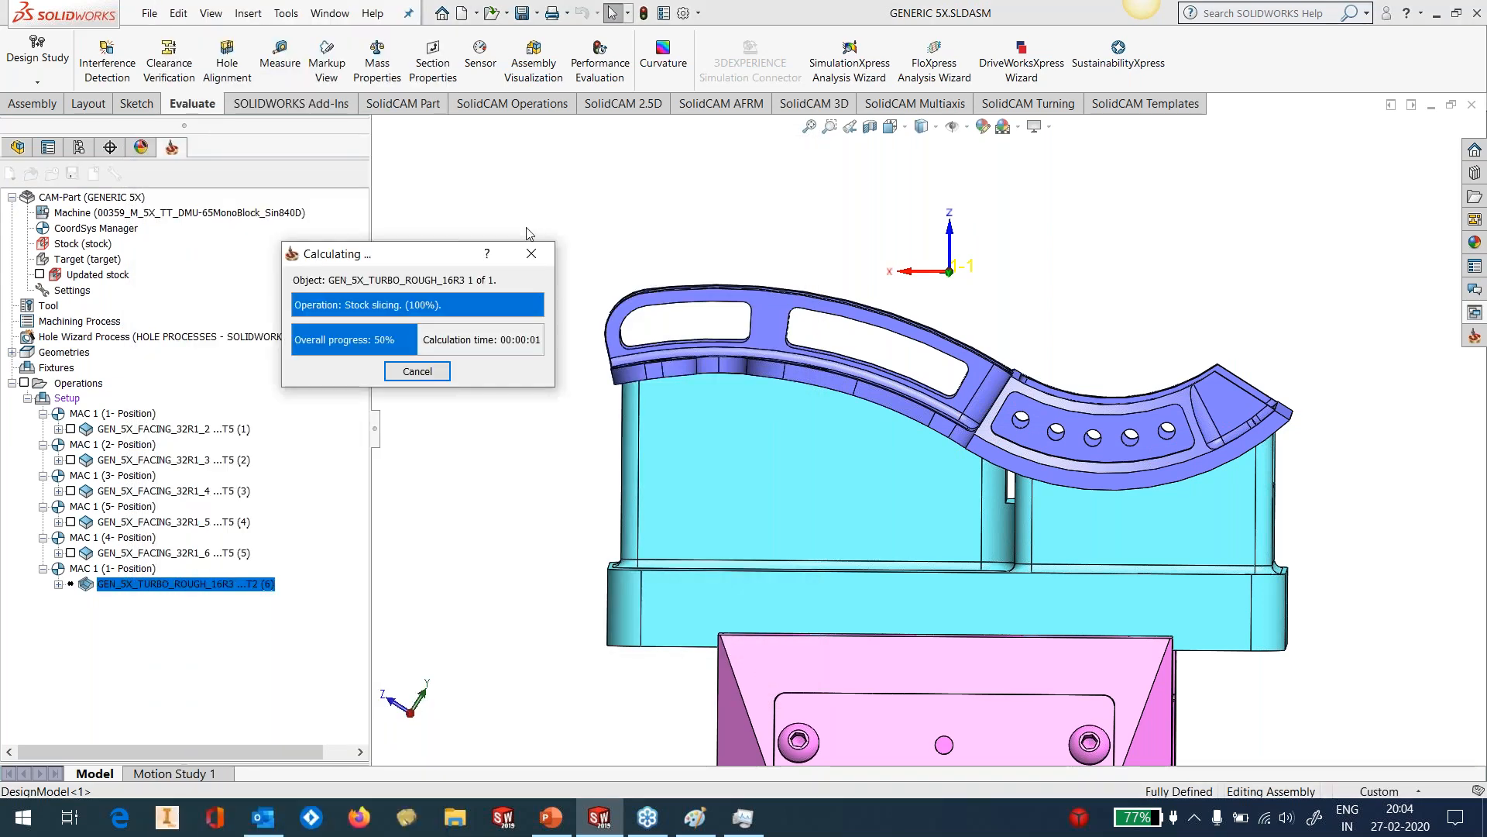
{"action": "left_click", "coordinate": [742, 821]}
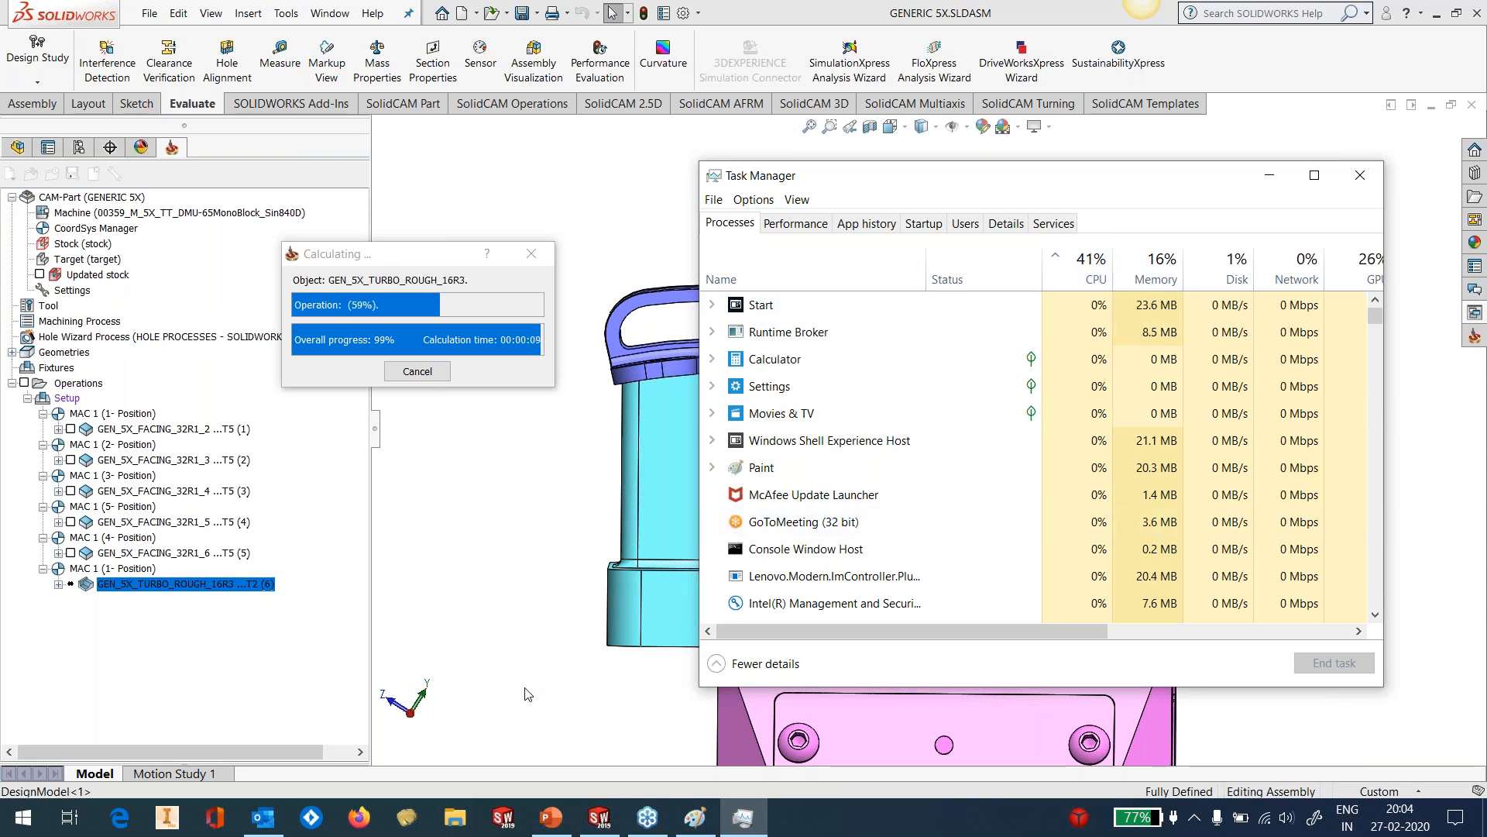
{"action": "left_click", "coordinate": [1270, 176]}
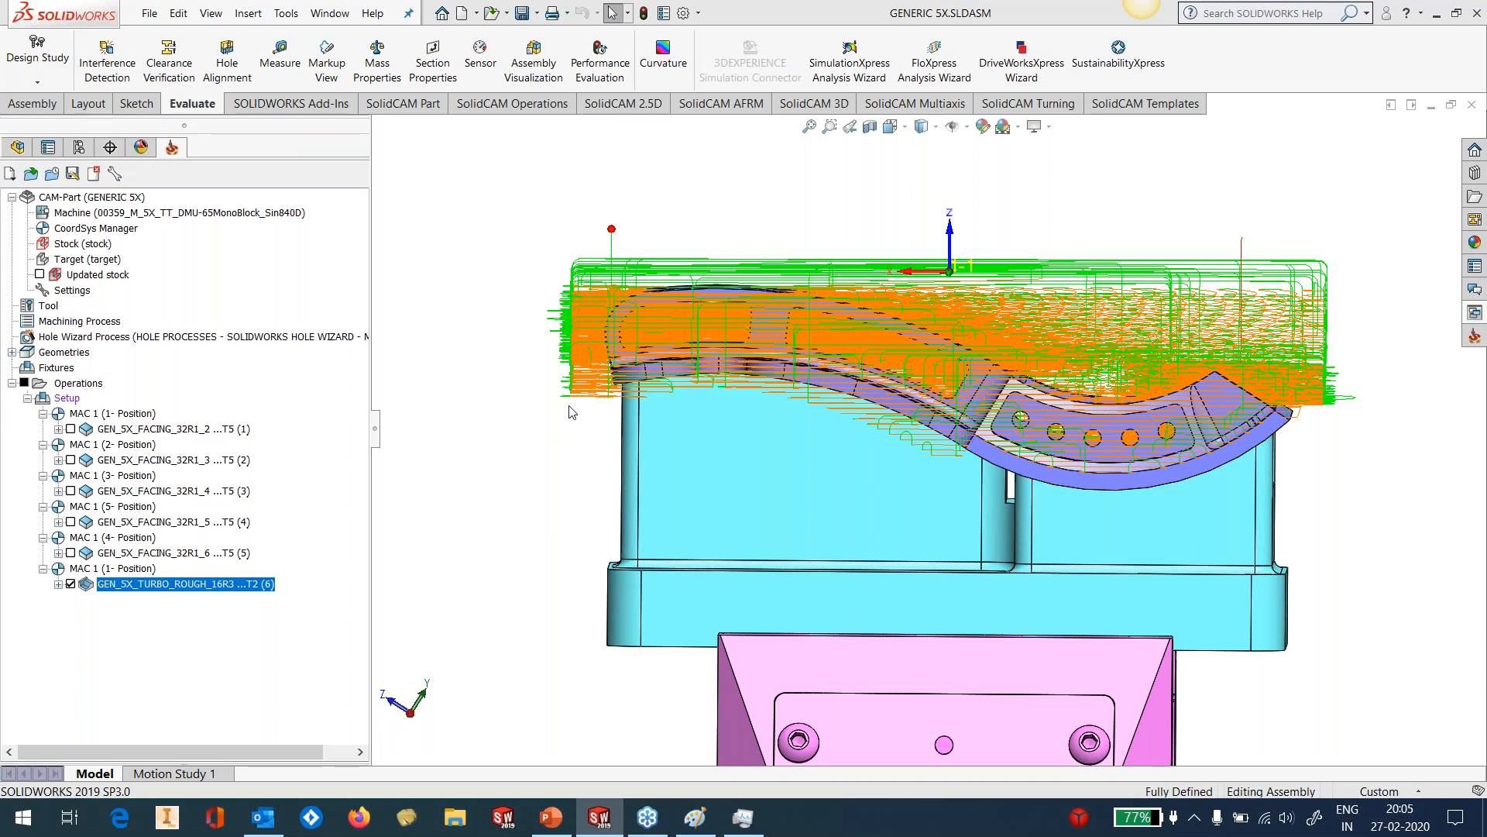
Inspect the recalculated roughing tool path from several sides of the part and hide it.
{"action": "middle_click_drag", "start_coordinate": [993, 427], "coordinate": [1000, 508]}
{"action": "middle_click_drag", "start_coordinate": [1013, 551], "coordinate": [1116, 436]}
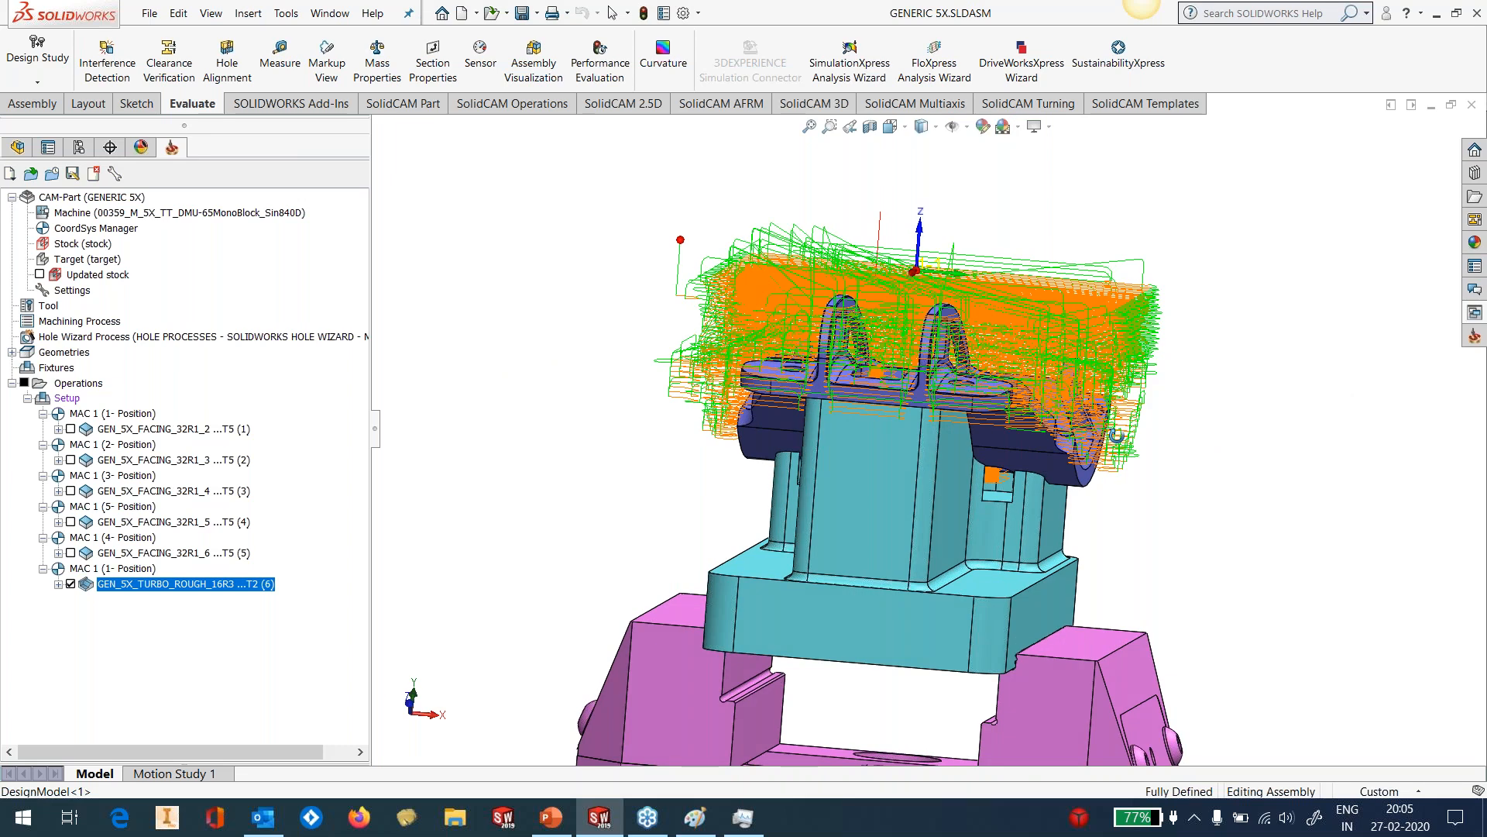
{"action": "middle_click_drag", "start_coordinate": [1116, 436], "coordinate": [1125, 443]}
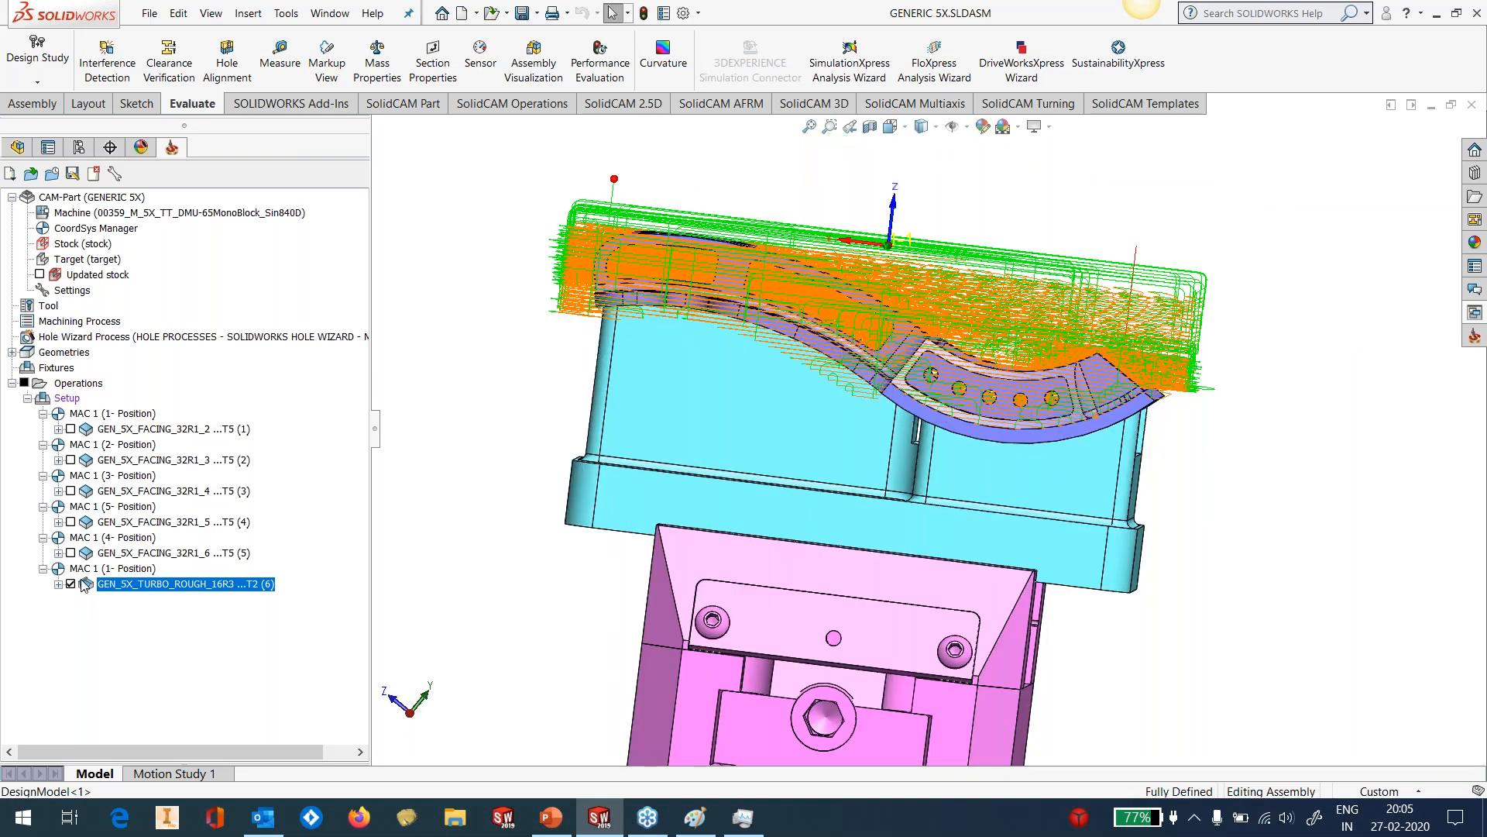
{"action": "left_click", "coordinate": [71, 584]}
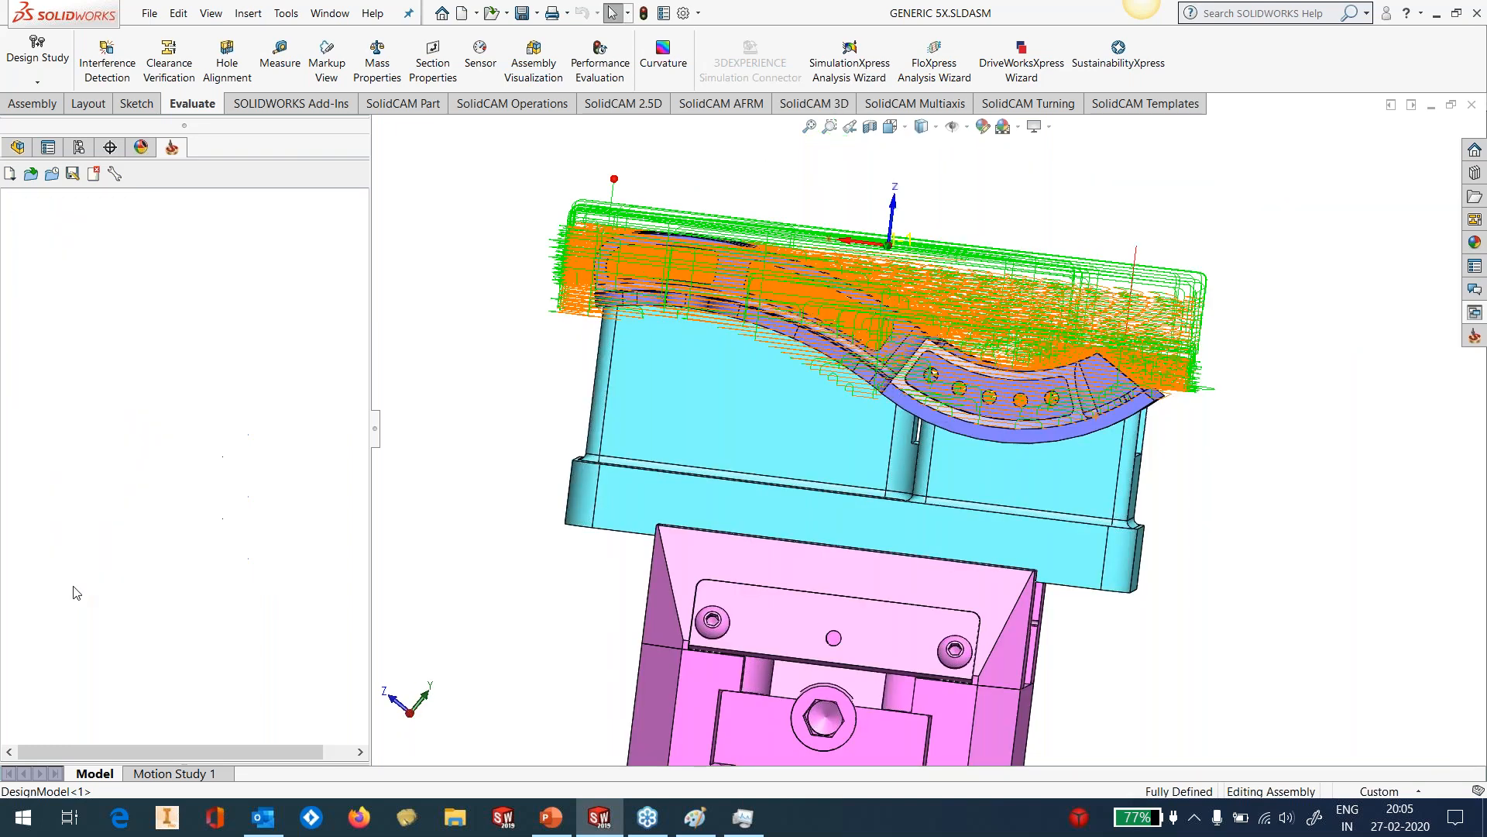
Examine the curved side pocket, its surrounding face and the holes at the end of the part.
{"action": "scroll", "coordinate": [922, 403], "scroll_direction": "down", "scroll_amount": 2}
{"action": "middle_click_drag", "start_coordinate": [962, 404], "coordinate": [965, 447]}
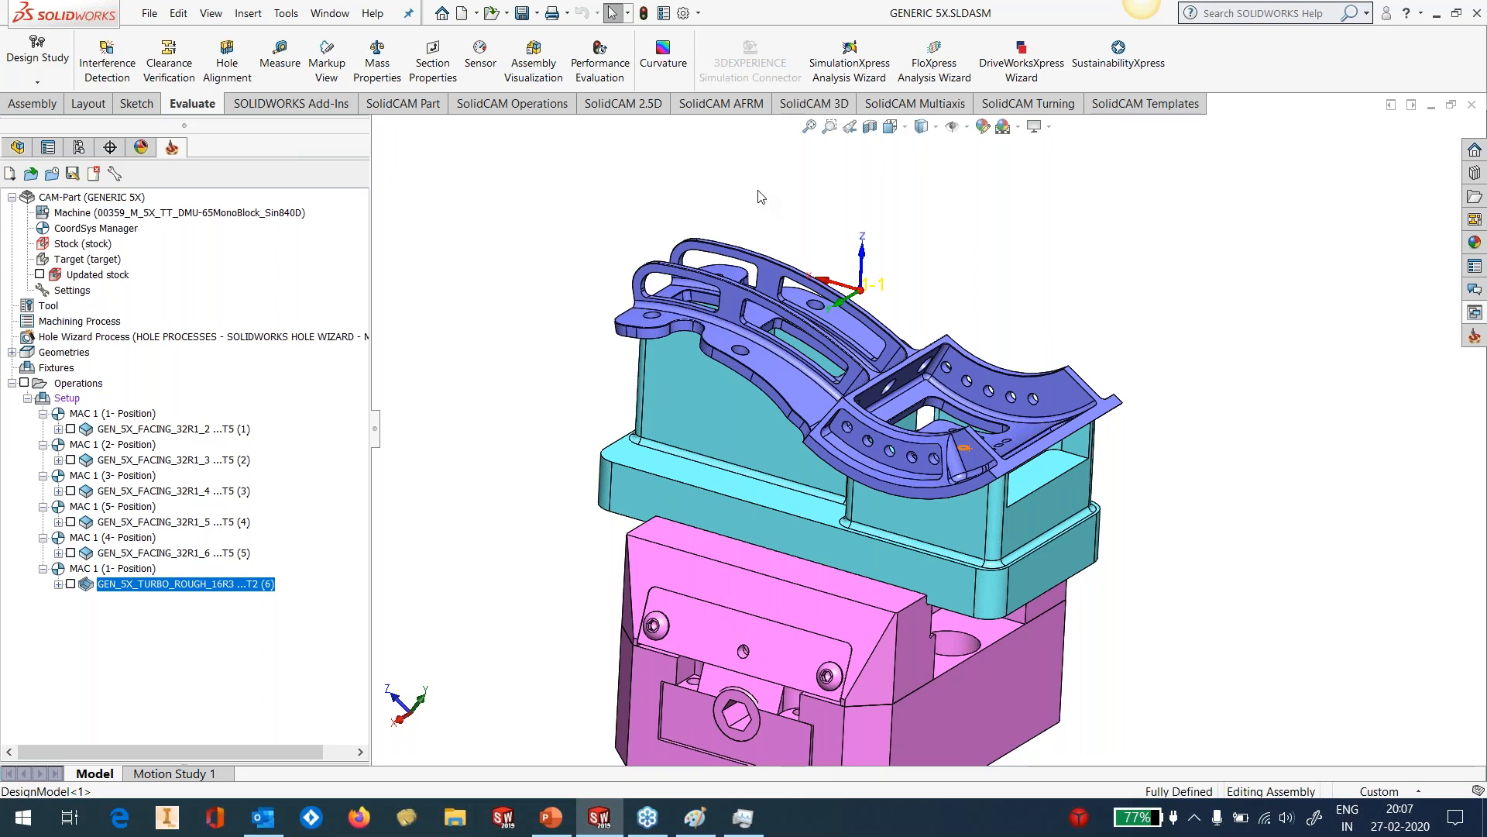
{"action": "scroll", "coordinate": [930, 389], "scroll_direction": "up", "scroll_amount": 2}
{"action": "scroll", "coordinate": [914, 458], "scroll_direction": "down", "scroll_amount": 2}
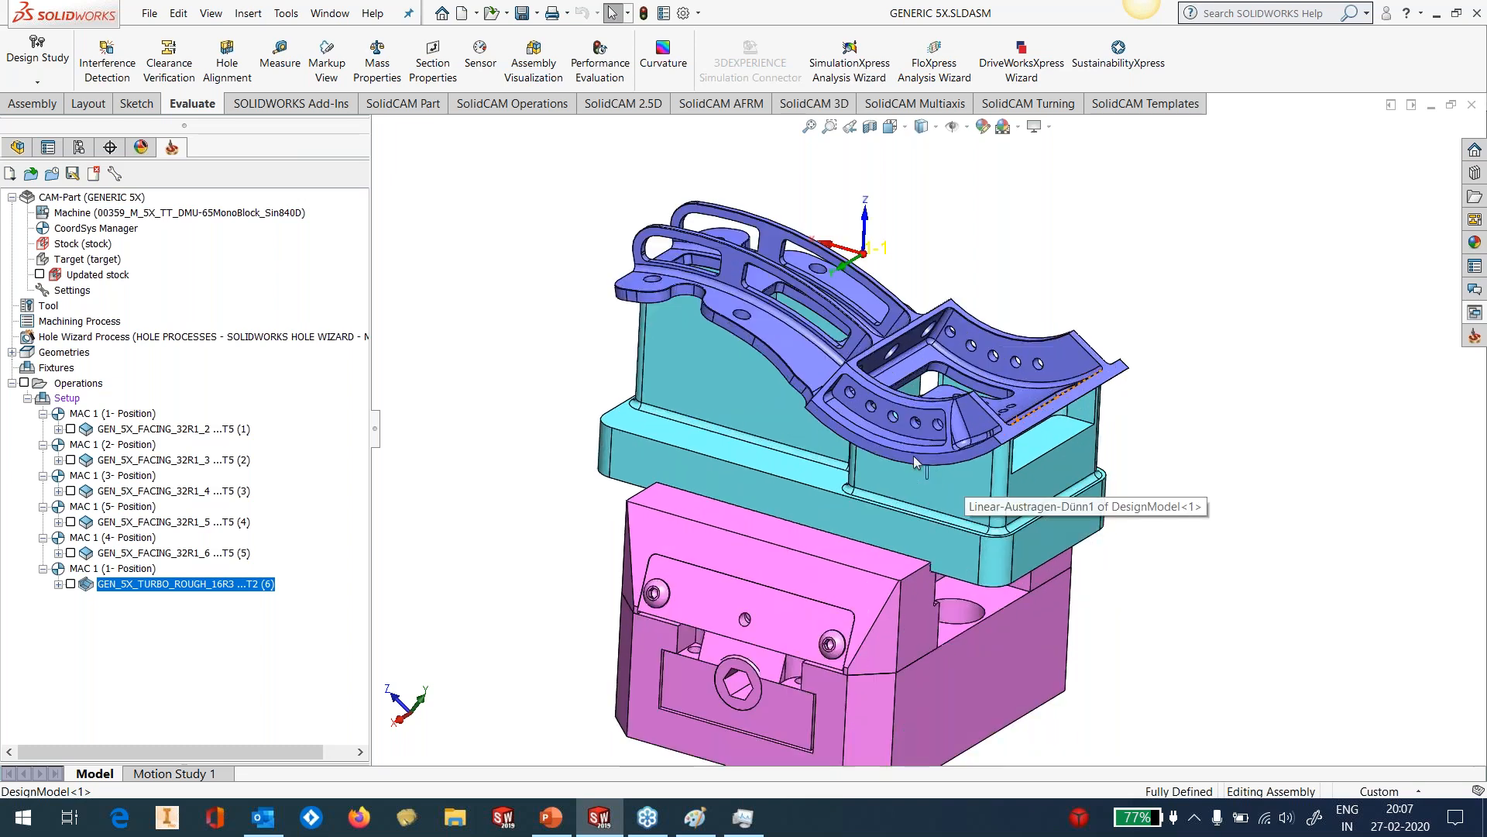
{"action": "scroll", "coordinate": [913, 455], "scroll_direction": "down", "scroll_amount": 4}
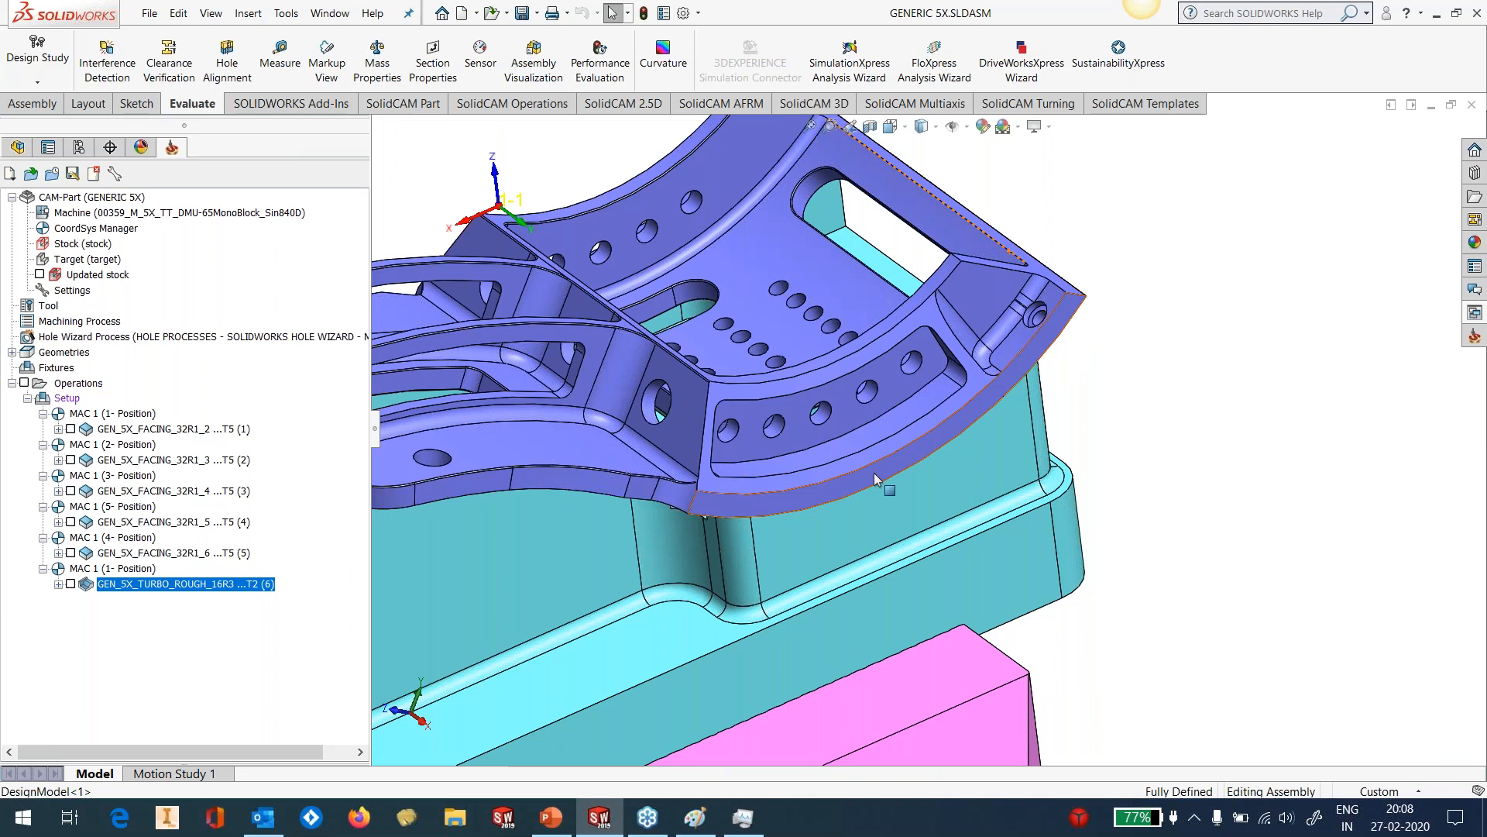
{"action": "scroll", "coordinate": [863, 476], "scroll_direction": "down", "scroll_amount": 3}
{"action": "left_click", "coordinate": [829, 453]}
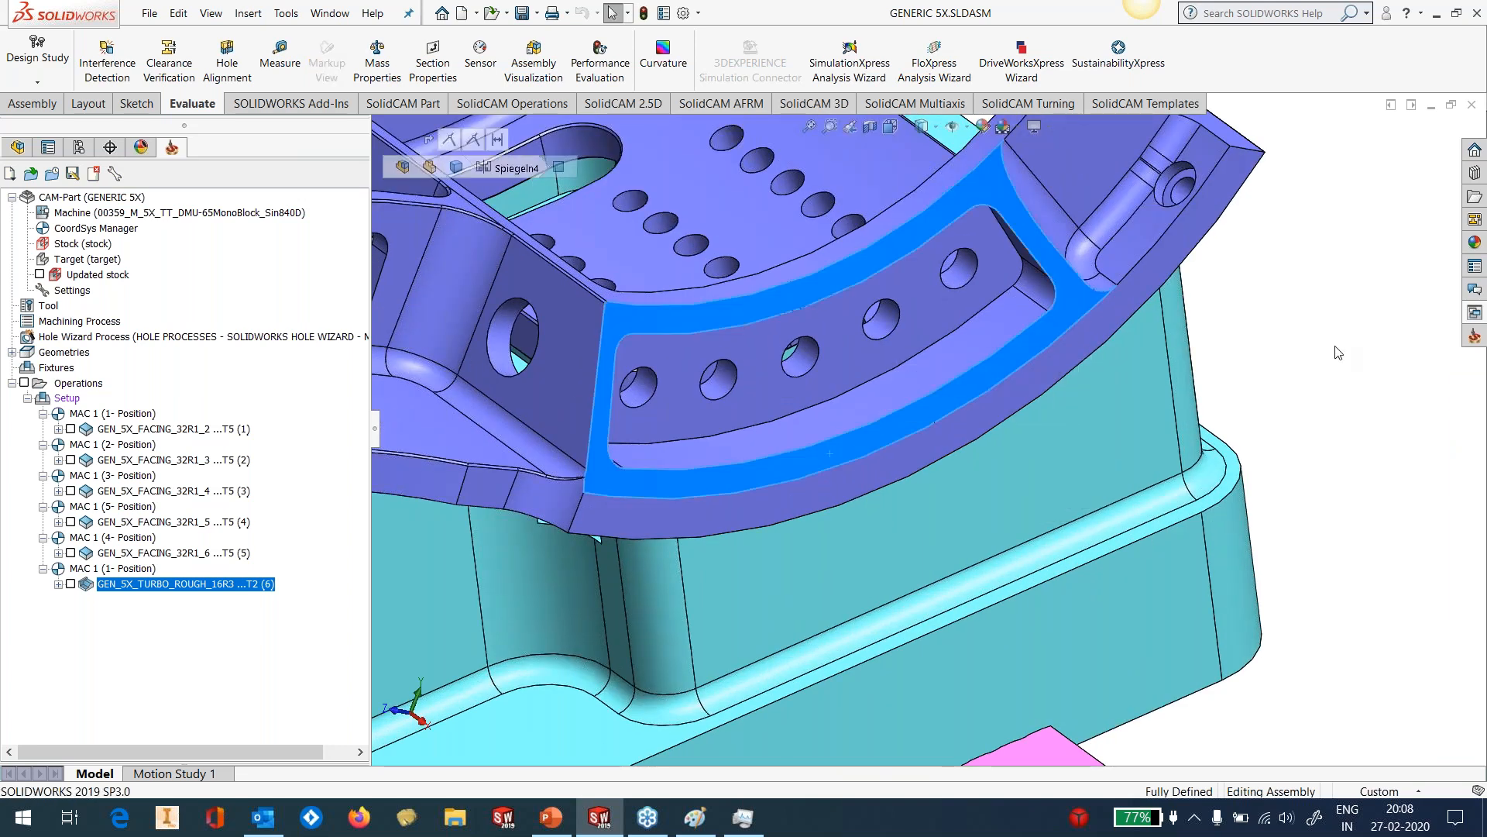
{"action": "scroll", "coordinate": [929, 403], "scroll_direction": "up", "scroll_amount": 3}
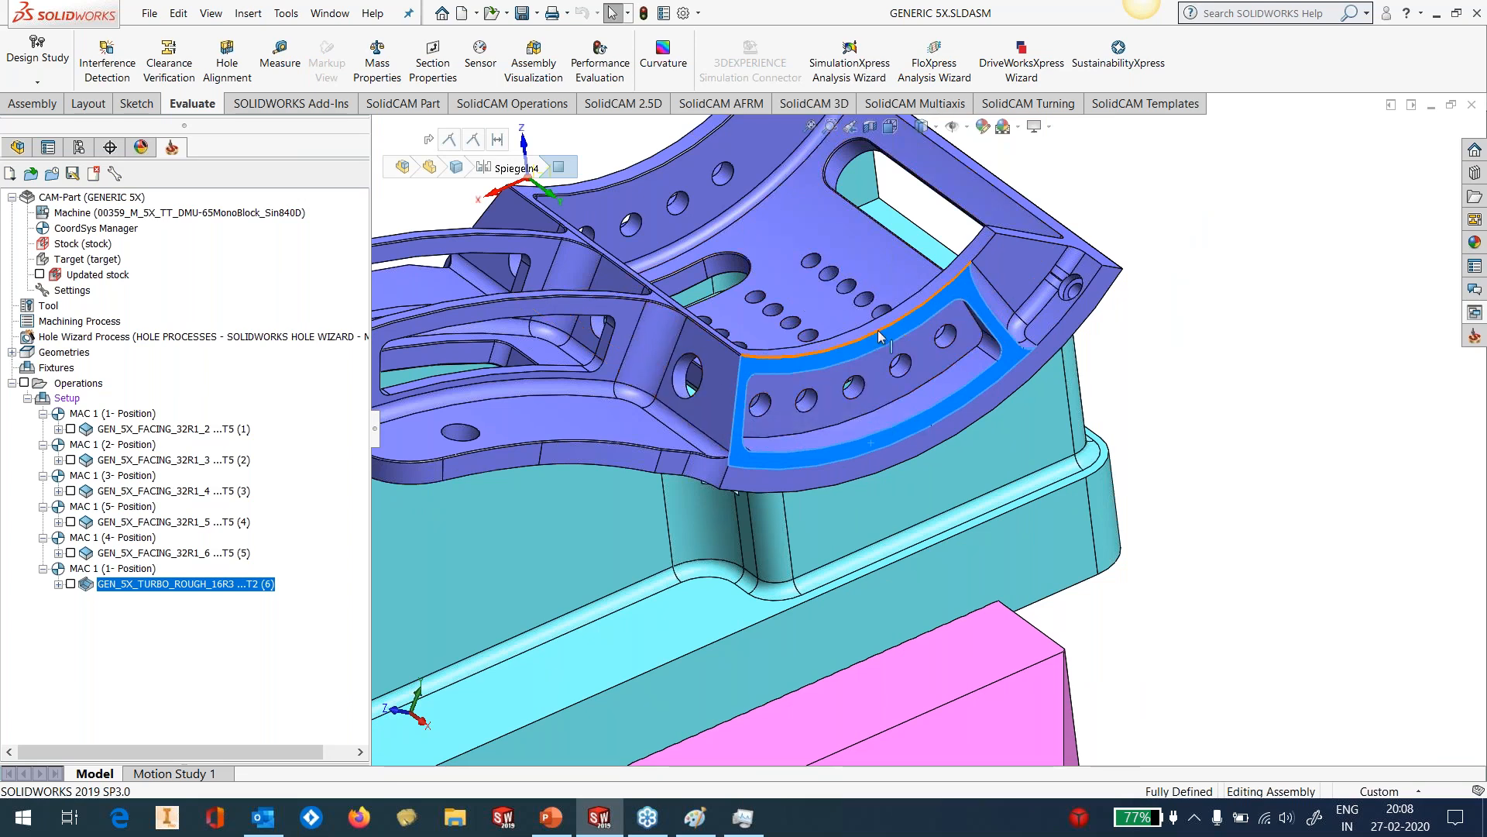
{"action": "scroll", "coordinate": [878, 336], "scroll_direction": "up", "scroll_amount": 2}
{"action": "left_click", "coordinate": [1063, 223]}
{"action": "scroll", "coordinate": [804, 422], "scroll_direction": "down", "scroll_amount": 2}
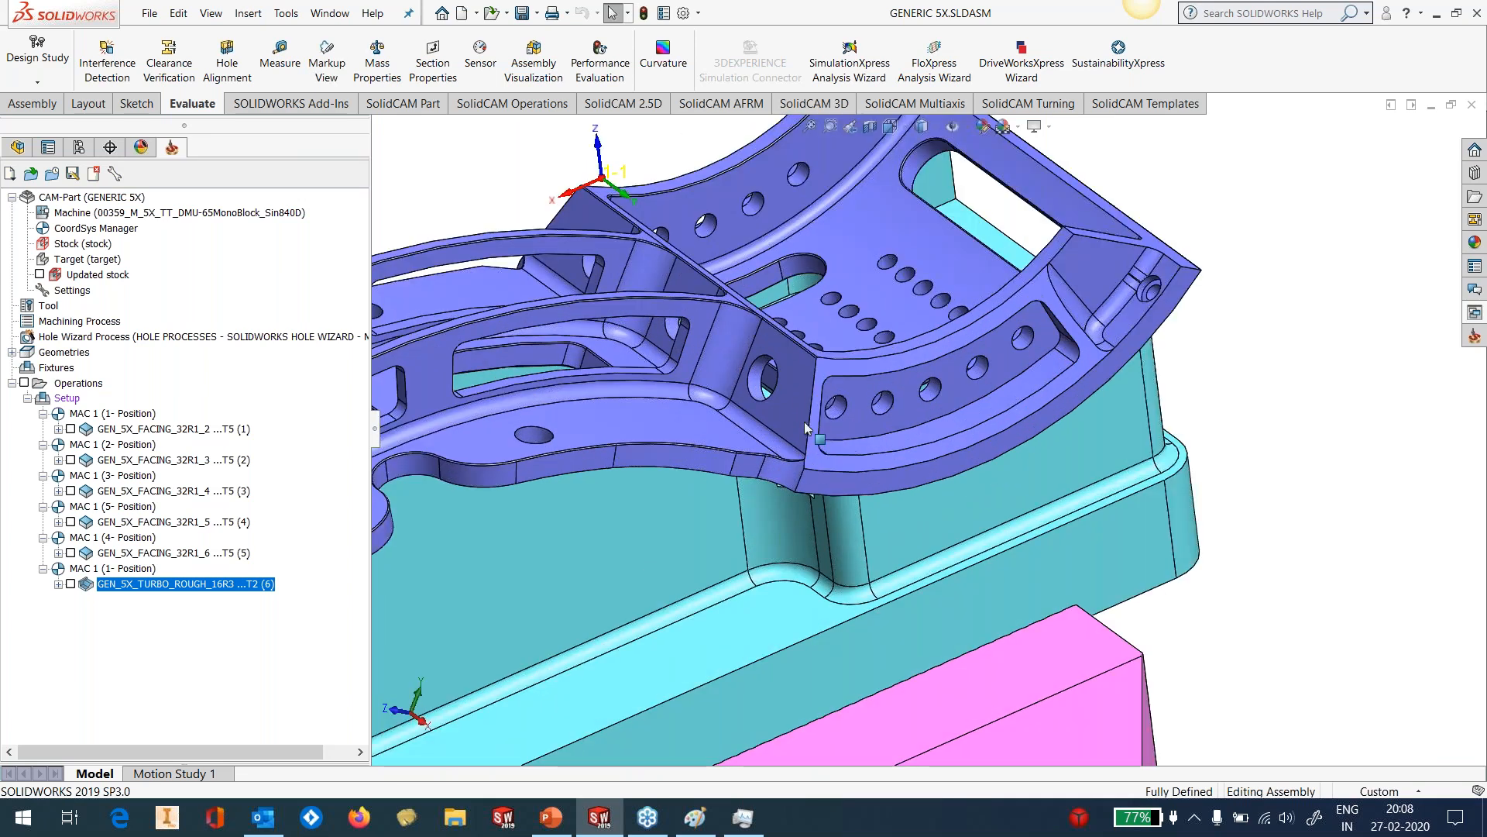
{"action": "scroll", "coordinate": [805, 422], "scroll_direction": "down", "scroll_amount": 2}
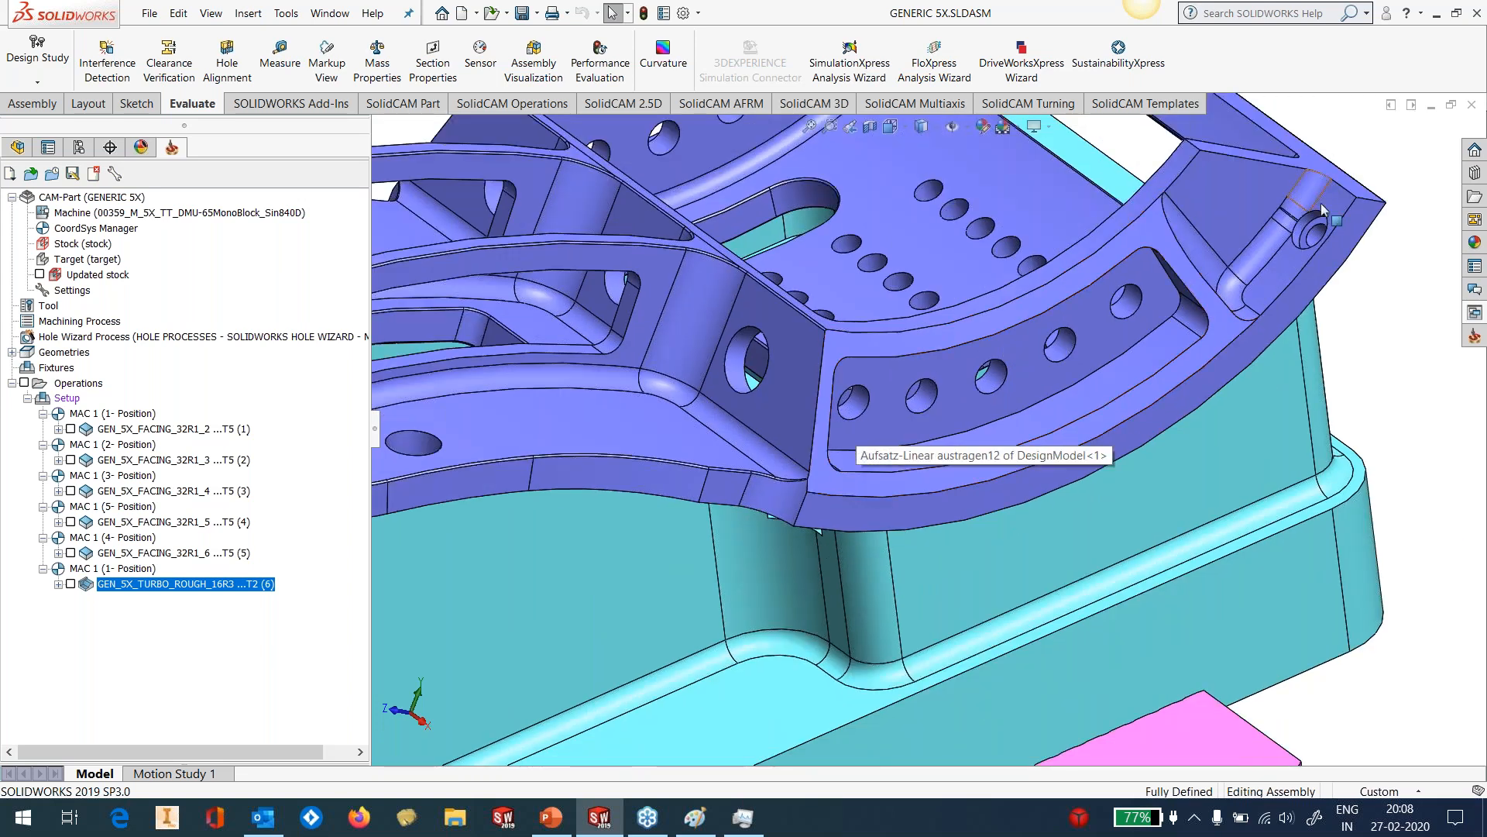
Add the Swarf machining template GEN_5X_SIDE_SWARF after the turbo roughing, accepting MAC 1 (1- Position) as its coordinate system.
{"action": "left_click", "coordinate": [1474, 335]}
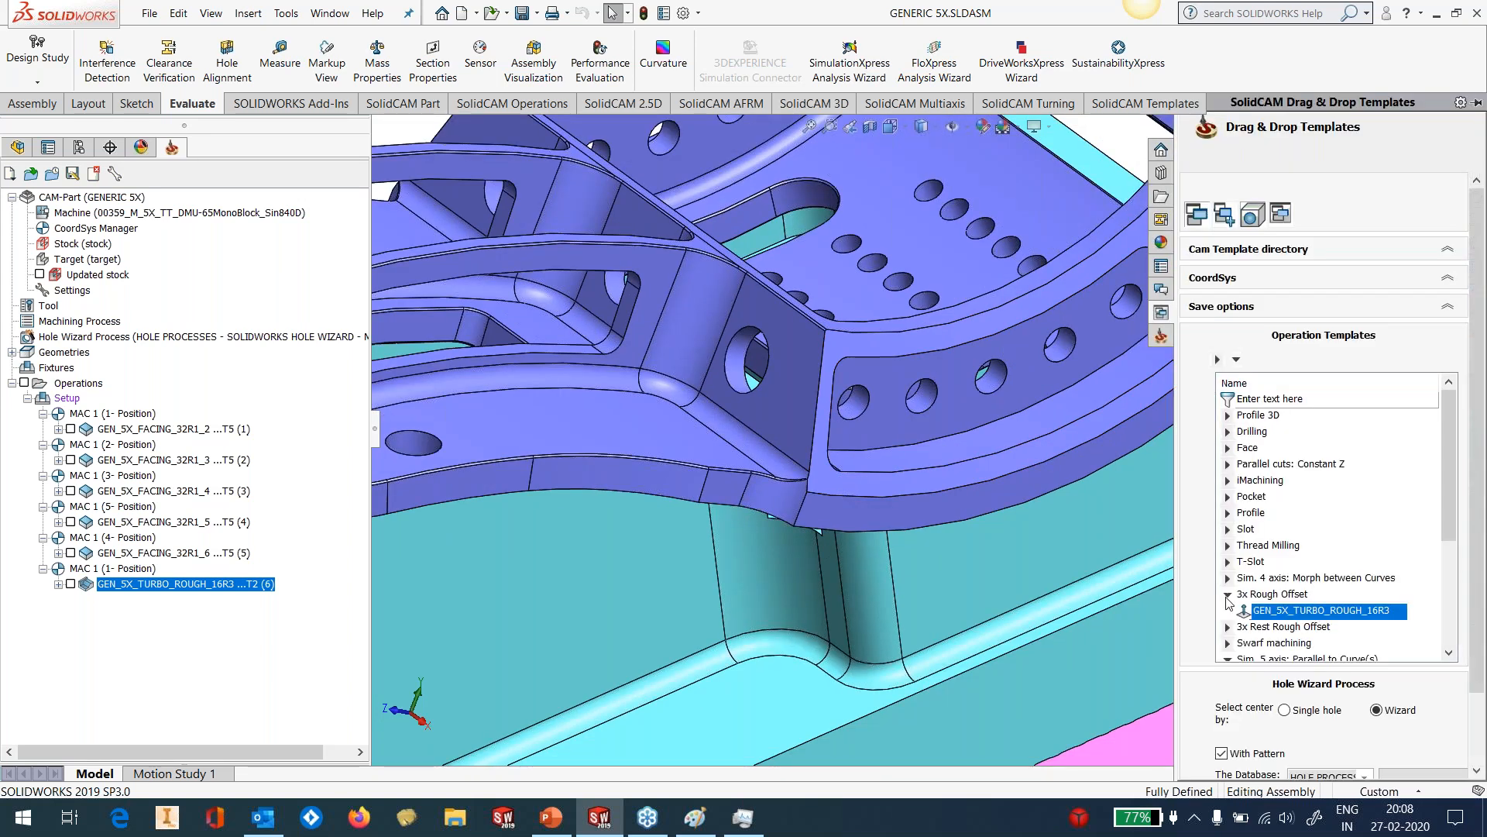
{"action": "left_click", "coordinate": [1228, 595]}
{"action": "scroll", "coordinate": [1235, 577], "scroll_direction": "down", "scroll_amount": 2}
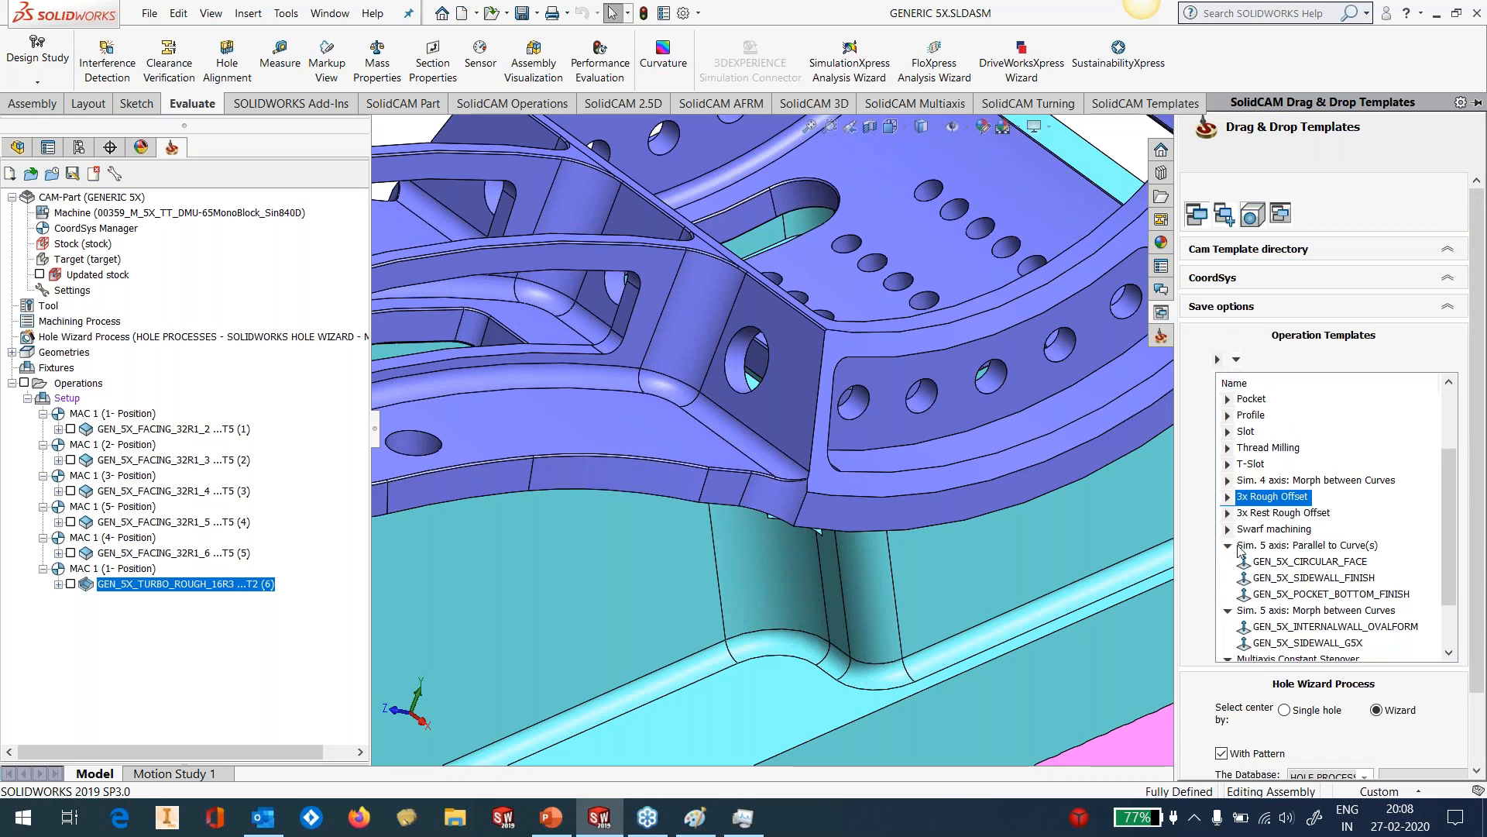
{"action": "left_click", "coordinate": [1228, 529]}
{"action": "scroll", "coordinate": [1302, 569], "scroll_direction": "down", "scroll_amount": 3}
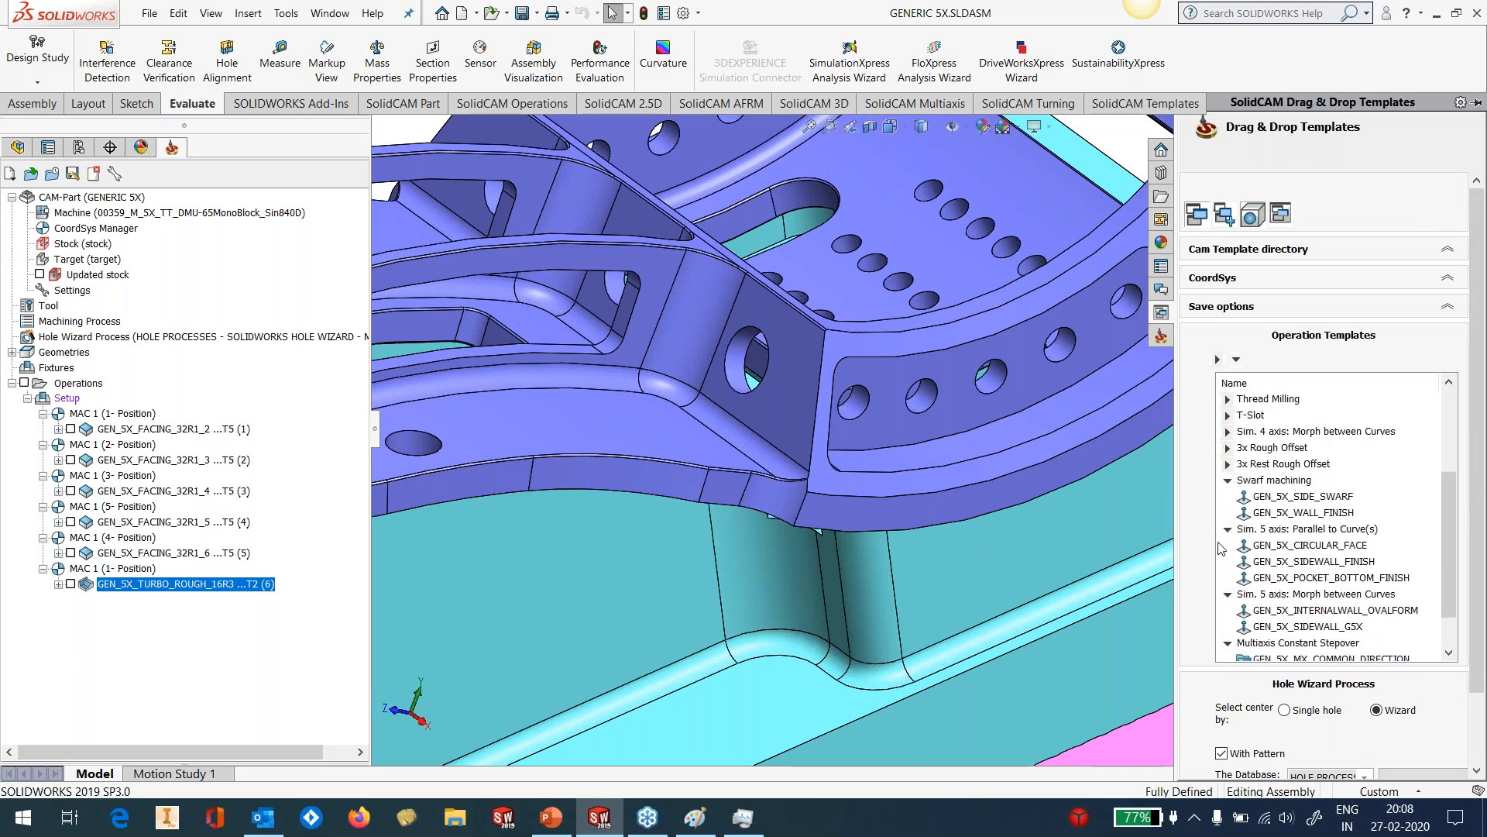
{"action": "left_click", "coordinate": [1306, 496]}
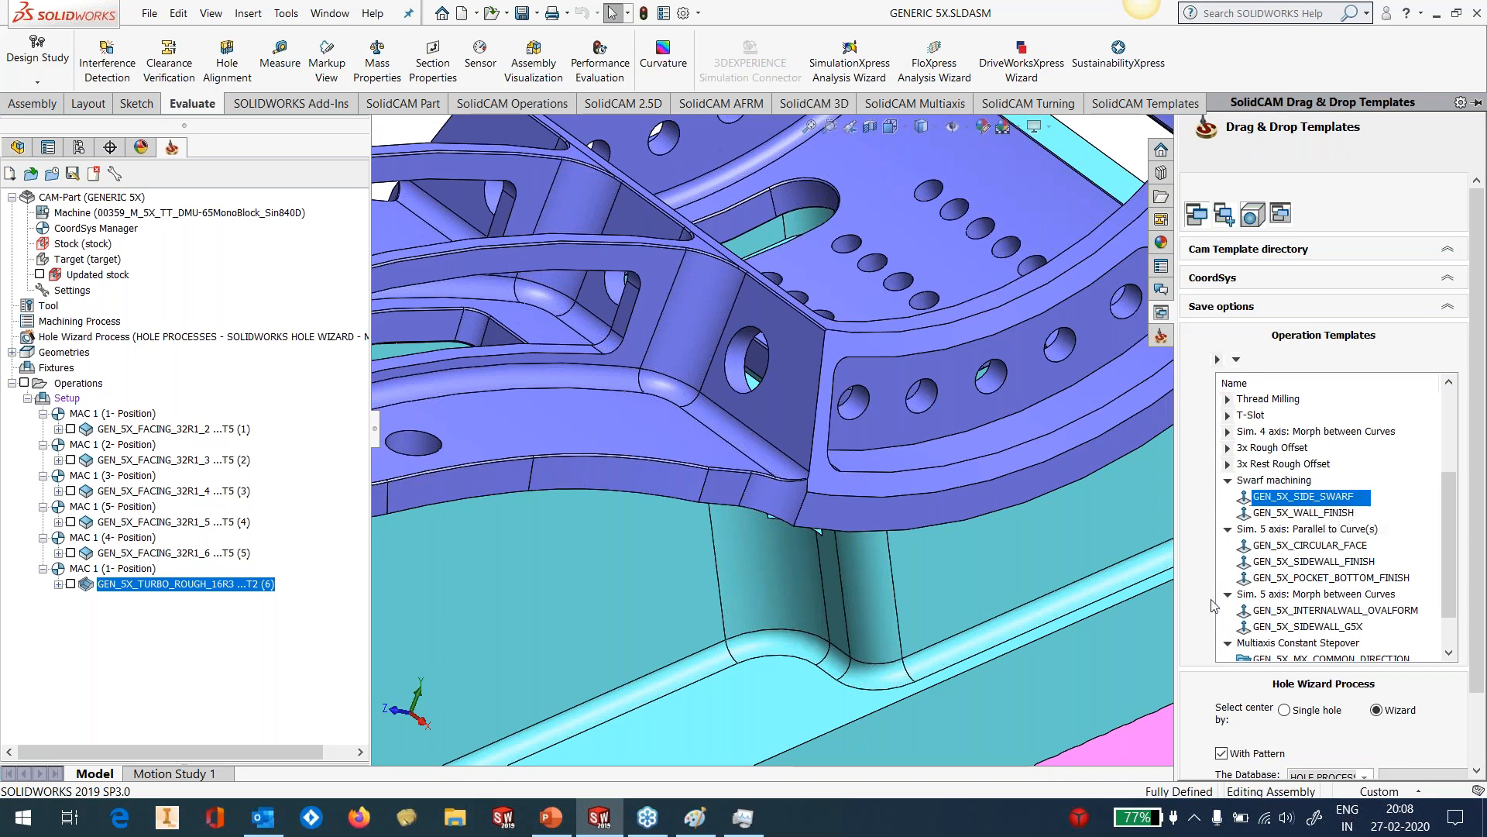
{"action": "left_click_drag", "start_coordinate": [1287, 502], "coordinate": [581, 585]}
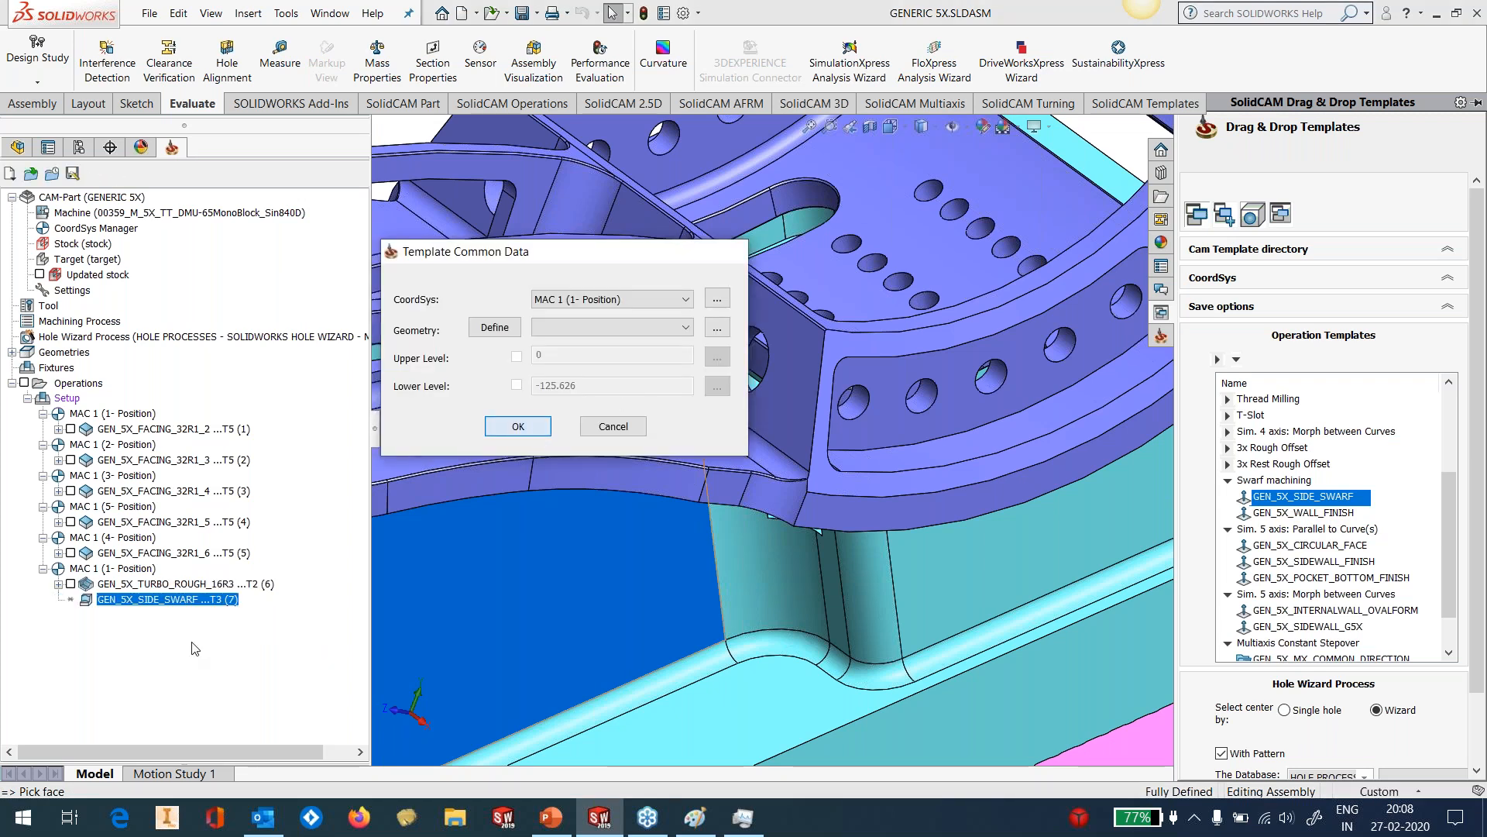
{"action": "key", "text": "Return"}
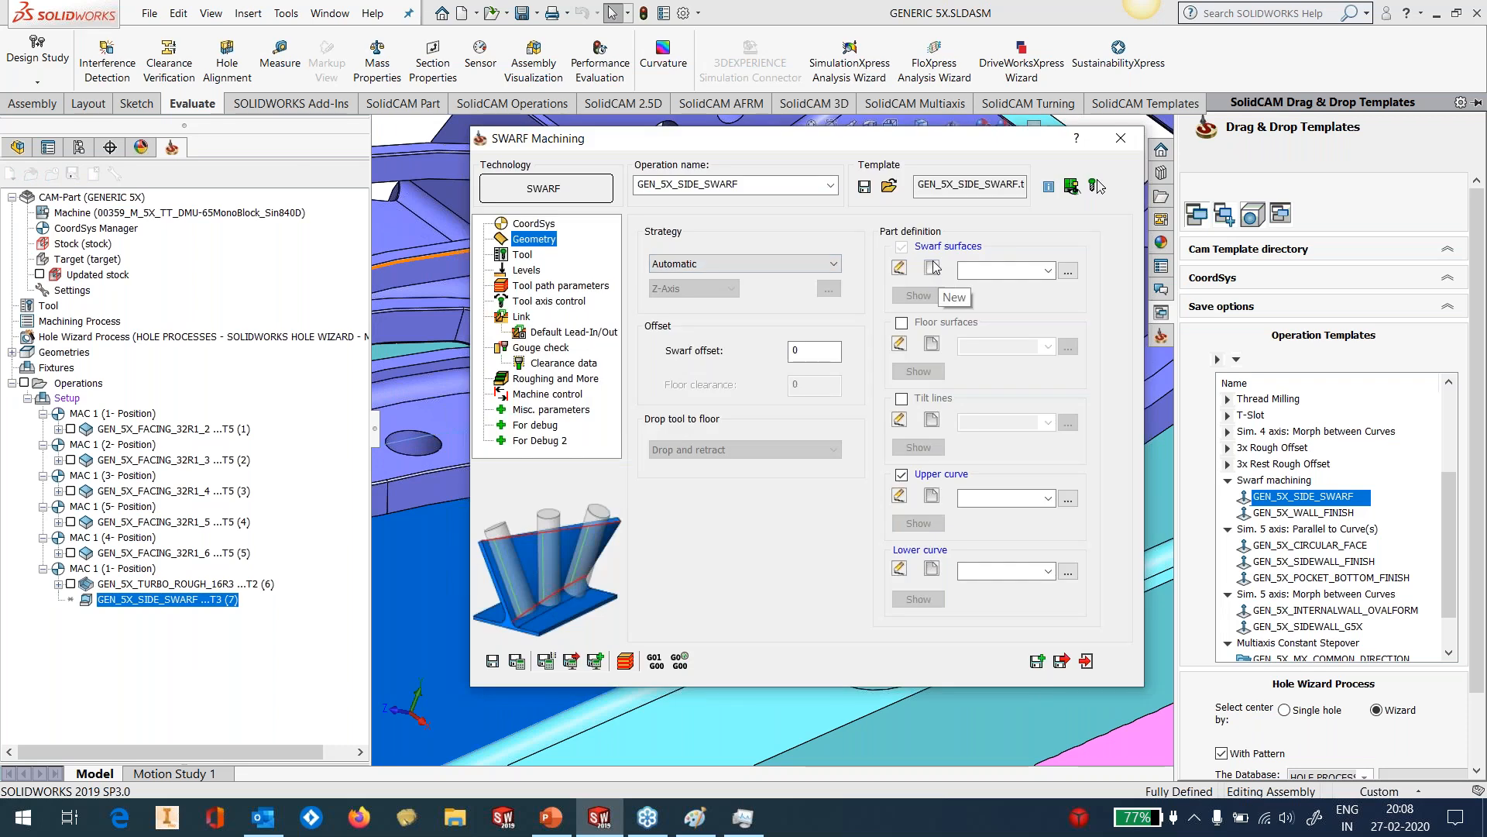
Define the swarf surfaces as faces1 from the sloped face surrounding the curved side pocket.
{"action": "left_click", "coordinate": [933, 267]}
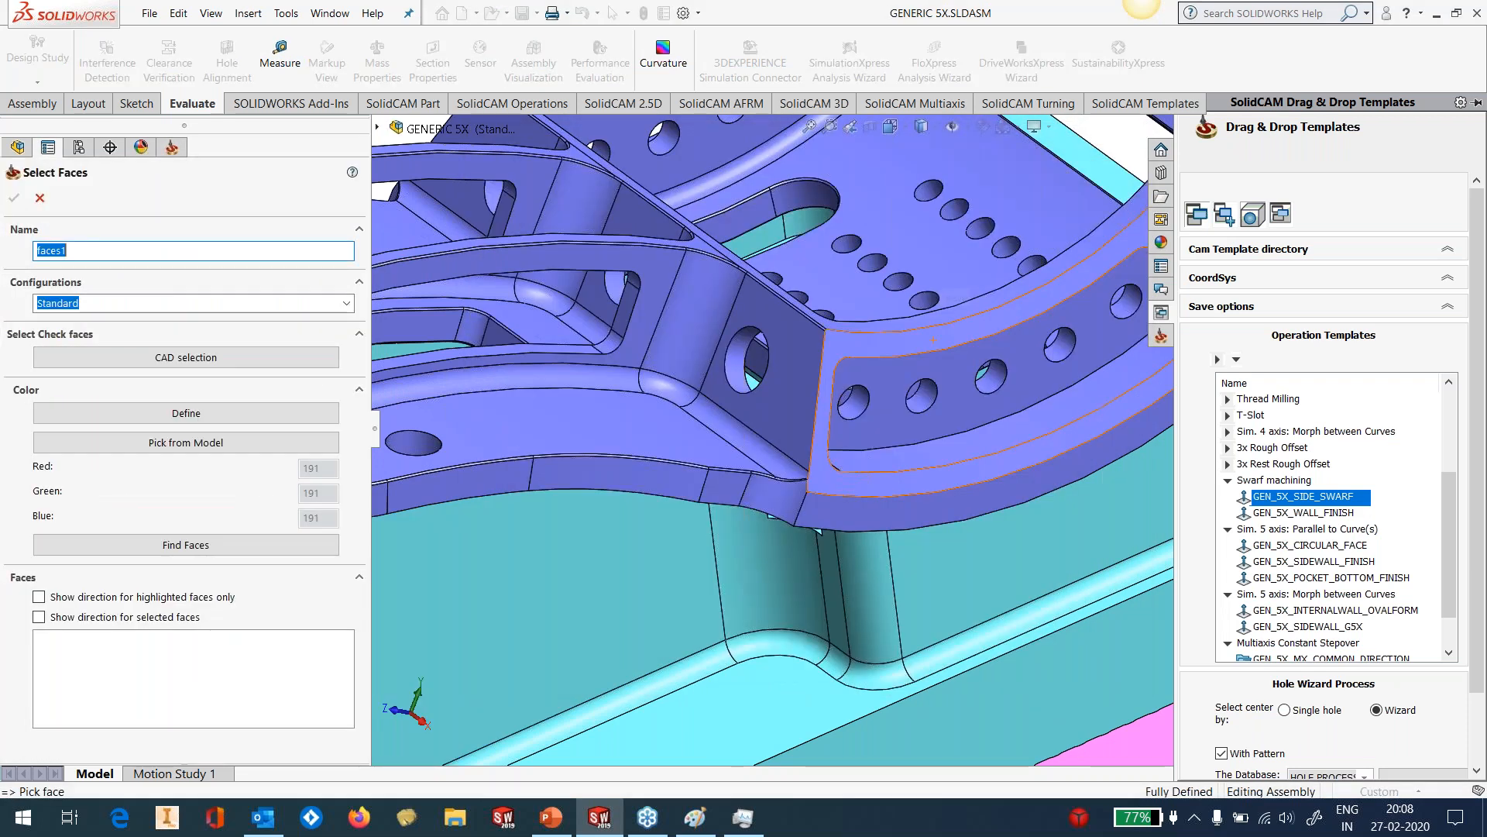
{"action": "left_click", "coordinate": [907, 346]}
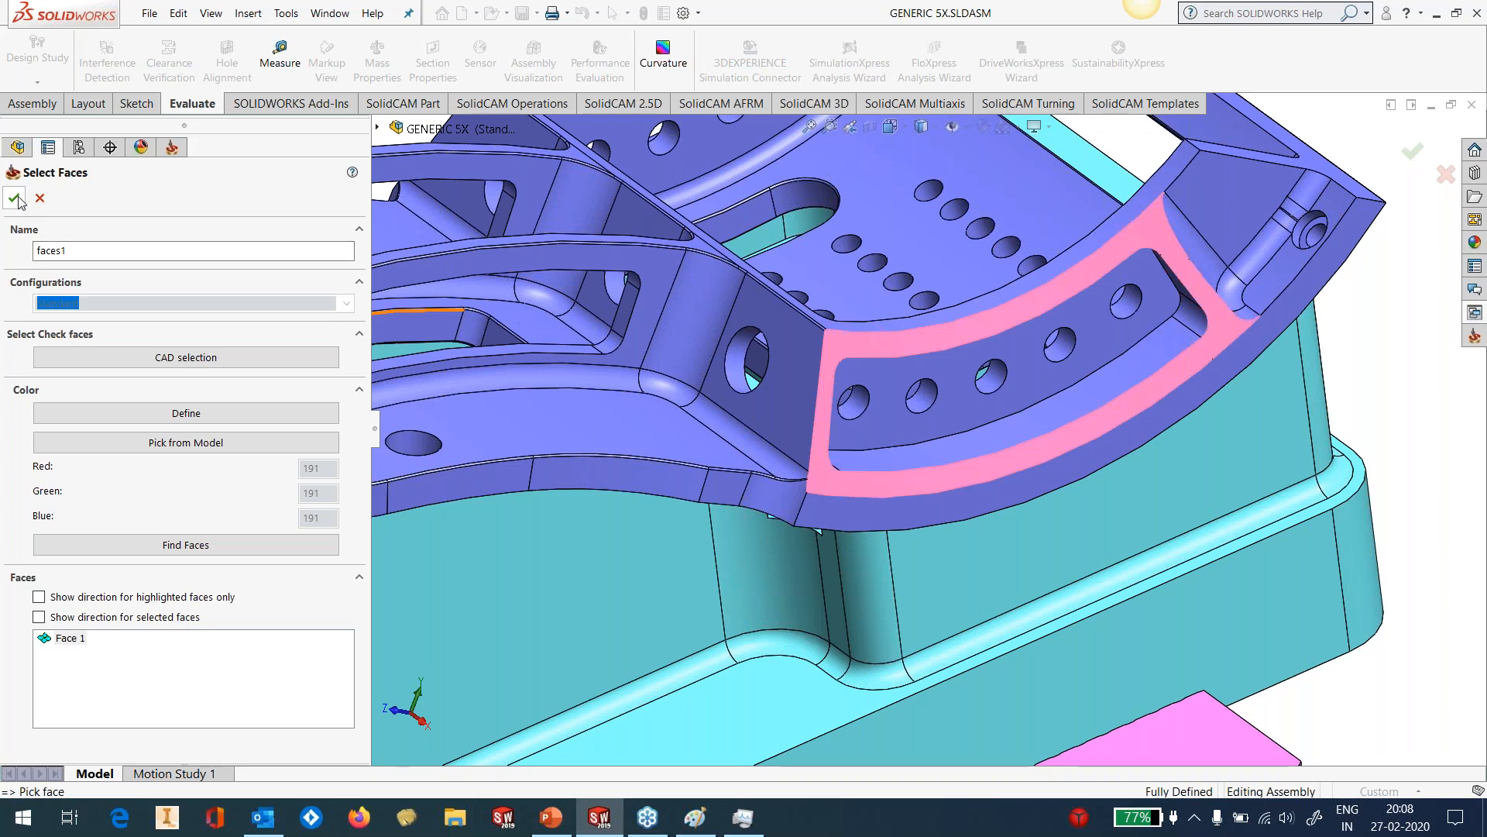
{"action": "left_click", "coordinate": [14, 198]}
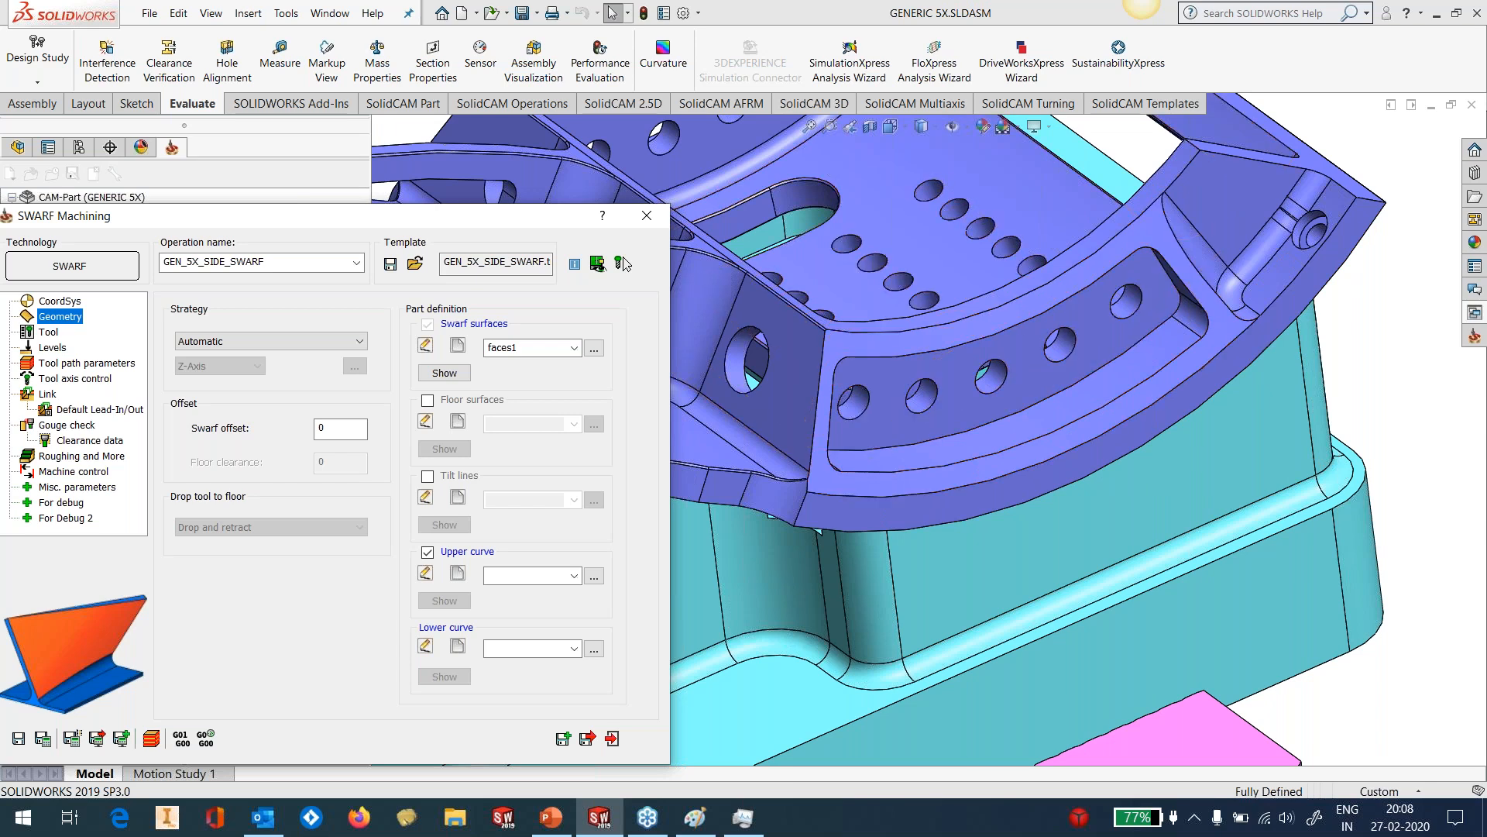
{"action": "left_click_drag", "start_coordinate": [496, 224], "coordinate": [550, 134]}
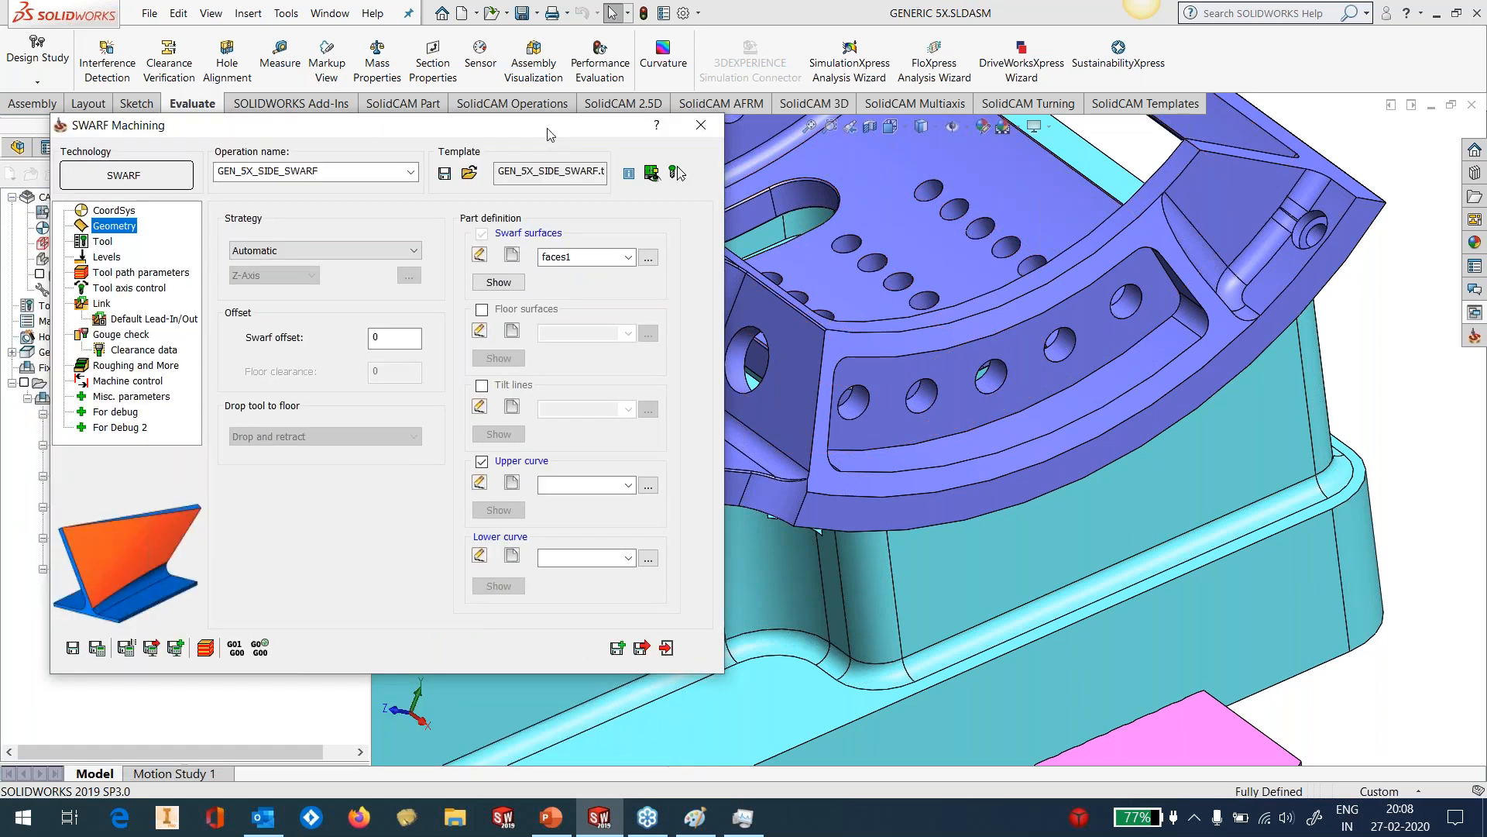
Define the swarf operation's upper curve from the upper edge of the face around the side pocket.
{"action": "left_click", "coordinate": [513, 484]}
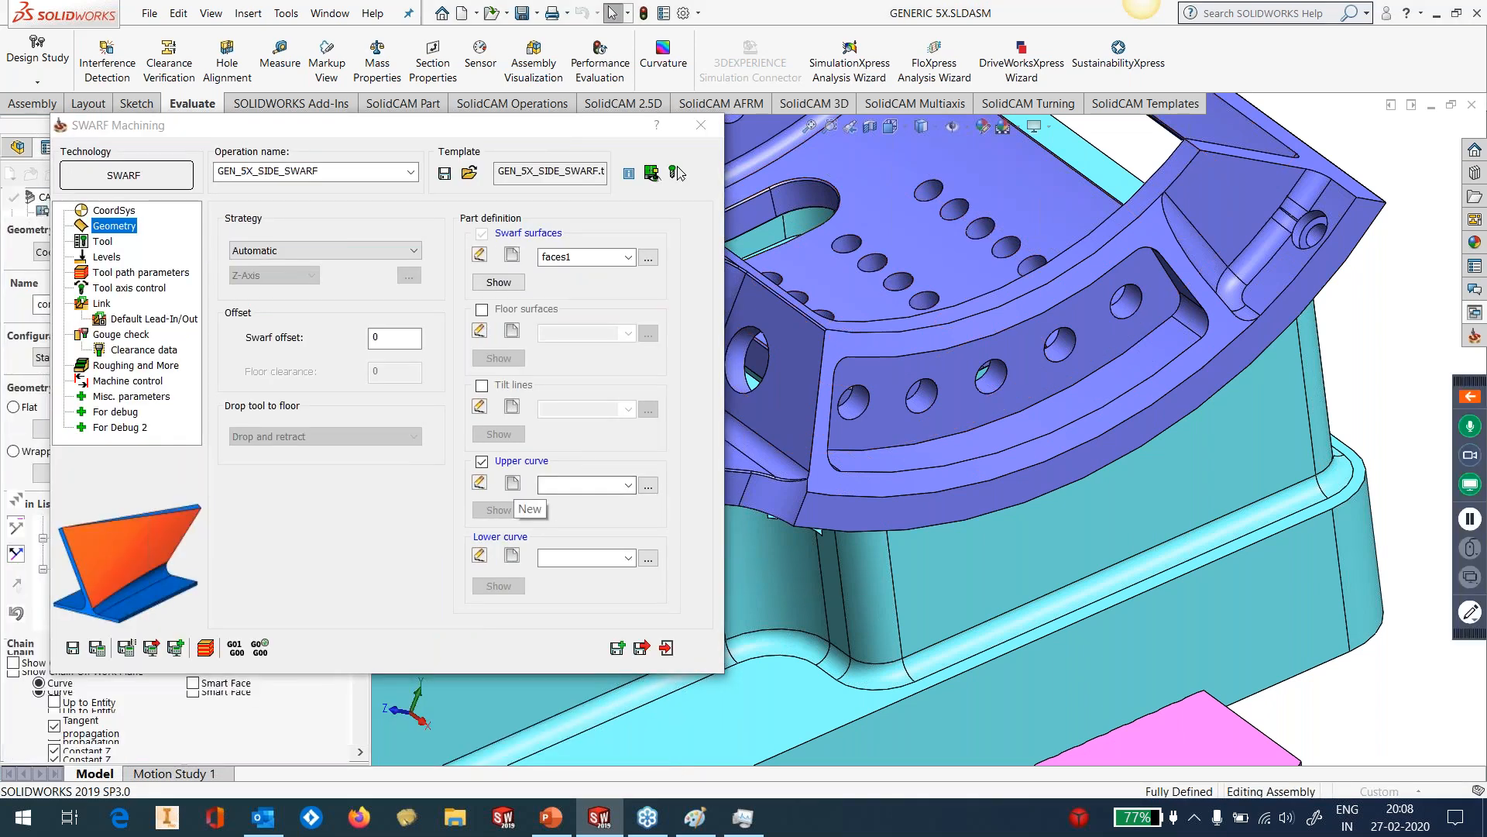
{"action": "left_click", "coordinate": [854, 341]}
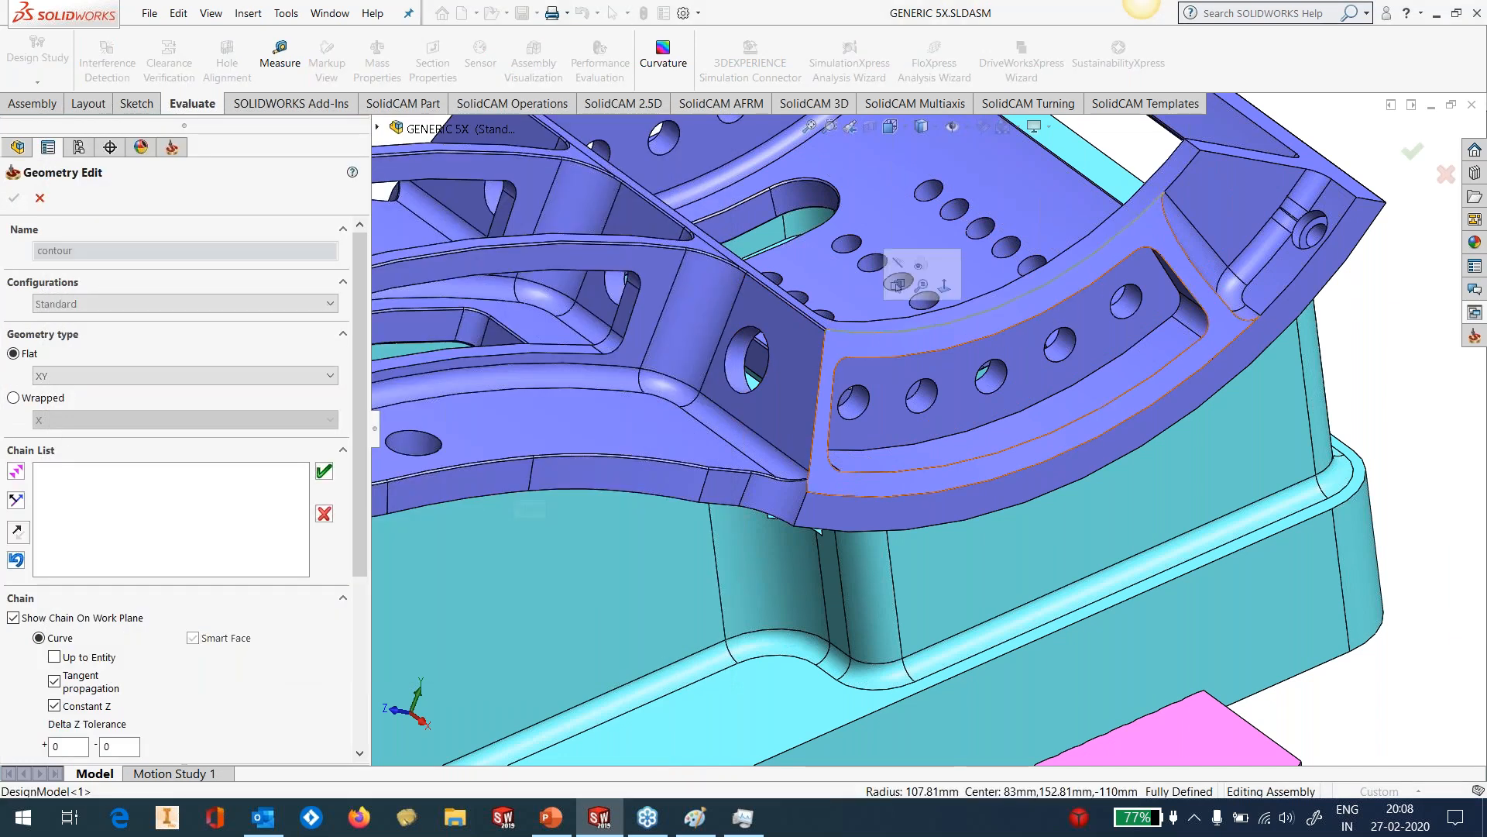
{"action": "left_click", "coordinate": [330, 473]}
{"action": "left_click", "coordinate": [14, 198]}
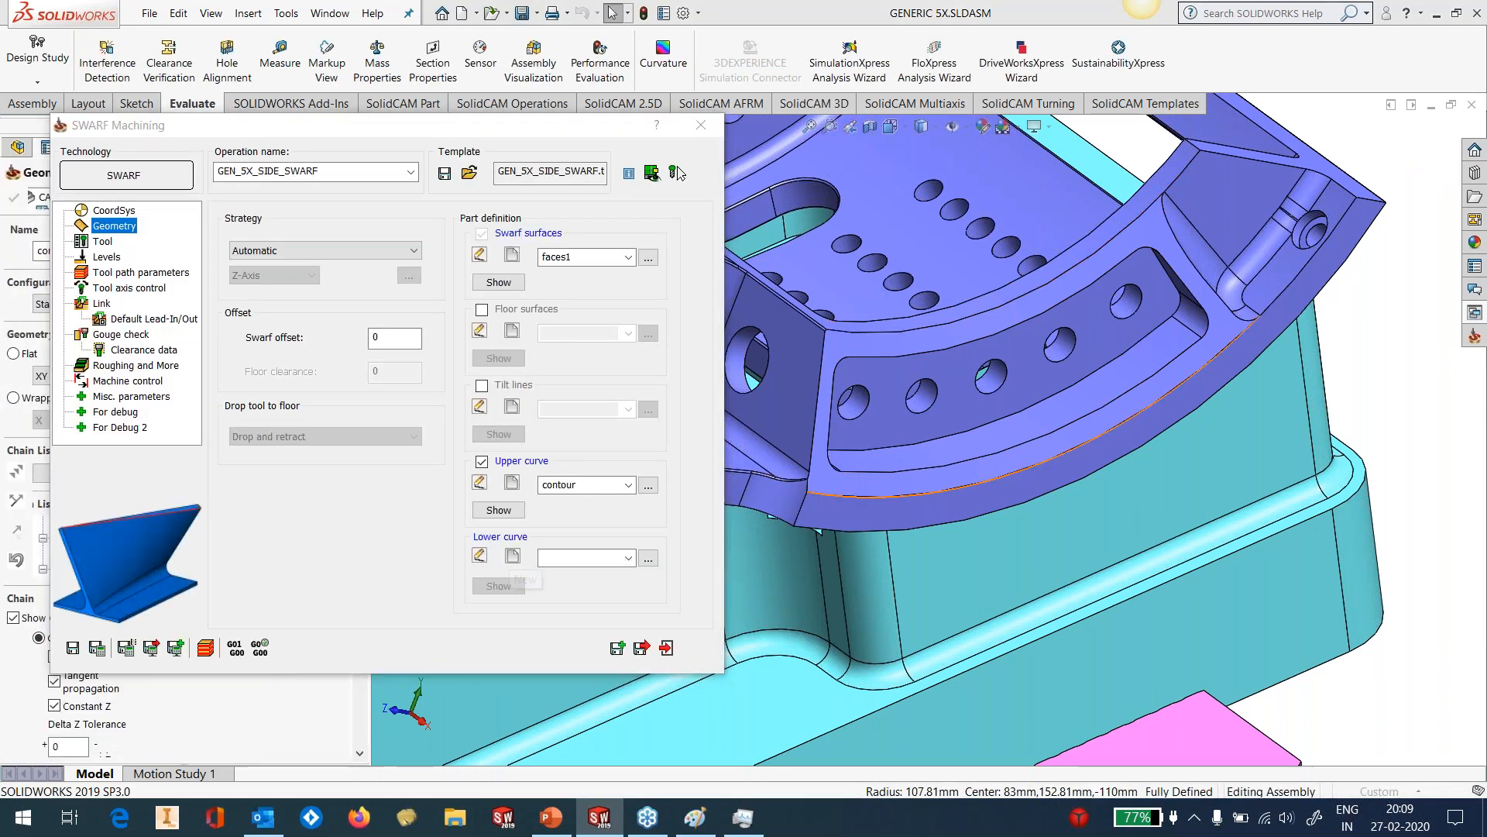
Define the lower curve from the lower edge of the same face, removing the excess chain segments.
{"action": "left_click", "coordinate": [479, 482]}
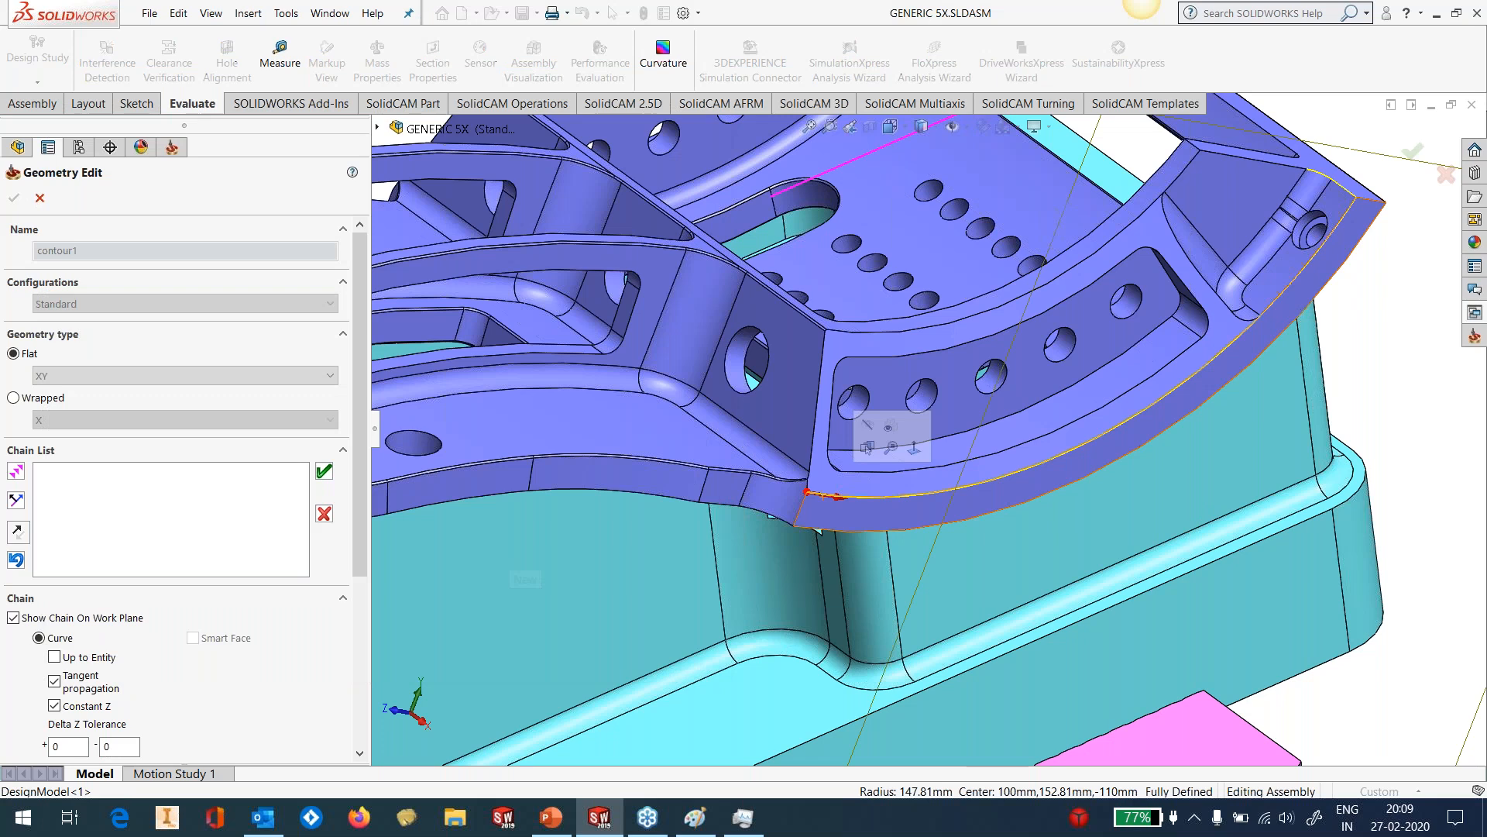
{"action": "left_click", "coordinate": [22, 566]}
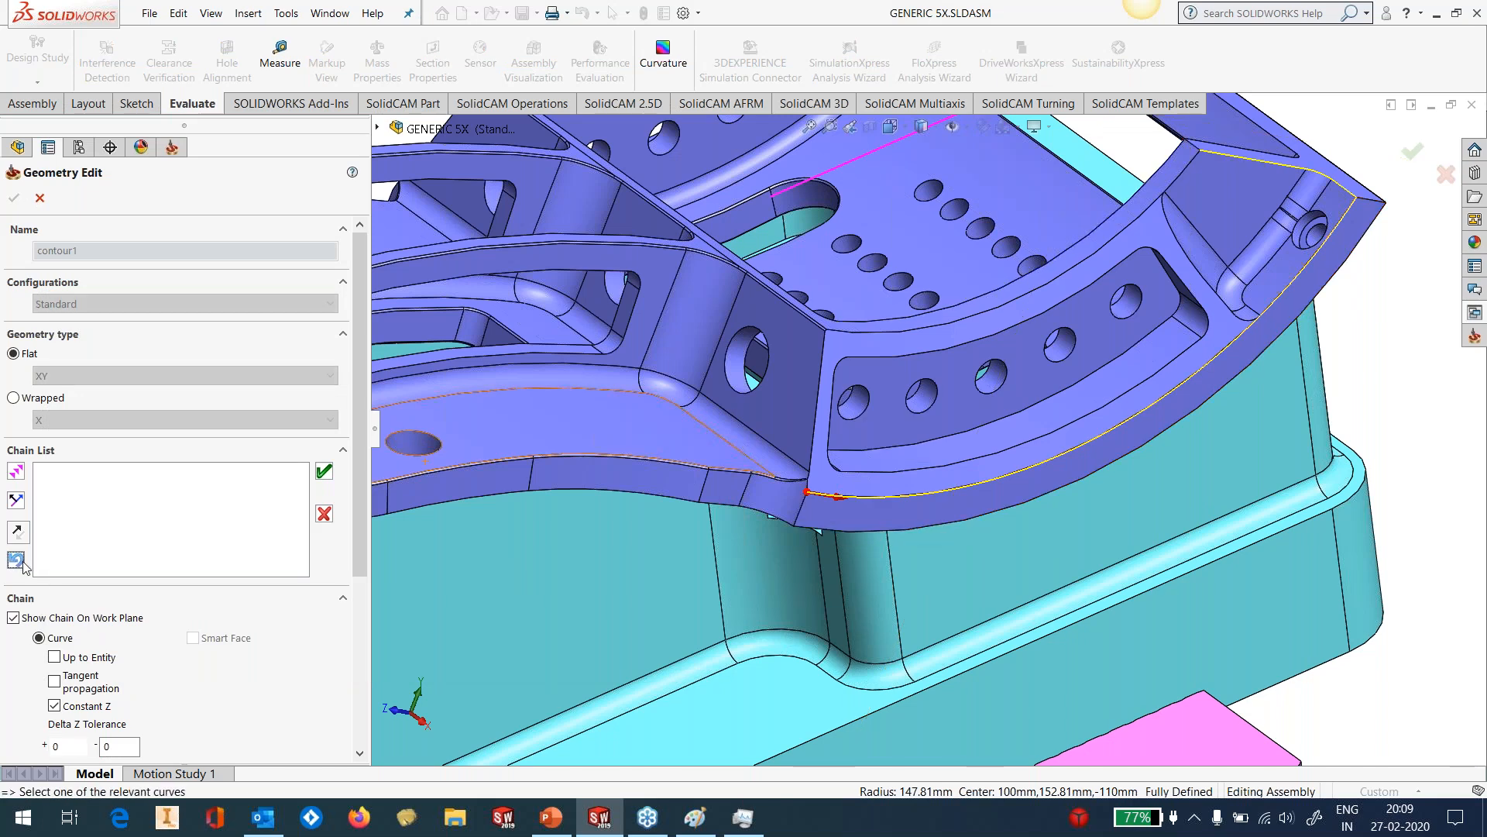
{"action": "left_click", "coordinate": [325, 477]}
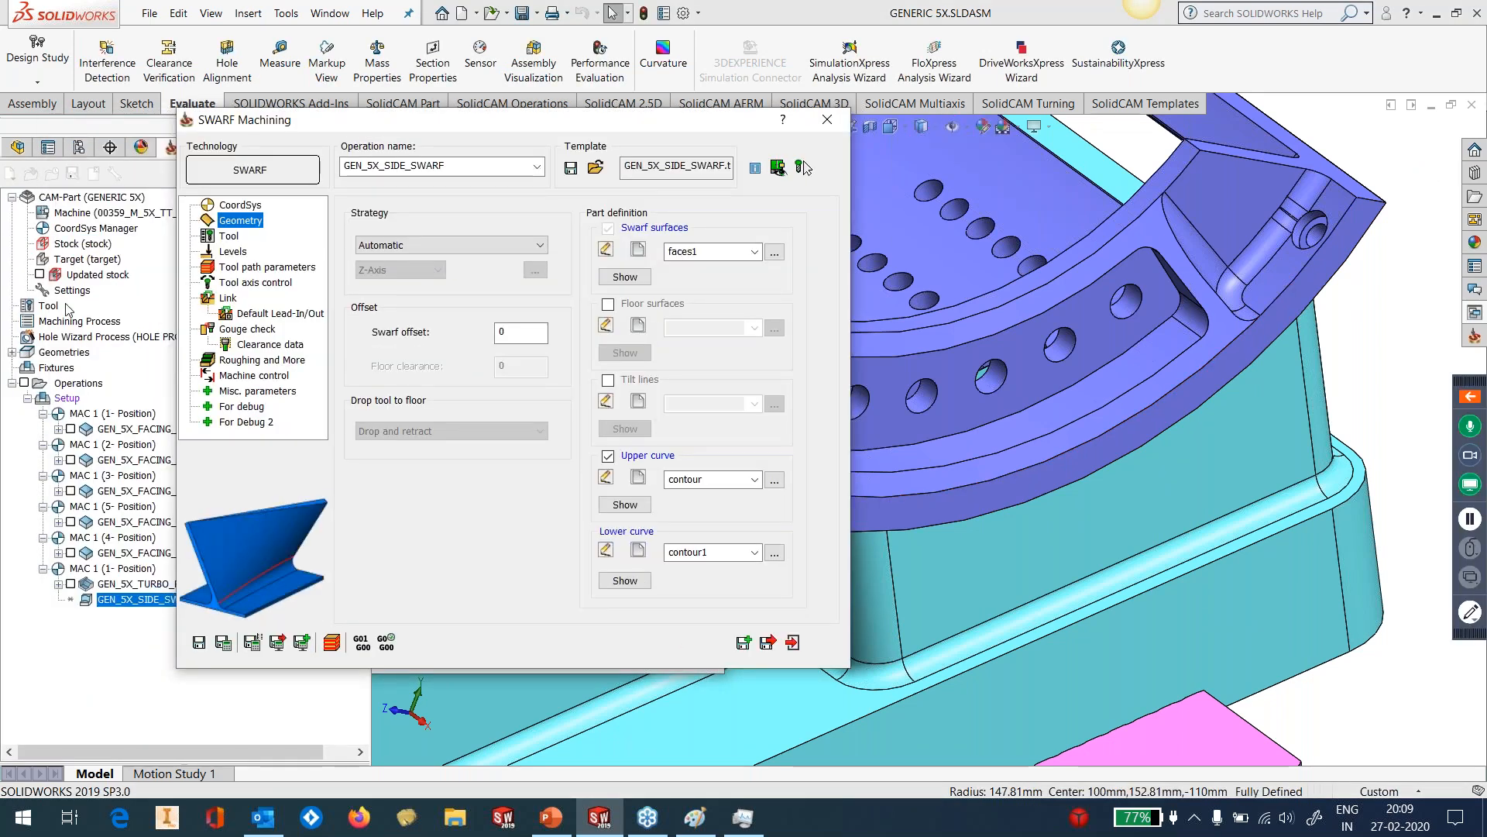
Check the tool and tool axis control settings of GEN_5X_SIDE_SWARF, then save, calculate and close the operation.
{"action": "left_click", "coordinate": [228, 236]}
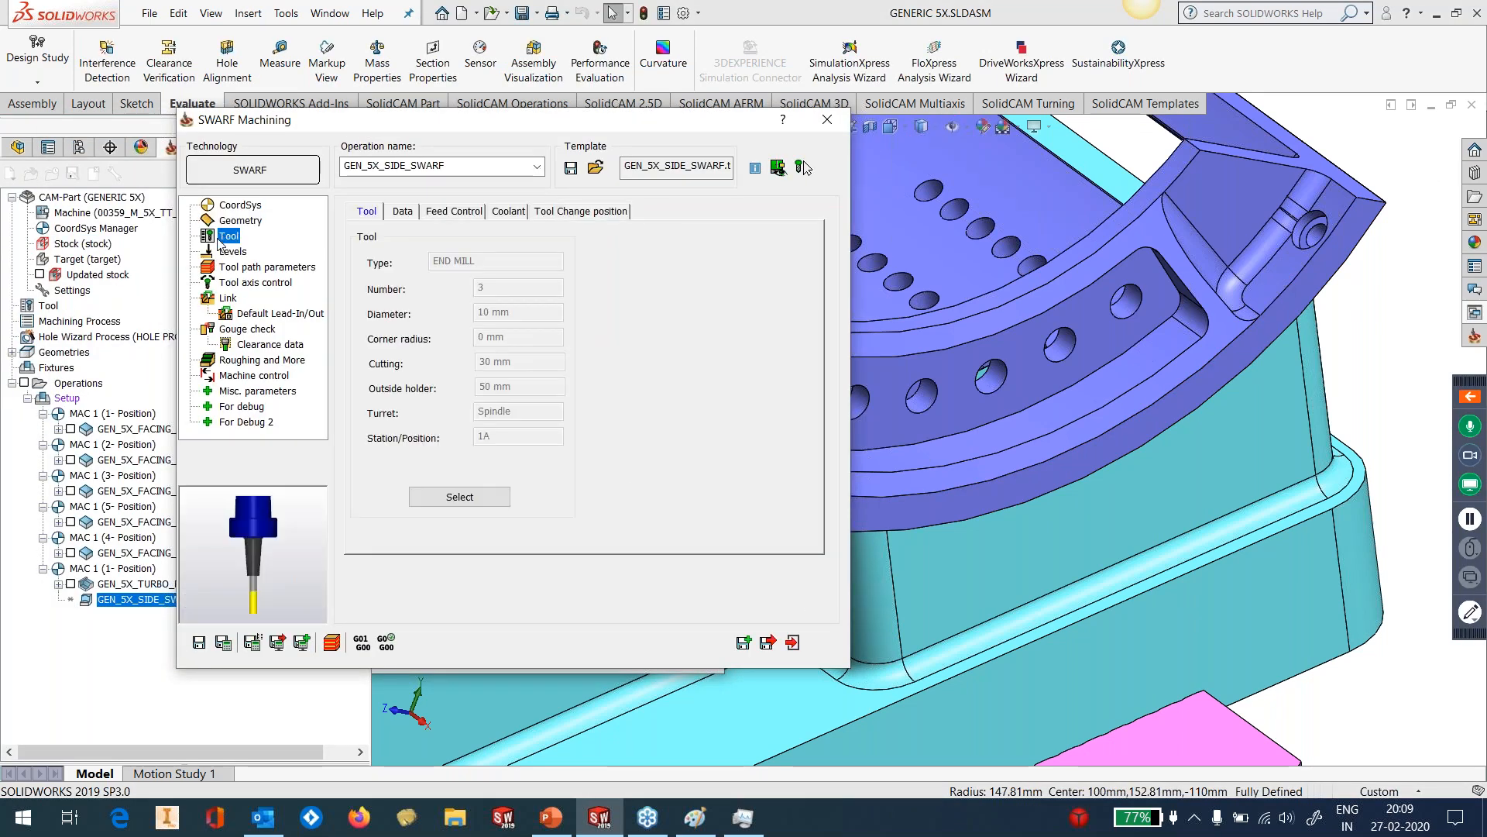
{"action": "left_click", "coordinate": [248, 282]}
{"action": "left_click", "coordinate": [223, 642]}
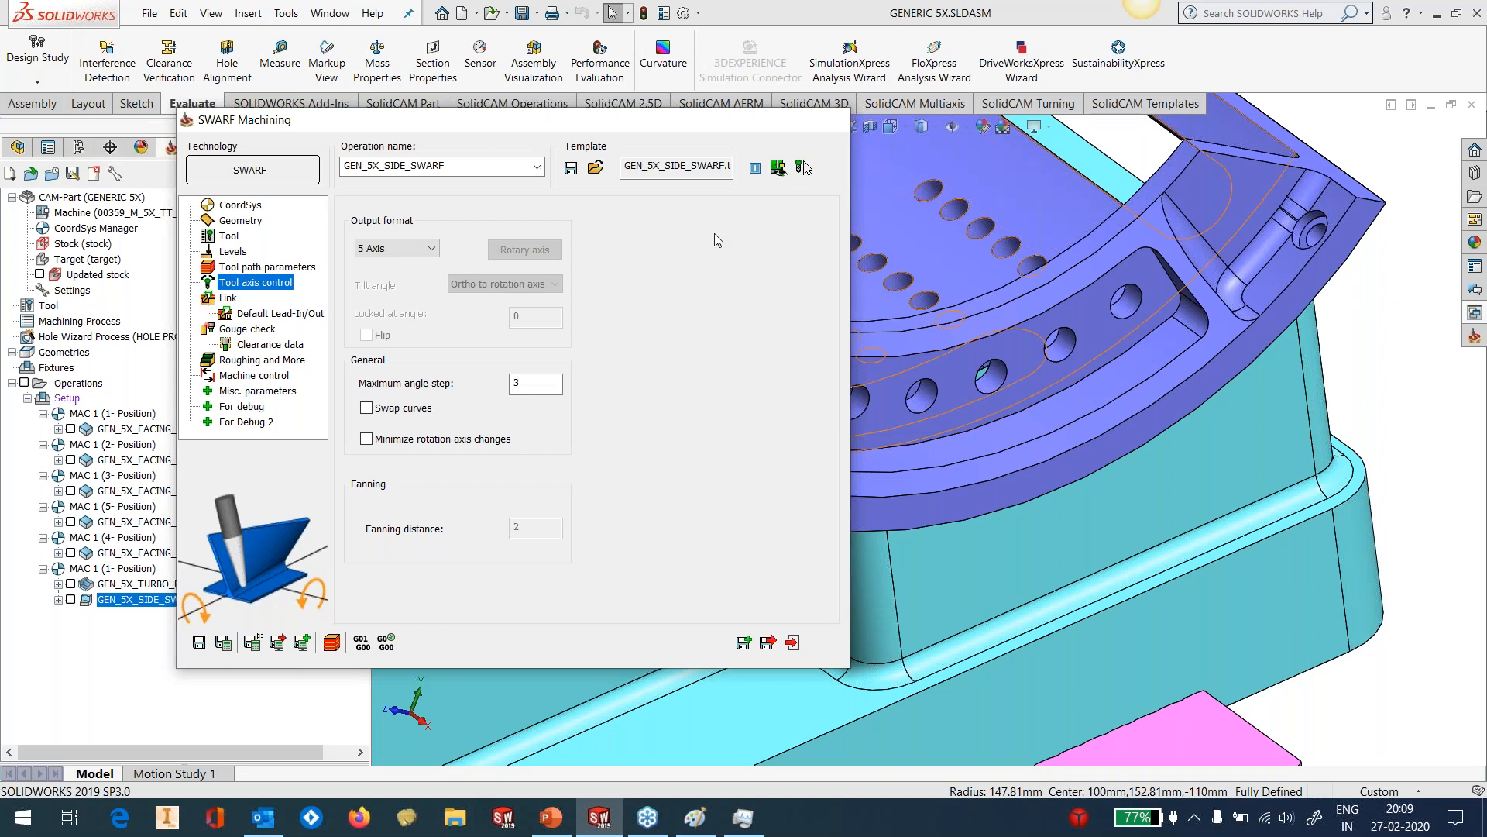
{"action": "left_click", "coordinate": [793, 642]}
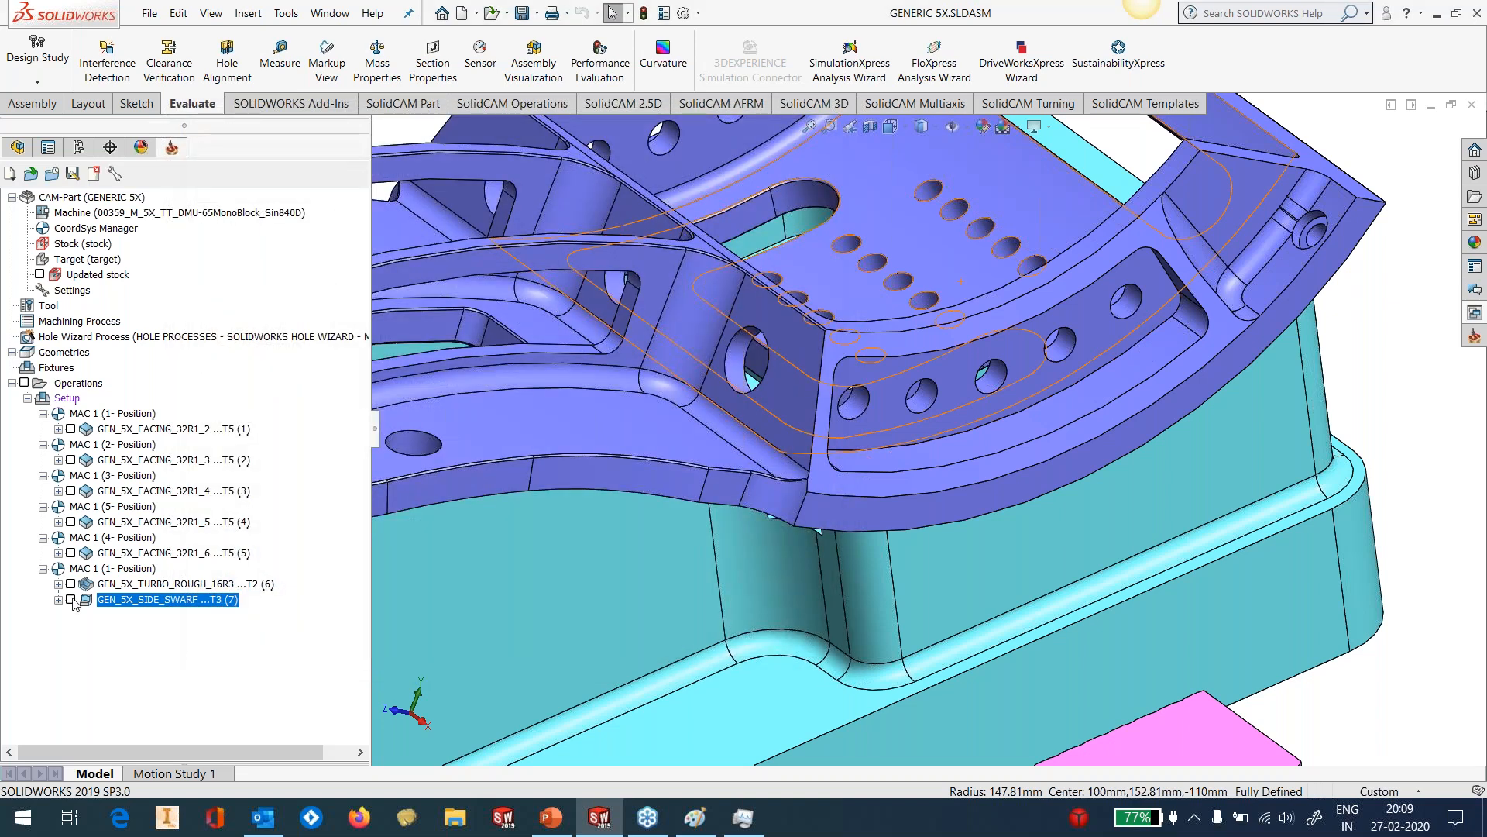
Show the swarf tool path and change the colour of tool 3 to yellow in the part tool table.
{"action": "left_click", "coordinate": [71, 600]}
{"action": "middle_click_drag", "start_coordinate": [867, 434], "coordinate": [852, 364]}
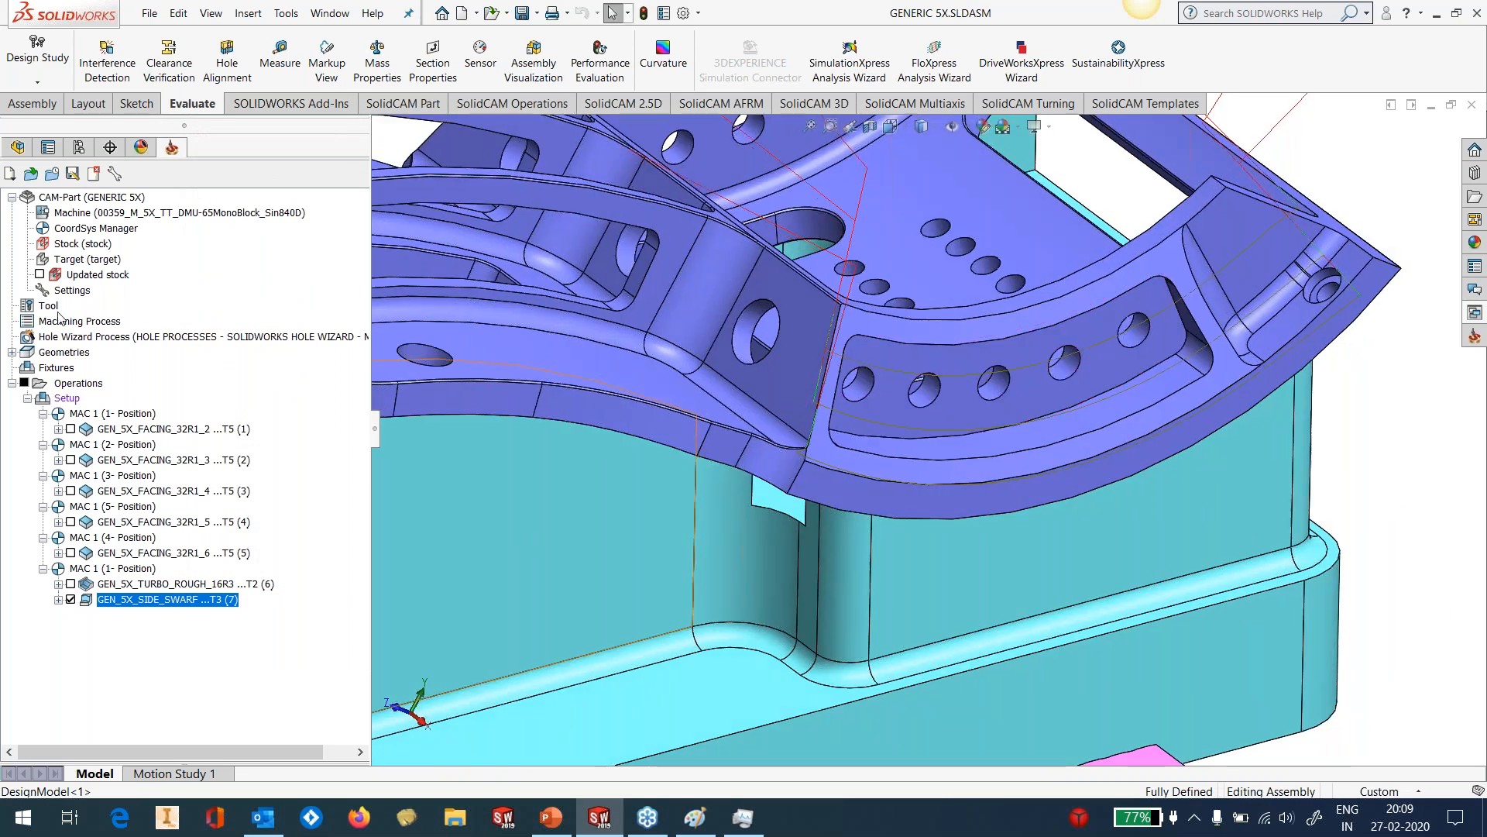
{"action": "double_click", "coordinate": [48, 307]}
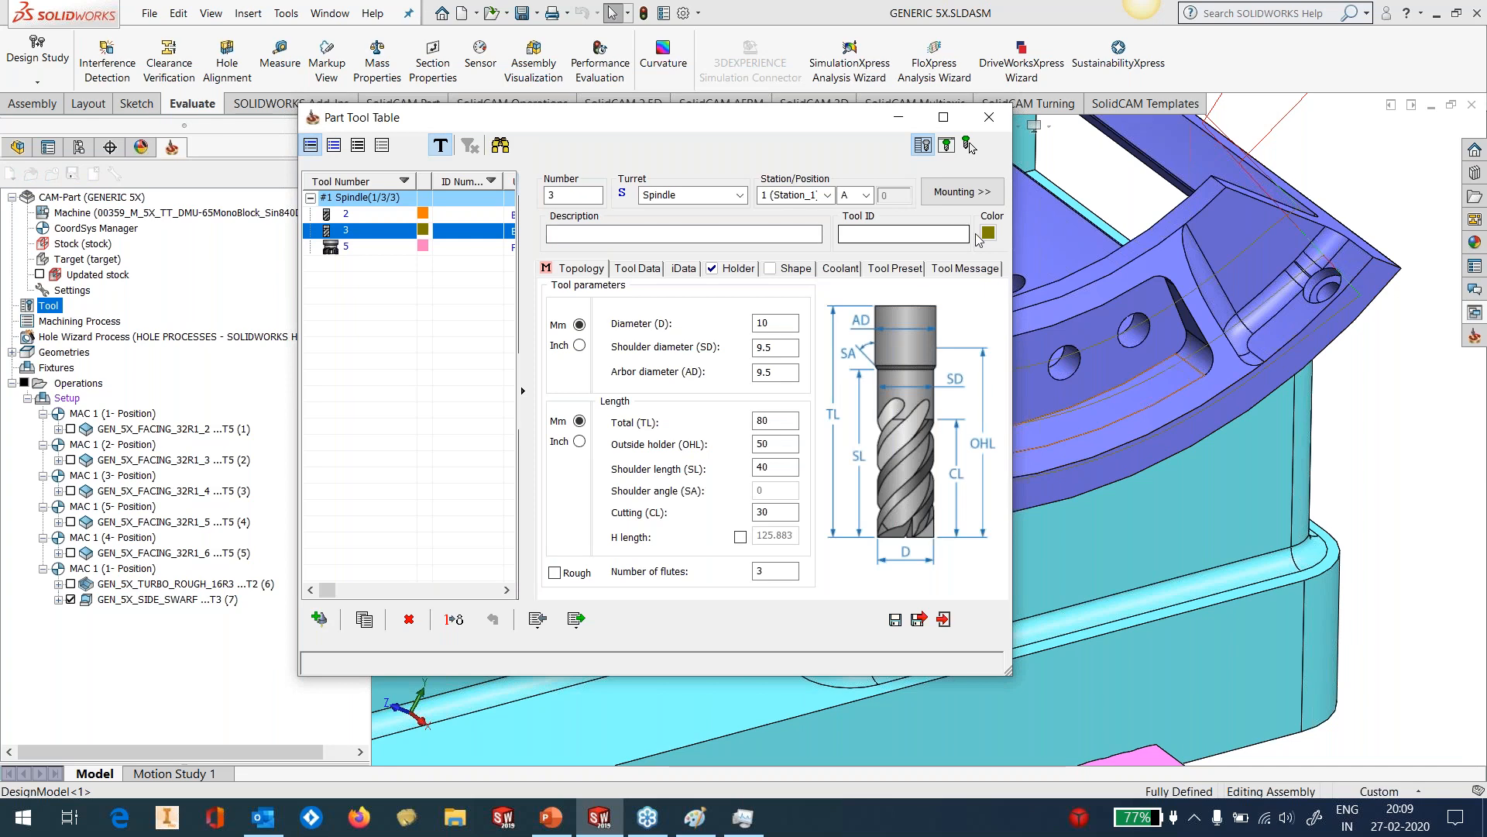
{"action": "left_click", "coordinate": [987, 232]}
{"action": "left_click", "coordinate": [588, 323]}
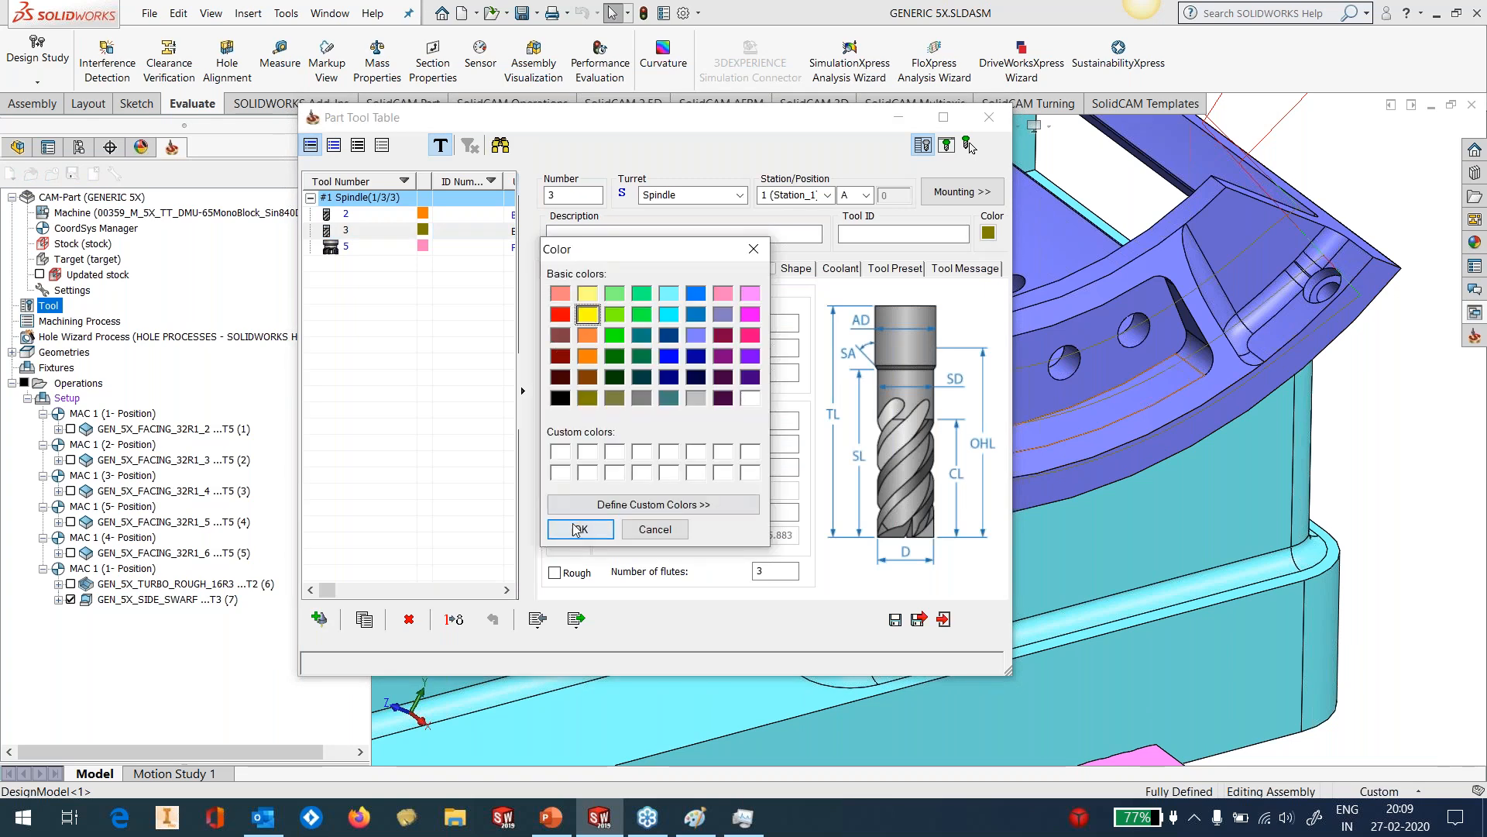
{"action": "left_click", "coordinate": [580, 529]}
{"action": "left_click", "coordinate": [919, 619]}
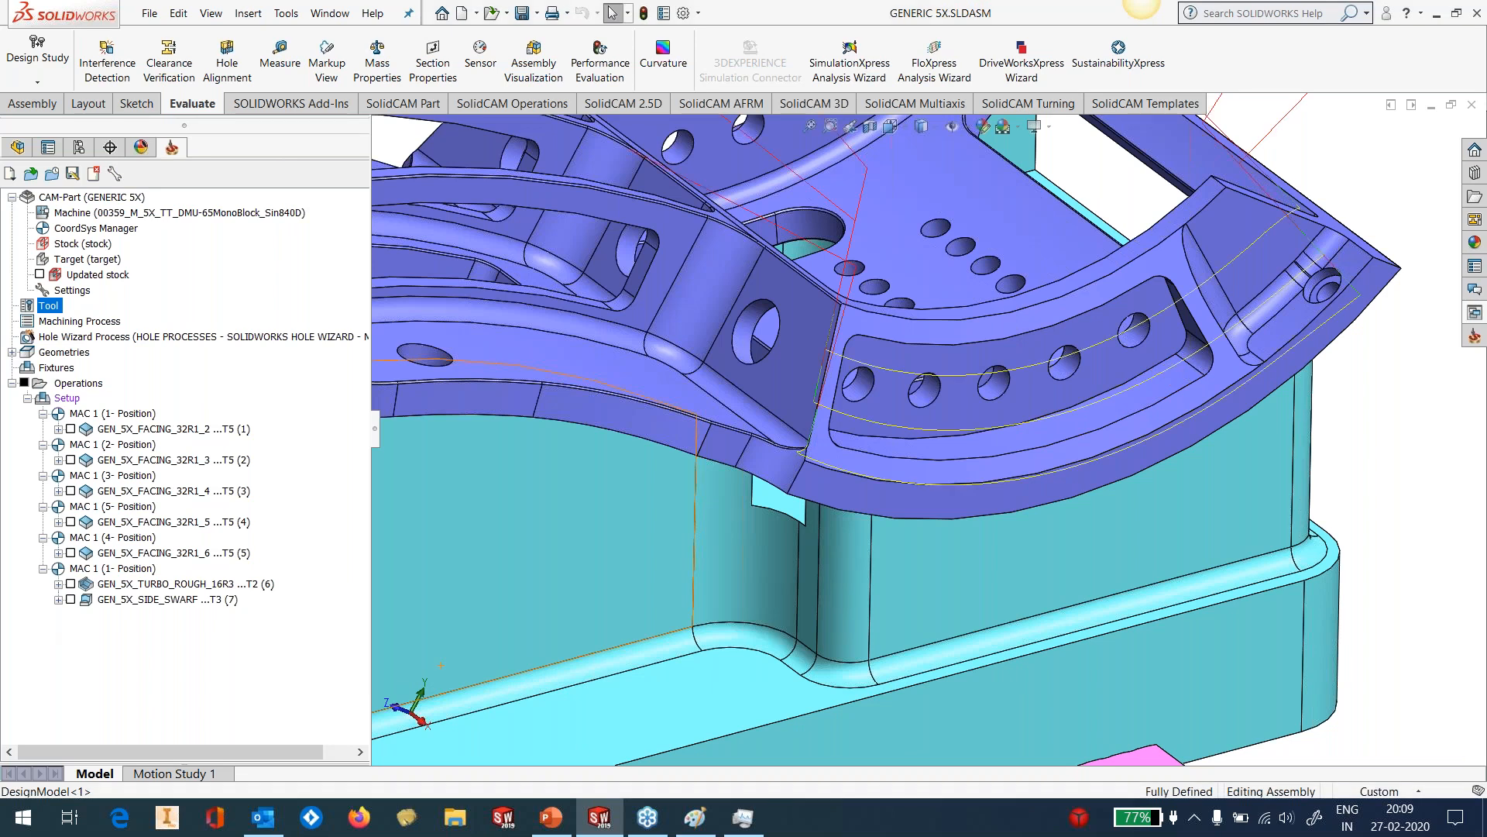
Simulate the GEN_5X_SIDE_SWARF operation in Host CAD mode, close the simulation and hide the tool path.
{"action": "mouse_move", "coordinate": [1195, 402]}
{"action": "middle_mouse_down"}
{"action": "mouse_move", "coordinate": [1193, 344]}
{"action": "mouse_move", "coordinate": [1247, 375]}
{"action": "mouse_move", "coordinate": [1240, 402]}
{"action": "mouse_move", "coordinate": [1197, 401]}
{"action": "middle_mouse_up"}
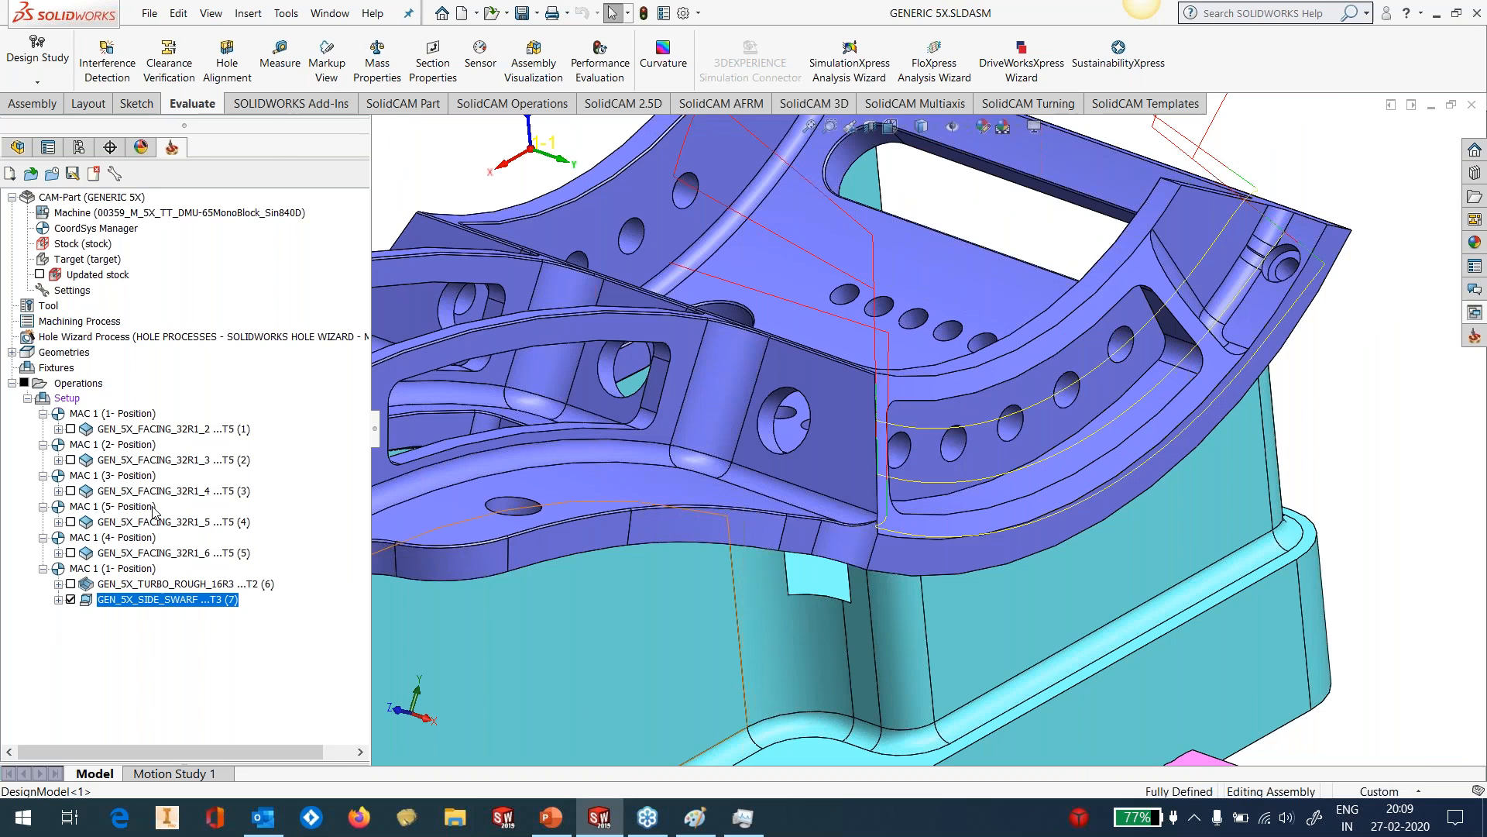
{"action": "right_click", "coordinate": [122, 606]}
{"action": "left_click", "coordinate": [183, 307]}
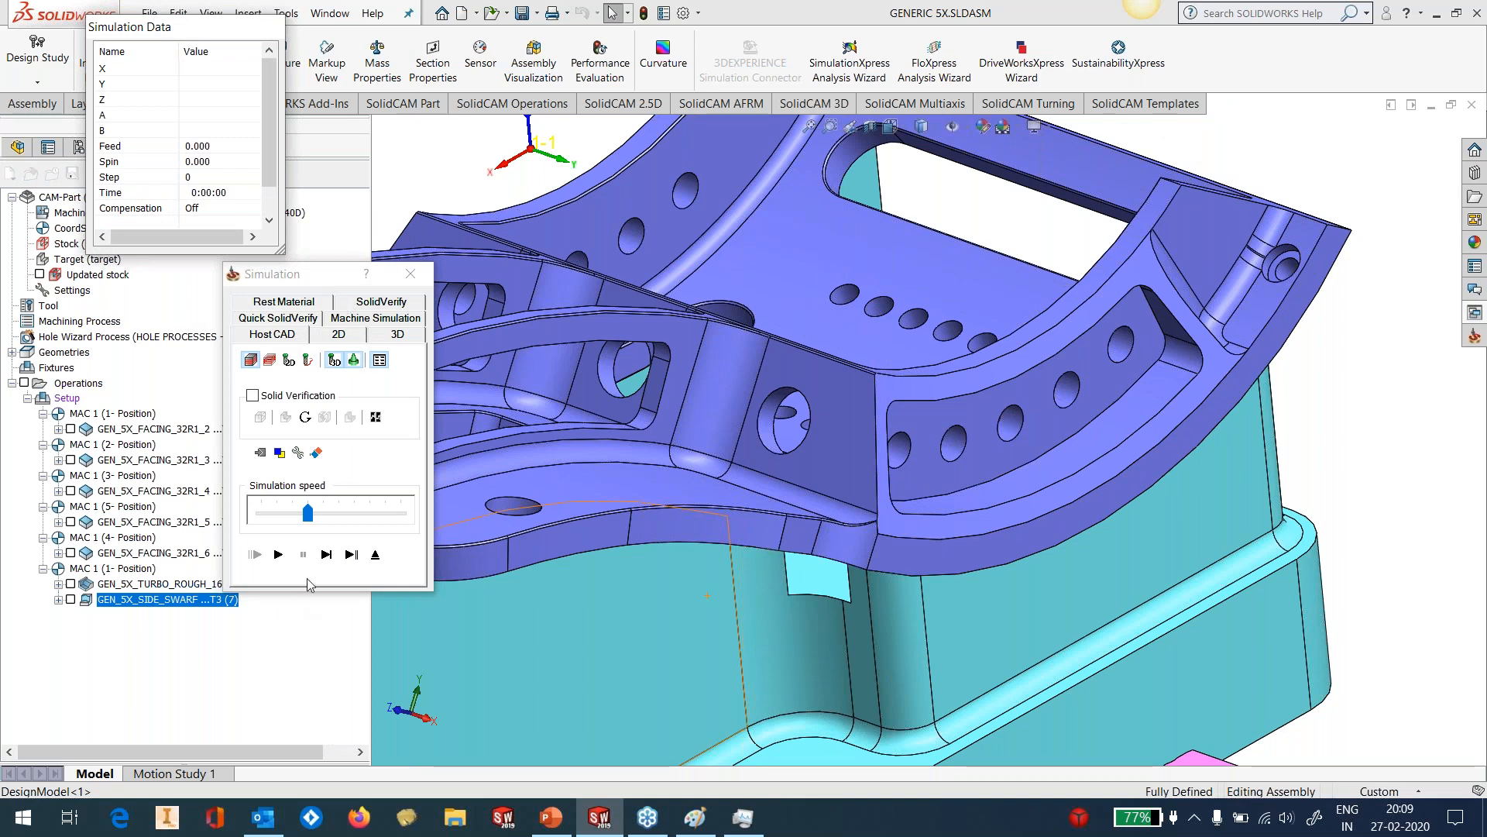
{"action": "left_click", "coordinate": [282, 564]}
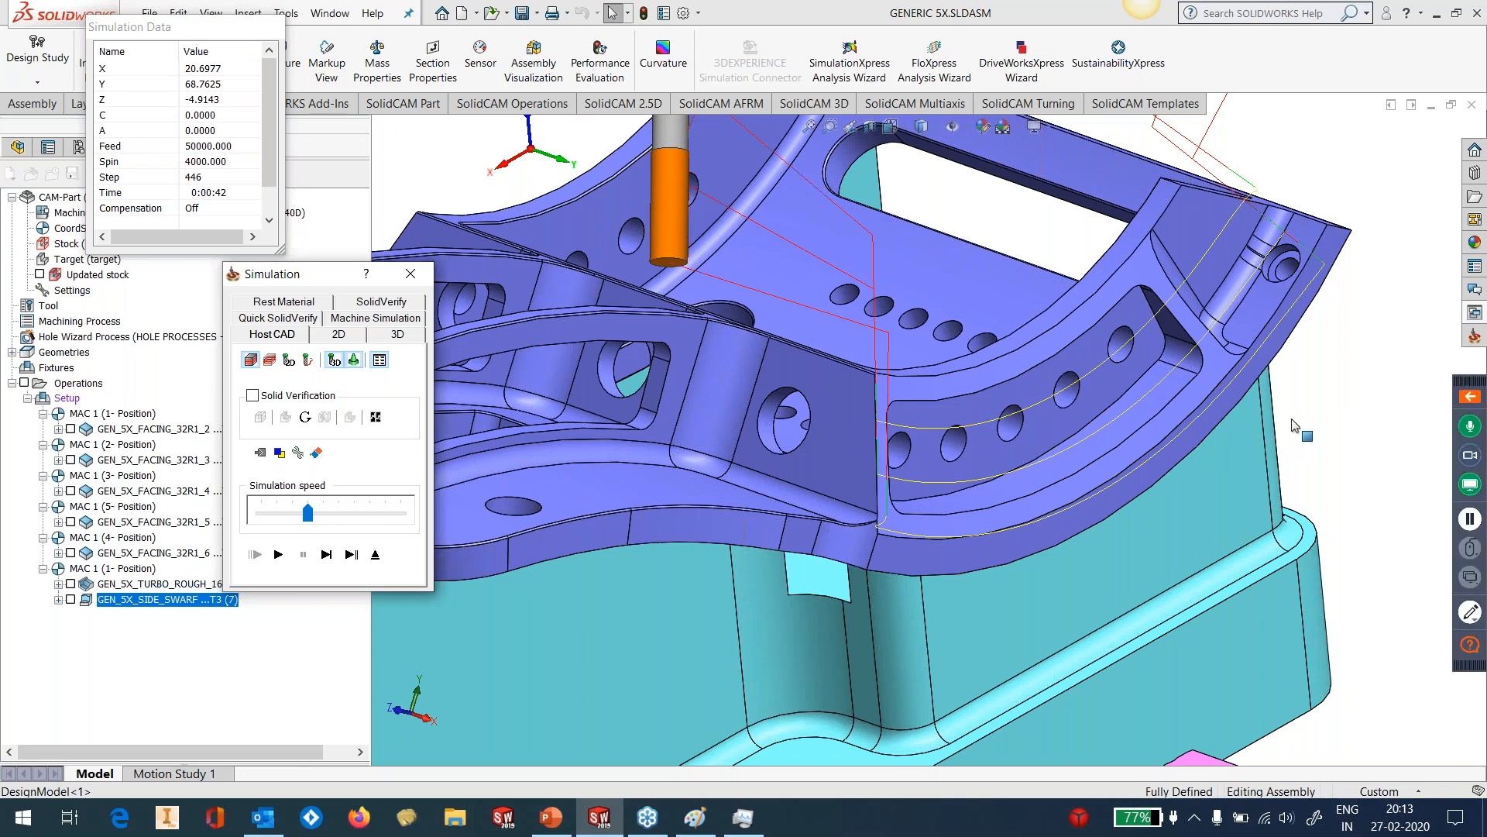
{"action": "scroll", "coordinate": [1292, 419], "scroll_direction": "up", "scroll_amount": 4}
{"action": "left_click", "coordinate": [379, 555]}
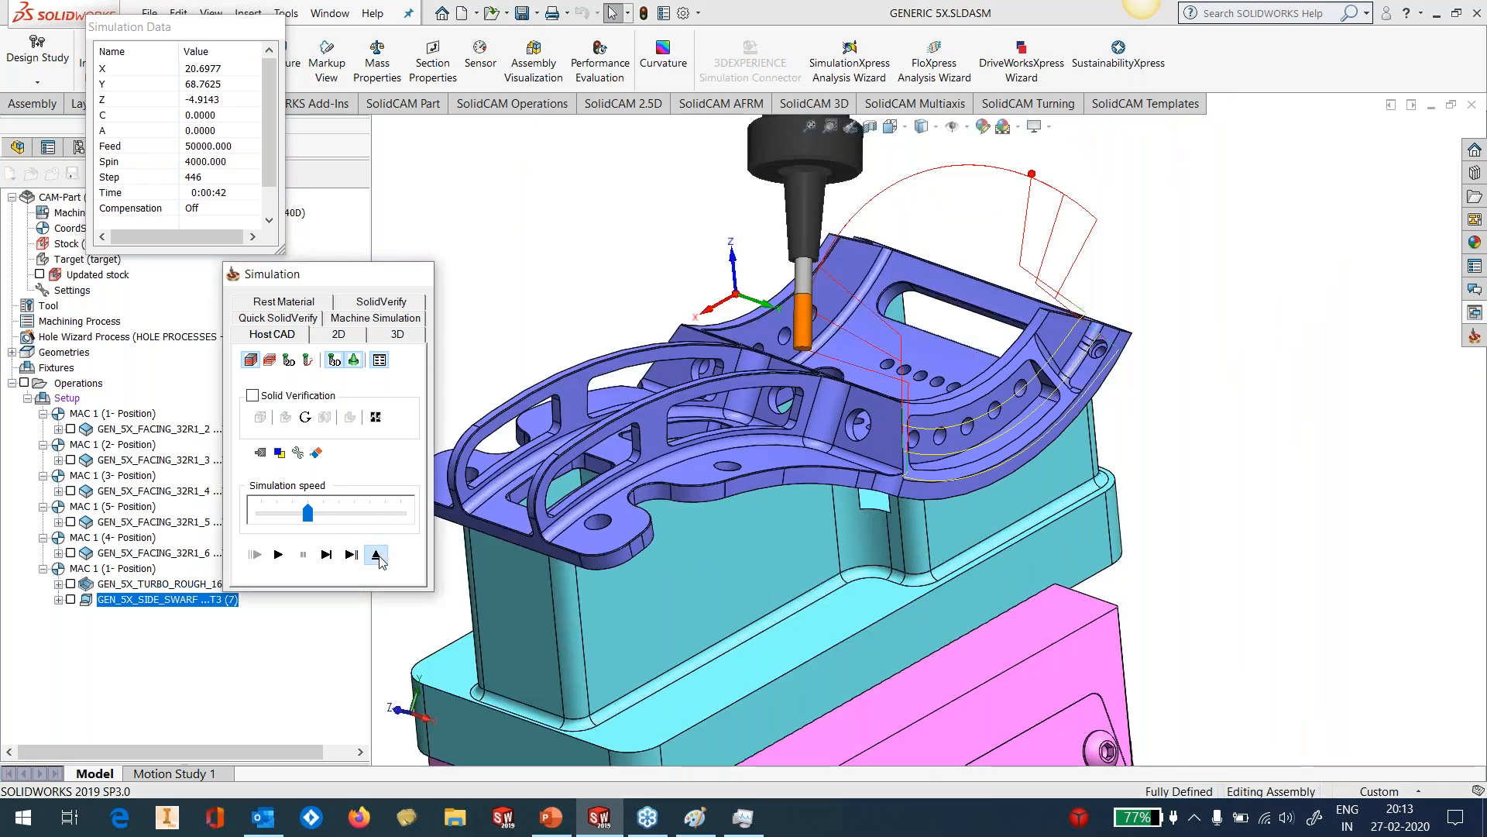
{"action": "scroll", "coordinate": [996, 470], "scroll_direction": "down", "scroll_amount": 1}
{"action": "middle_click", "coordinate": [1006, 445]}
{"action": "middle_click_drag", "start_coordinate": [1006, 445], "coordinate": [961, 478]}
{"action": "left_click", "coordinate": [71, 600]}
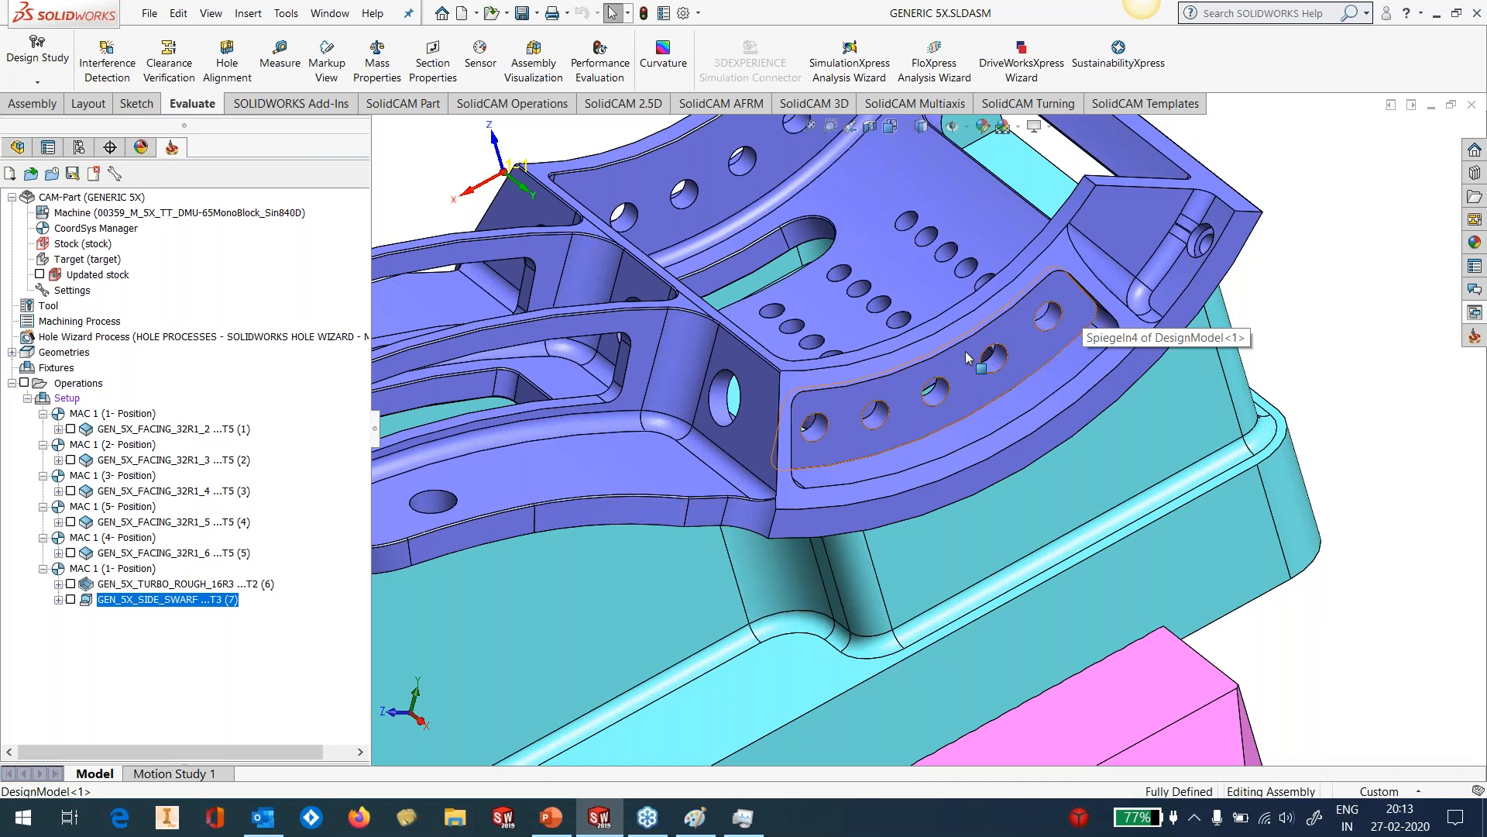
{"action": "left_click", "coordinate": [137, 103]}
{"action": "left_click", "coordinate": [25, 56]}
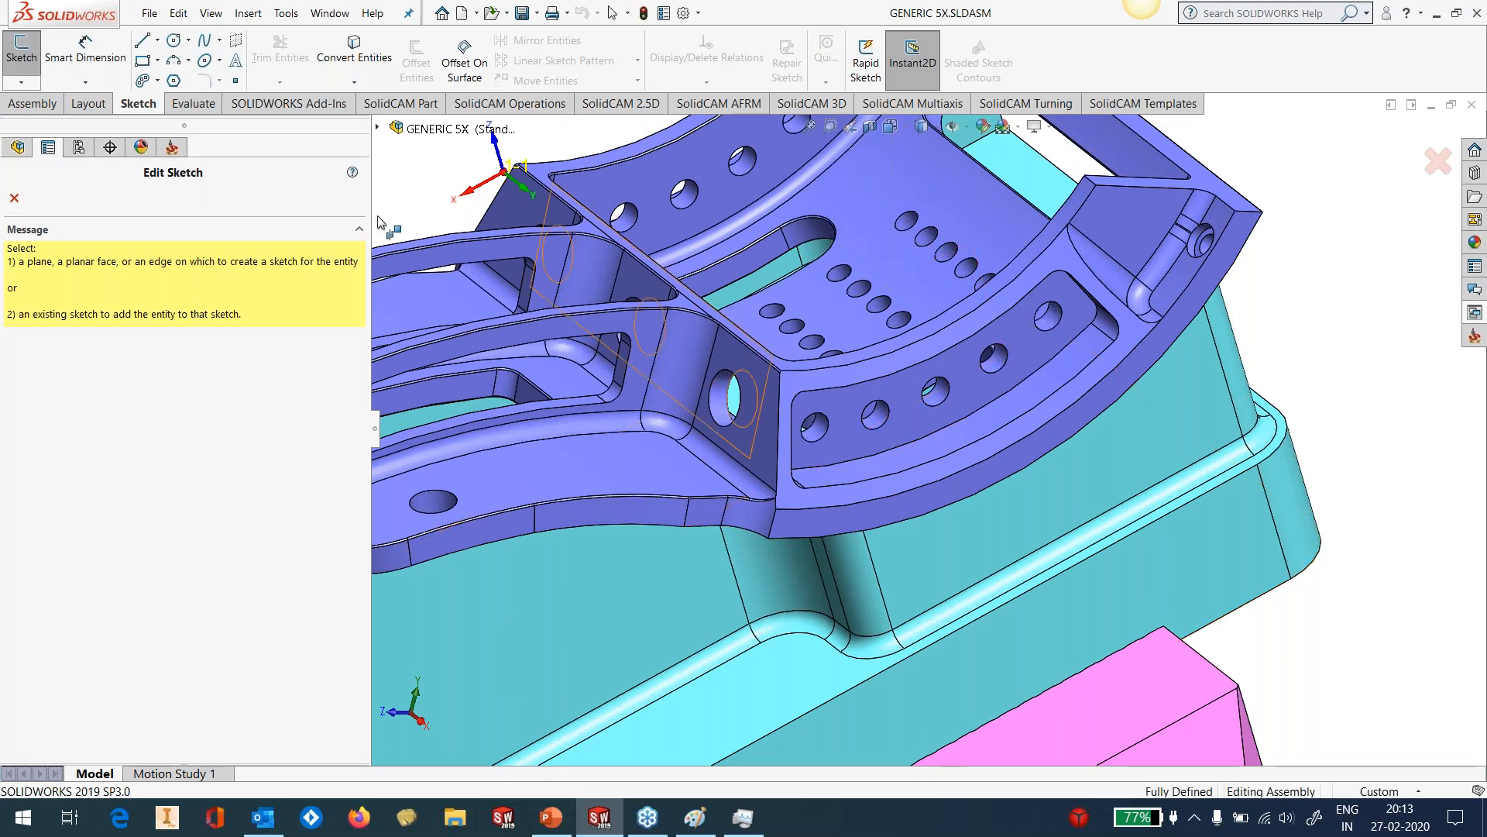
{"action": "left_click", "coordinate": [14, 198]}
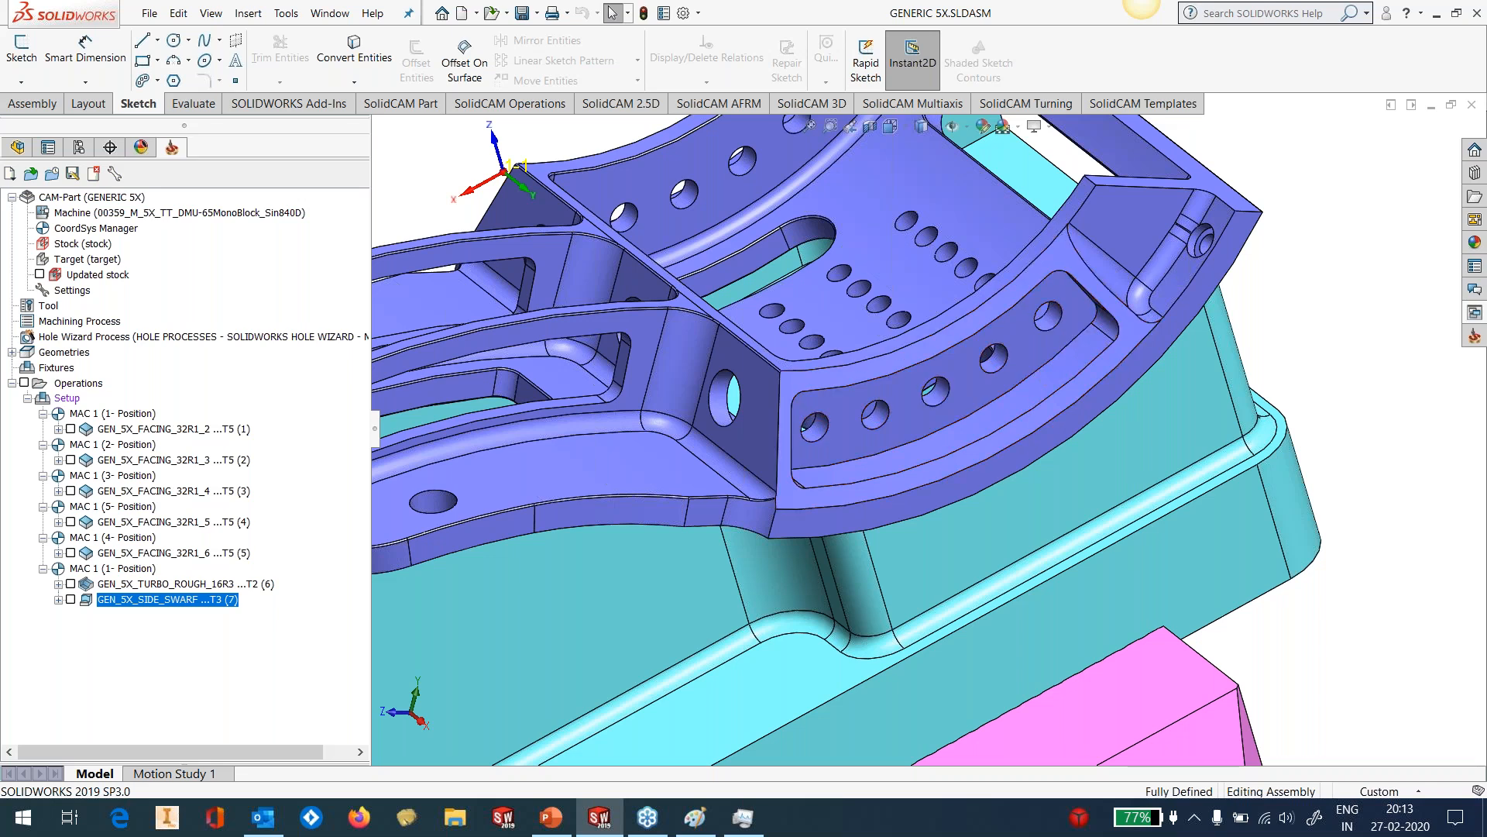
Add a GEN_5X_POCKET_BOTTOM_FINISH operation after GEN_5X_SIDE_SWARF from the Sim. 5 axis: Parallel to Curve(s) operation templates.
{"action": "left_click", "coordinate": [1474, 314]}
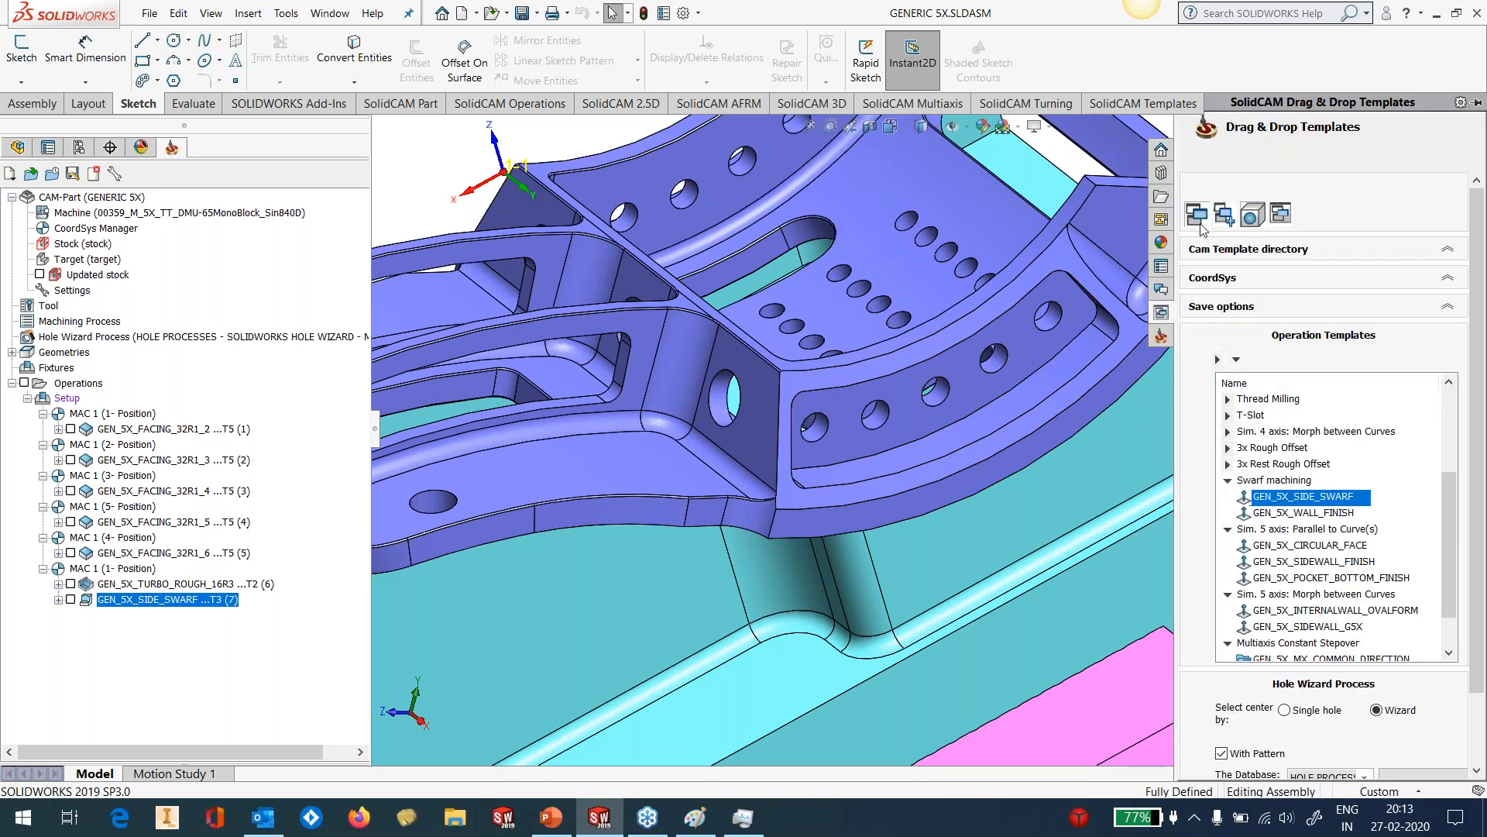
{"action": "scroll", "coordinate": [1084, 333], "scroll_direction": "up", "scroll_amount": 3}
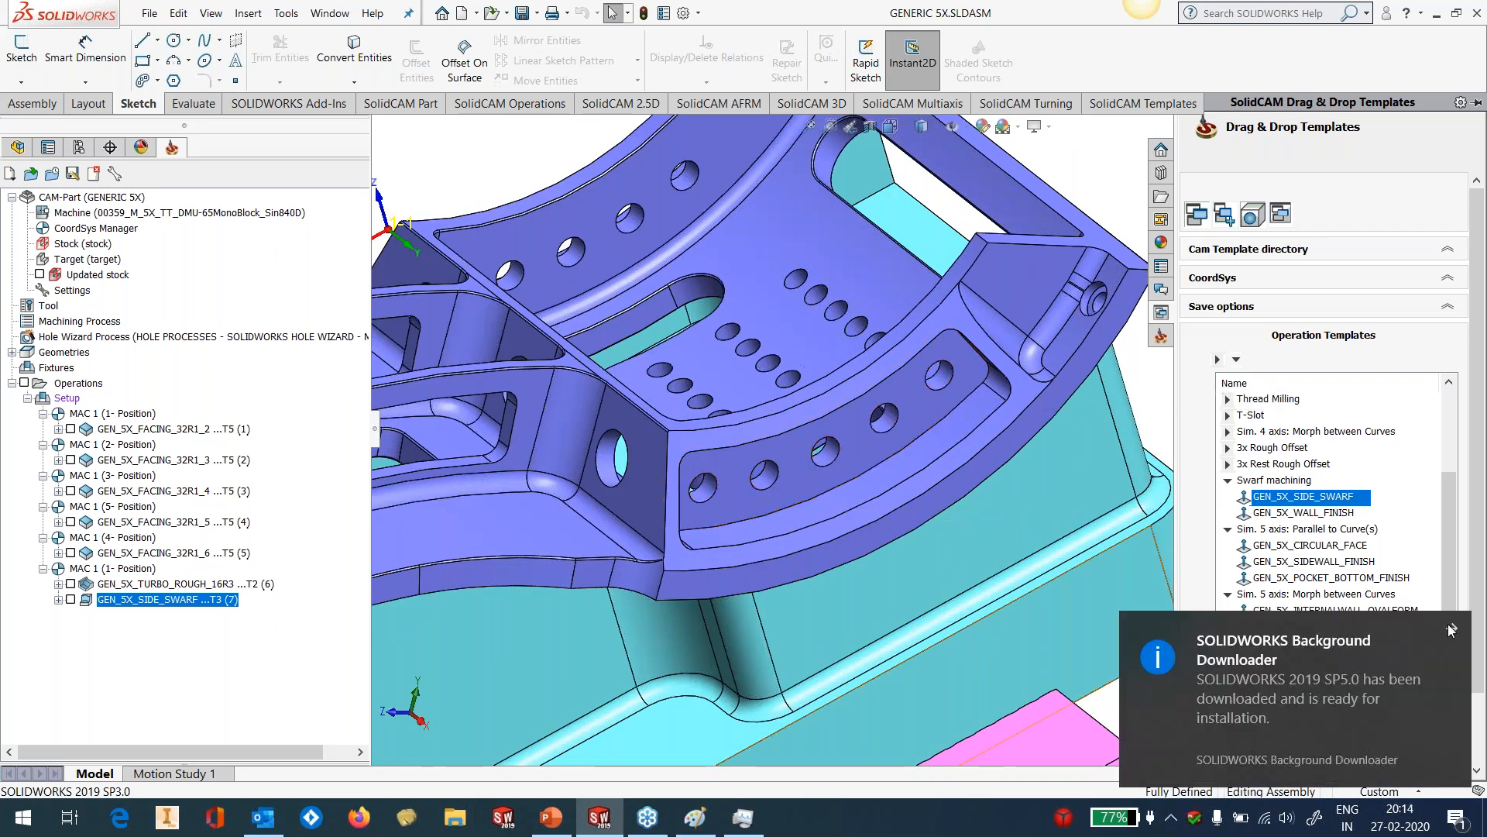
{"action": "left_click", "coordinate": [1451, 629]}
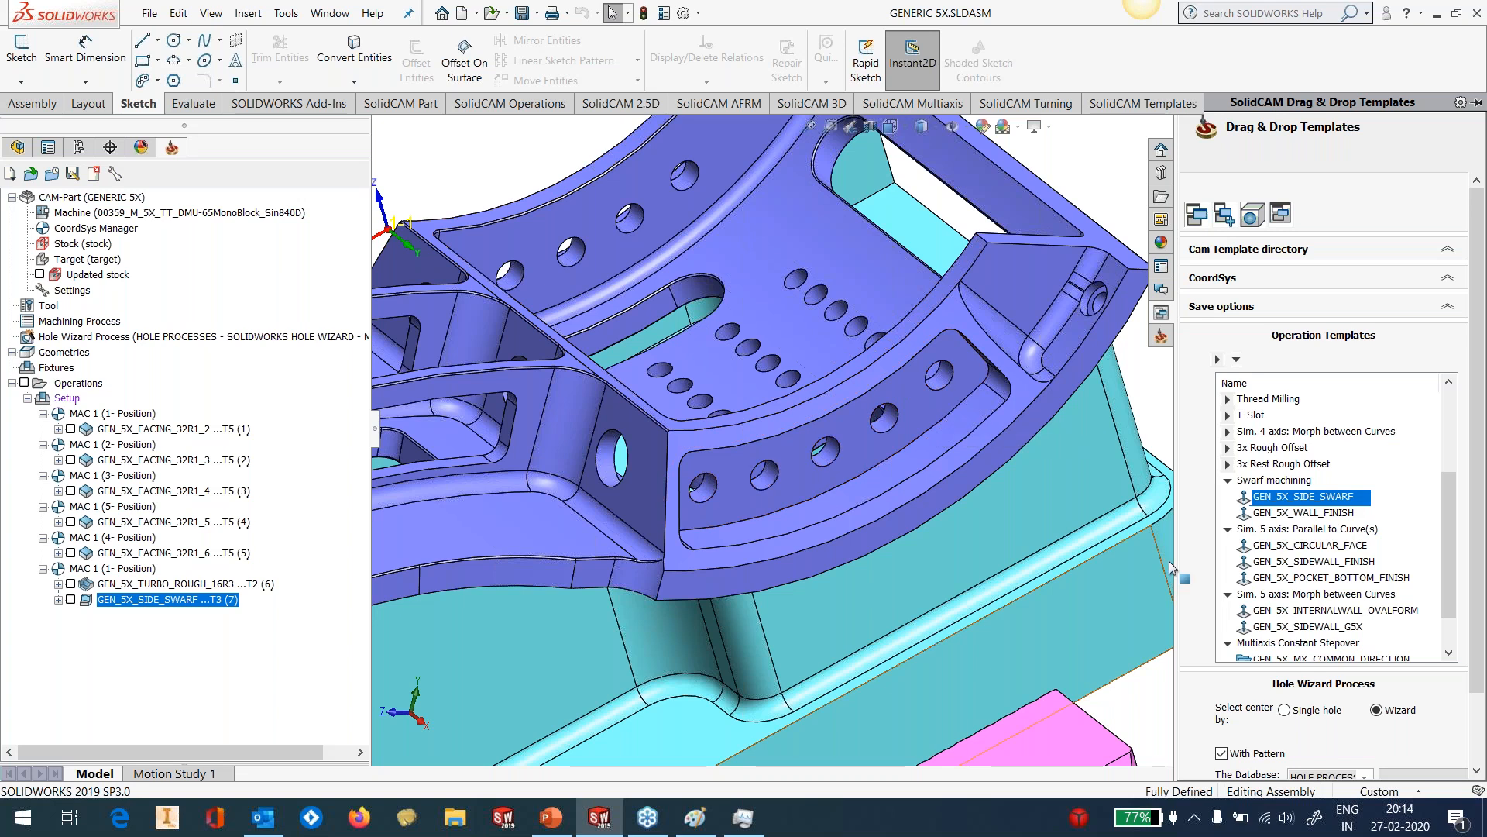
{"action": "scroll", "coordinate": [1283, 546], "scroll_direction": "down", "scroll_amount": 3}
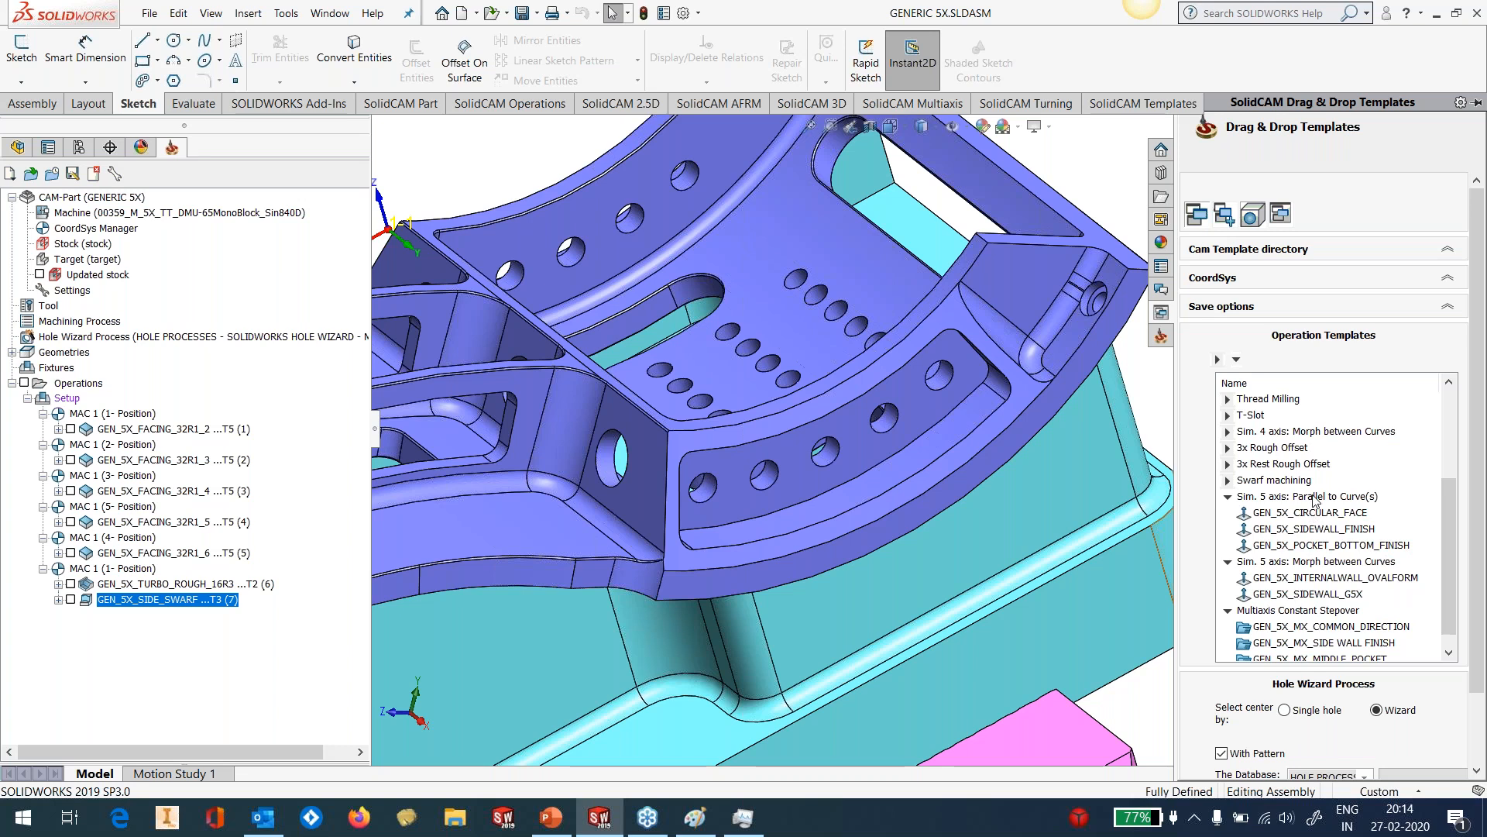
{"action": "left_click", "coordinate": [1303, 547]}
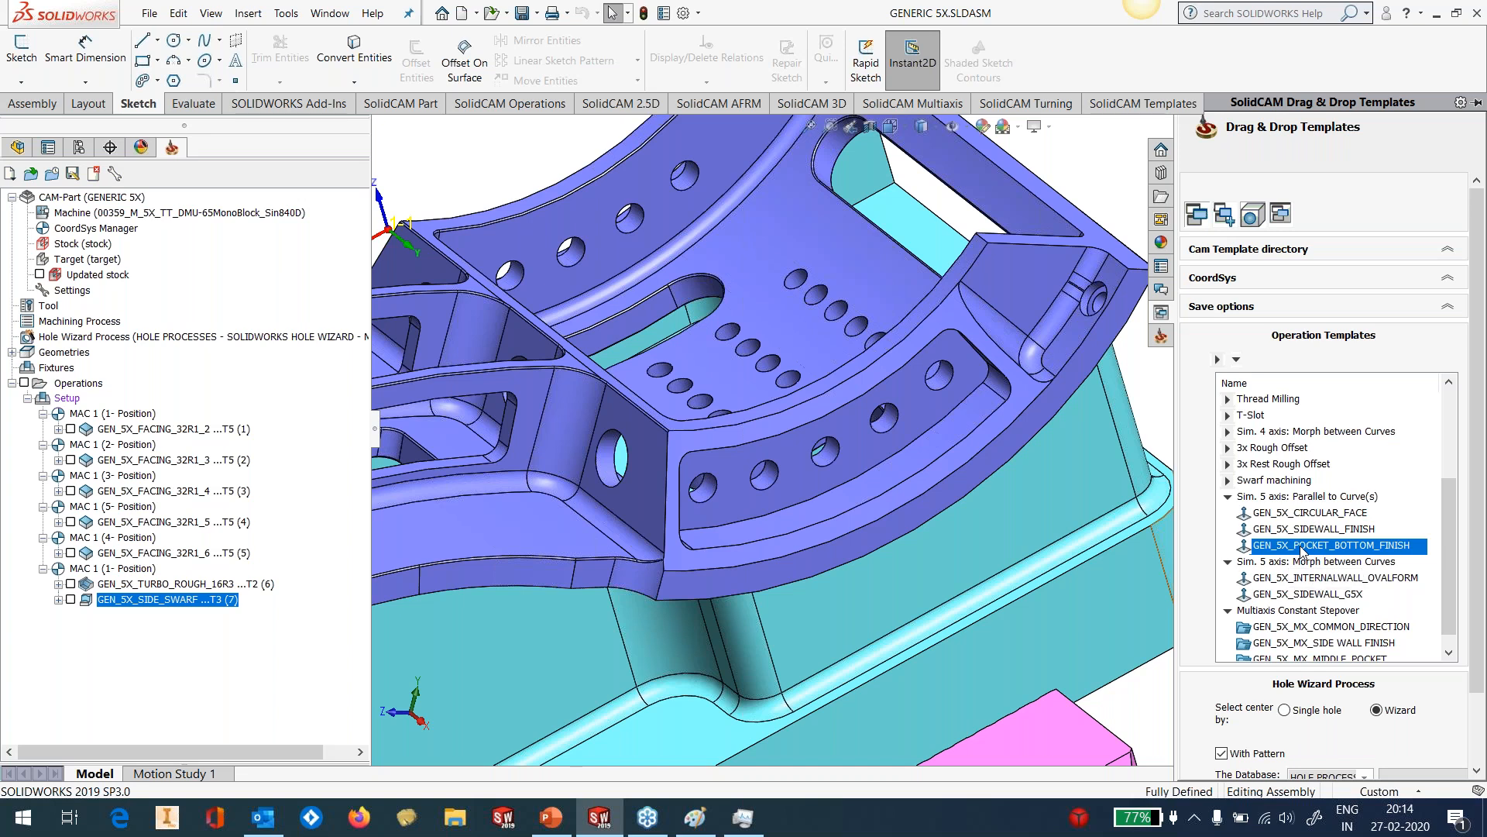
{"action": "left_click_drag", "start_coordinate": [1300, 551], "coordinate": [240, 634]}
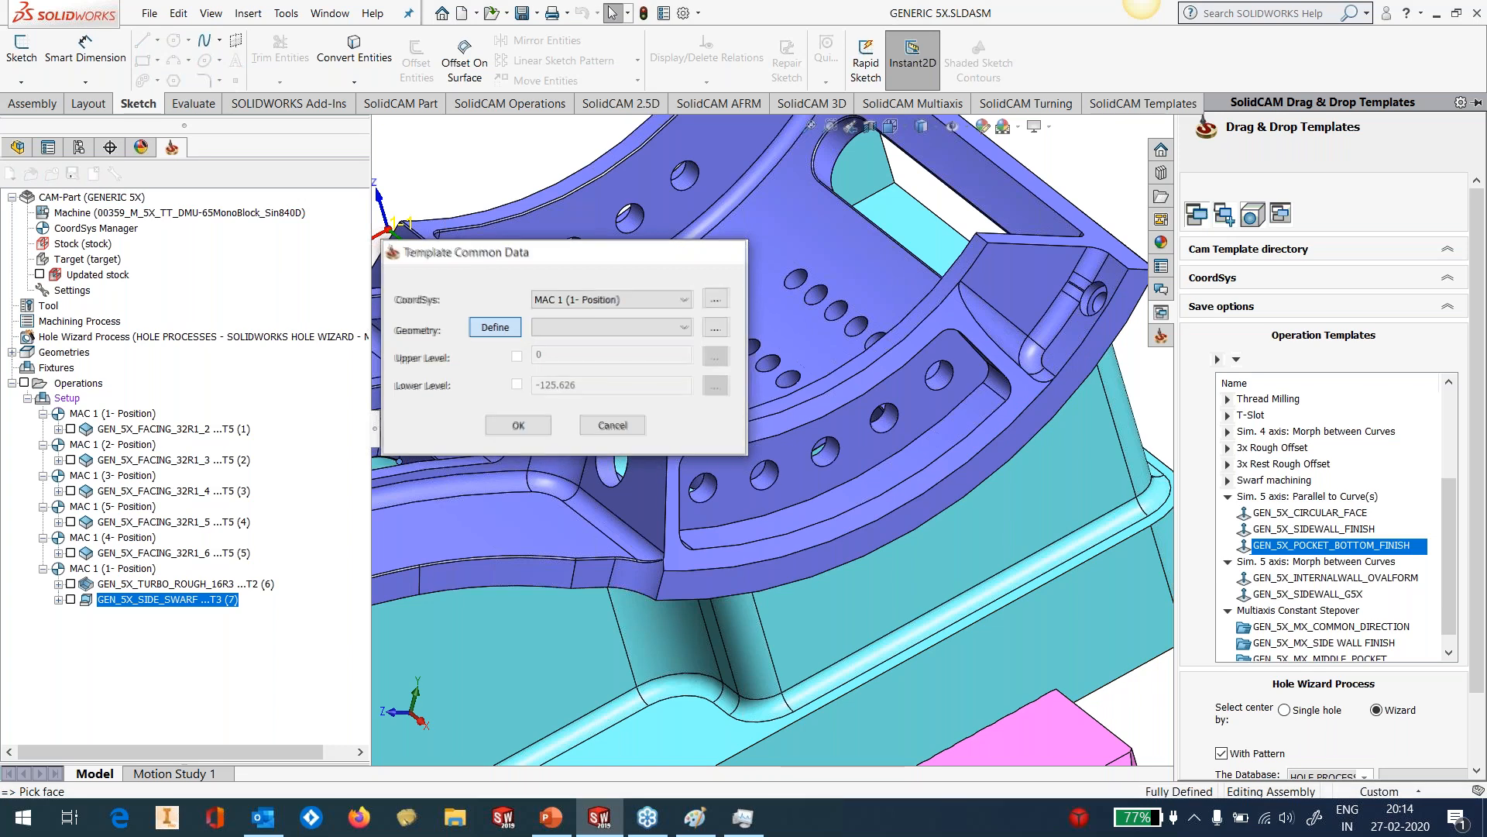
Define the floor face of the curved pocket with the row of holes as the template geometry and create the operation.
{"action": "left_click", "coordinate": [495, 327]}
{"action": "left_click", "coordinate": [860, 452]}
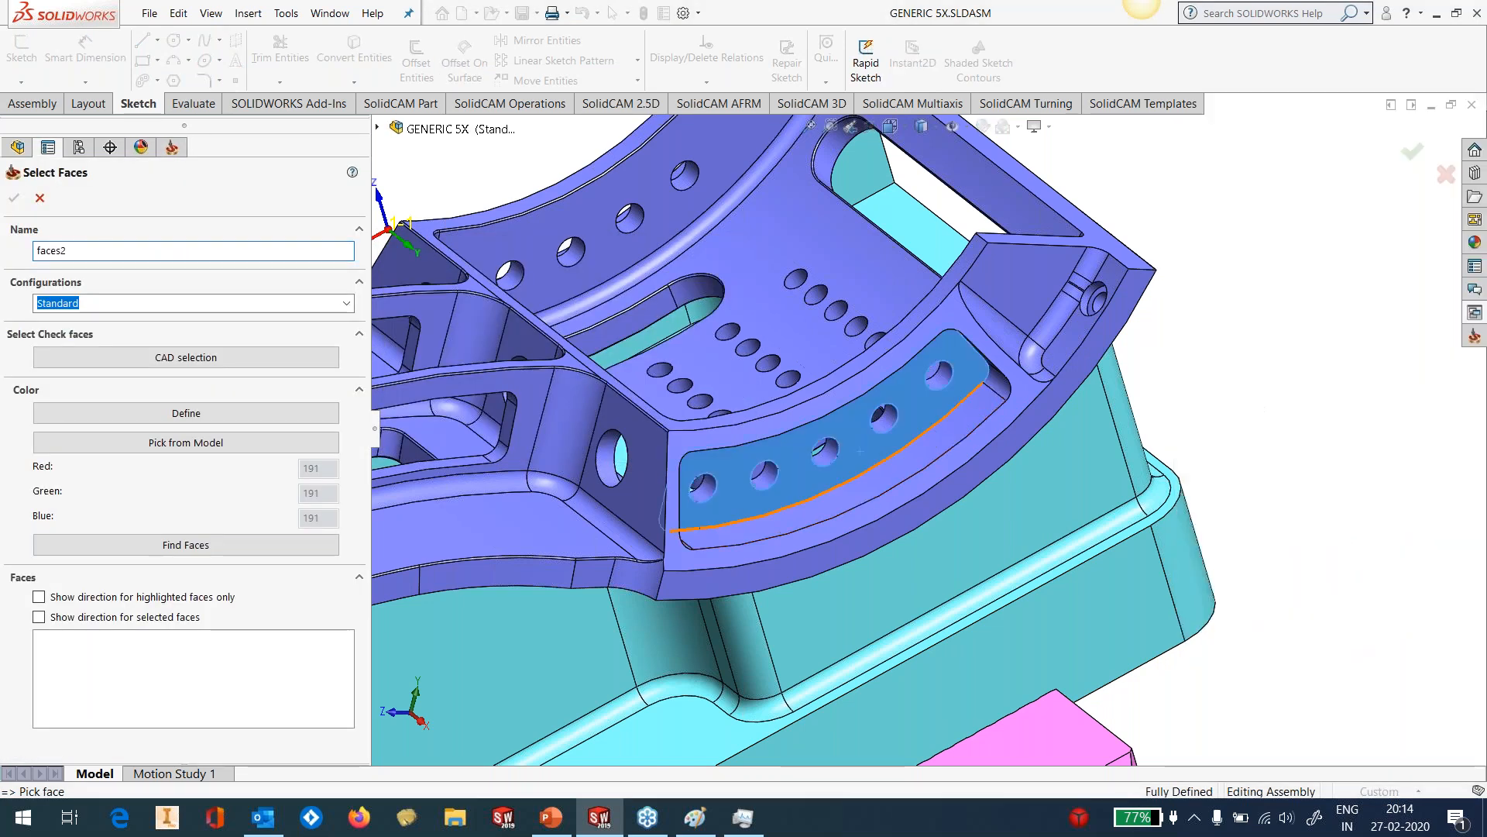
{"action": "left_click", "coordinate": [14, 199]}
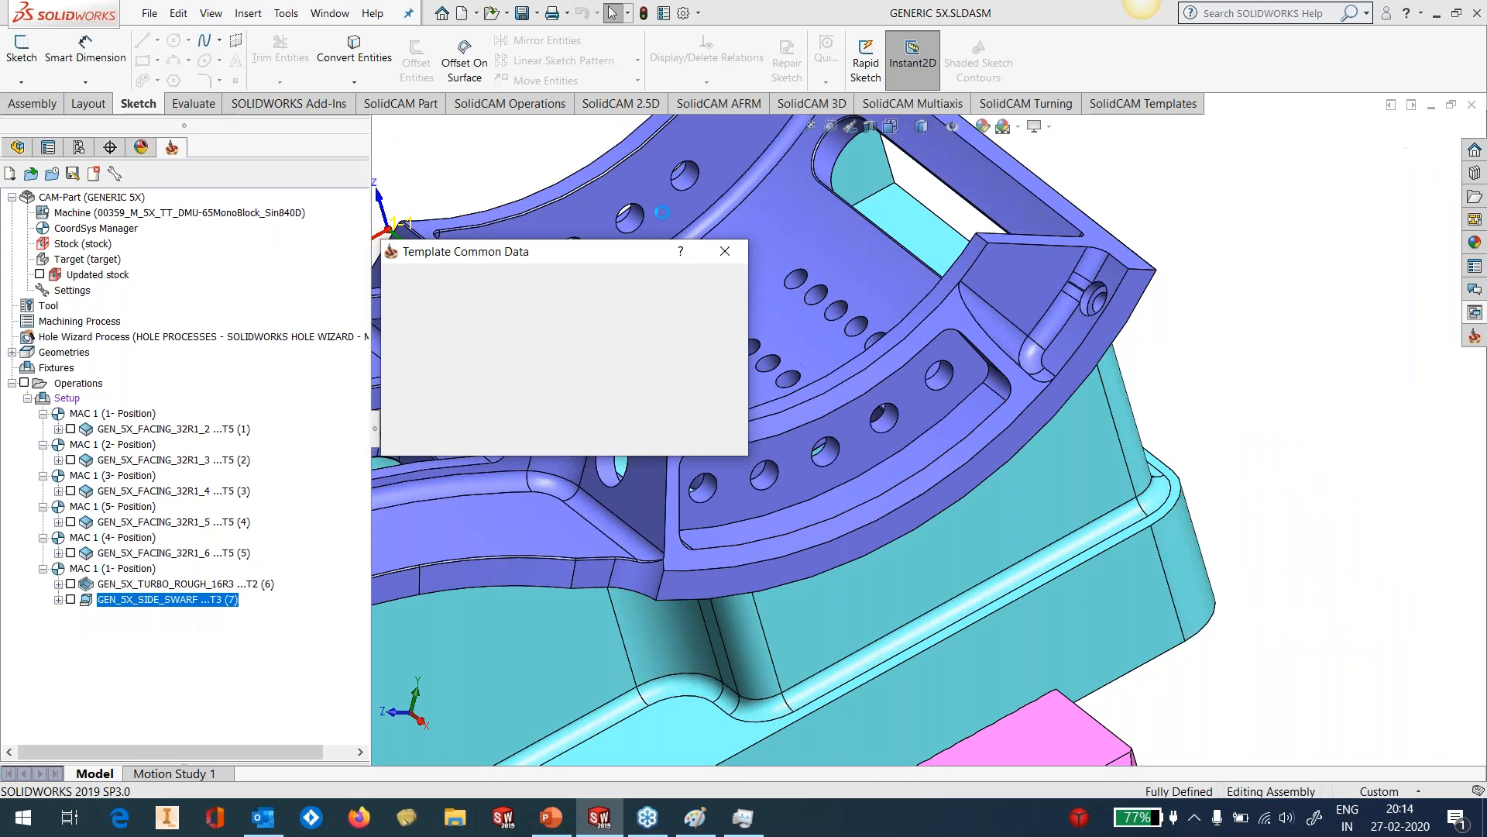
{"action": "left_click", "coordinate": [624, 419]}
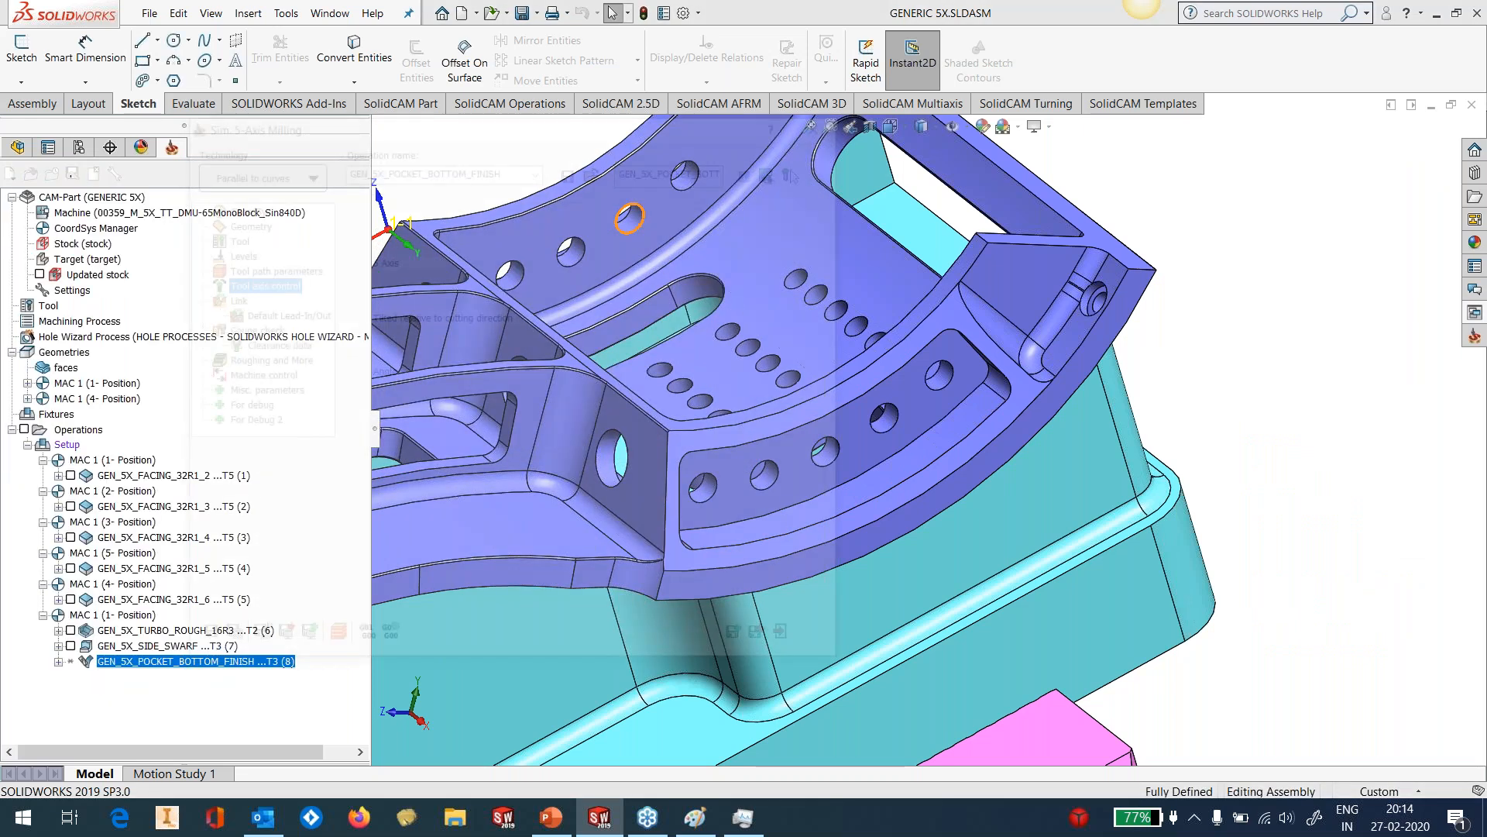
Define the operation's edge curve from the outer curved edge of the pocket floor, accepting the closed chain.
{"action": "left_click", "coordinate": [239, 221]}
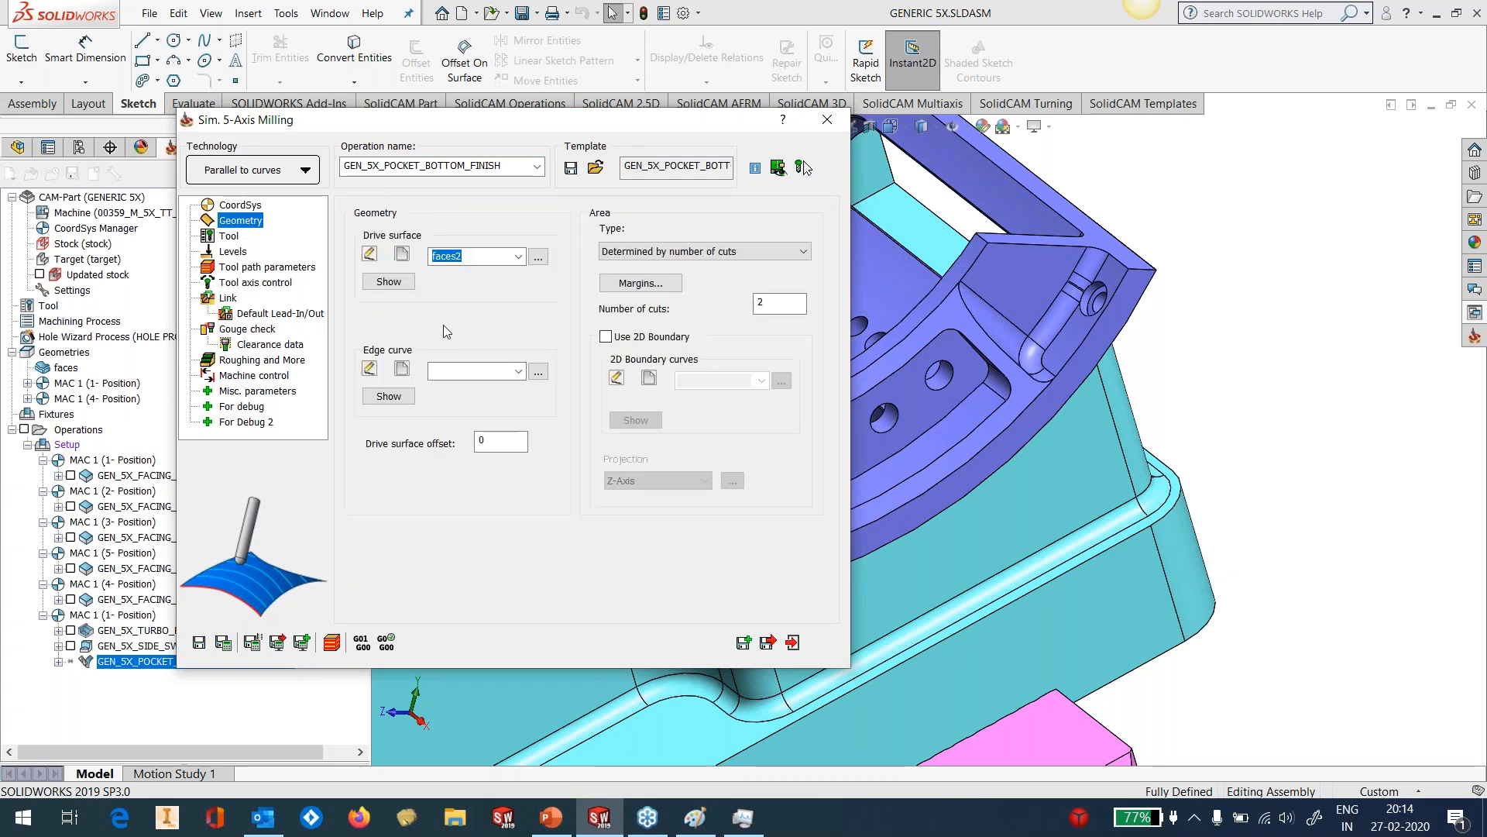
{"action": "left_click", "coordinate": [402, 369]}
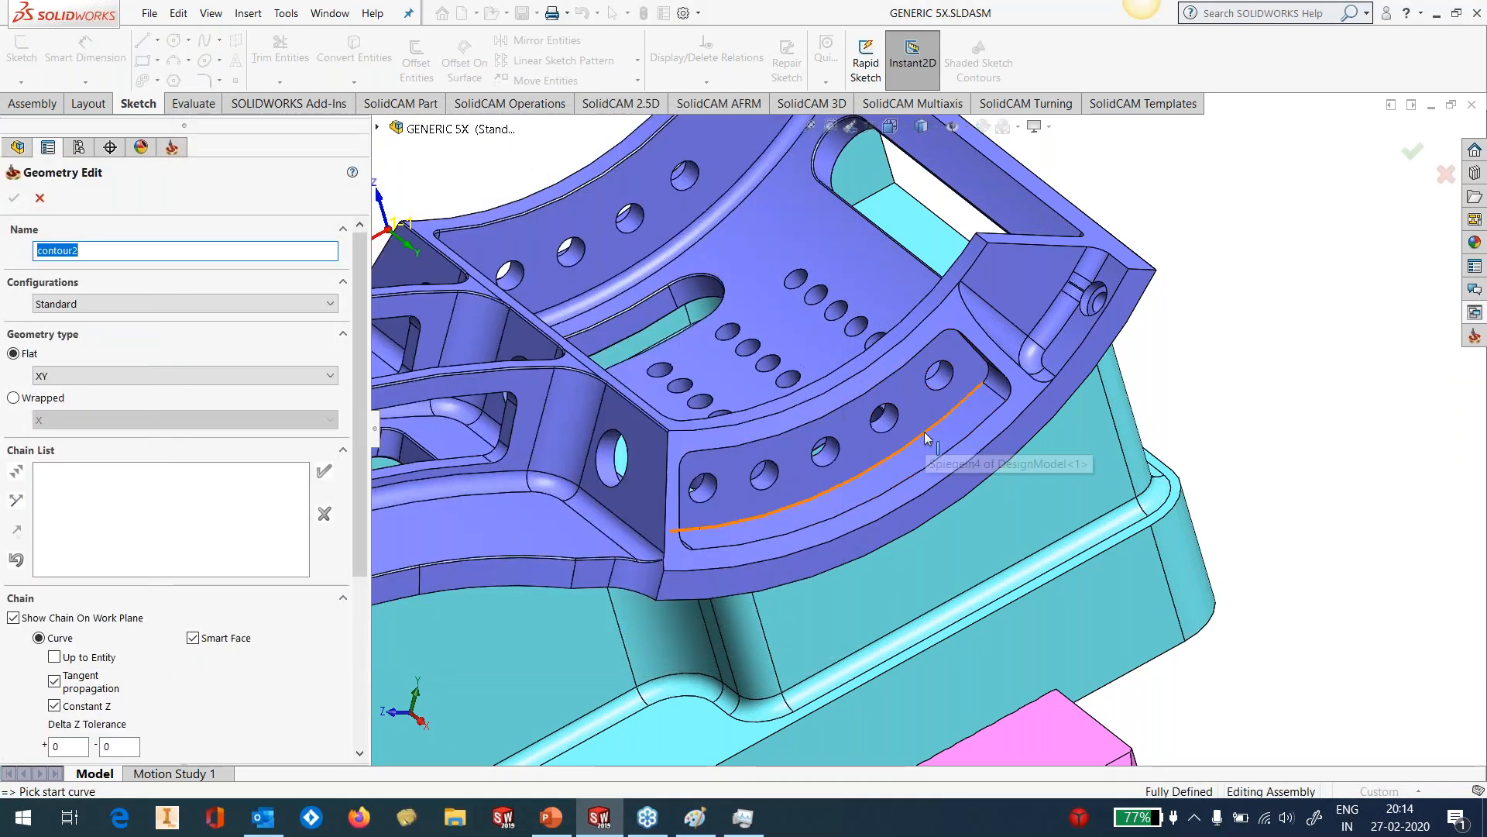
{"action": "left_click", "coordinate": [925, 431]}
{"action": "left_click", "coordinate": [518, 296]}
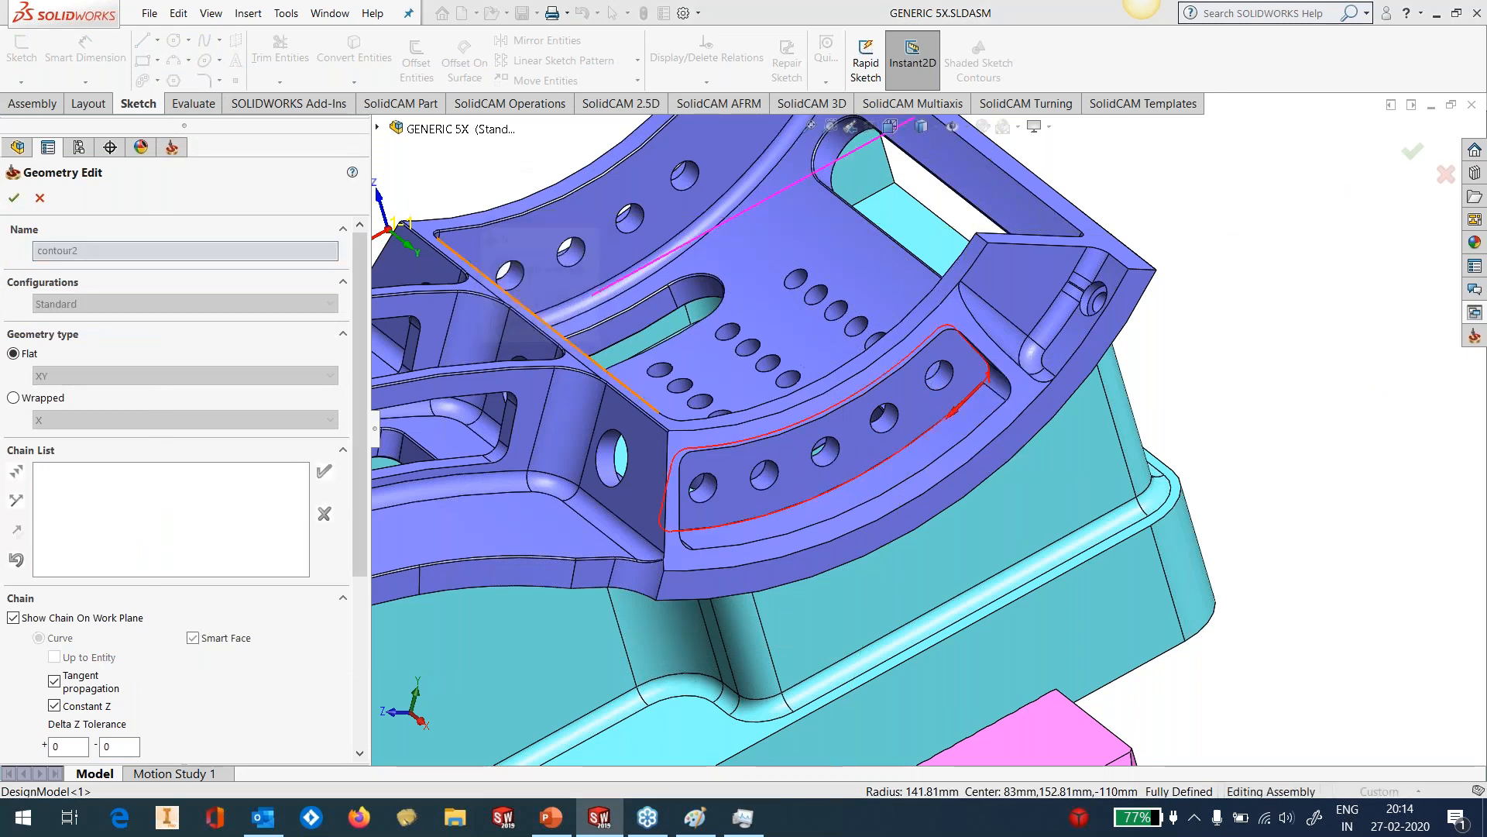
{"action": "left_click", "coordinate": [14, 199]}
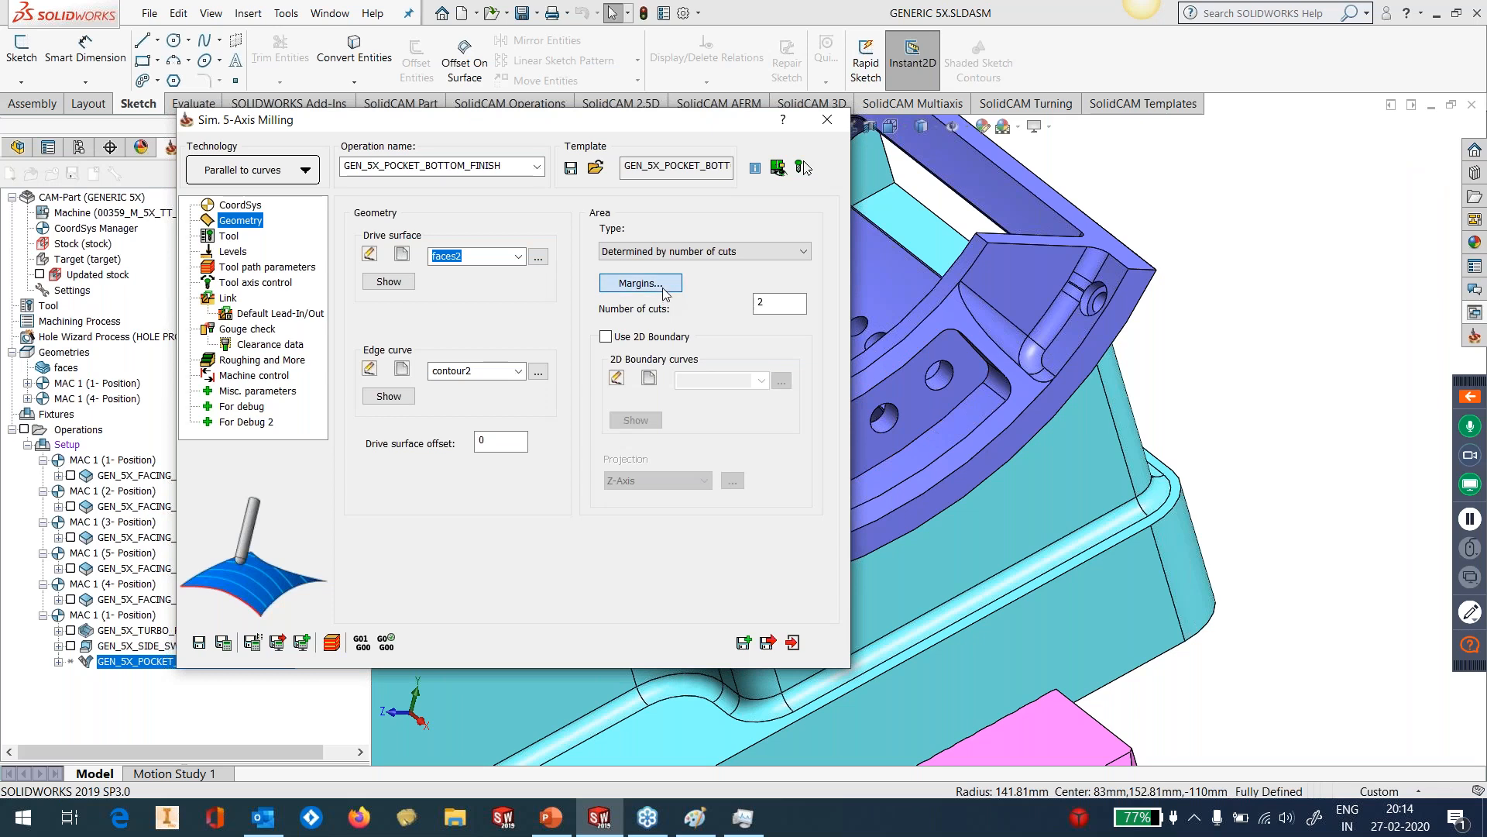
Check the machining area margins without changing them, then save, calculate and close the pocket bottom finish operation.
{"action": "left_click", "coordinate": [641, 282]}
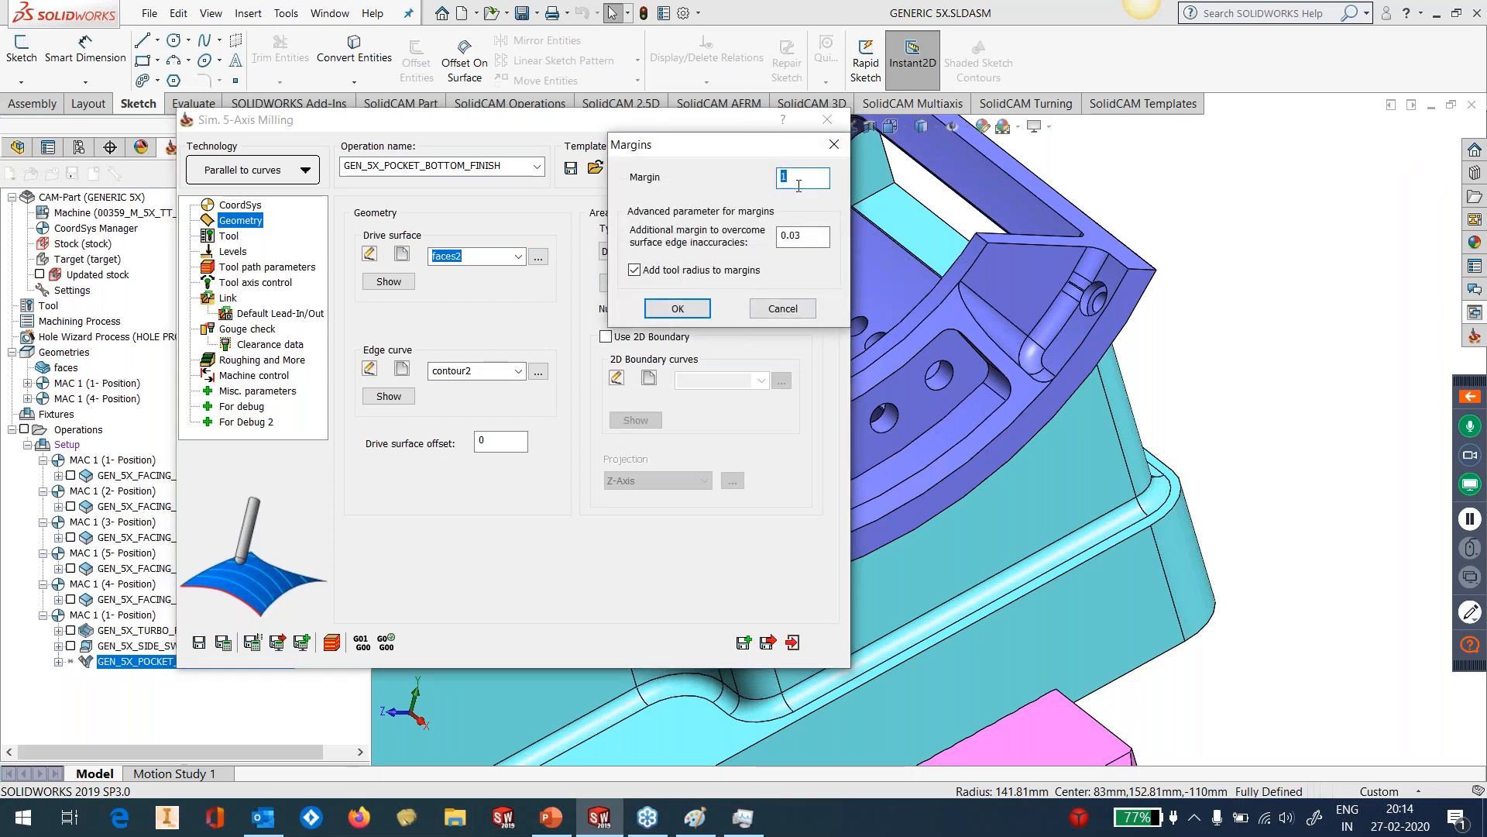
{"action": "left_click", "coordinate": [777, 310]}
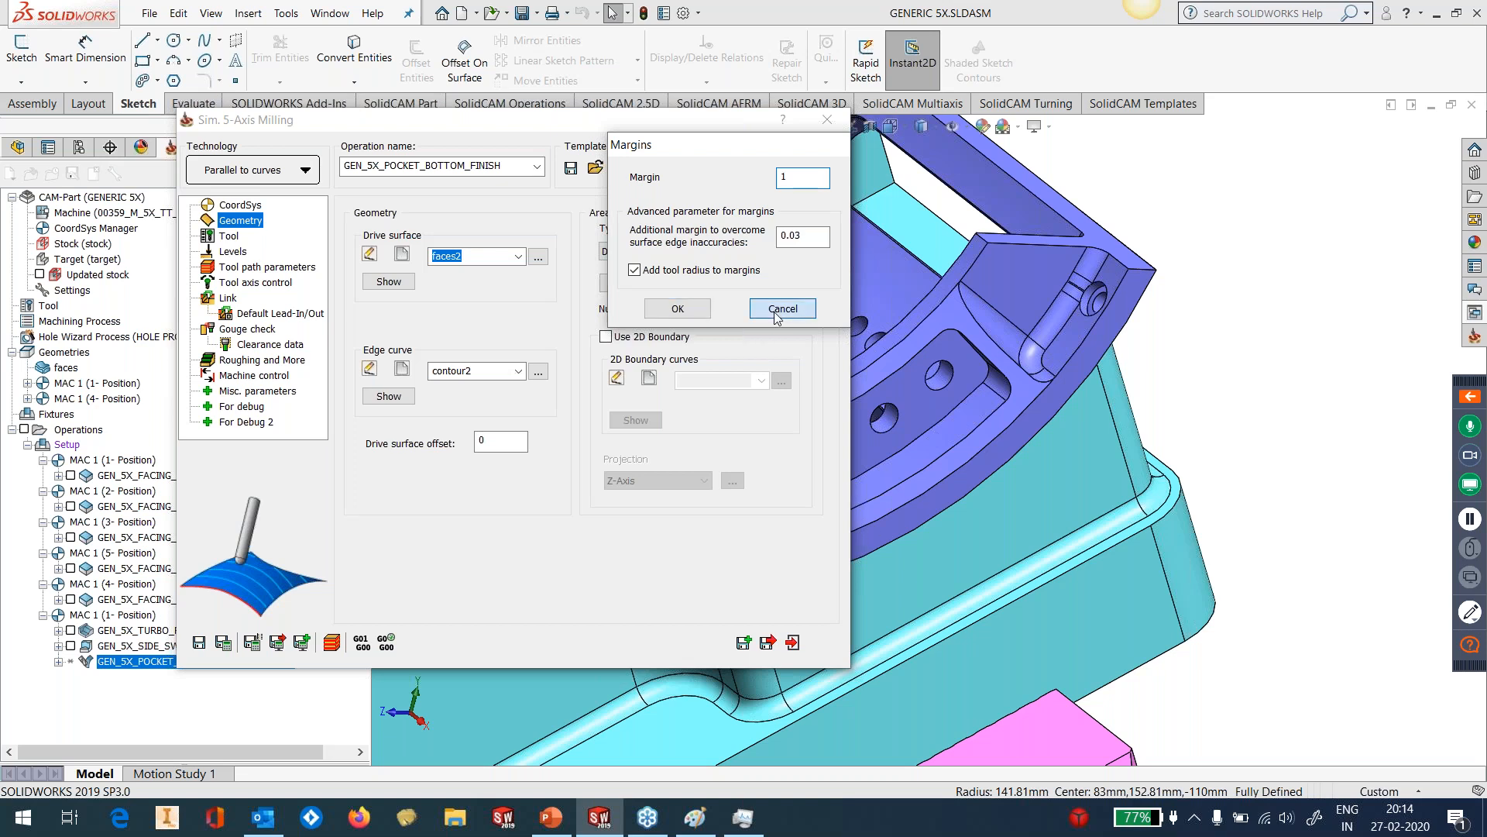
{"action": "left_click", "coordinate": [225, 643]}
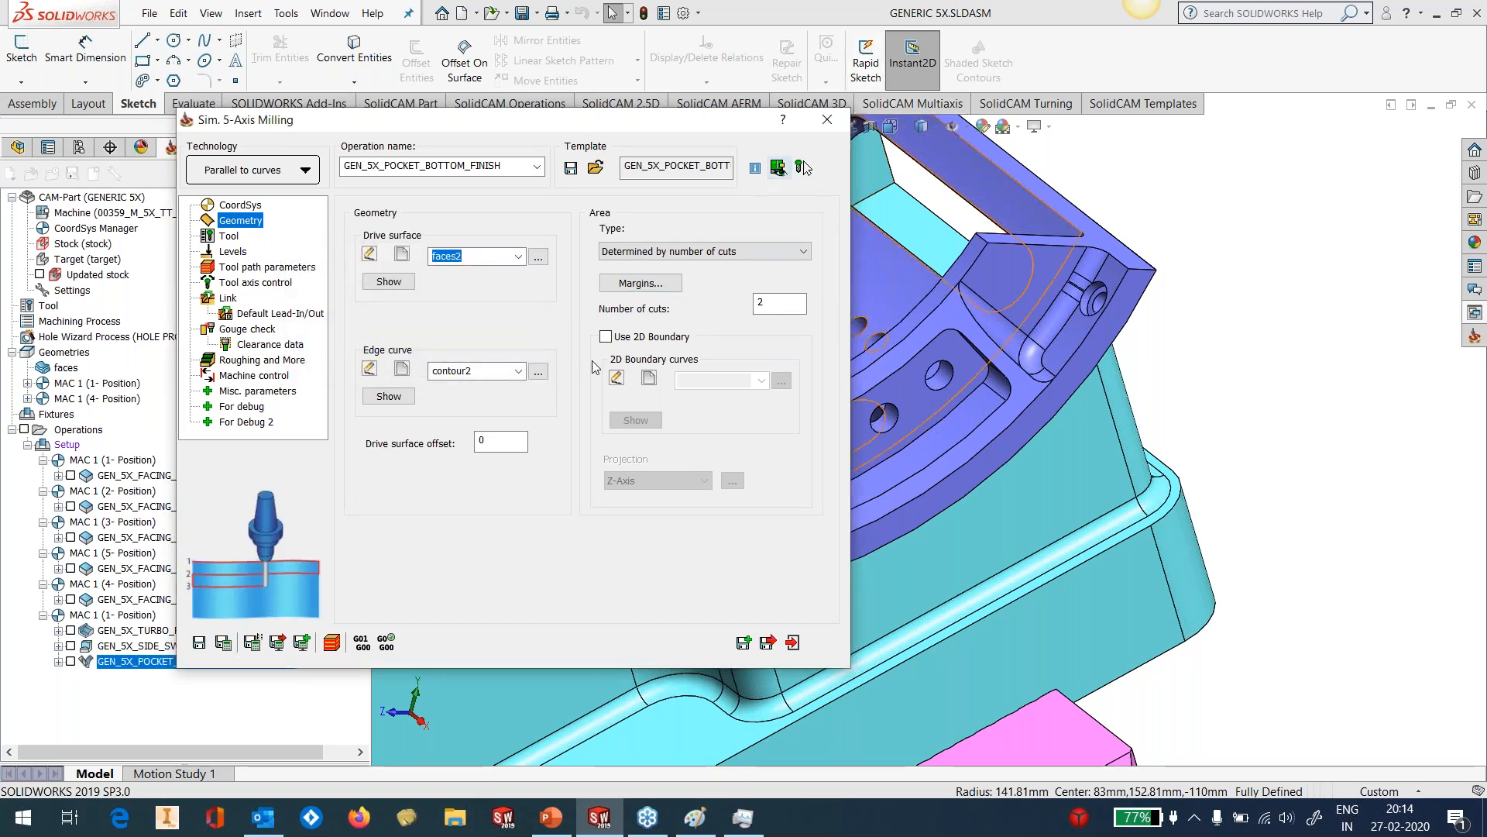
{"action": "key", "text": "Escape"}
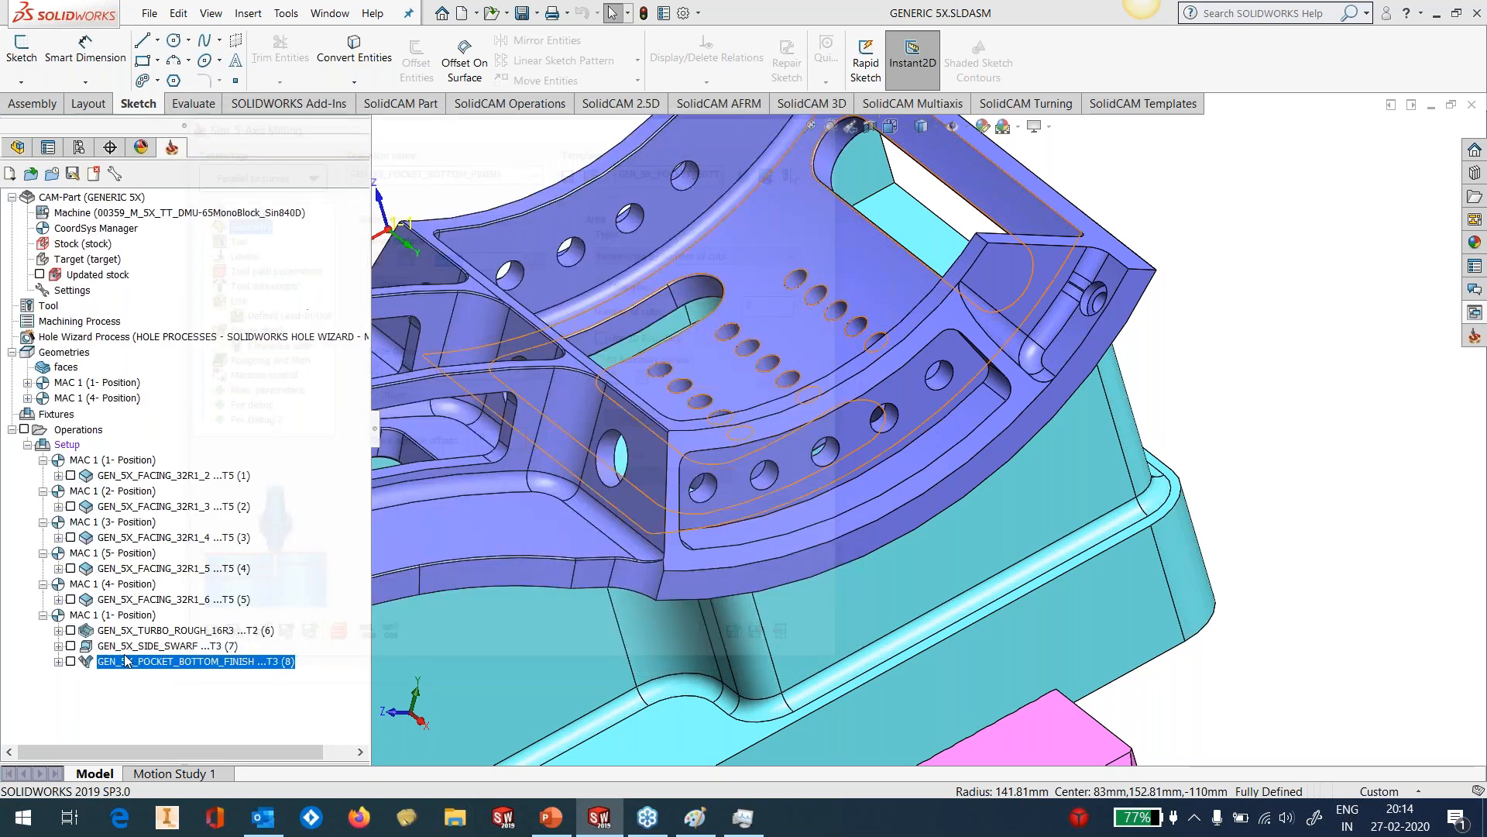
Show the GEN_5X_POCKET_BOTTOM_FINISH tool path and examine its lead-in near the first hole.
{"action": "left_click", "coordinate": [70, 661]}
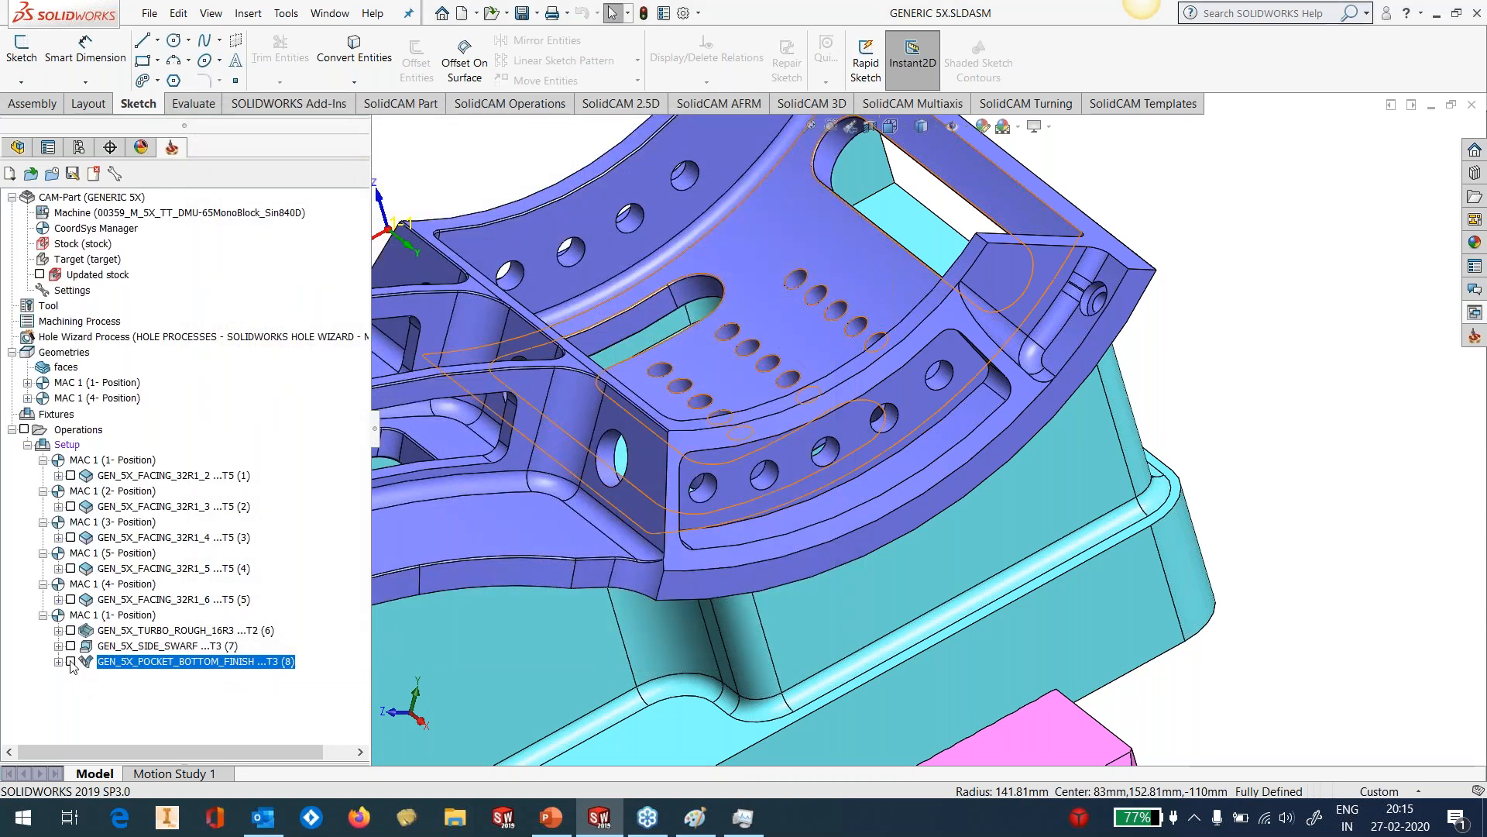
{"action": "middle_click_drag", "start_coordinate": [968, 468], "coordinate": [1097, 534]}
{"action": "scroll", "coordinate": [914, 519], "scroll_direction": "up", "scroll_amount": 6}
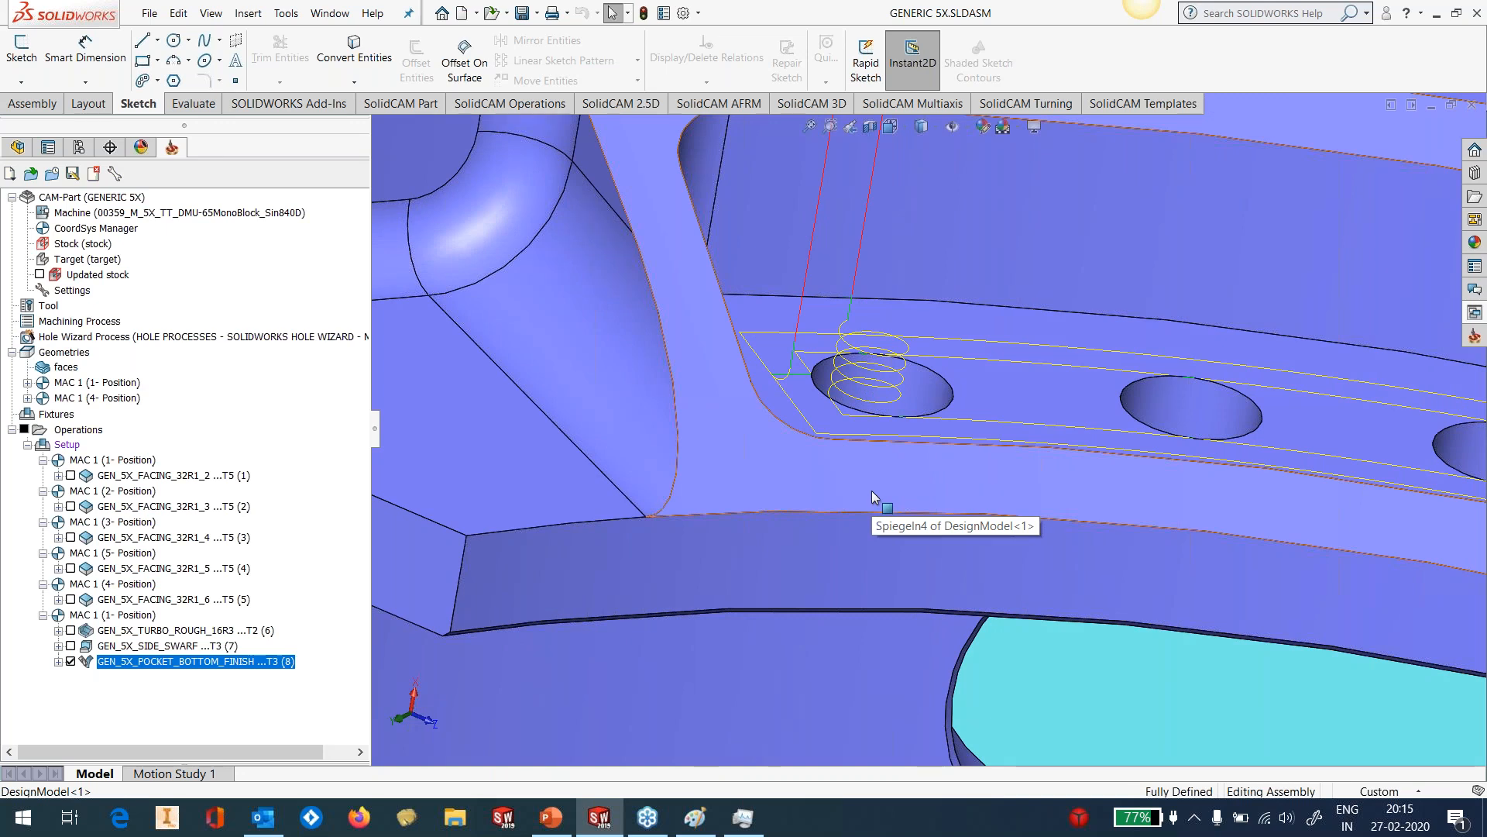
Reopen the pocket bottom finish operation, set the first entry lead-in's arc sweep to 1000, then save and calculate.
{"action": "right_click", "coordinate": [179, 663]}
{"action": "left_click", "coordinate": [280, 201]}
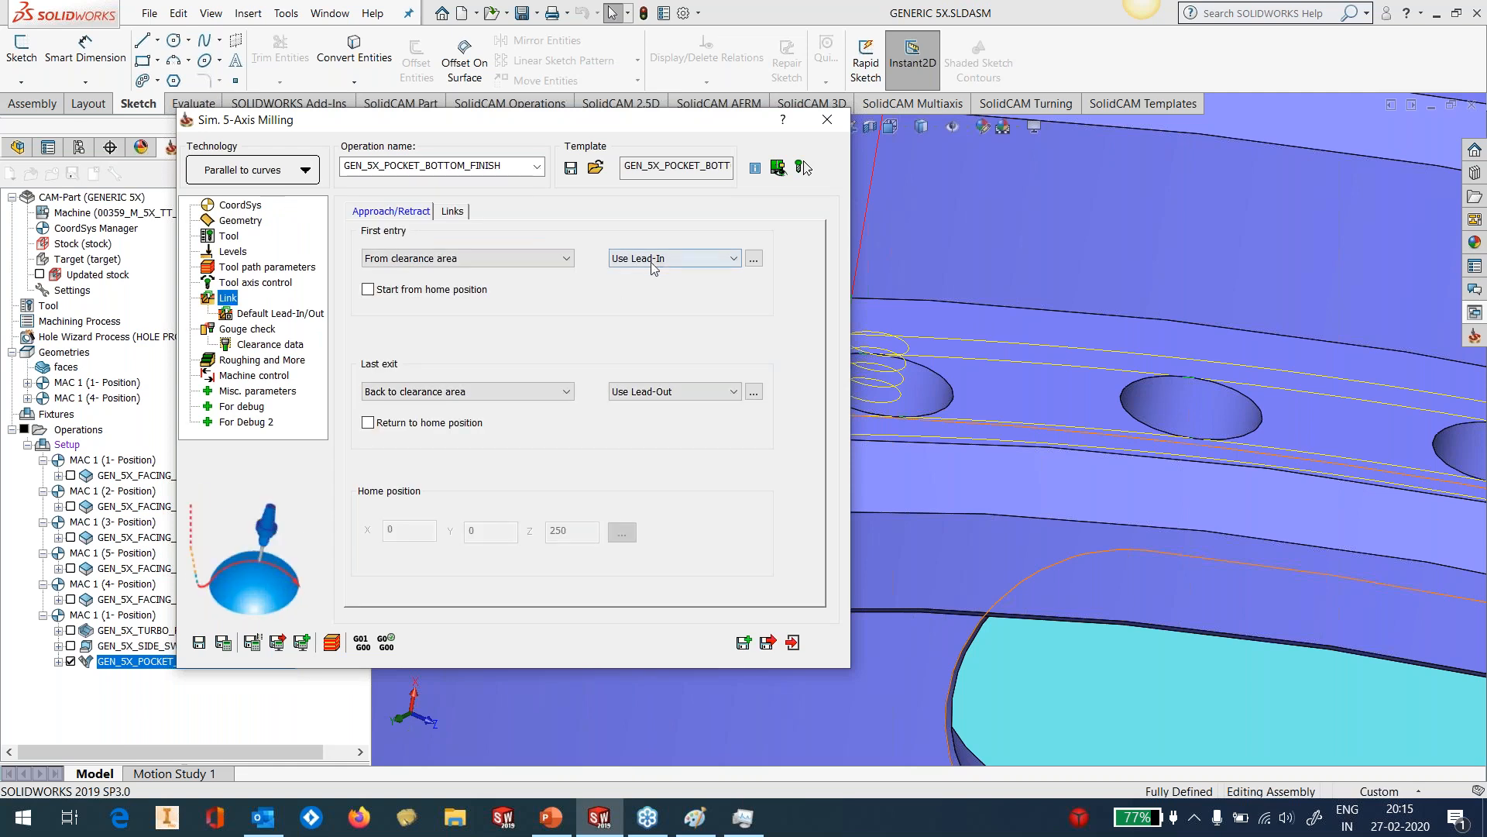
{"action": "left_click", "coordinate": [754, 258]}
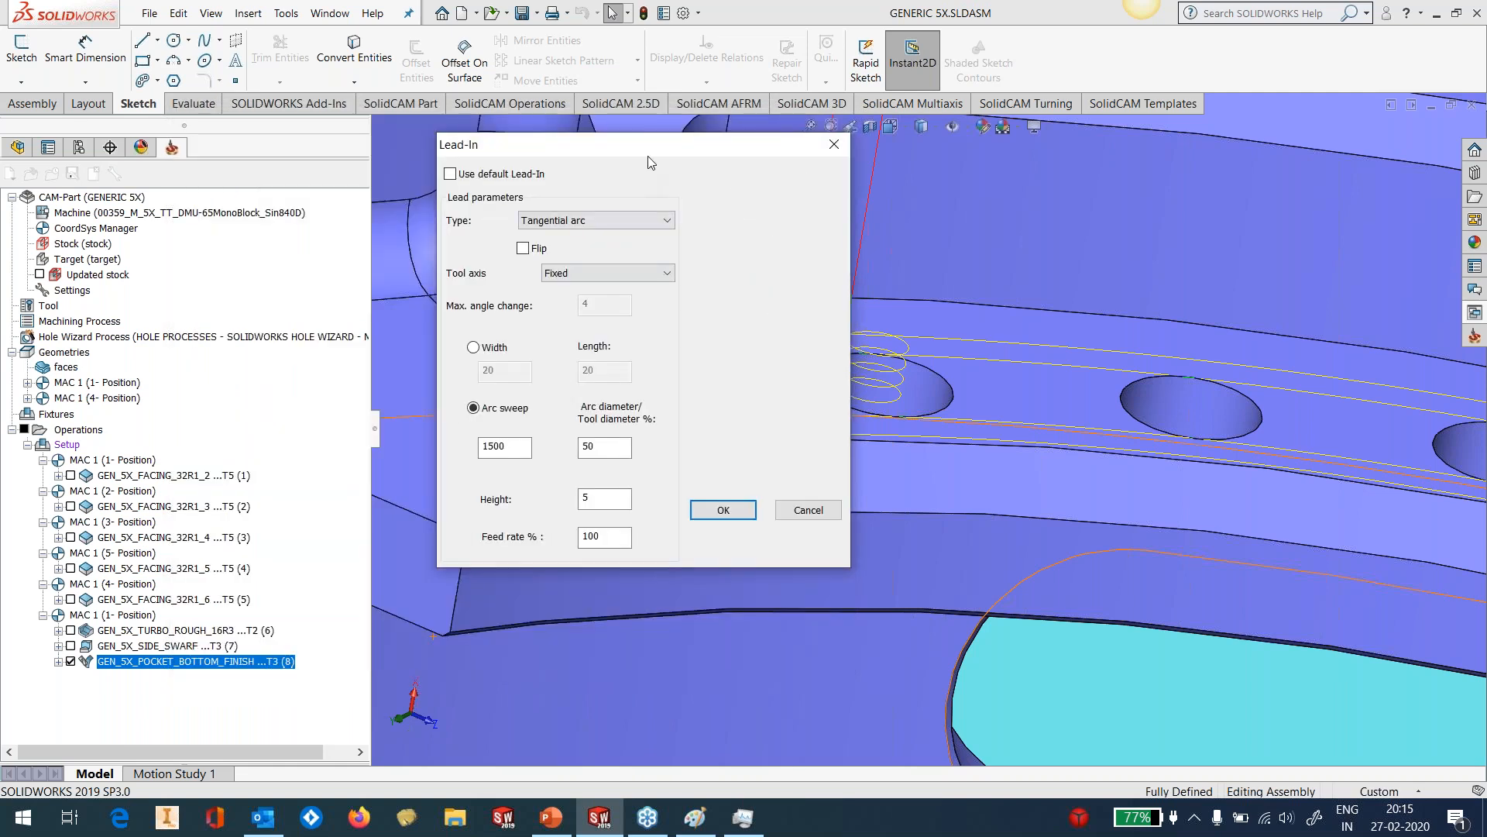
{"action": "double_click", "coordinate": [555, 482]}
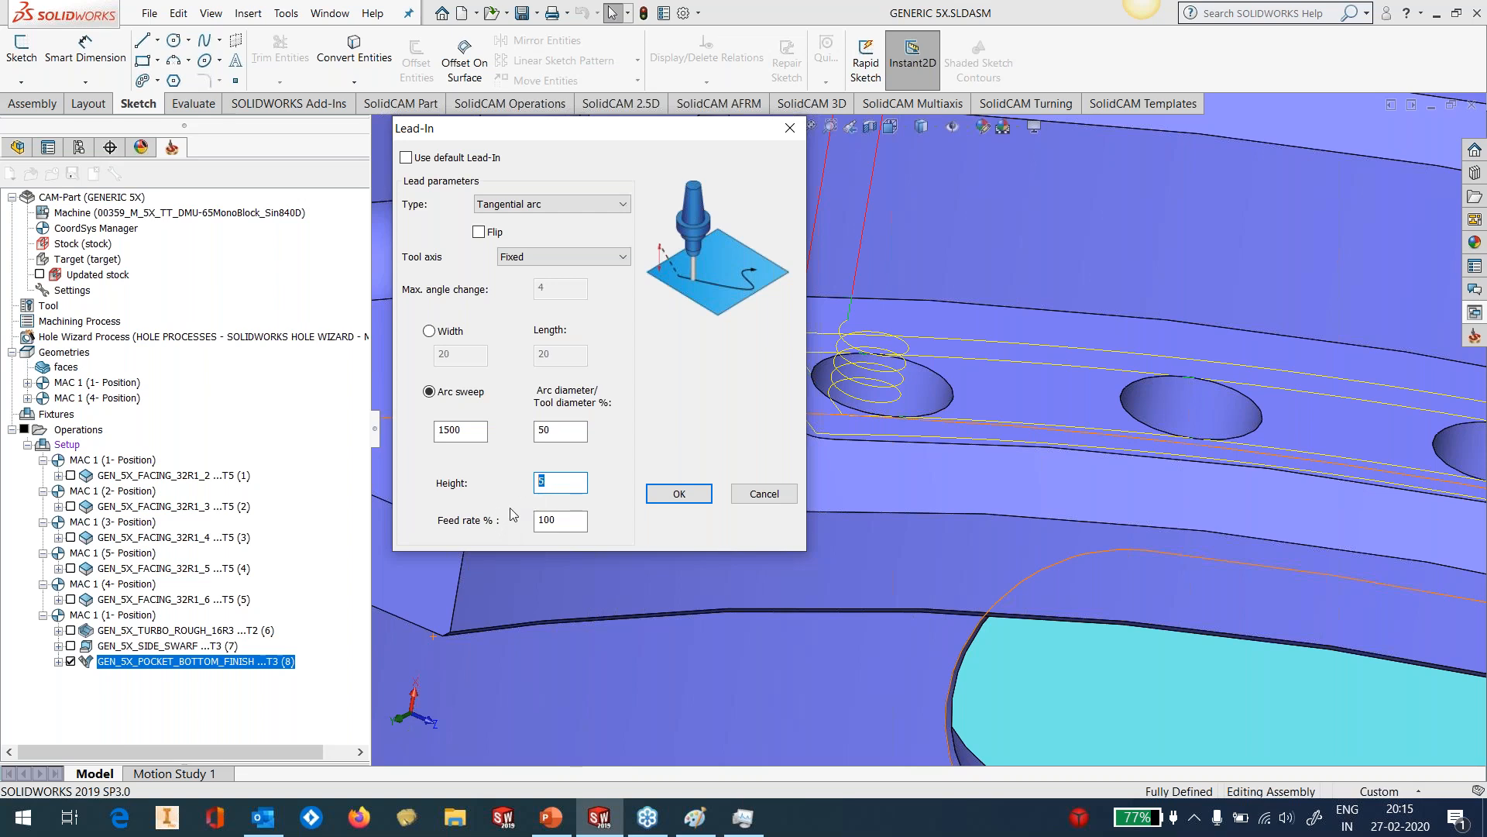
{"action": "double_click", "coordinate": [459, 431]}
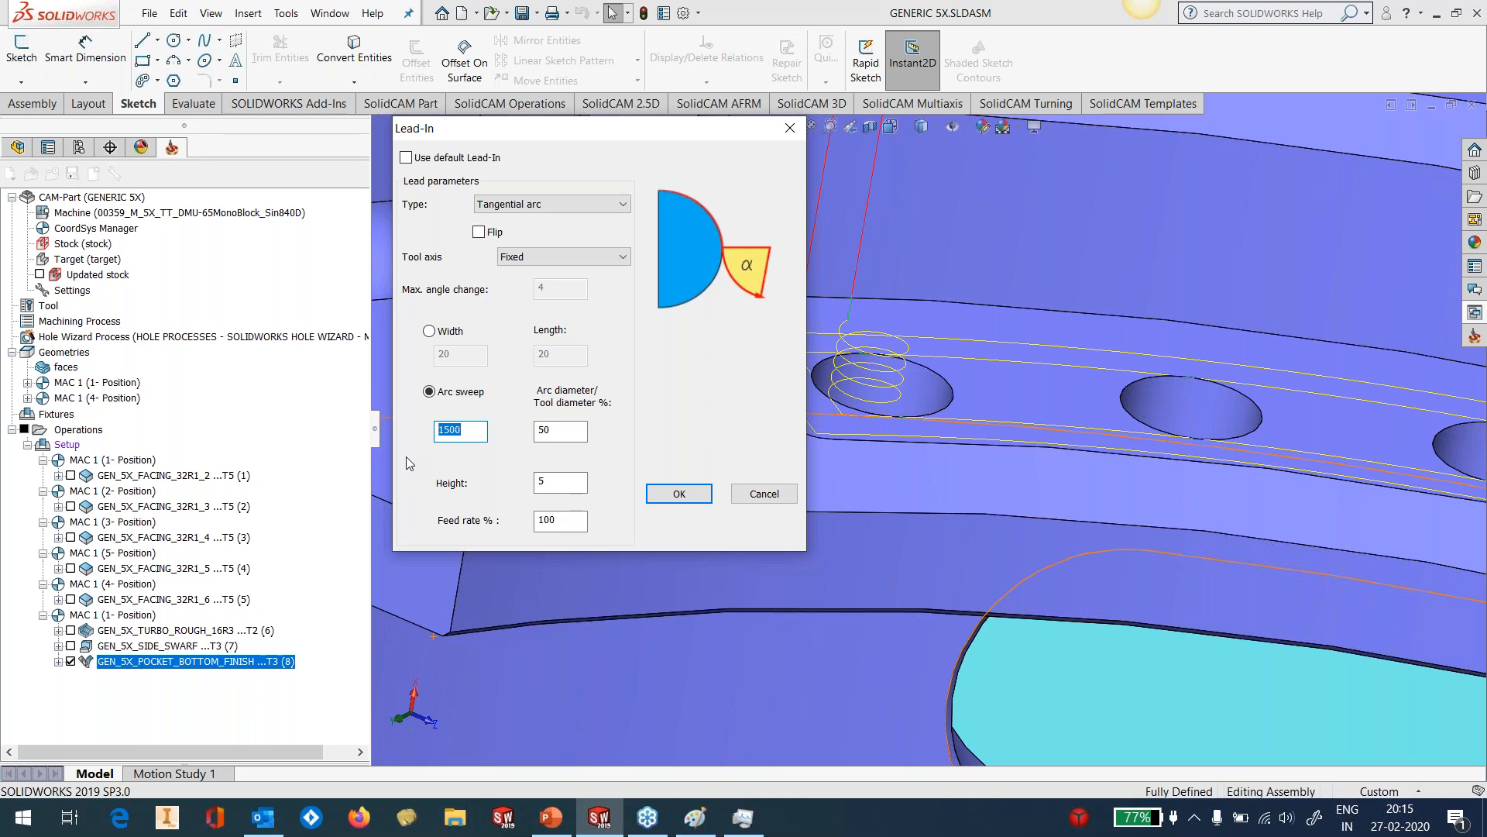
{"action": "type", "text": "1000"}
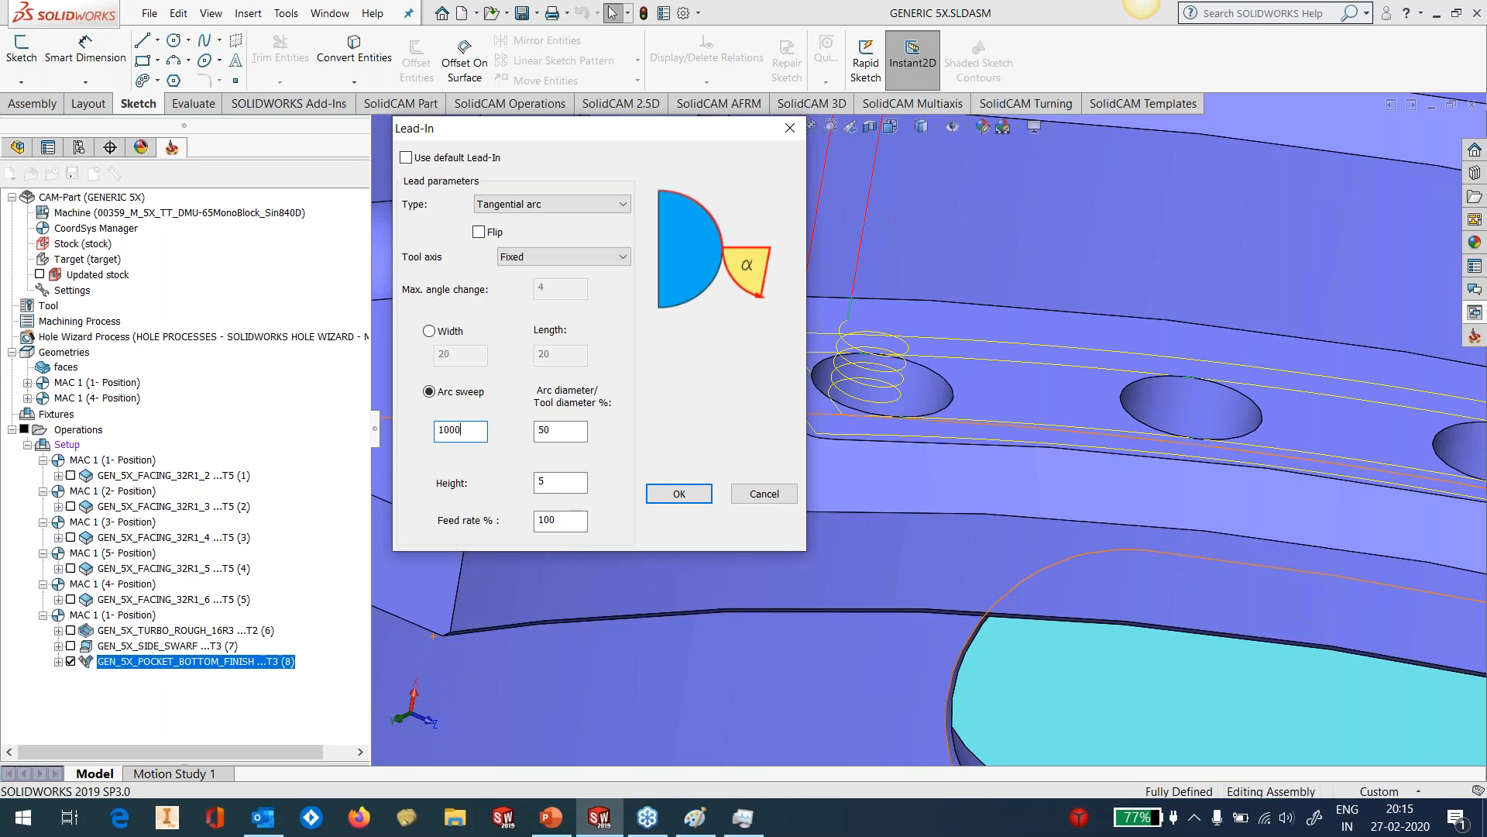
{"action": "left_click", "coordinate": [566, 486]}
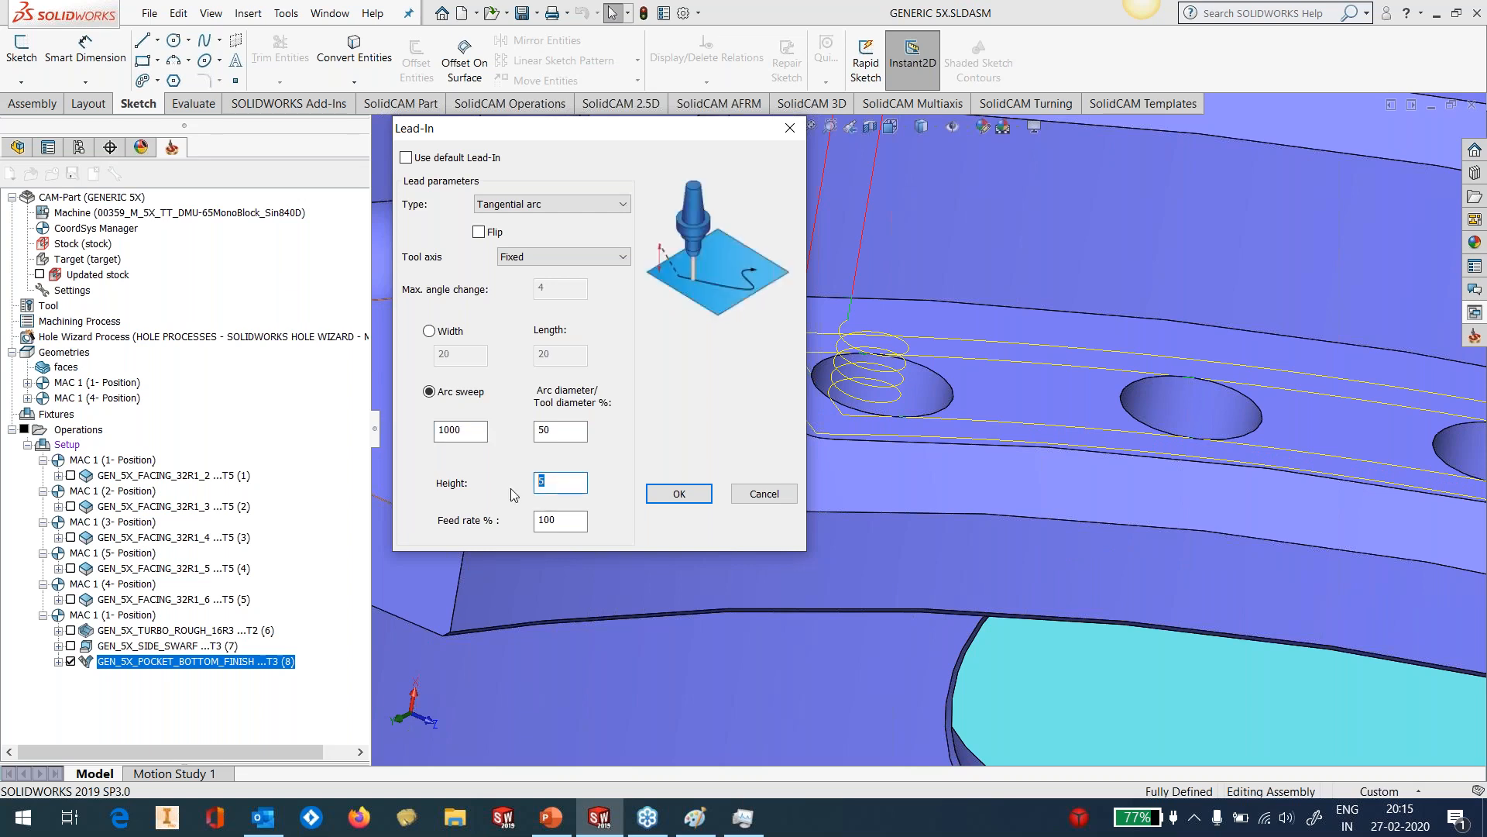
{"action": "left_click", "coordinate": [679, 494]}
{"action": "left_click", "coordinate": [223, 643]}
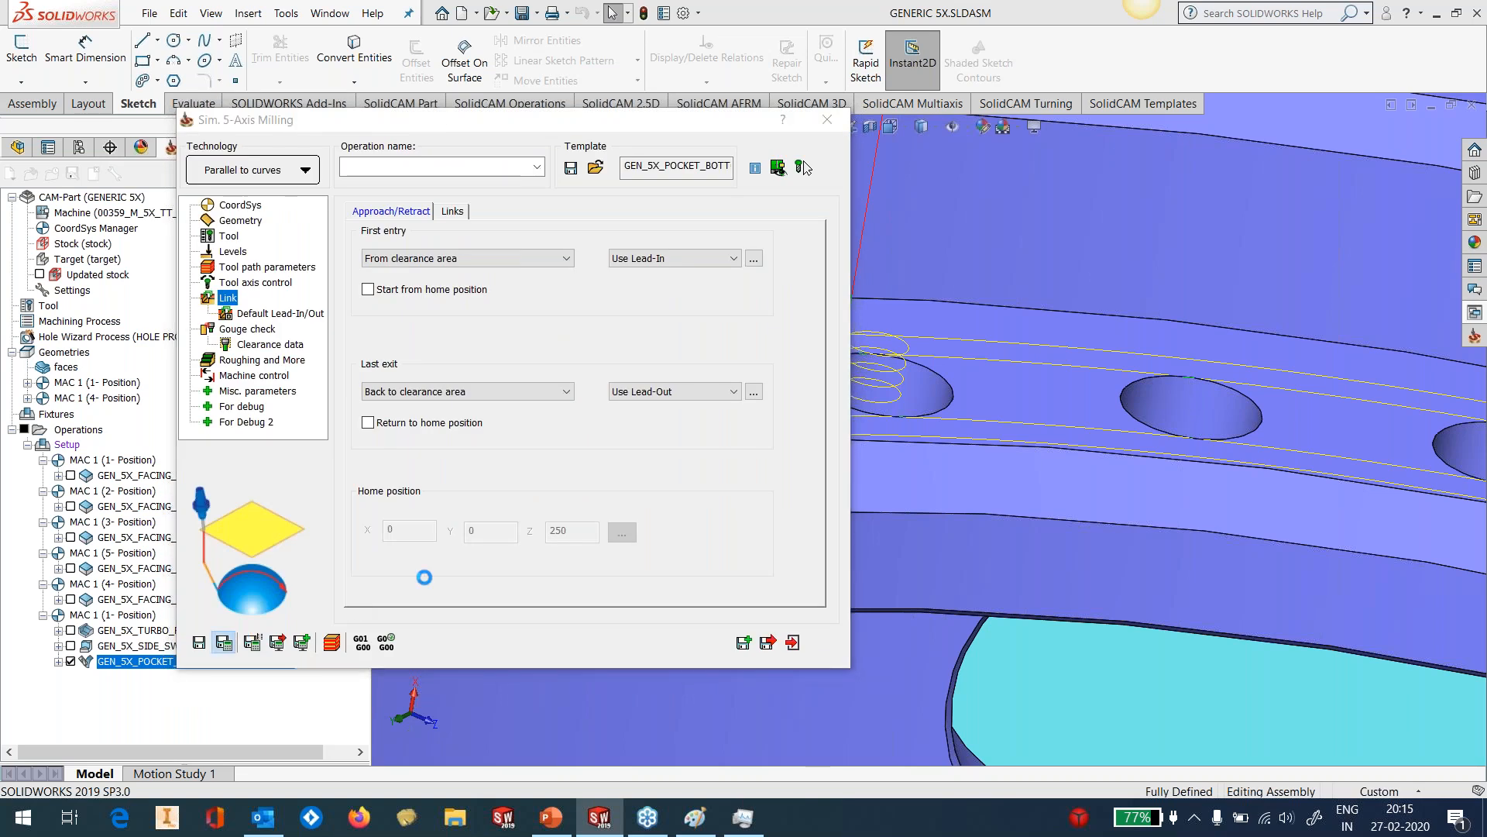
Collapse the operation dialog and examine the recalculated lead-in and pocket floor tool path from several distances.
{"action": "double_click", "coordinate": [724, 129]}
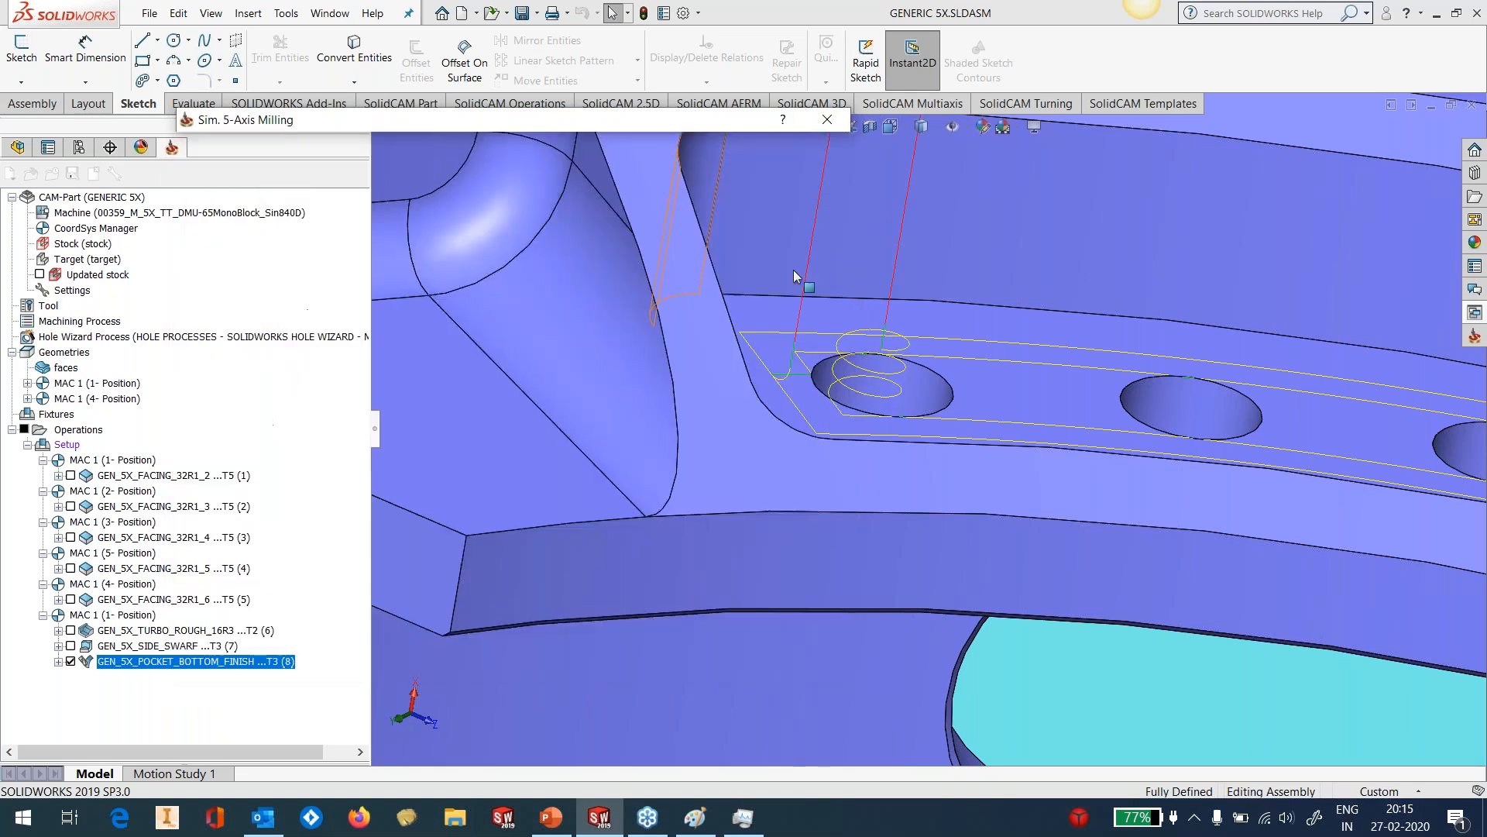
{"action": "scroll", "coordinate": [915, 368], "scroll_direction": "down", "scroll_amount": 3}
{"action": "key", "text": "ctrl+2"}
{"action": "middle_click_drag", "start_coordinate": [915, 369], "coordinate": [891, 400]}
{"action": "scroll", "coordinate": [1020, 402], "scroll_direction": "up", "scroll_amount": 1}
{"action": "scroll", "coordinate": [1019, 401], "scroll_direction": "up", "scroll_amount": 1}
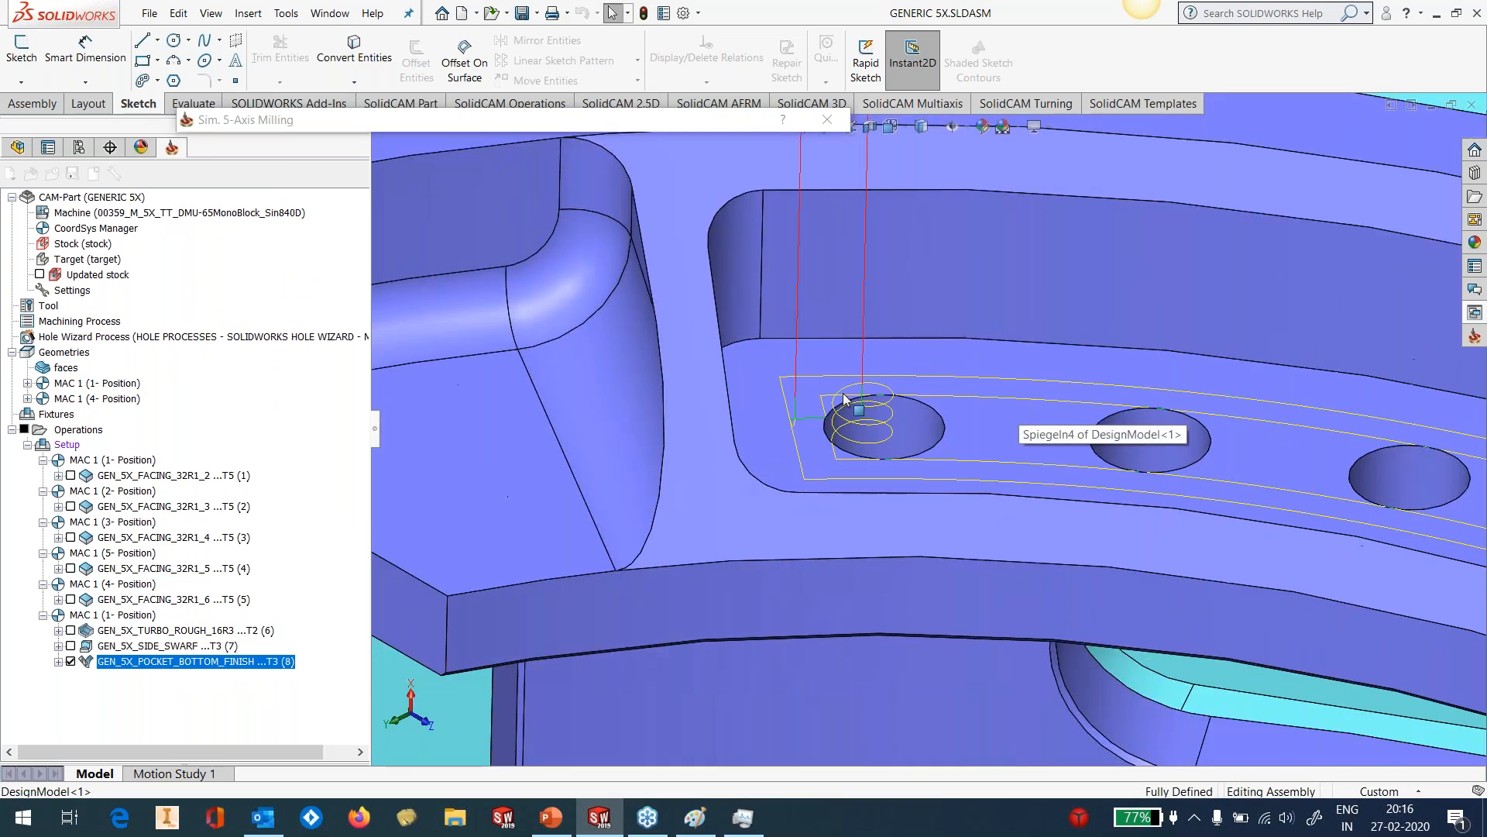
{"action": "scroll", "coordinate": [1016, 487], "scroll_direction": "up", "scroll_amount": 1}
{"action": "scroll", "coordinate": [1214, 453], "scroll_direction": "up", "scroll_amount": 1}
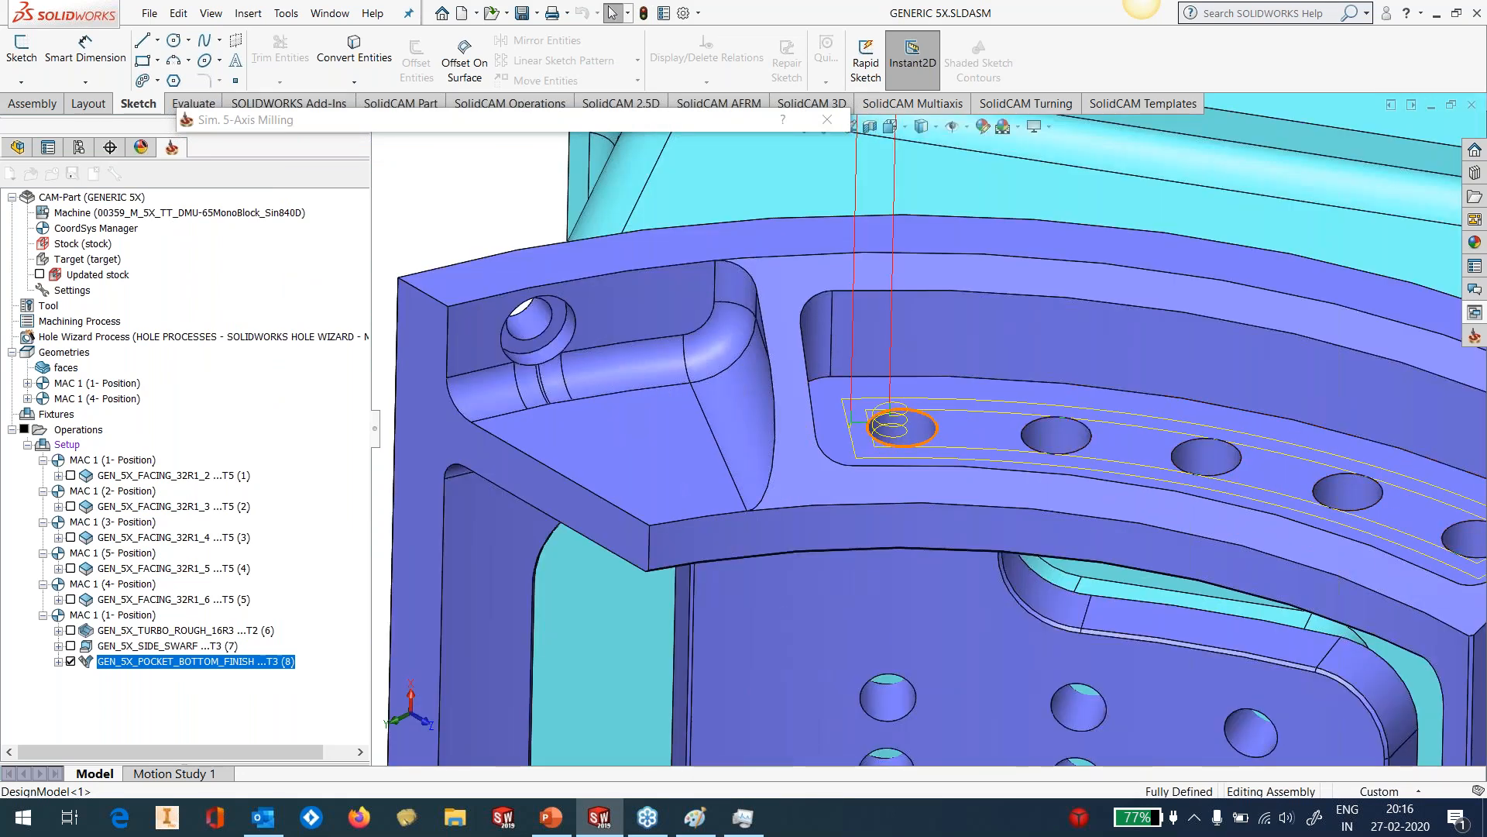
{"action": "scroll", "coordinate": [930, 426], "scroll_direction": "up", "scroll_amount": 1}
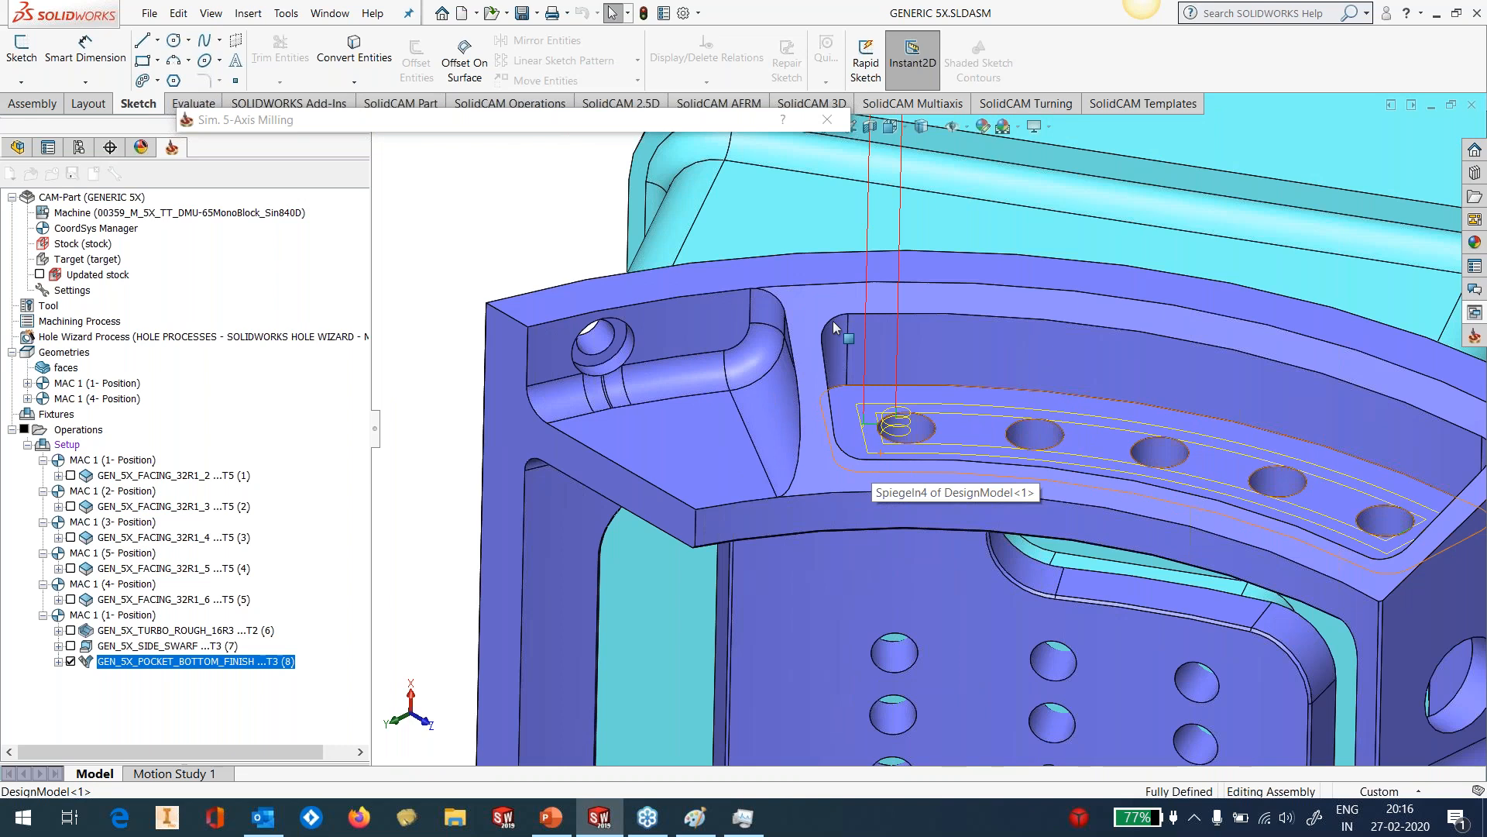
{"action": "scroll", "coordinate": [970, 407], "scroll_direction": "up", "scroll_amount": 1}
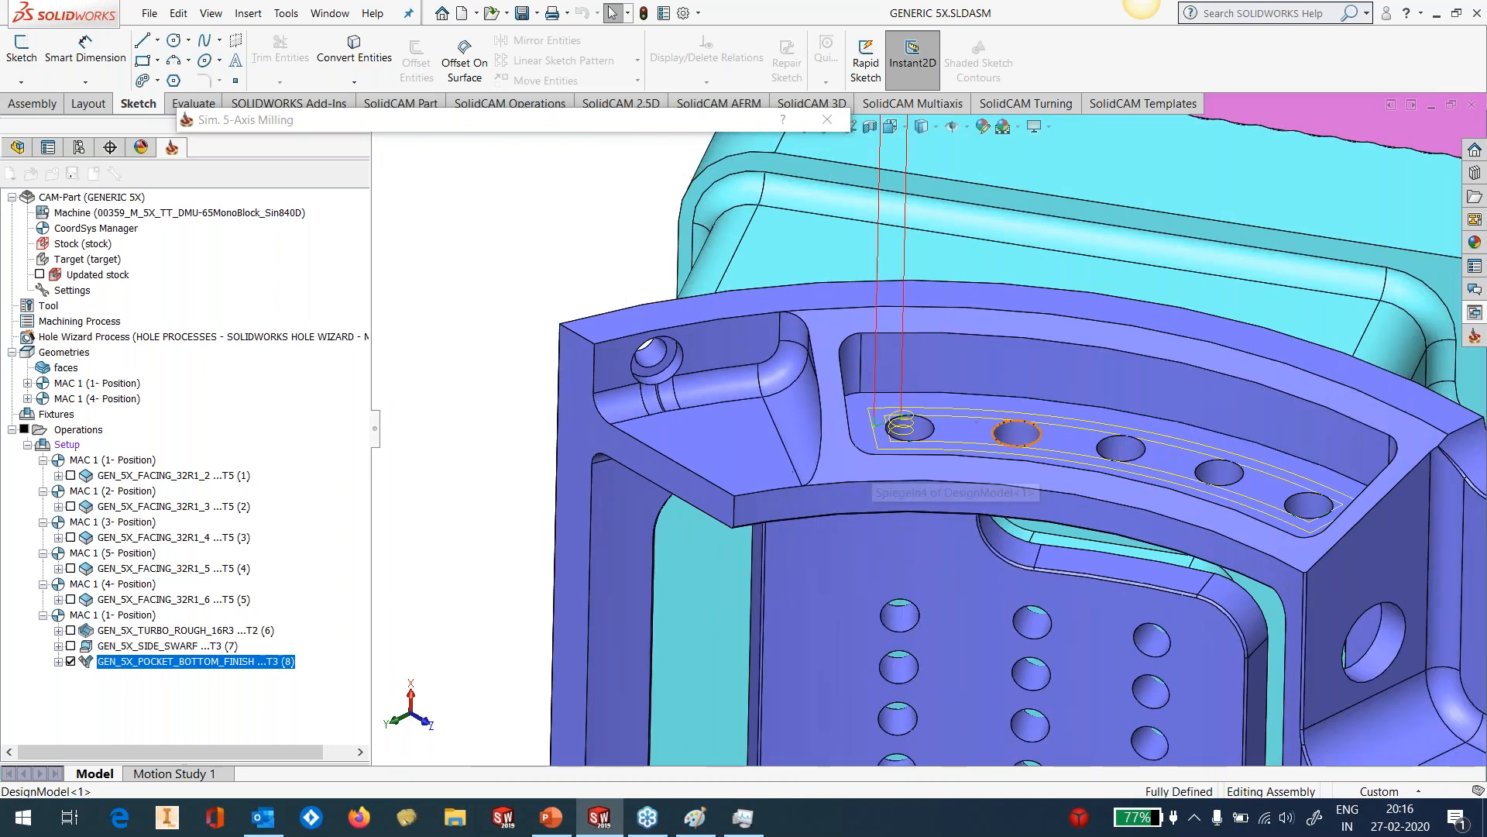
{"action": "scroll", "coordinate": [970, 407], "scroll_direction": "up", "scroll_amount": 1}
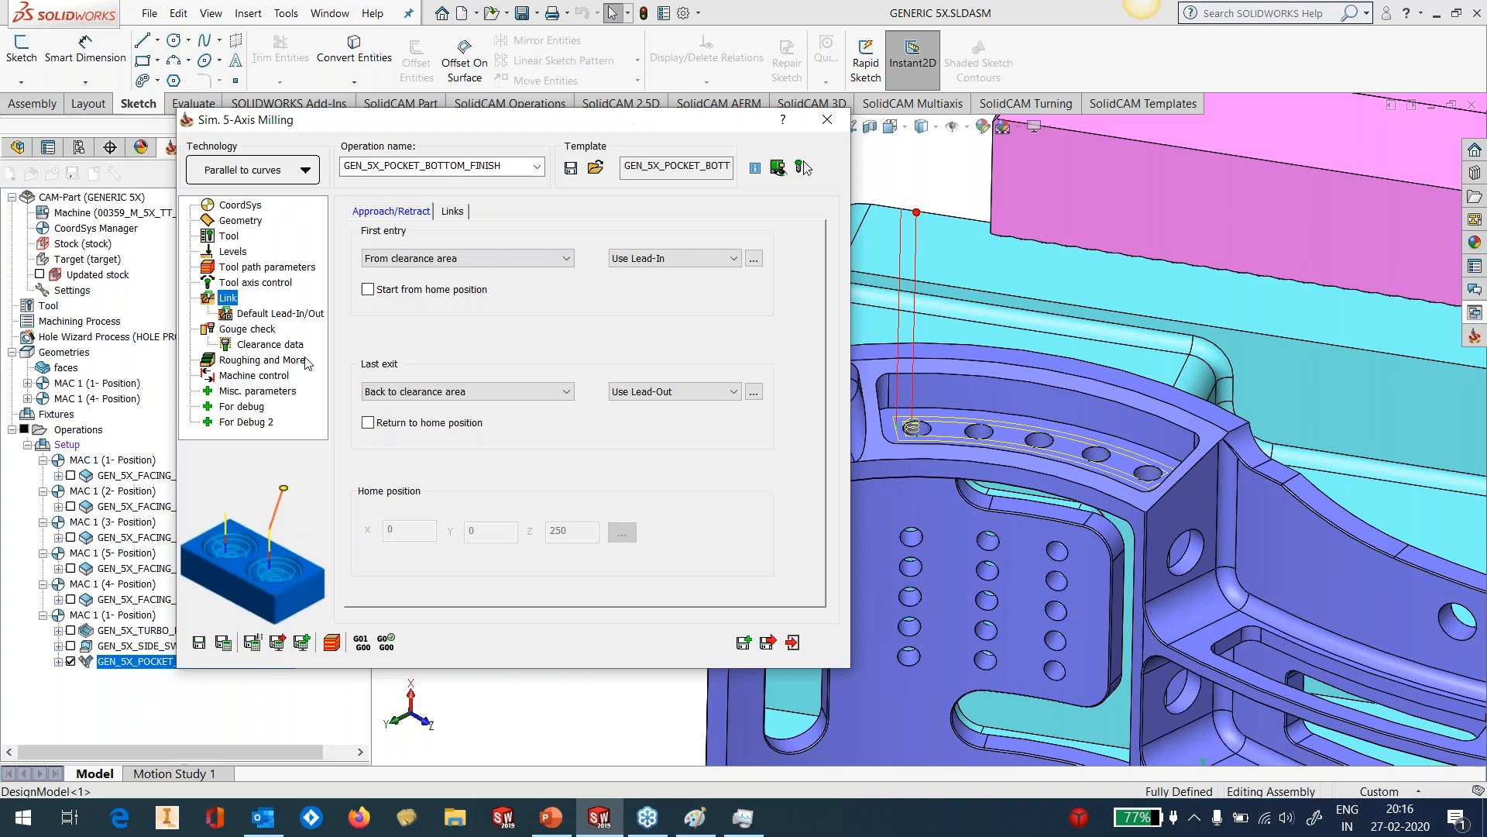
Check the operation's clearance levels and distances, close the operation and examine the tool path in the pocket.
{"action": "left_click", "coordinate": [232, 252]}
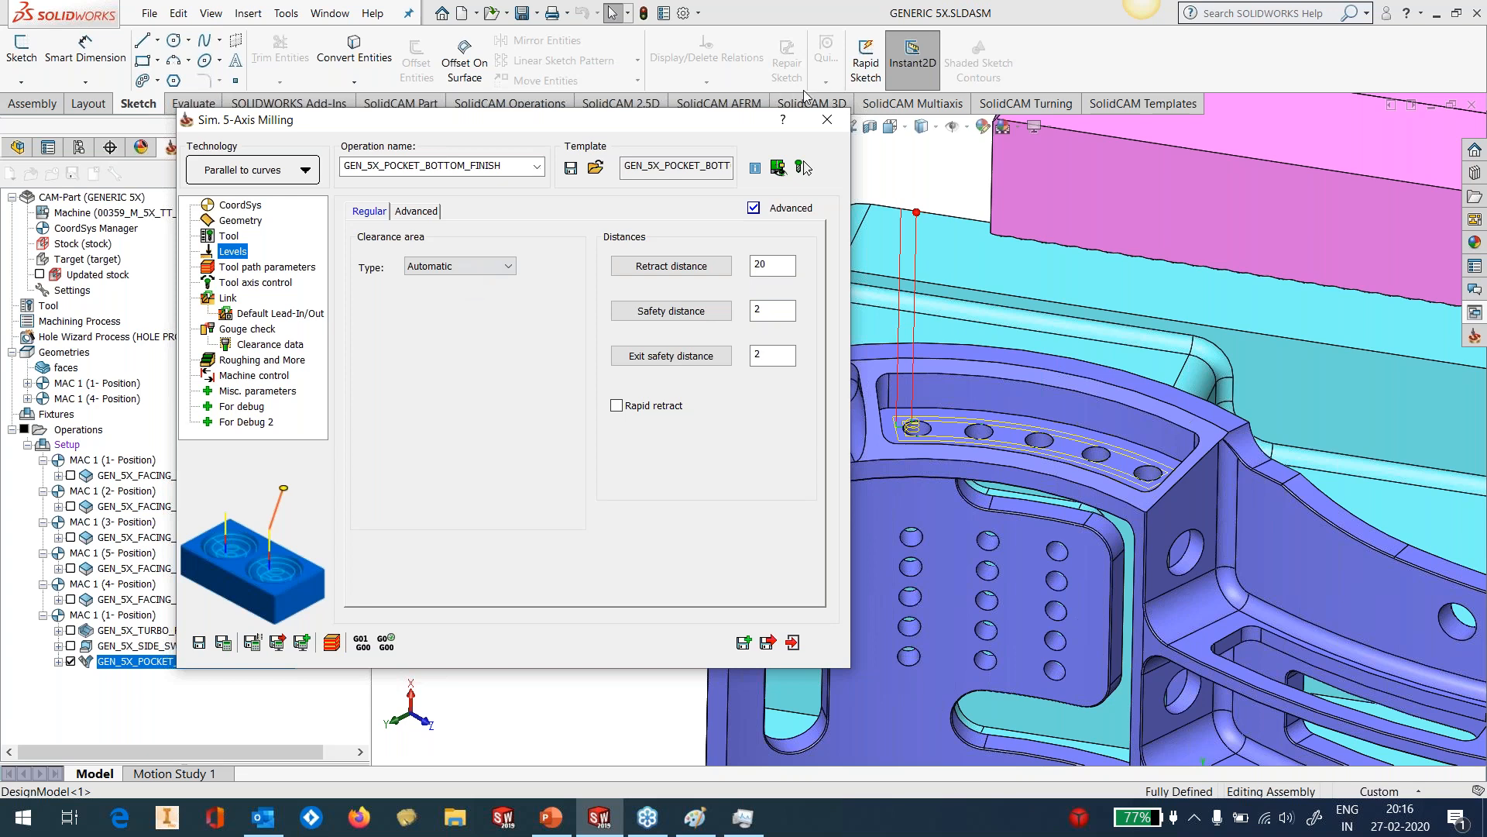
{"action": "left_click", "coordinate": [829, 122]}
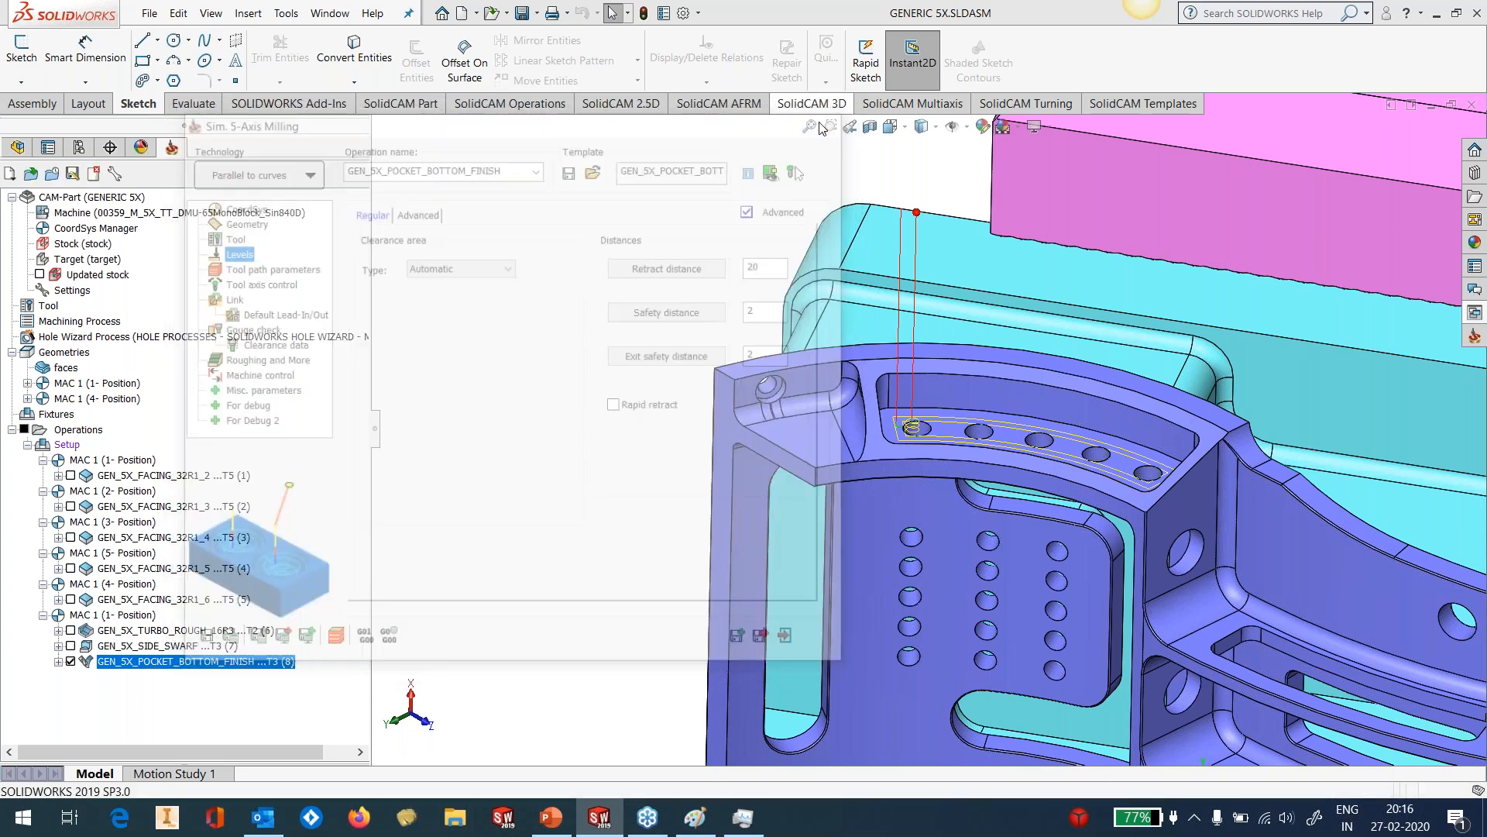
{"action": "middle_click_drag", "start_coordinate": [1131, 443], "coordinate": [1048, 439], "text": "ctrl"}
{"action": "scroll", "coordinate": [1048, 438], "scroll_direction": "down", "scroll_amount": 3}
{"action": "scroll", "coordinate": [917, 428], "scroll_direction": "down", "scroll_amount": 2}
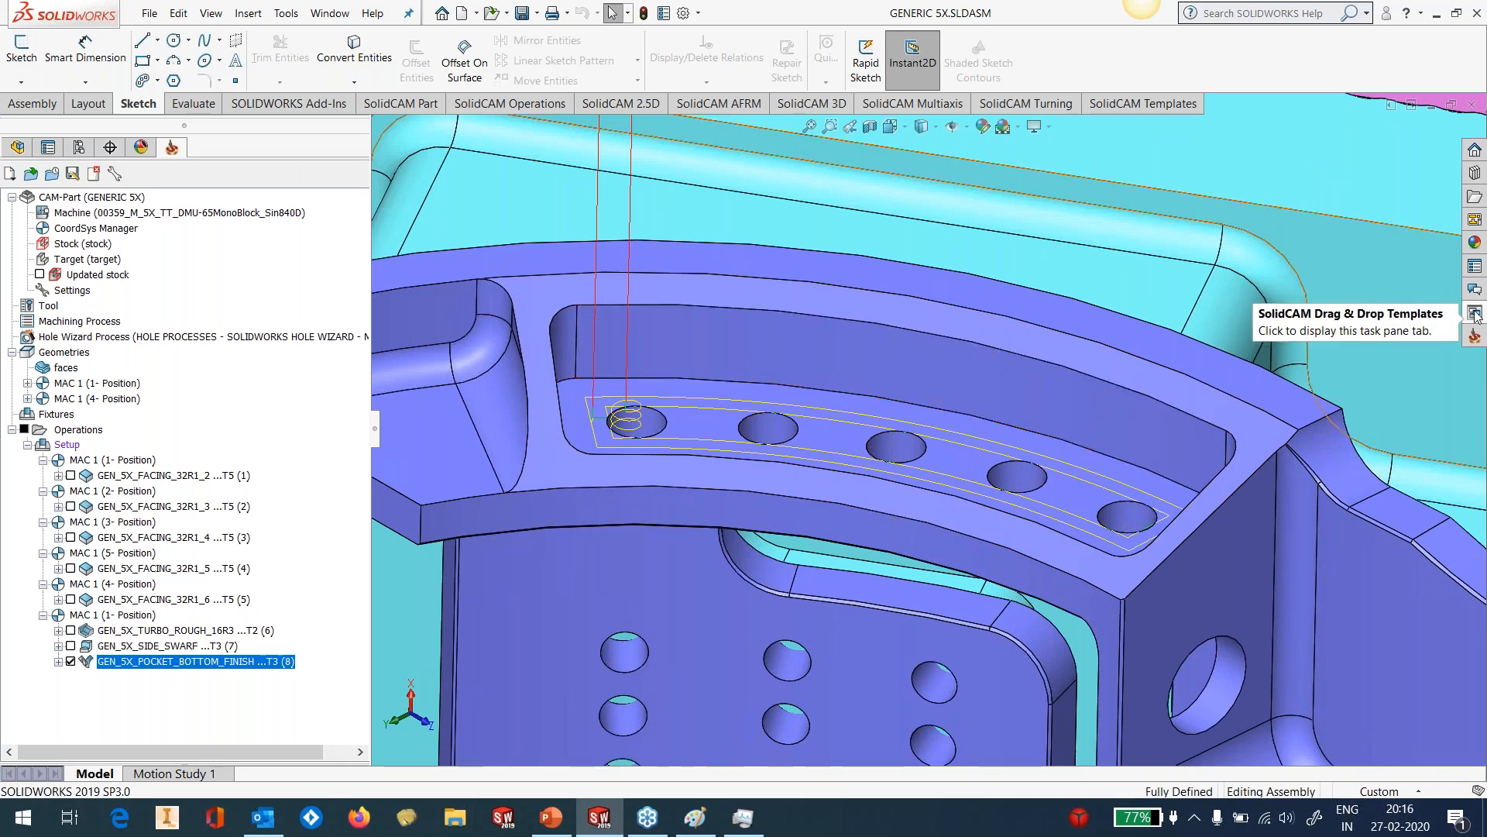
Try to add the GEN_5X_WALL_FINISH swarf machining template after the pocket bottom finish operation, starting a new face geometry for it.
{"action": "left_click", "coordinate": [1474, 335]}
{"action": "left_click", "coordinate": [1229, 498]}
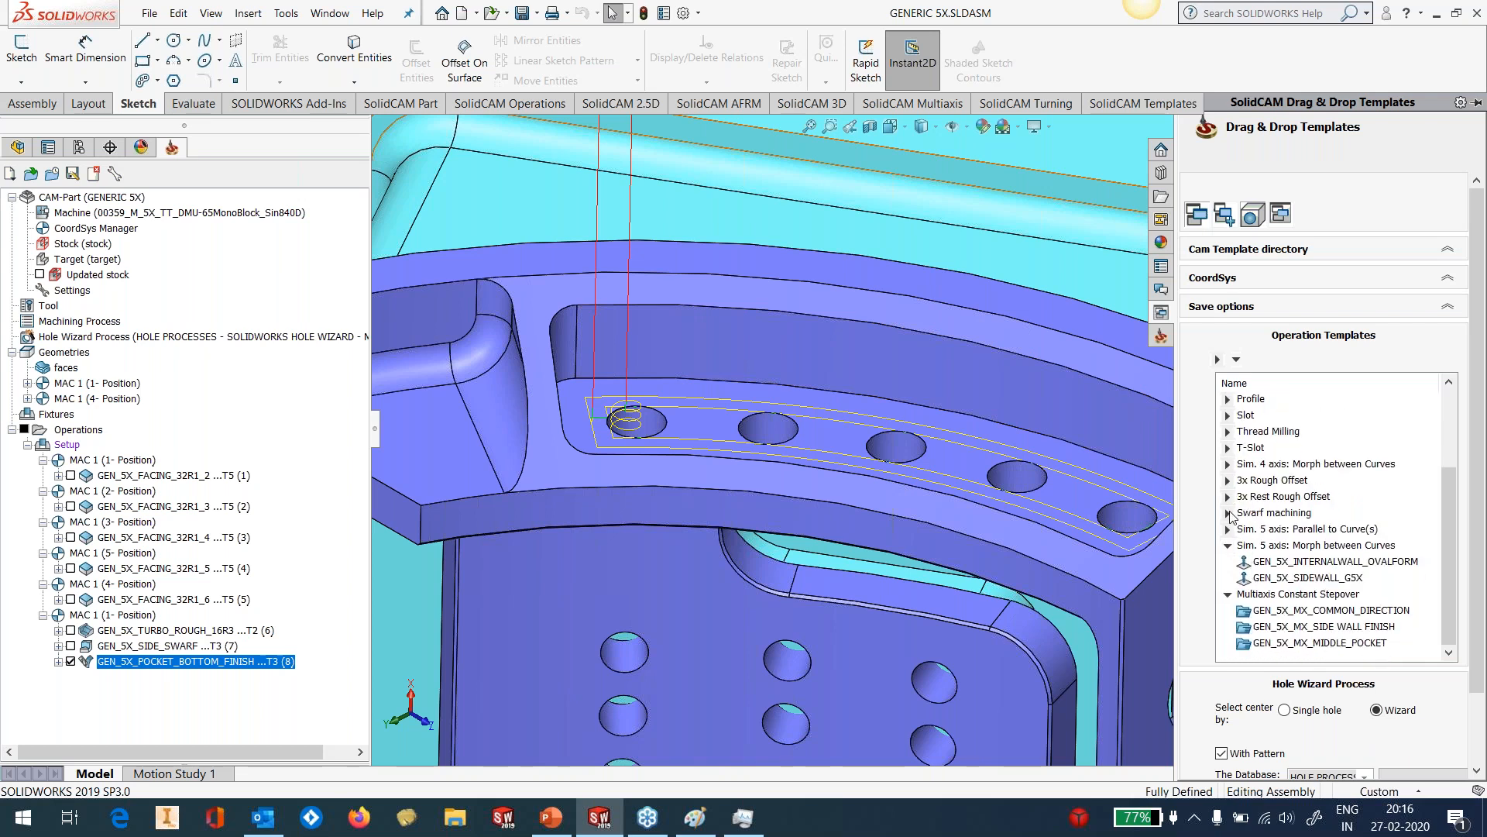
{"action": "left_click", "coordinate": [1229, 514]}
{"action": "scroll", "coordinate": [1317, 616], "scroll_direction": "down", "scroll_amount": 2}
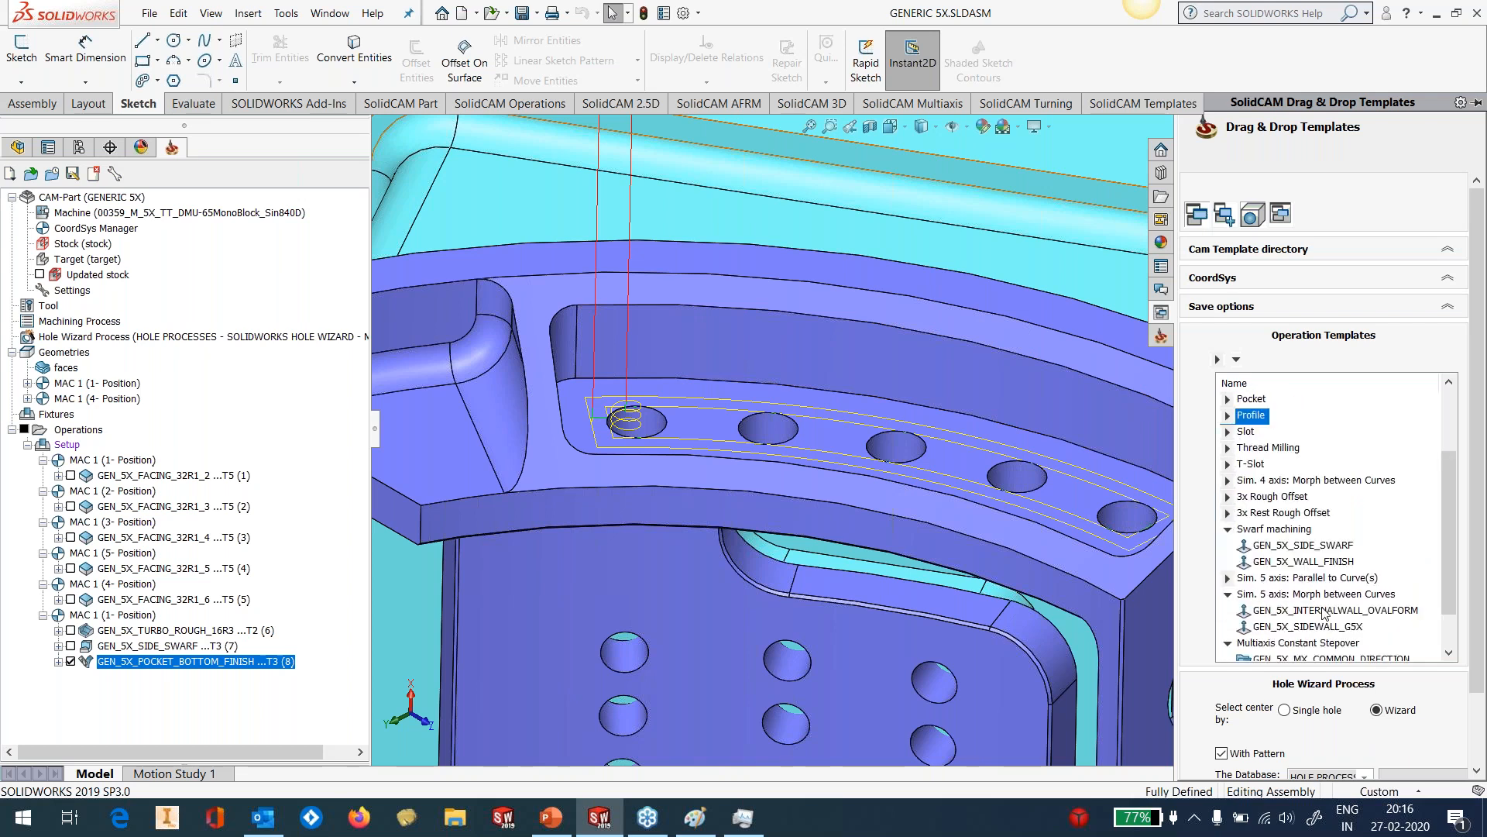
{"action": "left_click", "coordinate": [1306, 564]}
{"action": "left_click_drag", "start_coordinate": [1306, 564], "coordinate": [619, 560]}
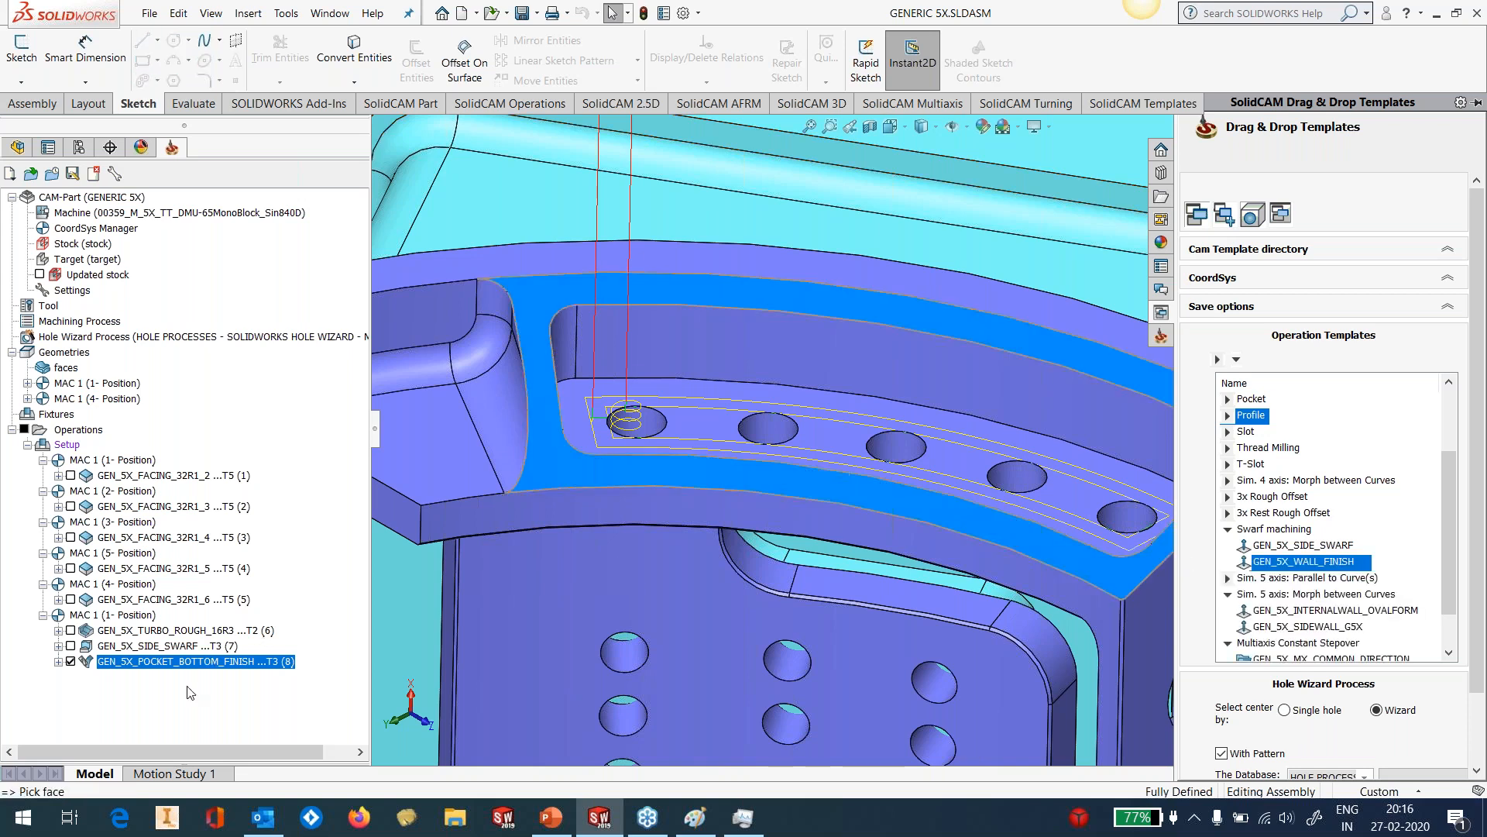
{"action": "left_click", "coordinate": [495, 327]}
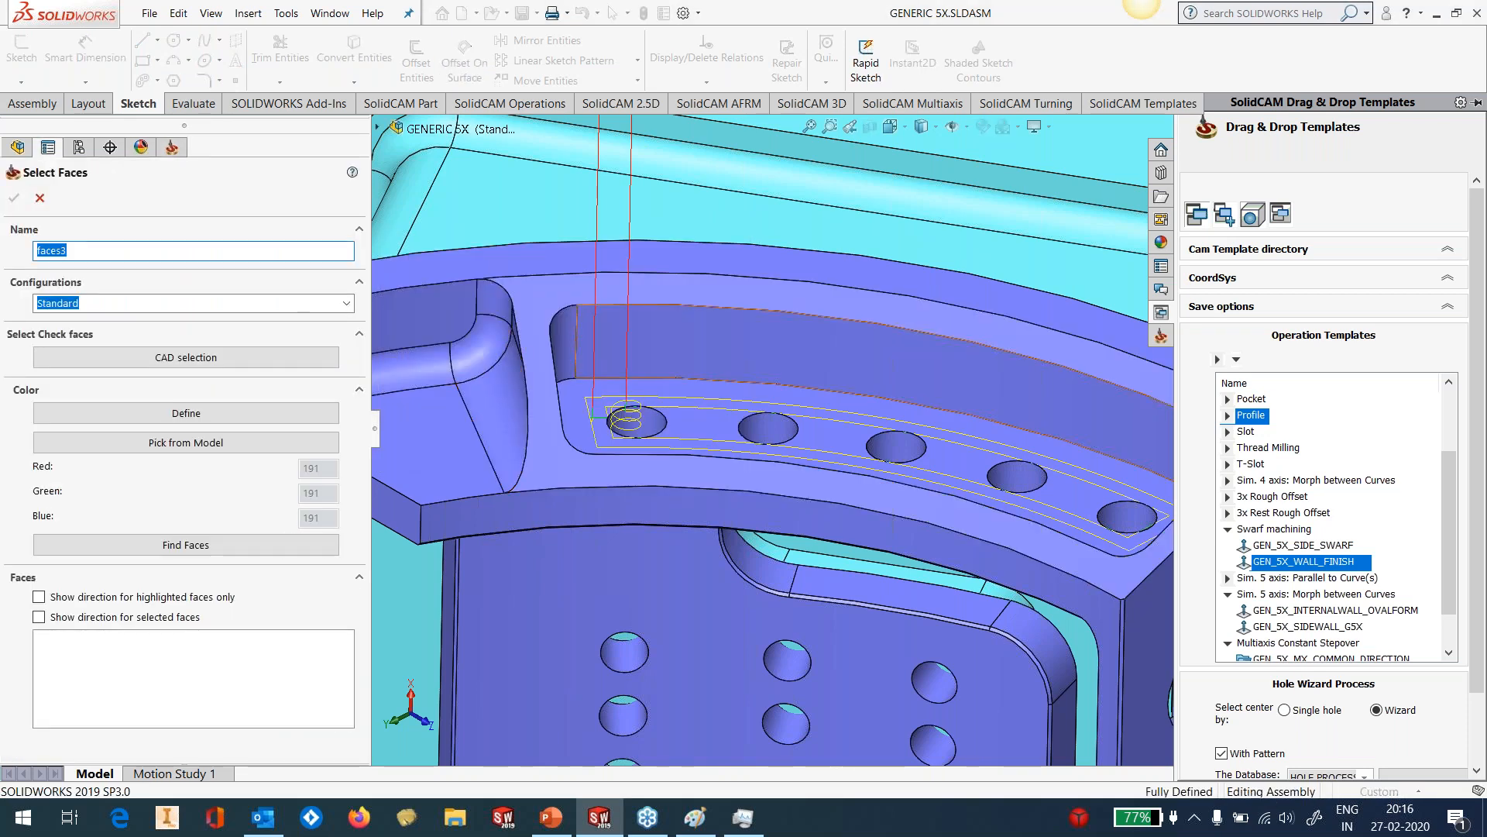
Pick the hole pocket's long outer wall, its adjacent corners, the far end wall and the long inner wall for the face geometry.
{"action": "left_click", "coordinate": [564, 344]}
{"action": "left_click", "coordinate": [871, 375]}
{"action": "scroll", "coordinate": [939, 418], "scroll_direction": "up", "scroll_amount": 1}
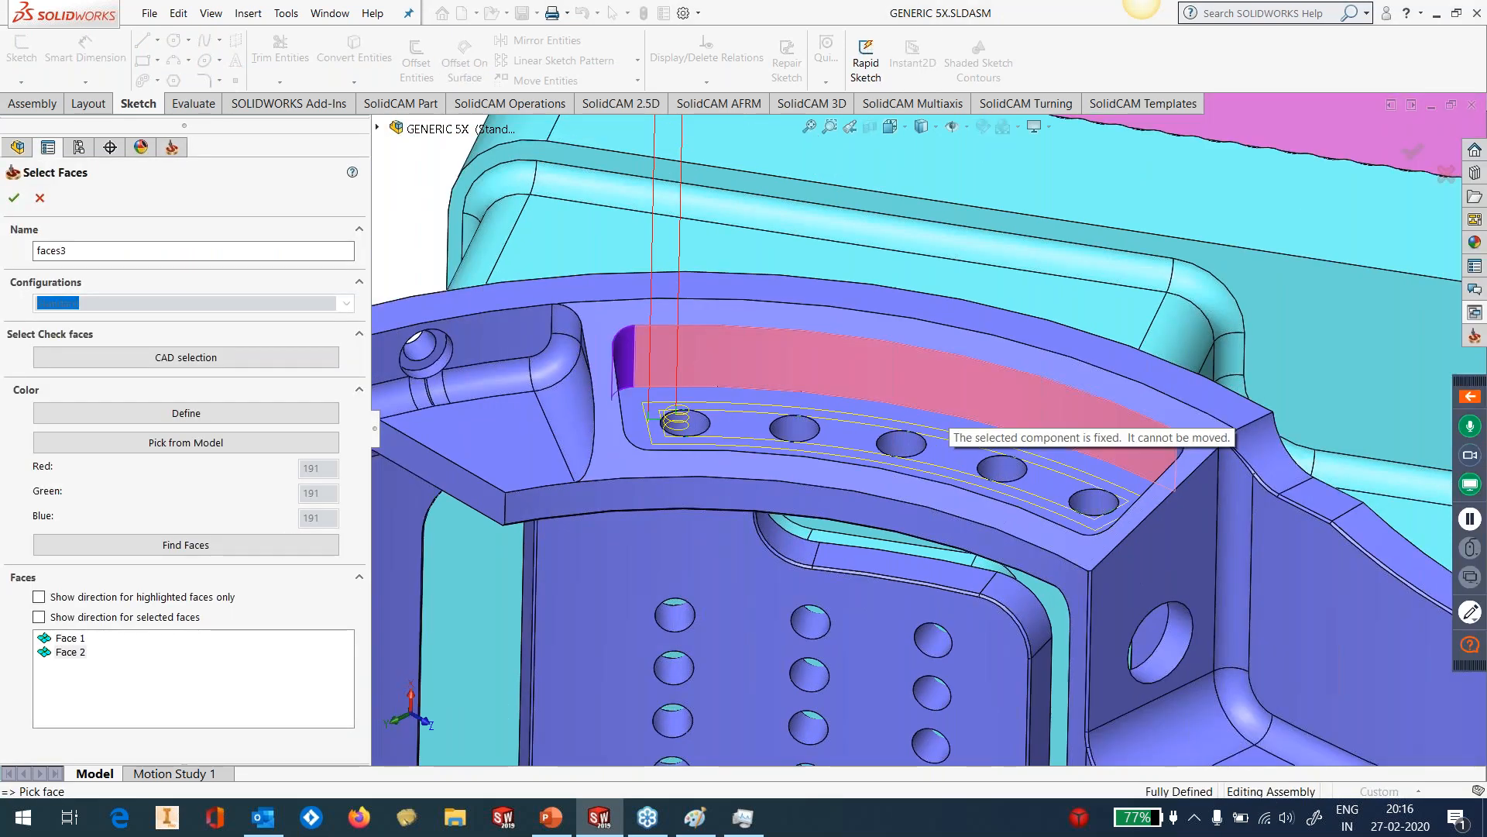
{"action": "middle_click_drag", "start_coordinate": [940, 422], "coordinate": [1199, 456]}
{"action": "left_click", "coordinate": [1188, 452]}
{"action": "left_click", "coordinate": [1186, 493]}
{"action": "middle_click_drag", "start_coordinate": [1110, 500], "coordinate": [1115, 658]}
{"action": "scroll", "coordinate": [1117, 659], "scroll_direction": "down", "scroll_amount": 5}
{"action": "left_click", "coordinate": [1114, 376]}
{"action": "left_click", "coordinate": [1038, 394]}
Add the inner corner and end wall beside the first hole to the faces, and try to create the wall finish operation.
{"action": "middle_click_drag", "start_coordinate": [1016, 448], "coordinate": [773, 674]}
{"action": "scroll", "coordinate": [759, 548], "scroll_direction": "down", "scroll_amount": 3}
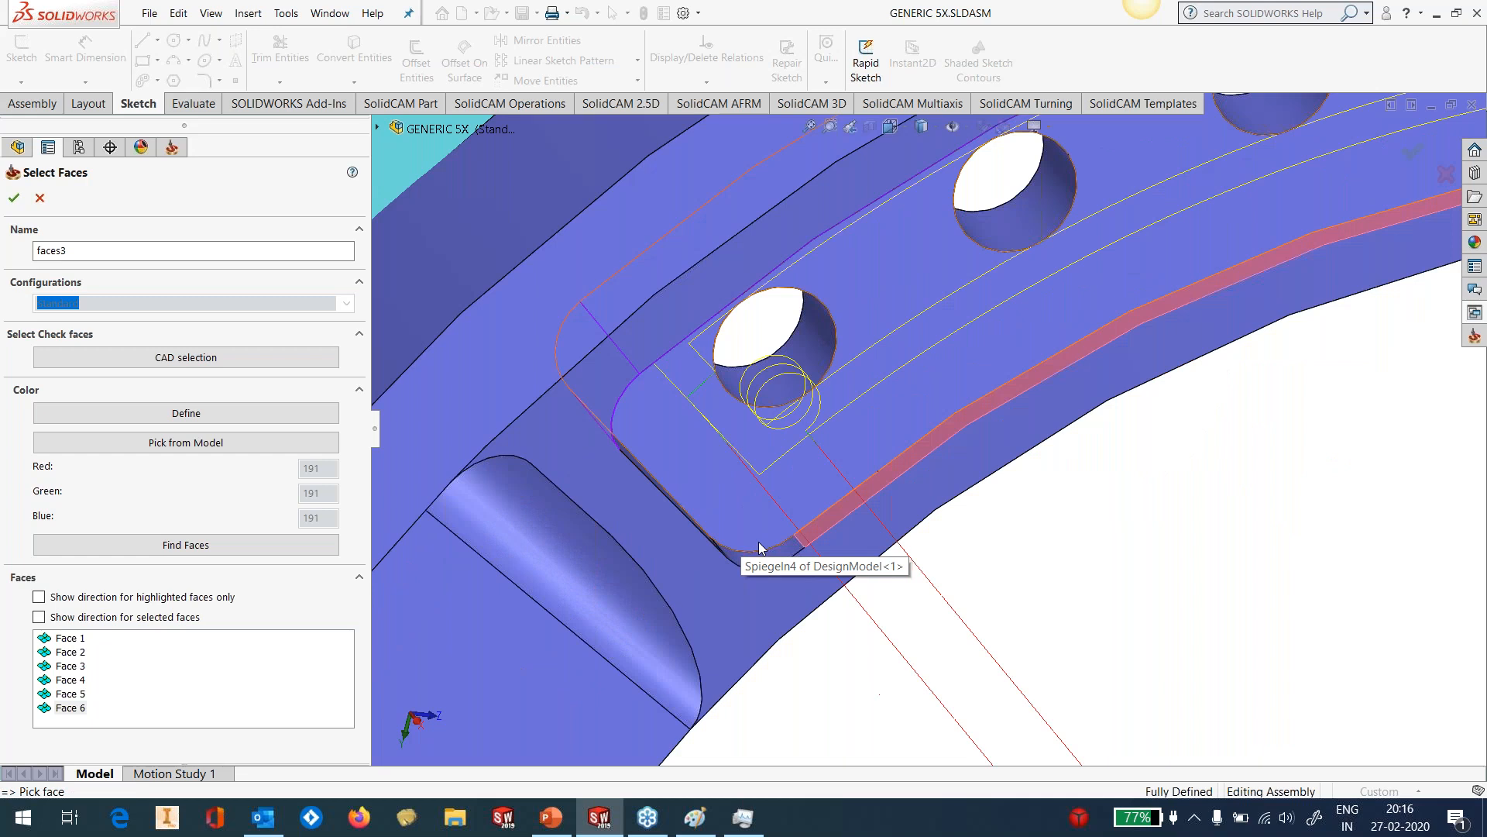
{"action": "middle_click_drag", "start_coordinate": [759, 548], "coordinate": [732, 559]}
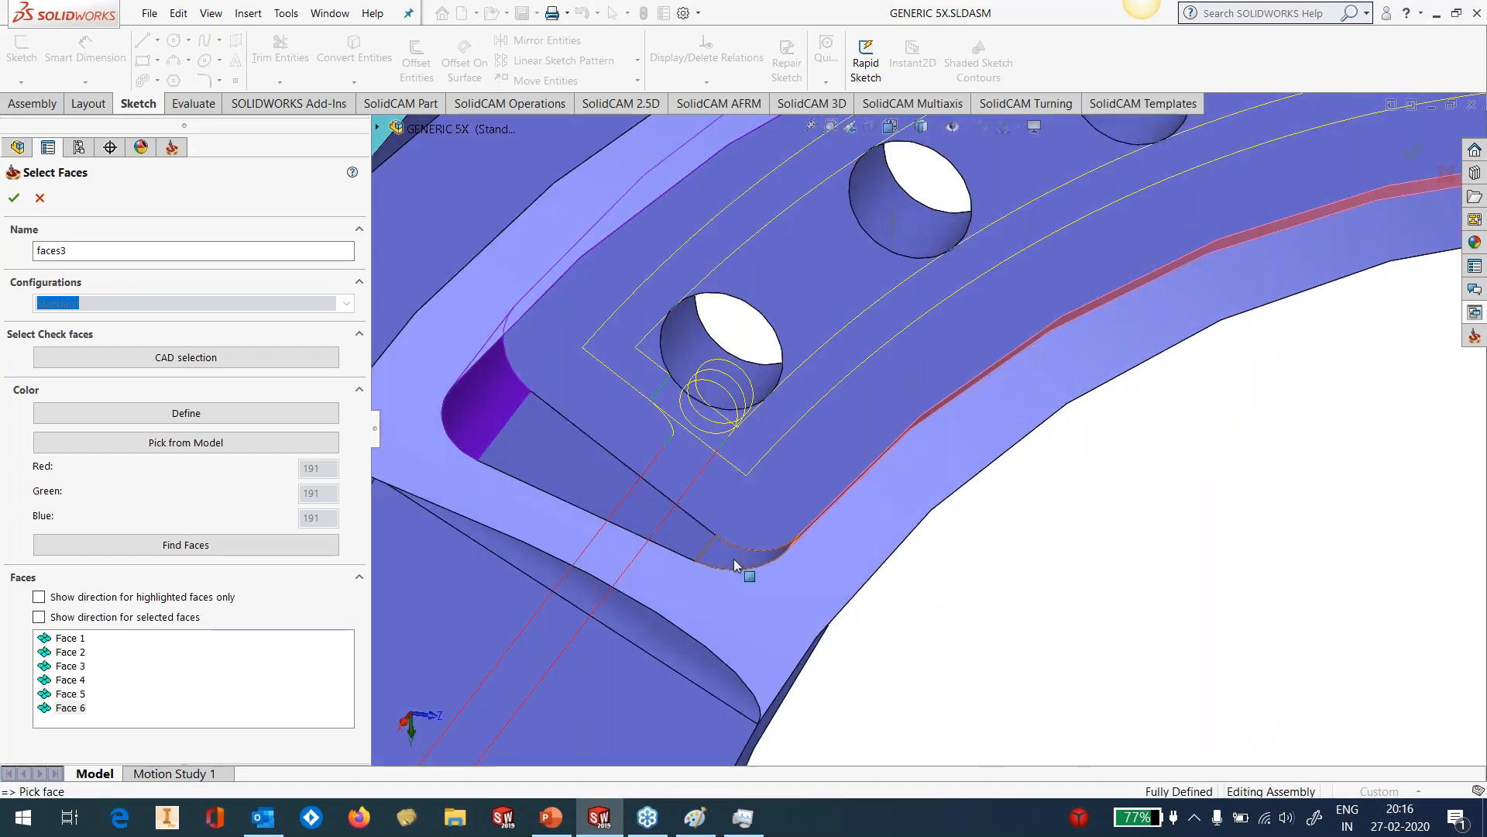
{"action": "left_click", "coordinate": [733, 560]}
{"action": "left_click", "coordinate": [598, 496]}
{"action": "scroll", "coordinate": [830, 559], "scroll_direction": "up", "scroll_amount": 5}
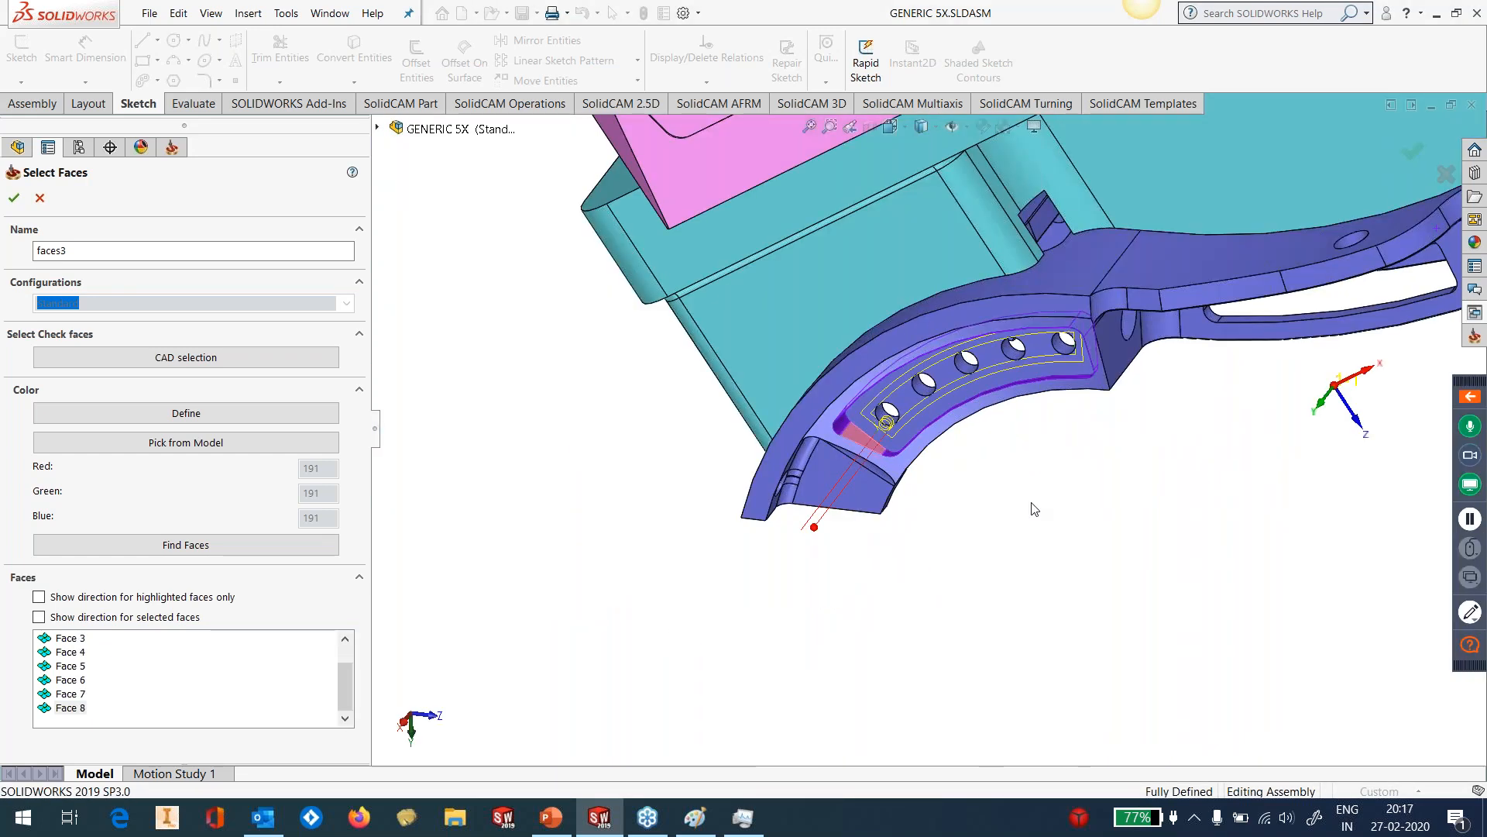
{"action": "middle_click_drag", "start_coordinate": [1032, 504], "coordinate": [1056, 322]}
{"action": "scroll", "coordinate": [1056, 319], "scroll_direction": "down", "scroll_amount": 3}
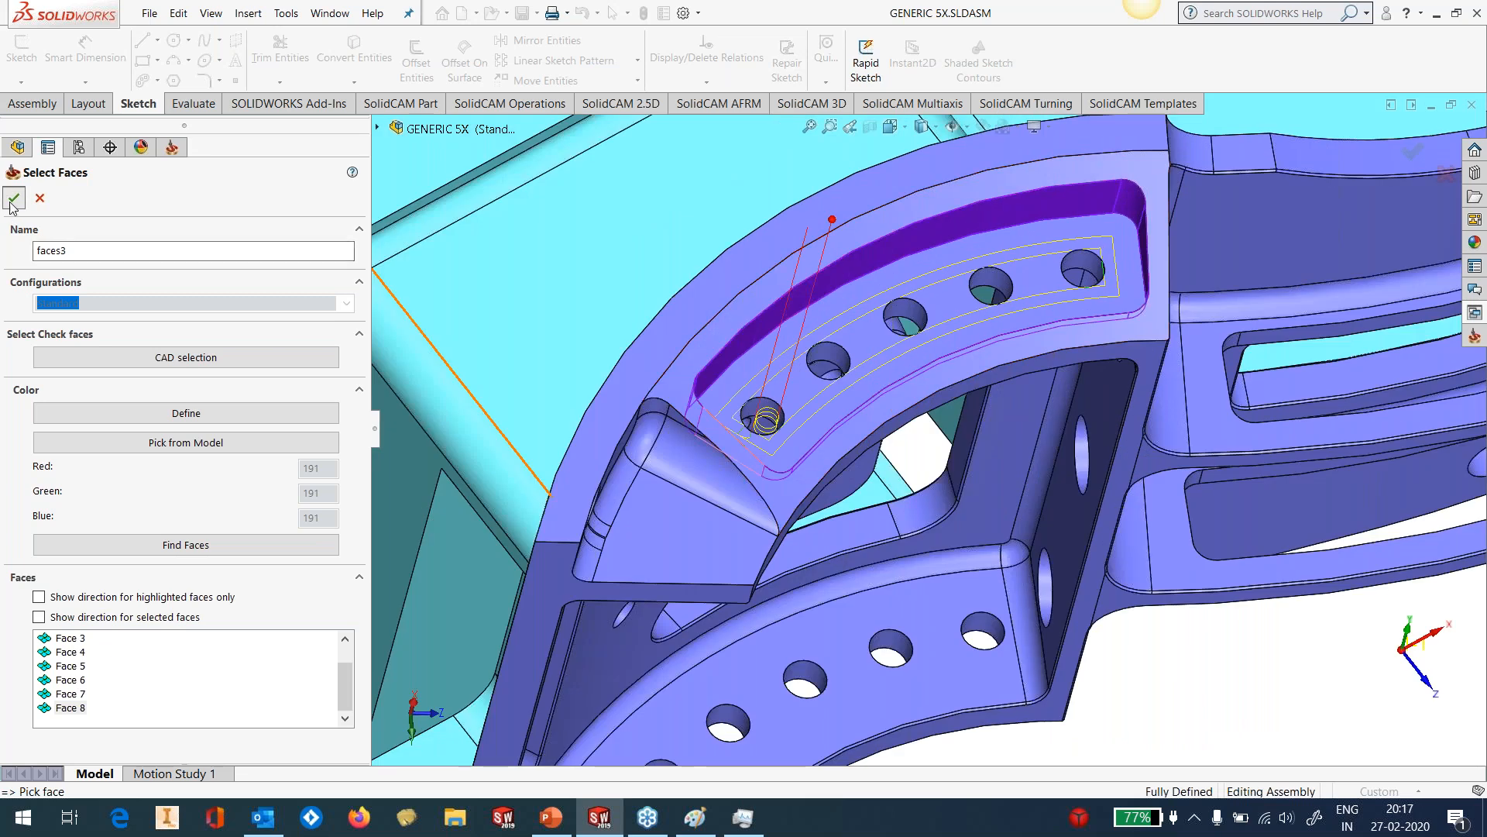
{"action": "left_click", "coordinate": [14, 199]}
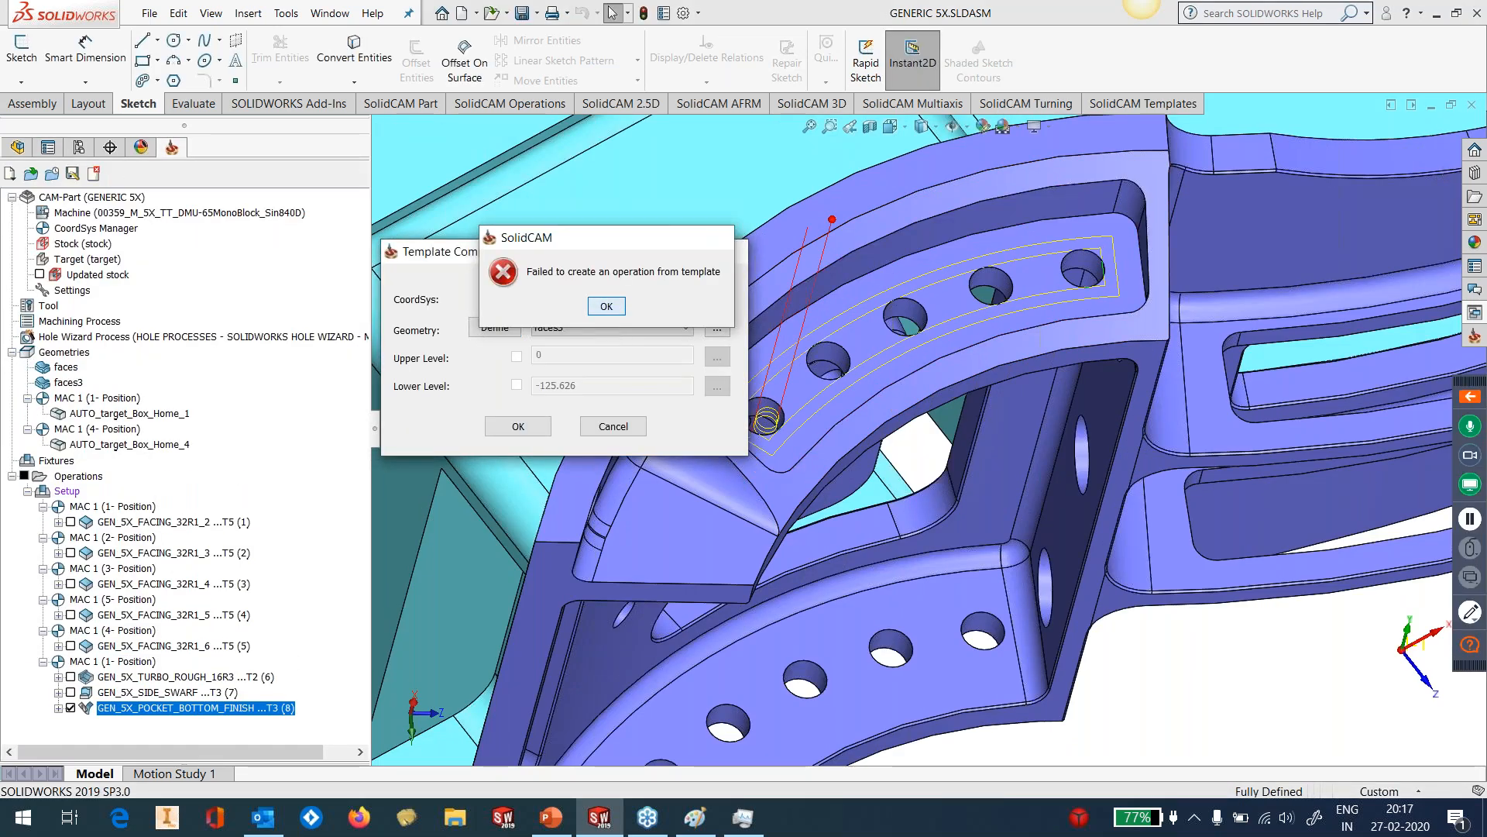
{"action": "left_click", "coordinate": [606, 305]}
Add the GEN_5X_WALL_FINISH template again after the pocket bottom finish operation, without defining any geometry for it.
{"action": "left_click", "coordinate": [1474, 313]}
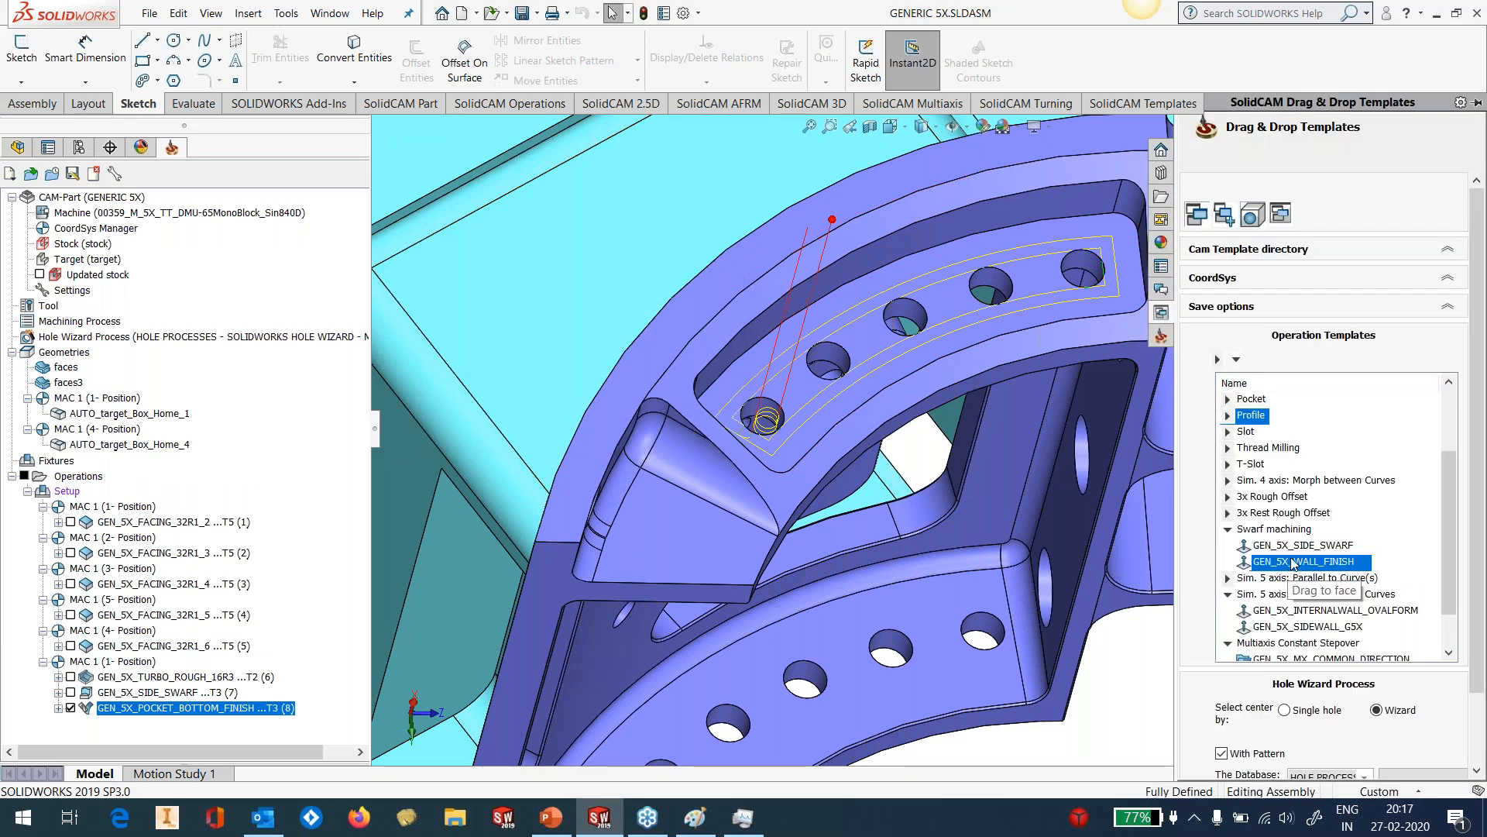
{"action": "left_click_drag", "start_coordinate": [1292, 568], "coordinate": [91, 735]}
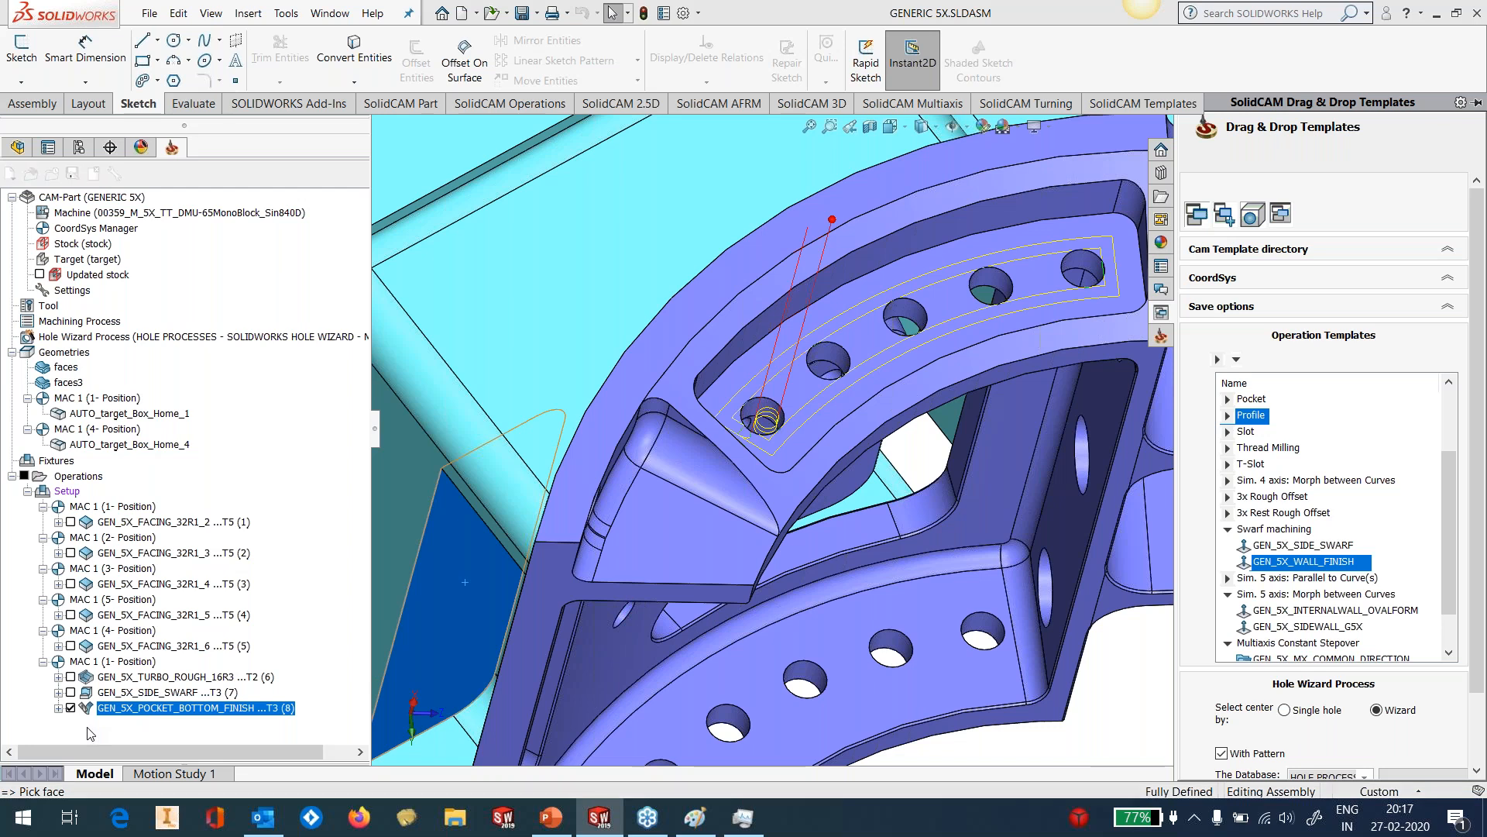
{"action": "left_click", "coordinate": [498, 429]}
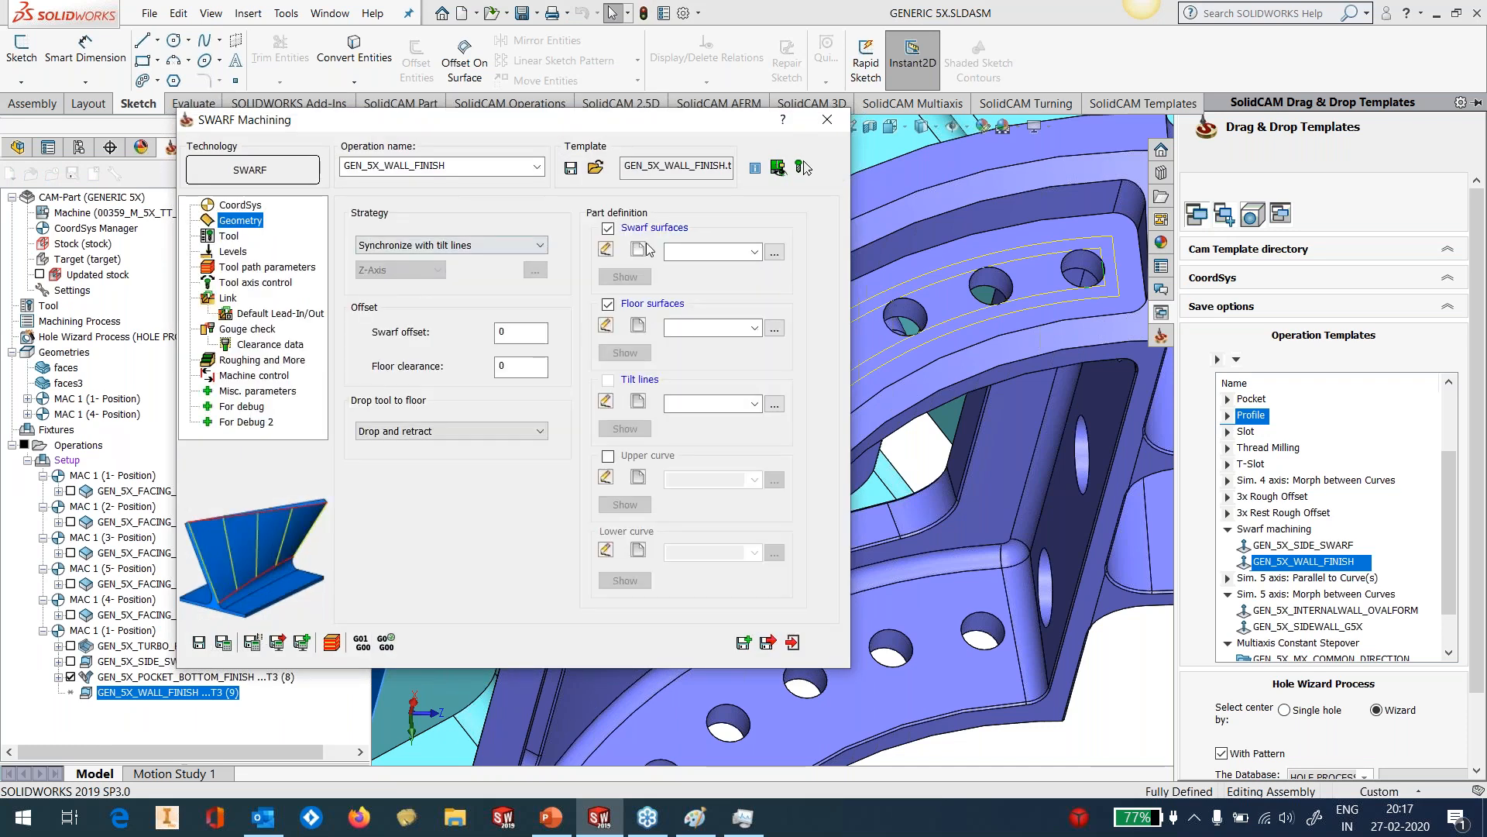
Start a new swarf surfaces geometry and pick the pocket's outer wall, far end wall with both corners, and long inner wall.
{"action": "left_click", "coordinate": [639, 251]}
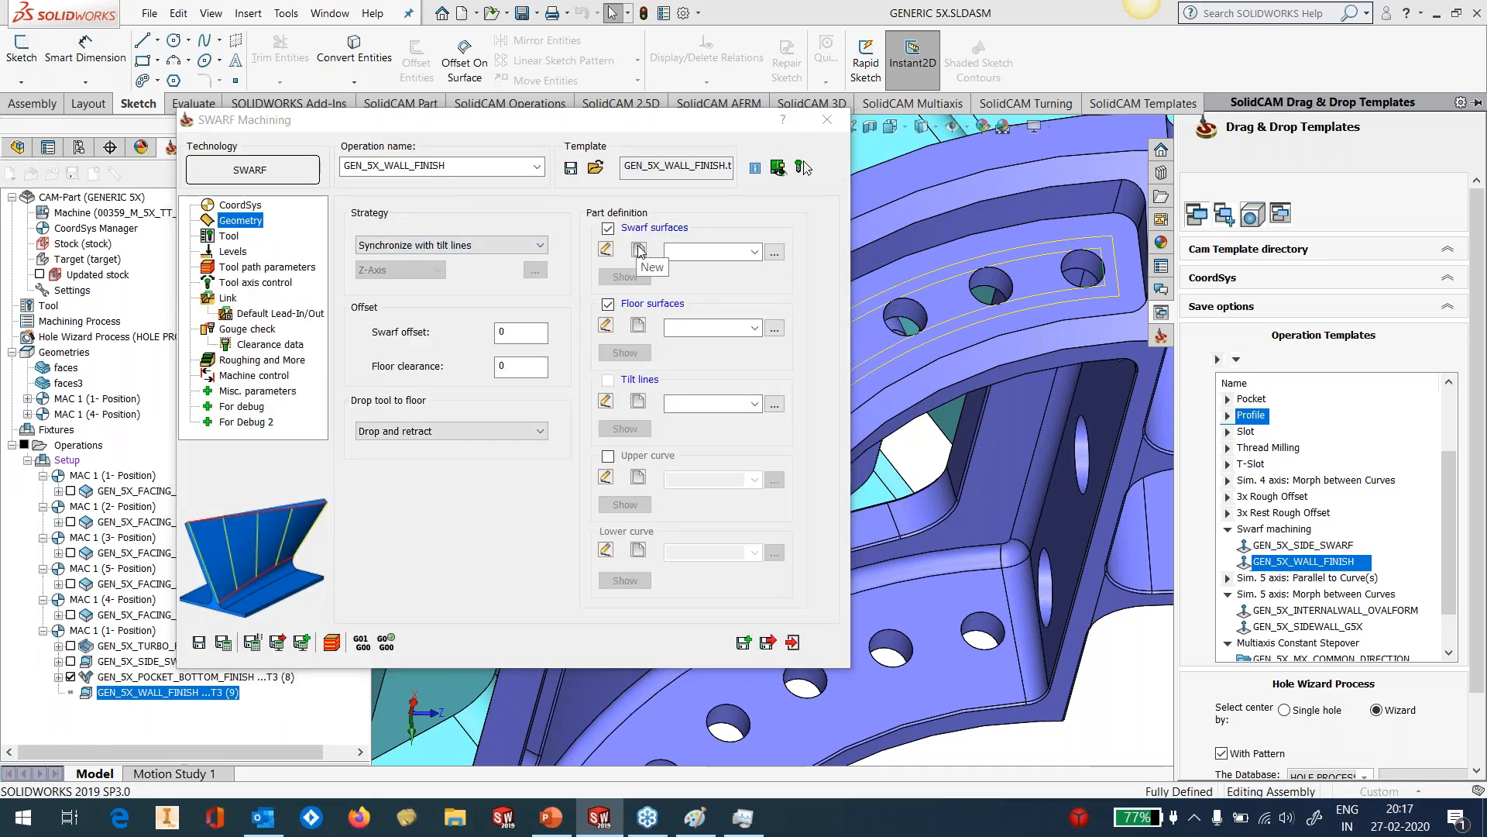
{"action": "left_click", "coordinate": [908, 242]}
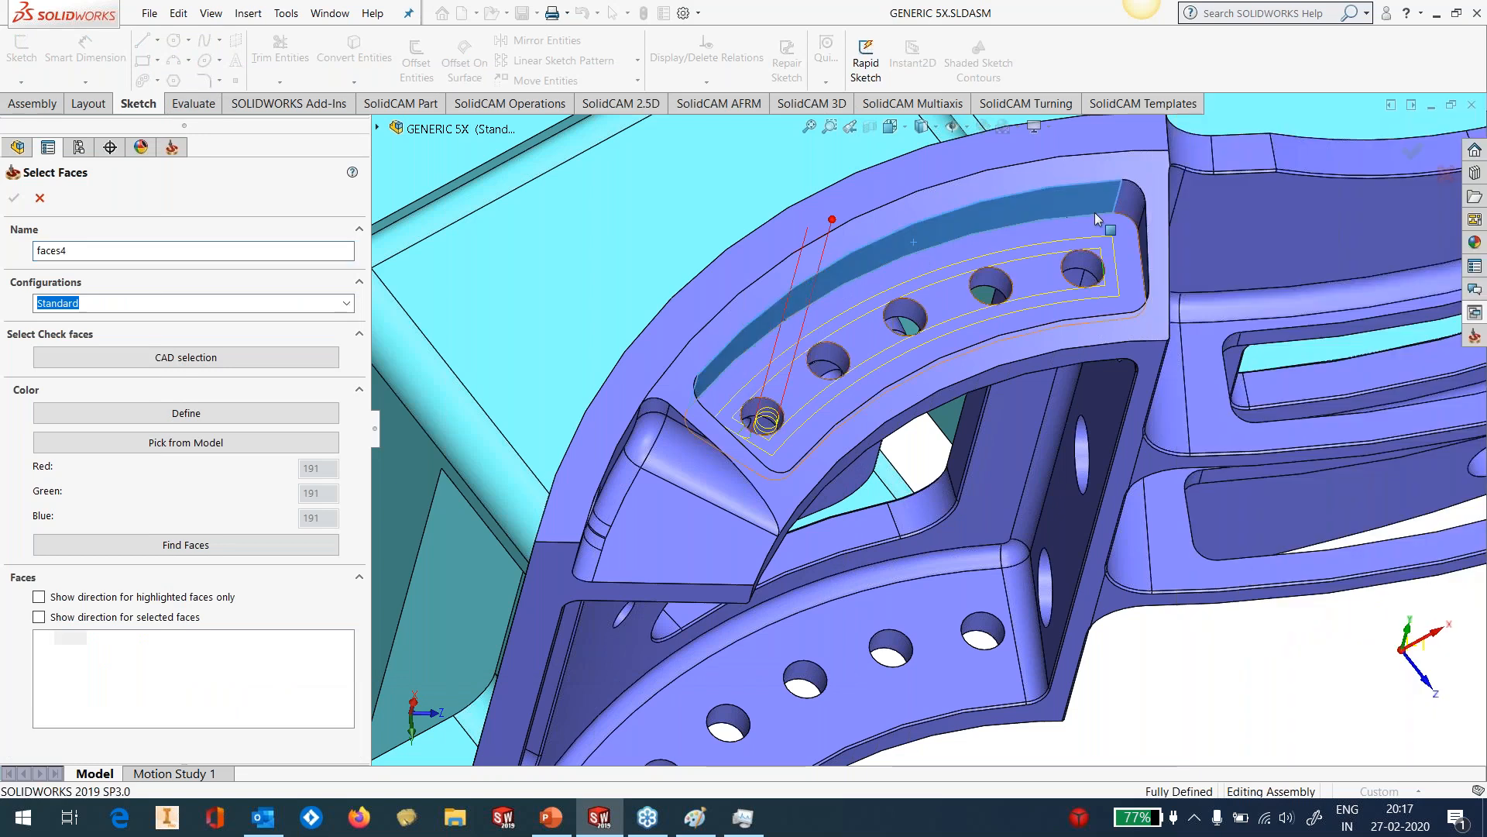
{"action": "left_click", "coordinate": [1095, 213]}
{"action": "middle_click_drag", "start_coordinate": [1094, 213], "coordinate": [1142, 349]}
{"action": "left_click", "coordinate": [1149, 269]}
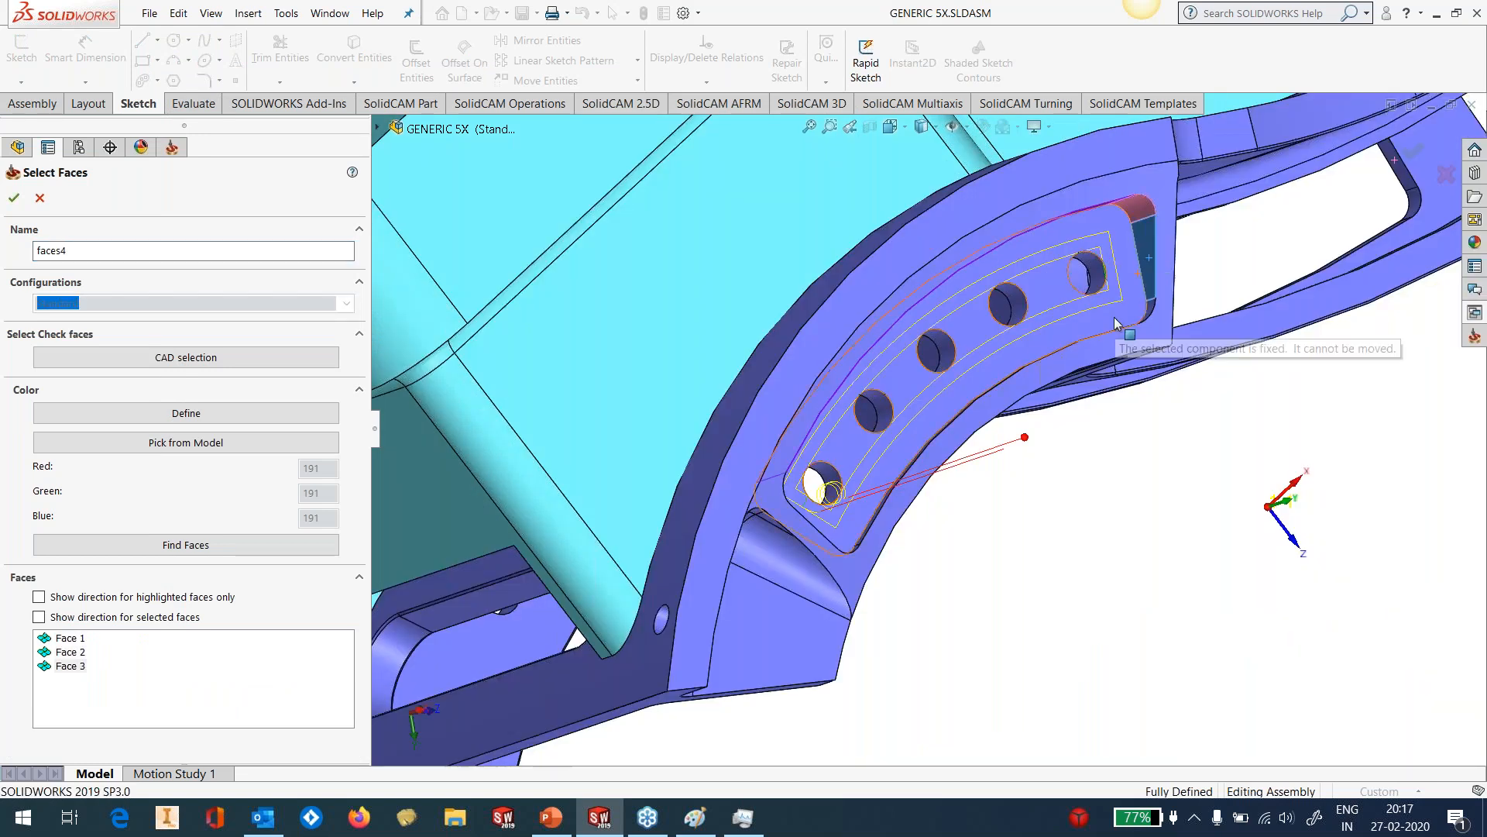
{"action": "scroll", "coordinate": [1125, 325], "scroll_direction": "down", "scroll_amount": 5}
{"action": "left_click", "coordinate": [1122, 325]}
{"action": "scroll", "coordinate": [1038, 465], "scroll_direction": "up", "scroll_amount": 3}
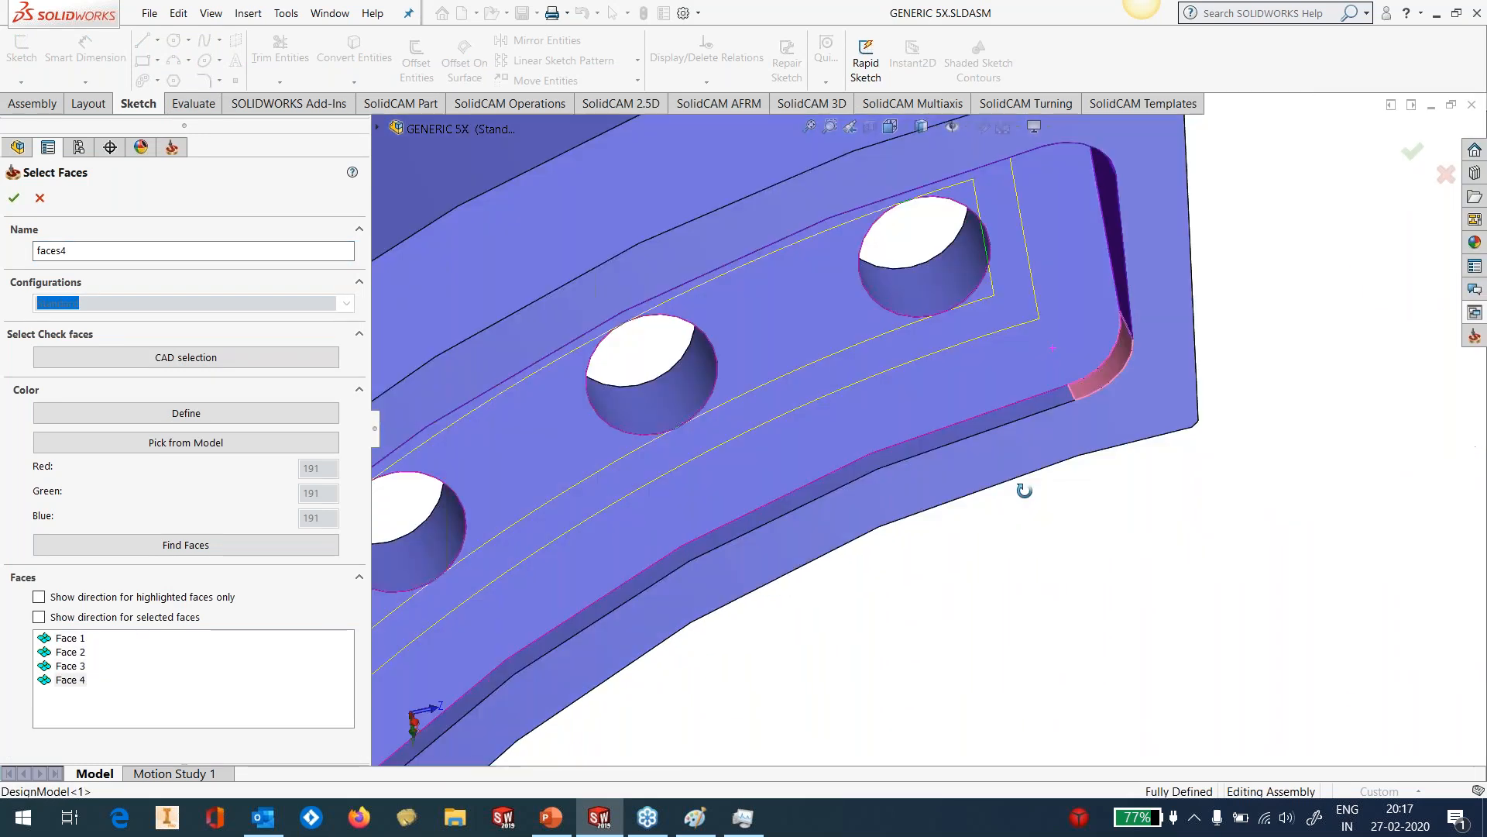
{"action": "left_click", "coordinate": [1023, 415]}
{"action": "scroll", "coordinate": [927, 427], "scroll_direction": "up", "scroll_amount": 6}
{"action": "scroll", "coordinate": [748, 577], "scroll_direction": "down", "scroll_amount": 9}
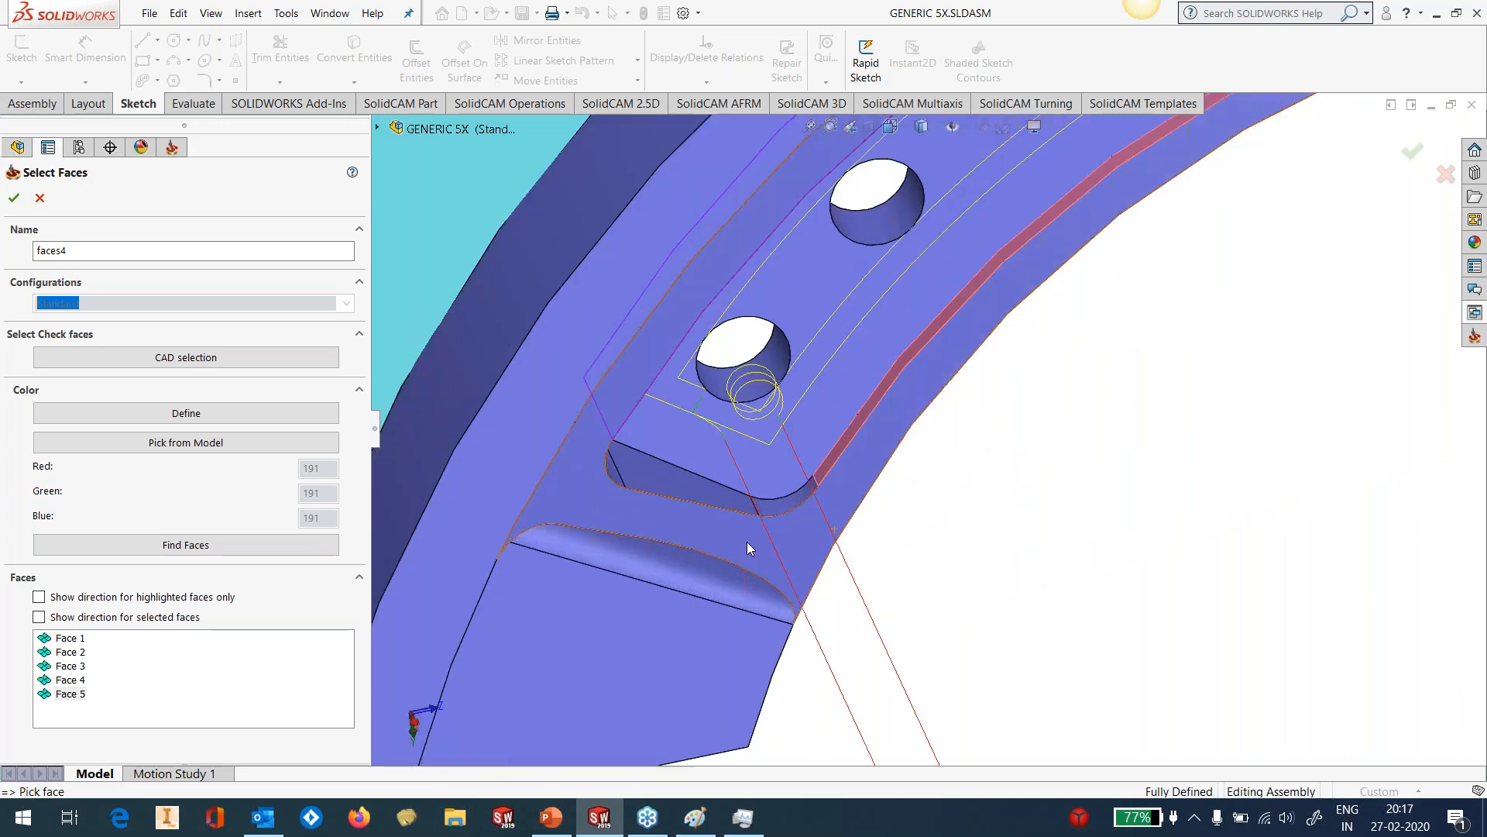
Complete the swarf surfaces with the end wall beside the first hole and both of its corner faces.
{"action": "left_click", "coordinate": [829, 462]}
{"action": "left_click", "coordinate": [699, 434]}
{"action": "left_click", "coordinate": [548, 405]}
{"action": "middle_click_drag", "start_coordinate": [828, 380], "coordinate": [837, 282]}
{"action": "scroll", "coordinate": [837, 282], "scroll_direction": "up", "scroll_amount": 3}
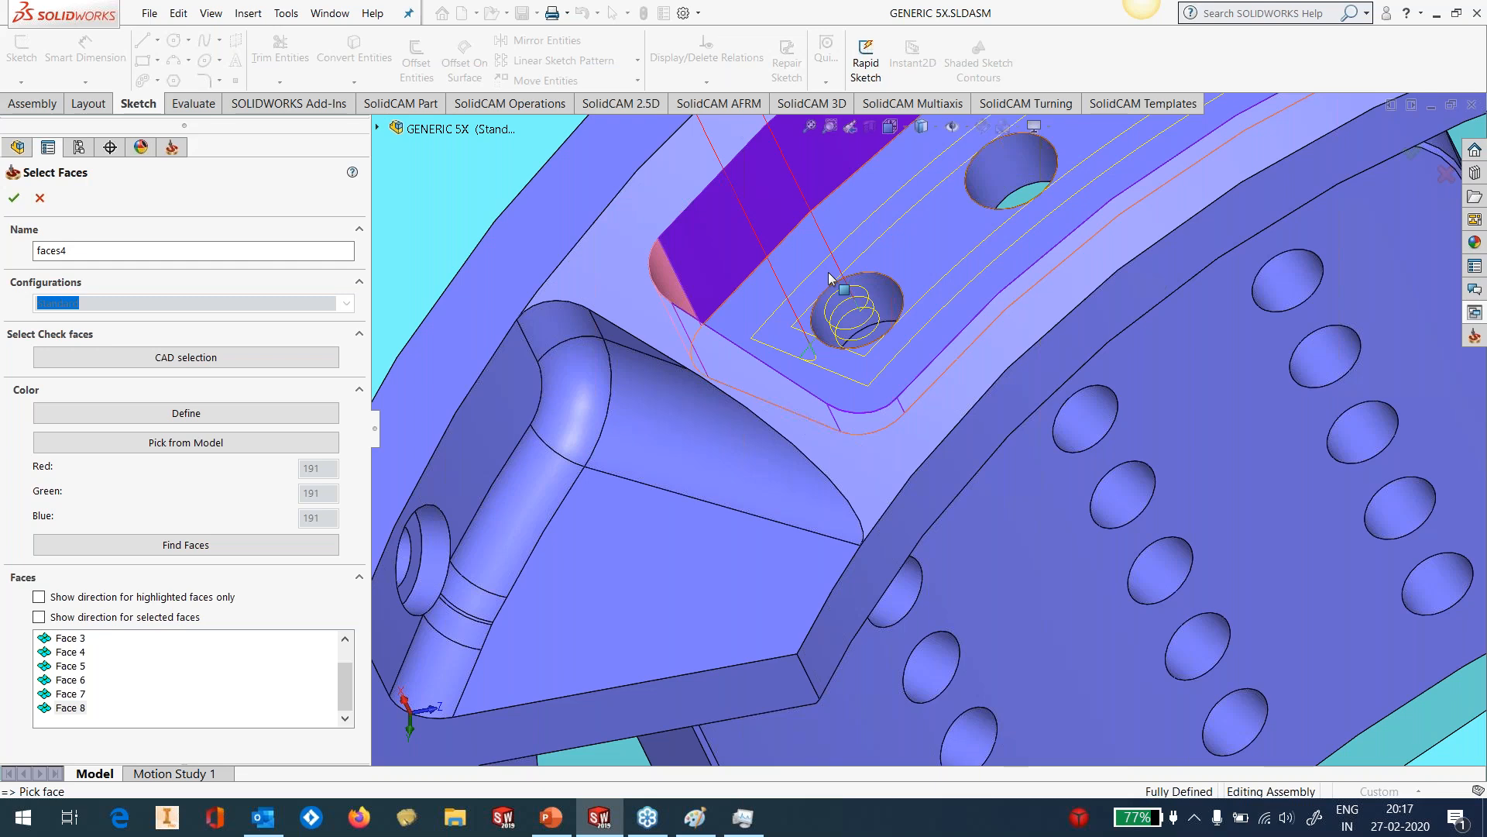
{"action": "scroll", "coordinate": [836, 282], "scroll_direction": "up", "scroll_amount": 5}
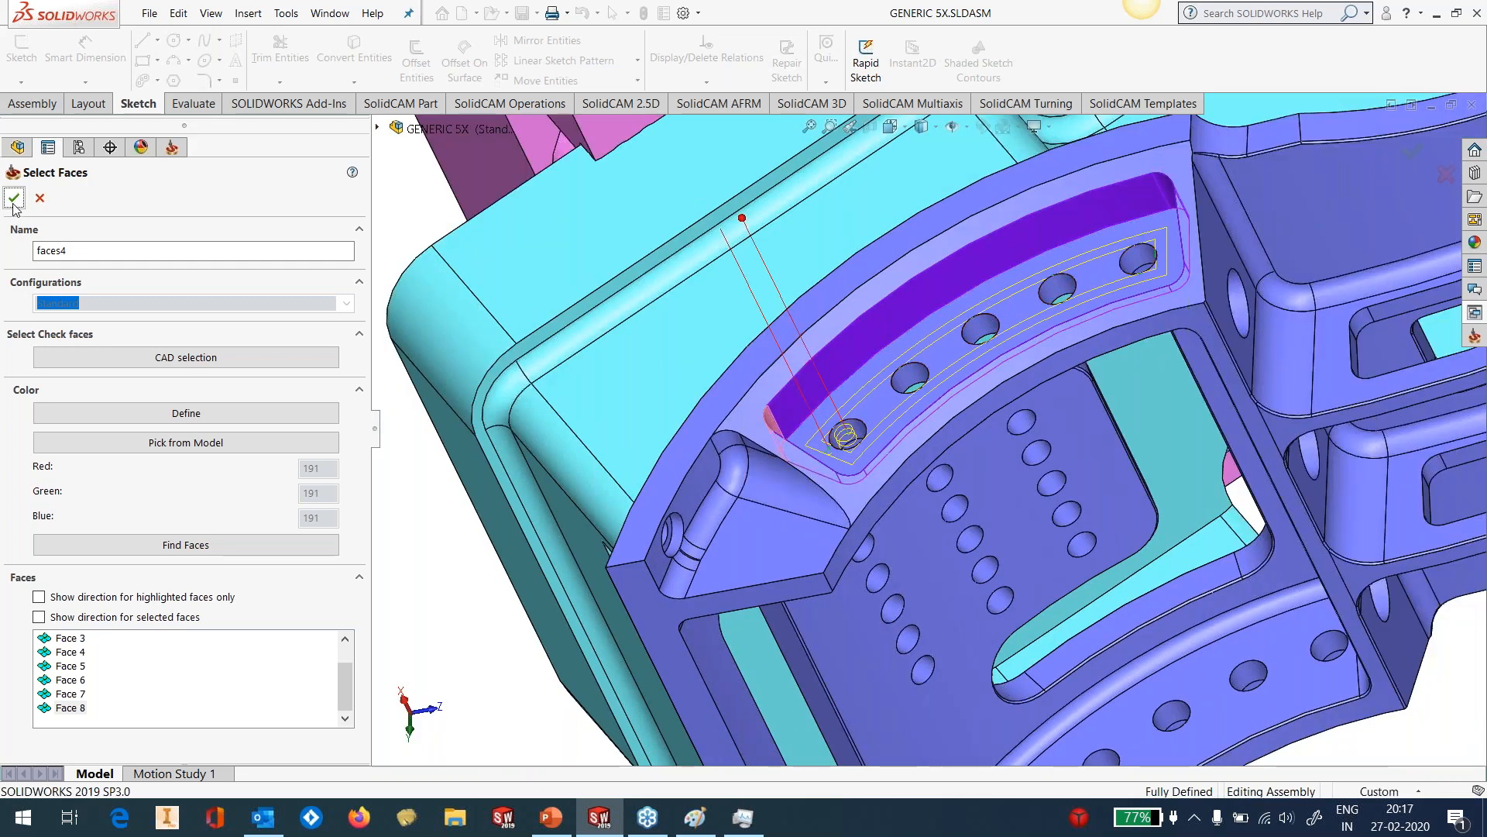
{"action": "left_click", "coordinate": [14, 199]}
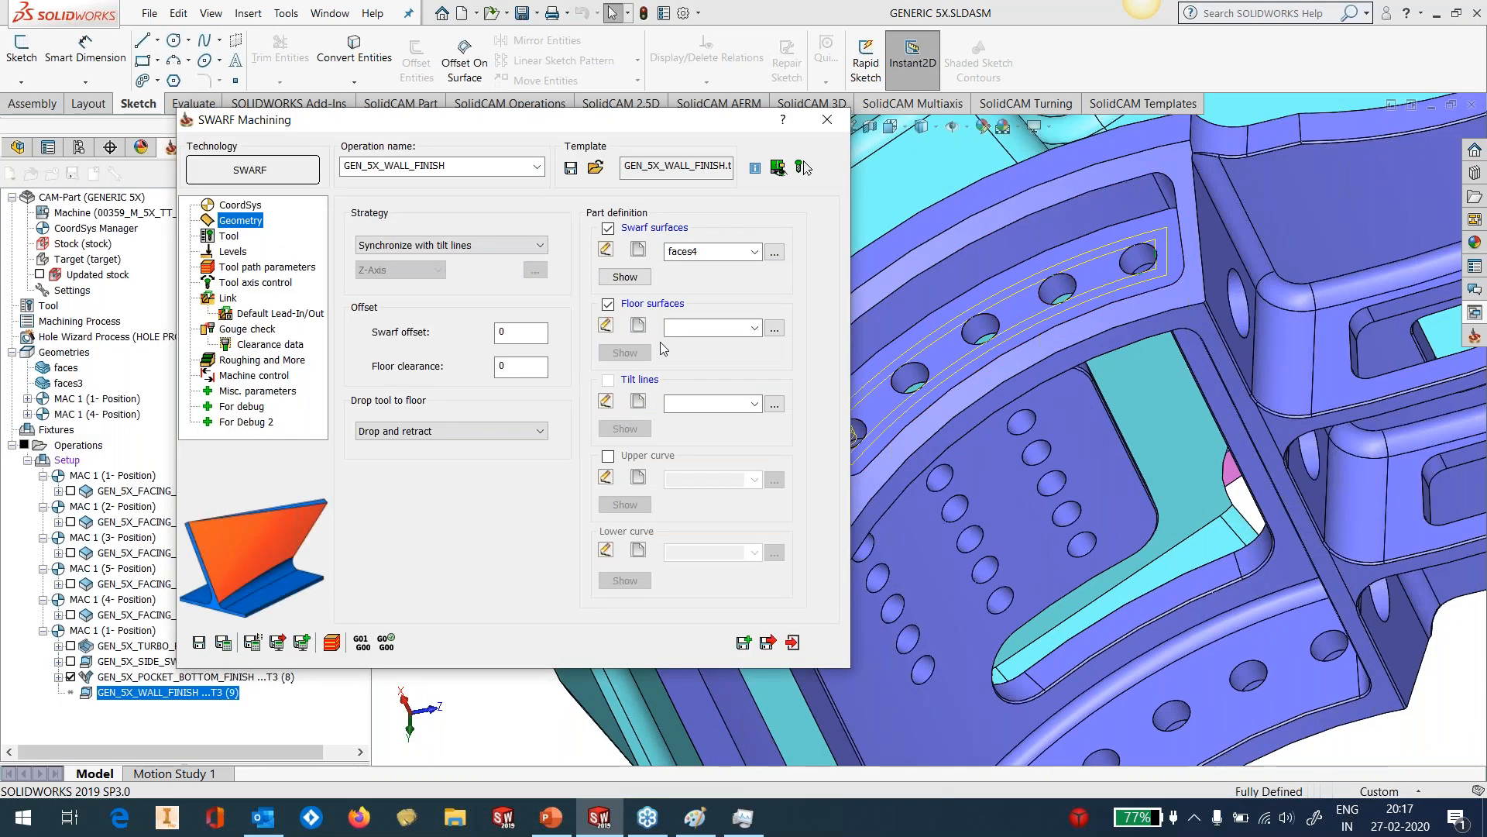
Define the floor surfaces geometry from the floor face of the pocket with the holes.
{"action": "left_click", "coordinate": [639, 326]}
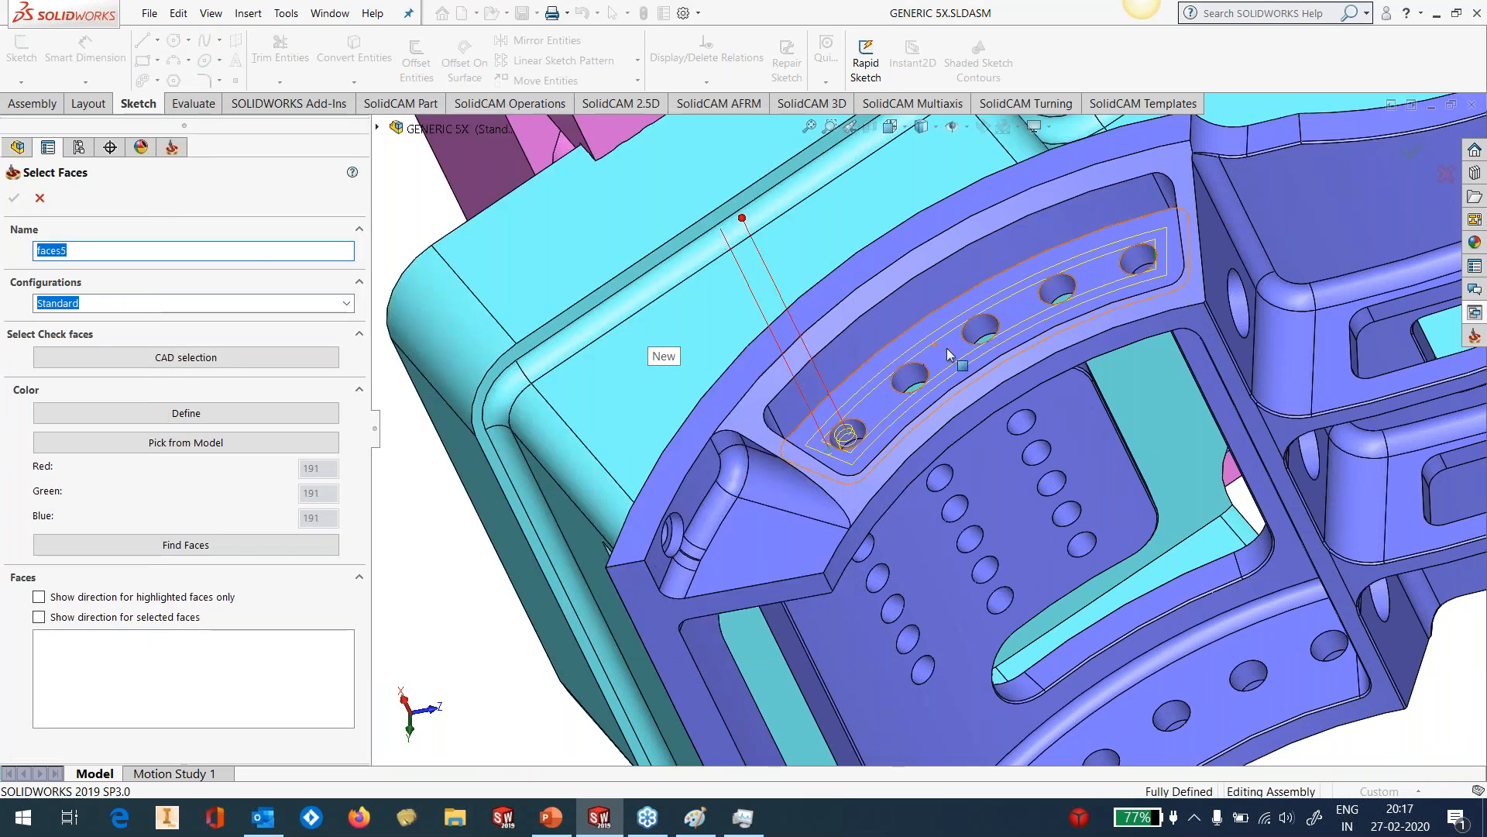
{"action": "left_click", "coordinate": [955, 336]}
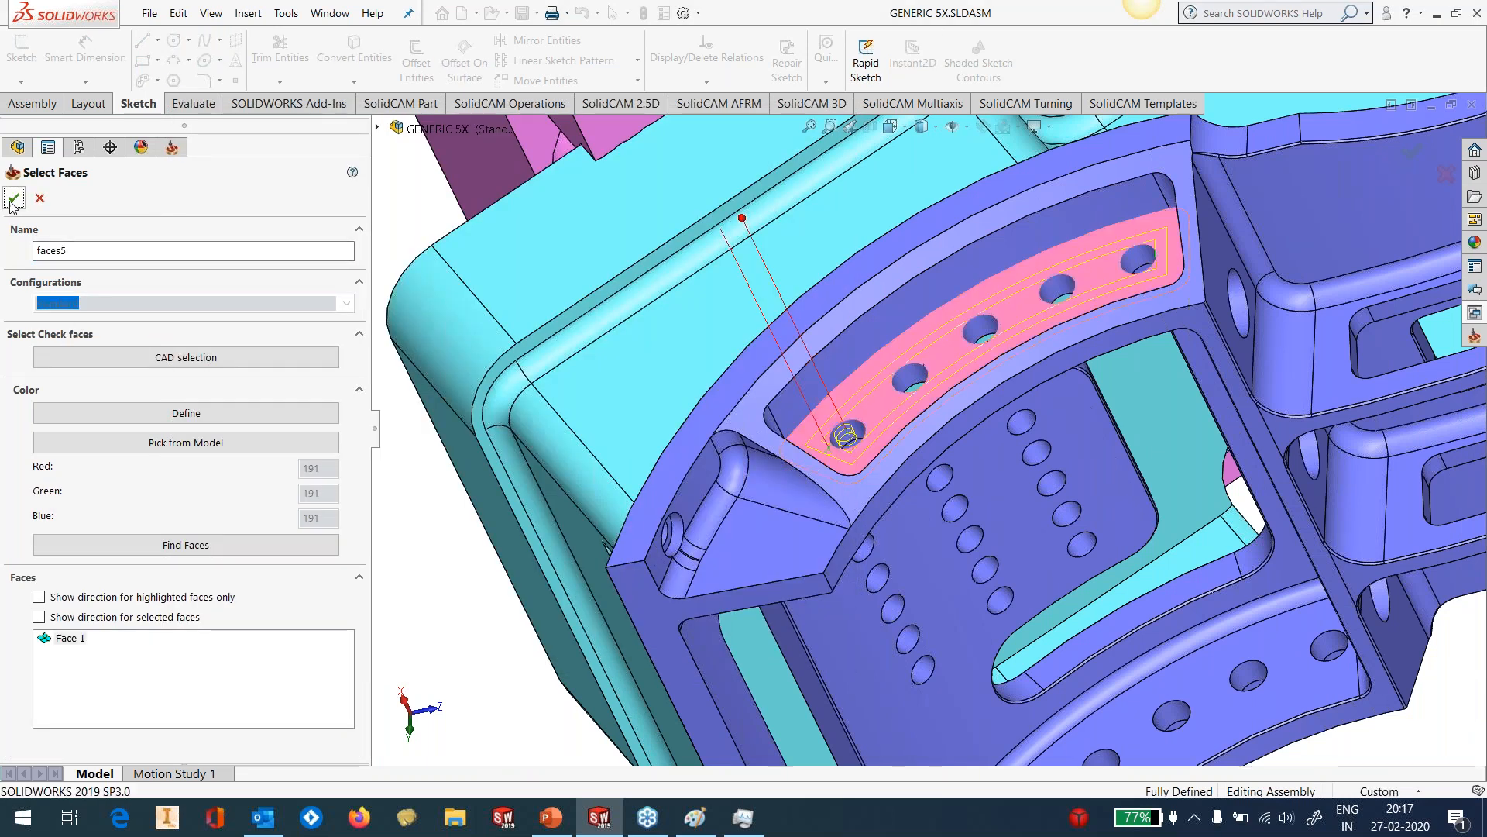
{"action": "left_click", "coordinate": [14, 199]}
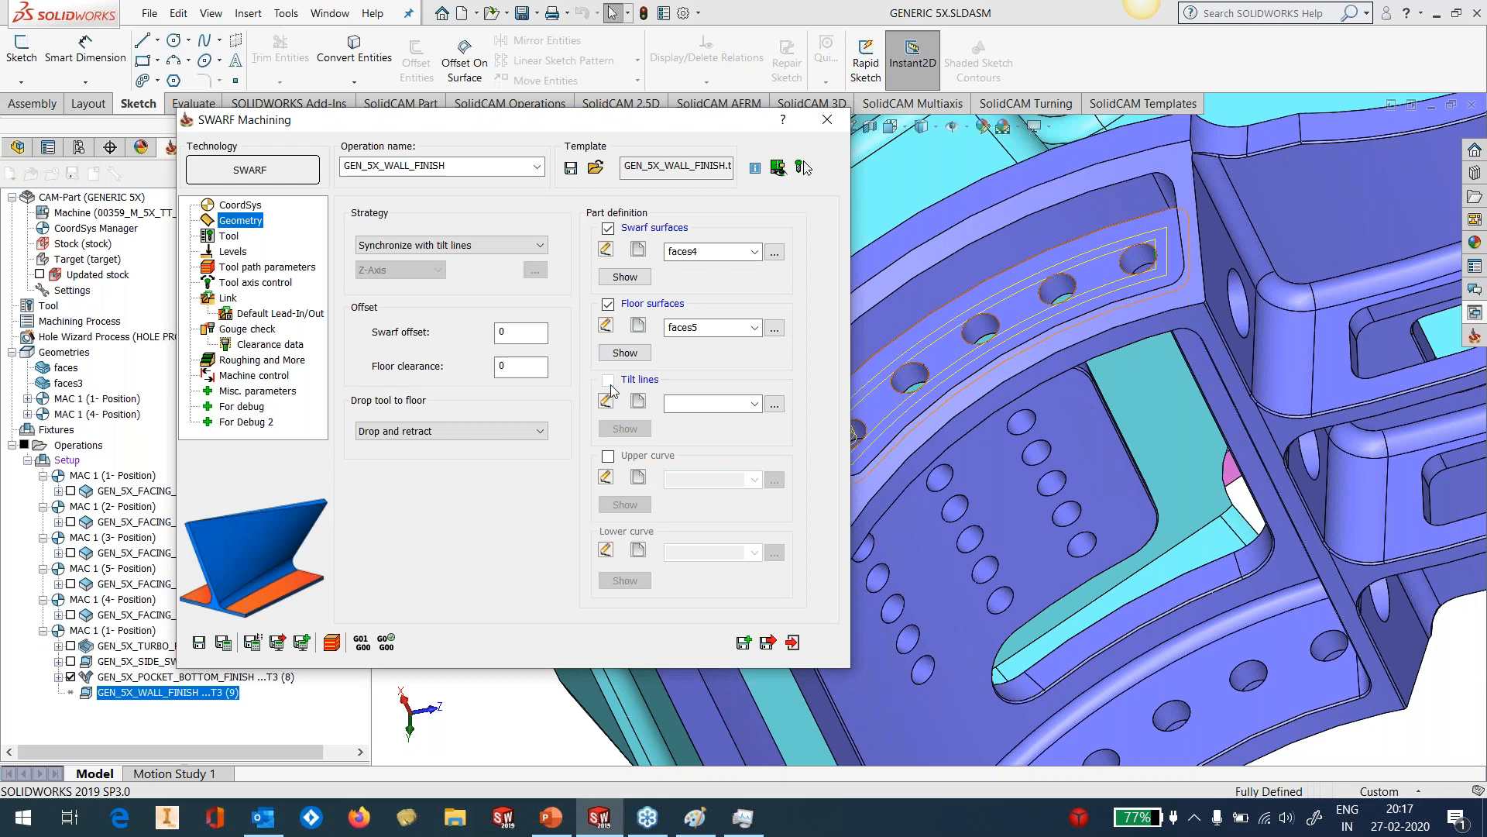
Start a new tilt lines geometry and add both wall edges of the outer corner near the first hole as separate chains.
{"action": "left_click", "coordinate": [638, 401]}
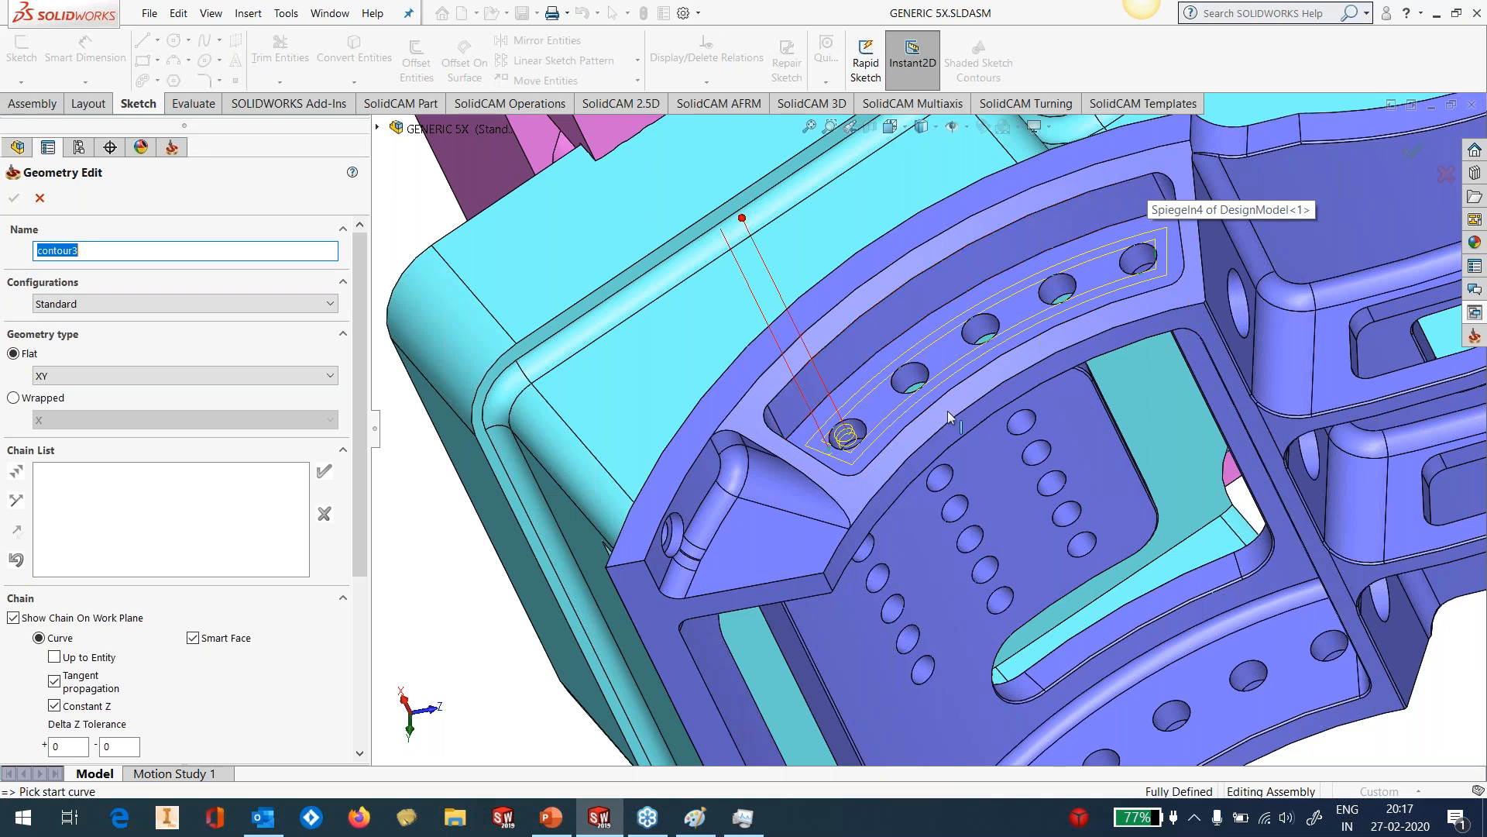
{"action": "scroll", "coordinate": [779, 411], "scroll_direction": "down", "scroll_amount": 3}
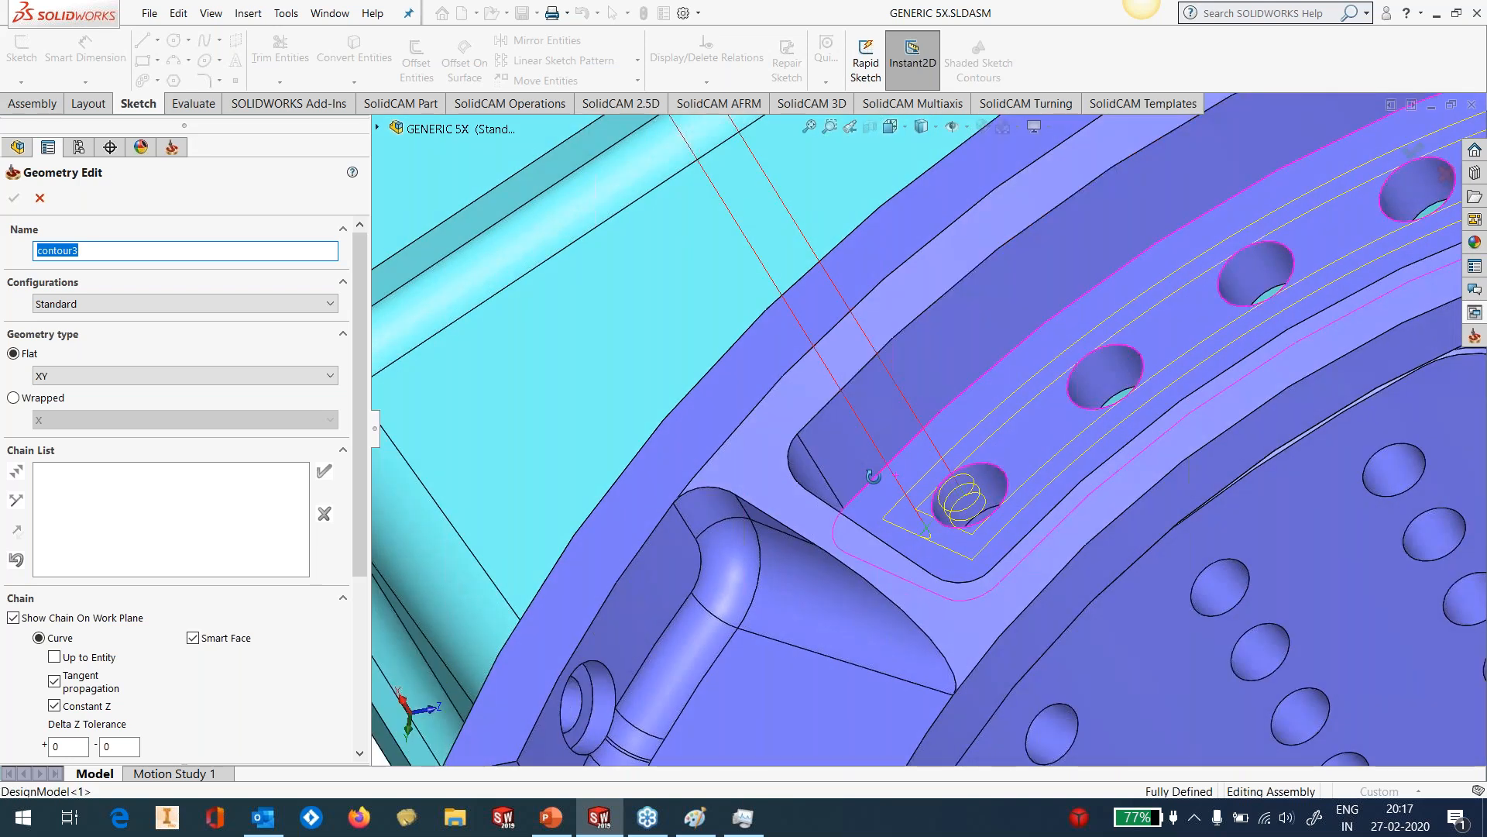
{"action": "middle_click_drag", "start_coordinate": [873, 476], "coordinate": [833, 503]}
{"action": "left_click", "coordinate": [814, 478]}
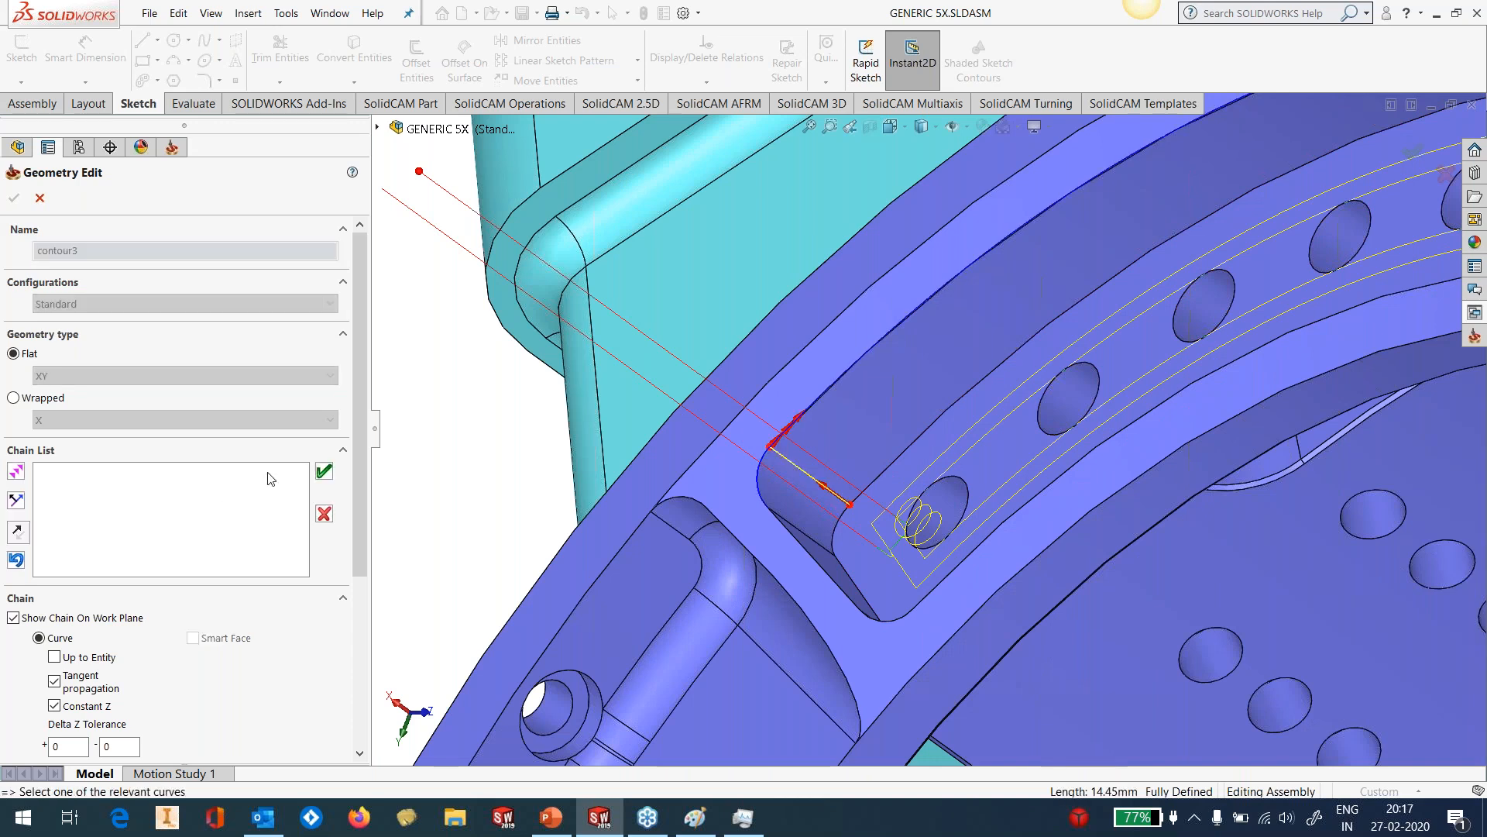
{"action": "left_click", "coordinate": [325, 470]}
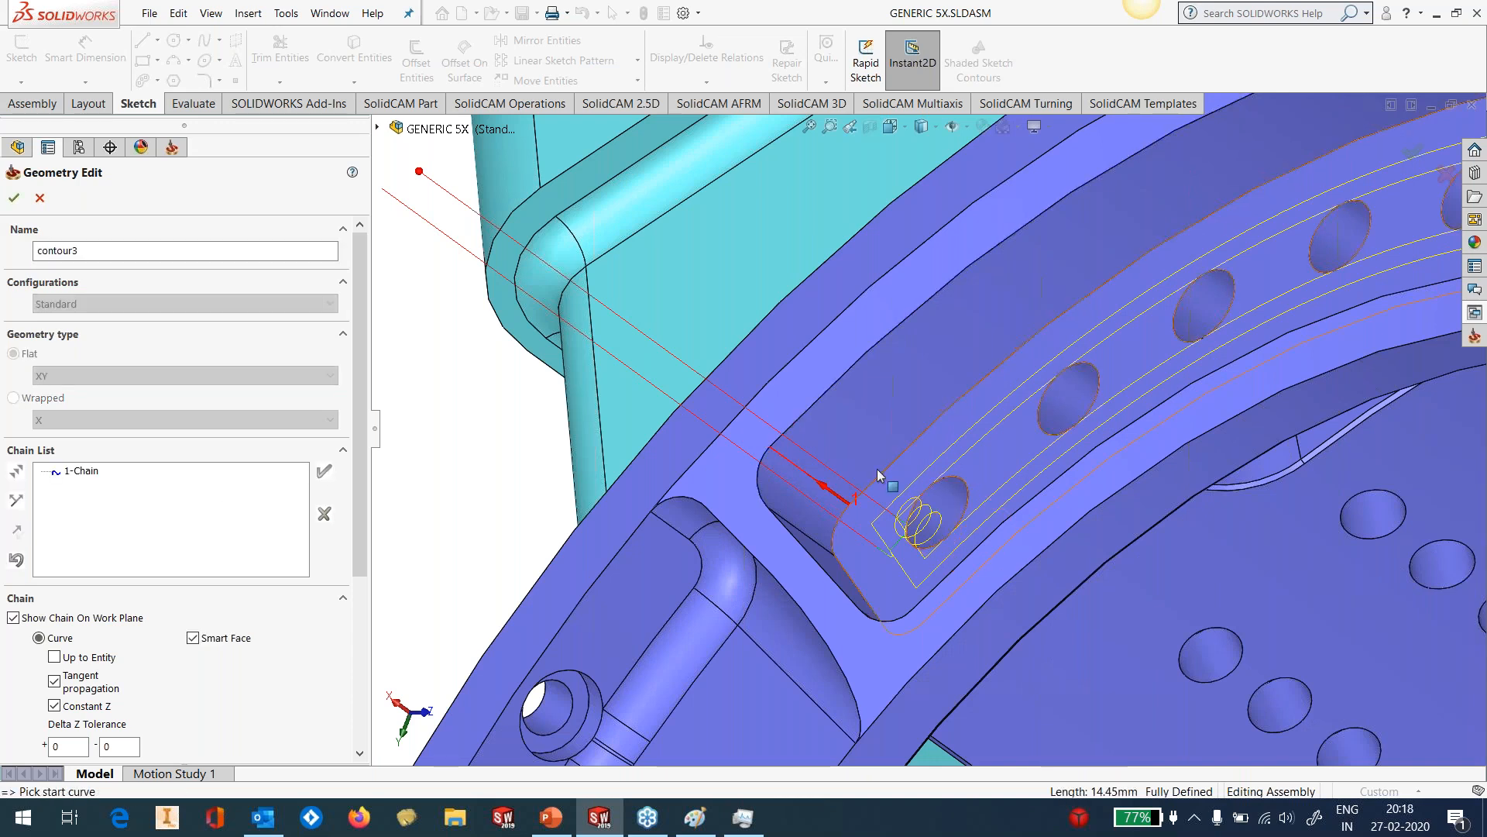
{"action": "middle_click_drag", "start_coordinate": [857, 511], "coordinate": [846, 534]}
{"action": "left_click", "coordinate": [809, 541]}
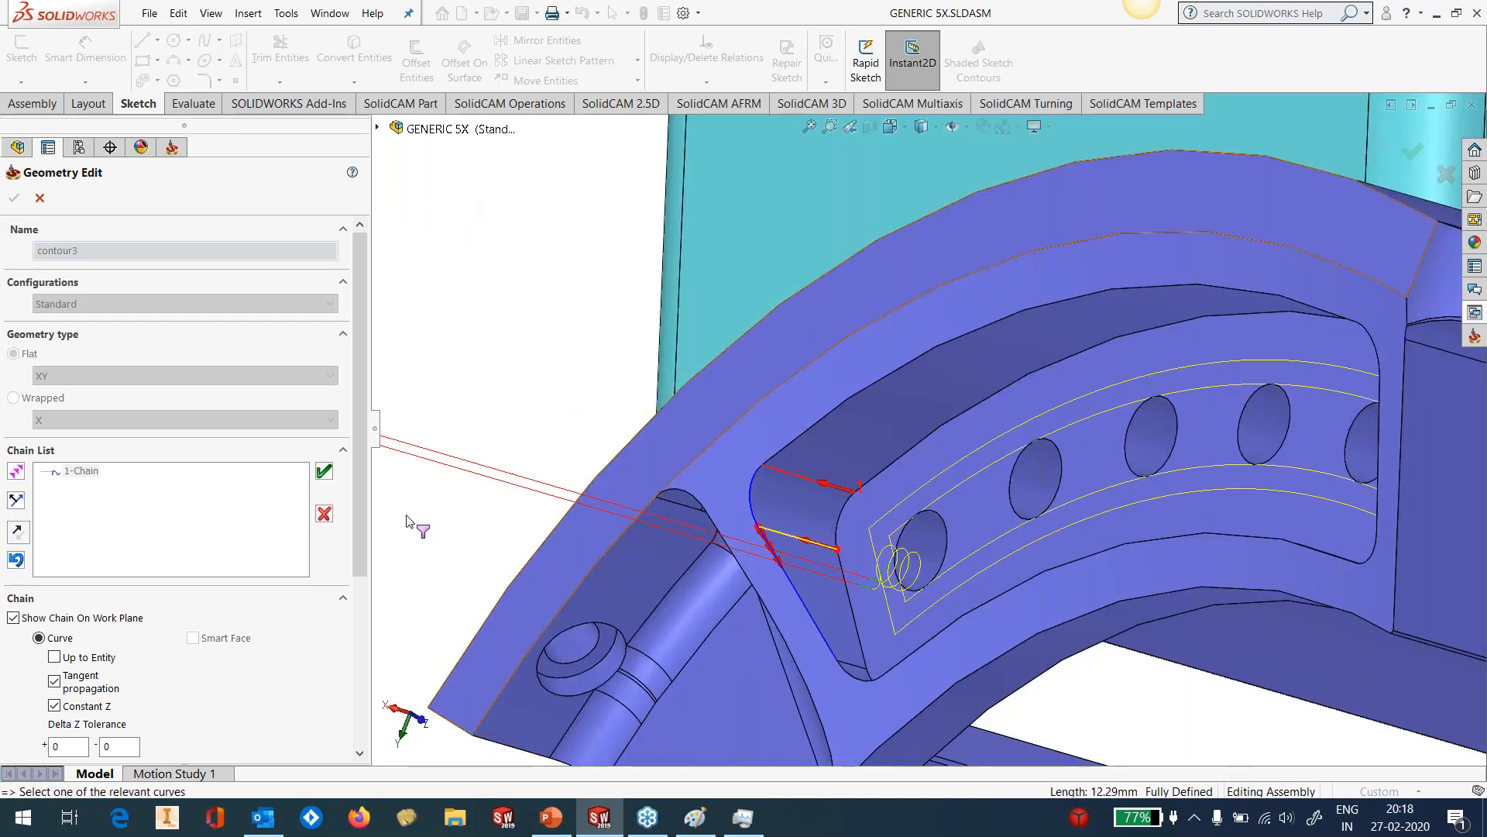
{"action": "left_click", "coordinate": [324, 470]}
Add both wall edges of the inner corner near the first hole as two further tilt line chains.
{"action": "middle_click_drag", "start_coordinate": [920, 620], "coordinate": [946, 737]}
{"action": "scroll", "coordinate": [914, 610], "scroll_direction": "down", "scroll_amount": 5}
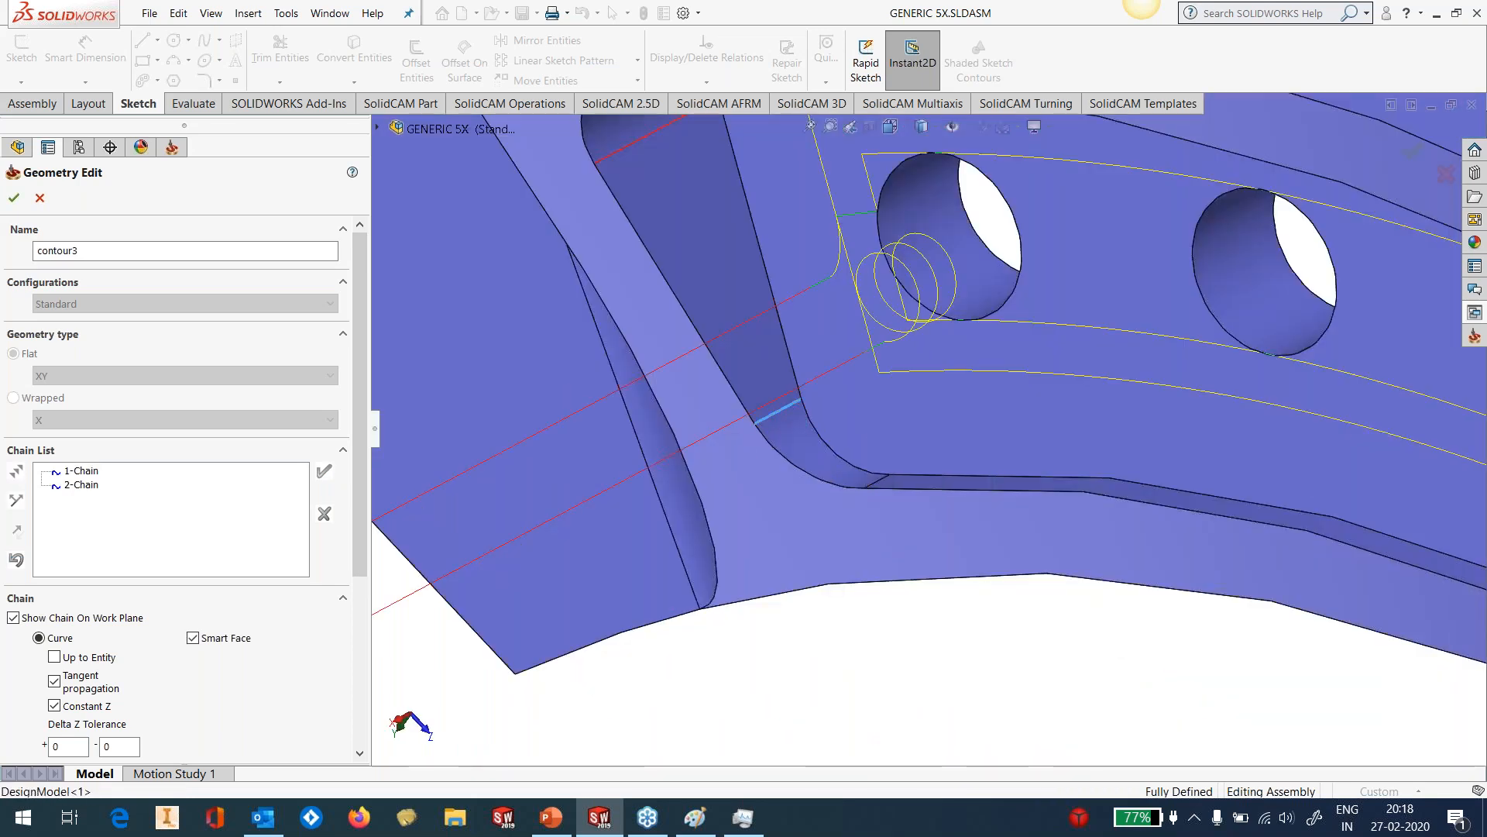
{"action": "left_click", "coordinate": [788, 426]}
{"action": "left_click", "coordinate": [324, 470]}
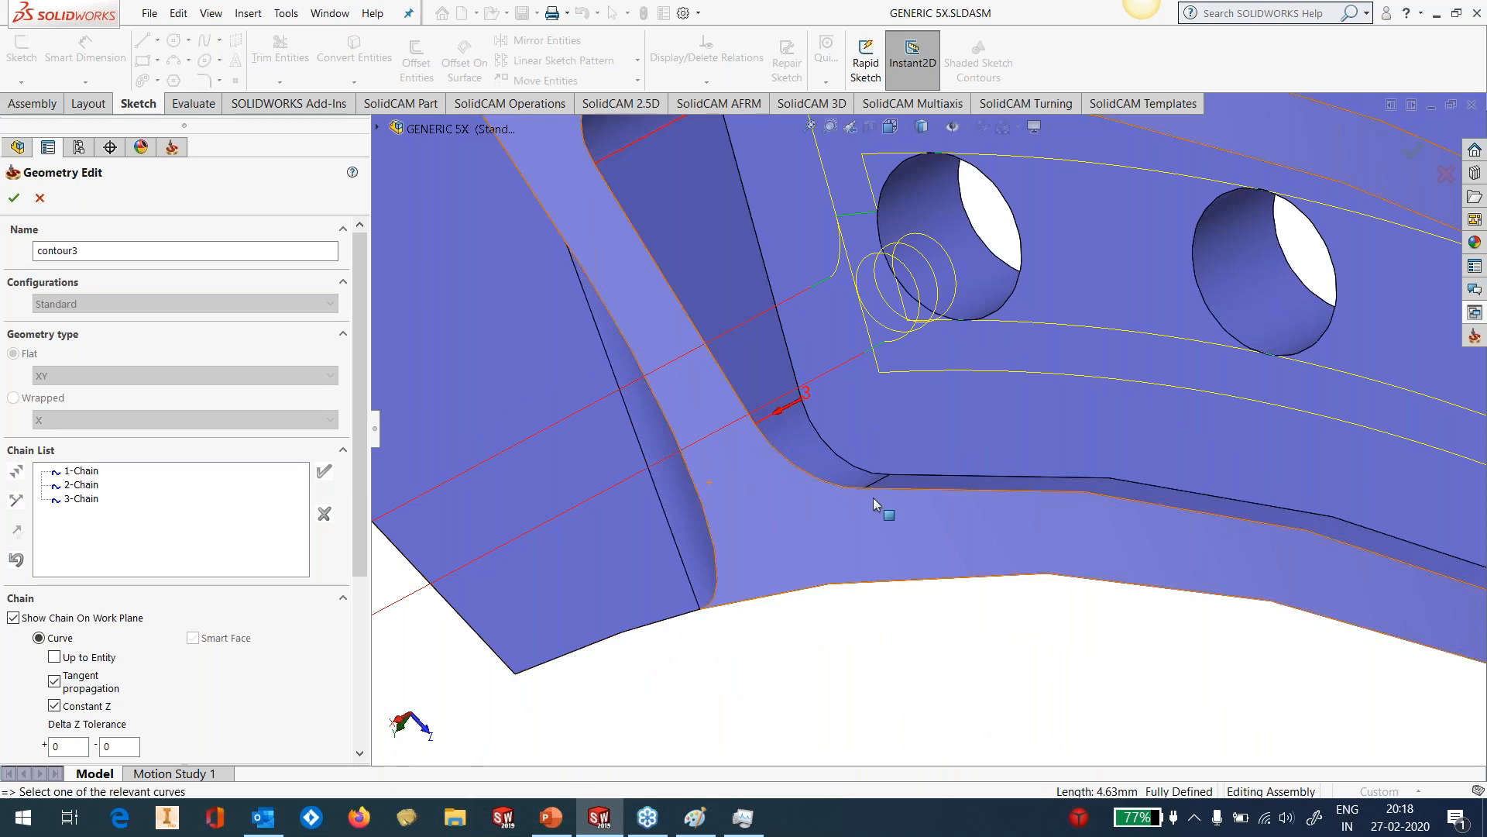
{"action": "left_click", "coordinate": [884, 479]}
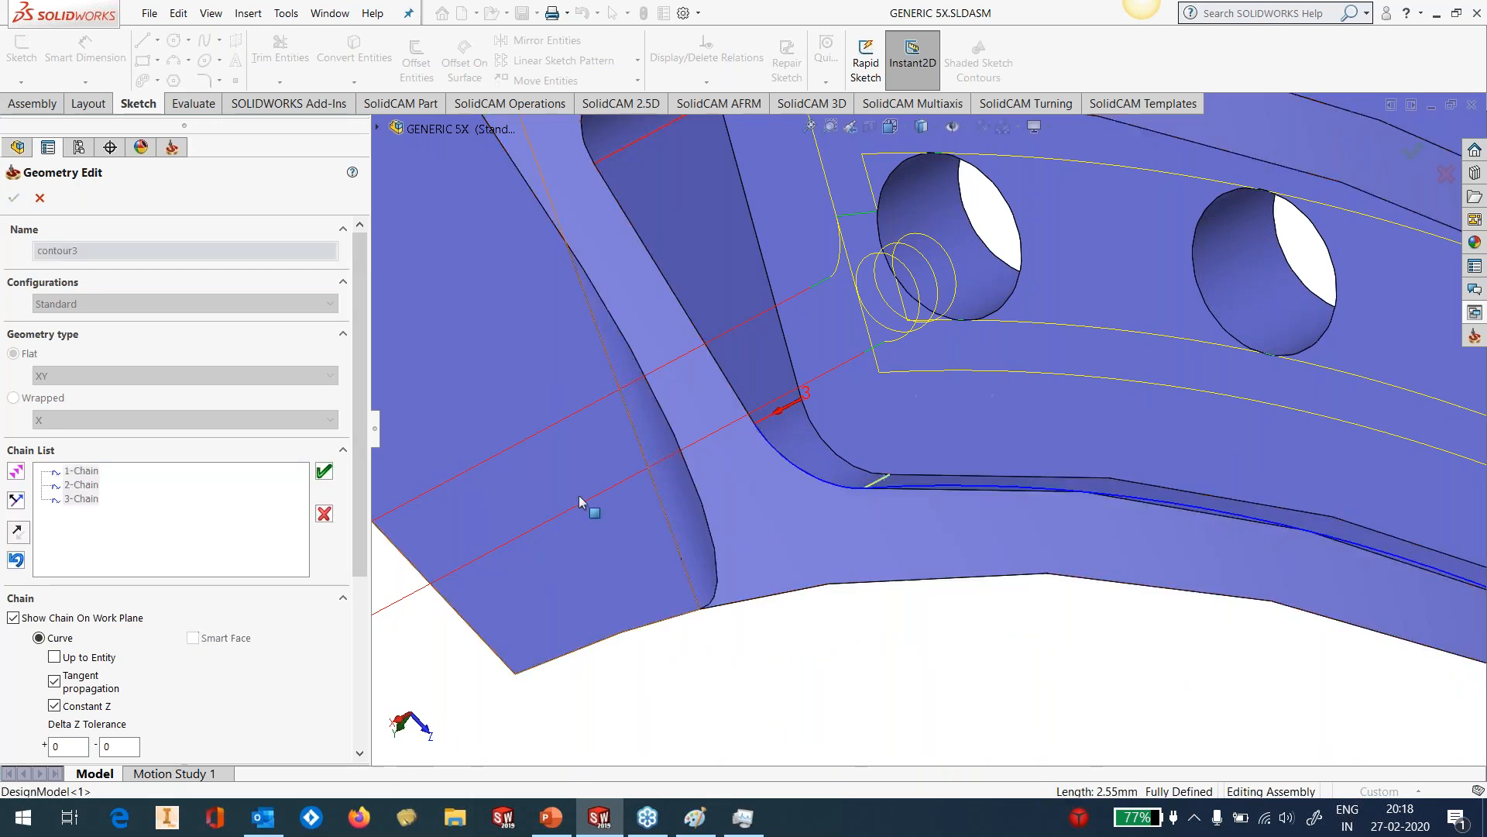
{"action": "left_click", "coordinate": [325, 471]}
Add the edge where the inner wall meets the far corner of the pocket as another tilt line chain.
{"action": "scroll", "coordinate": [1103, 497], "scroll_direction": "up", "scroll_amount": 5}
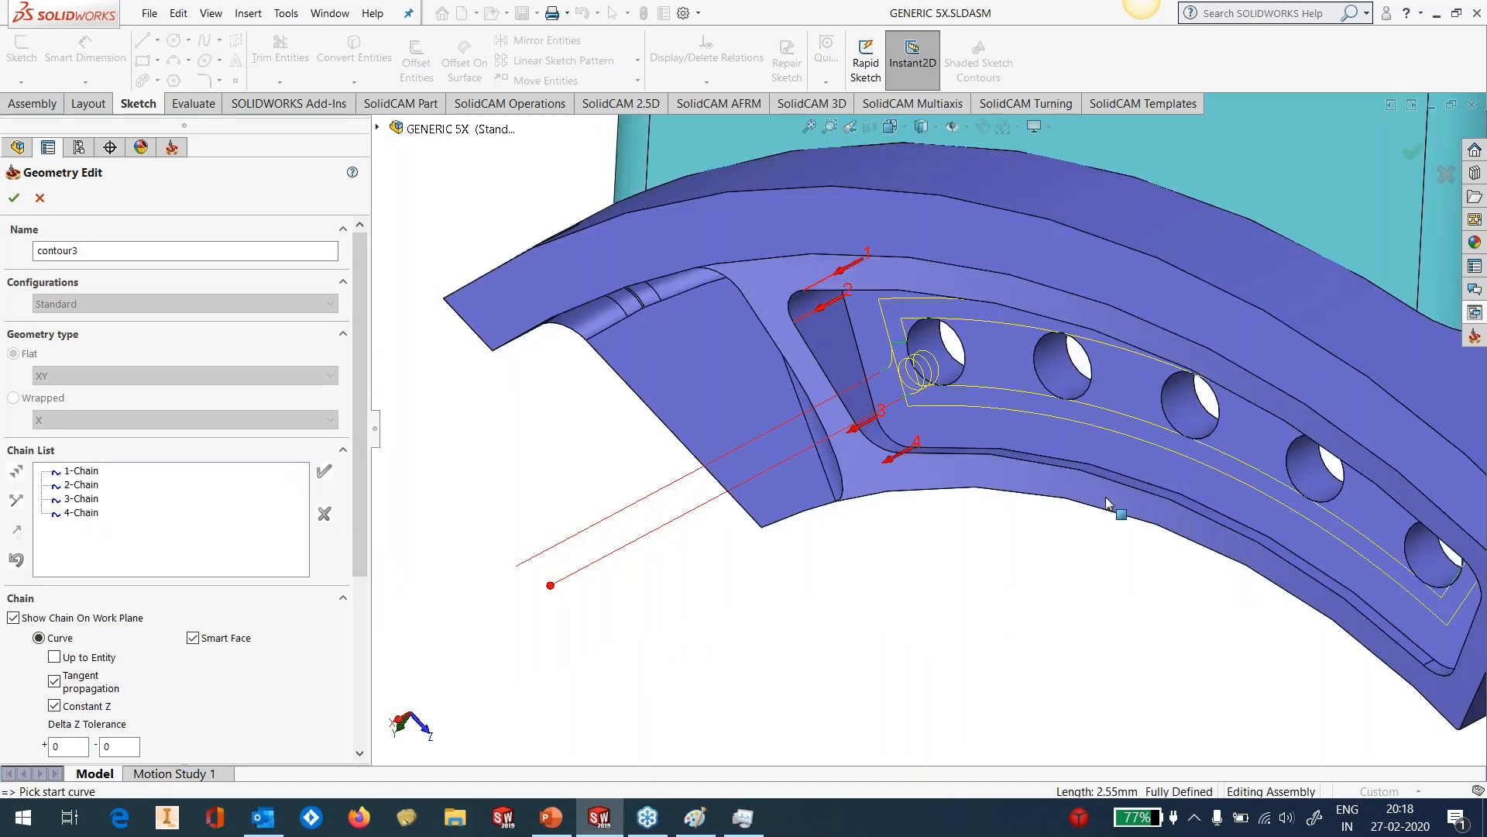
{"action": "scroll", "coordinate": [1211, 595], "scroll_direction": "down", "scroll_amount": 2}
{"action": "scroll", "coordinate": [1211, 595], "scroll_direction": "down", "scroll_amount": 5}
{"action": "left_click", "coordinate": [1005, 423]}
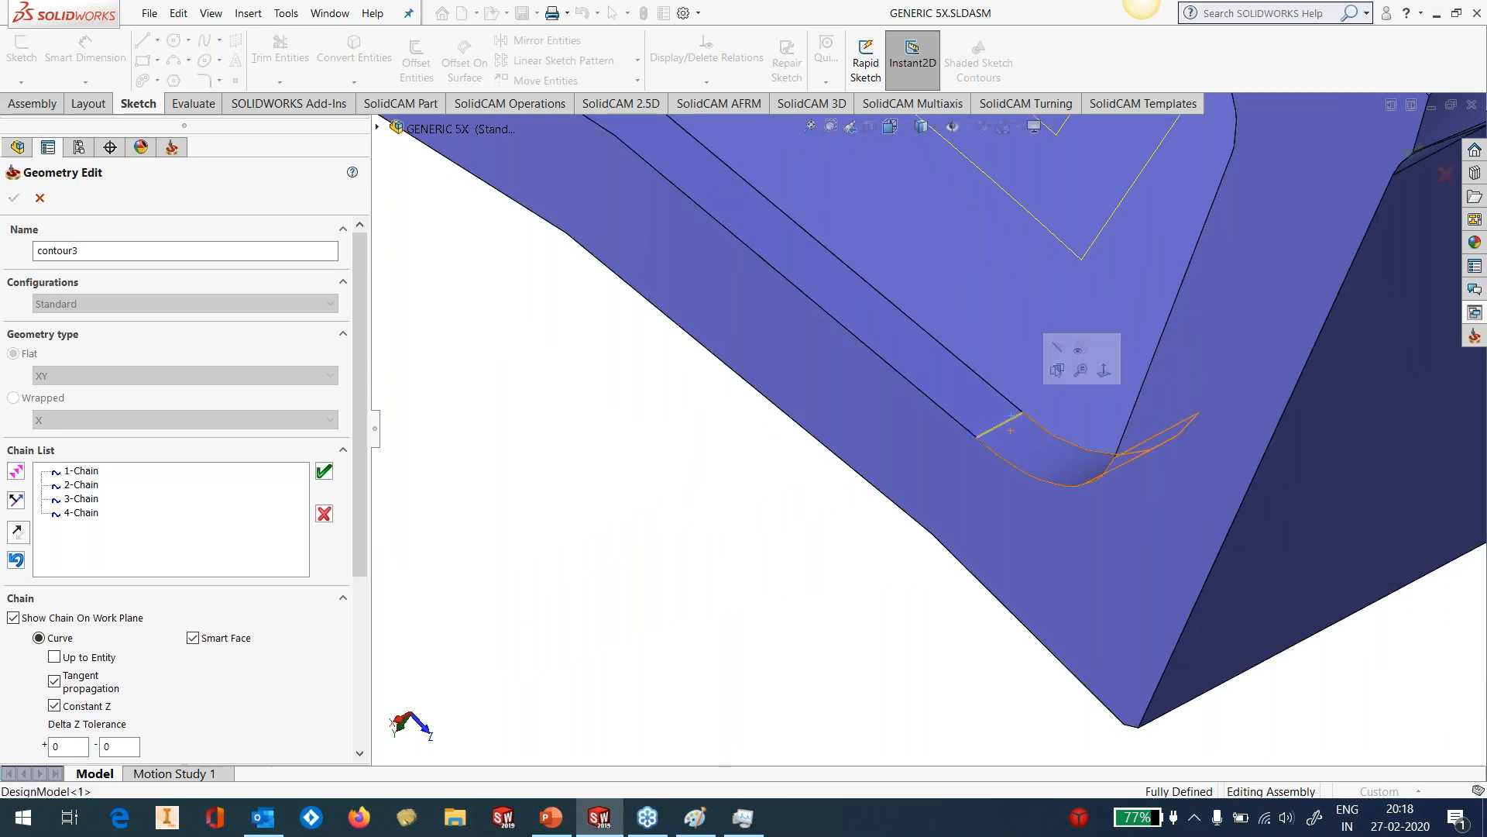
{"action": "left_click", "coordinate": [325, 469]}
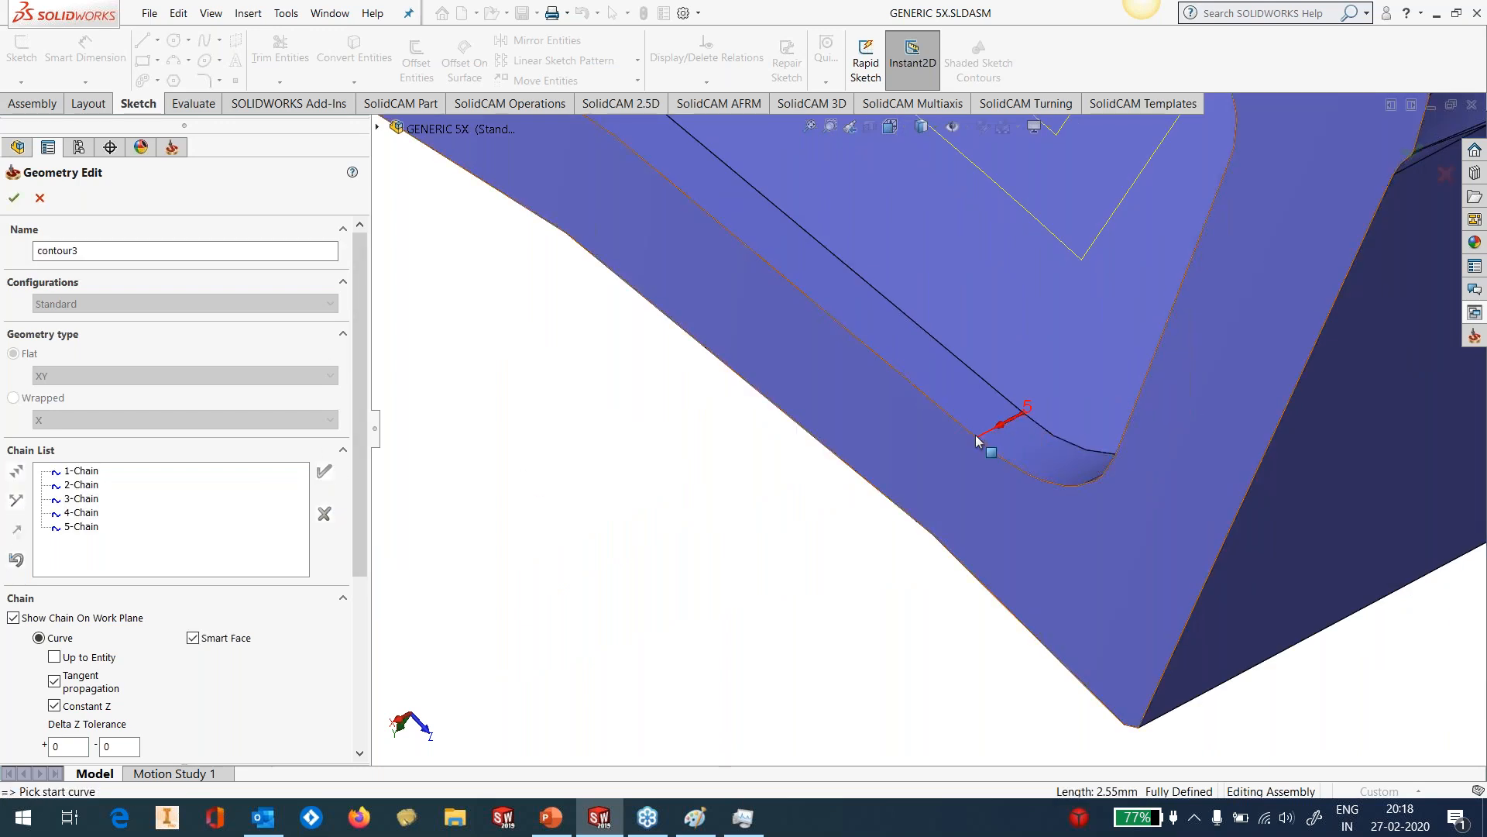
Add the second wall edge of the pocket's far outer corner as another tilt line chain.
{"action": "middle_click_drag", "start_coordinate": [1003, 424], "coordinate": [1183, 423]}
{"action": "left_click", "coordinate": [1201, 438]}
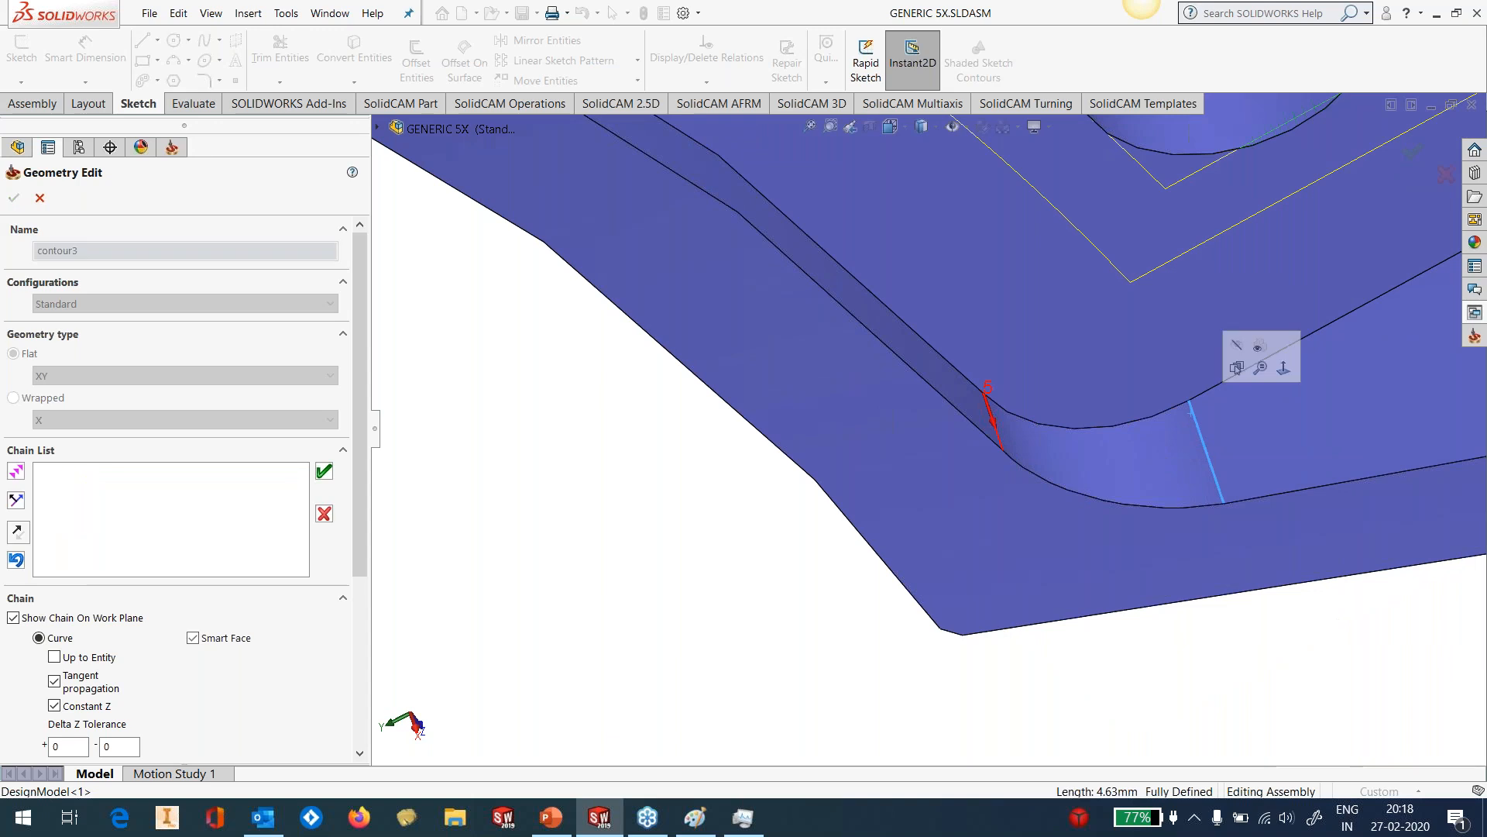
{"action": "left_click", "coordinate": [324, 470]}
{"action": "scroll", "coordinate": [979, 528], "scroll_direction": "up", "scroll_amount": 5}
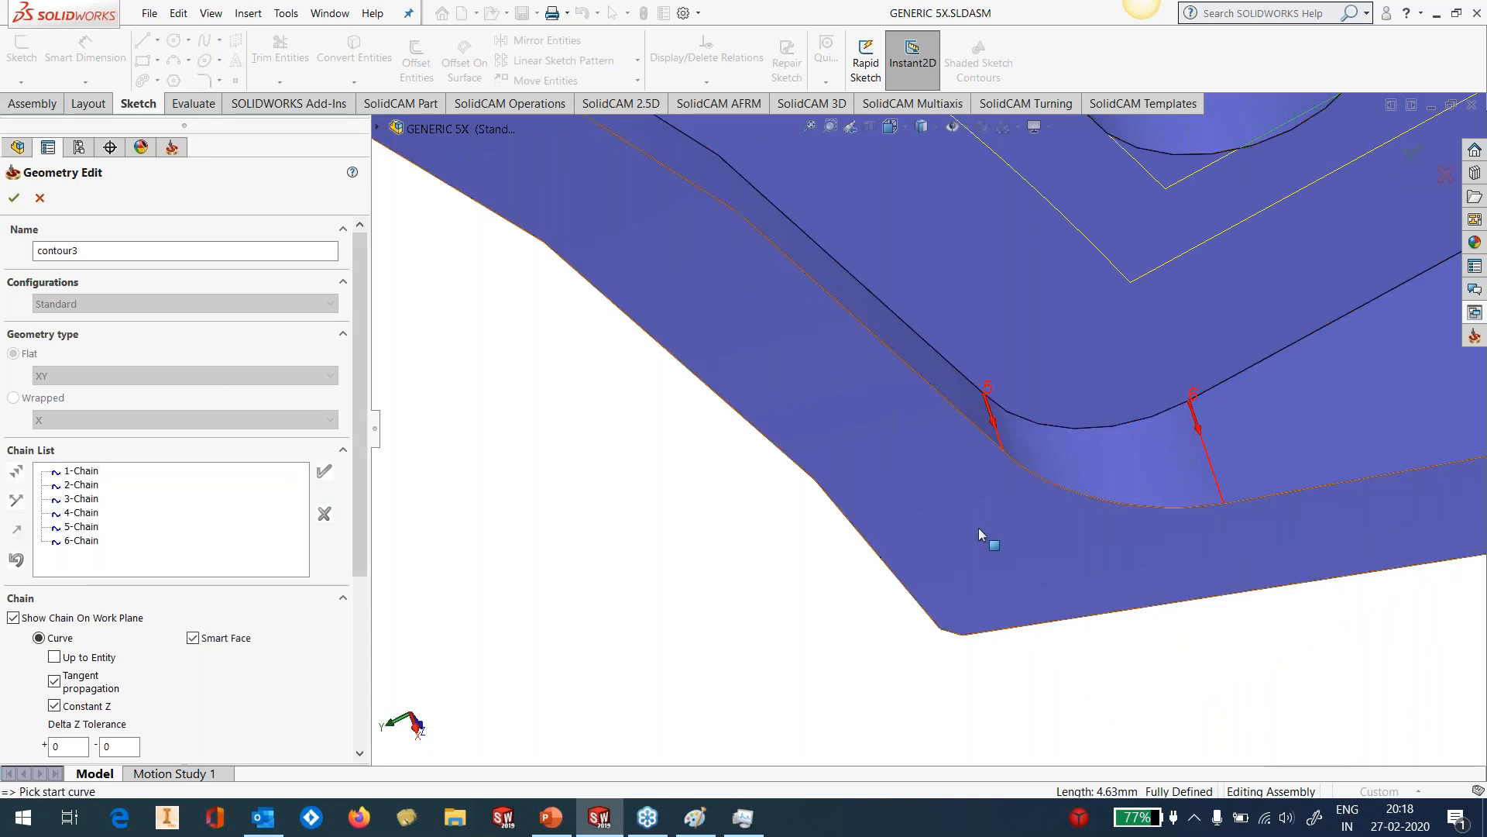
Add both wall edges of the remaining rounded corner near the last hole as separate tilt line chains and finish the geometry.
{"action": "middle_click_drag", "start_coordinate": [1047, 493], "coordinate": [1100, 288]}
{"action": "scroll", "coordinate": [1100, 288], "scroll_direction": "up", "scroll_amount": 4}
{"action": "scroll", "coordinate": [1100, 289], "scroll_direction": "down", "scroll_amount": 4}
{"action": "scroll", "coordinate": [1023, 309], "scroll_direction": "down", "scroll_amount": 4}
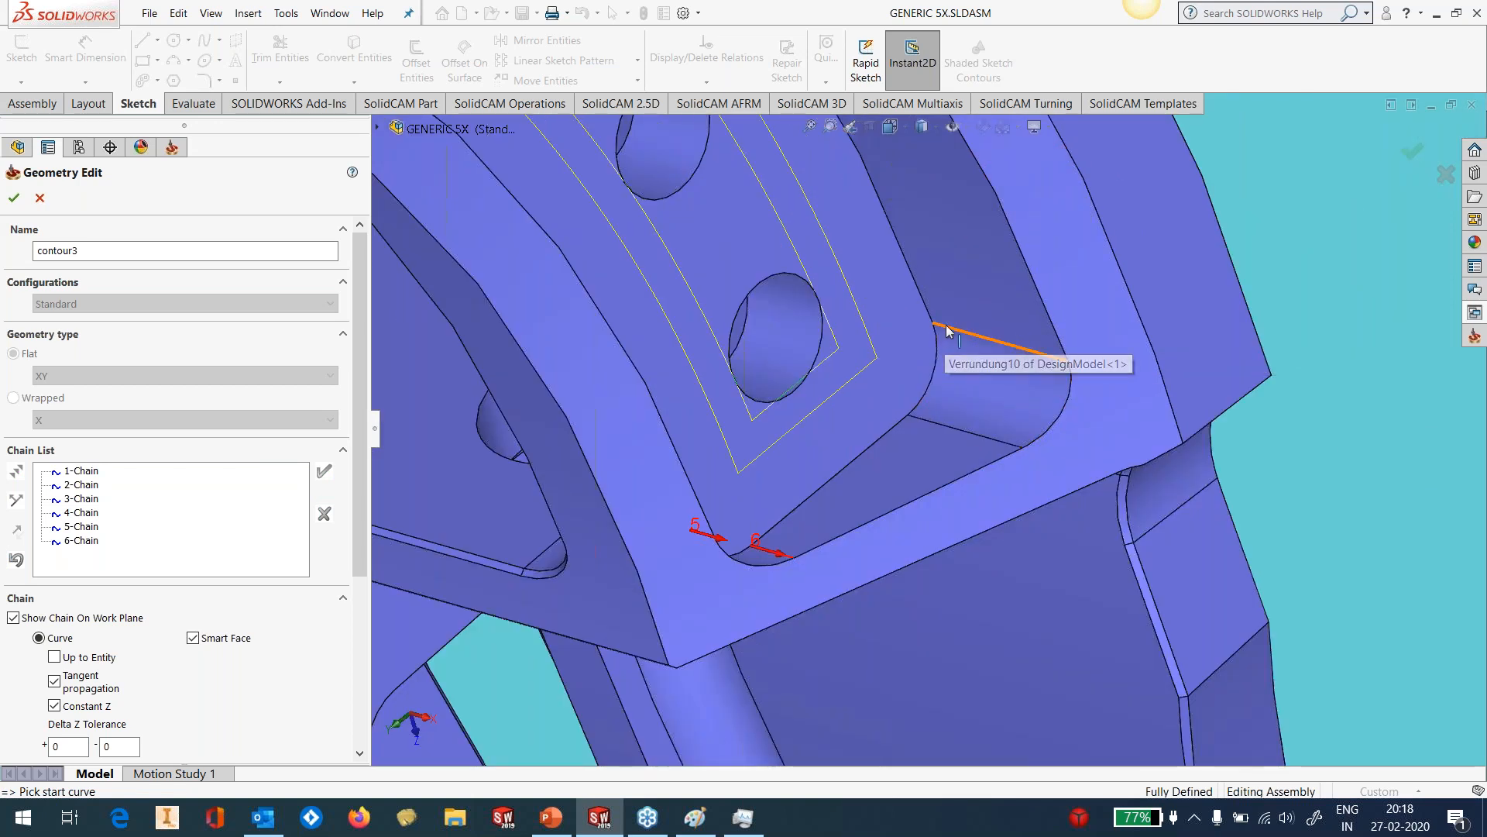
{"action": "left_click", "coordinate": [957, 333]}
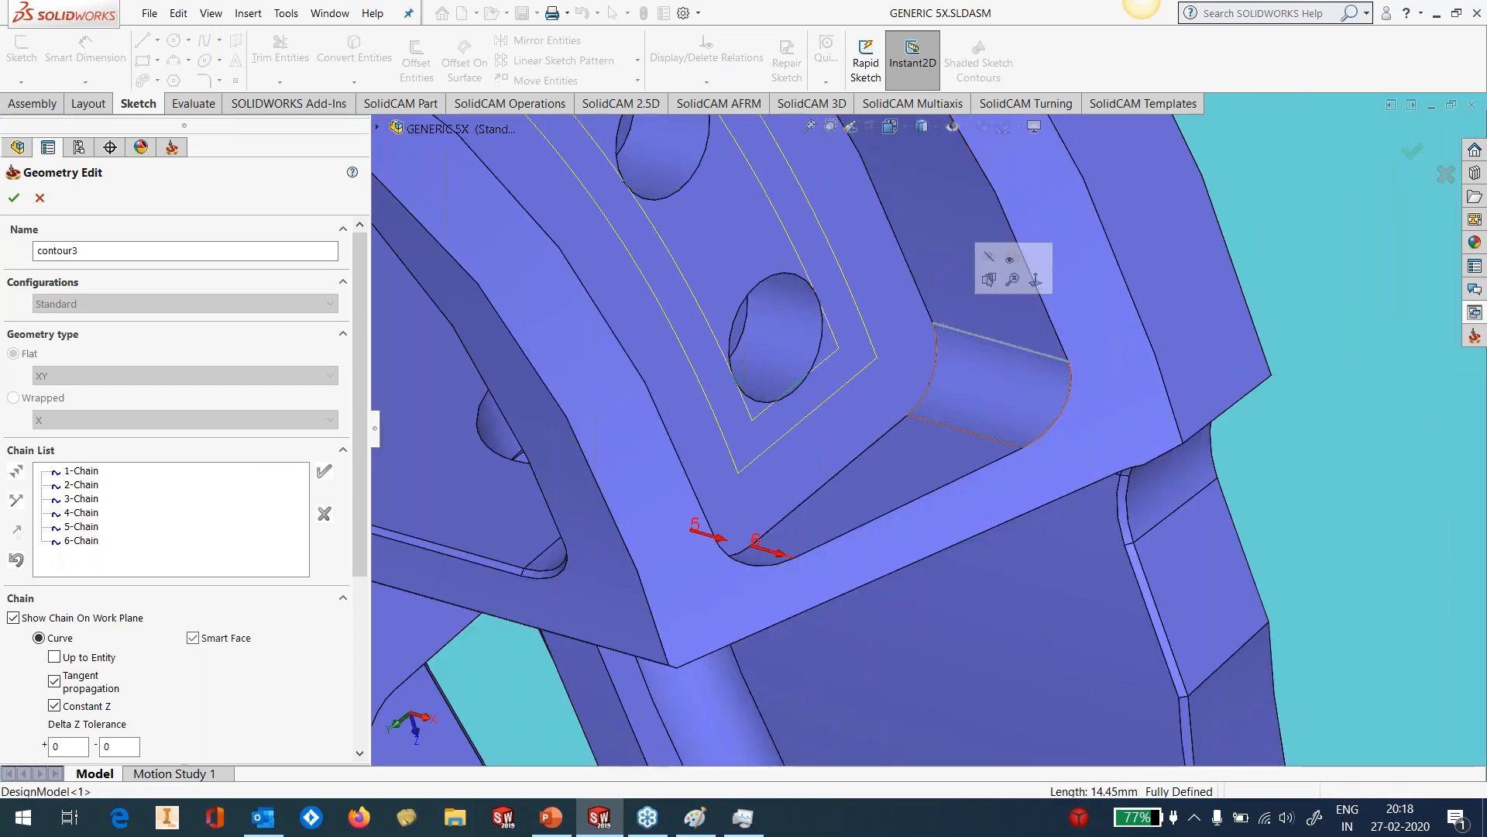
{"action": "left_click", "coordinate": [324, 472]}
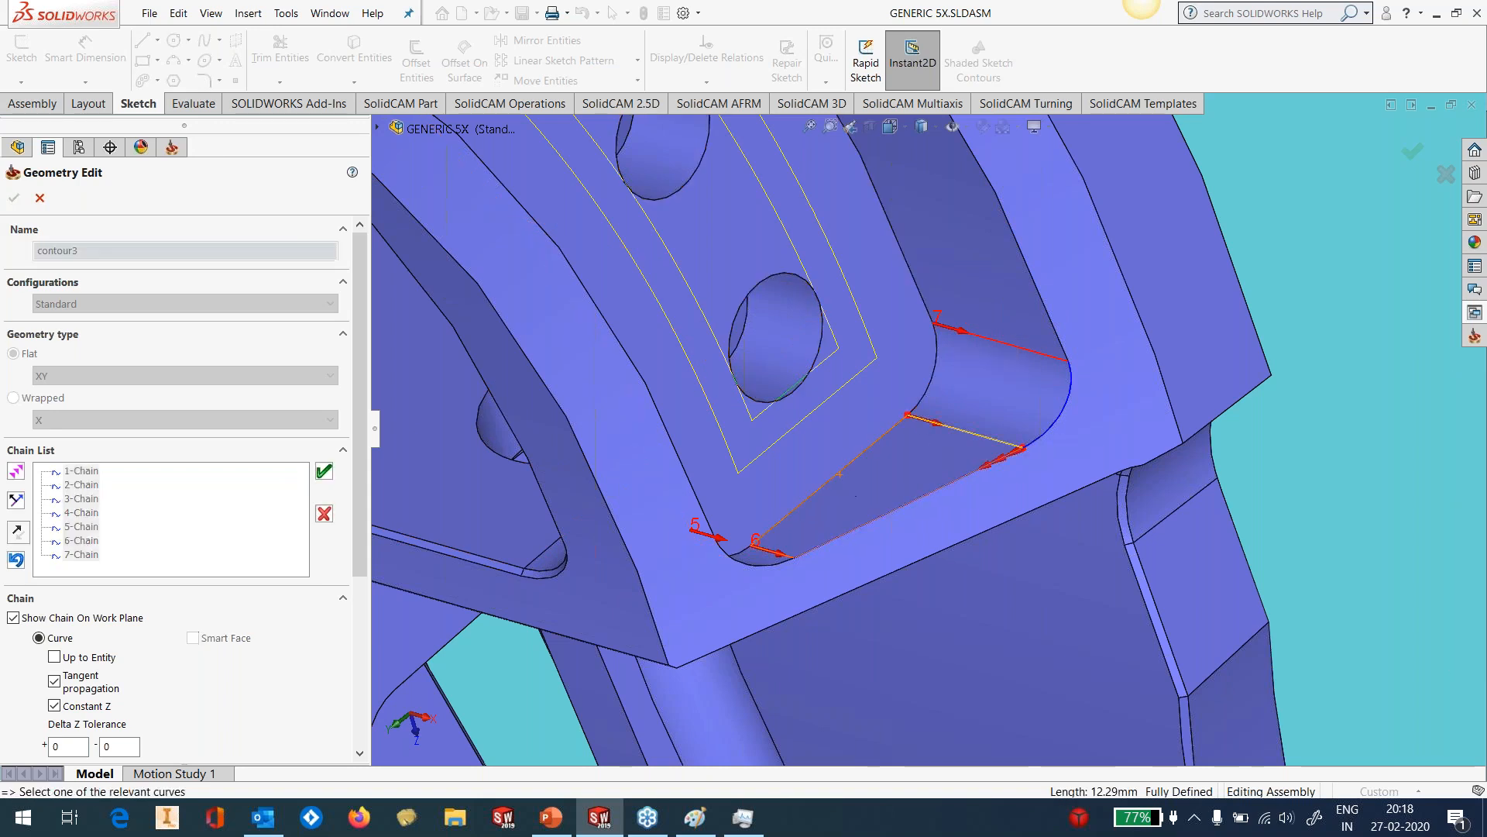
{"action": "left_click", "coordinate": [325, 472]}
{"action": "scroll", "coordinate": [1054, 445], "scroll_direction": "up", "scroll_amount": 8}
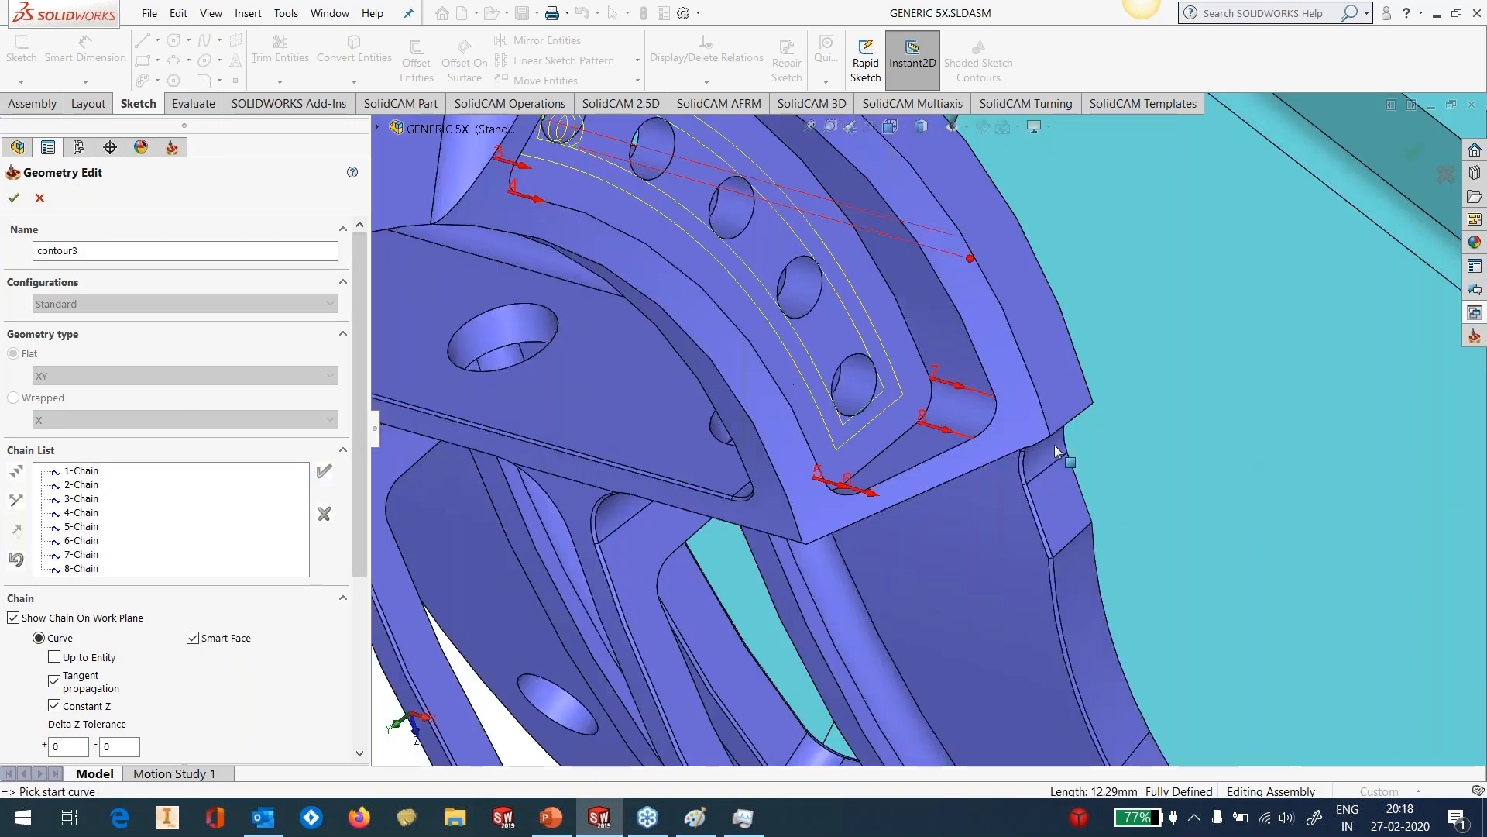
{"action": "middle_click_drag", "start_coordinate": [1053, 445], "coordinate": [1023, 202]}
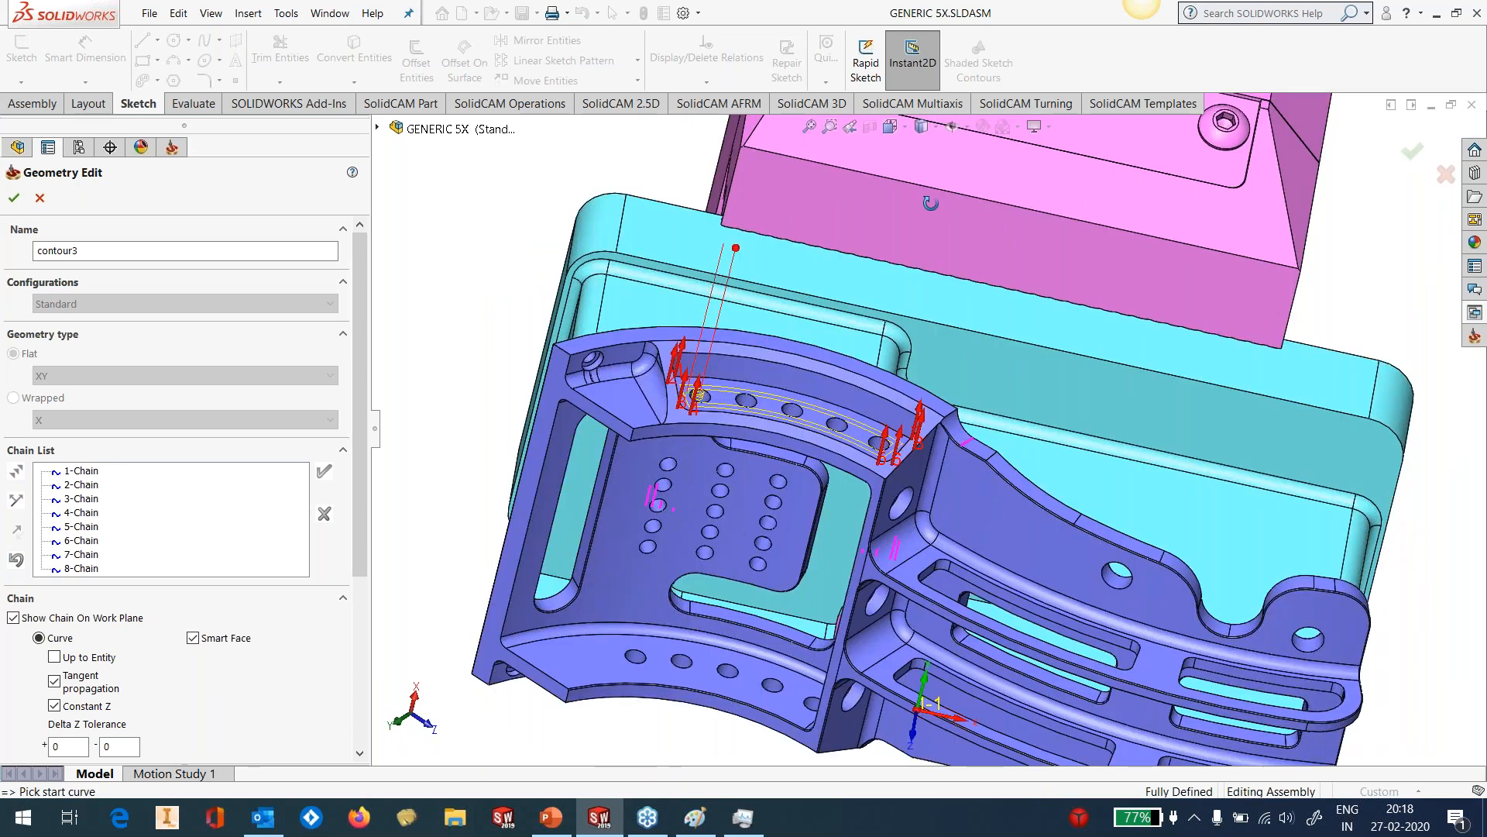
{"action": "scroll", "coordinate": [782, 442], "scroll_direction": "down", "scroll_amount": 4}
{"action": "left_click", "coordinate": [13, 197]}
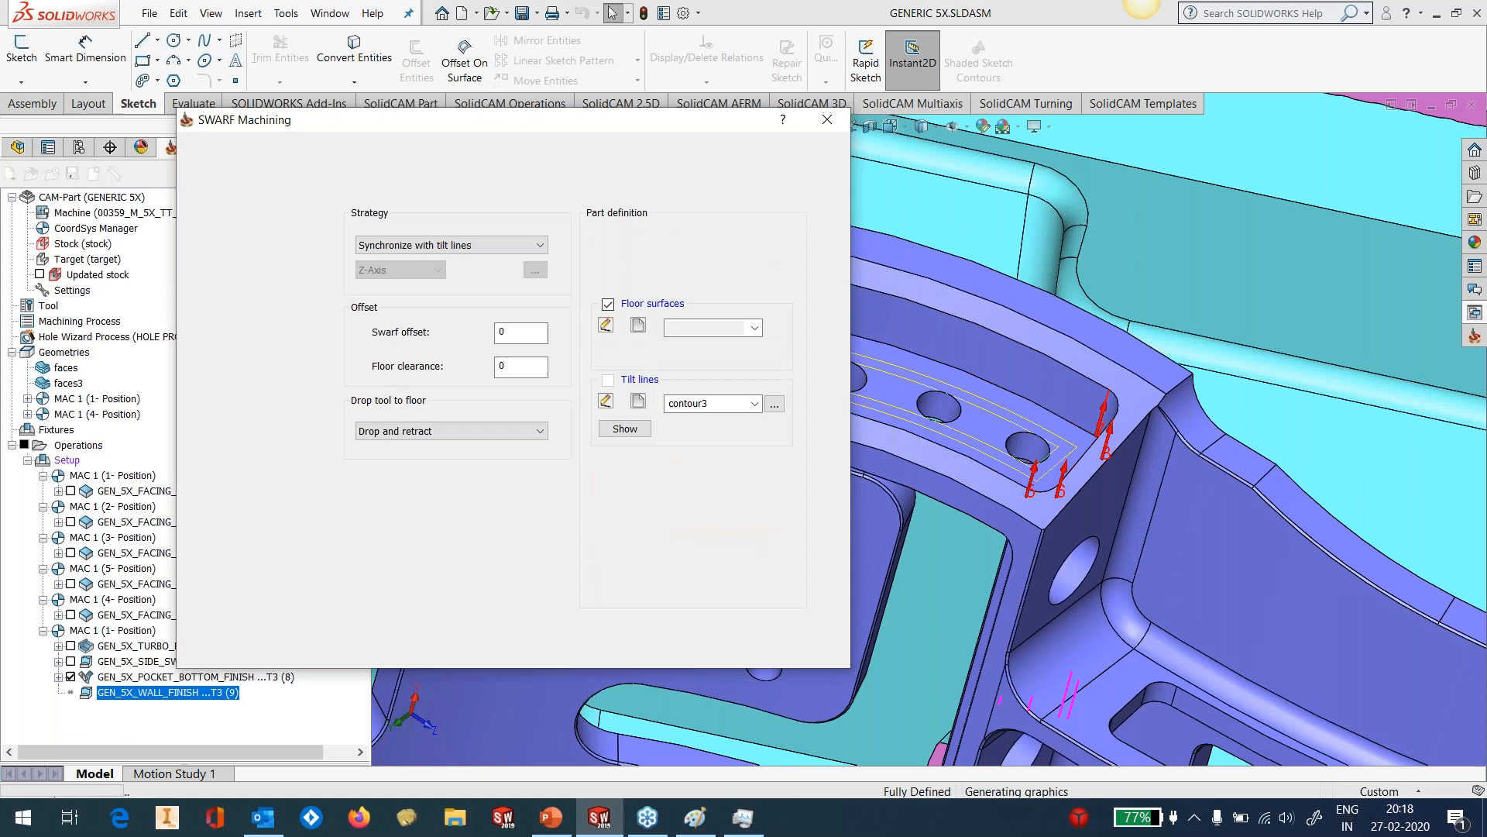
Calculate the GEN_5X_WALL_FINISH operation and display its tool path instead of the pocket bottom finish tool path.
{"action": "left_click", "coordinate": [802, 167]}
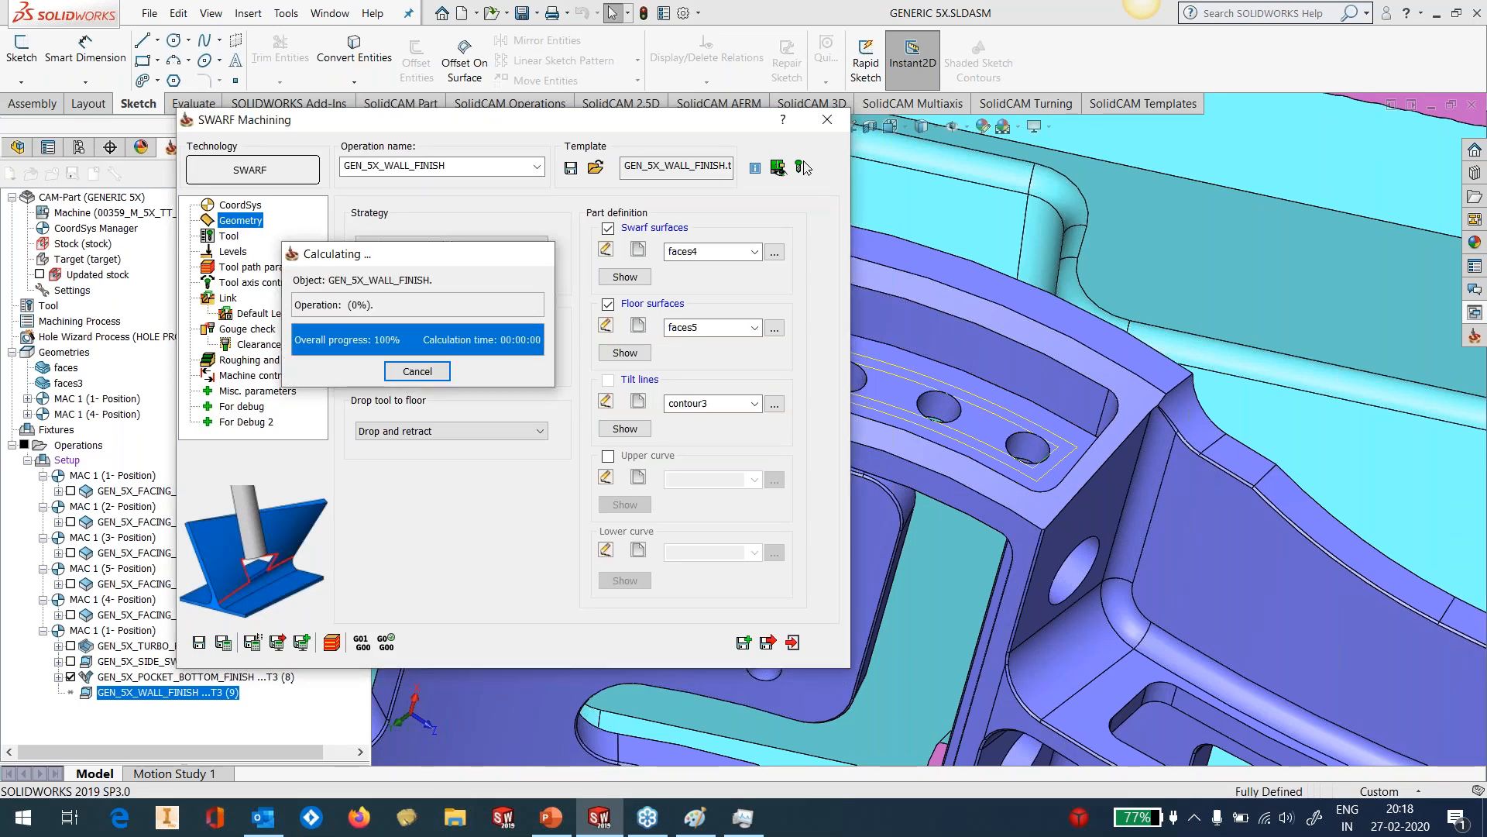
{"action": "left_click", "coordinate": [828, 122]}
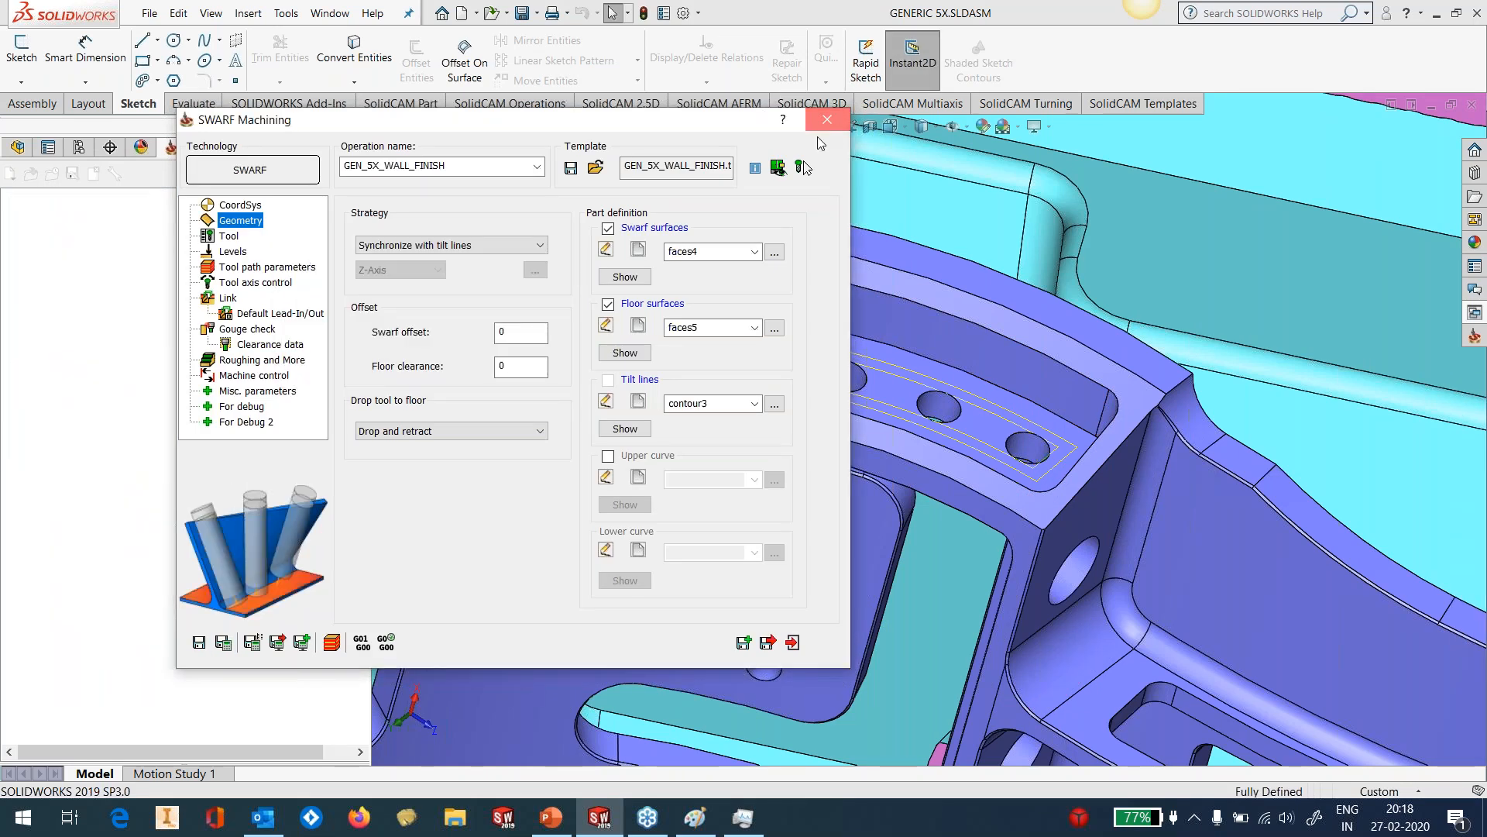
{"action": "left_click", "coordinate": [70, 676]}
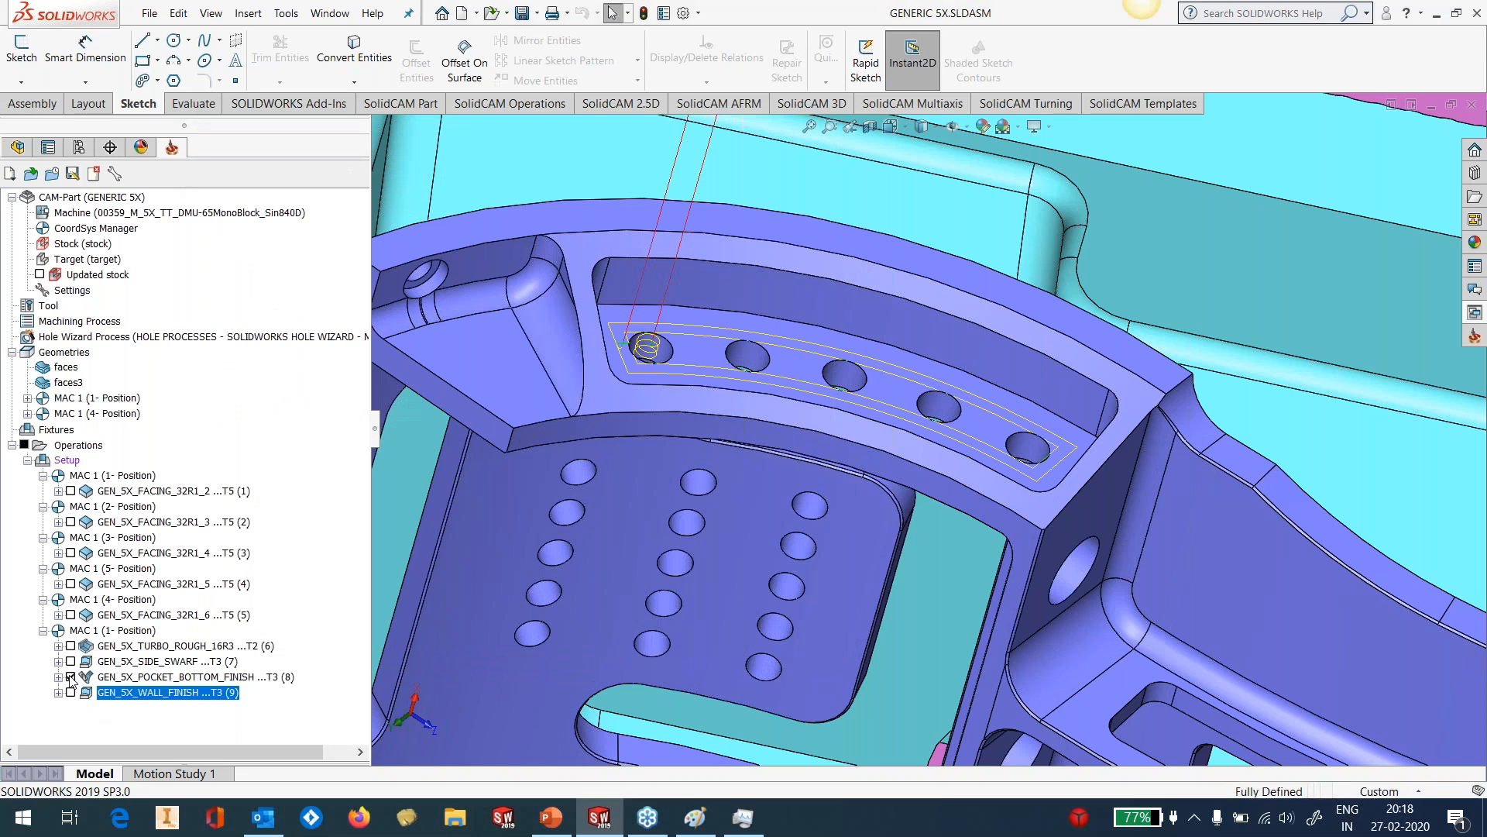
{"action": "left_click", "coordinate": [69, 692]}
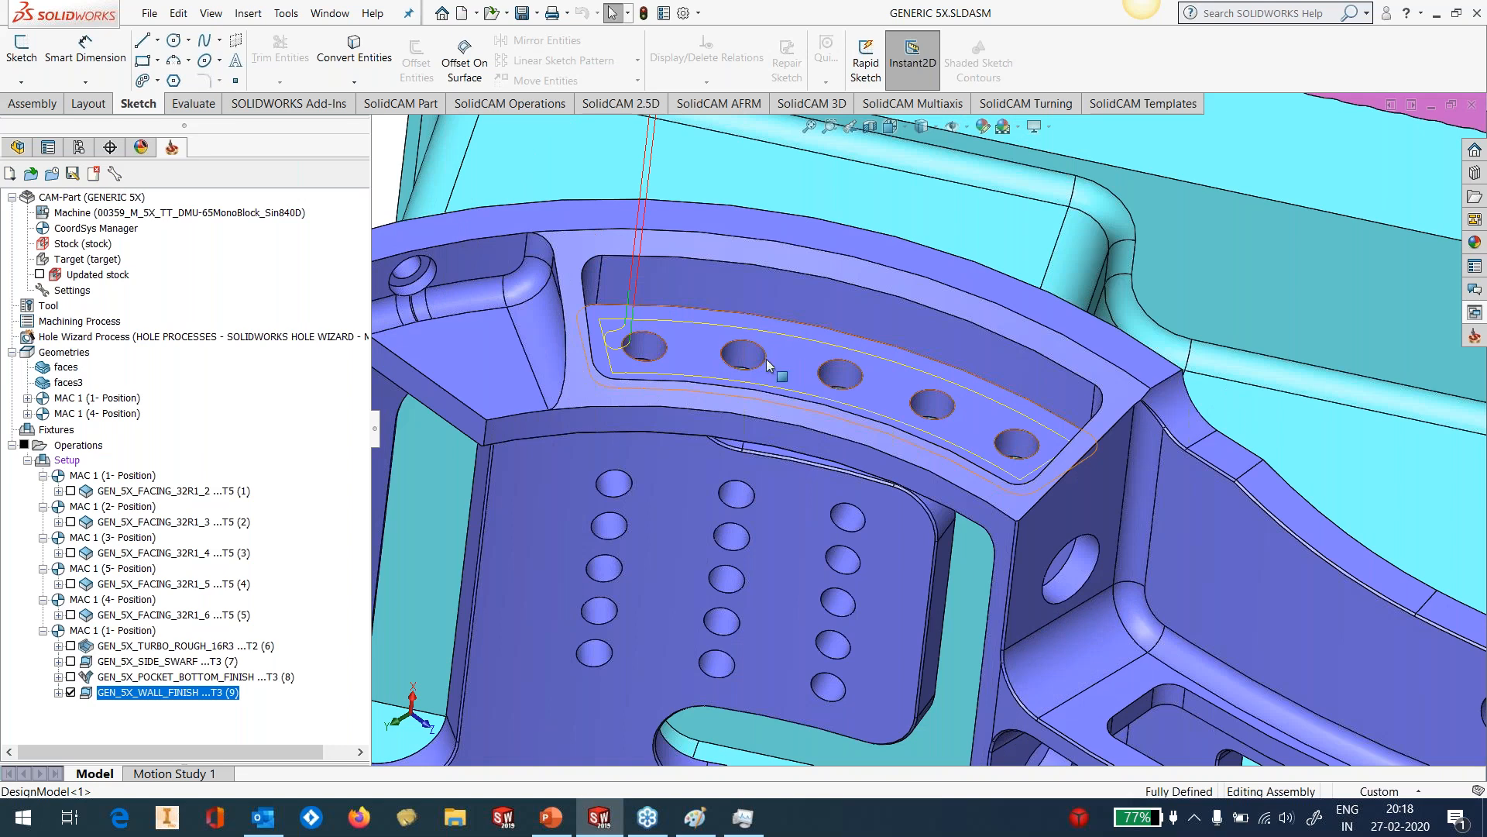
Simulate the wall finish operation in Host CAD mode, adjusting the simulation speed to follow the tool around the pocket walls.
{"action": "right_click", "coordinate": [165, 704]}
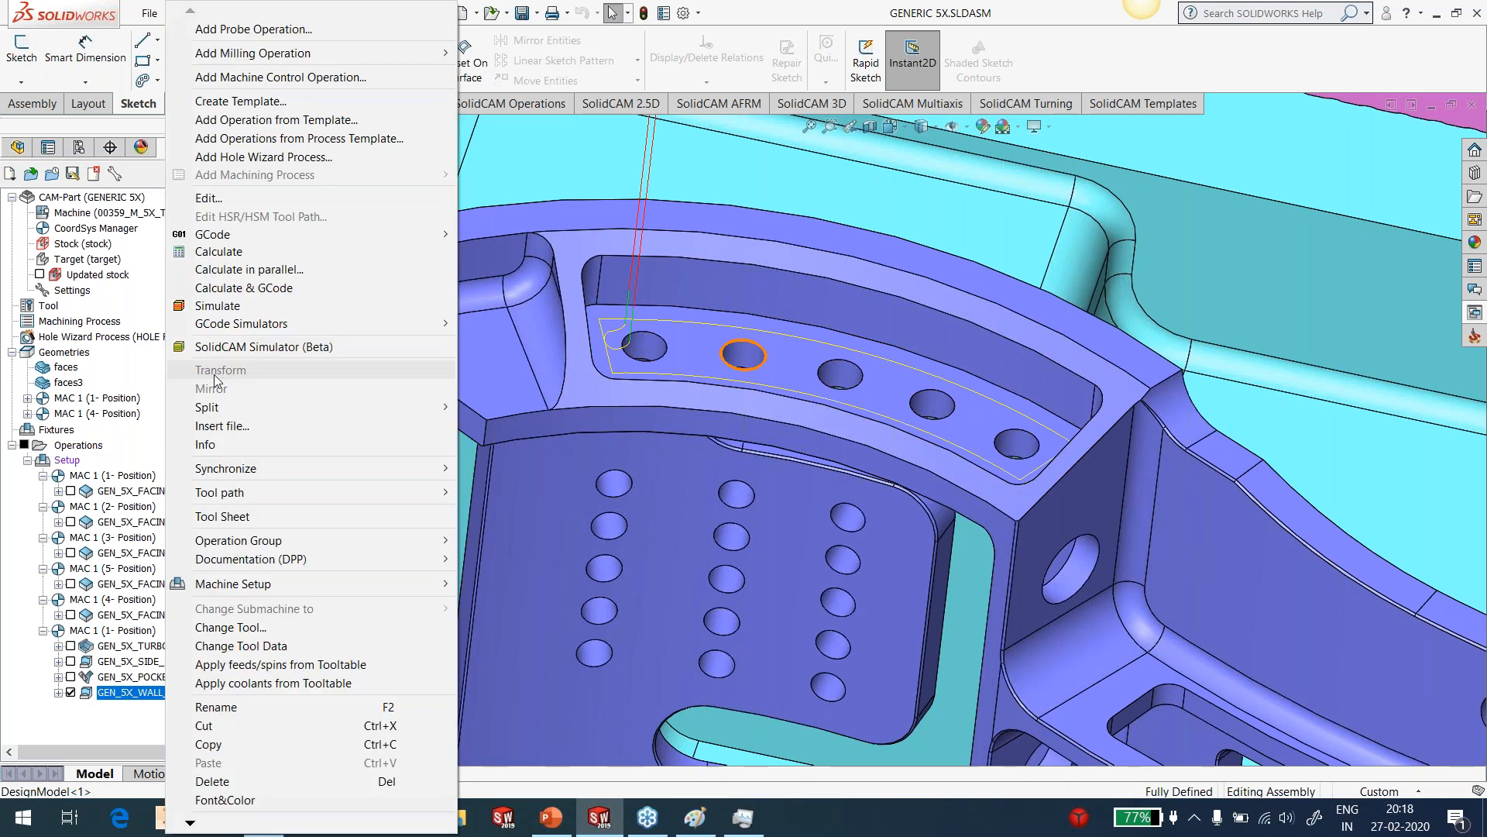
{"action": "left_click", "coordinate": [223, 306]}
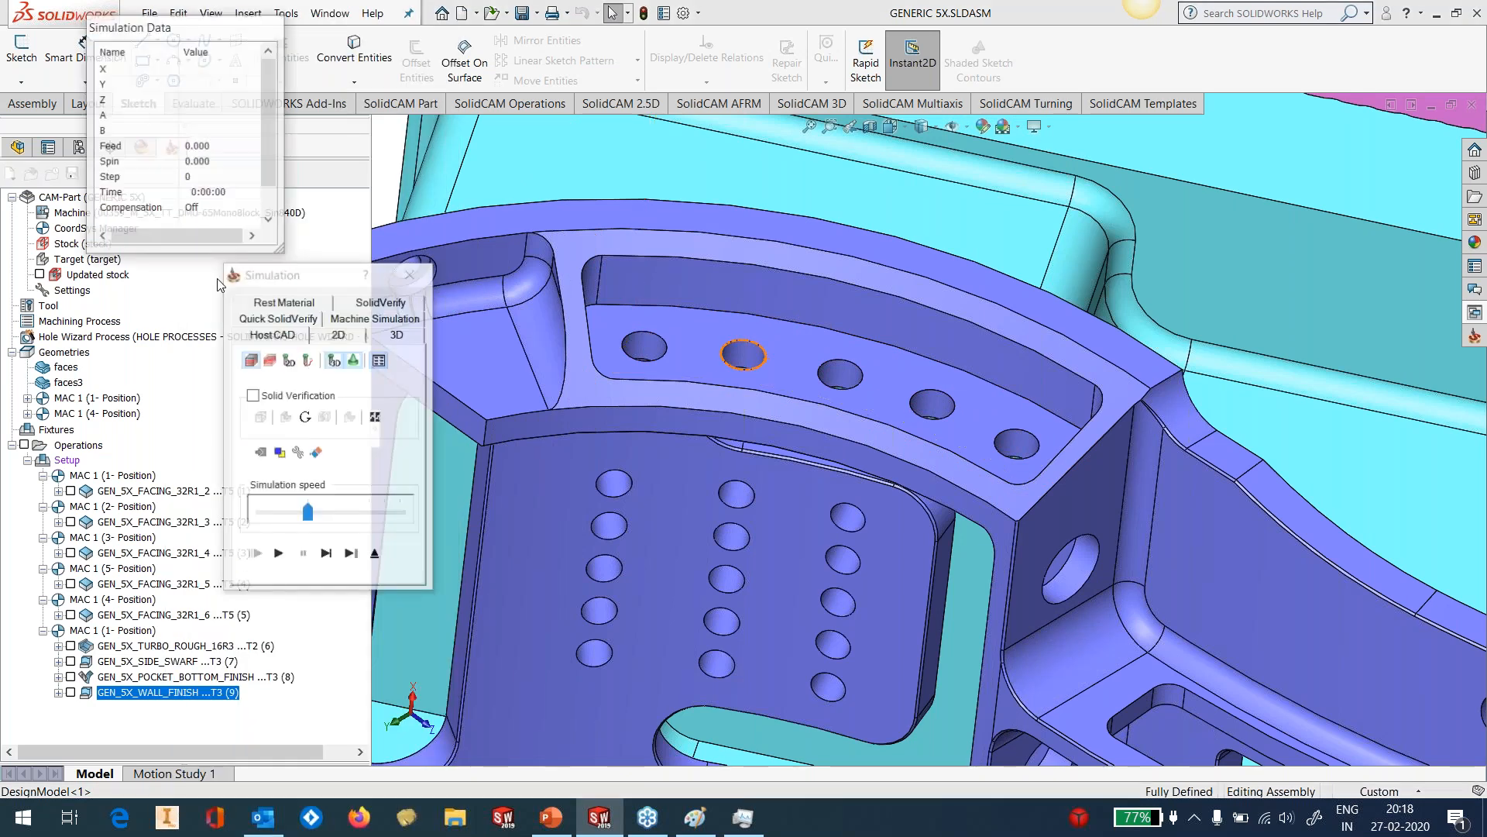
{"action": "left_click_drag", "start_coordinate": [309, 510], "coordinate": [292, 511]}
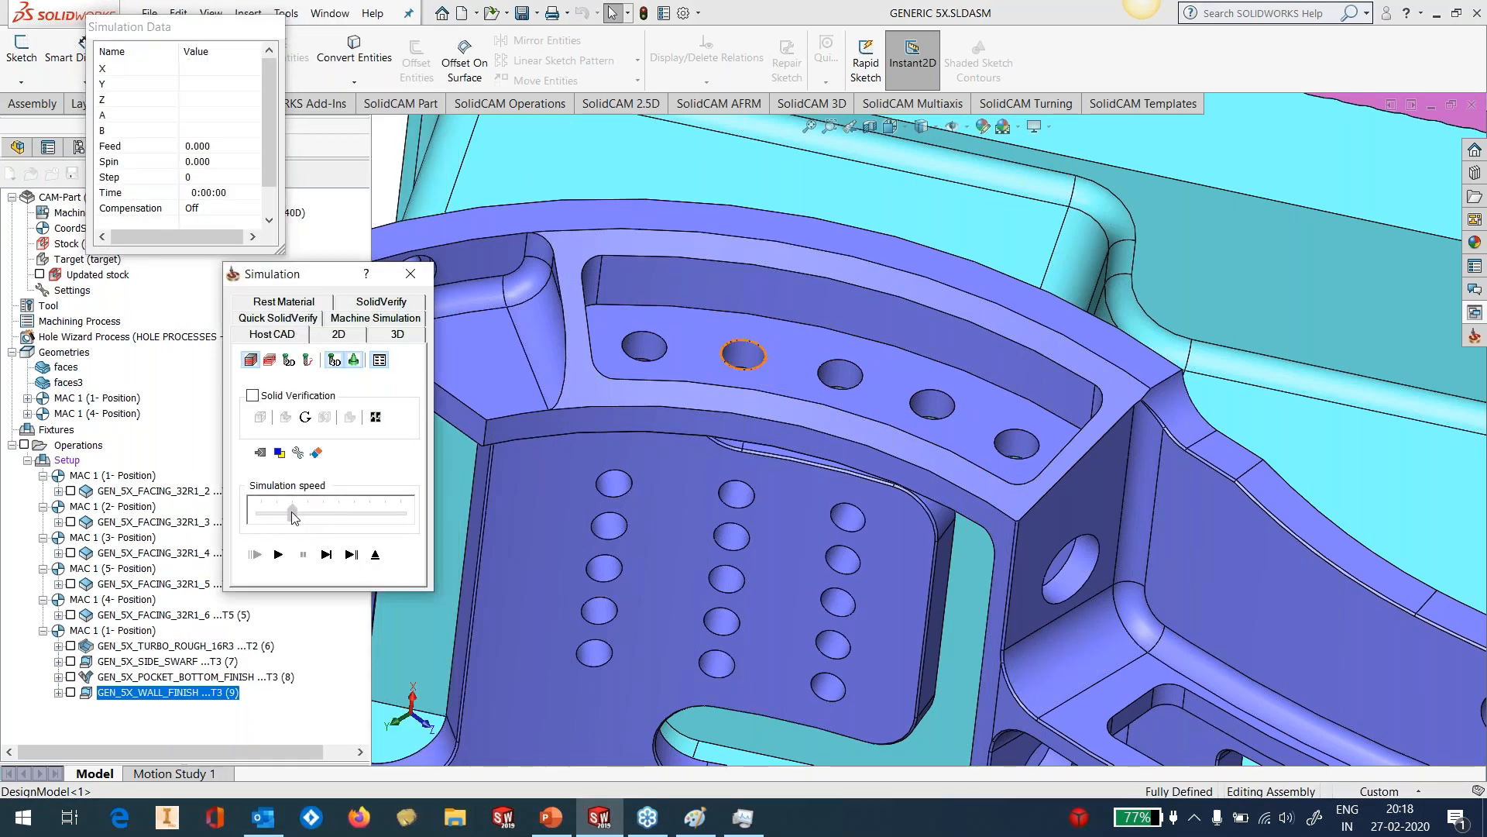
{"action": "left_click", "coordinate": [279, 564]}
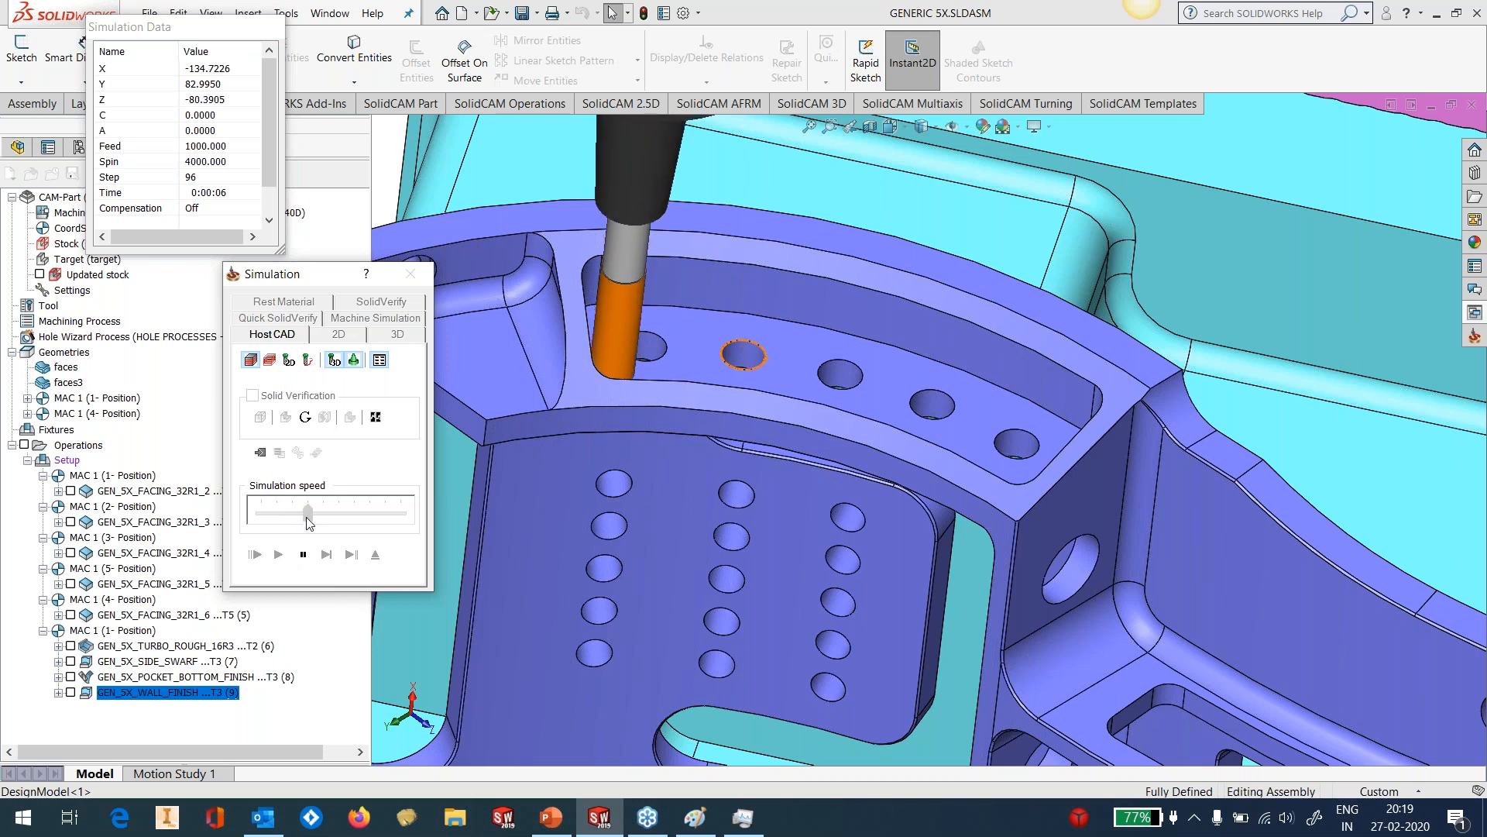
{"action": "left_click_drag", "start_coordinate": [307, 517], "coordinate": [326, 520]}
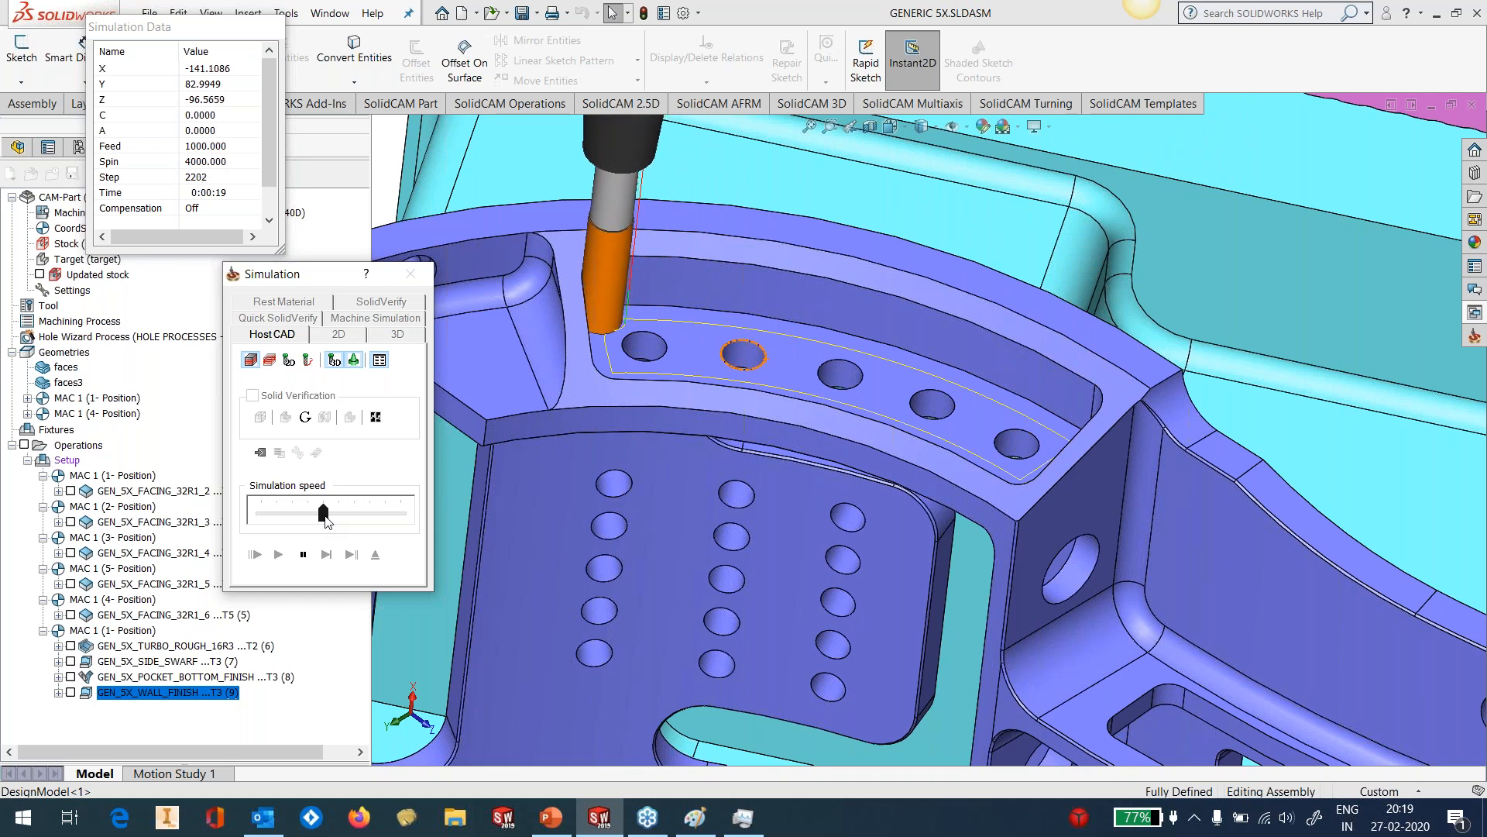
{"action": "left_click_drag", "start_coordinate": [323, 512], "coordinate": [261, 513]}
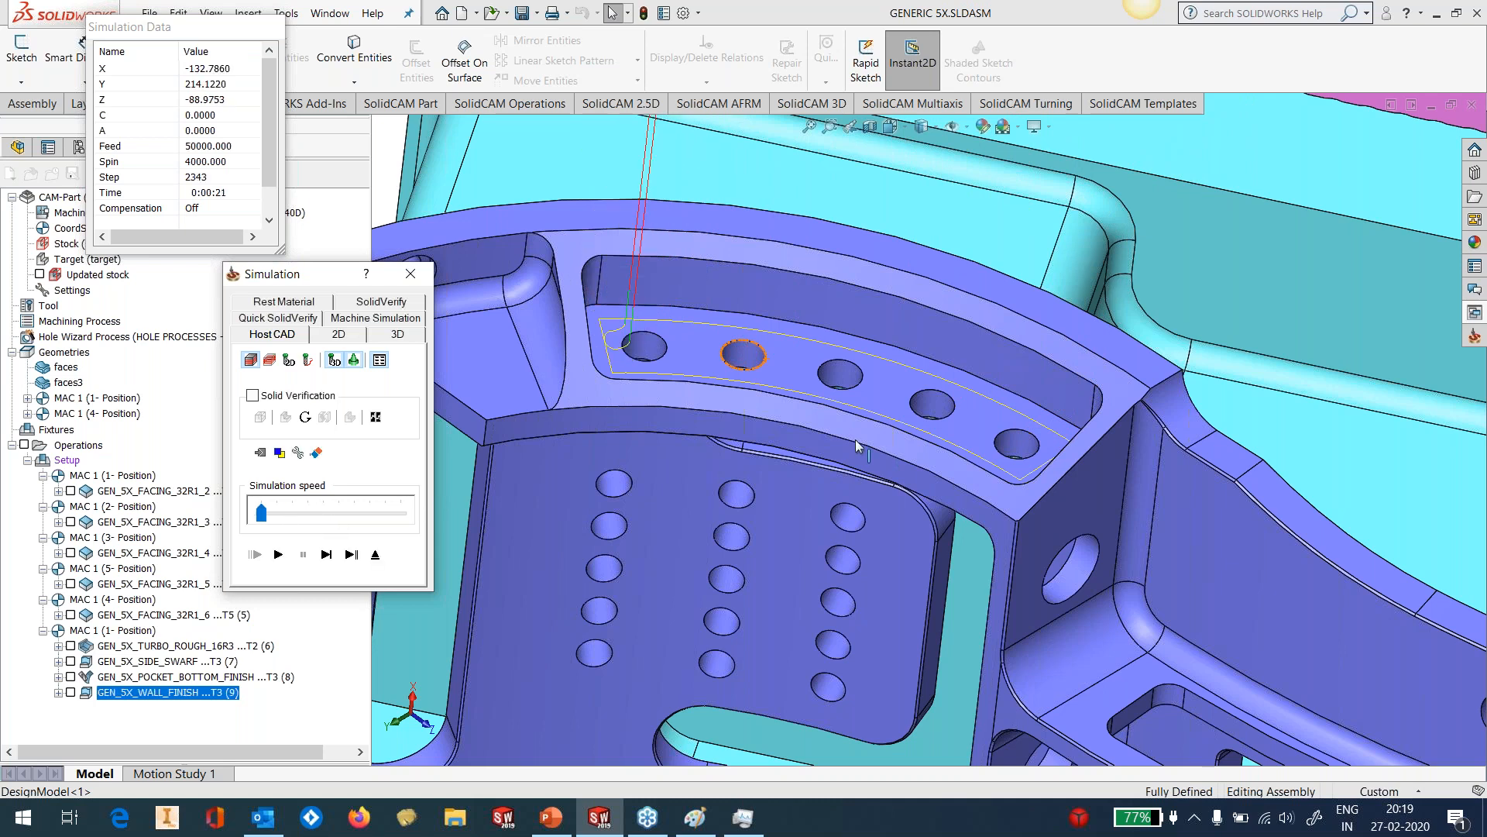
{"action": "left_click", "coordinate": [377, 554]}
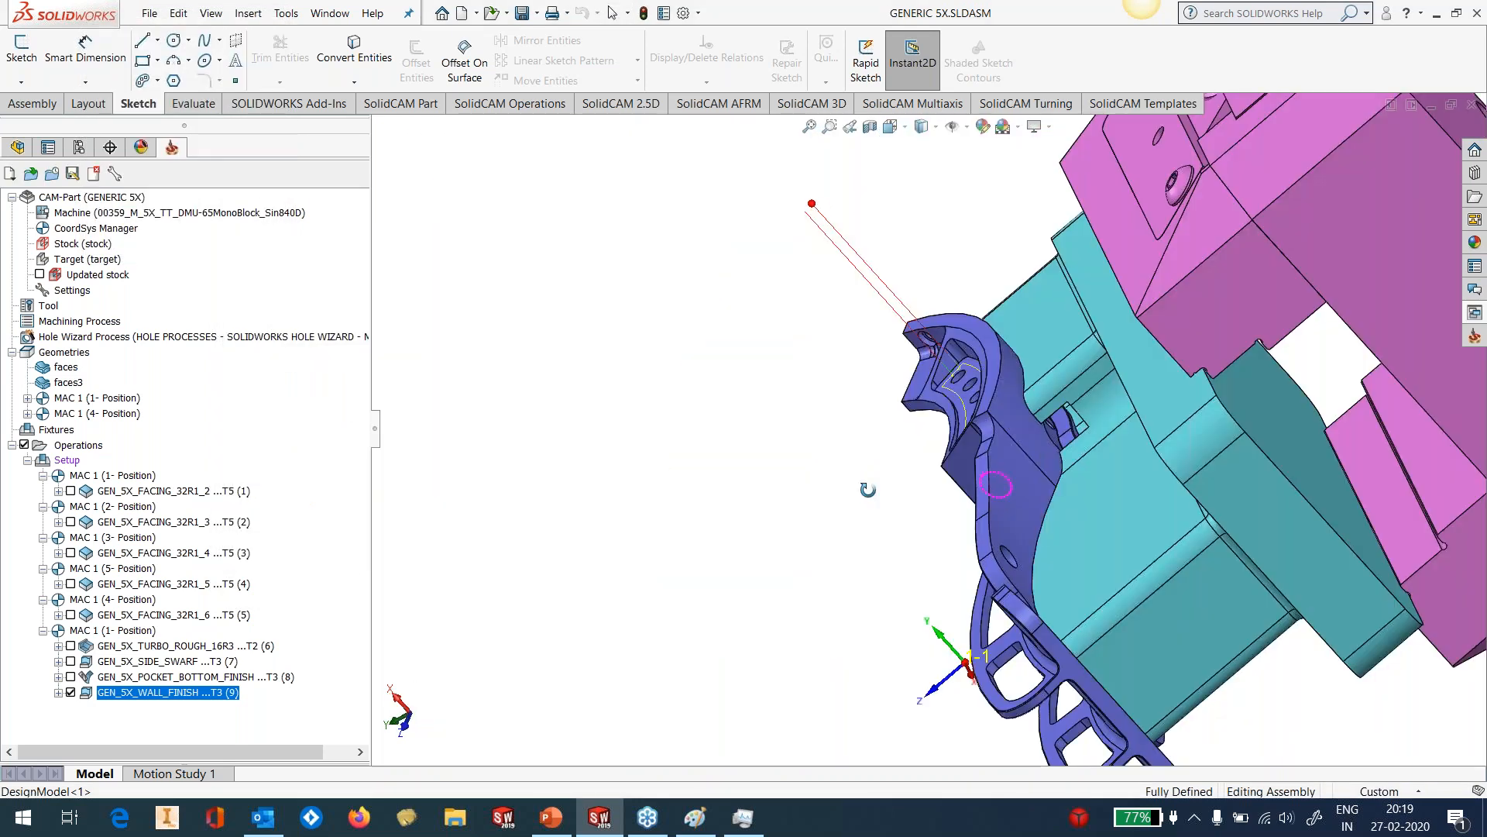
Hide the GEN_5X_WALL_FINISH tool path on the part.
{"action": "middle_click_drag", "start_coordinate": [867, 489], "coordinate": [1030, 389]}
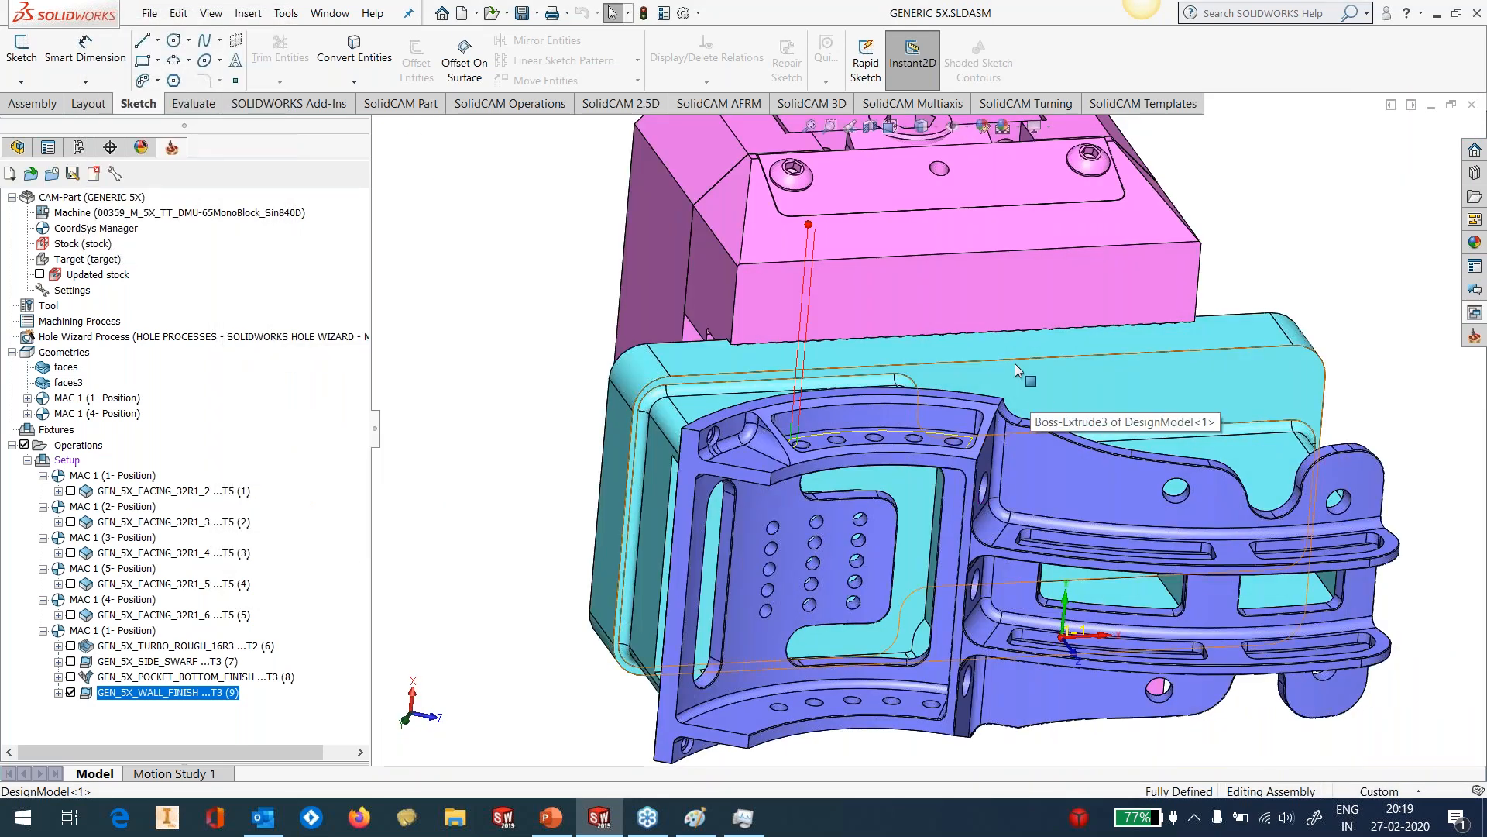
{"action": "left_click", "coordinate": [70, 692]}
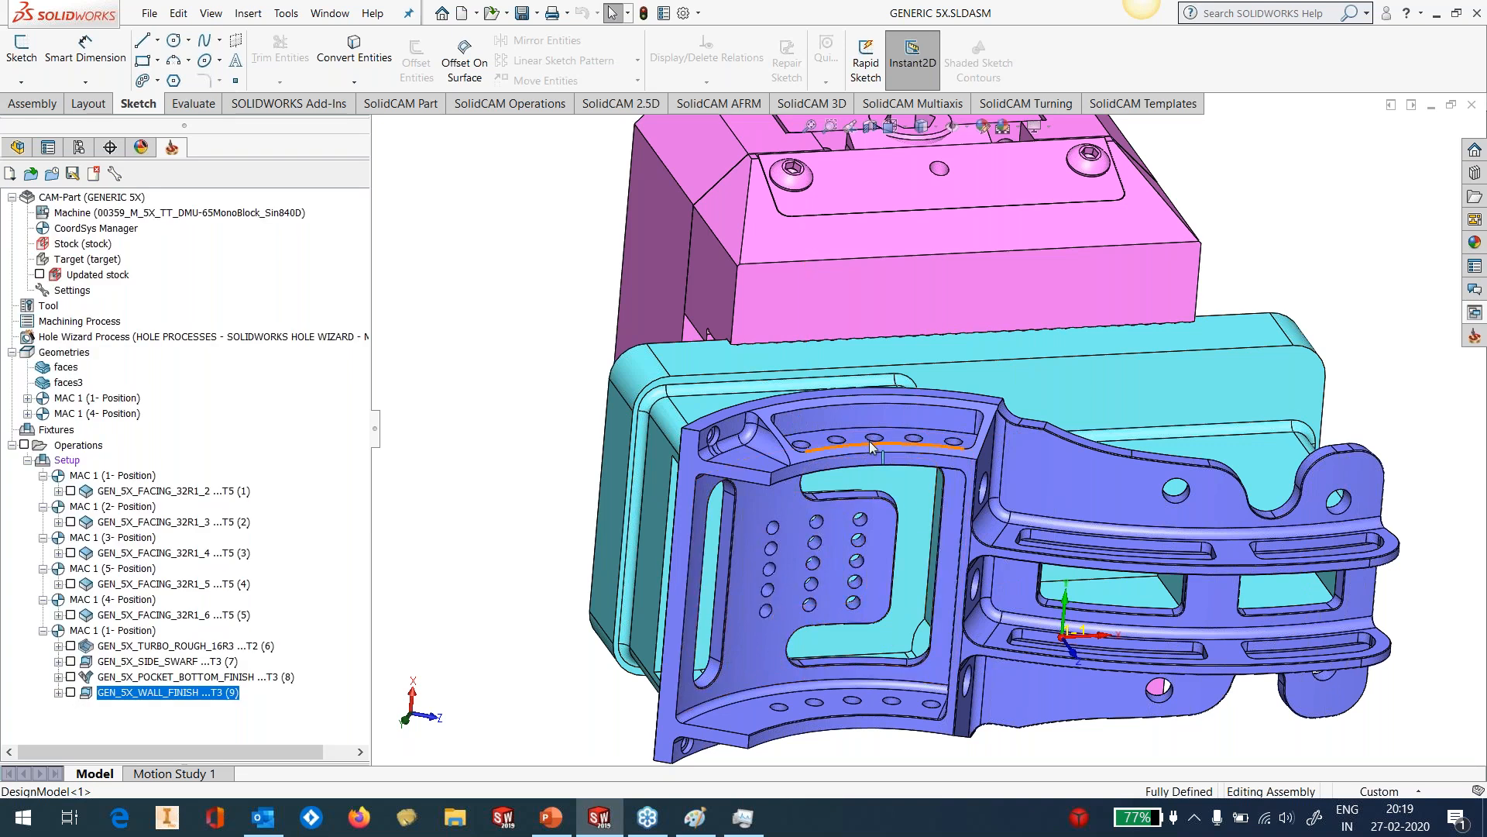
{"action": "scroll", "coordinate": [870, 442], "scroll_direction": "down", "scroll_amount": 2}
{"action": "scroll", "coordinate": [871, 446], "scroll_direction": "down", "scroll_amount": 1}
{"action": "scroll", "coordinate": [871, 445], "scroll_direction": "up", "scroll_amount": 5}
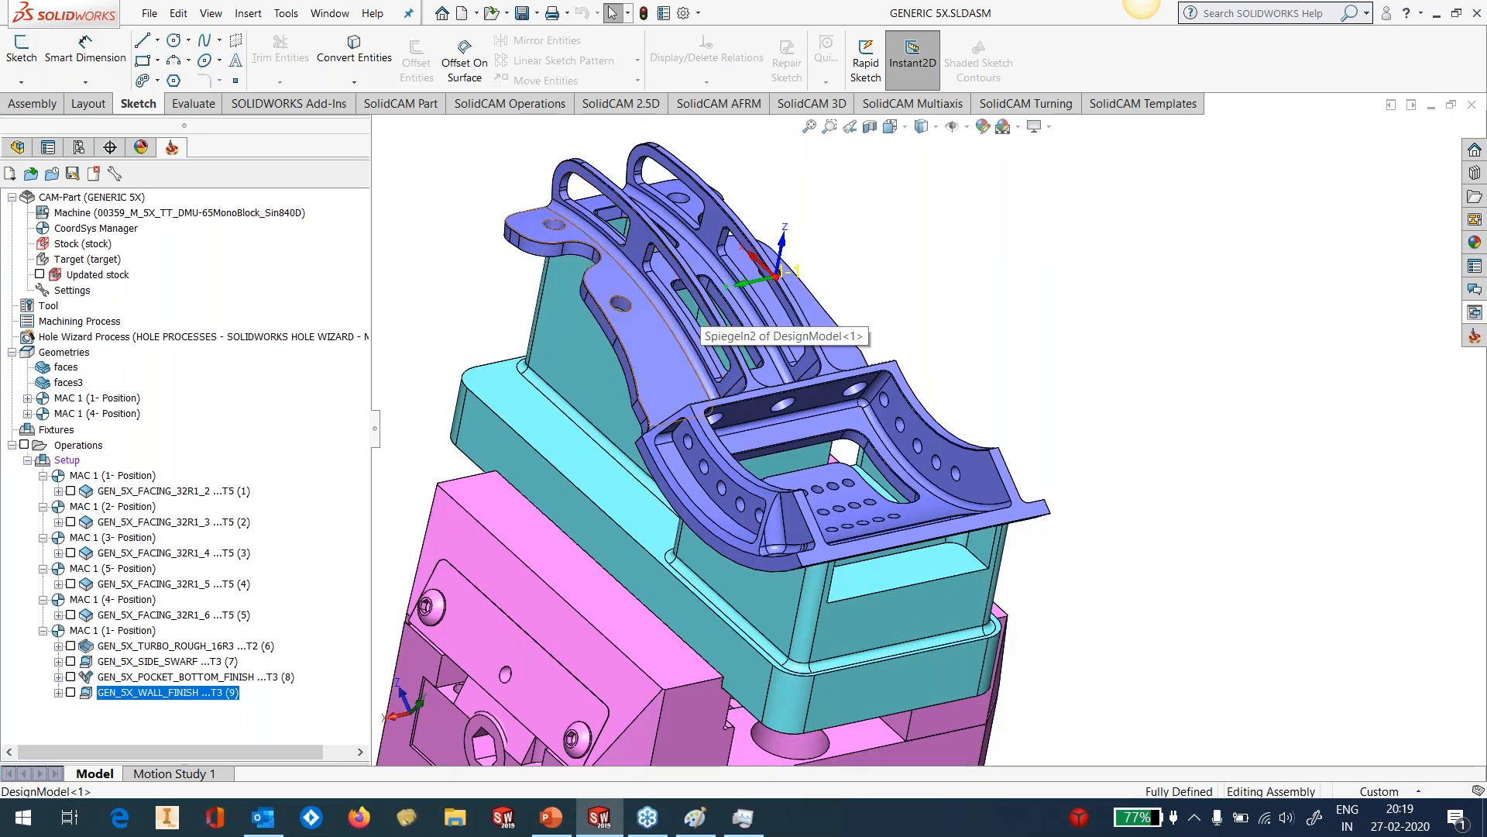
{"action": "scroll", "coordinate": [956, 569], "scroll_direction": "down", "scroll_amount": 10}
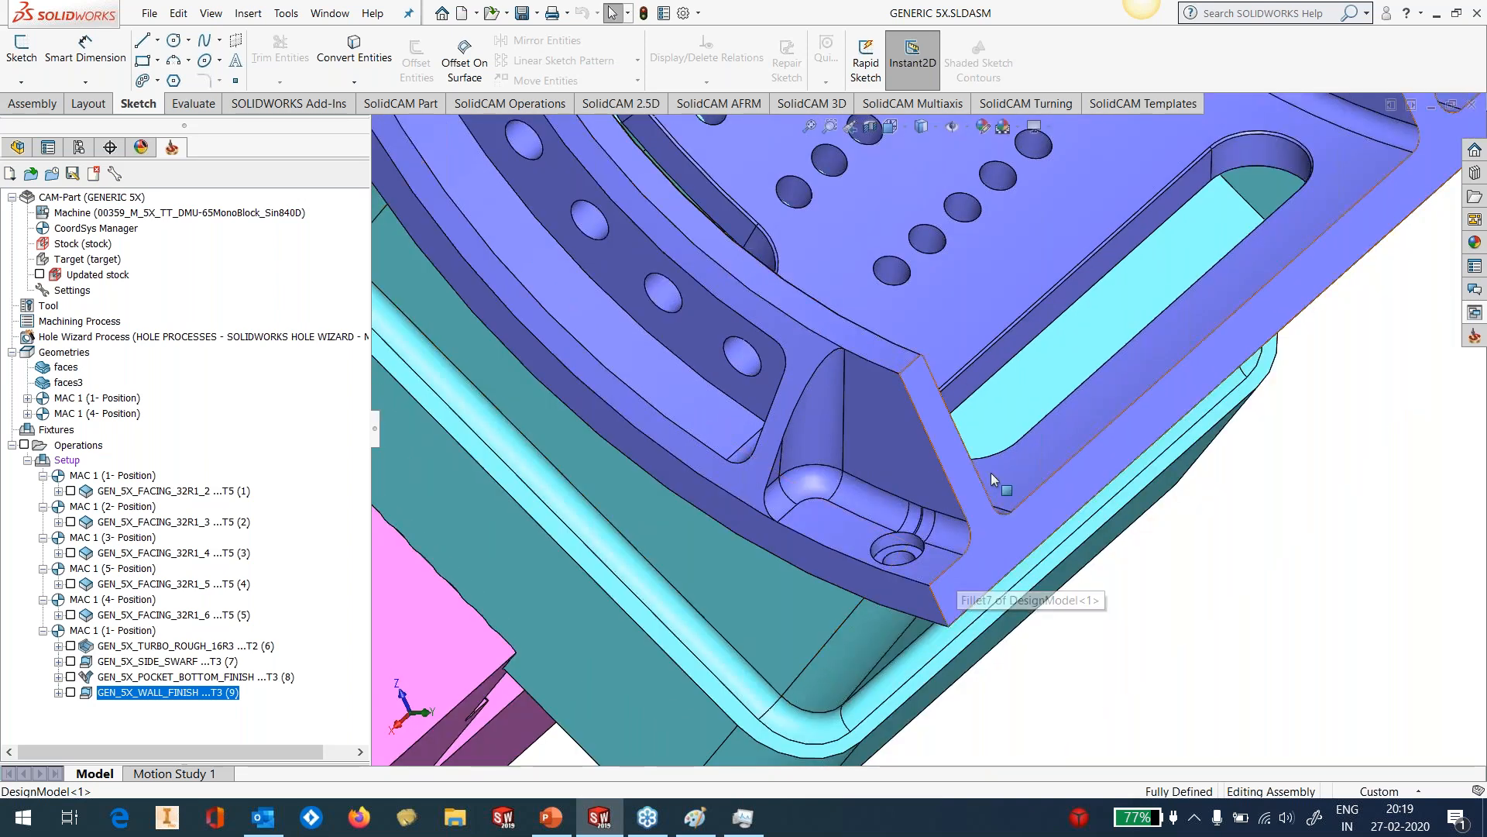
Add a Sim. 5-axis Parallel to Curve(s) operation from the GEN_5X_SIDEWALL_FINISH template after GEN_5X_WALL_FINISH in the last MAC 1 (1- Position) group.
{"action": "left_click", "coordinate": [1481, 315]}
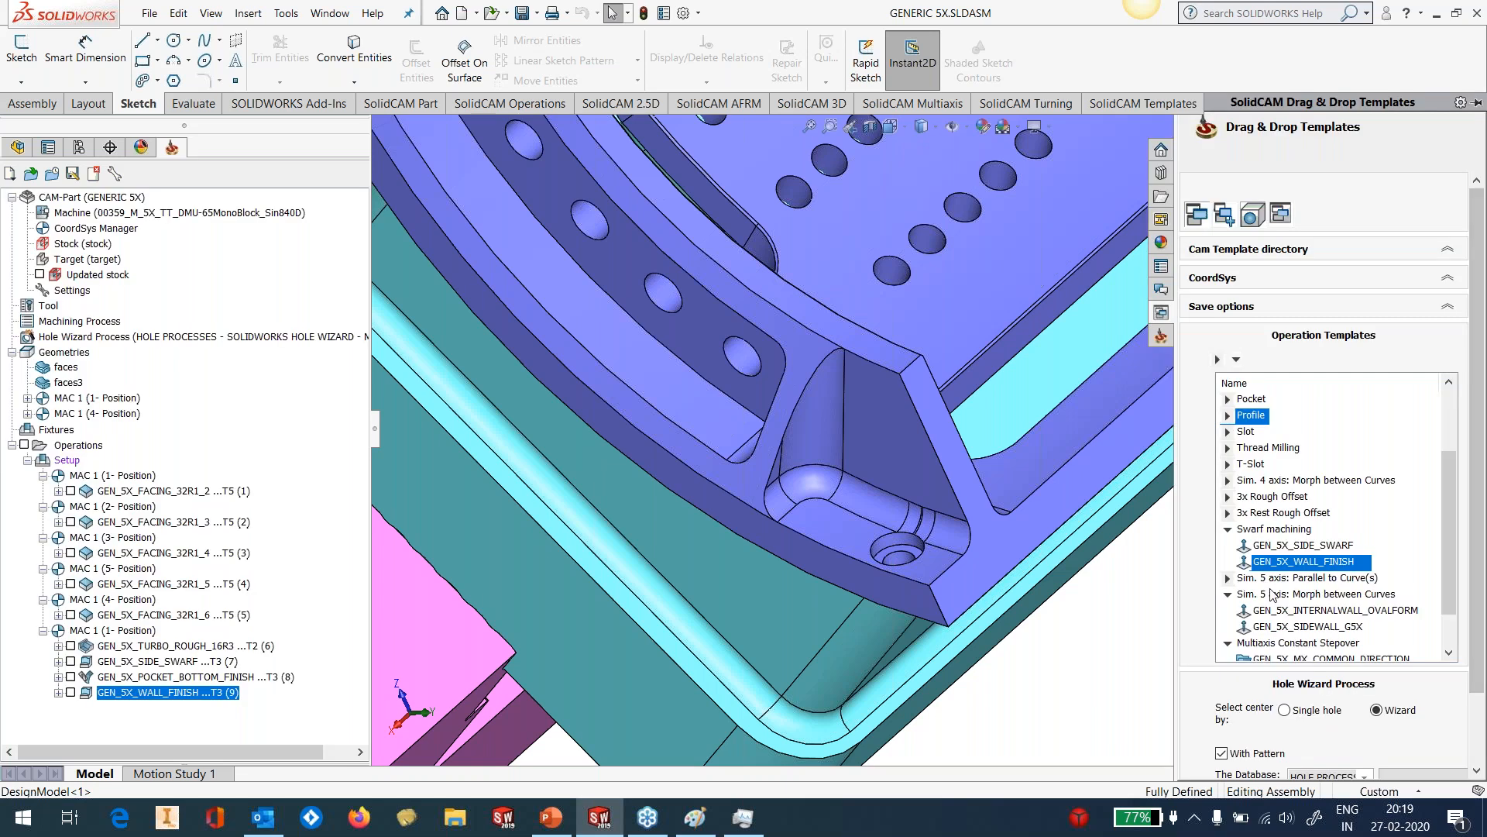
{"action": "left_click", "coordinate": [1228, 533]}
{"action": "scroll", "coordinate": [1306, 577], "scroll_direction": "down", "scroll_amount": 2}
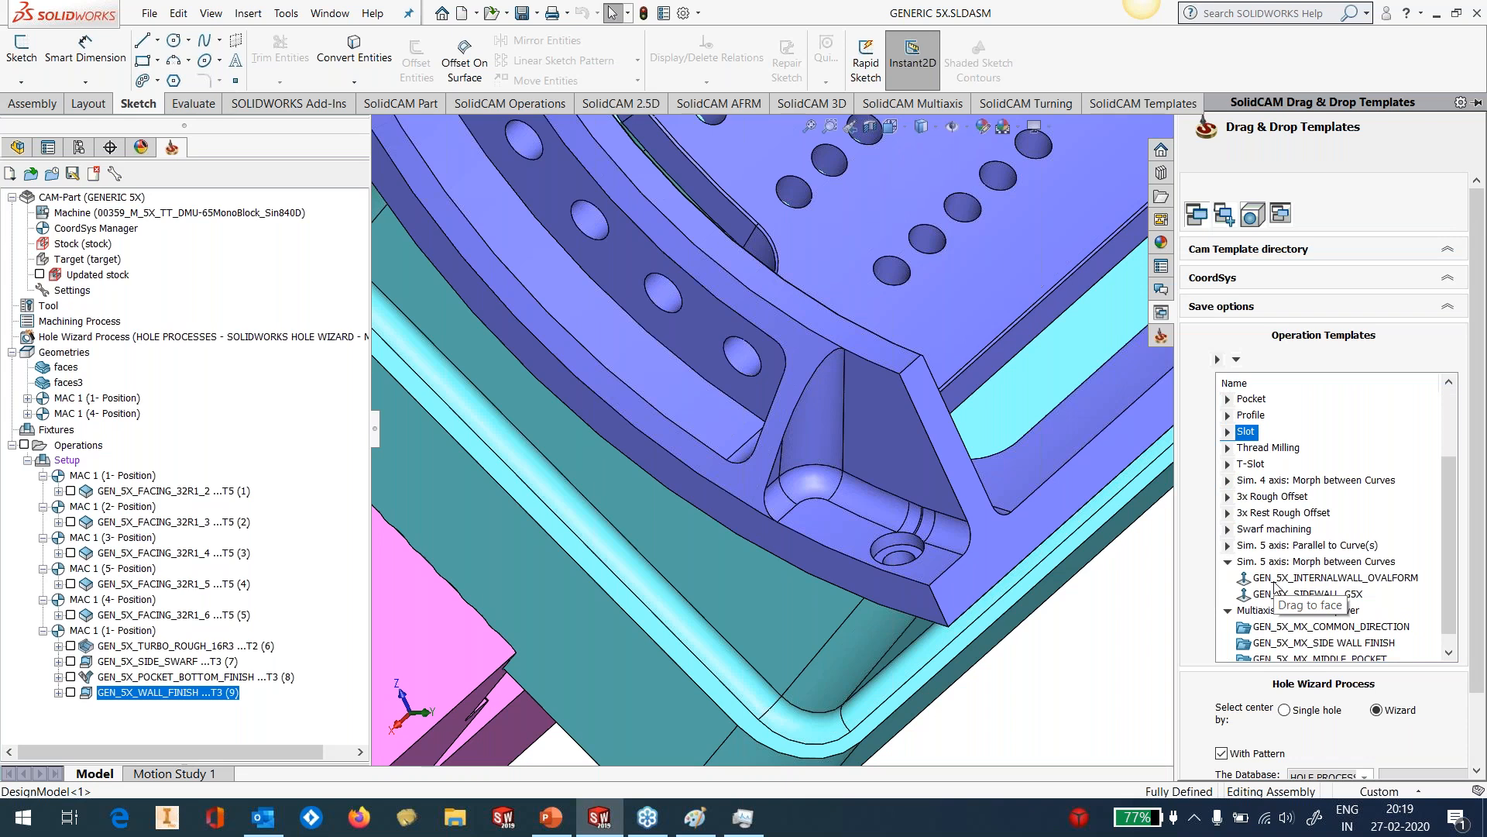
{"action": "left_click", "coordinate": [1227, 545]}
{"action": "scroll", "coordinate": [1278, 620], "scroll_direction": "down", "scroll_amount": 1}
{"action": "scroll", "coordinate": [1285, 617], "scroll_direction": "down", "scroll_amount": 1}
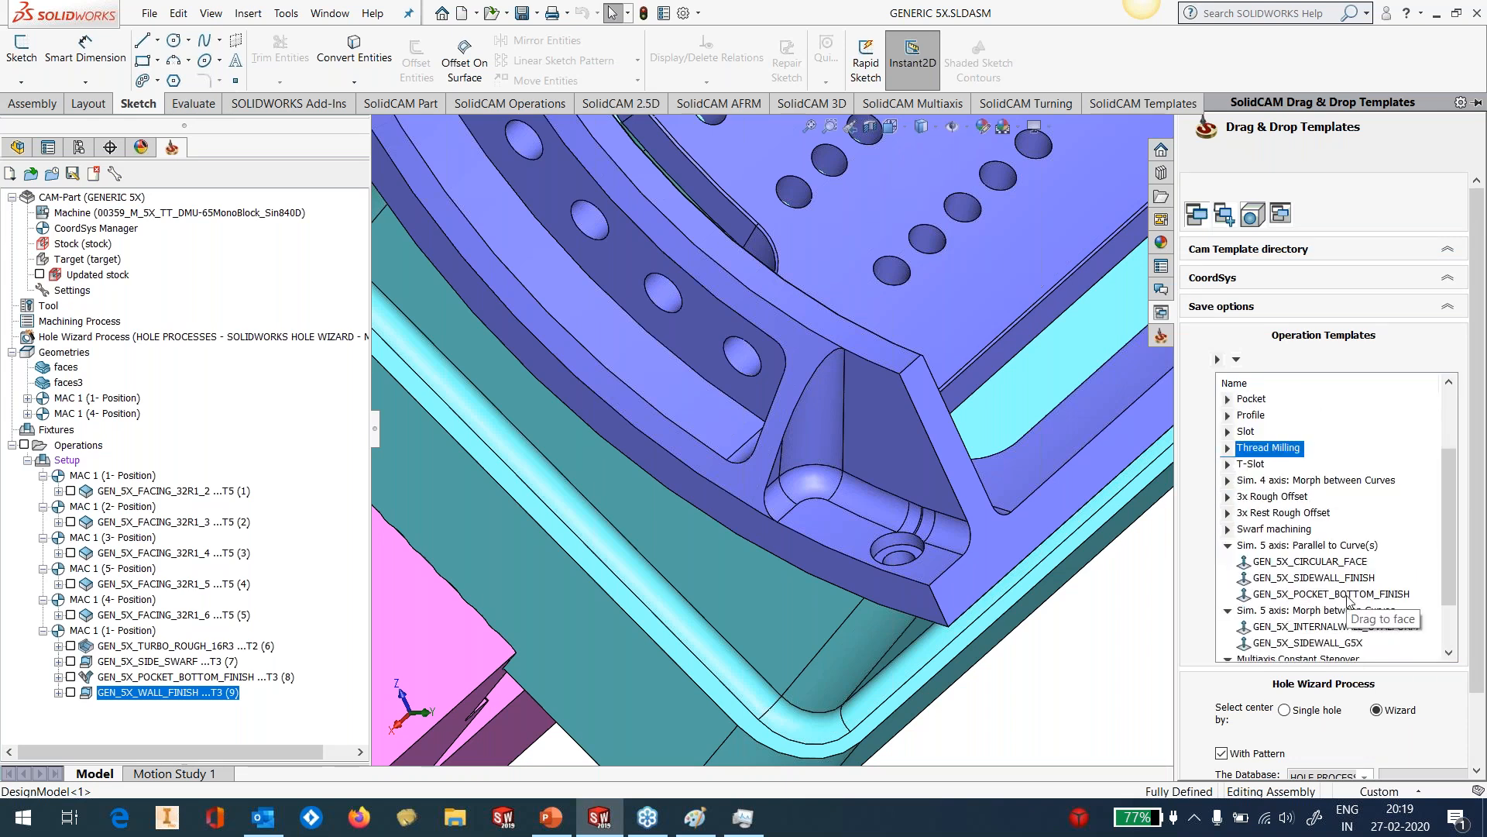
{"action": "left_click", "coordinate": [1332, 580]}
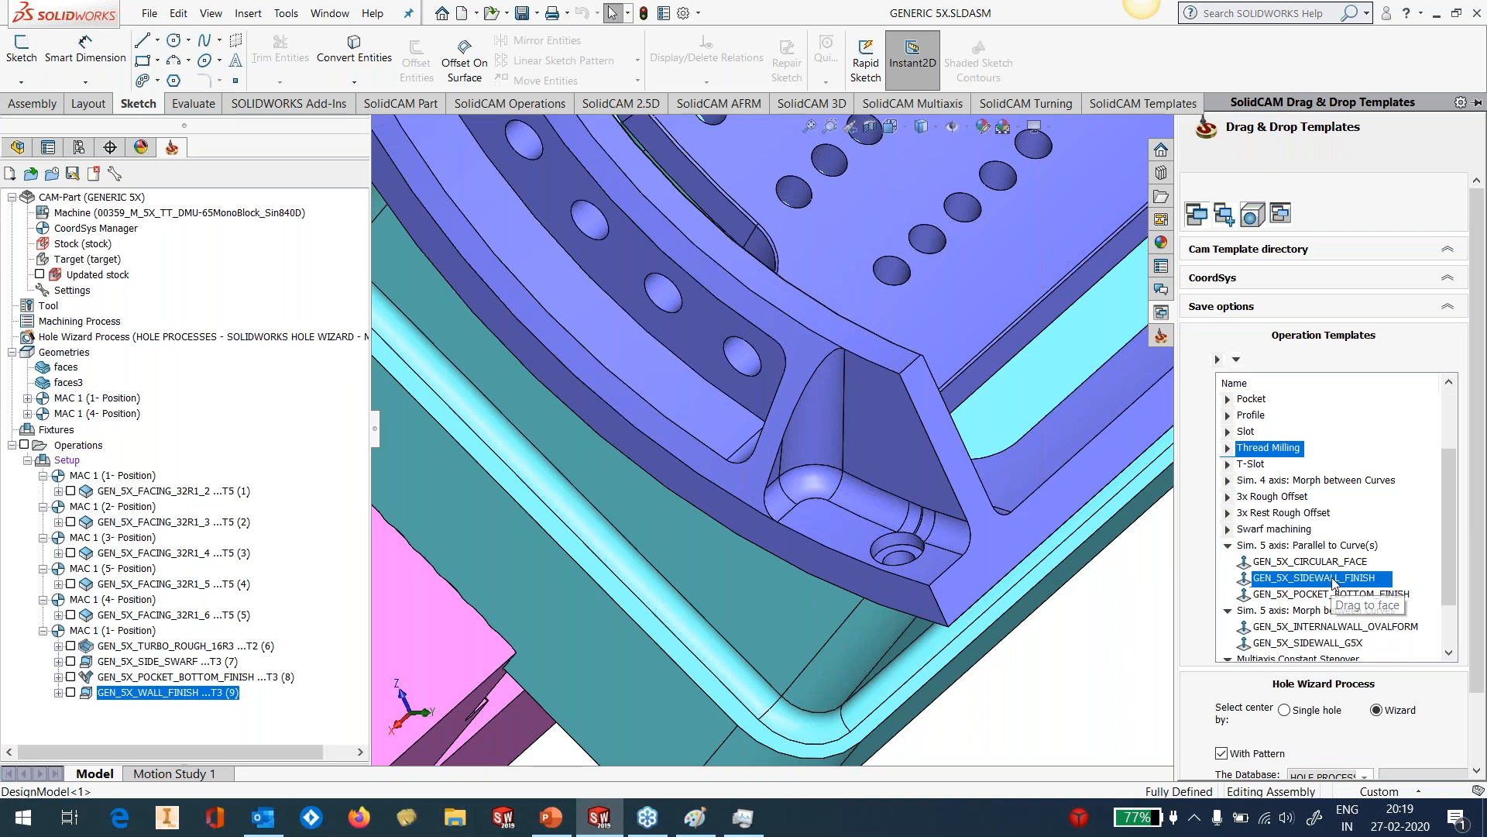
{"action": "left_click_drag", "start_coordinate": [1303, 580], "coordinate": [135, 708]}
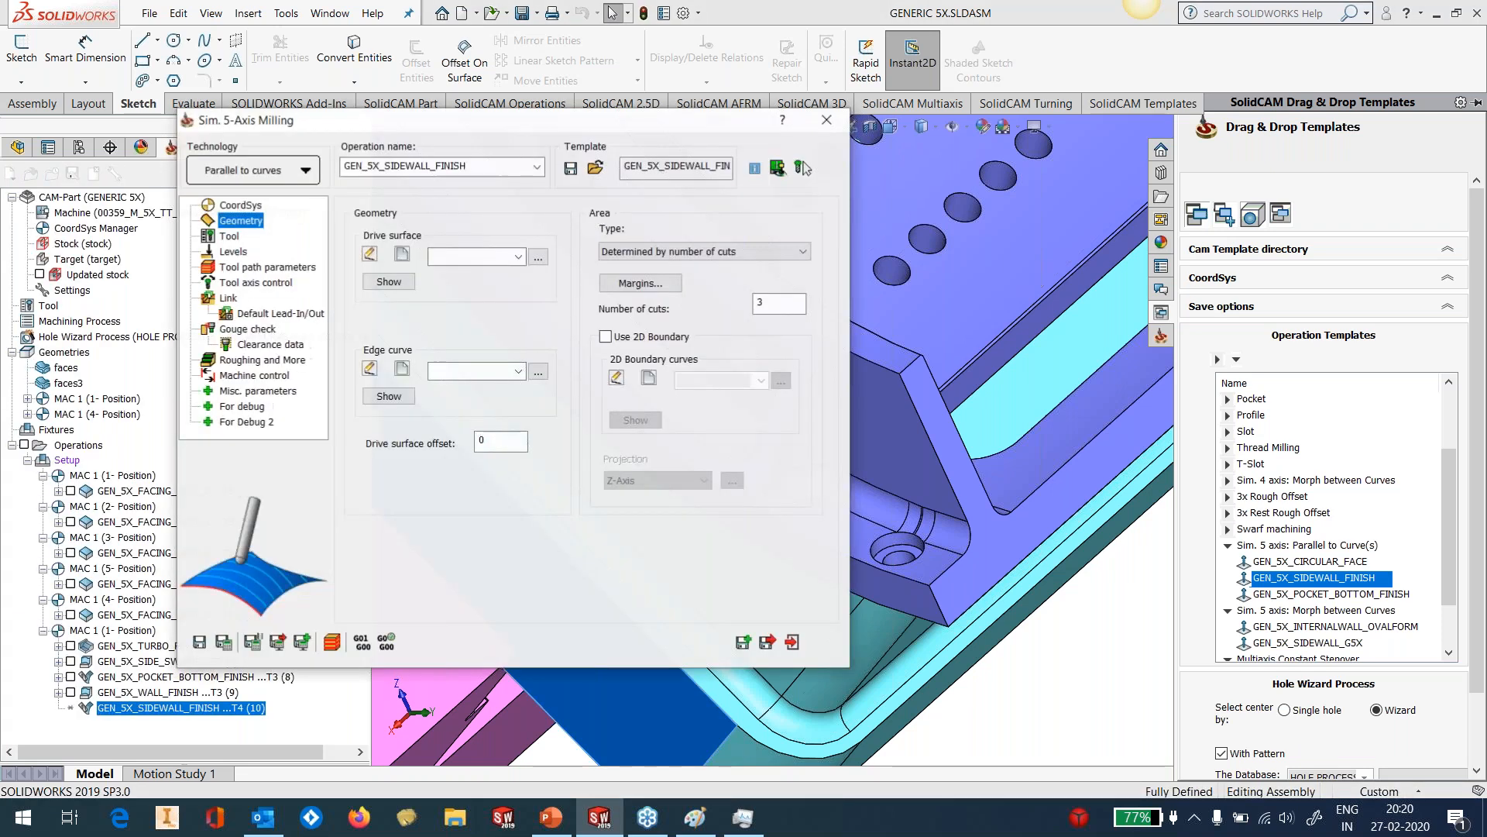
Define a new drive surface geometry from the three wall faces of the small corner pocket.
{"action": "left_click", "coordinate": [402, 255]}
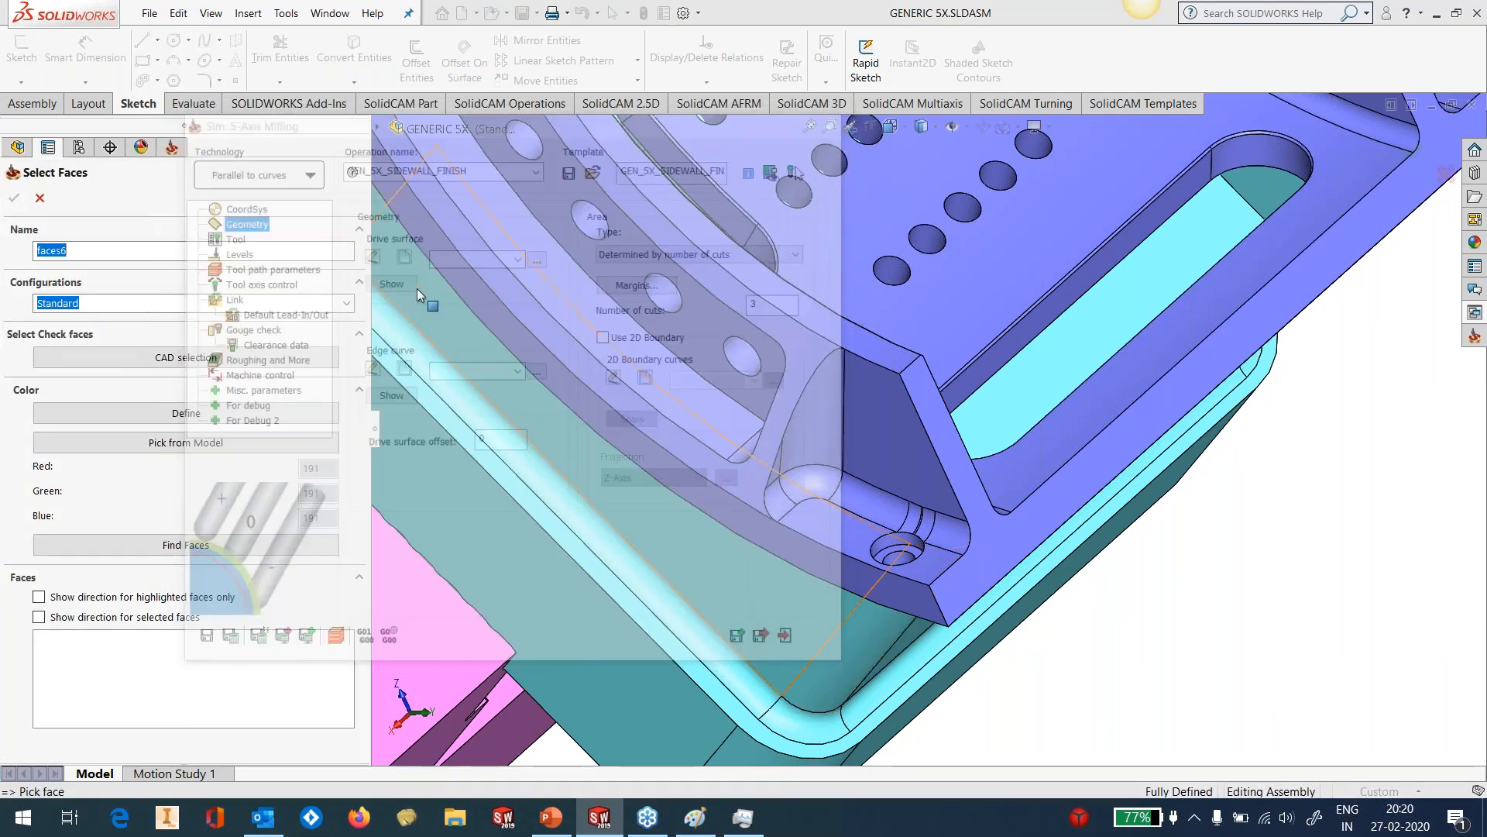
{"action": "left_click", "coordinate": [861, 431]}
{"action": "left_click", "coordinate": [821, 422]}
{"action": "left_click", "coordinate": [775, 470]}
{"action": "left_click", "coordinate": [15, 201]}
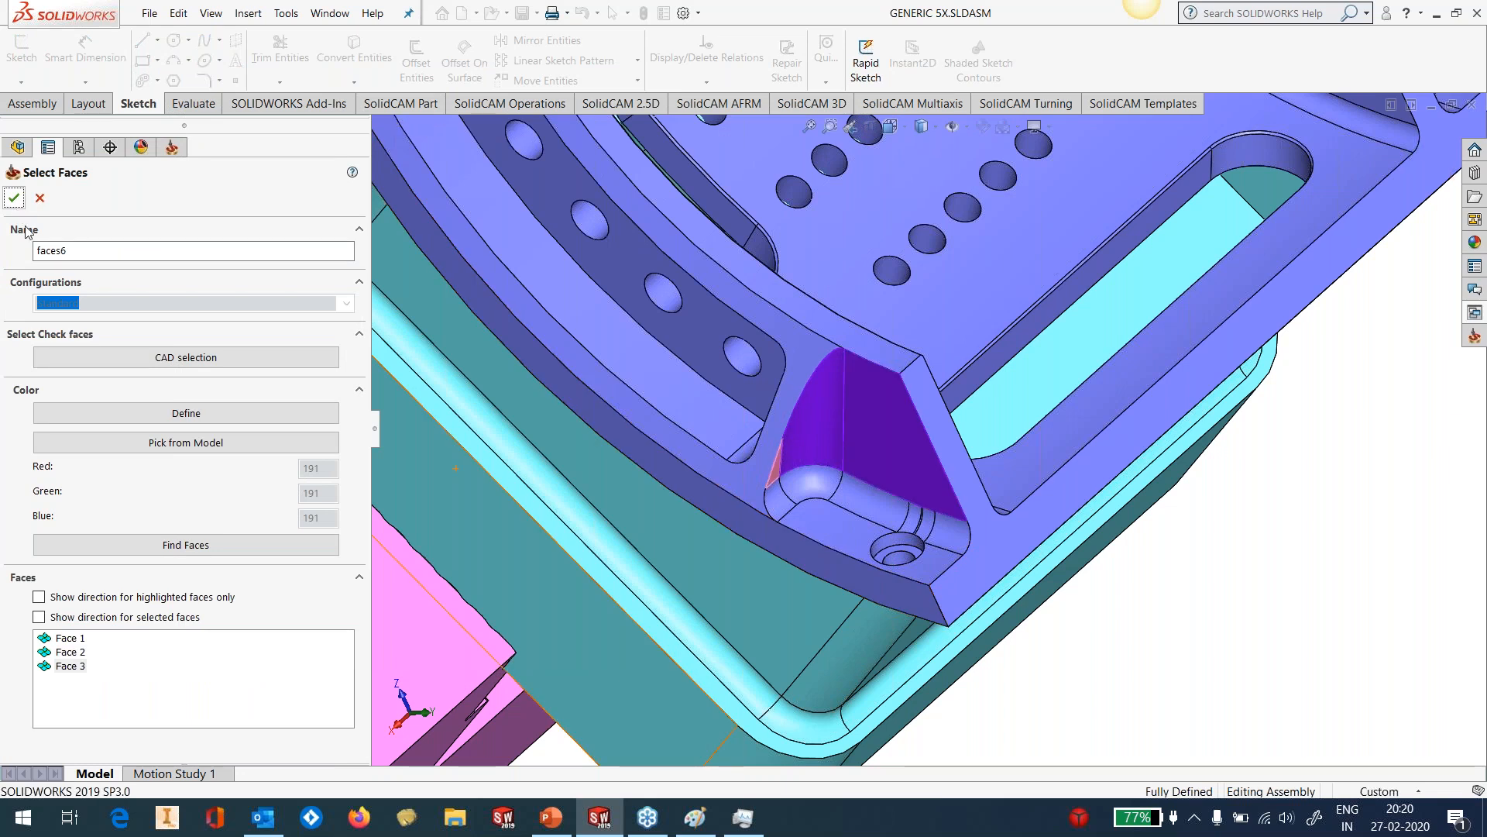
Define a new edge curve geometry by chaining the edges along the base of the corner pocket's walls, where they meet the fillet.
{"action": "left_click", "coordinate": [402, 370]}
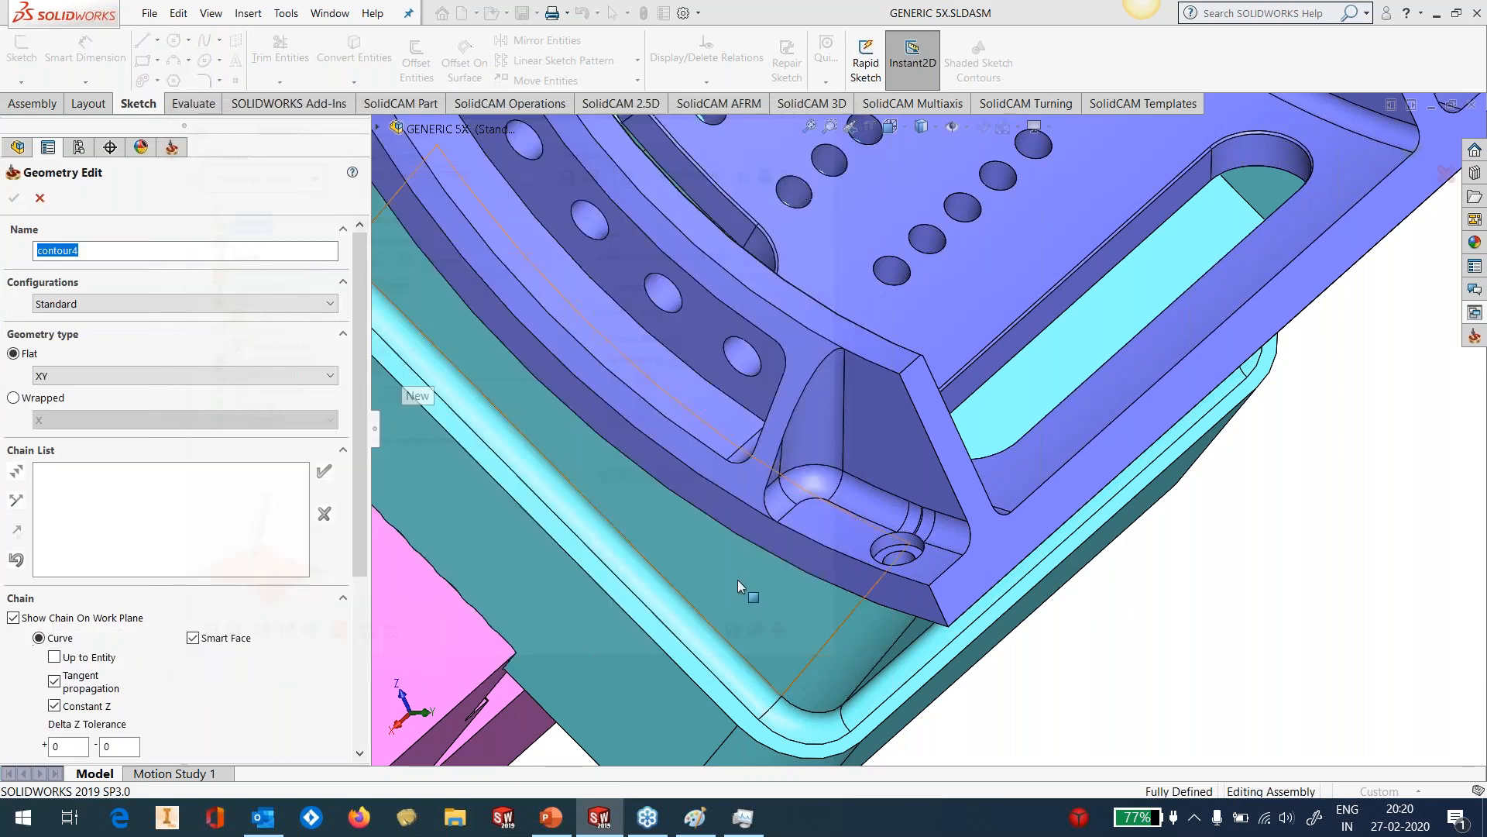
{"action": "left_click", "coordinate": [770, 492]}
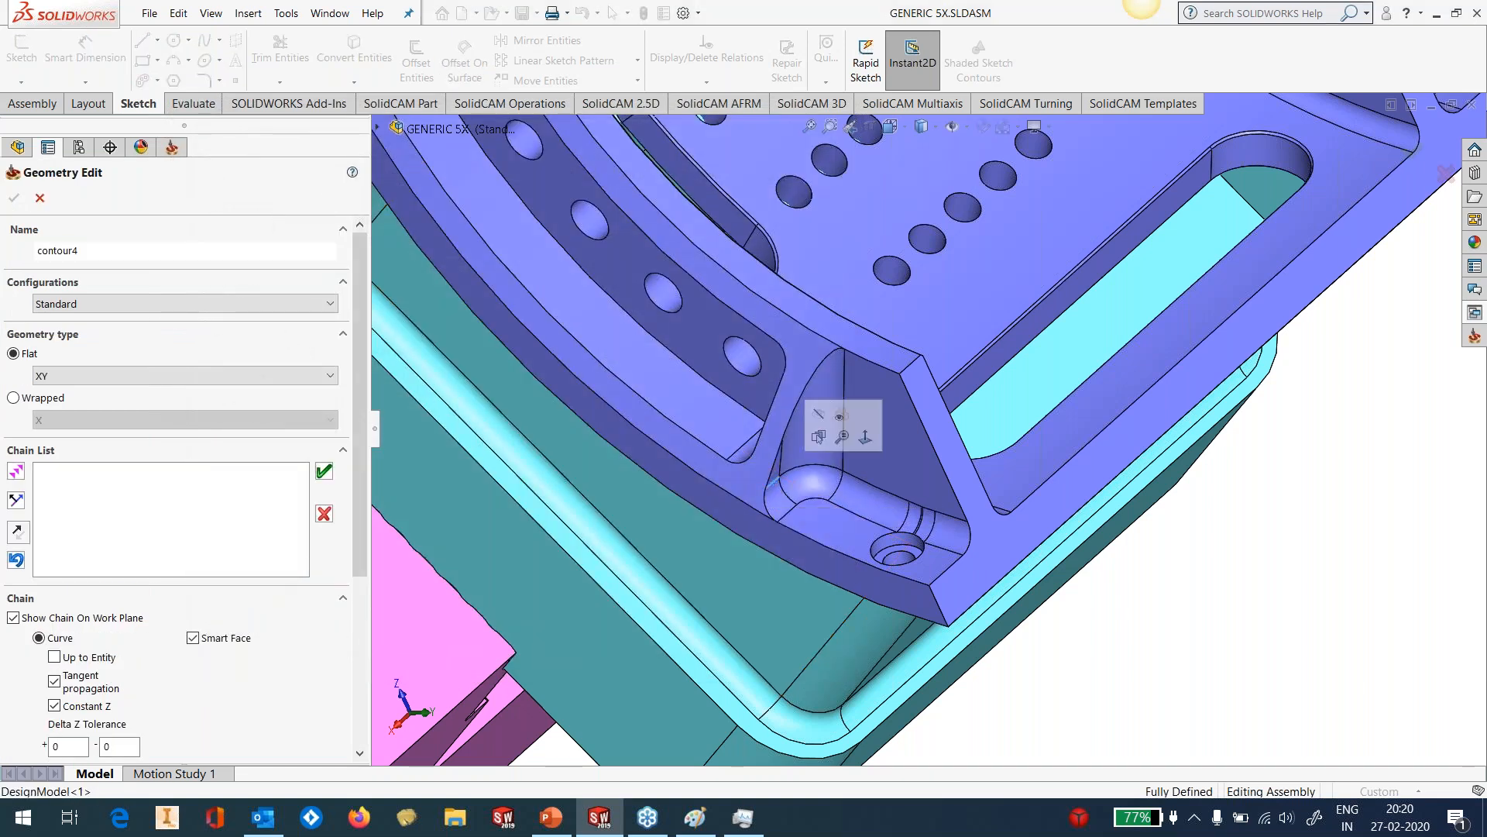
{"action": "left_click", "coordinate": [18, 532]}
{"action": "left_click", "coordinate": [822, 466]}
{"action": "left_click", "coordinate": [582, 304]}
{"action": "scroll", "coordinate": [989, 484], "scroll_direction": "down", "scroll_amount": 10}
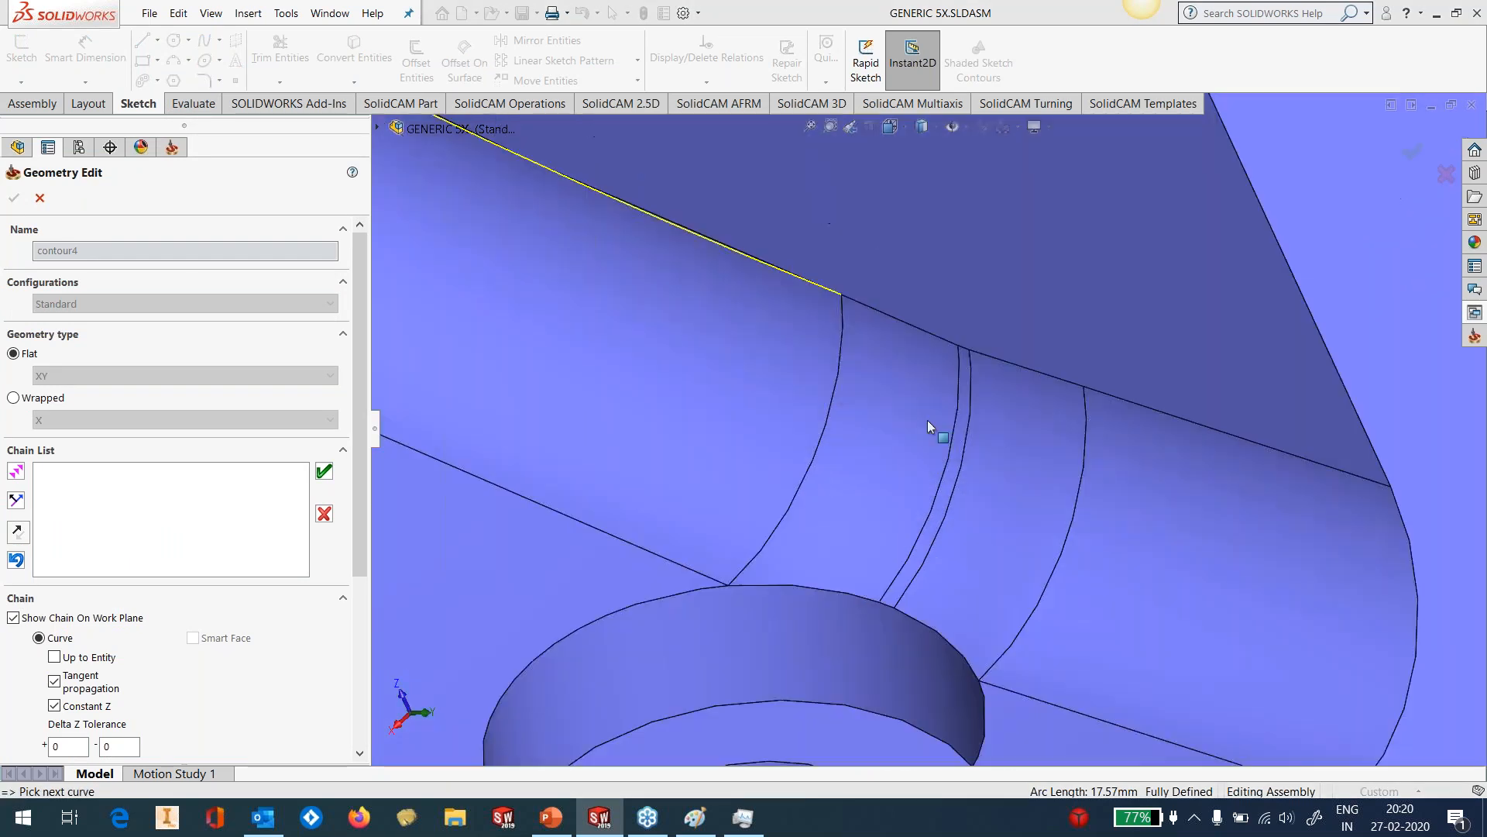
{"action": "left_click", "coordinate": [978, 316]}
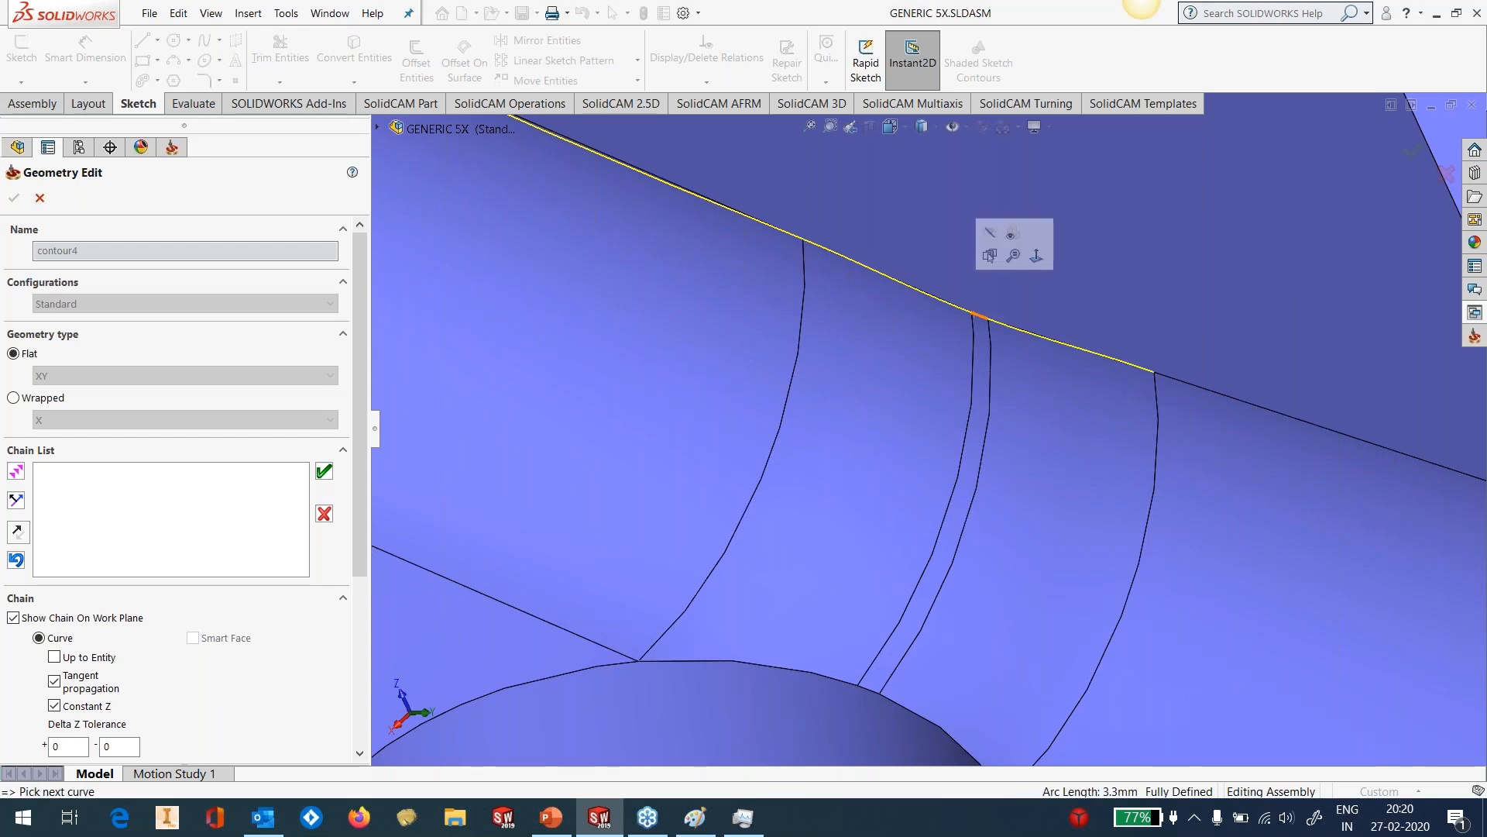
{"action": "left_click", "coordinate": [684, 308]}
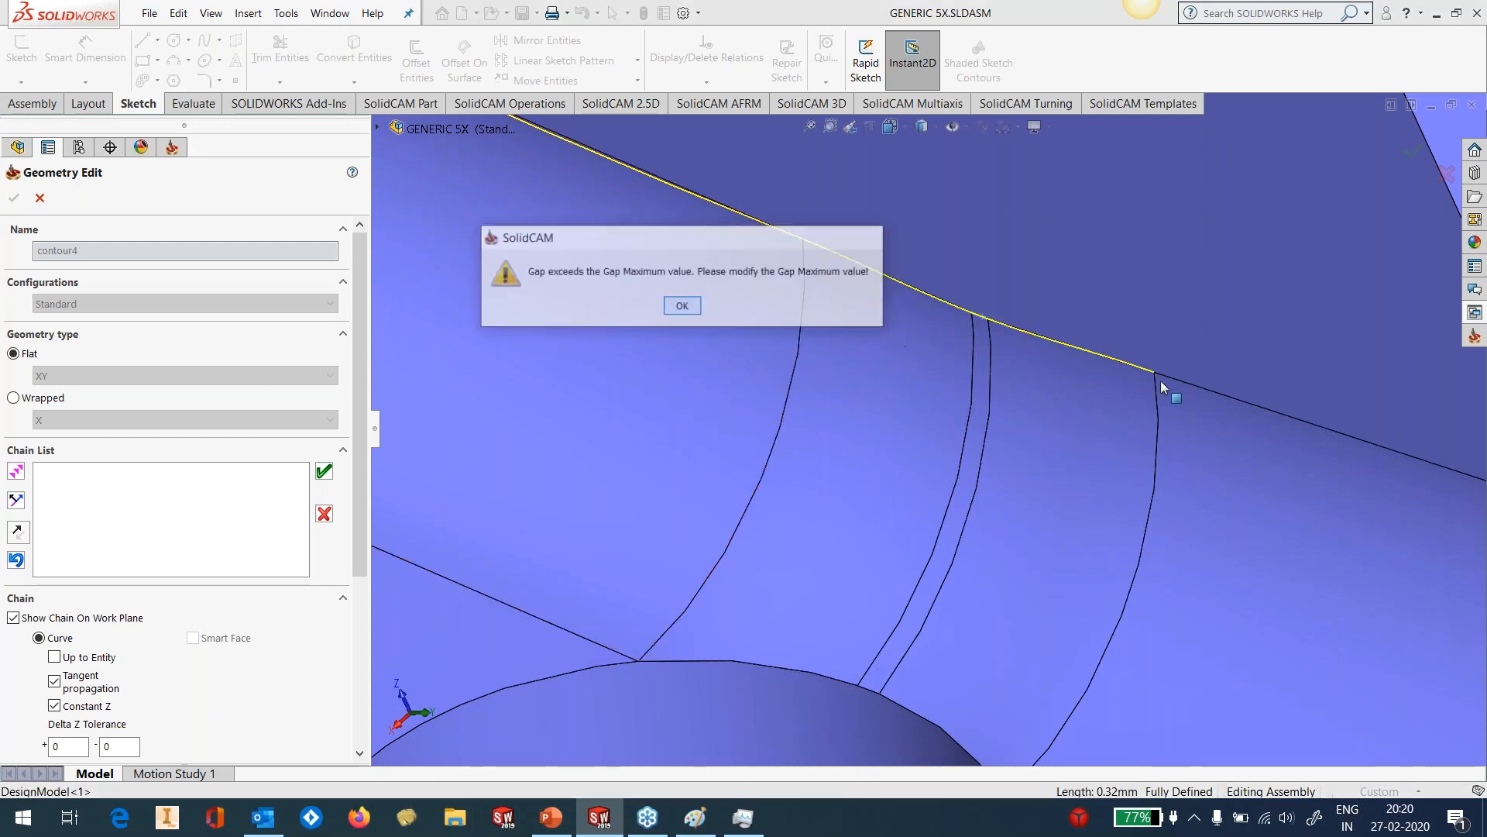
{"action": "scroll", "coordinate": [1238, 536], "scroll_direction": "up", "scroll_amount": 10}
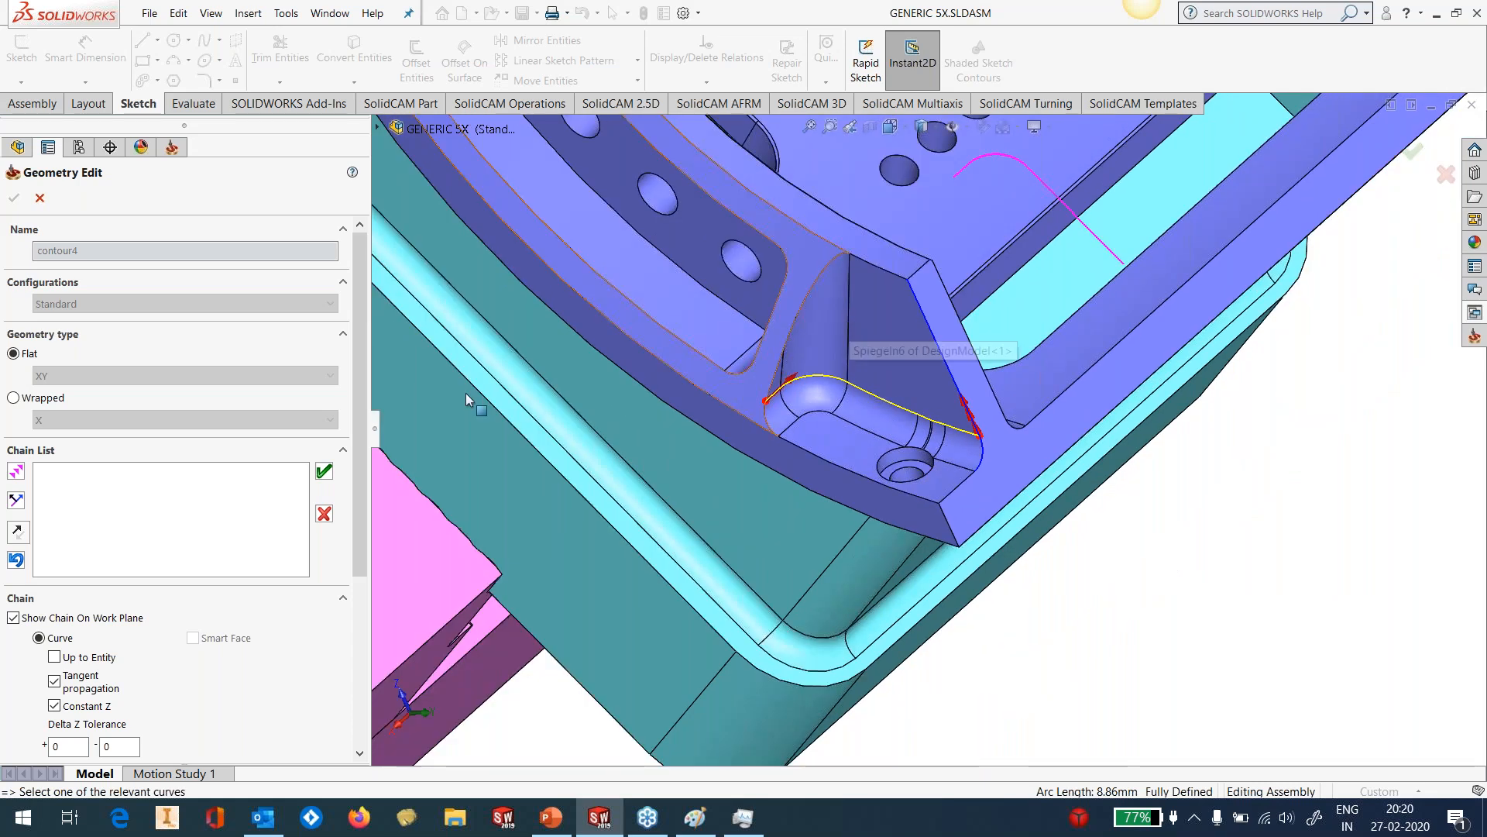
{"action": "left_click", "coordinate": [324, 471]}
{"action": "left_click", "coordinate": [17, 200]}
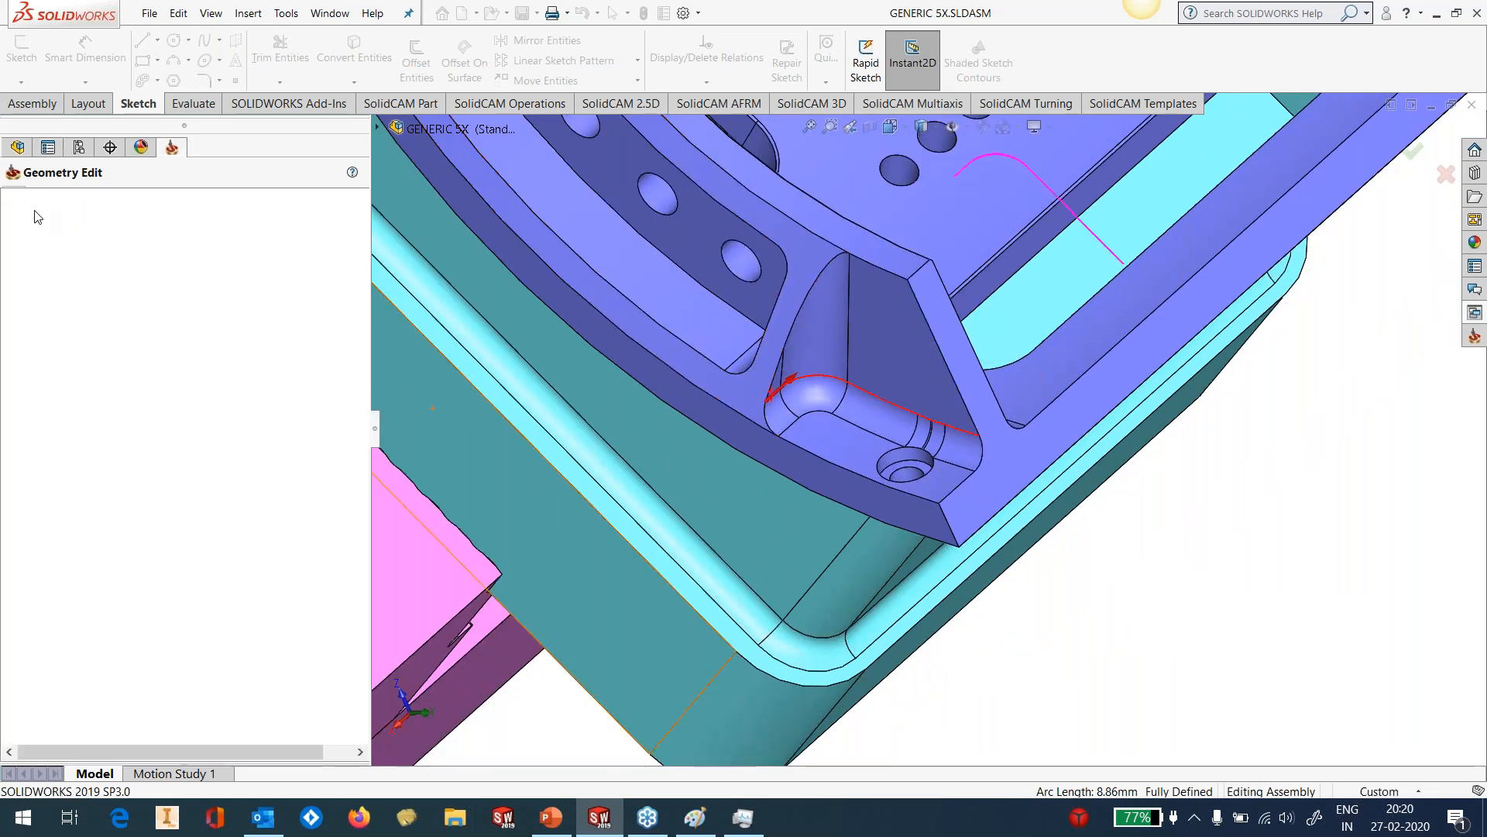
Save and calculate the sidewall finish operation, close it and display its toolpath on the model.
{"action": "left_click", "coordinate": [224, 643]}
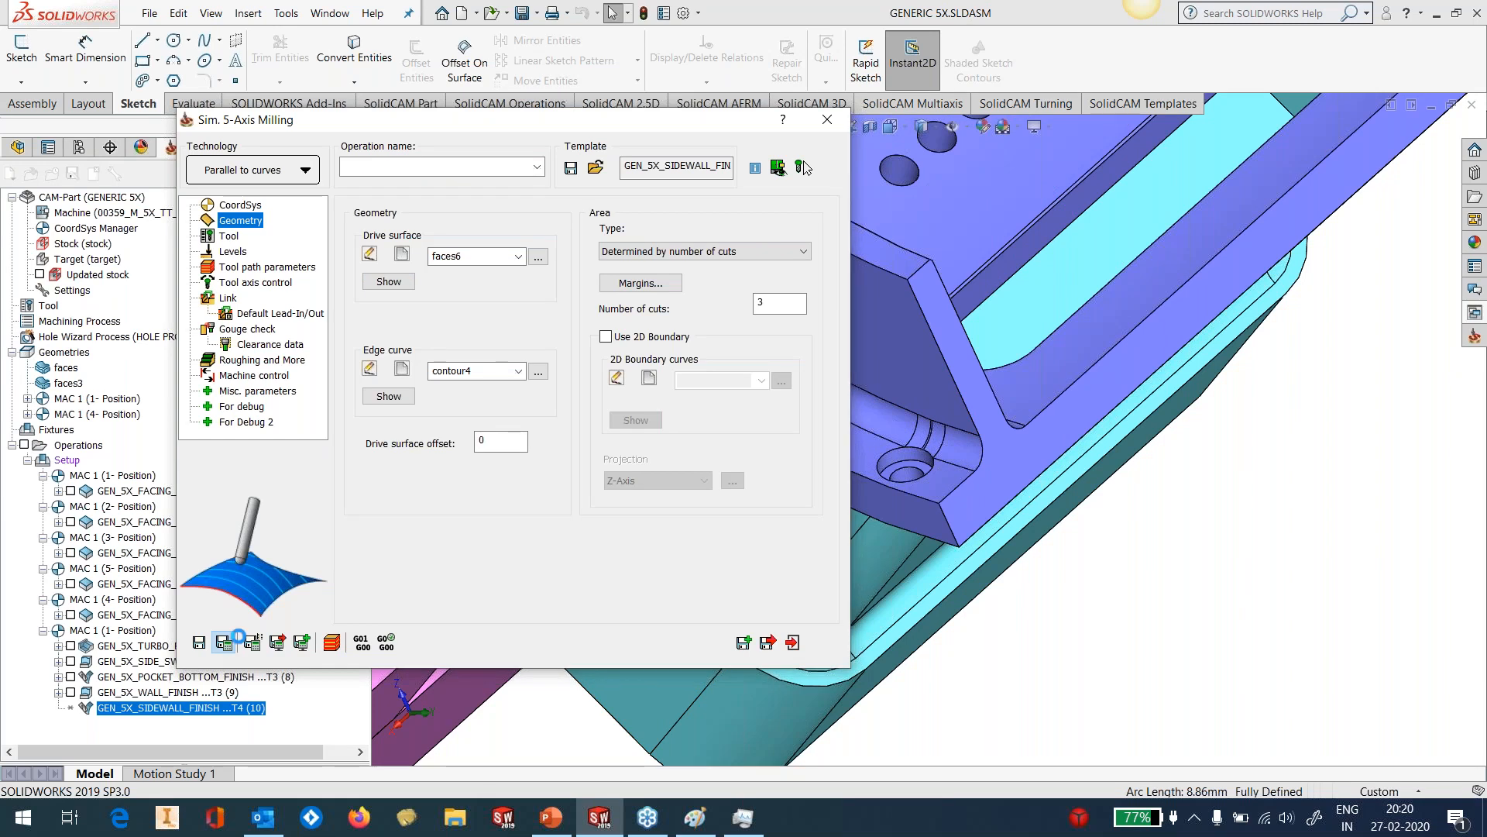
{"action": "left_click", "coordinate": [828, 120]}
{"action": "left_click", "coordinate": [71, 709]}
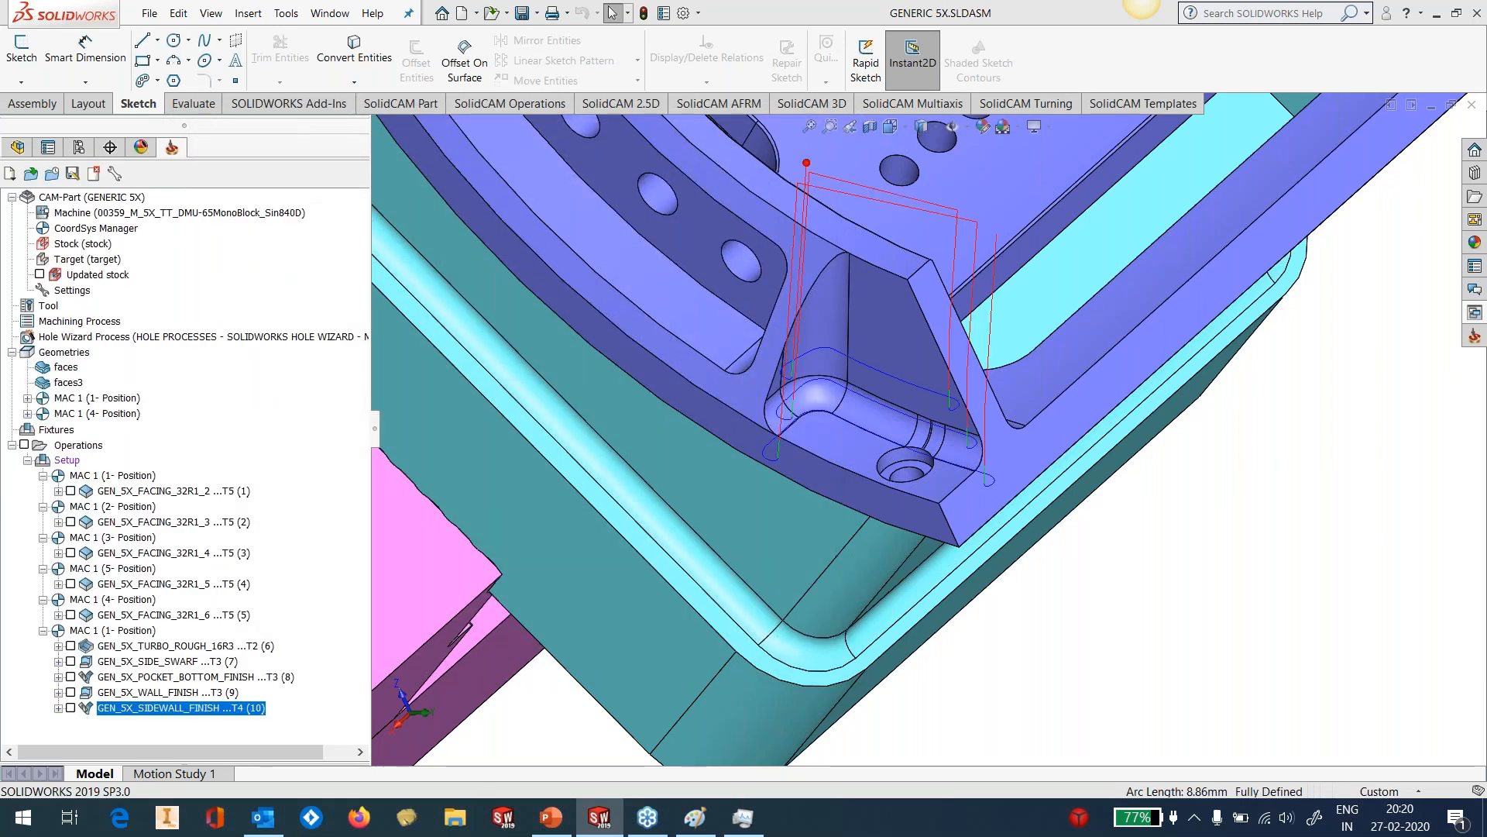
Examine the sidewall finish toolpath and its lead-in and lead-out moves around the corner pocket, and hide the toolpath.
{"action": "middle_click_drag", "start_coordinate": [832, 478], "coordinate": [753, 317]}
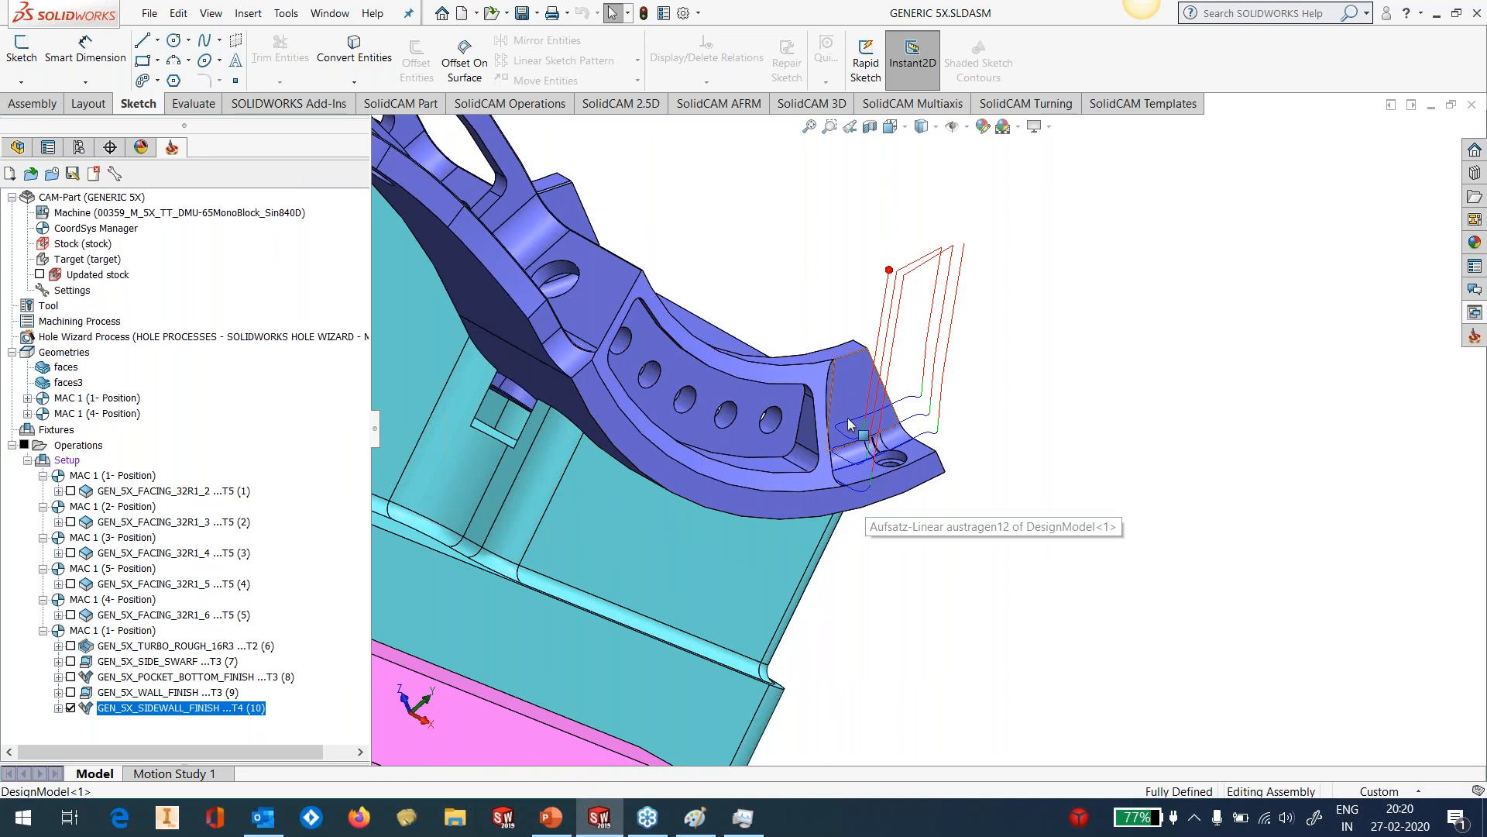
{"action": "scroll", "coordinate": [852, 495], "scroll_direction": "down", "scroll_amount": 5}
{"action": "middle_click_drag", "start_coordinate": [812, 523], "coordinate": [891, 460]}
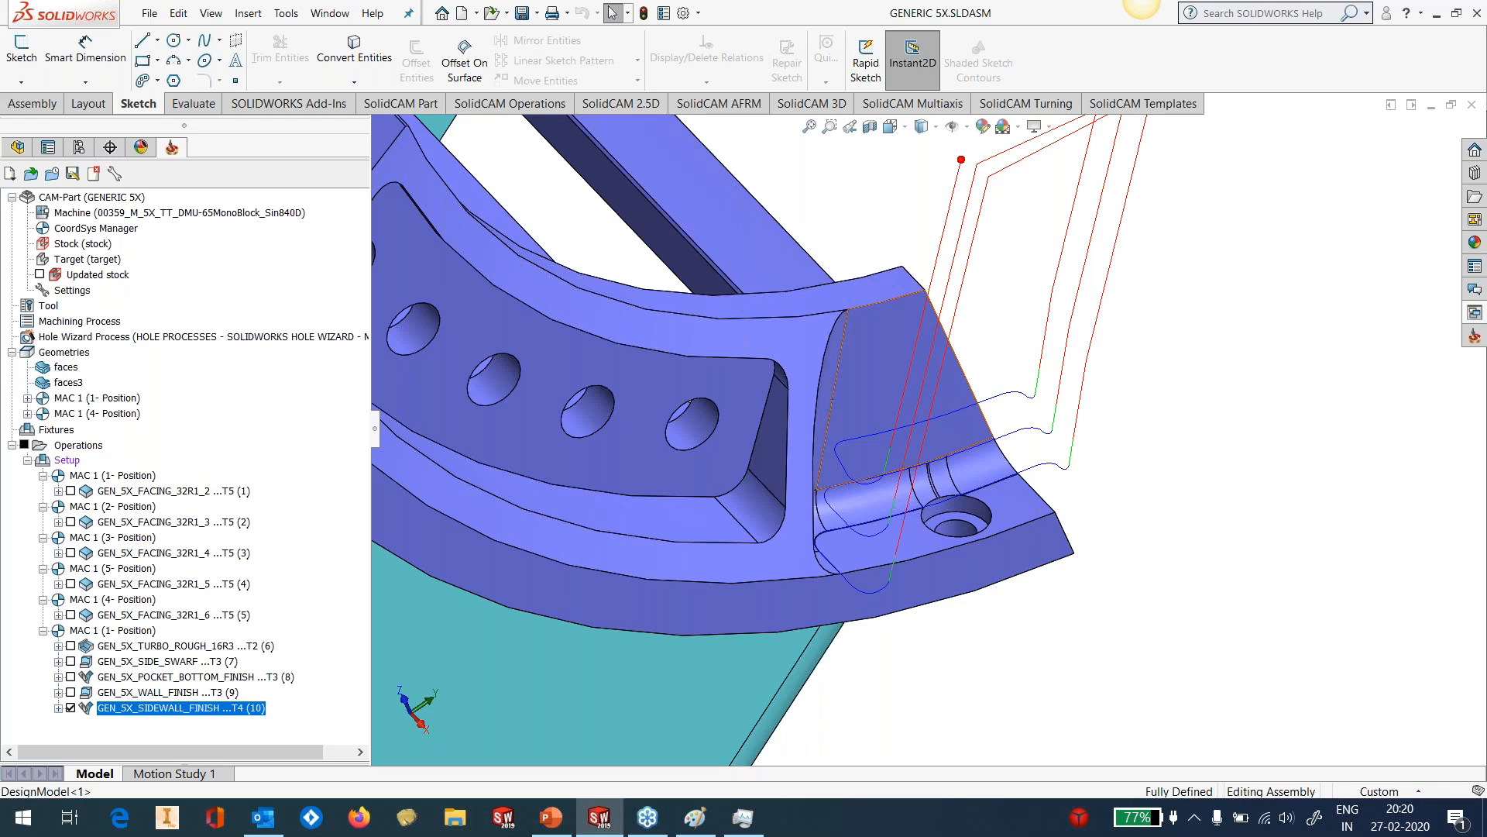
{"action": "scroll", "coordinate": [1045, 399], "scroll_direction": "down", "scroll_amount": 2}
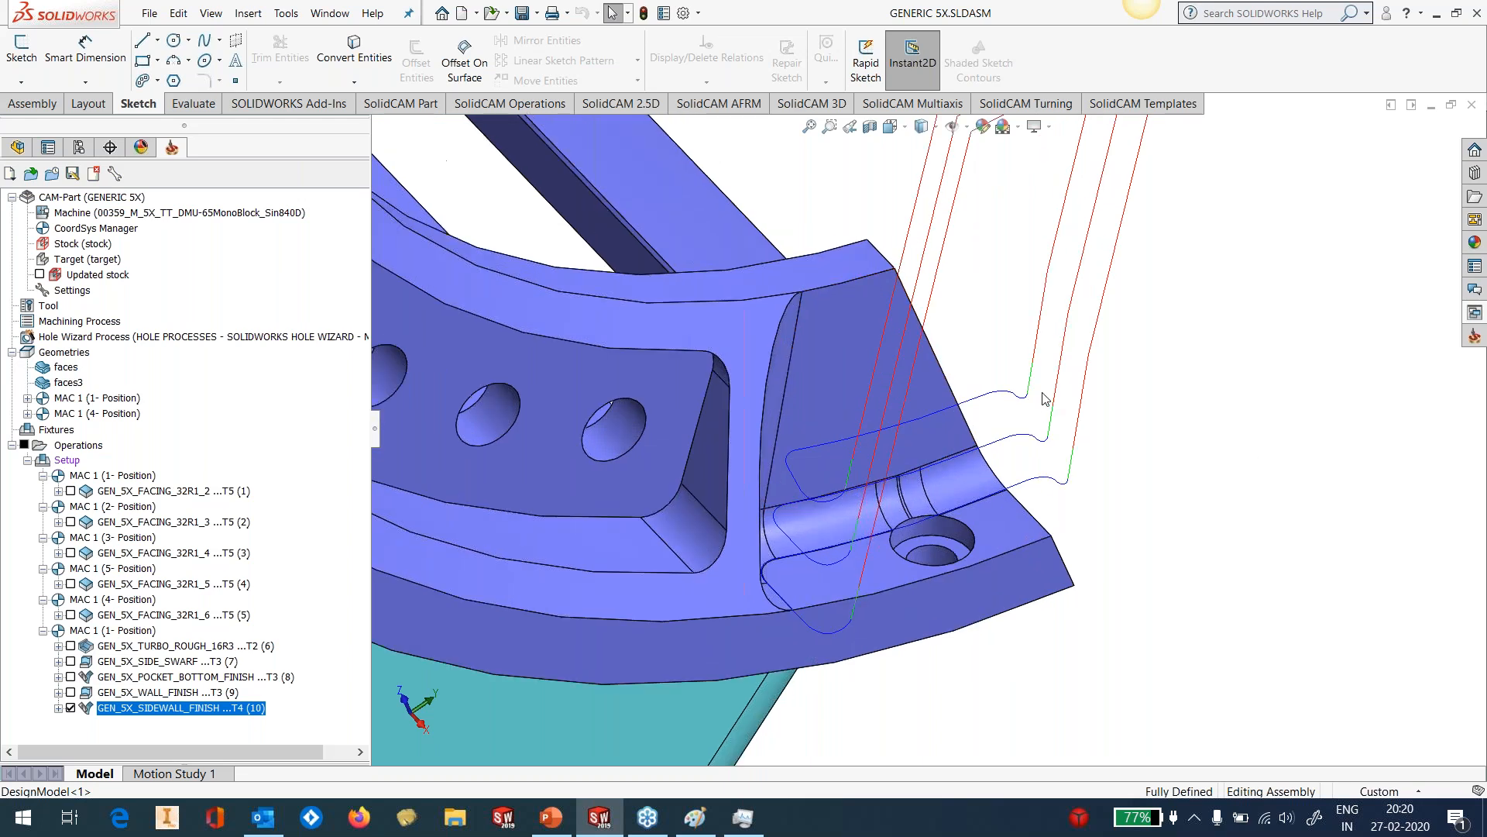
{"action": "scroll", "coordinate": [1045, 399], "scroll_direction": "down", "scroll_amount": 3}
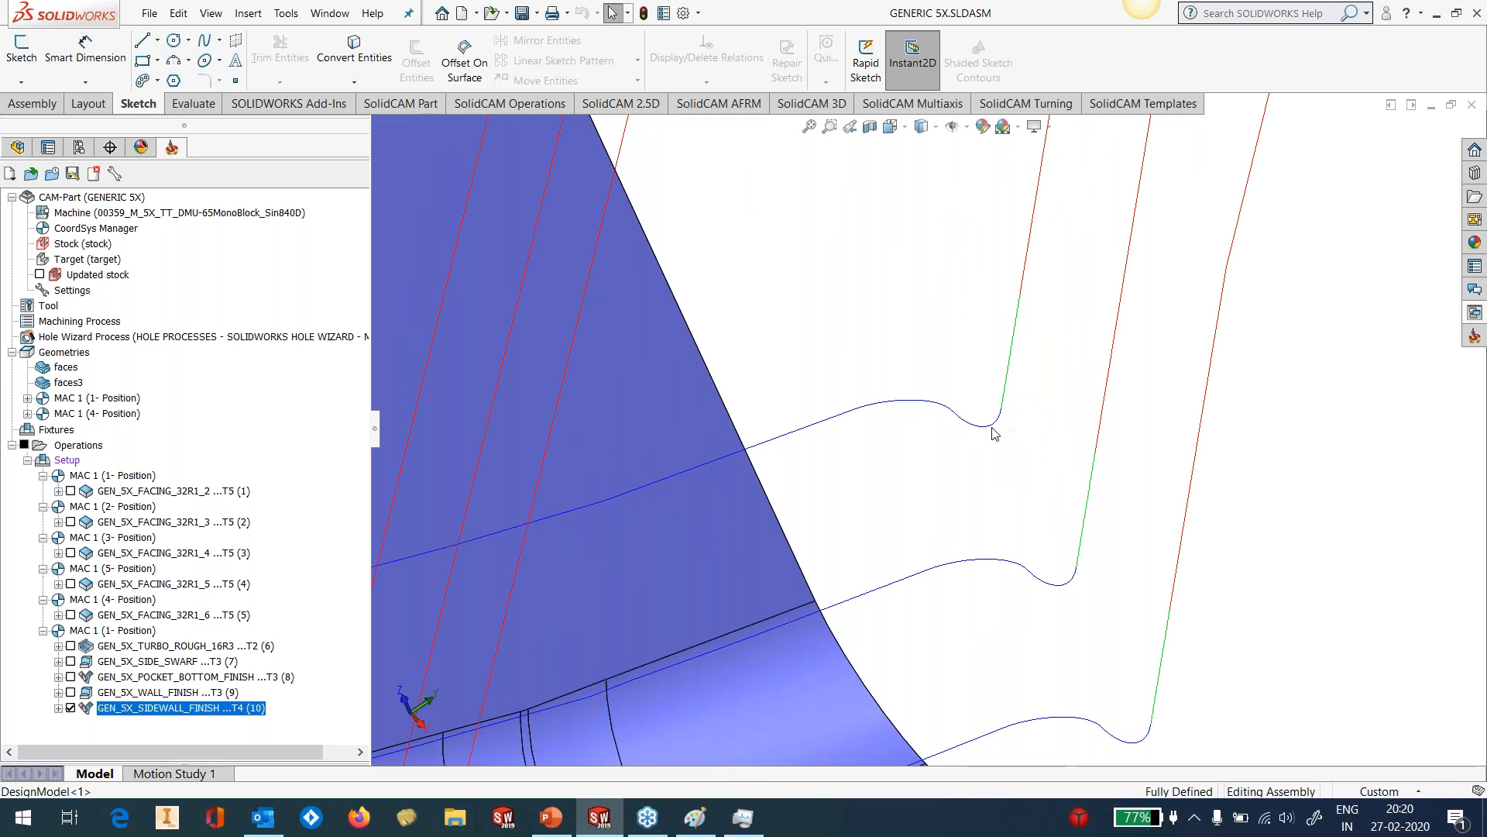
{"action": "scroll", "coordinate": [973, 490], "scroll_direction": "up", "scroll_amount": 1}
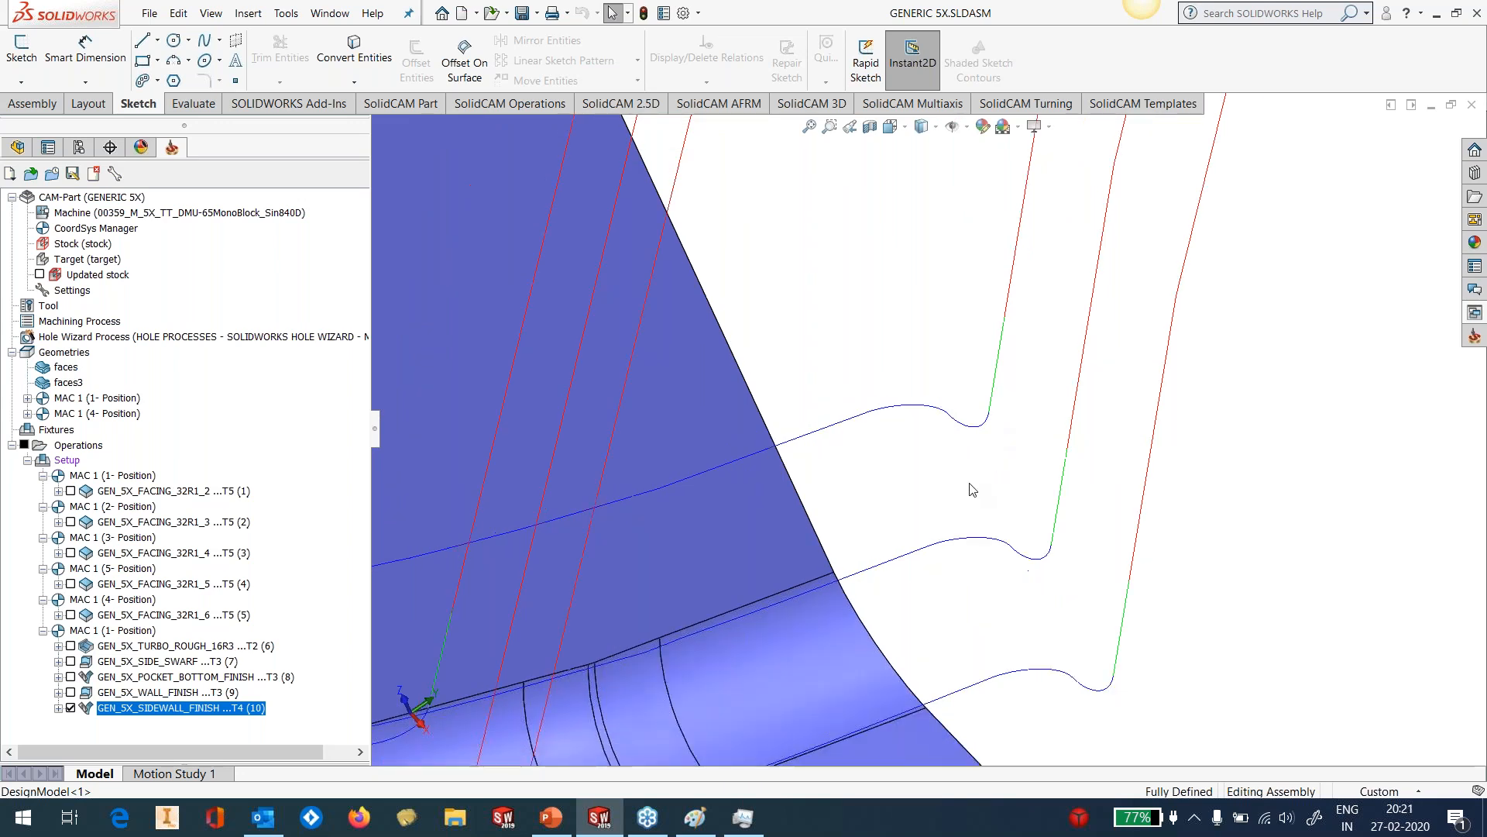
{"action": "scroll", "coordinate": [972, 490], "scroll_direction": "up", "scroll_amount": 5}
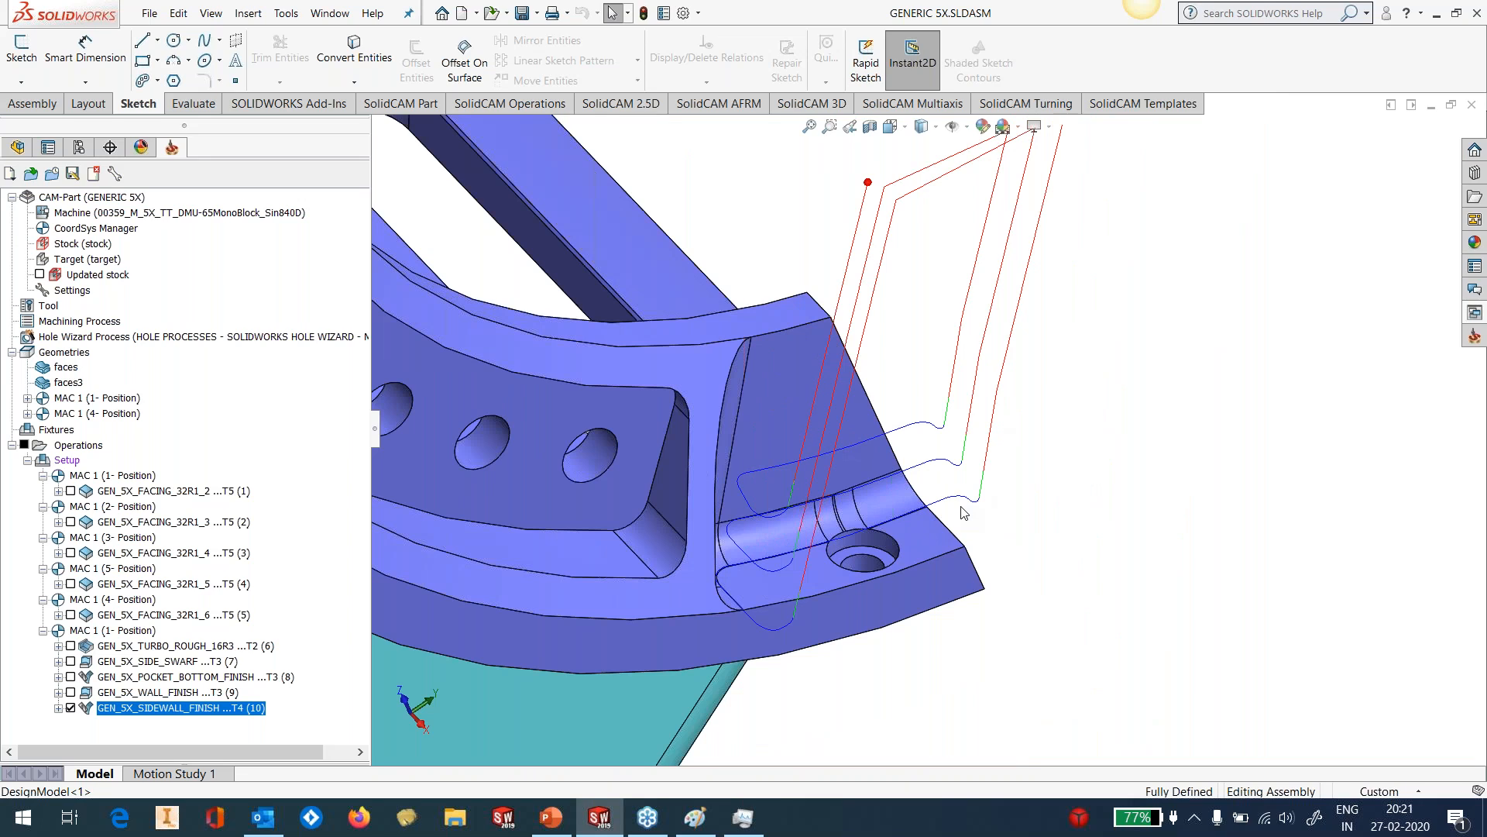
{"action": "middle_click_drag", "start_coordinate": [962, 515], "coordinate": [856, 507]}
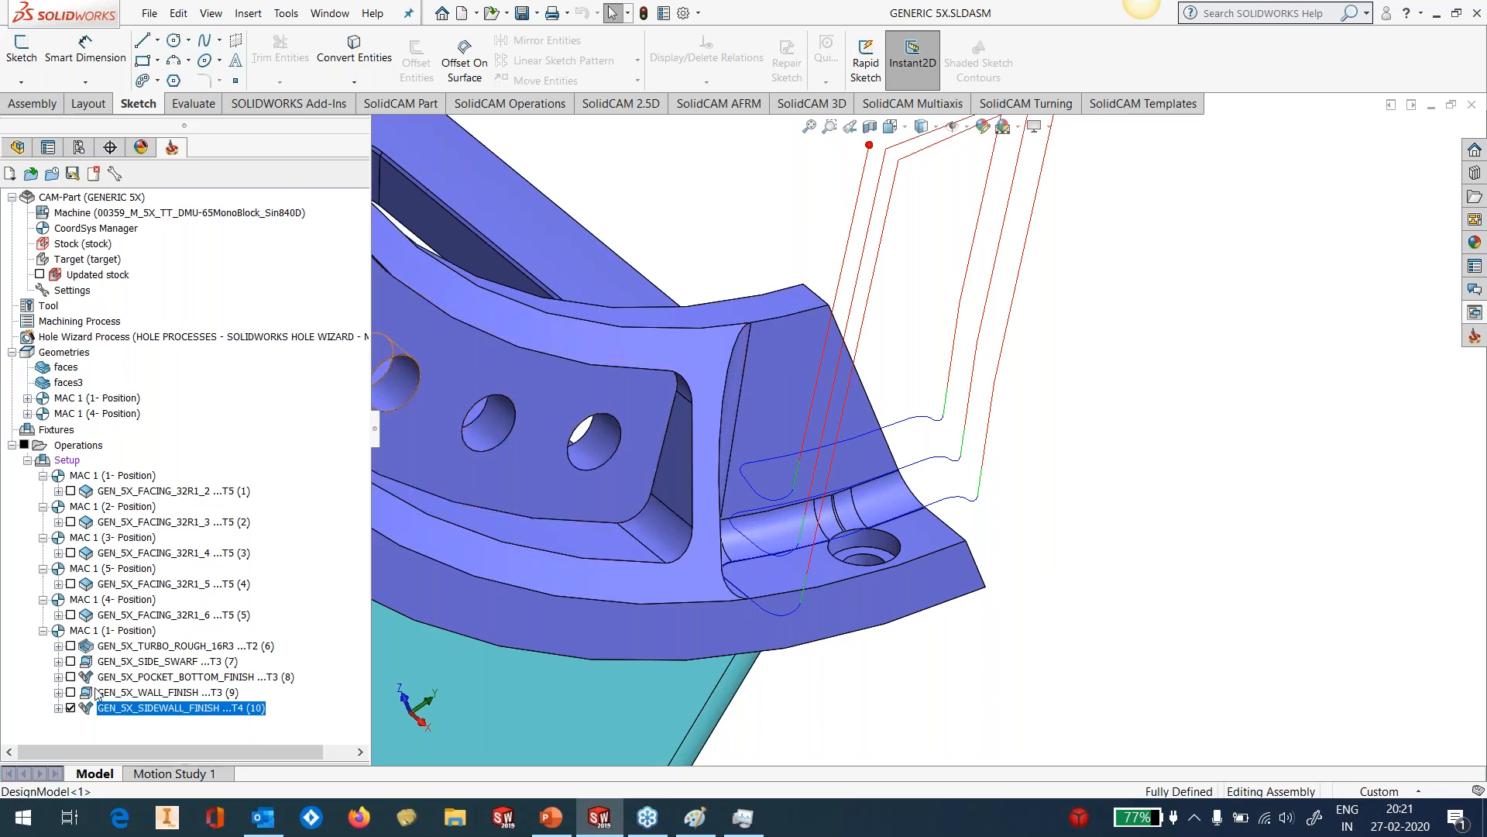
{"action": "left_click", "coordinate": [71, 707]}
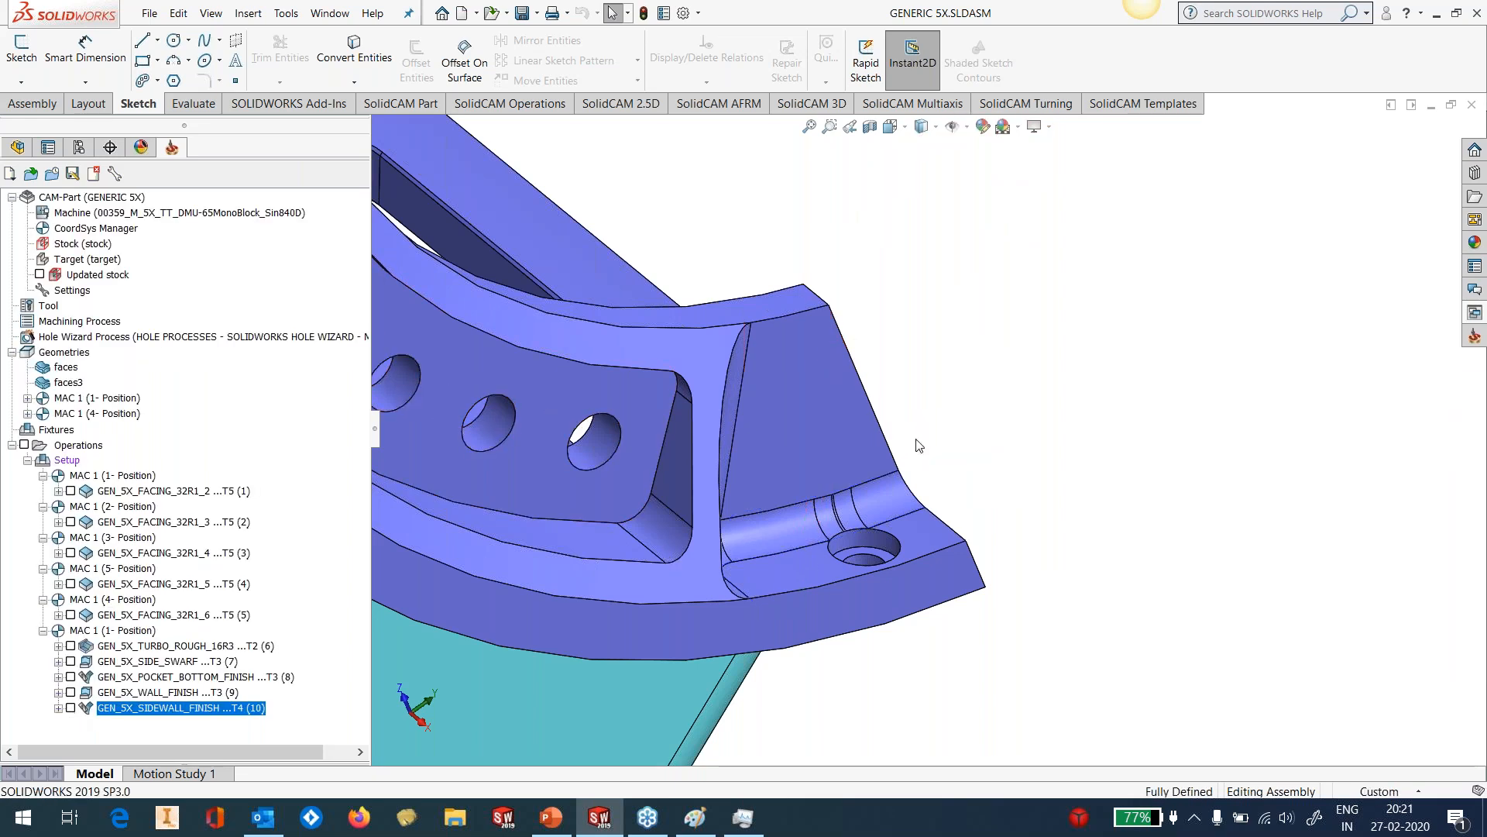
Examine the large pocket's inner walls and the holes that interrupt them.
{"action": "scroll", "coordinate": [983, 441], "scroll_direction": "up", "scroll_amount": 8}
{"action": "middle_click_drag", "start_coordinate": [930, 463], "coordinate": [872, 418]}
{"action": "scroll", "coordinate": [929, 356], "scroll_direction": "up", "scroll_amount": 4}
{"action": "scroll", "coordinate": [959, 329], "scroll_direction": "down", "scroll_amount": 5}
{"action": "scroll", "coordinate": [1007, 468], "scroll_direction": "down", "scroll_amount": 1}
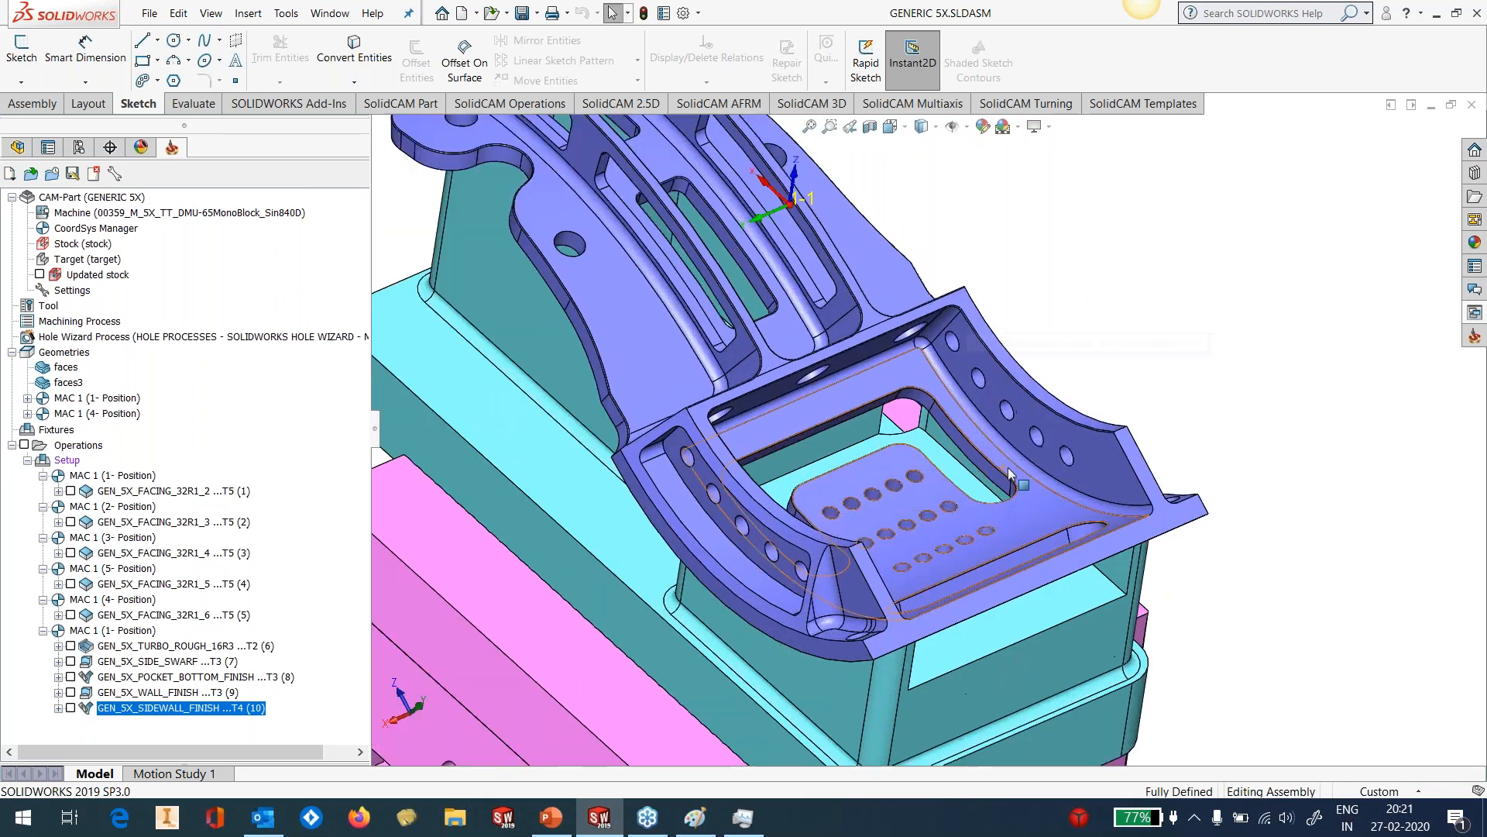
{"action": "scroll", "coordinate": [1007, 467], "scroll_direction": "down", "scroll_amount": 1}
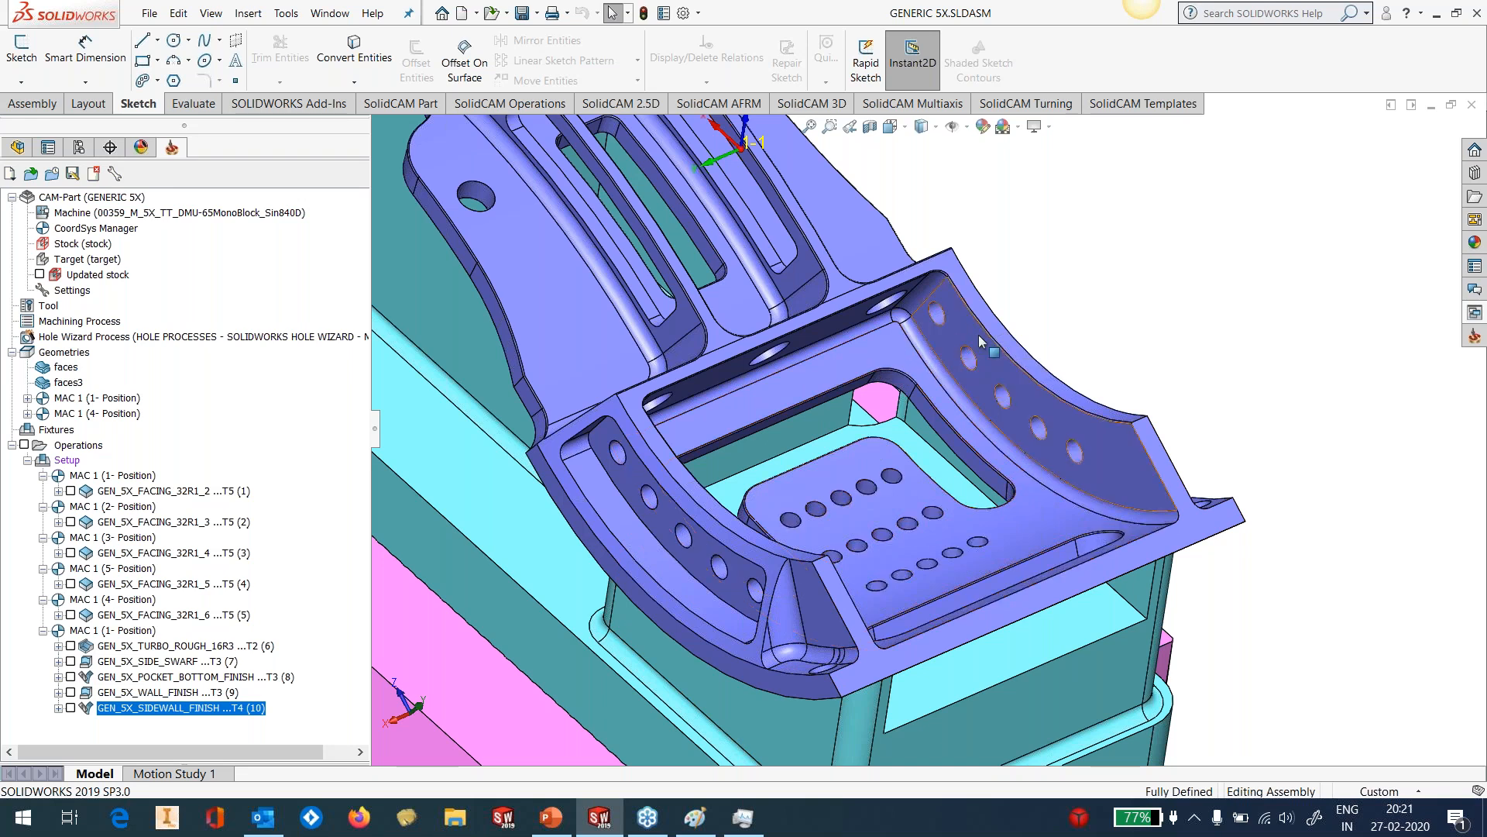
{"action": "scroll", "coordinate": [978, 334], "scroll_direction": "down", "scroll_amount": 5}
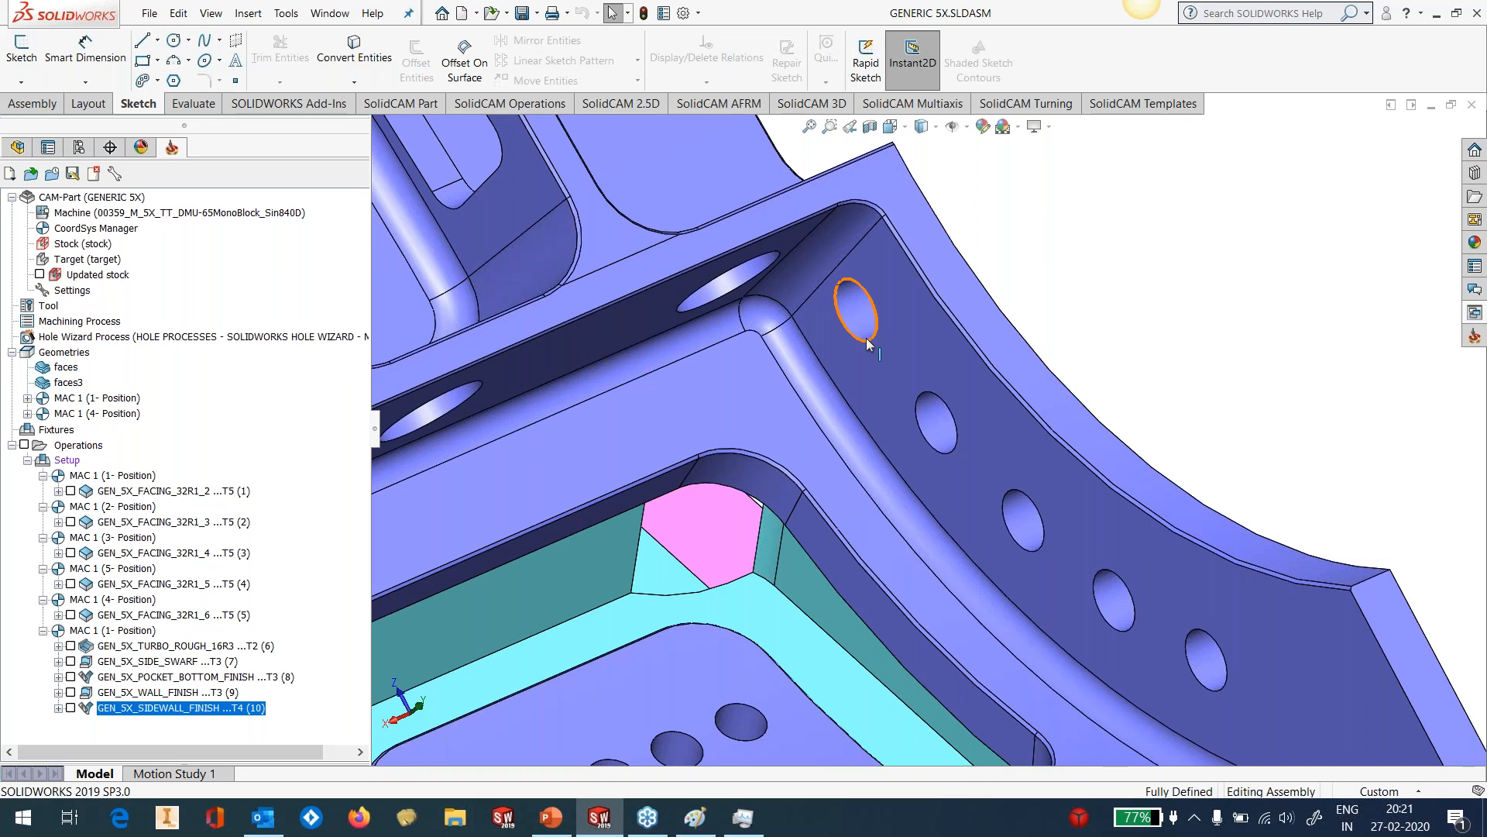
{"action": "scroll", "coordinate": [862, 338], "scroll_direction": "up", "scroll_amount": 5}
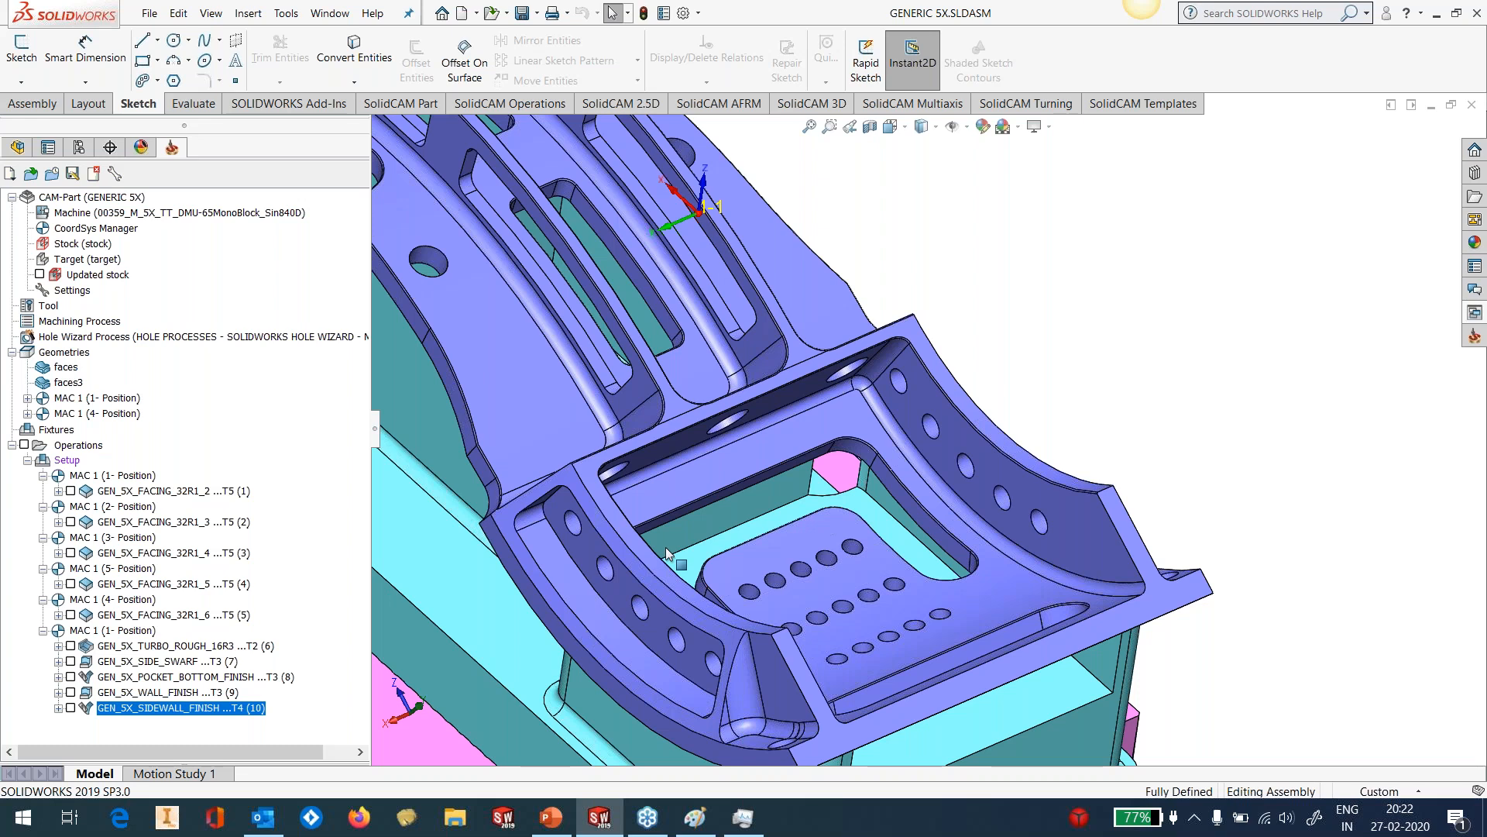
Show the surface bodies Surface-Plane1, Surface-Untrim9 and Surface-Untrim10 of DesignModel to cover the holes in the pocket walls.
{"action": "left_click", "coordinate": [14, 147]}
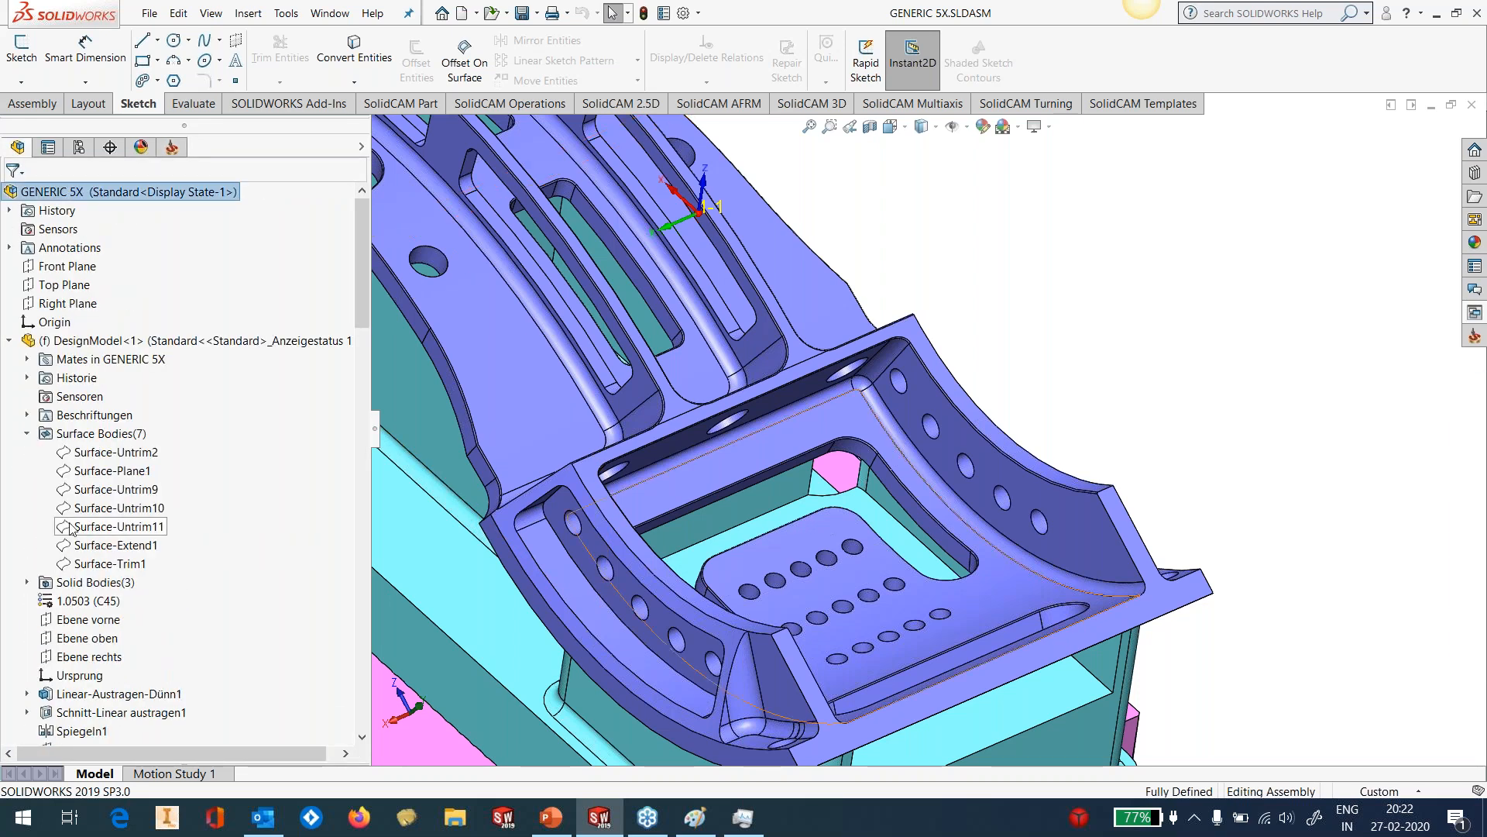
{"action": "left_click", "coordinate": [143, 470]}
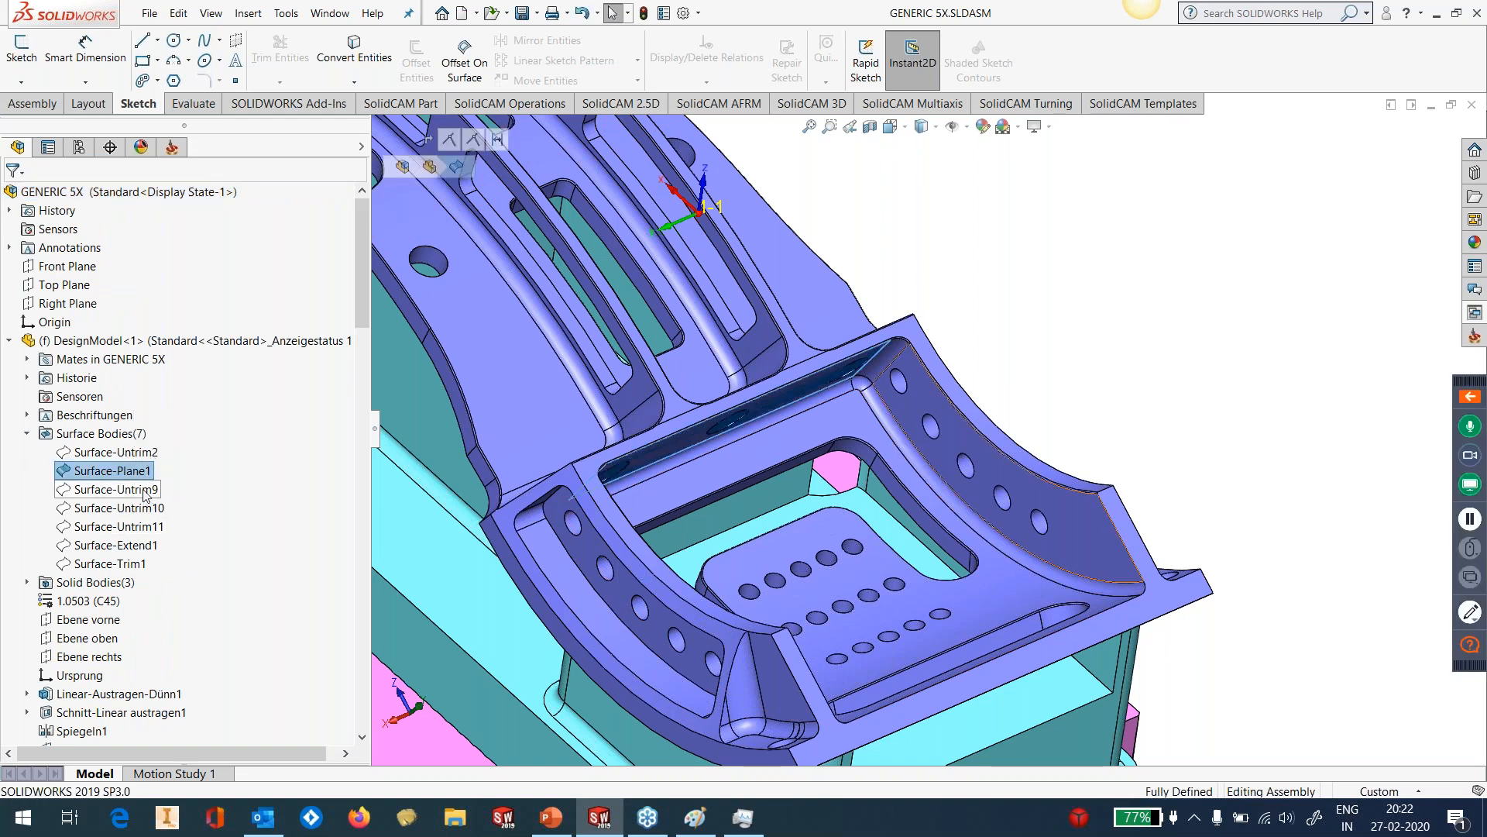
{"action": "left_click", "coordinate": [145, 490], "text": "ctrl"}
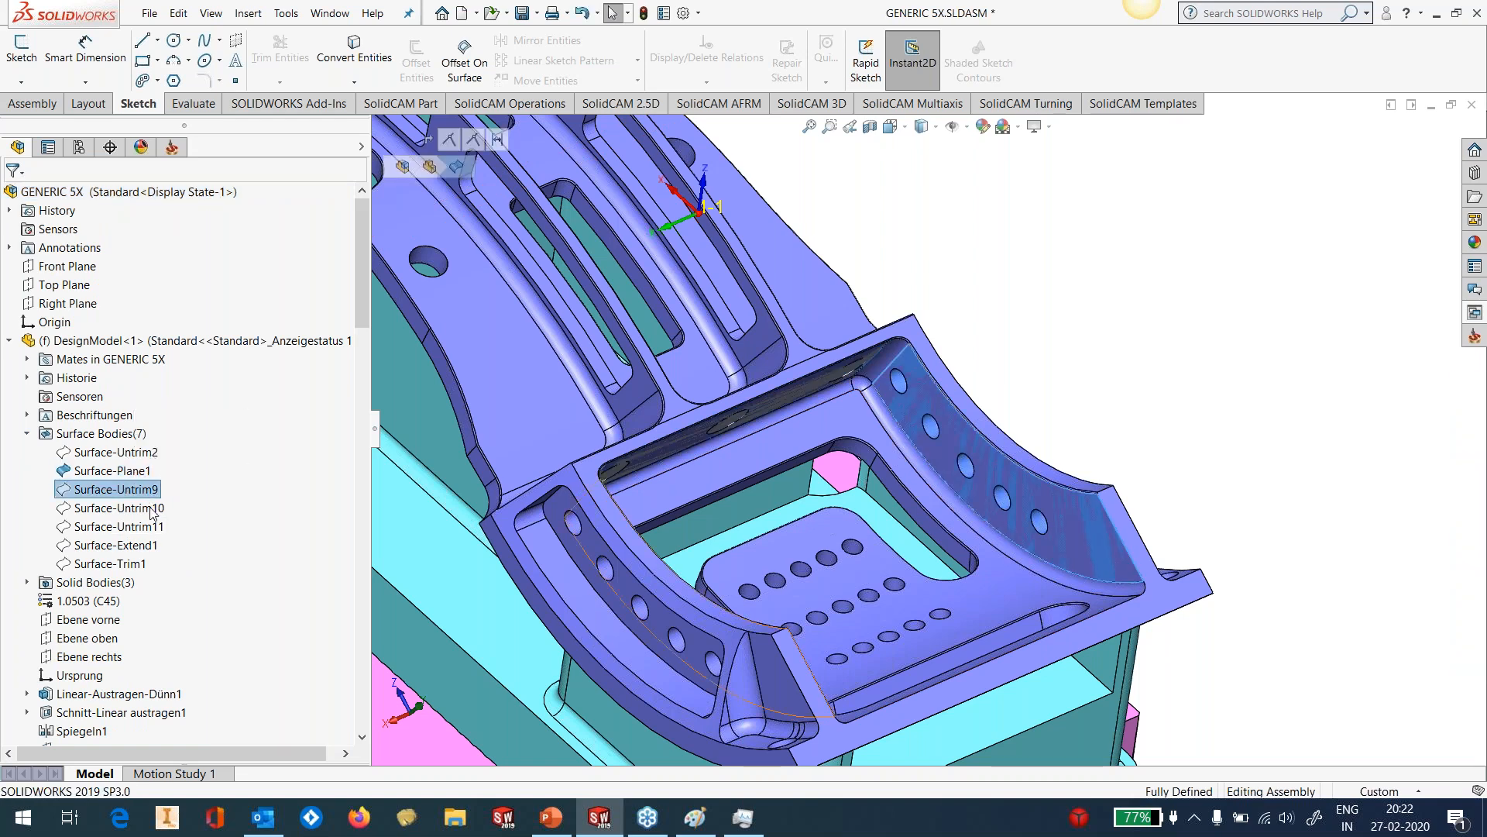
{"action": "left_click", "coordinate": [164, 487]}
{"action": "left_click", "coordinate": [1073, 424]}
{"action": "middle_click_drag", "start_coordinate": [1072, 424], "coordinate": [945, 466]}
{"action": "scroll", "coordinate": [948, 467], "scroll_direction": "down", "scroll_amount": 5}
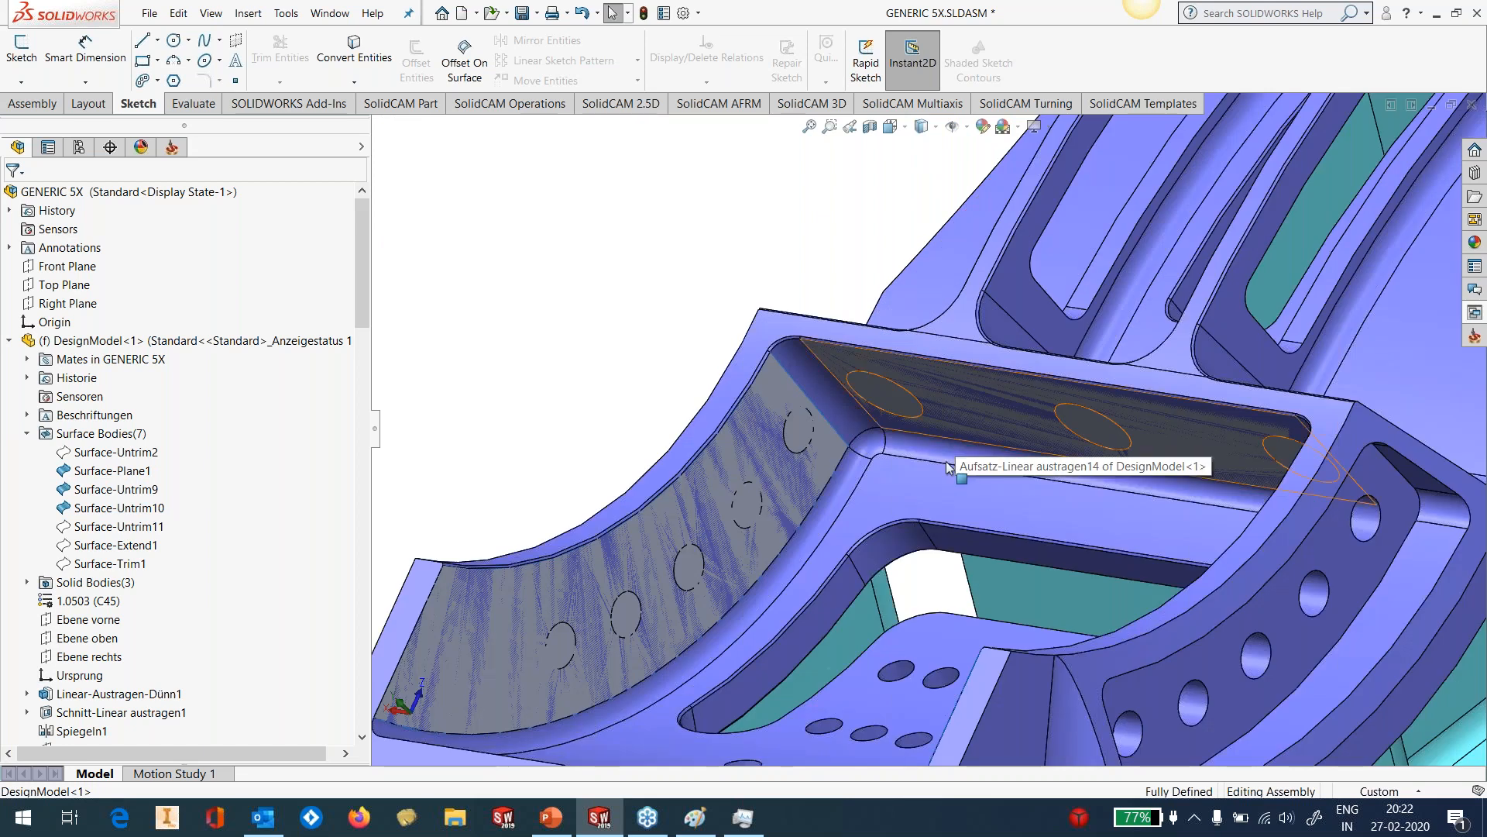
{"action": "scroll", "coordinate": [946, 465], "scroll_direction": "up", "scroll_amount": 2}
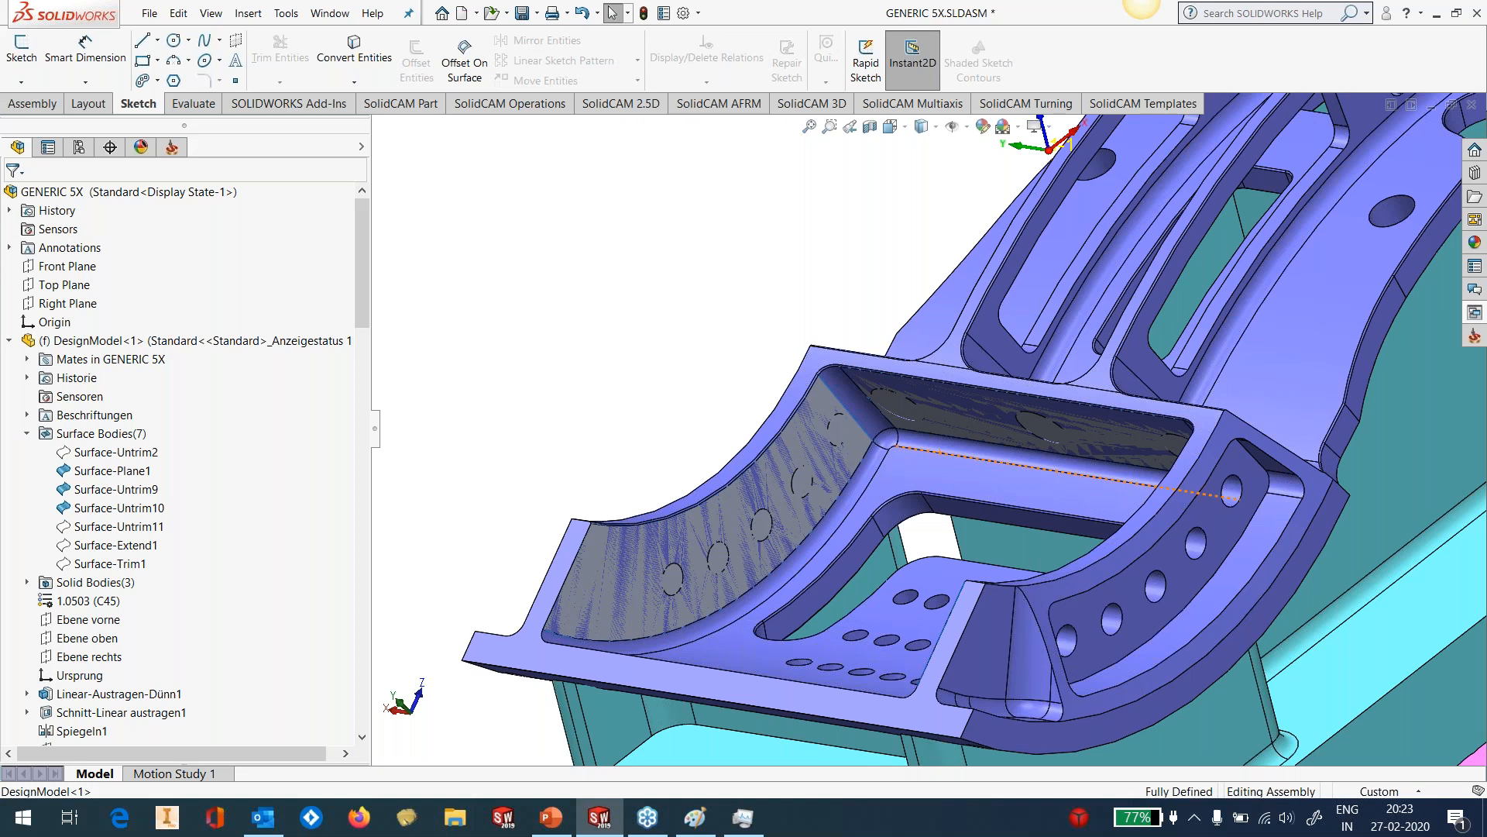
Add the GEN_5X_INTERNALWALL_OVALFORM template from the Morph between Curves group as an operation after the sidewall finish operation.
{"action": "left_click", "coordinate": [172, 148]}
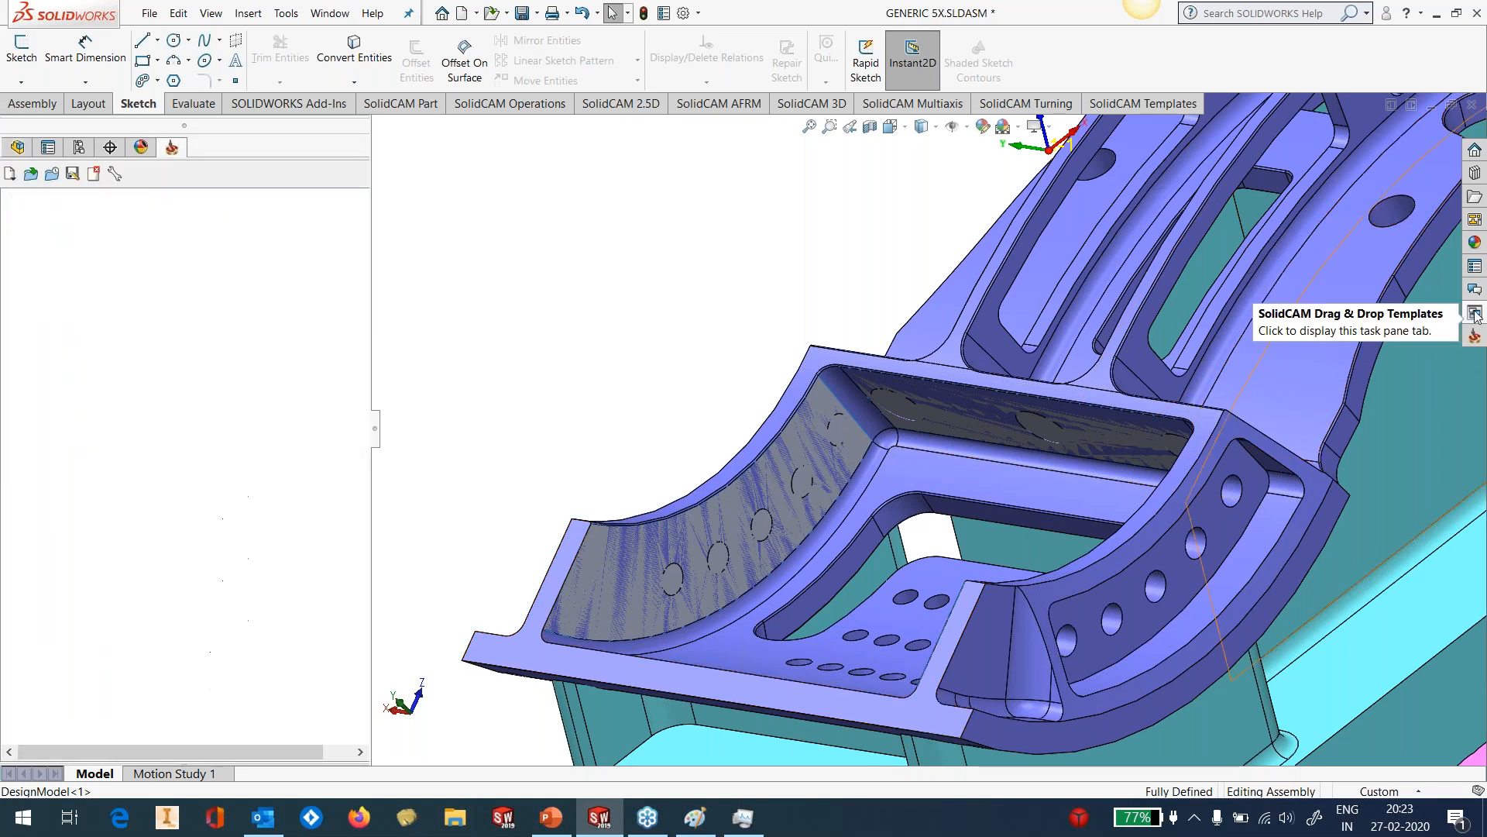
{"action": "left_click", "coordinate": [1474, 335]}
{"action": "left_click", "coordinate": [1229, 546]}
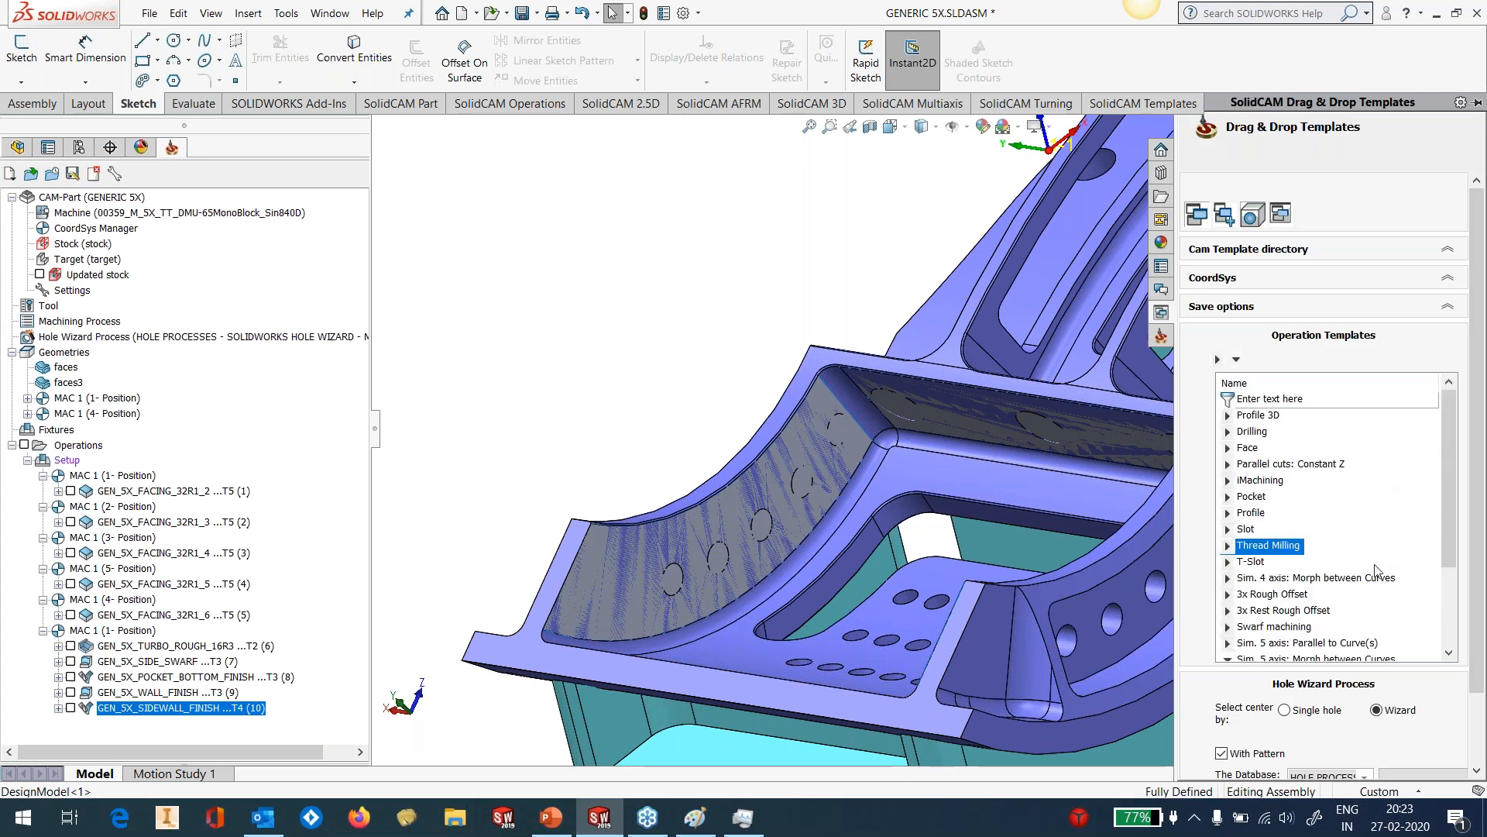
{"action": "scroll", "coordinate": [1375, 564], "scroll_direction": "down", "scroll_amount": 3}
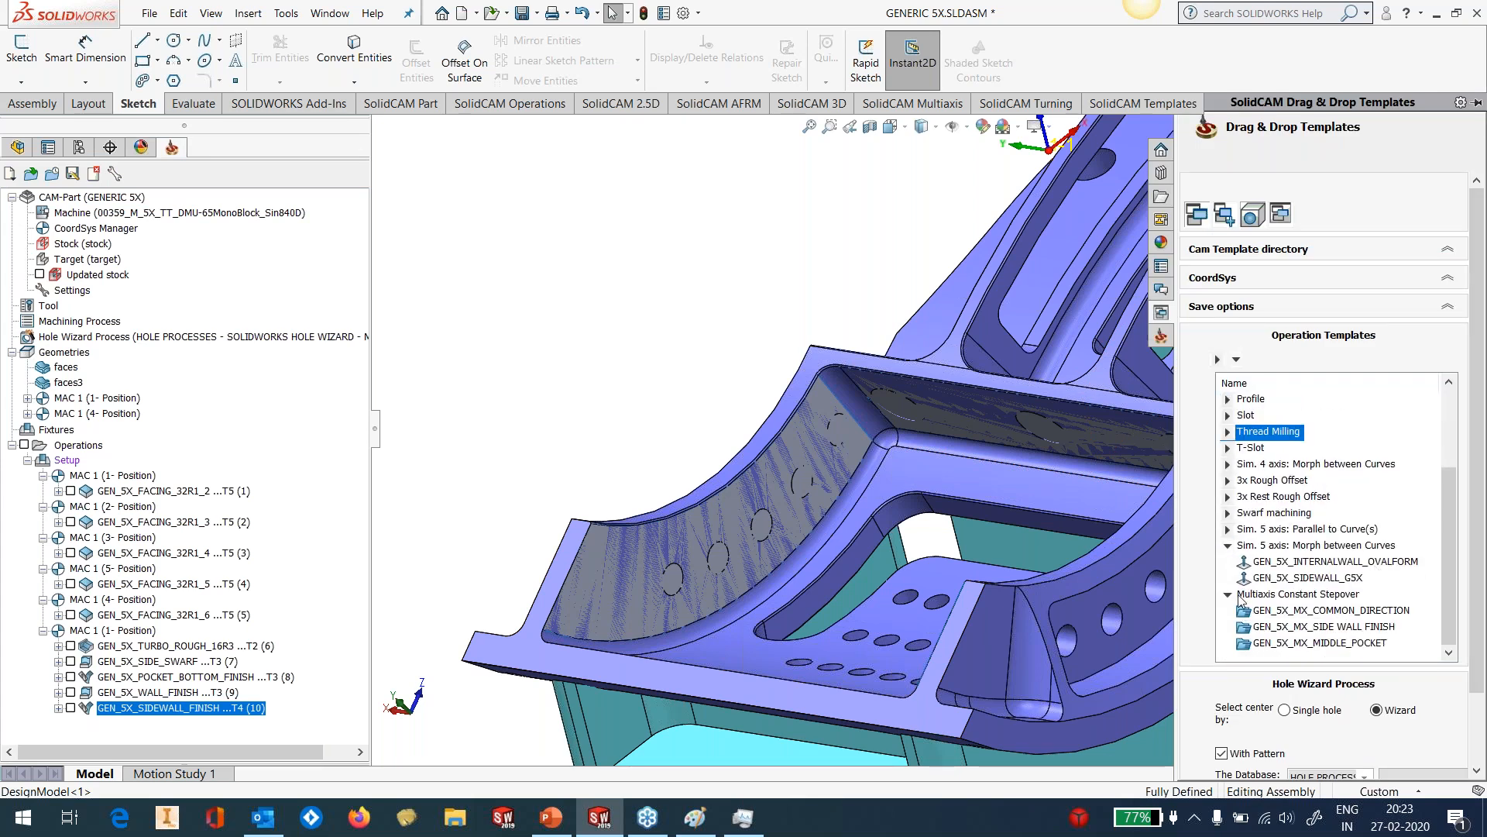
{"action": "left_click", "coordinate": [1345, 562]}
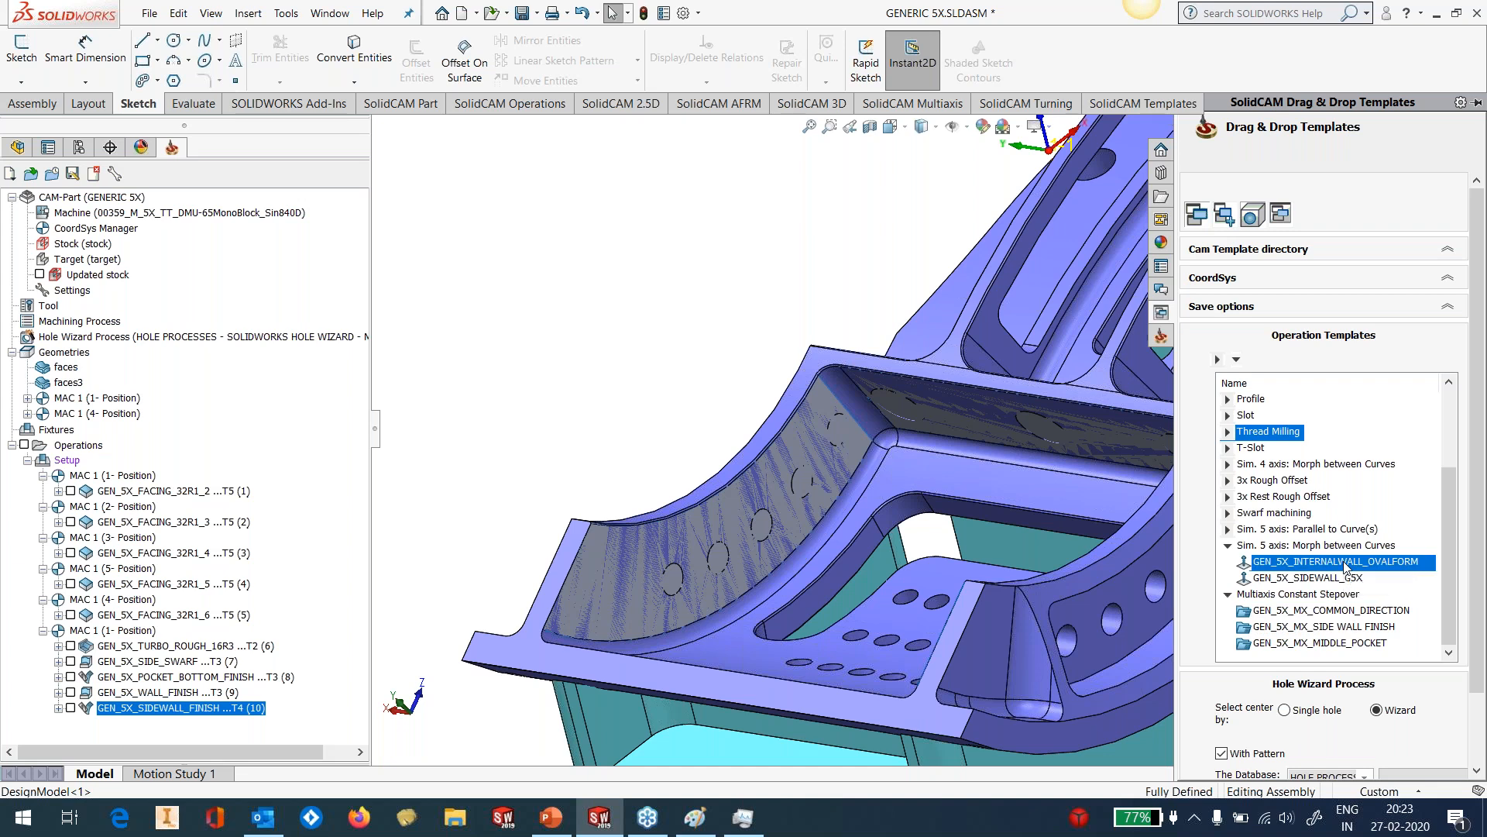
{"action": "left_click_drag", "start_coordinate": [1345, 566], "coordinate": [155, 728]}
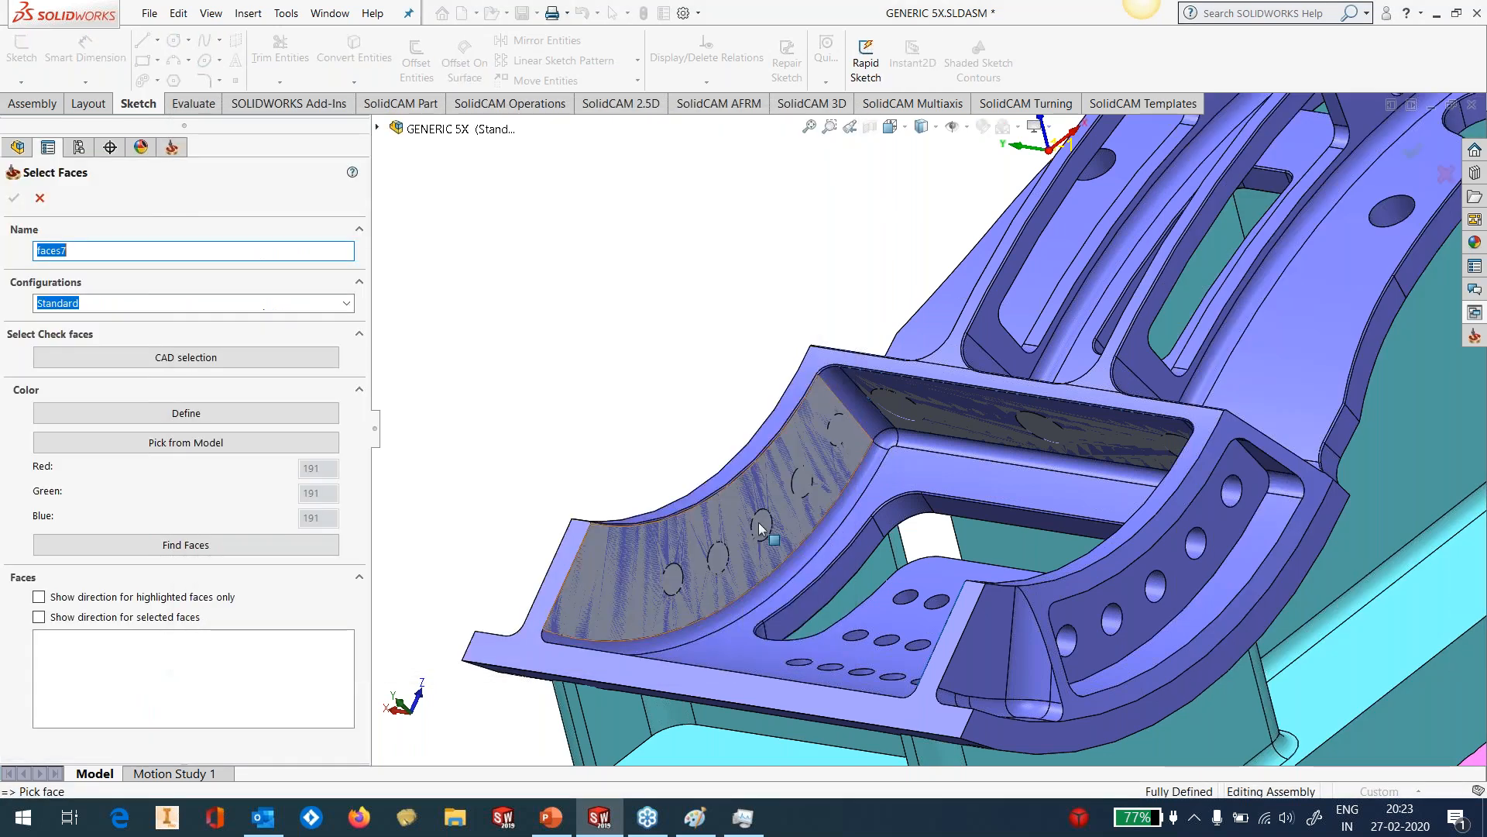
Select both side walls, the back wall and the two corner fillets of the large pocket as the drive surface.
{"action": "left_click", "coordinate": [759, 522]}
{"action": "scroll", "coordinate": [876, 421], "scroll_direction": "down", "scroll_amount": 5}
{"action": "left_click", "coordinate": [904, 393]}
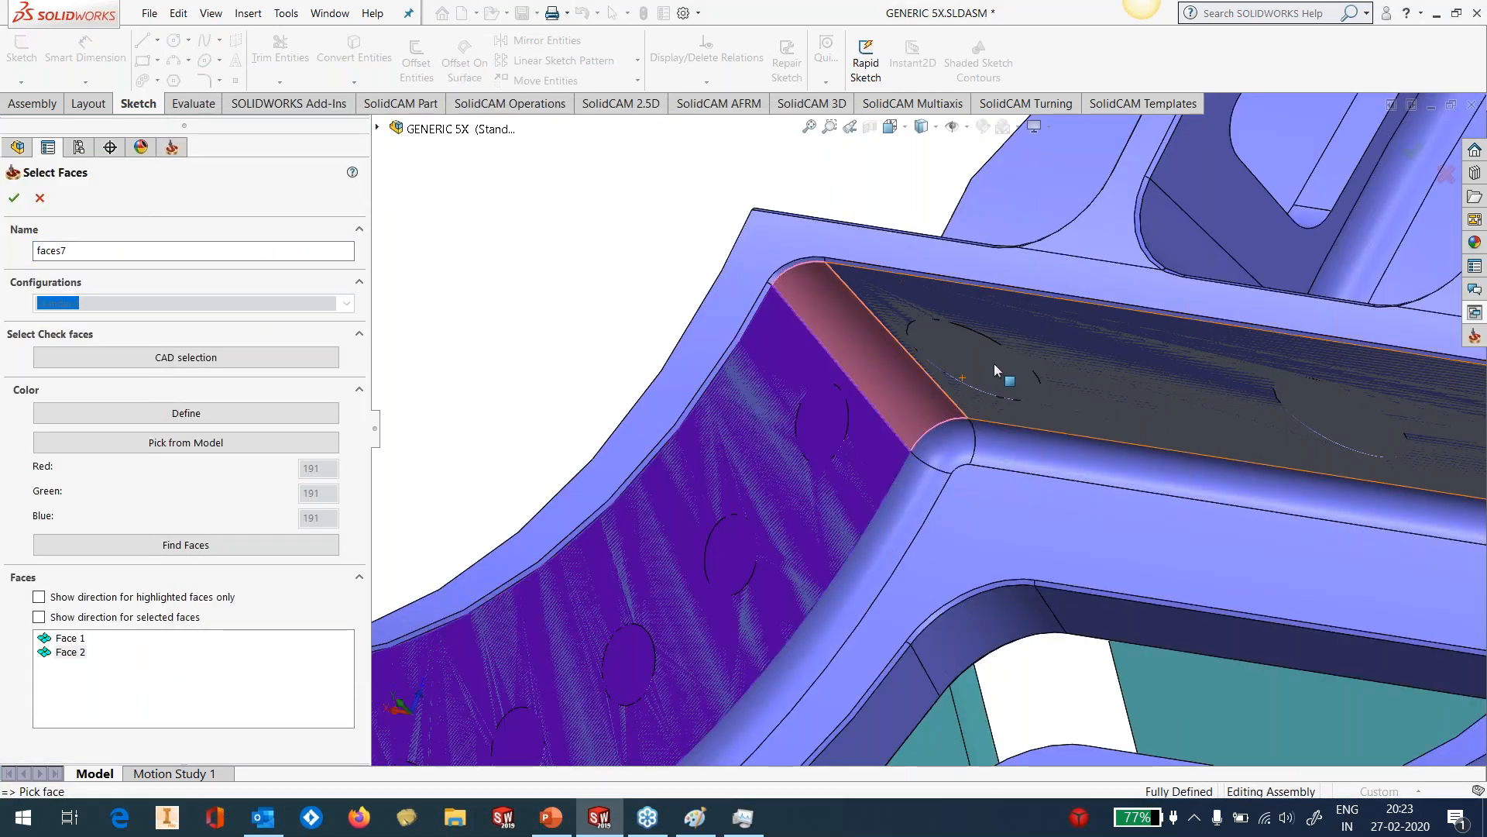
{"action": "left_click", "coordinate": [993, 364]}
{"action": "scroll", "coordinate": [1051, 492], "scroll_direction": "up", "scroll_amount": 5}
{"action": "middle_click_drag", "start_coordinate": [1052, 491], "coordinate": [1216, 419]}
{"action": "scroll", "coordinate": [1216, 418], "scroll_direction": "down", "scroll_amount": 5}
{"action": "left_click", "coordinate": [908, 414]}
{"action": "left_click", "coordinate": [941, 480]}
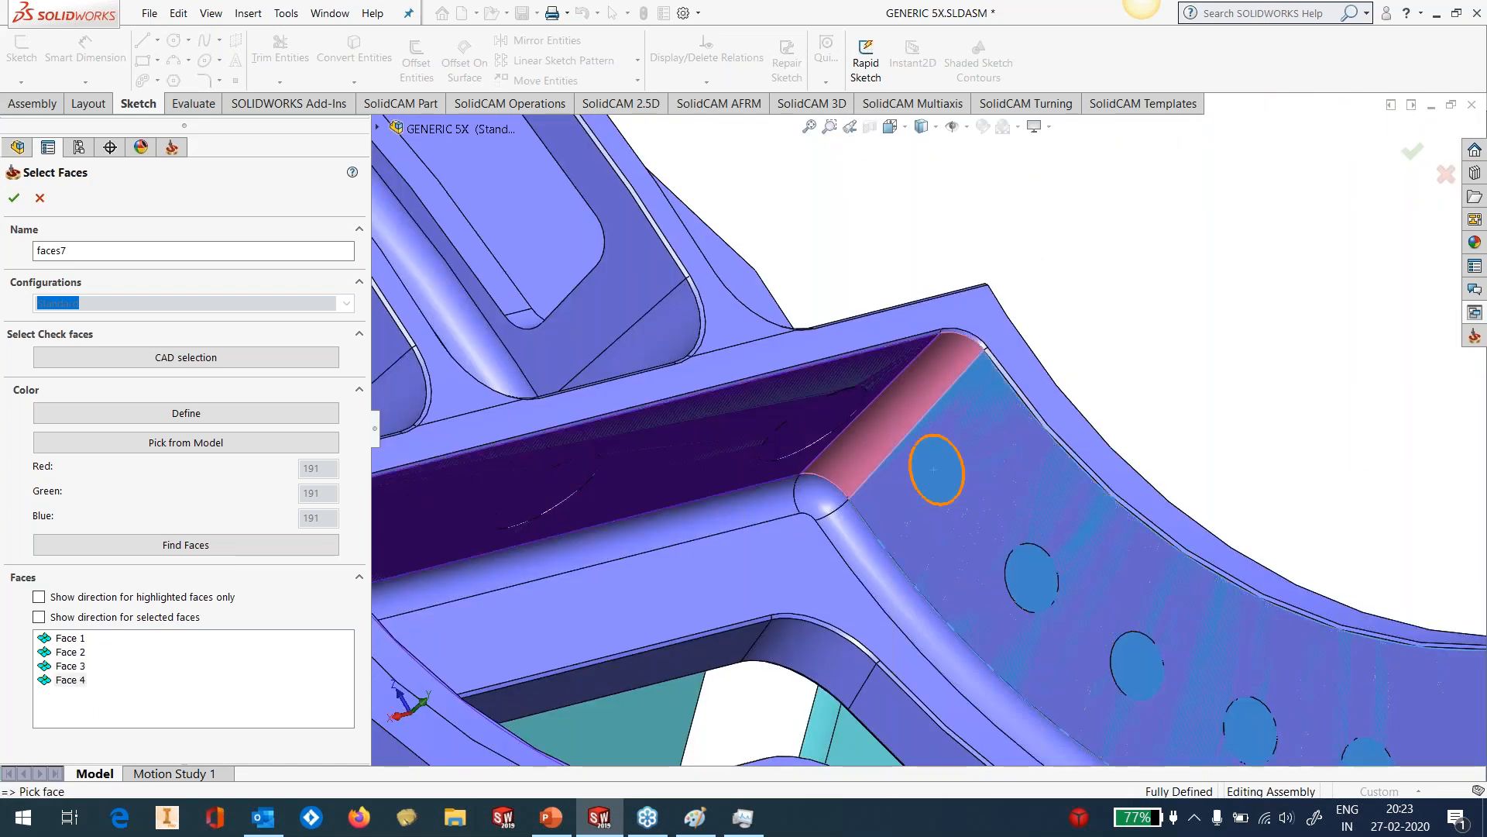
{"action": "scroll", "coordinate": [963, 536], "scroll_direction": "up", "scroll_amount": 6}
{"action": "middle_click_drag", "start_coordinate": [963, 536], "coordinate": [932, 576]}
{"action": "left_click", "coordinate": [17, 199]}
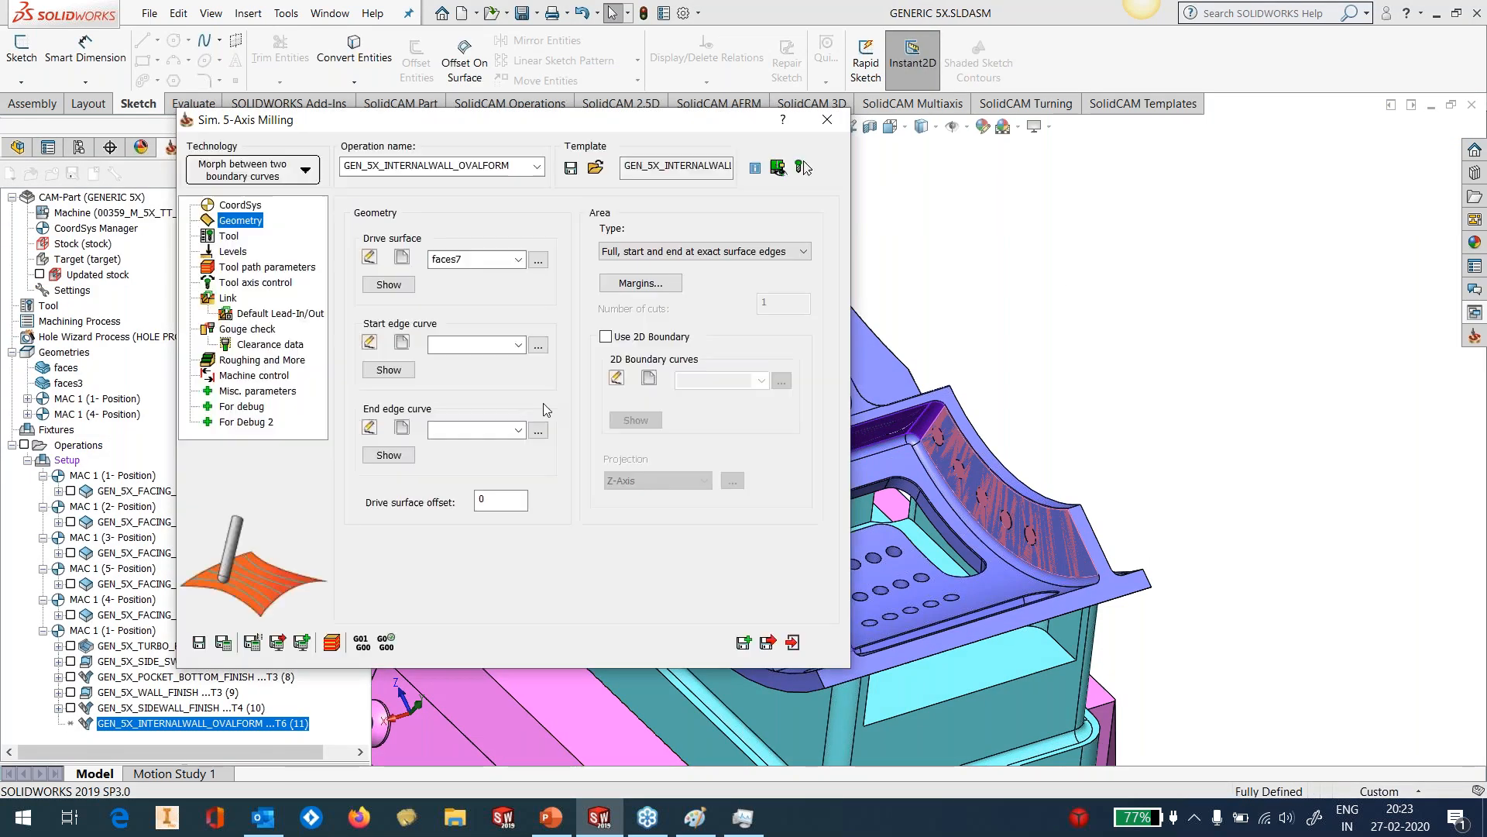
Start a new start edge curve along the upper edge of one pocket side wall, with Tangent propagation and Constant Z off.
{"action": "left_click", "coordinate": [403, 343]}
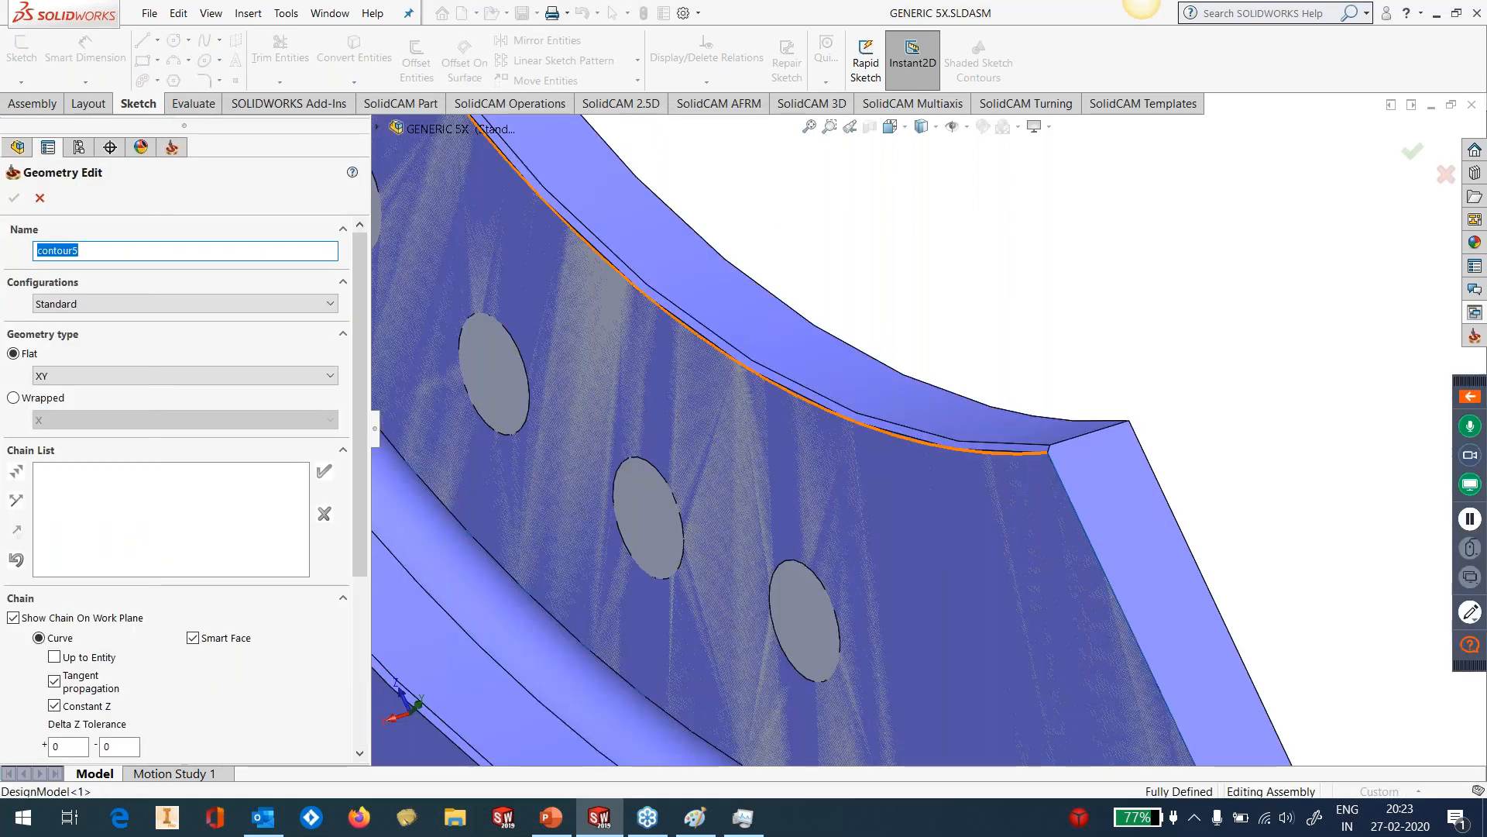
{"action": "left_click", "coordinate": [1020, 467]}
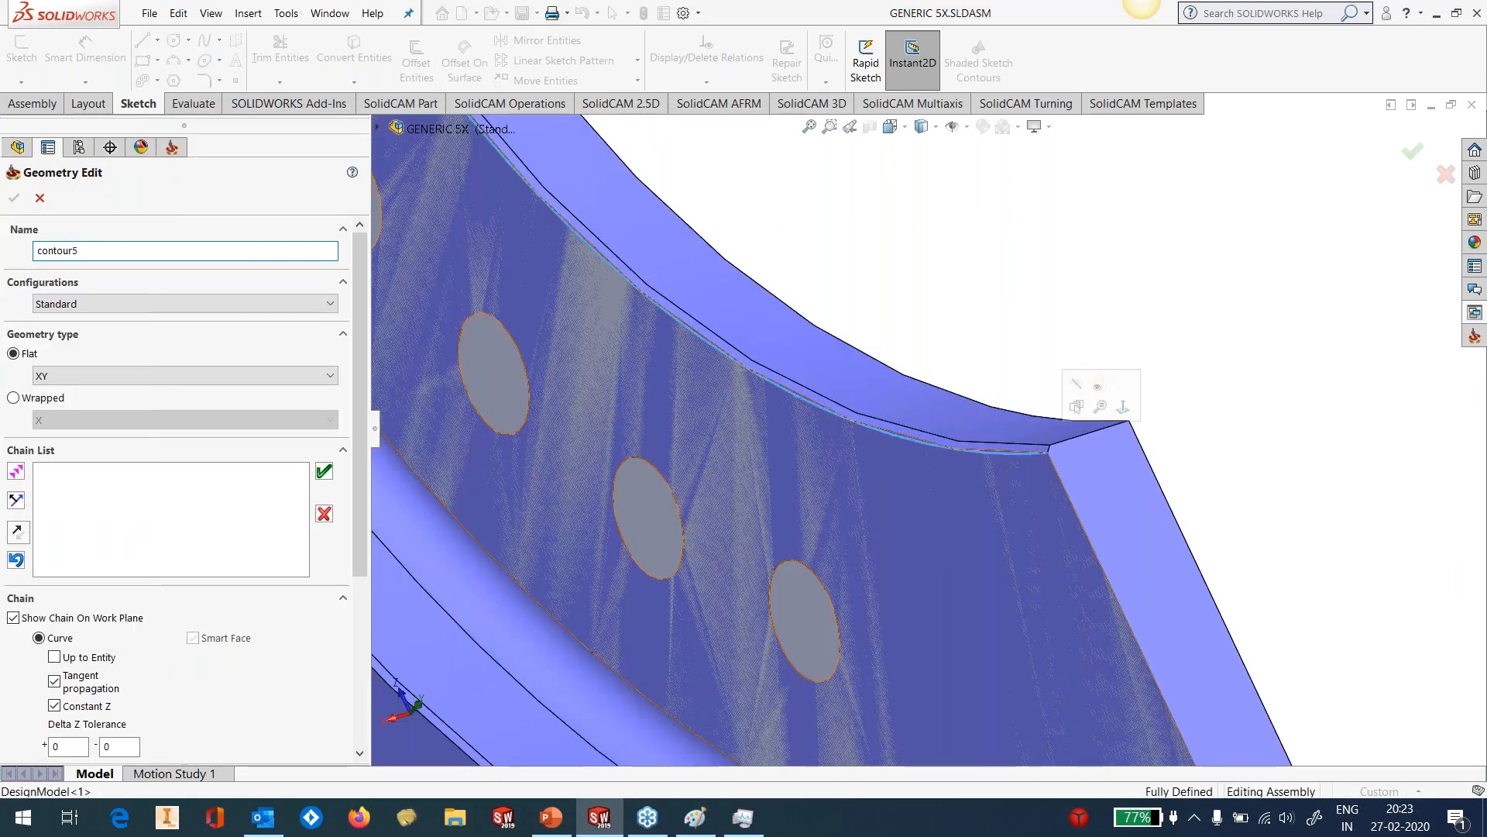
{"action": "left_click", "coordinate": [1019, 453]}
{"action": "left_click", "coordinate": [568, 301]}
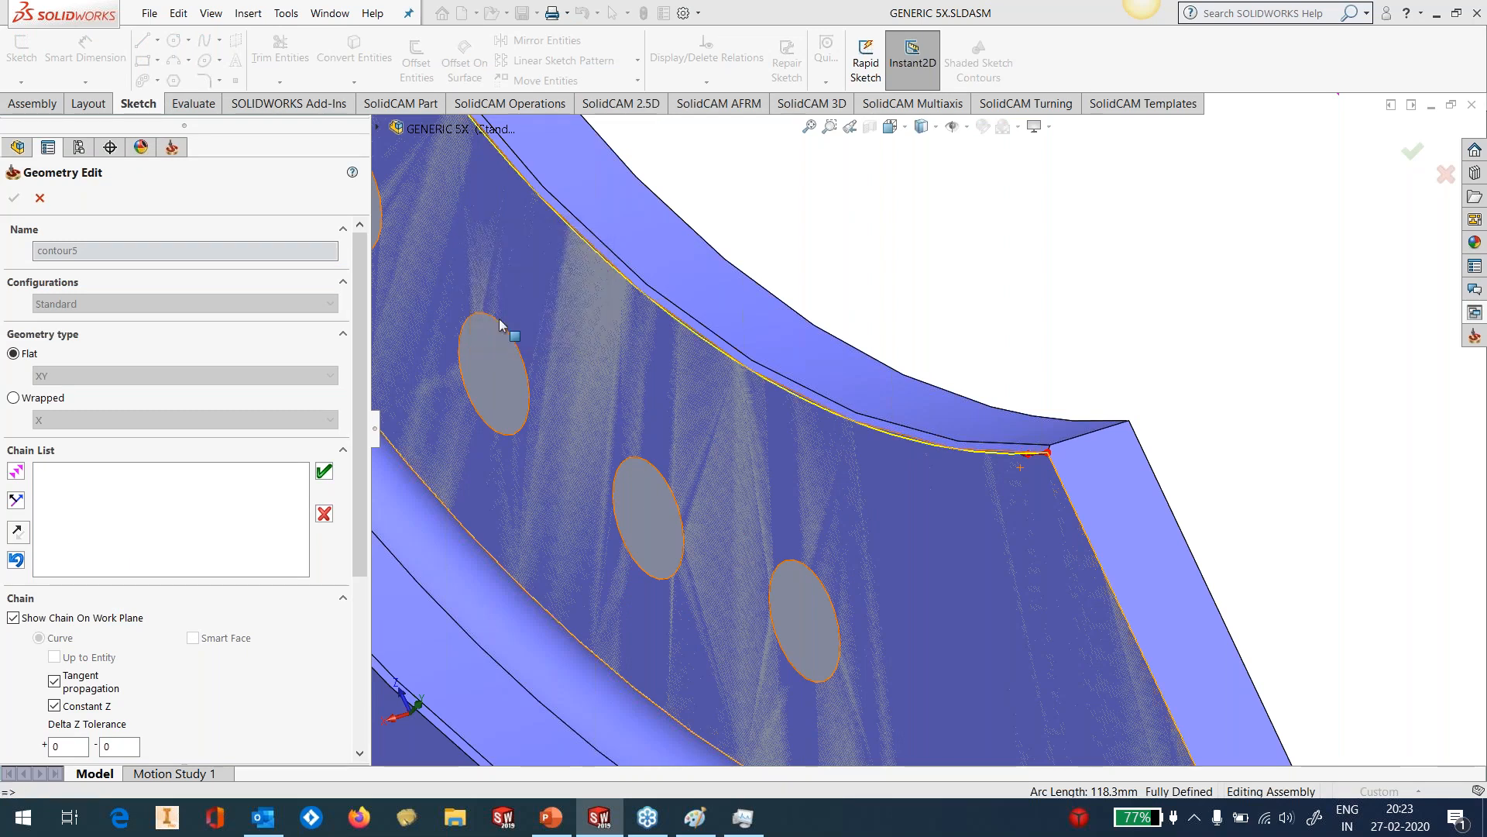
{"action": "left_click", "coordinate": [22, 562]}
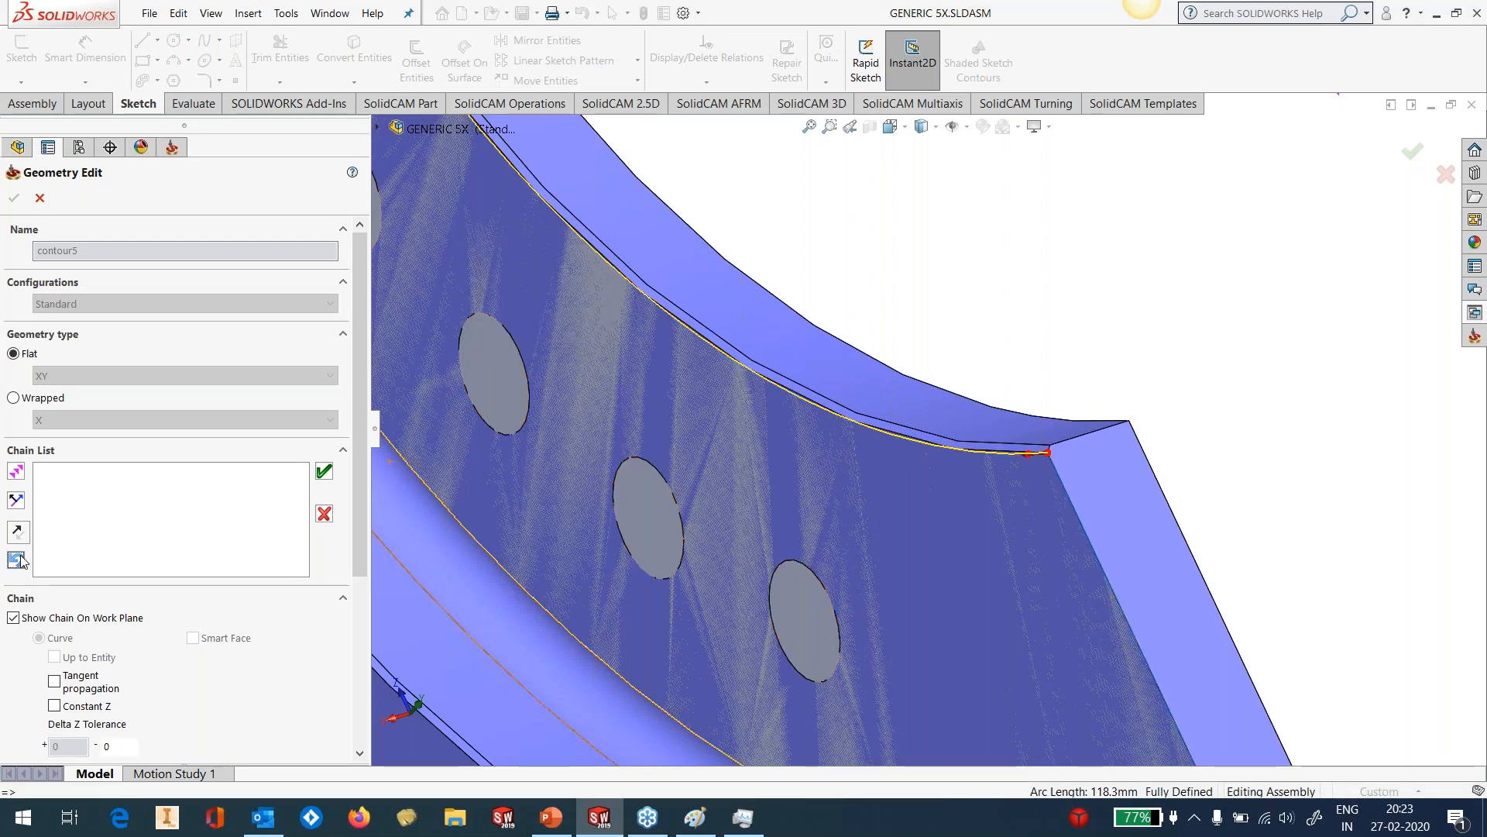
Extend the start edge chain around the first corner fillet and along the back wall's upper edge.
{"action": "scroll", "coordinate": [692, 494], "scroll_direction": "up", "scroll_amount": 6}
{"action": "scroll", "coordinate": [706, 468], "scroll_direction": "down", "scroll_amount": 2}
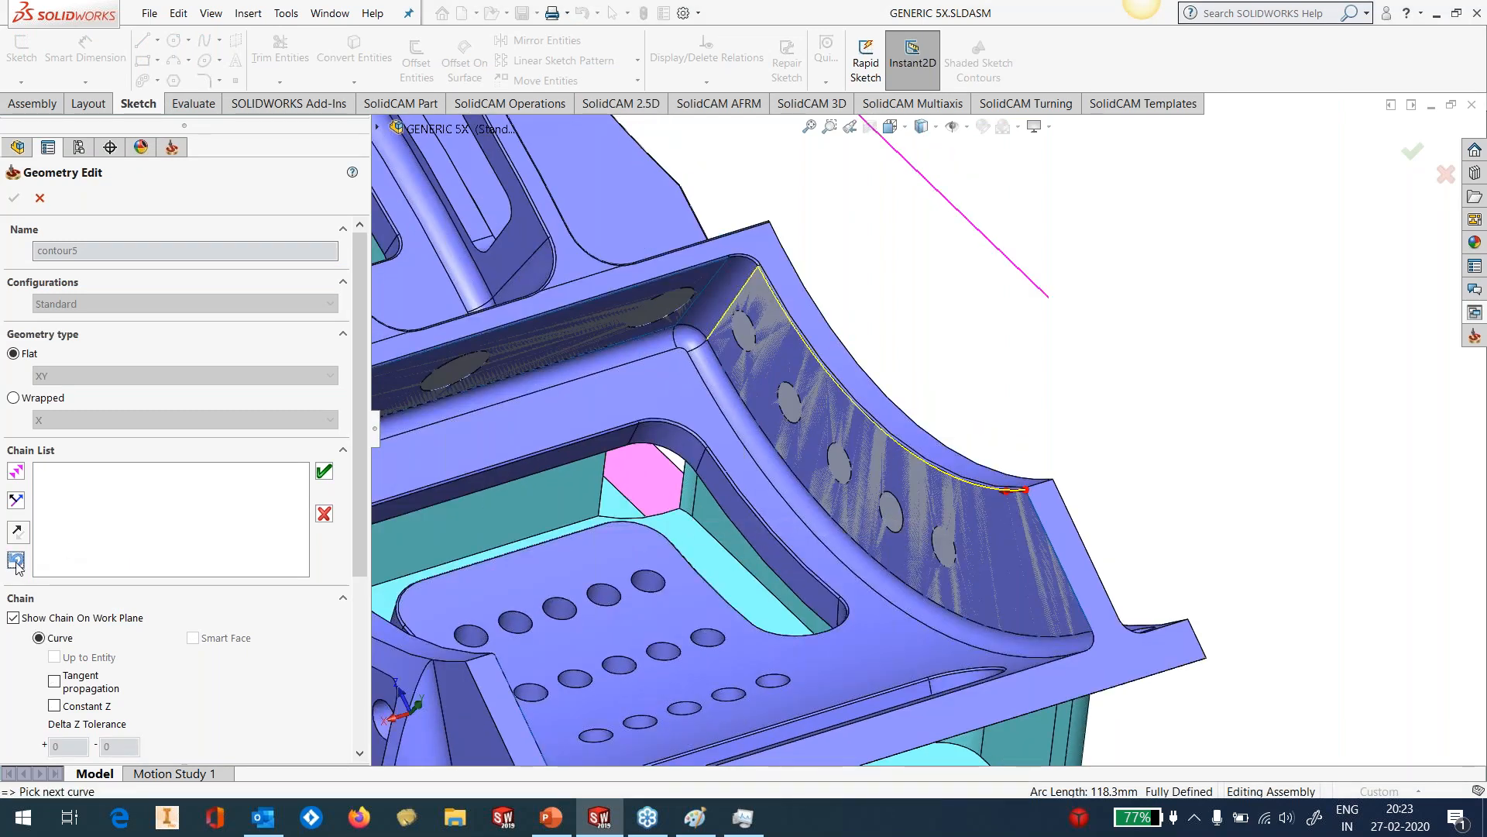
{"action": "scroll", "coordinate": [749, 285], "scroll_direction": "down", "scroll_amount": 4}
{"action": "scroll", "coordinate": [891, 290], "scroll_direction": "down", "scroll_amount": 2}
{"action": "left_click", "coordinate": [955, 292]}
{"action": "left_click", "coordinate": [848, 306]}
{"action": "scroll", "coordinate": [847, 306], "scroll_direction": "up", "scroll_amount": 2}
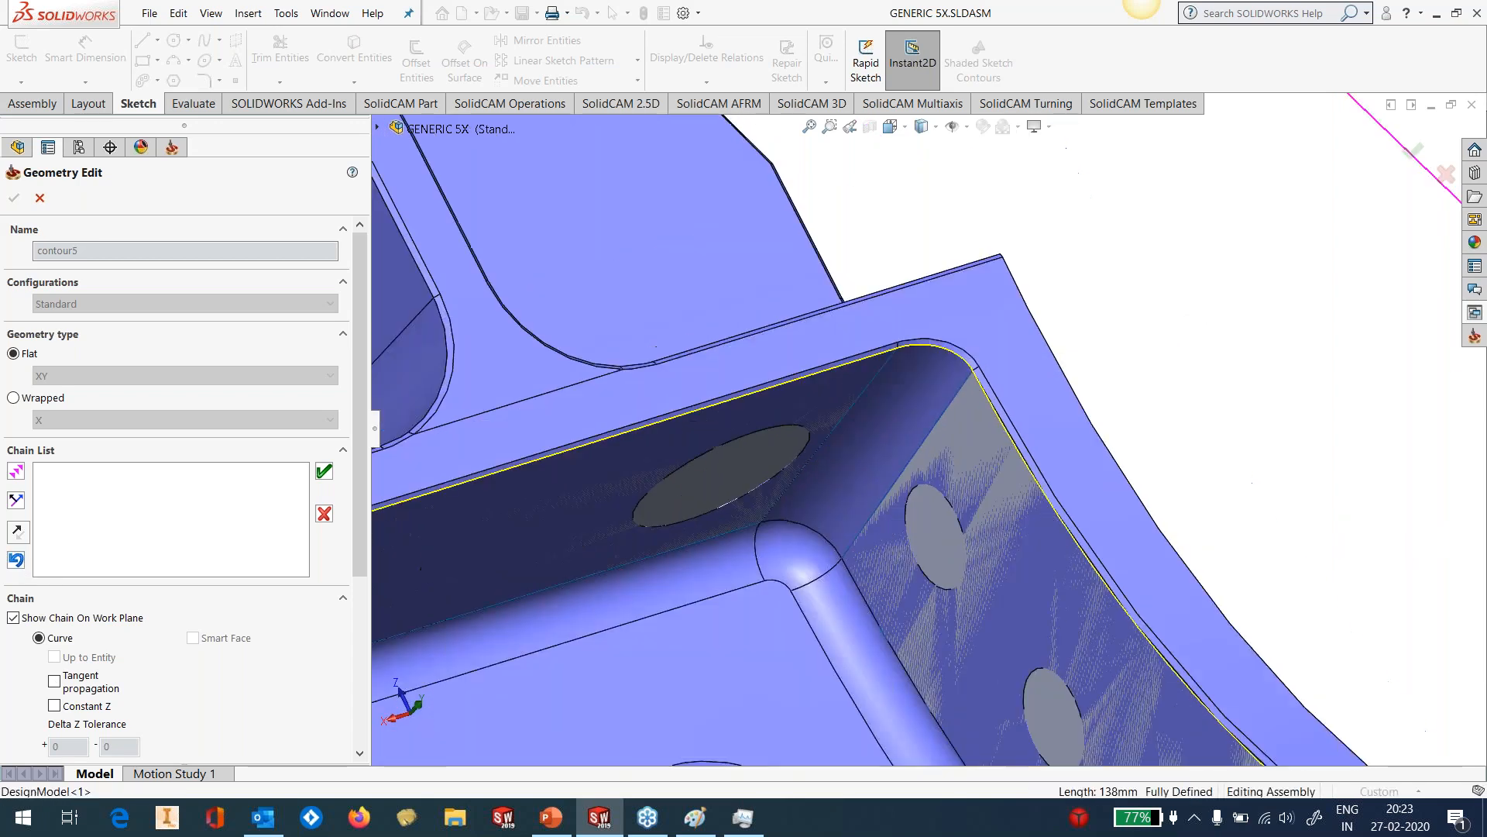
Complete the start edge chain through the second corner fillet and the opposite side wall's upper edge, and accept the geometry.
{"action": "scroll", "coordinate": [785, 437], "scroll_direction": "up", "scroll_amount": 2}
{"action": "scroll", "coordinate": [785, 437], "scroll_direction": "up", "scroll_amount": 3}
{"action": "middle_click_drag", "start_coordinate": [785, 437], "coordinate": [607, 525]}
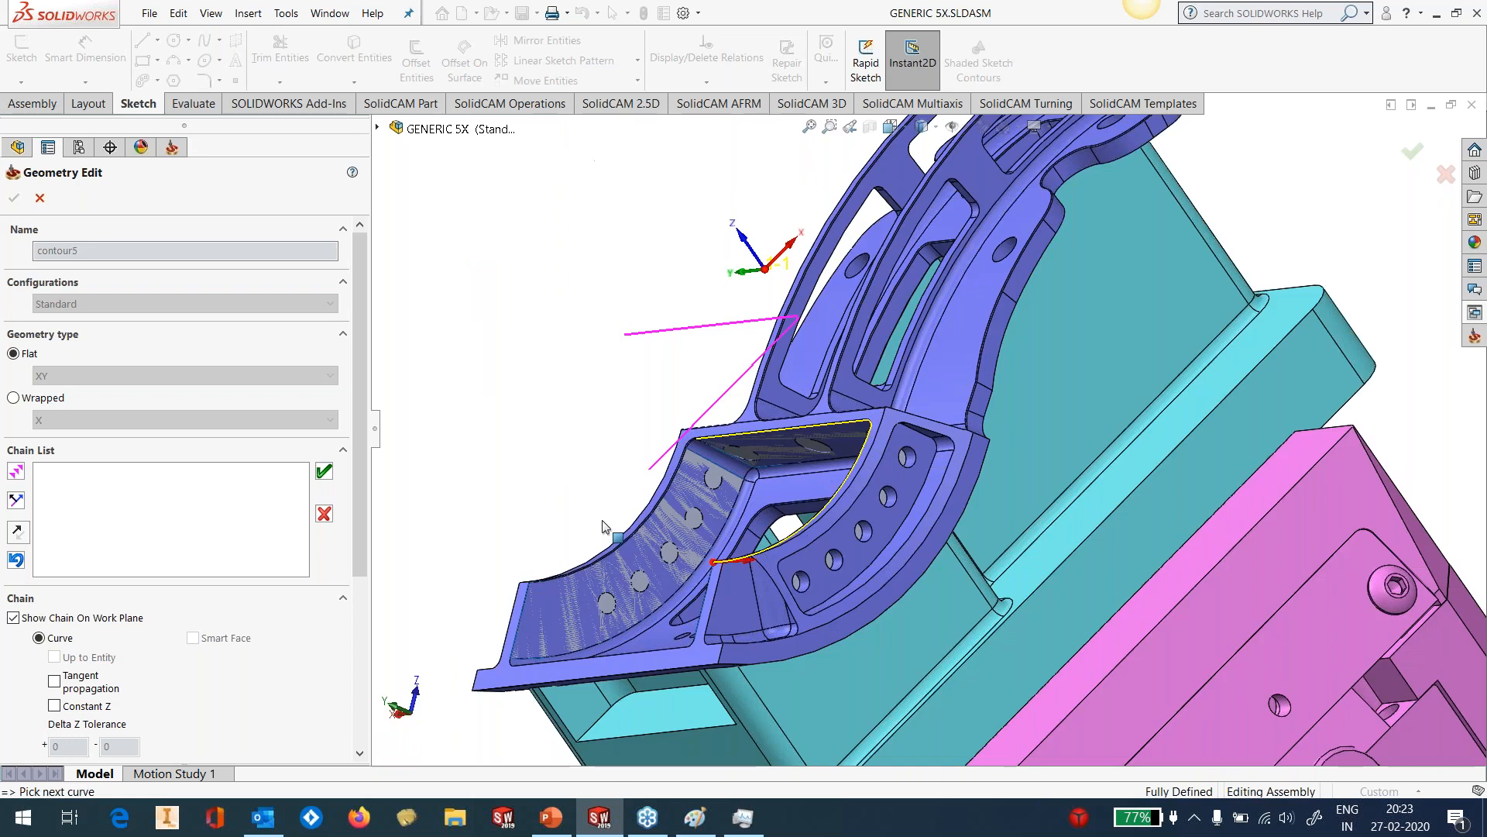
{"action": "scroll", "coordinate": [666, 438], "scroll_direction": "down", "scroll_amount": 5}
{"action": "left_click", "coordinate": [860, 405]}
{"action": "left_click", "coordinate": [837, 457]}
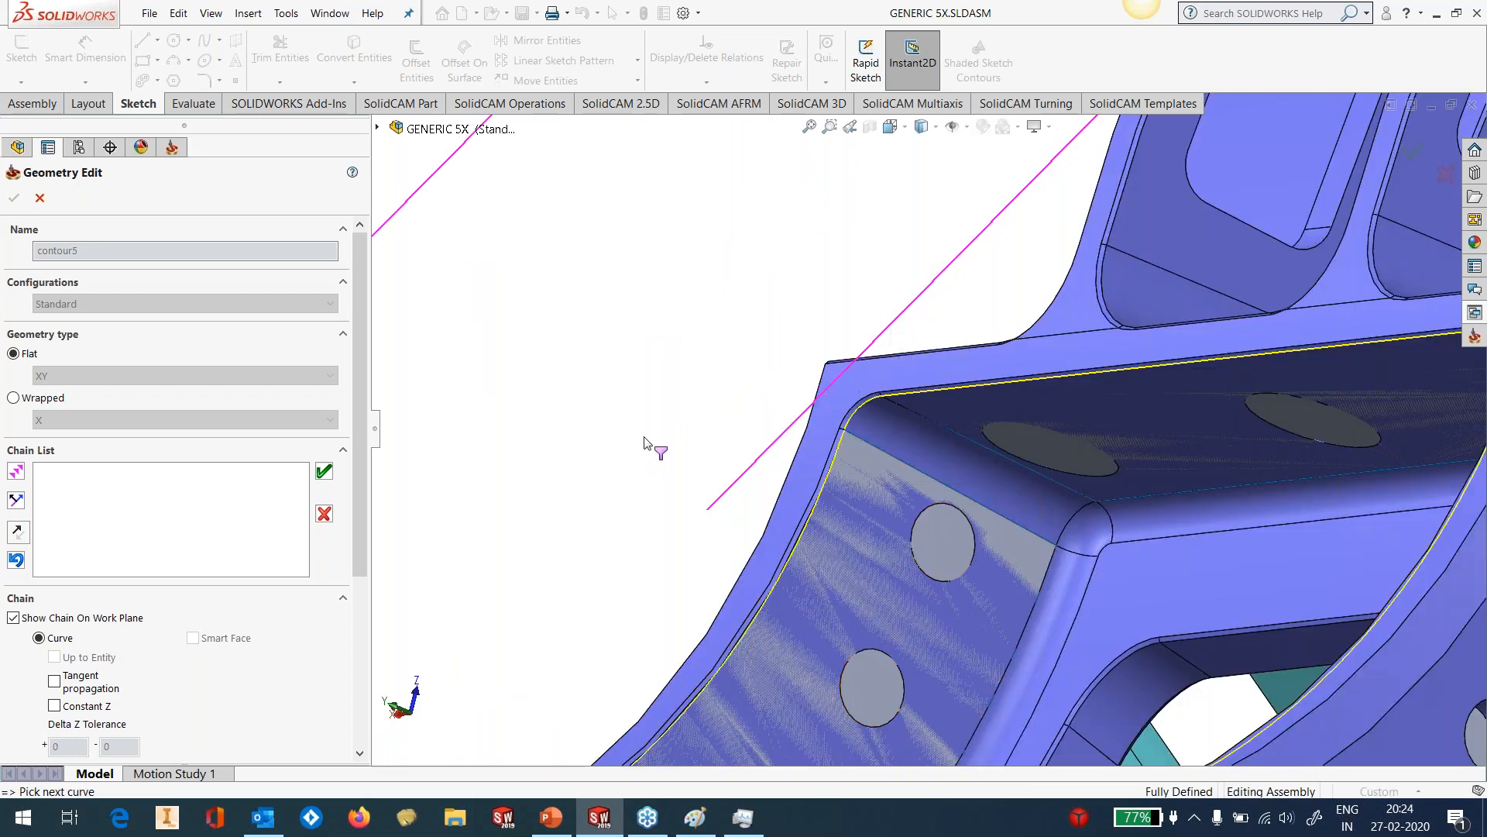
{"action": "scroll", "coordinate": [654, 438], "scroll_direction": "up", "scroll_amount": 3}
{"action": "scroll", "coordinate": [646, 440], "scroll_direction": "up", "scroll_amount": 3}
{"action": "middle_click_drag", "start_coordinate": [798, 513], "coordinate": [983, 476]}
{"action": "left_click", "coordinate": [329, 473]}
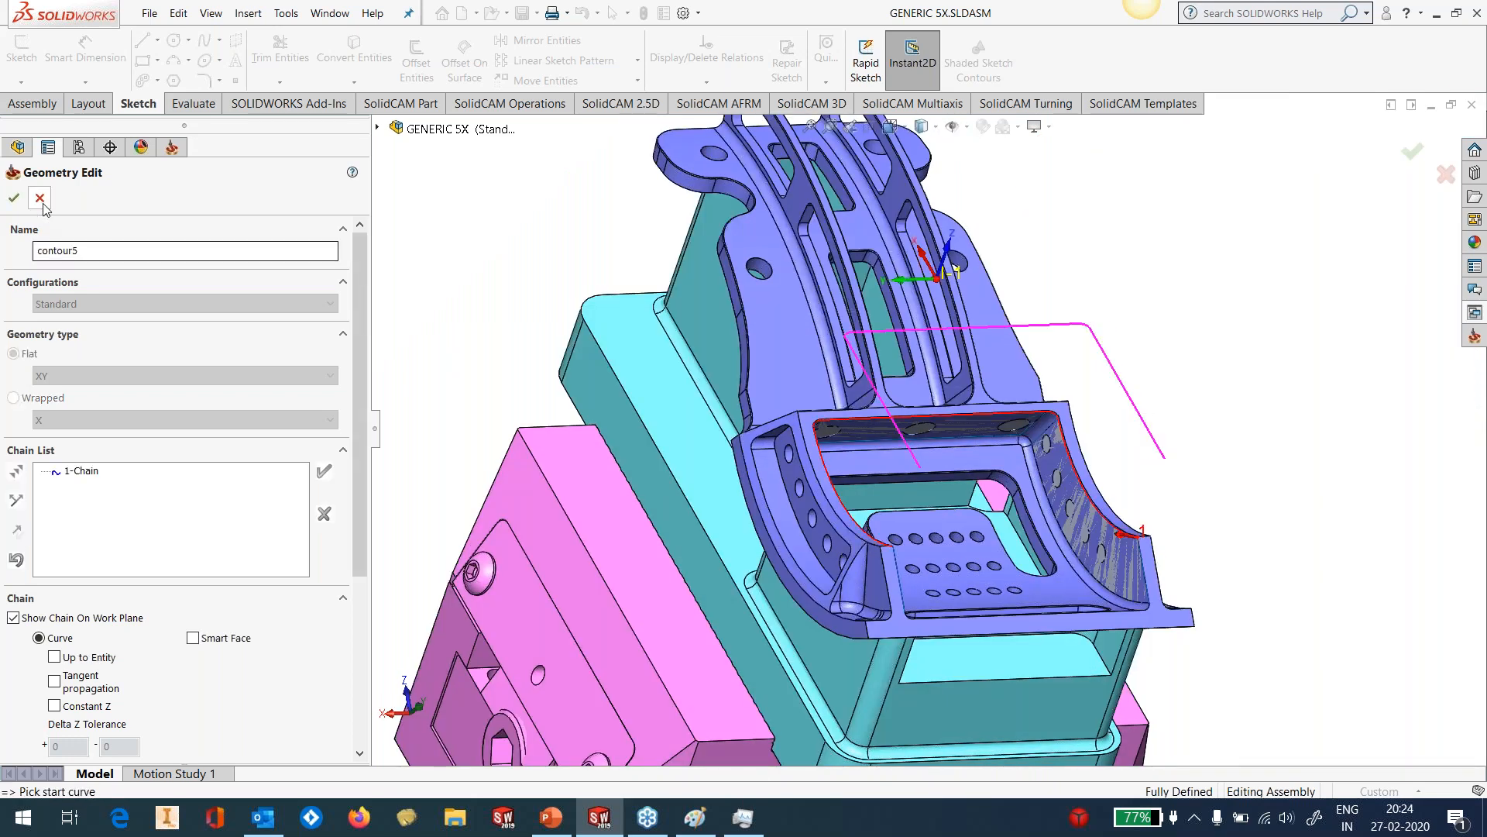
{"action": "left_click", "coordinate": [14, 198]}
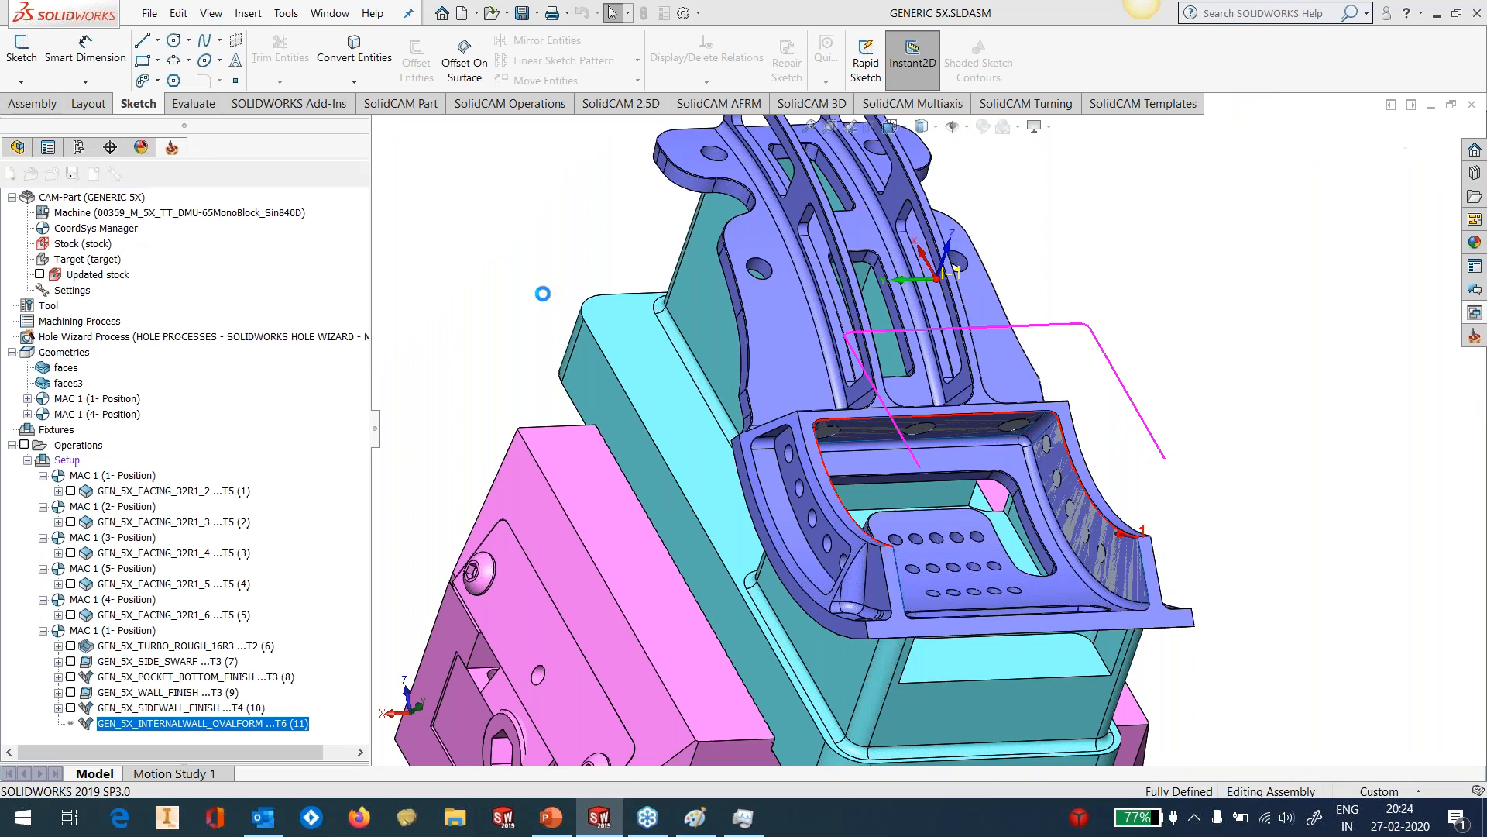
Start a new end edge curve along the lower edge of the first side wall, with Tangent propagation and Constant Z off.
{"action": "left_click", "coordinate": [403, 429]}
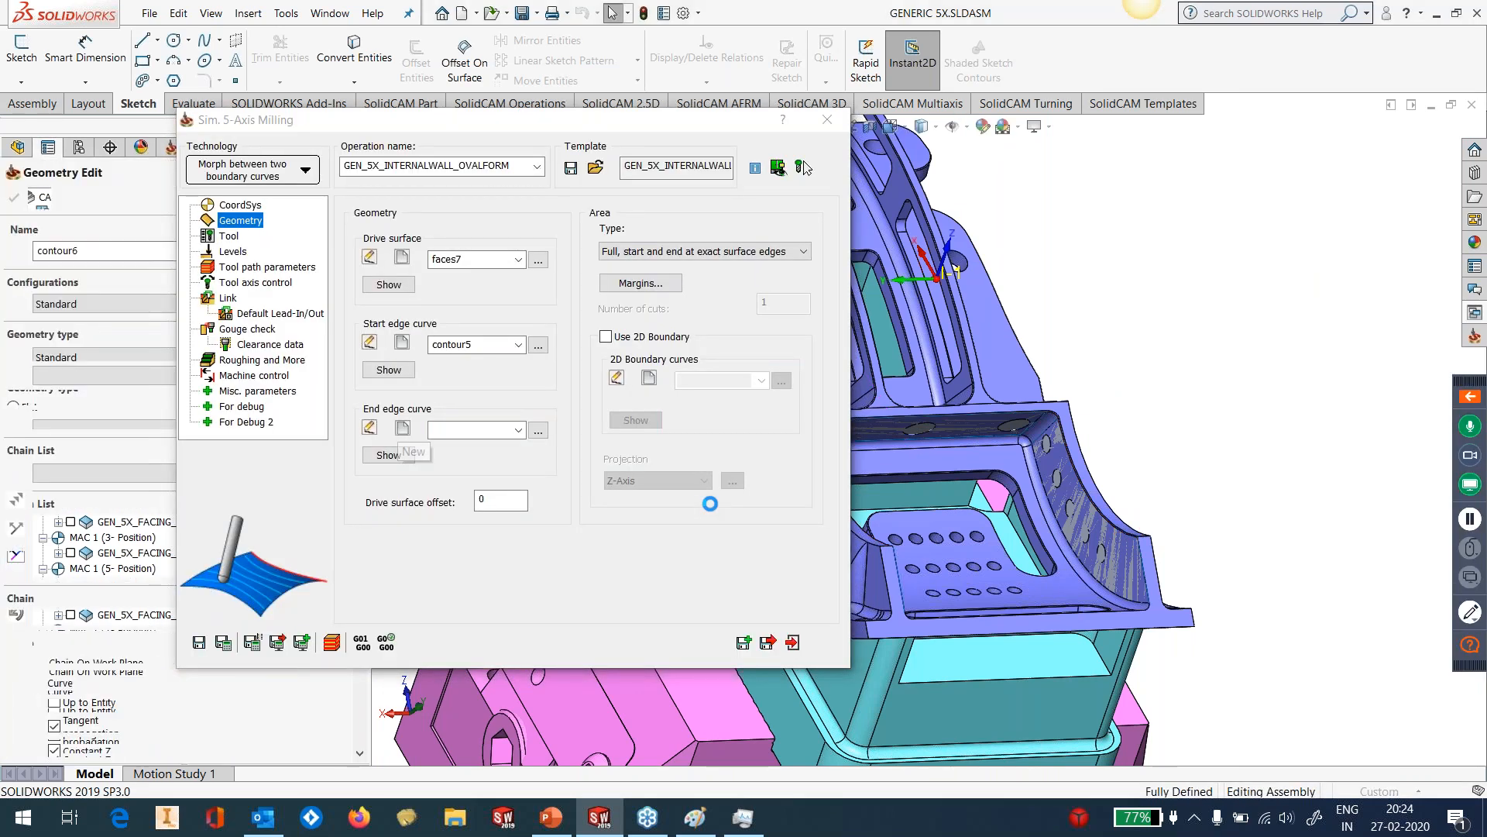
{"action": "middle_click_drag", "start_coordinate": [1069, 620], "coordinate": [1146, 581]}
{"action": "scroll", "coordinate": [1146, 565], "scroll_direction": "up", "scroll_amount": 2}
{"action": "scroll", "coordinate": [1147, 559], "scroll_direction": "down", "scroll_amount": 5}
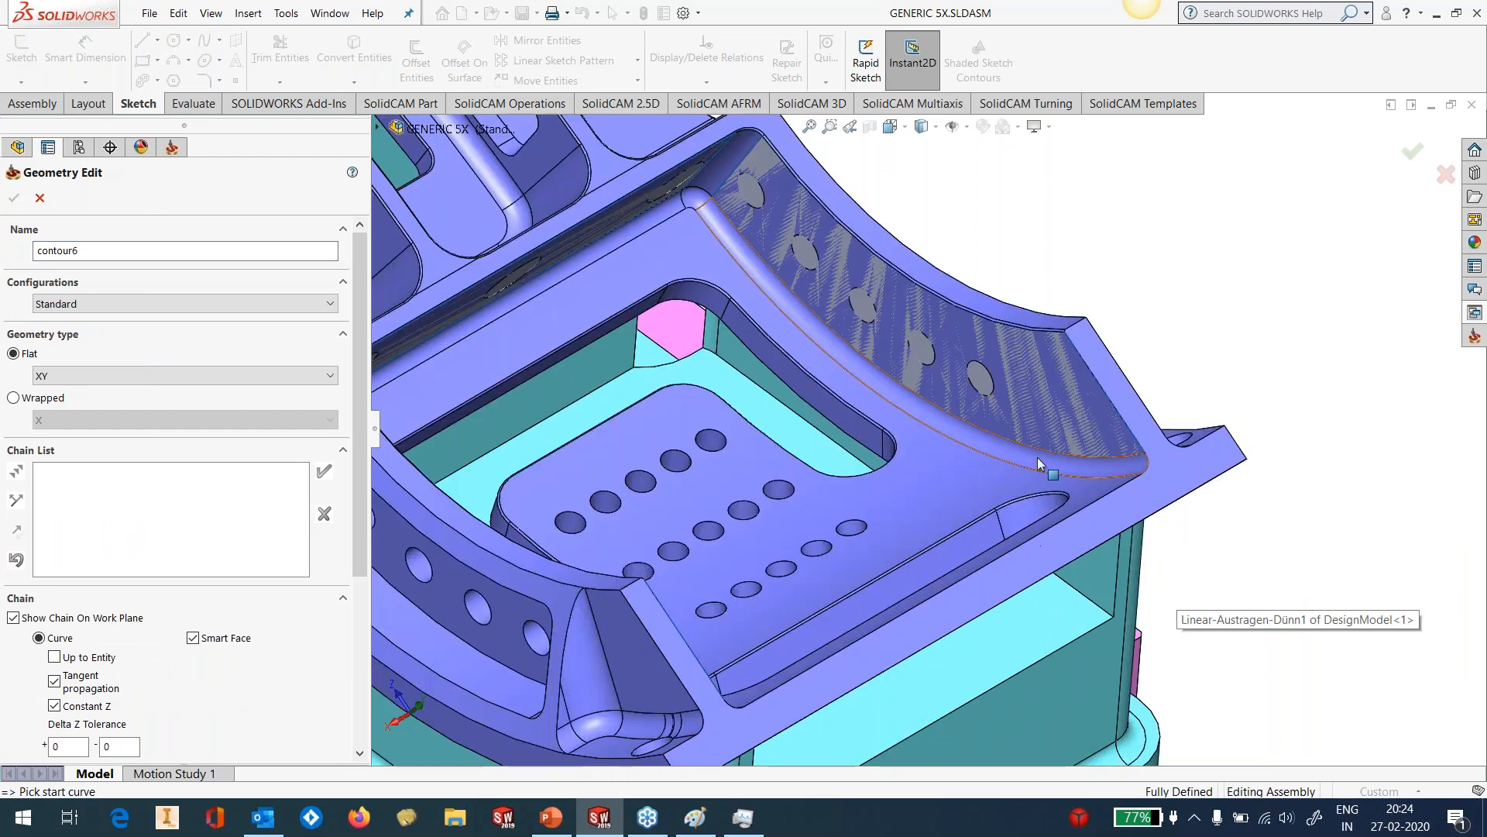
{"action": "left_click", "coordinate": [1052, 456]}
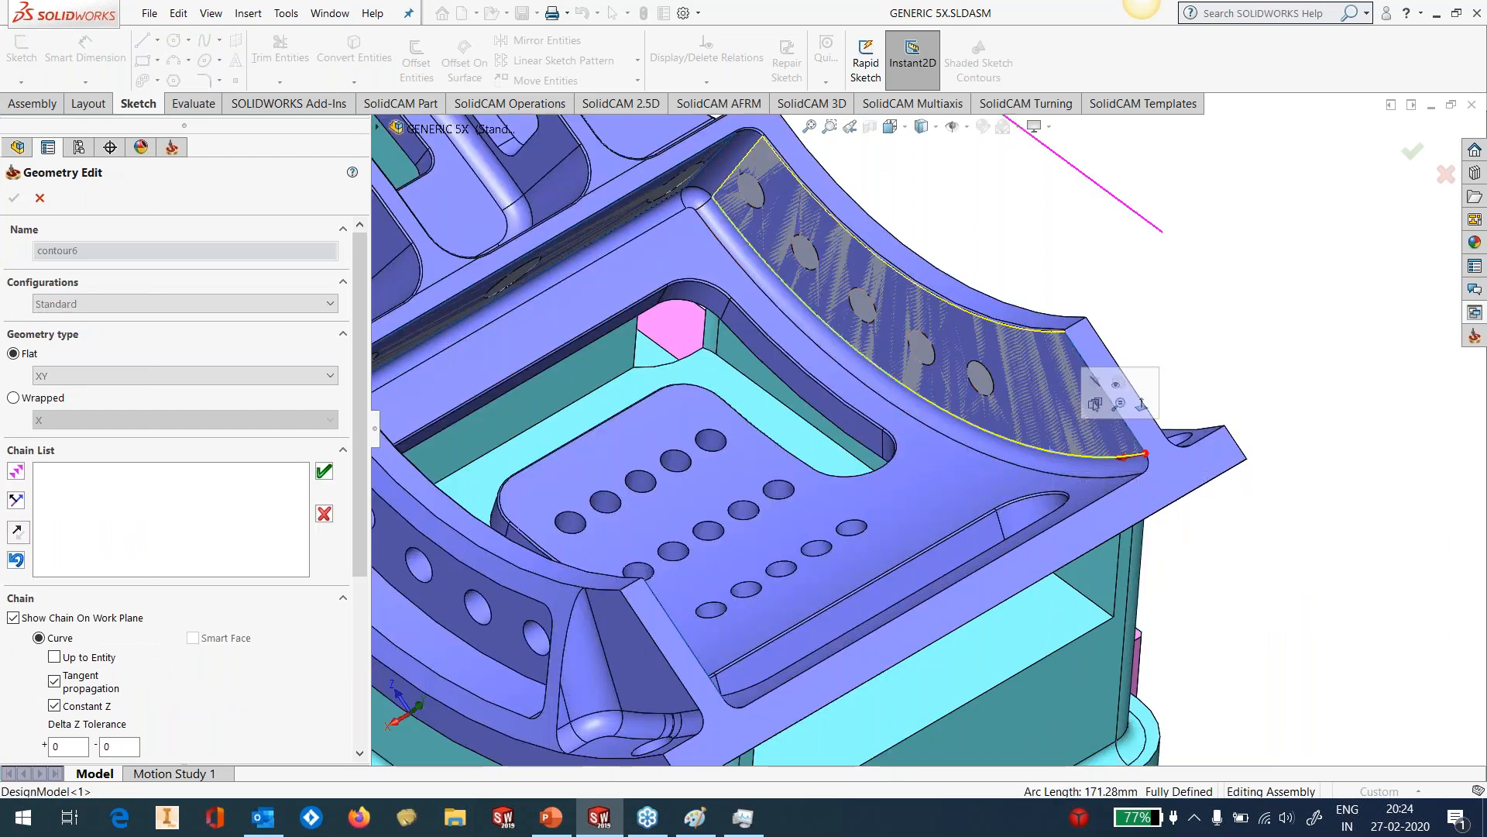
{"action": "left_click", "coordinate": [566, 301]}
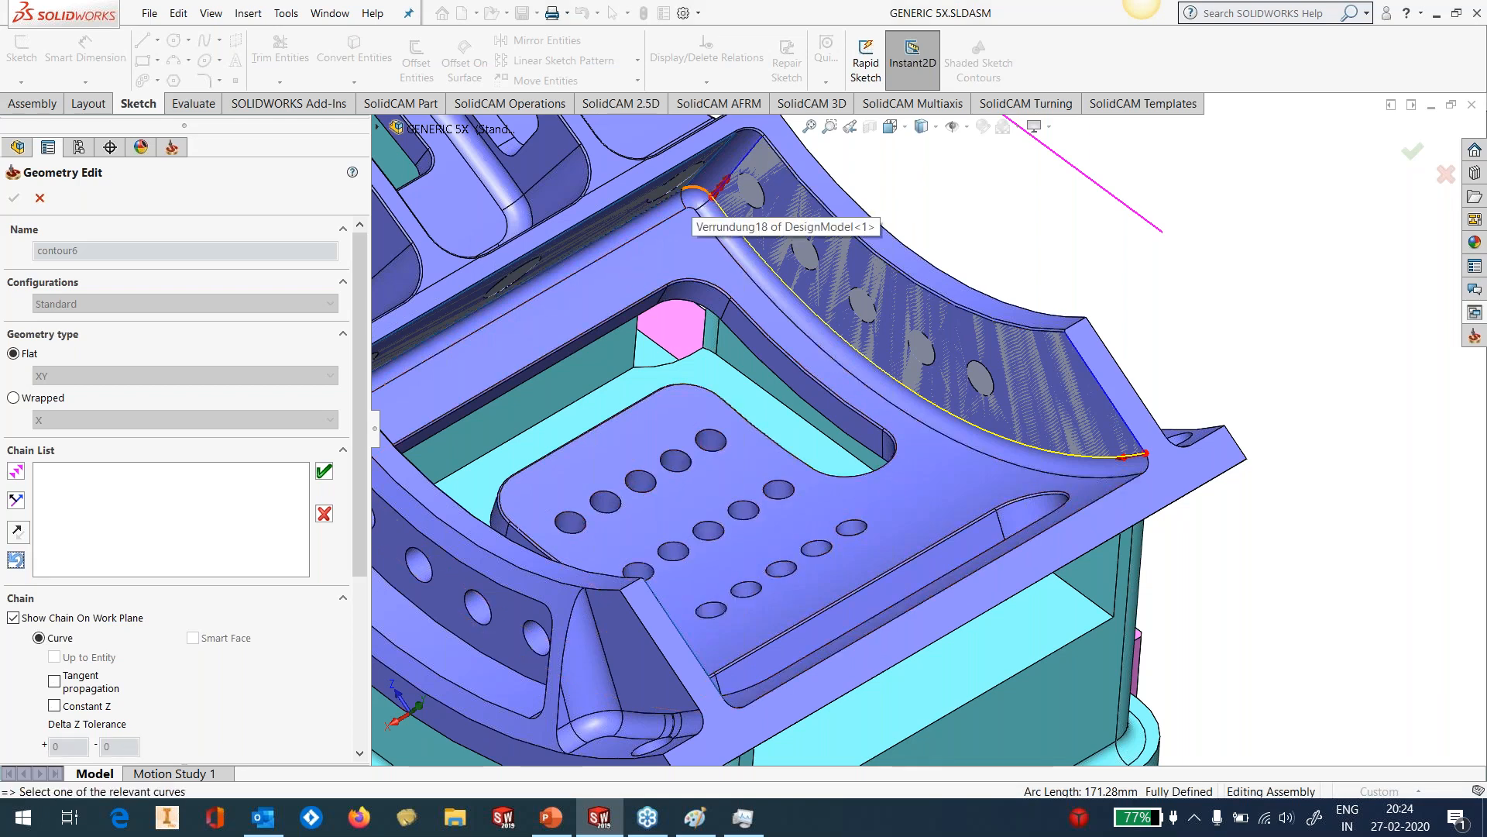
Extend the end edge chain around the lower corner fillet and along the back wall's lower edge.
{"action": "left_click", "coordinate": [696, 188]}
{"action": "middle_click_drag", "start_coordinate": [696, 190], "coordinate": [603, 234]}
{"action": "scroll", "coordinate": [604, 232], "scroll_direction": "down", "scroll_amount": 3}
{"action": "left_click", "coordinate": [725, 291]}
{"action": "scroll", "coordinate": [900, 480], "scroll_direction": "up", "scroll_amount": 6}
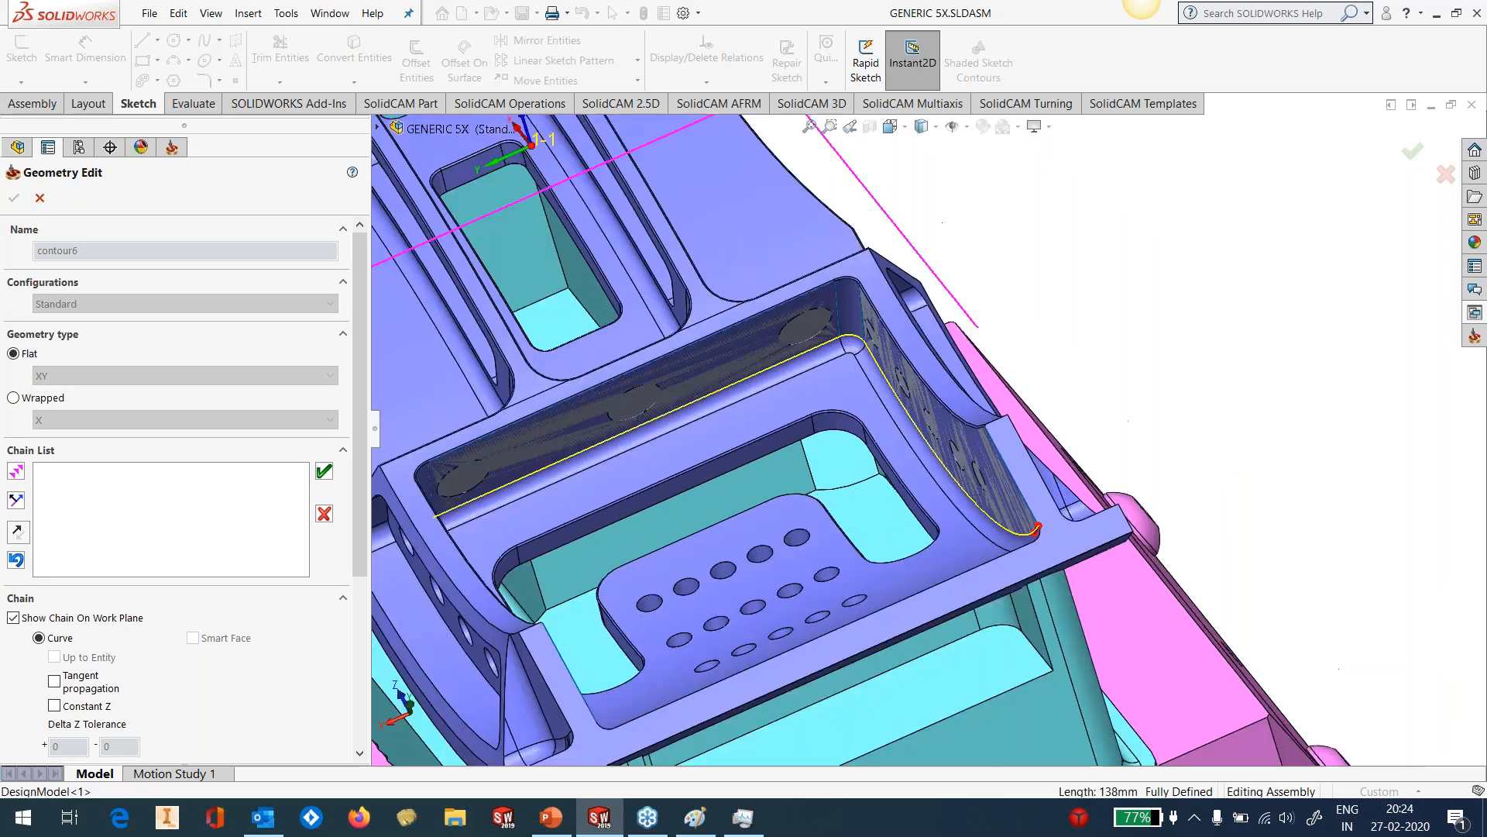
Complete the end edge chain through the second lower corner and the opposite side wall's lower edge, and accept the geometry.
{"action": "middle_click_drag", "start_coordinate": [899, 480], "coordinate": [813, 451]}
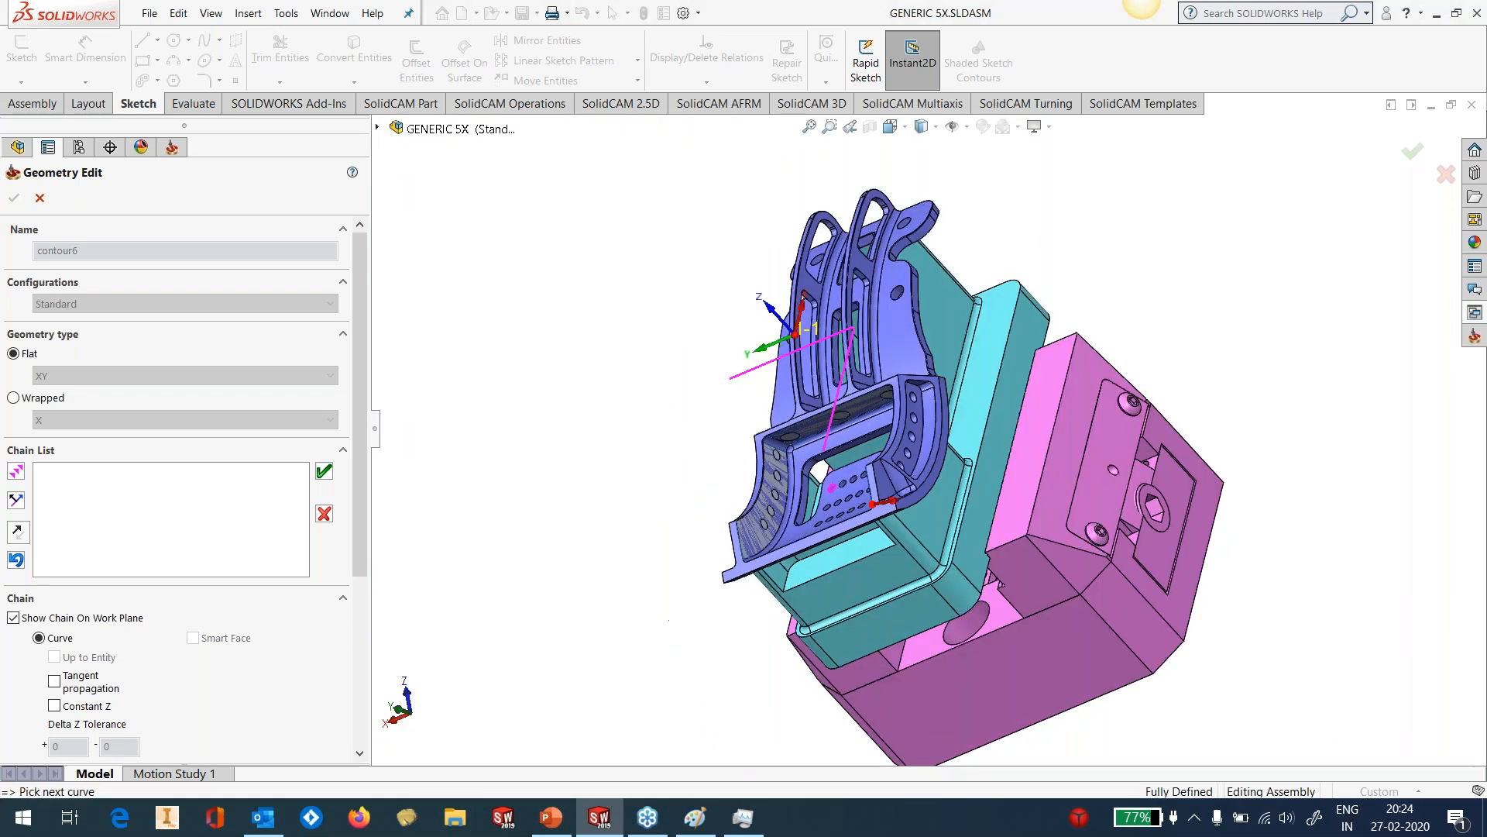
{"action": "scroll", "coordinate": [813, 451], "scroll_direction": "down", "scroll_amount": 8}
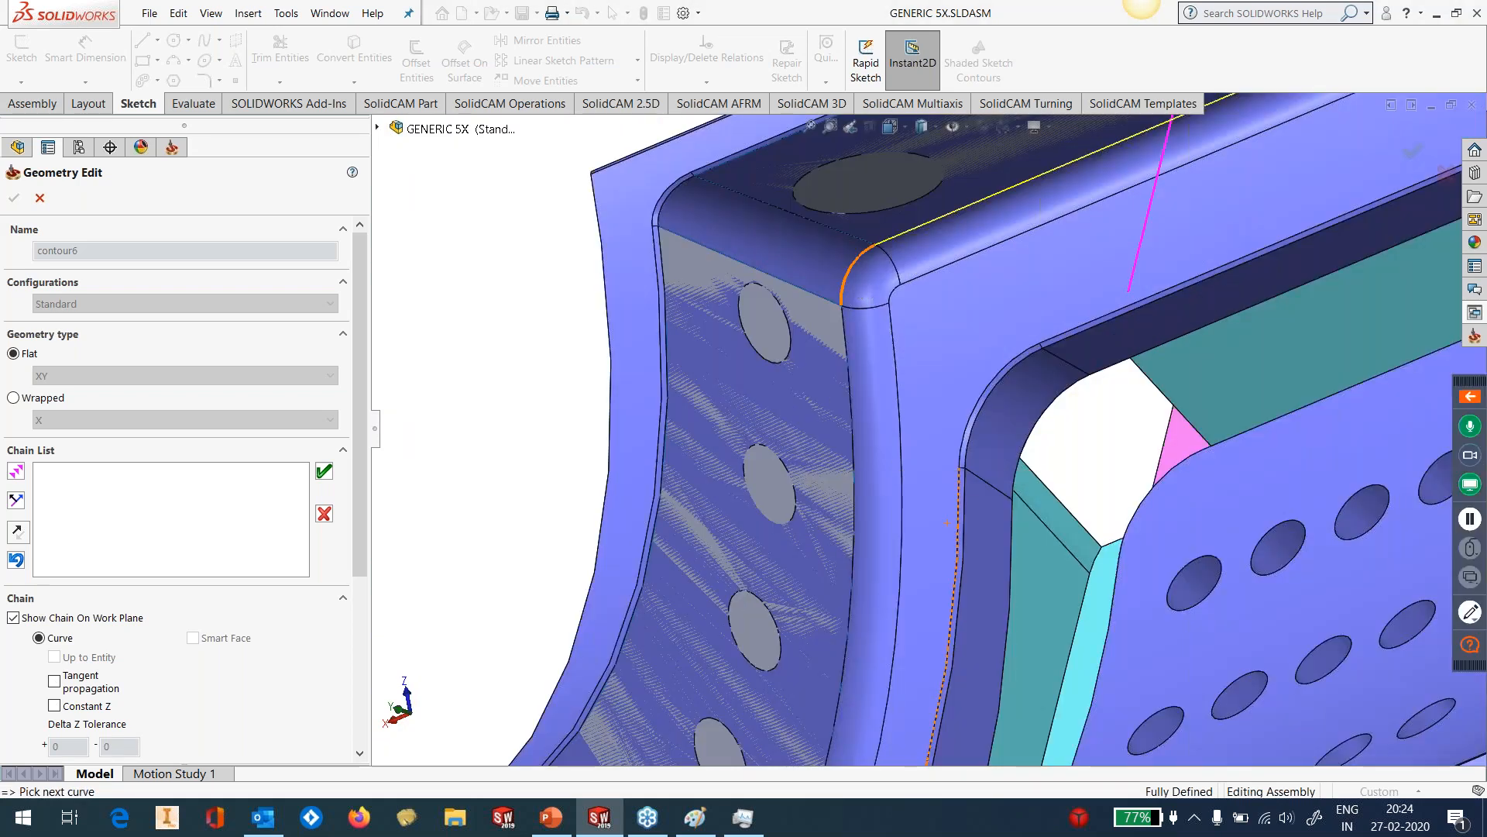
{"action": "left_click", "coordinate": [851, 267]}
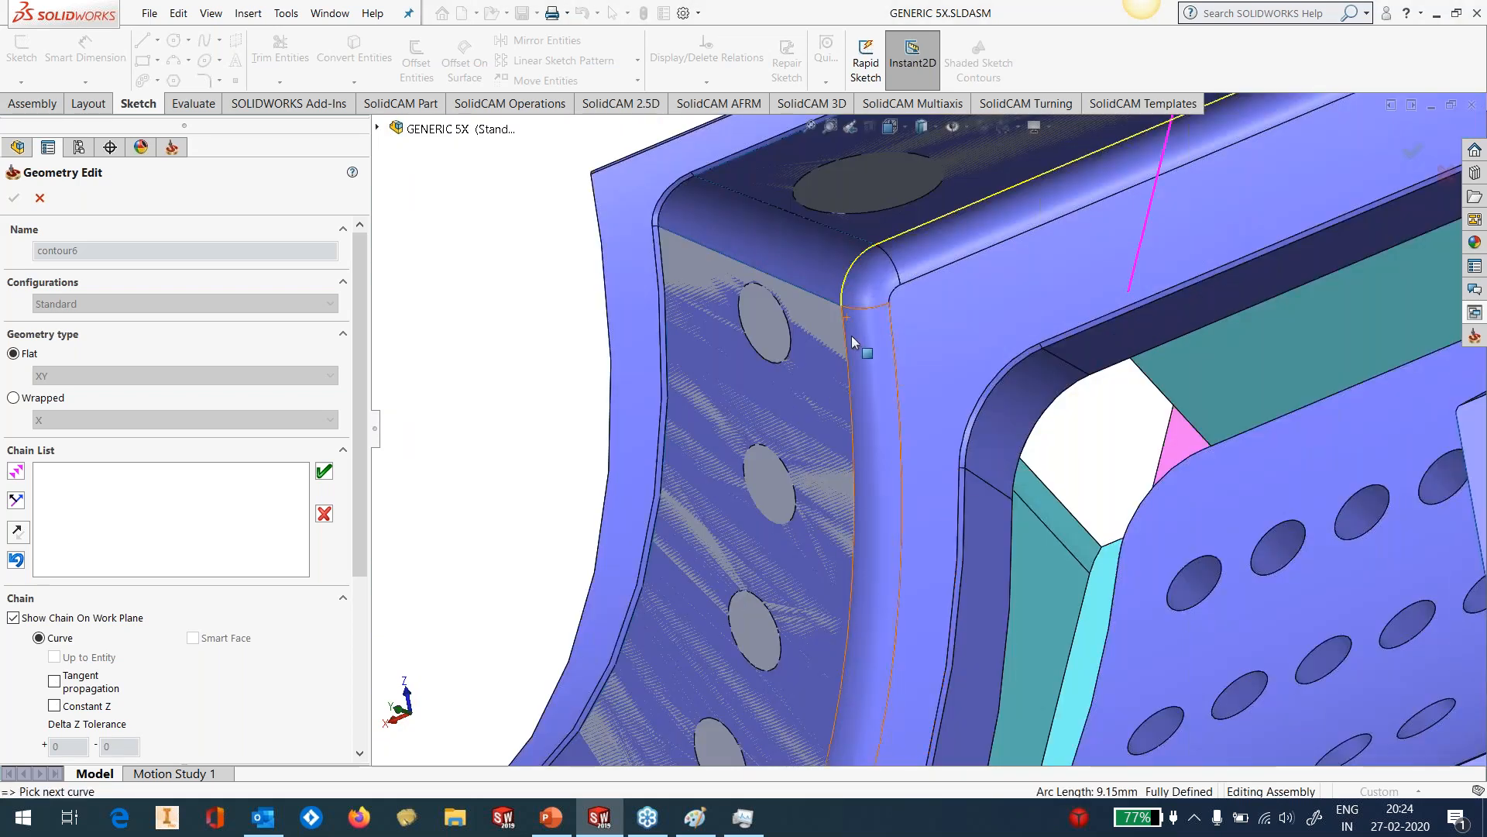
{"action": "left_click", "coordinate": [847, 352]}
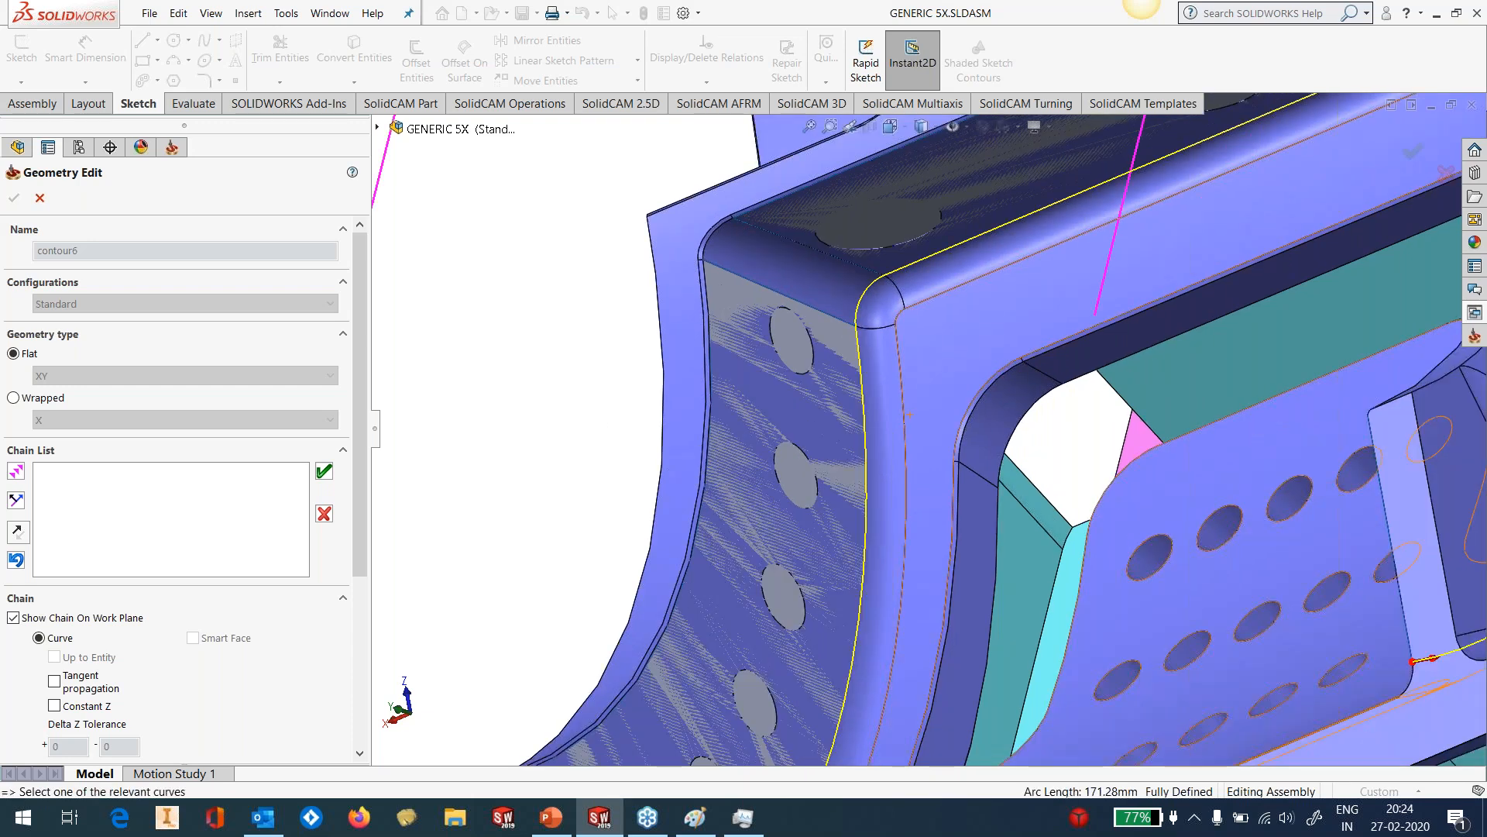
{"action": "left_click", "coordinate": [323, 471]}
{"action": "left_click", "coordinate": [14, 198]}
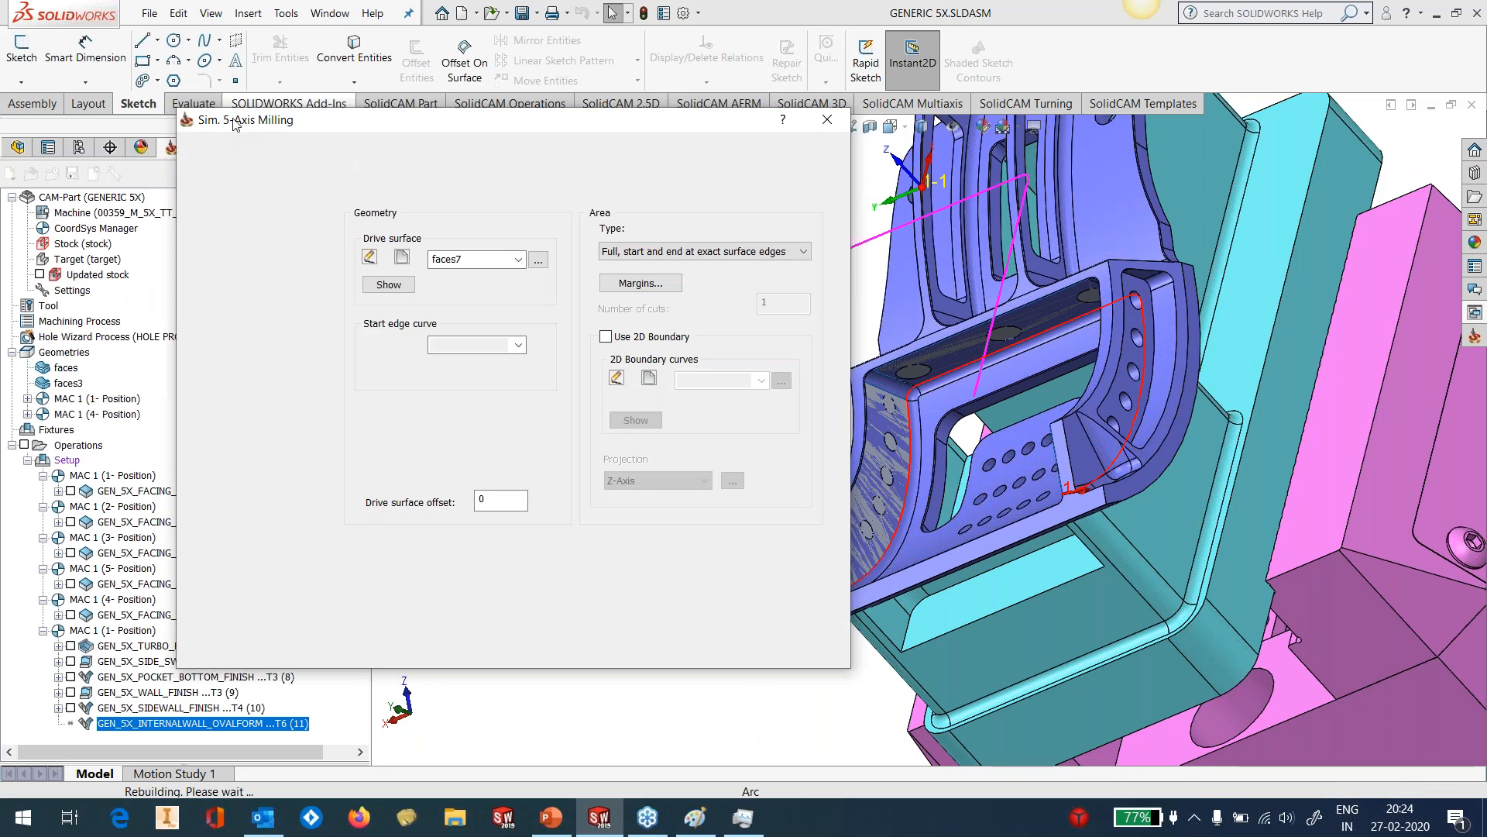
Examine the oval form tool's diameter, arbor diameter, corner radius and profile radius, and keep this tool for the operation.
{"action": "left_click", "coordinate": [229, 235]}
{"action": "left_click", "coordinate": [458, 496]}
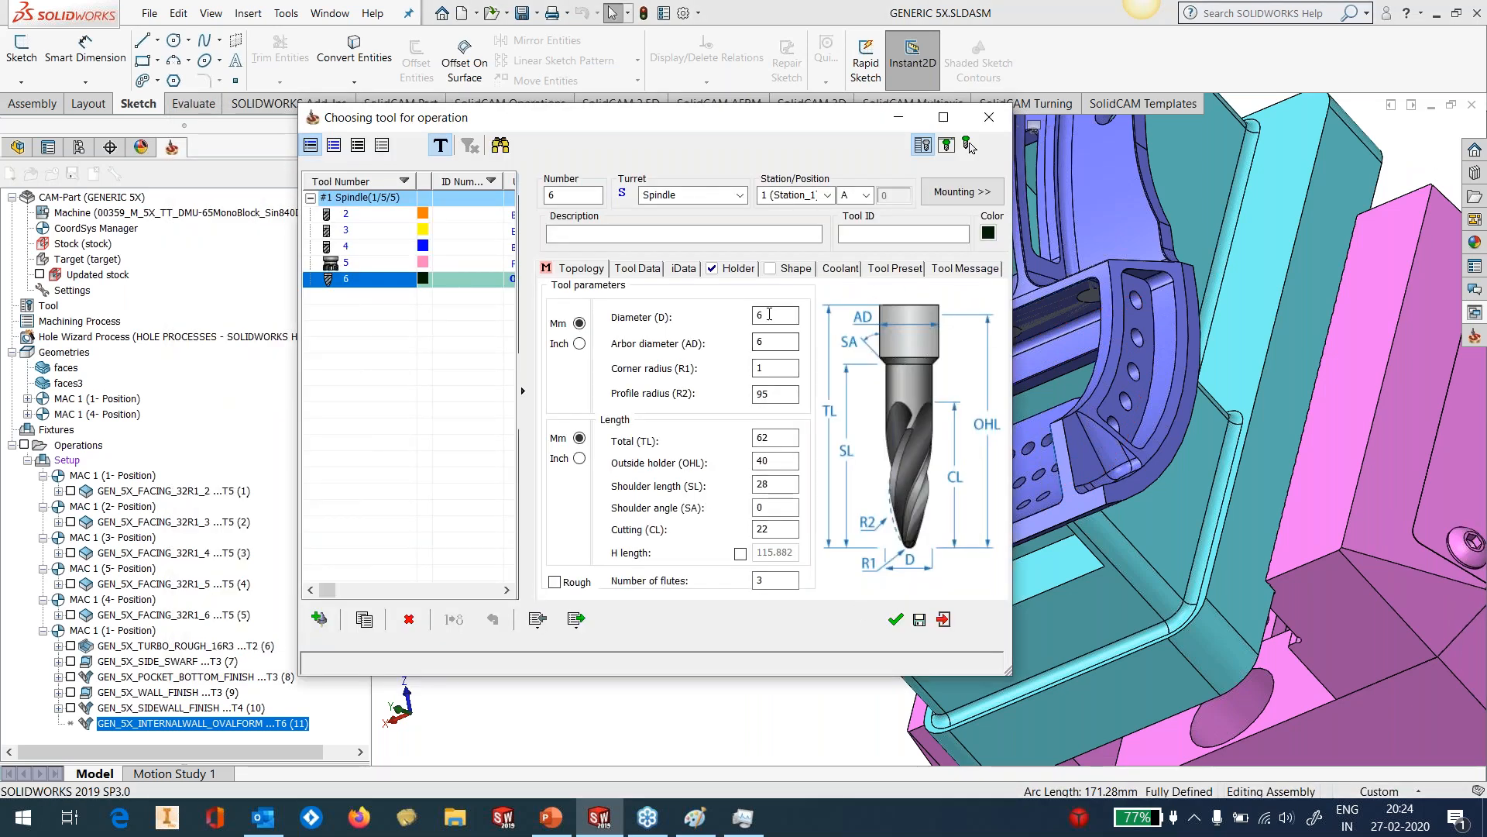
{"action": "left_click_drag", "start_coordinate": [773, 315], "coordinate": [759, 316]}
{"action": "key", "text": "Tab"}
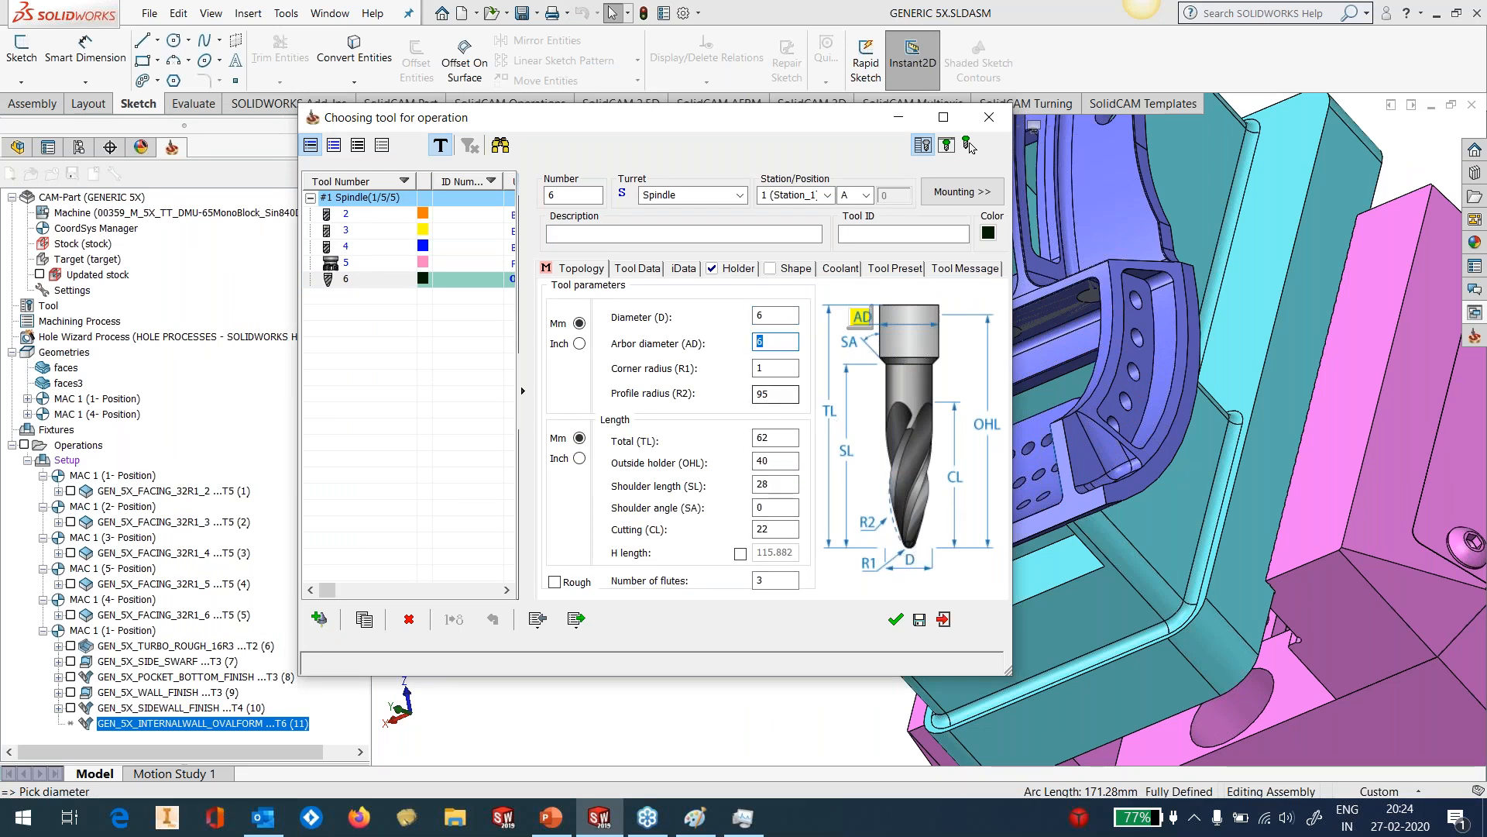
{"action": "key", "text": "Tab"}
{"action": "key", "text": "Tab"}
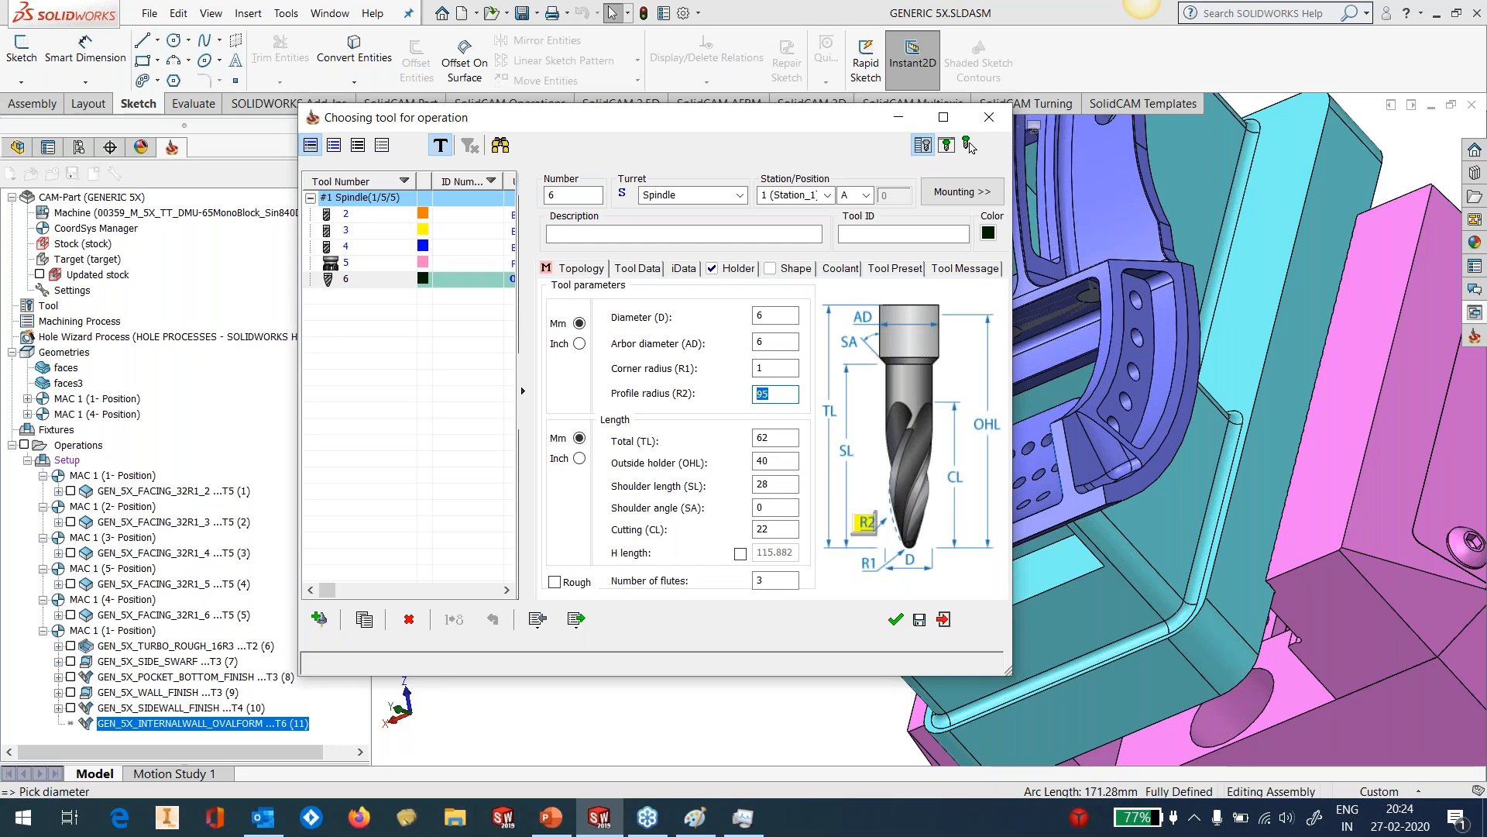
{"action": "left_click", "coordinate": [895, 619]}
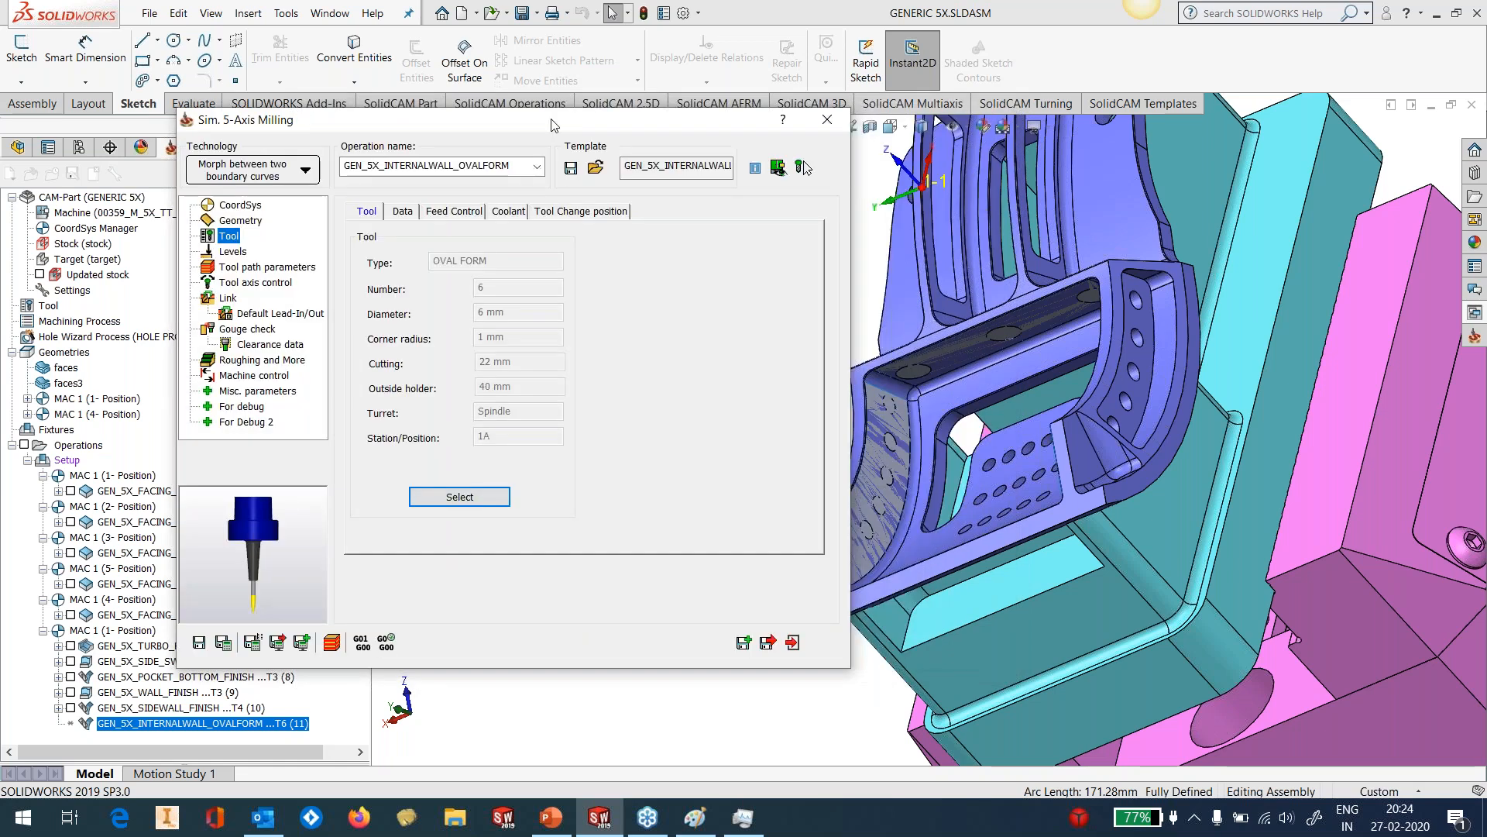
Examine the contact point's line parameter in the tool axis control settings and switch to the sketch in Paint.
{"action": "left_click", "coordinate": [446, 326]}
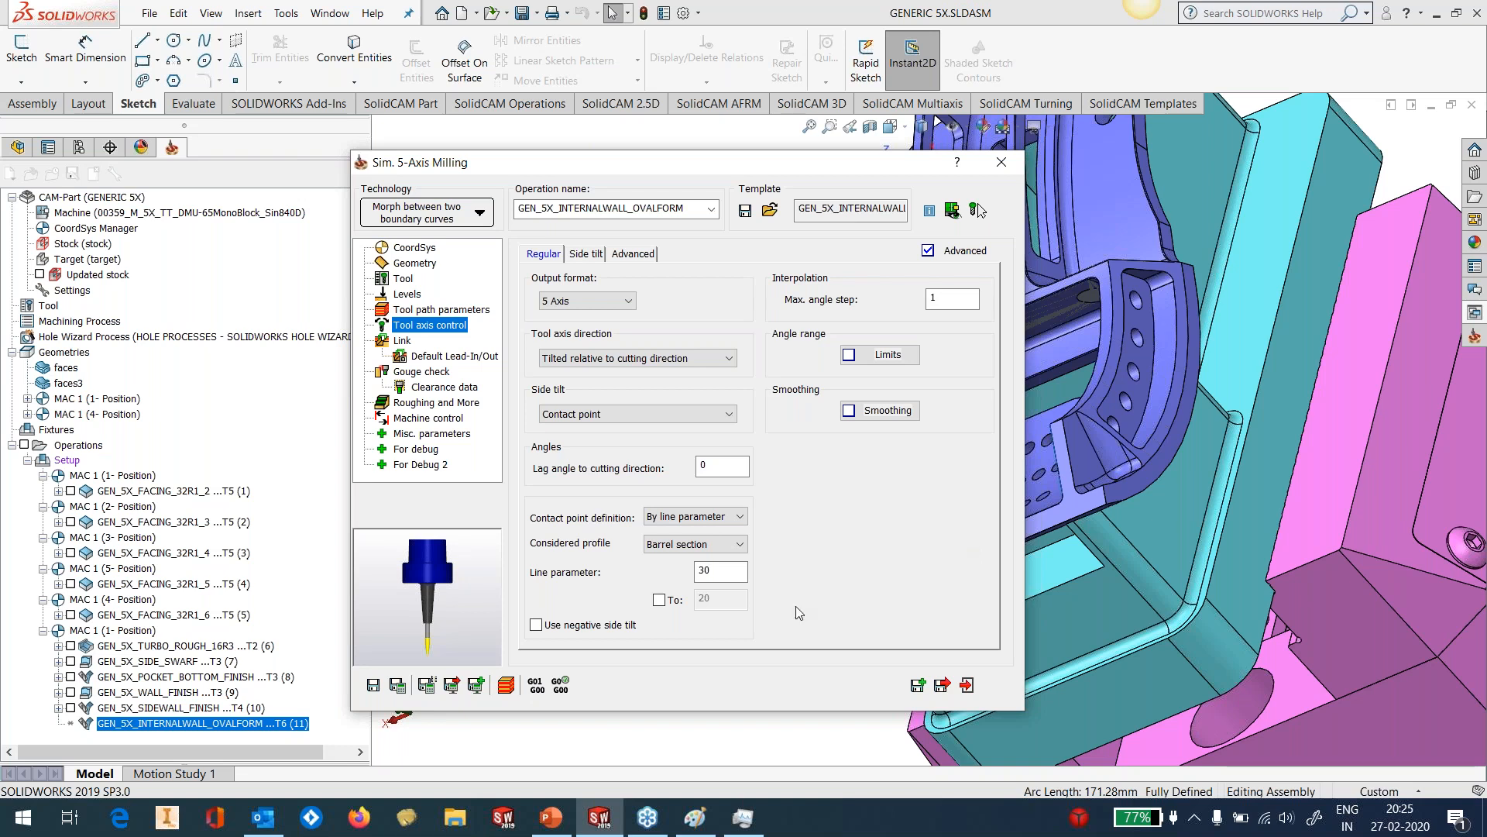
{"action": "double_click", "coordinate": [695, 571]}
{"action": "left_click", "coordinate": [742, 821]}
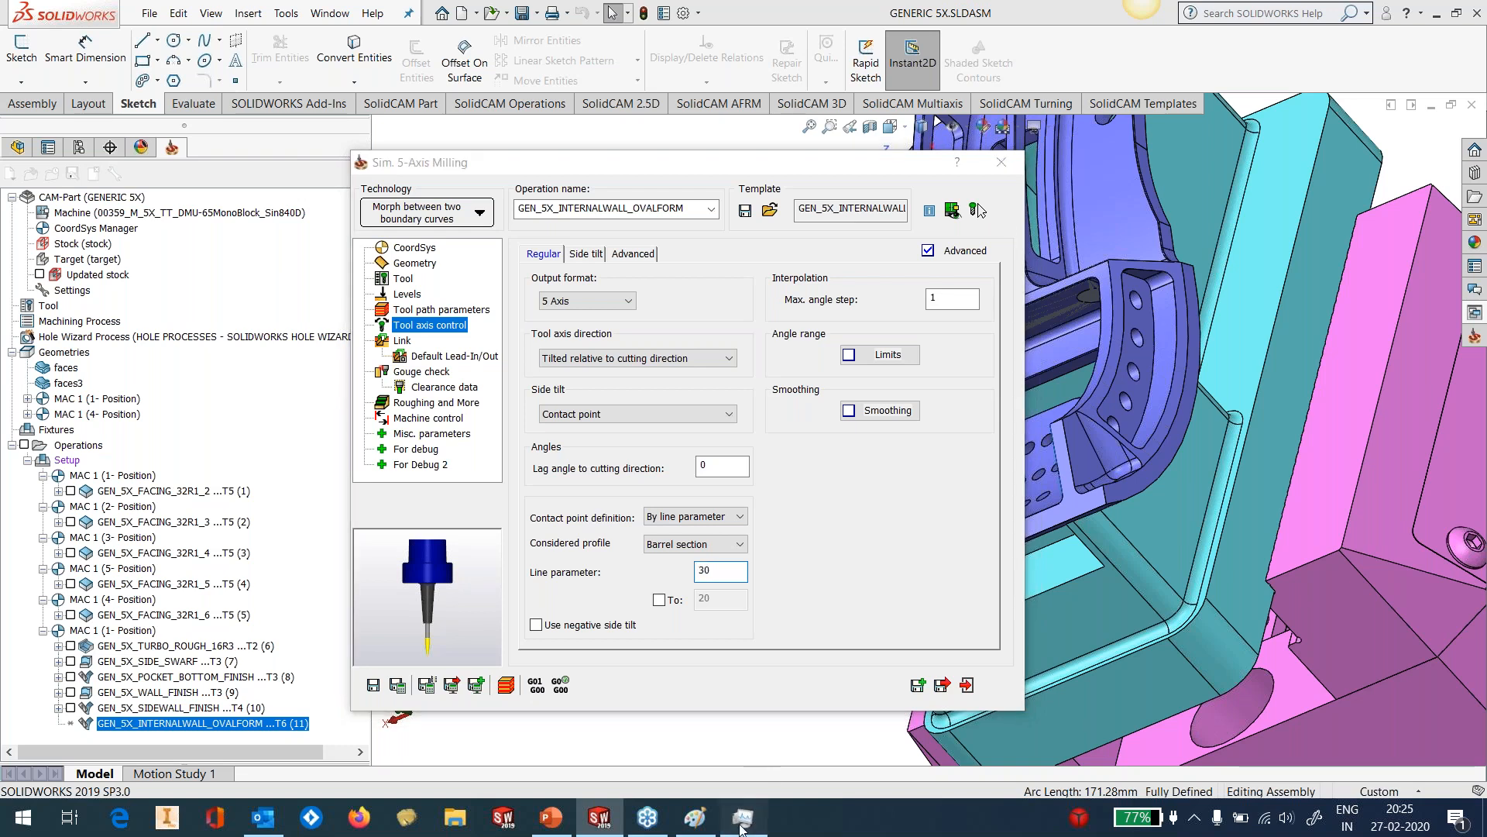
{"action": "left_click", "coordinate": [699, 829]}
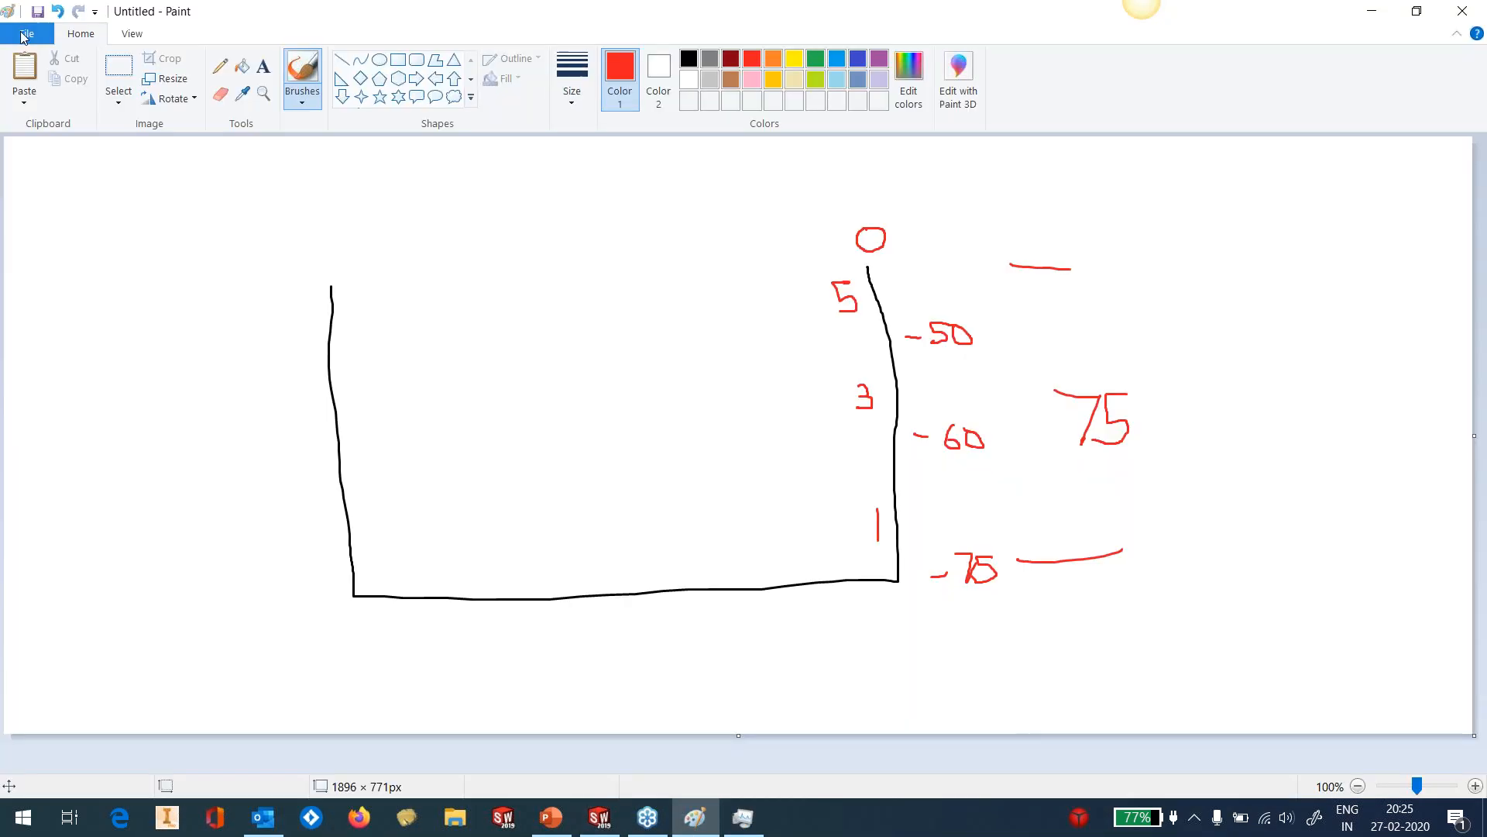
Start a blank drawing without saving the old sketch, and draw a long curved line for the tool's barrel profile.
{"action": "left_click", "coordinate": [27, 33]}
{"action": "left_click", "coordinate": [48, 70]}
{"action": "left_click", "coordinate": [767, 409]}
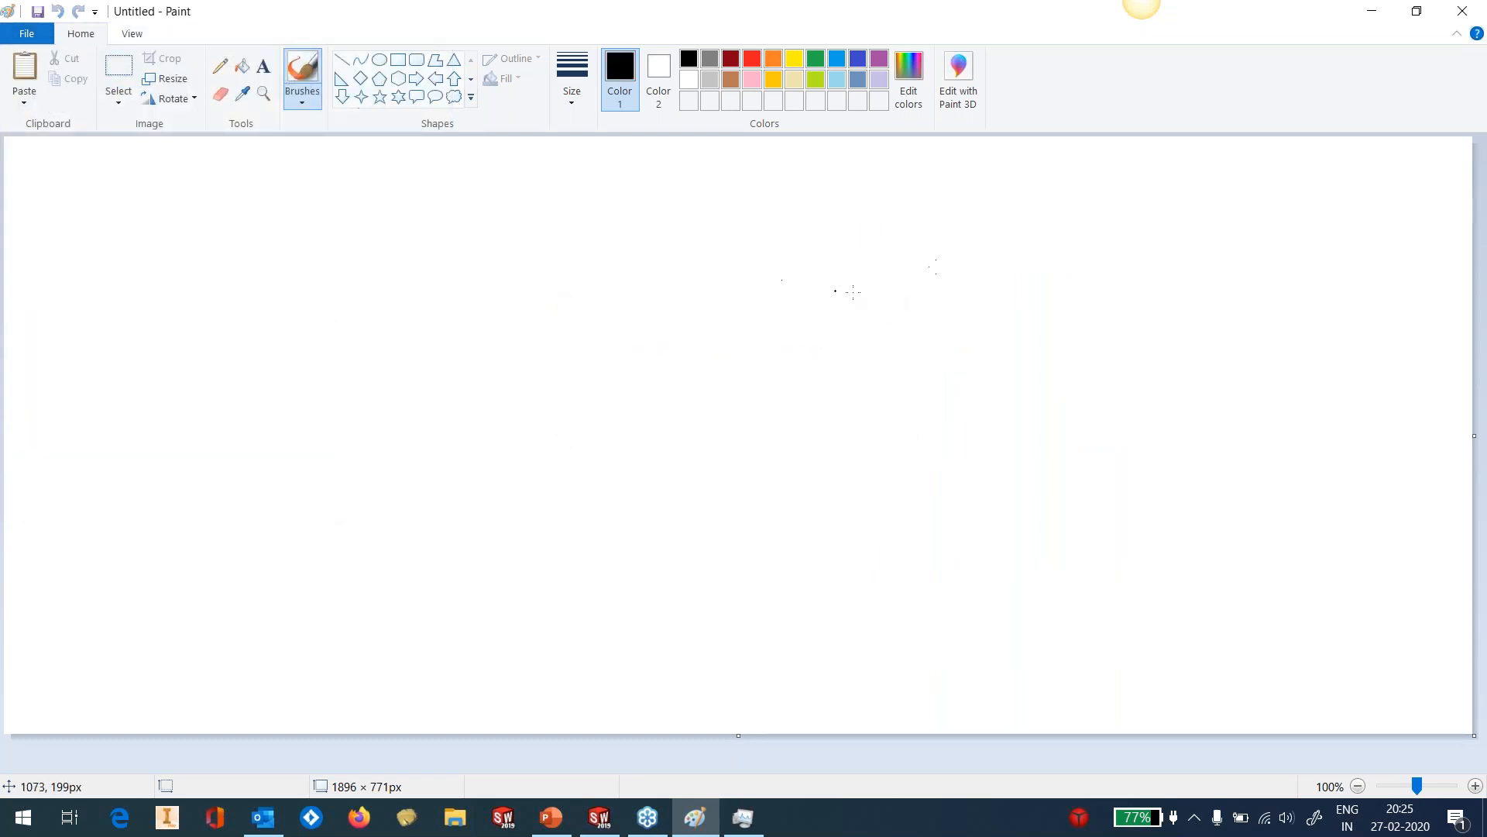
{"action": "mouse_move", "coordinate": [893, 230]}
{"action": "left_mouse_down"}
{"action": "mouse_move", "coordinate": [828, 435]}
{"action": "mouse_move", "coordinate": [731, 558]}
{"action": "left_mouse_up"}
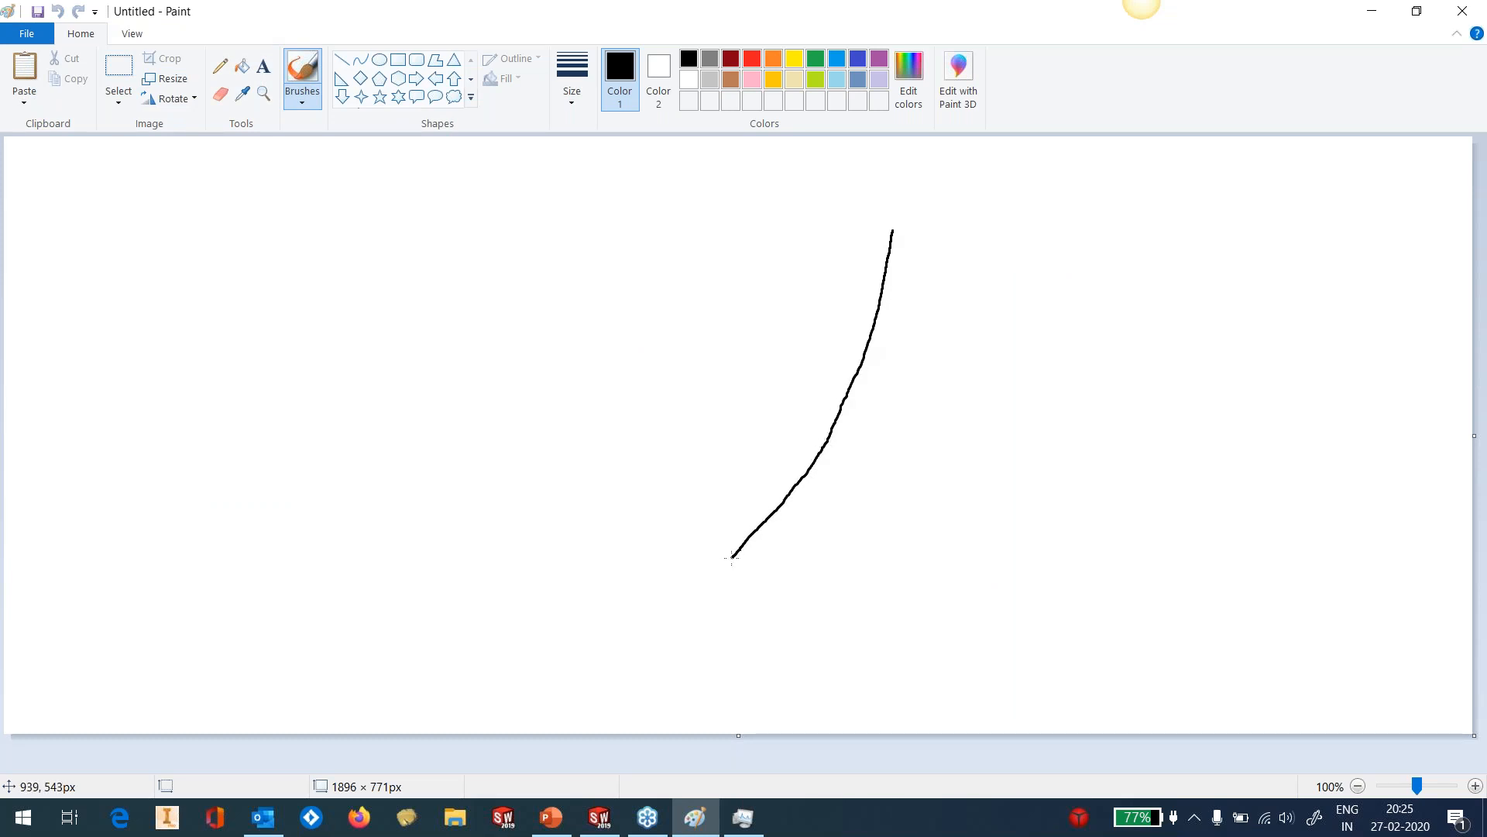
Recheck the line parameter in SolidCAM, and back in Paint mark the curve 0, 30 and 100, circle the 30, and add an arrow labelled 95.
{"action": "left_click", "coordinate": [585, 821]}
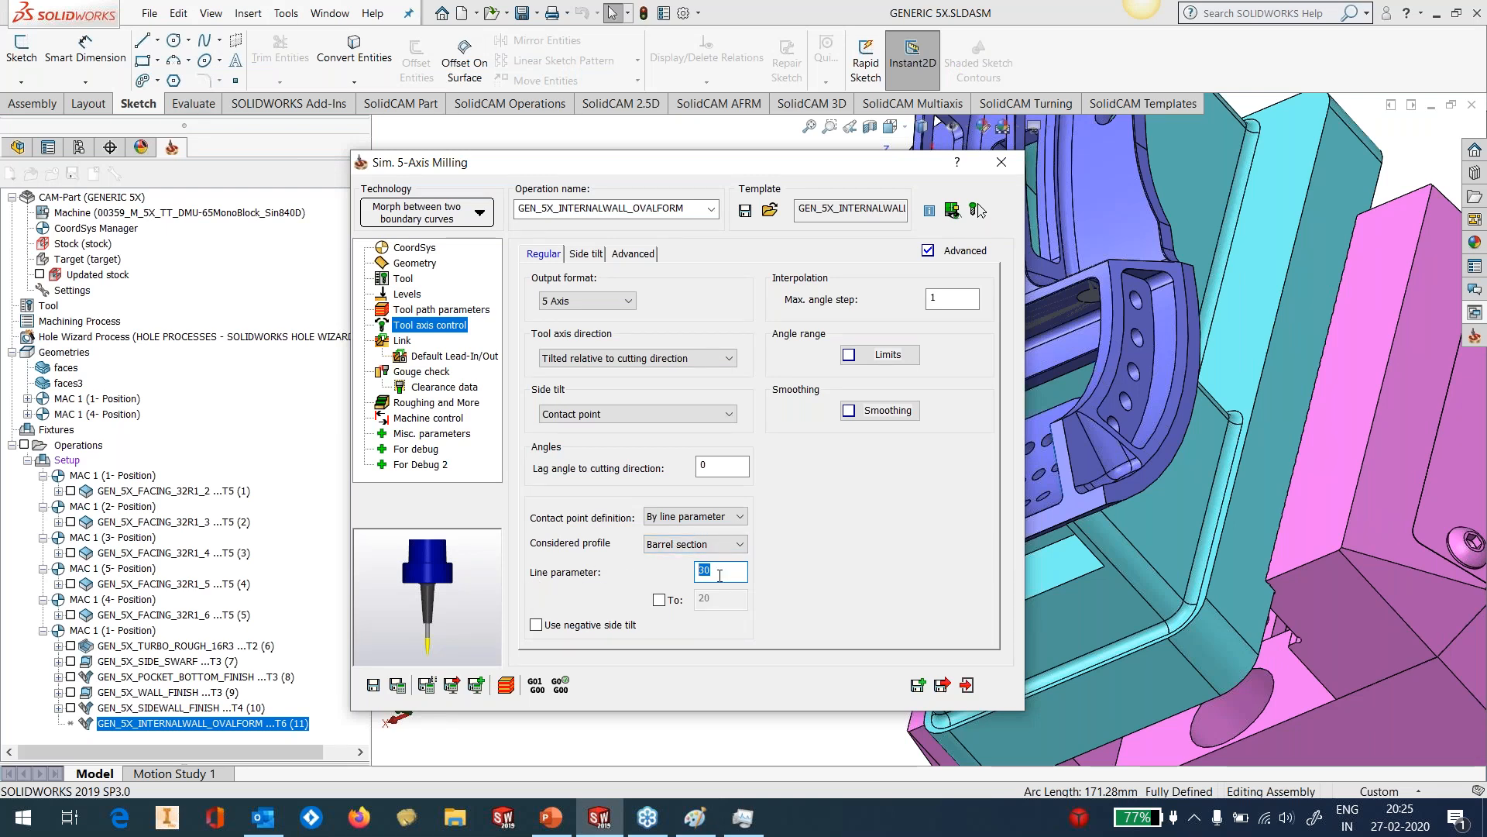
{"action": "left_click", "coordinate": [599, 822]}
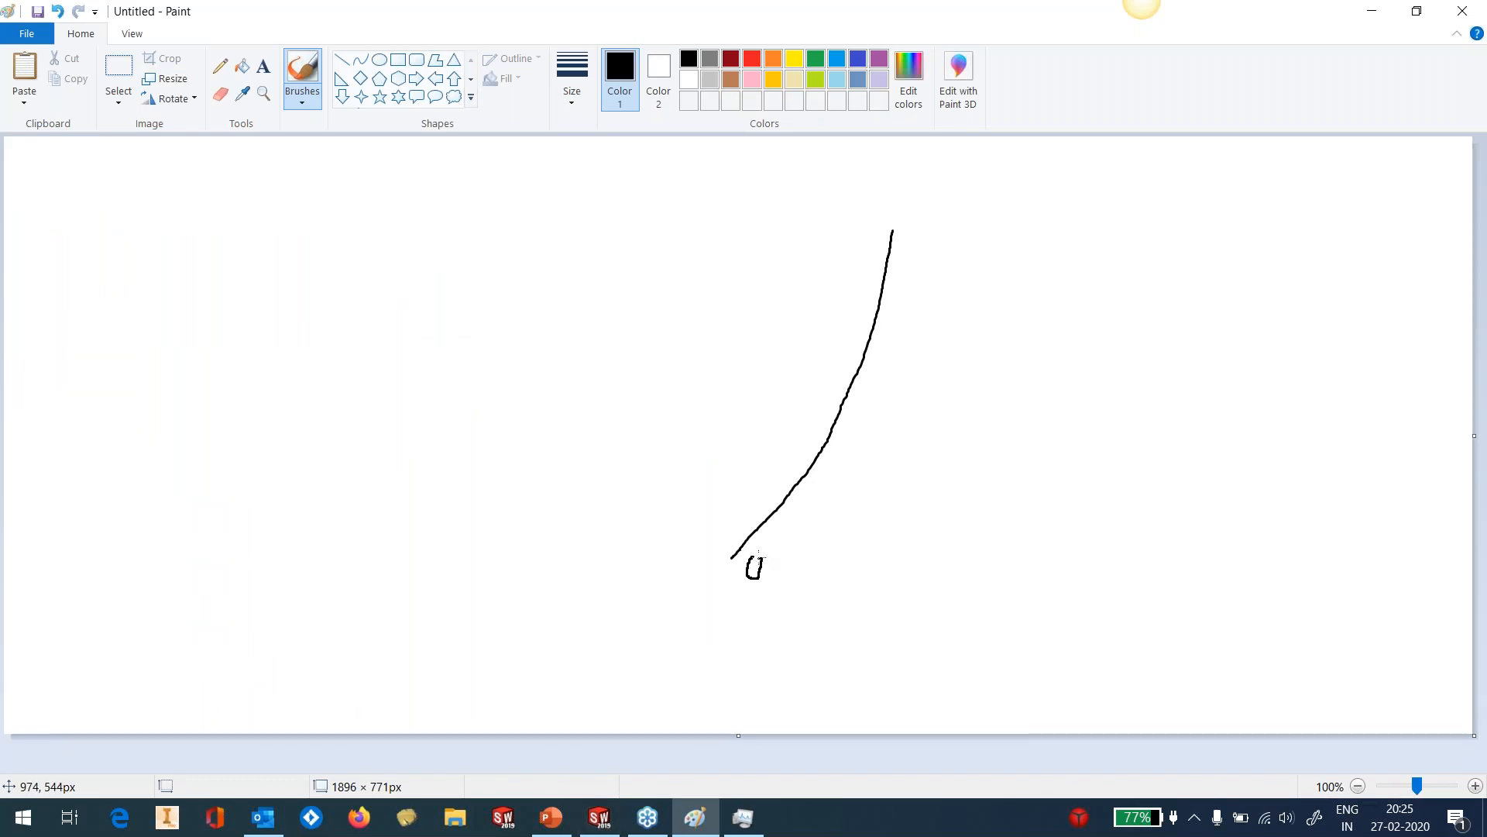
{"action": "left_click_drag", "start_coordinate": [759, 324], "coordinate": [822, 381]}
{"action": "left_click_drag", "start_coordinate": [649, 289], "coordinate": [671, 312]}
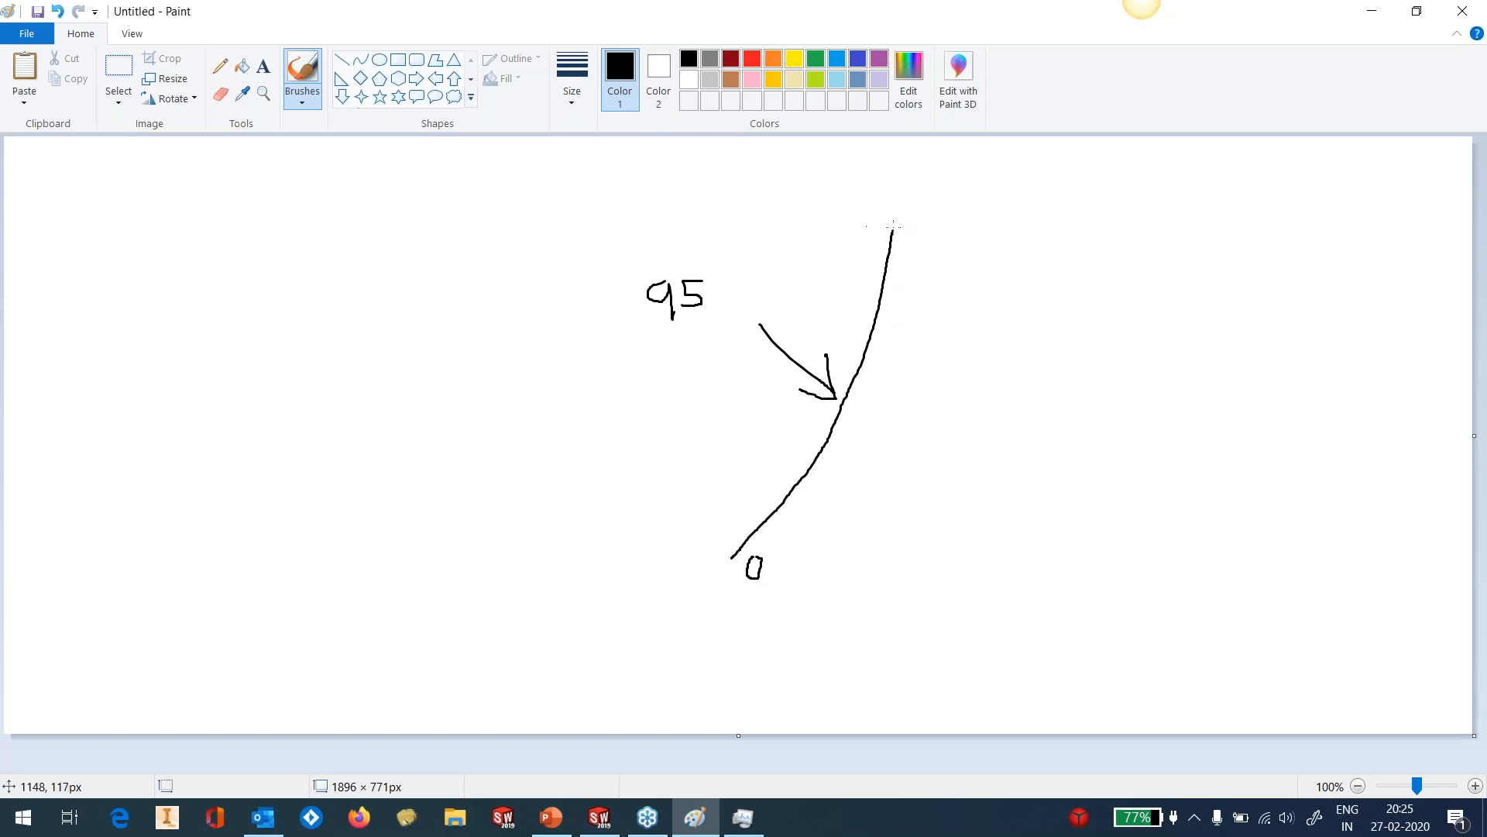
{"action": "mouse_move", "coordinate": [877, 227]}
{"action": "left_mouse_down"}
{"action": "mouse_move", "coordinate": [950, 227]}
{"action": "mouse_move", "coordinate": [944, 213]}
{"action": "mouse_move", "coordinate": [964, 228]}
{"action": "mouse_move", "coordinate": [971, 210]}
{"action": "left_mouse_up"}
{"action": "left_click_drag", "start_coordinate": [815, 450], "coordinate": [824, 454]}
{"action": "mouse_move", "coordinate": [839, 450]}
{"action": "left_mouse_down"}
{"action": "mouse_move", "coordinate": [850, 456]}
{"action": "mouse_move", "coordinate": [838, 469]}
{"action": "mouse_move", "coordinate": [881, 466]}
{"action": "mouse_move", "coordinate": [879, 448]}
{"action": "left_mouse_up"}
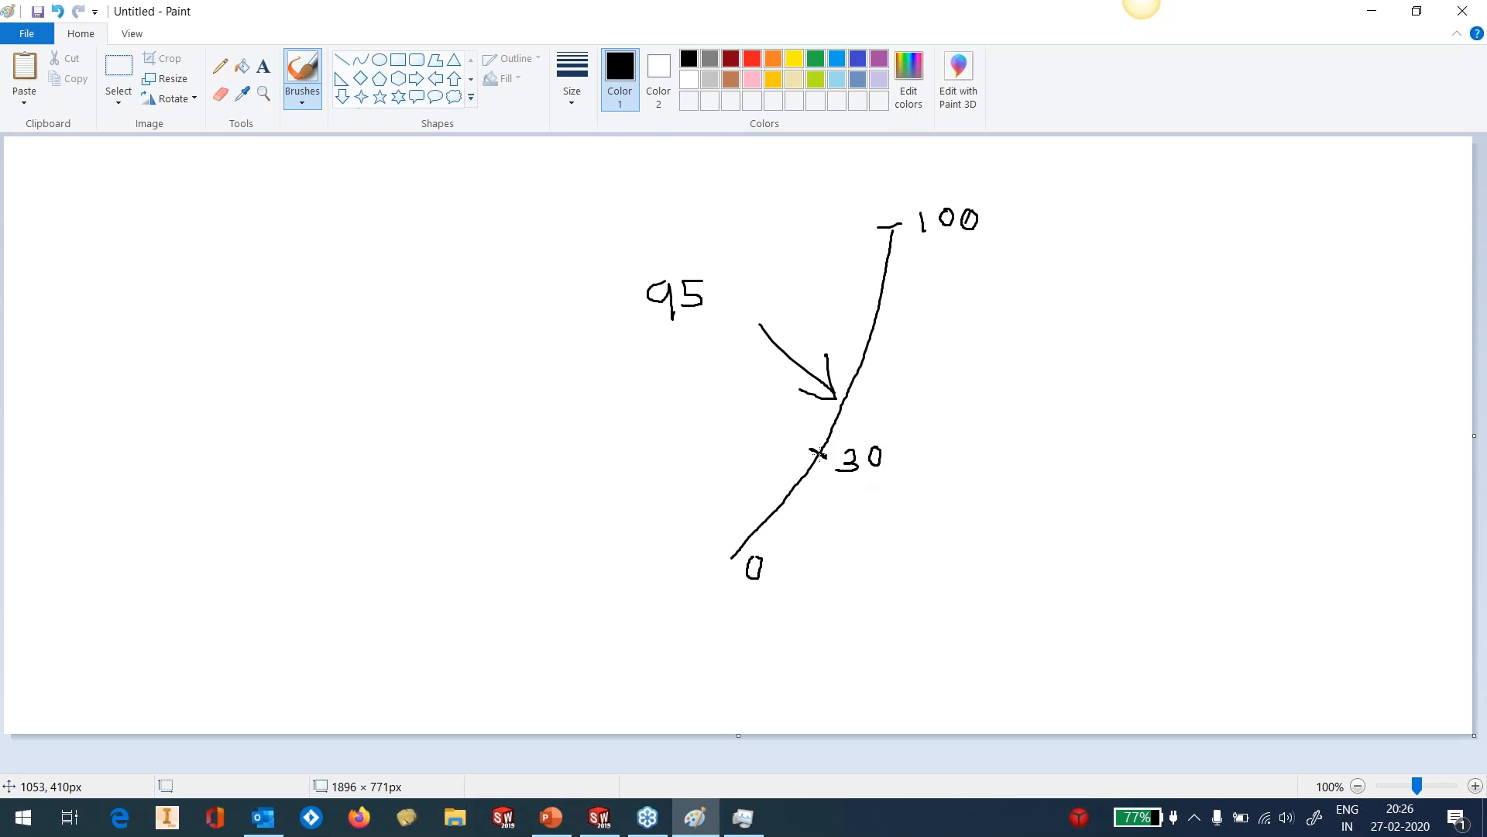
{"action": "mouse_move", "coordinate": [914, 432]}
{"action": "left_mouse_down"}
{"action": "mouse_move", "coordinate": [865, 420]}
{"action": "mouse_move", "coordinate": [835, 463]}
{"action": "mouse_move", "coordinate": [857, 491]}
{"action": "mouse_move", "coordinate": [906, 474]}
{"action": "mouse_move", "coordinate": [912, 438]}
{"action": "left_mouse_up"}
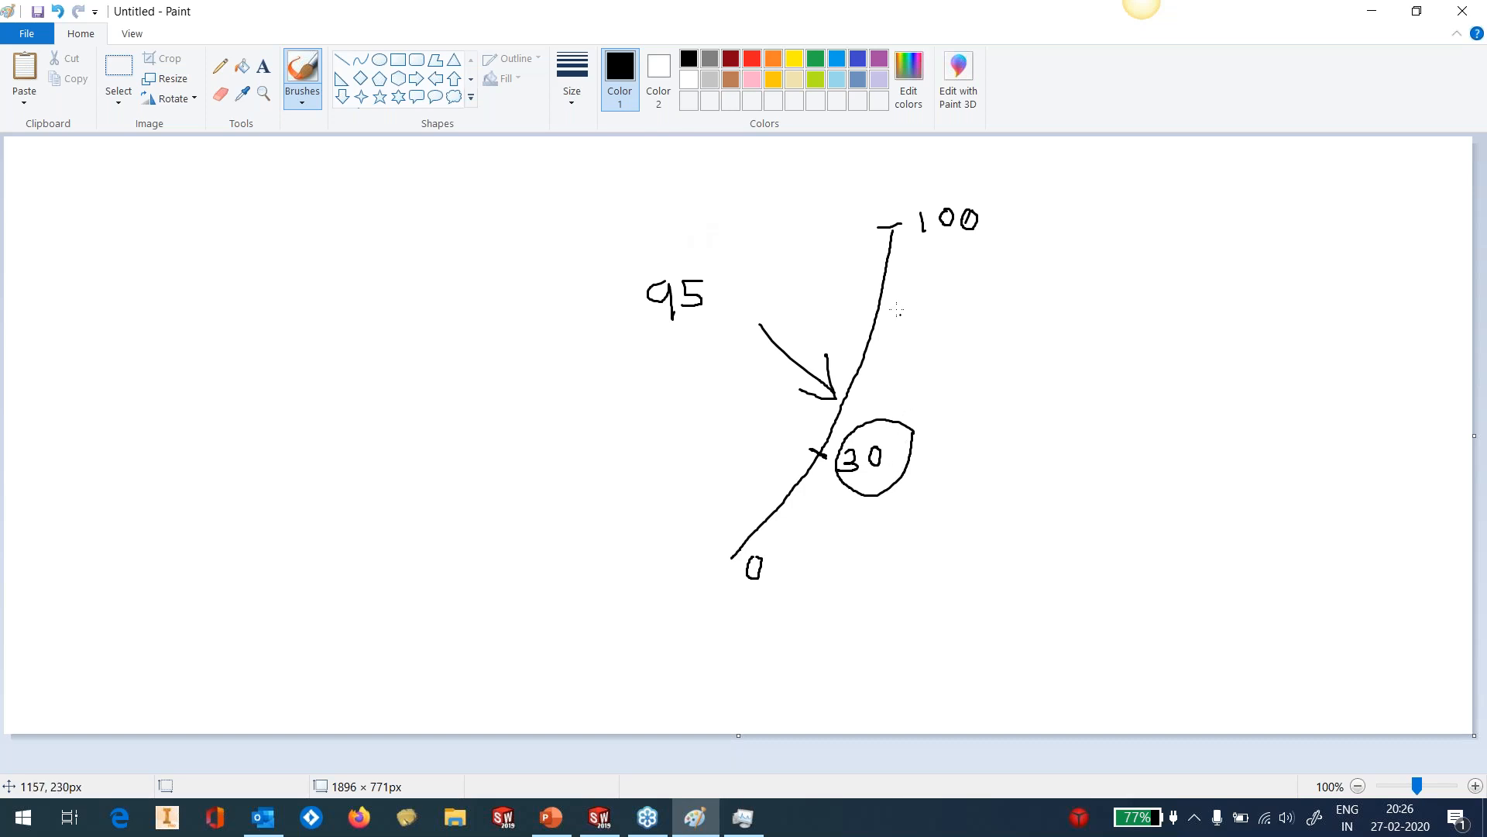
{"action": "mouse_move", "coordinate": [873, 272]}
{"action": "left_mouse_down"}
{"action": "mouse_move", "coordinate": [945, 264]}
{"action": "mouse_move", "coordinate": [958, 280]}
{"action": "mouse_move", "coordinate": [971, 262]}
{"action": "left_mouse_up"}
{"action": "mouse_move", "coordinate": [744, 519]}
{"action": "left_mouse_down"}
{"action": "mouse_move", "coordinate": [784, 549]}
{"action": "mouse_move", "coordinate": [812, 546]}
{"action": "mouse_move", "coordinate": [793, 549]}
{"action": "left_mouse_up"}
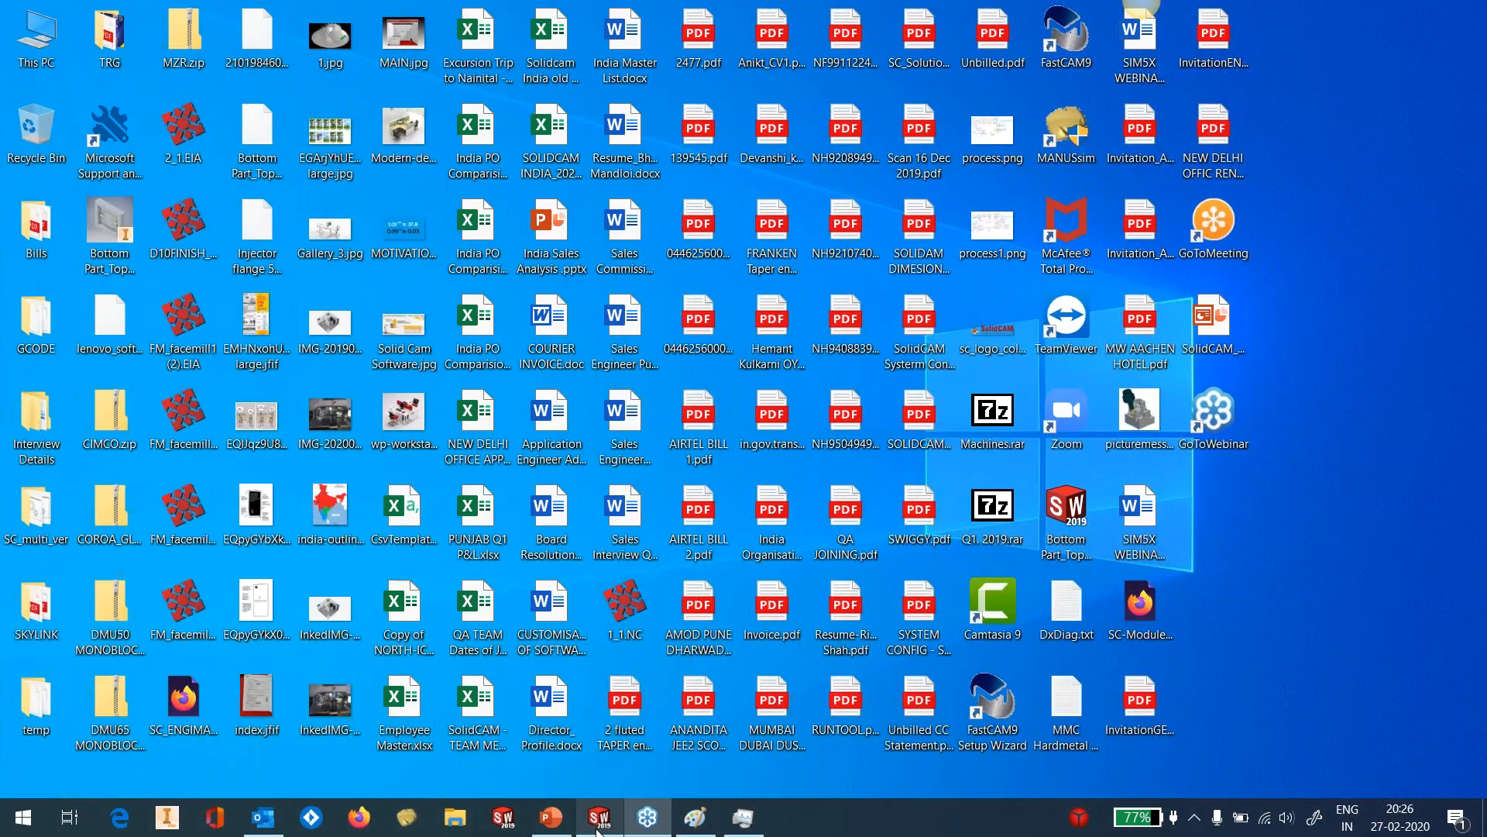
Switch back to the SolidCAM operation and examine the first gouge check's tilt tool strategy and its advanced automatic tilting options.
{"action": "left_click", "coordinate": [598, 827]}
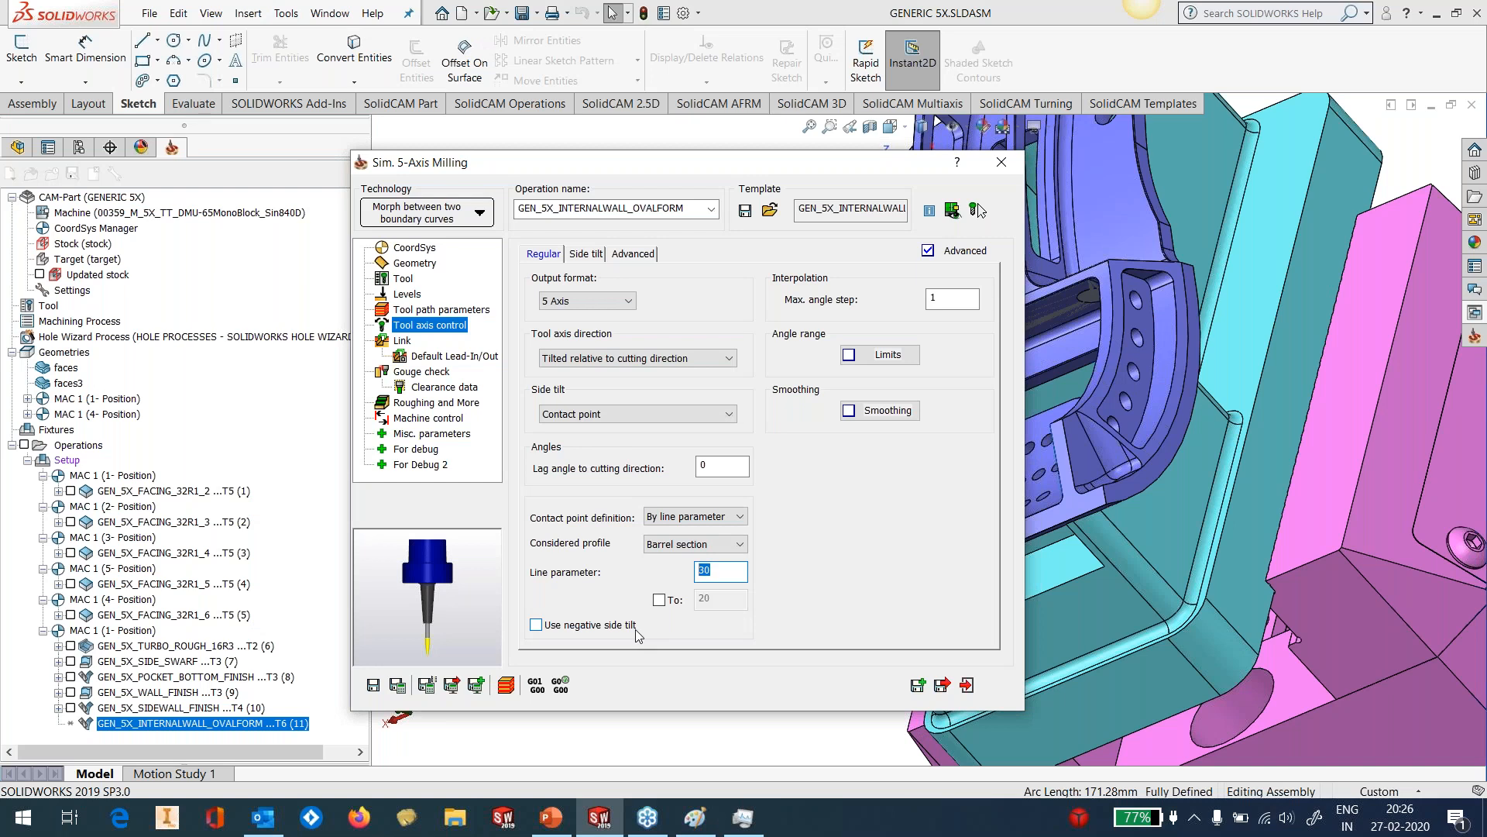
{"action": "left_click", "coordinate": [402, 372]}
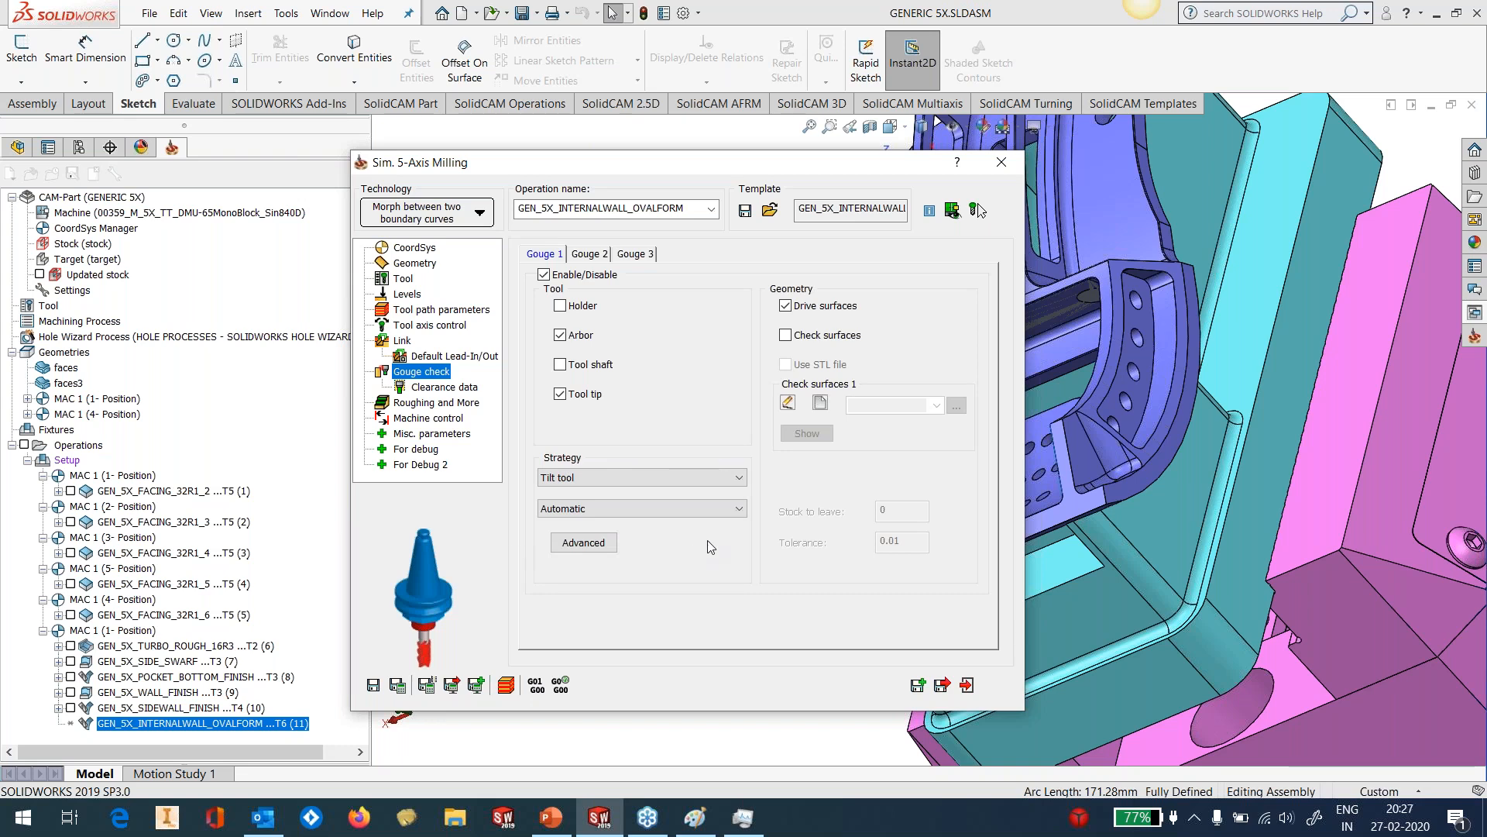
{"action": "left_click", "coordinate": [593, 547]}
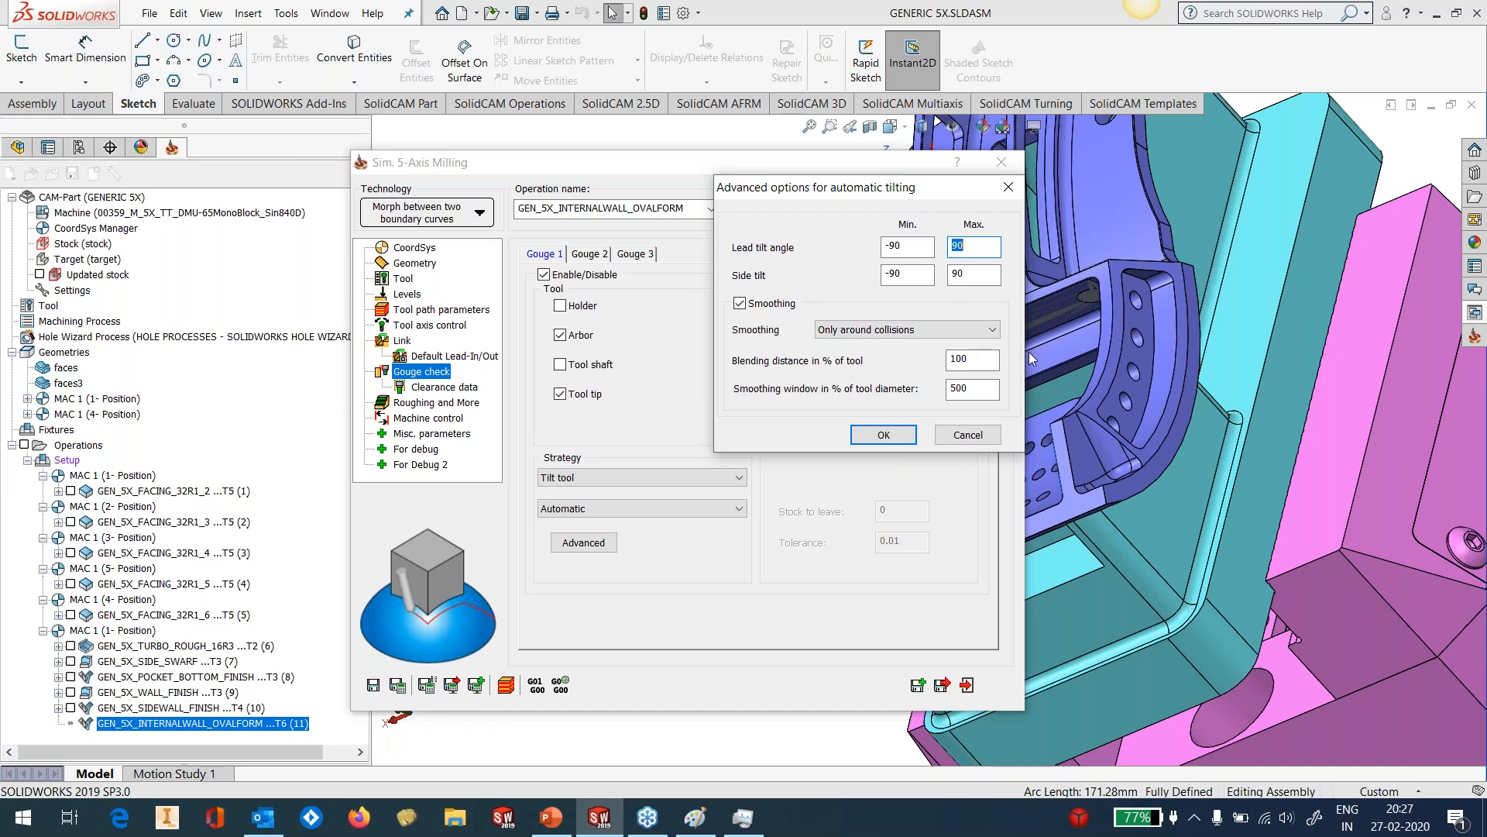
{"action": "left_click", "coordinate": [895, 432]}
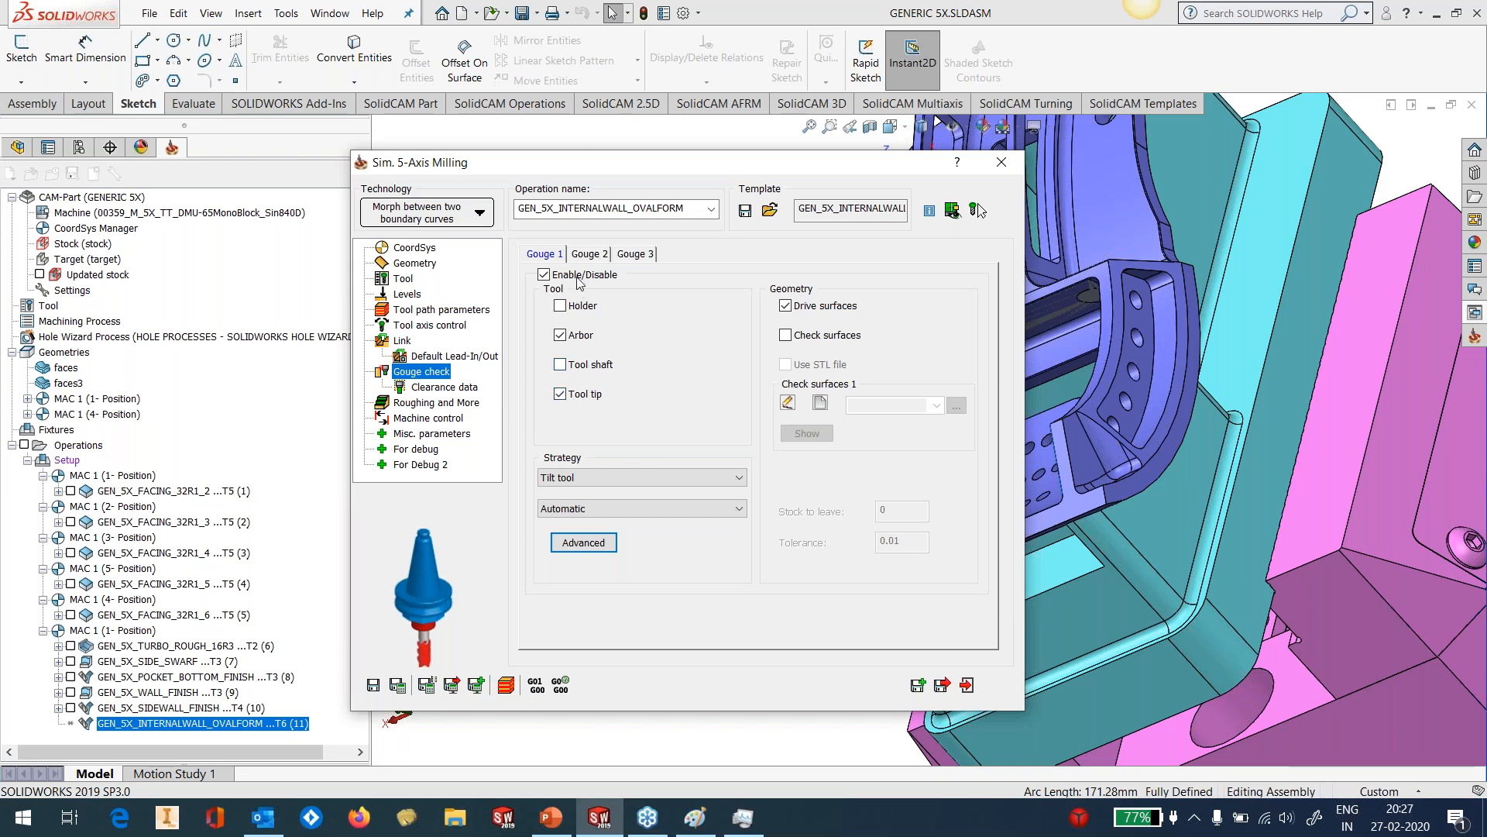
Pick the pocket's floor and lower fillet faces as check surfaces for the second gouge check, and save and calculate the operation.
{"action": "left_click", "coordinate": [590, 254]}
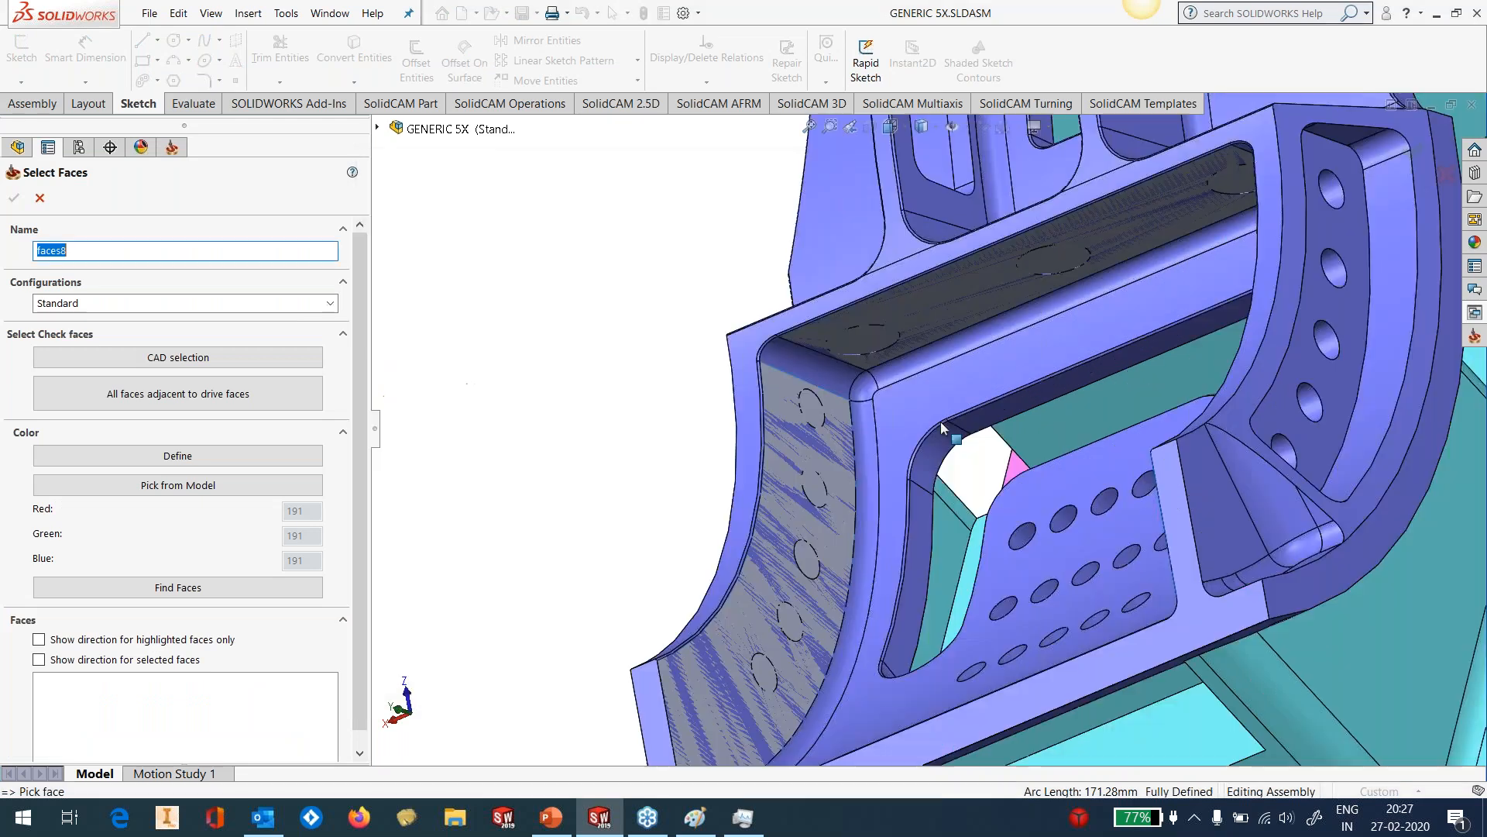
{"action": "left_click", "coordinate": [865, 536]}
{"action": "left_click", "coordinate": [862, 390]}
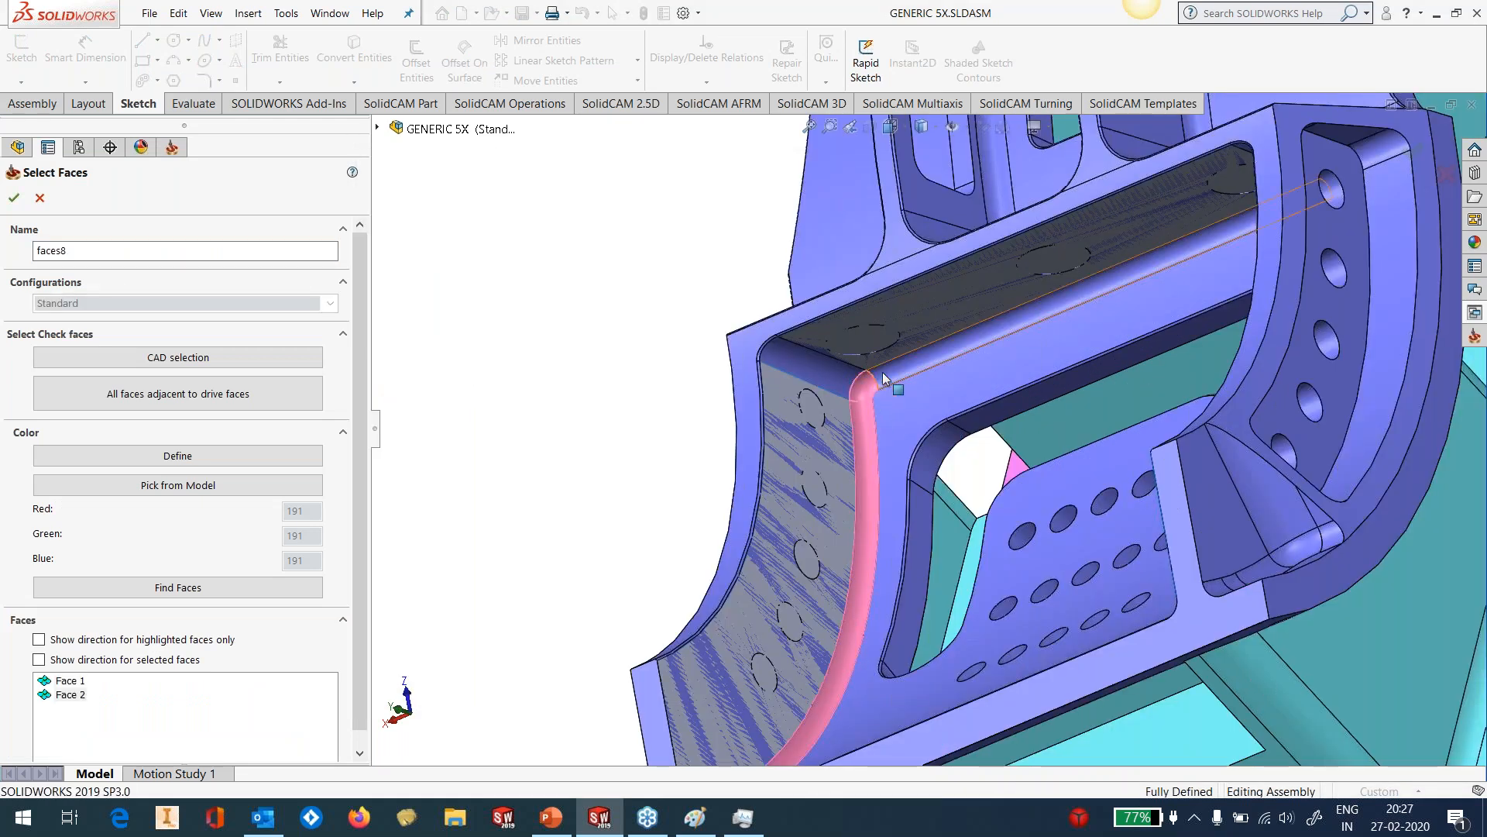
{"action": "left_click", "coordinate": [897, 388]}
{"action": "left_click", "coordinate": [991, 394]}
{"action": "middle_click_drag", "start_coordinate": [993, 394], "coordinate": [1270, 393]}
{"action": "scroll", "coordinate": [1282, 395], "scroll_direction": "up", "scroll_amount": 3}
{"action": "scroll", "coordinate": [1270, 364], "scroll_direction": "down", "scroll_amount": 4}
{"action": "left_click", "coordinate": [1077, 280]}
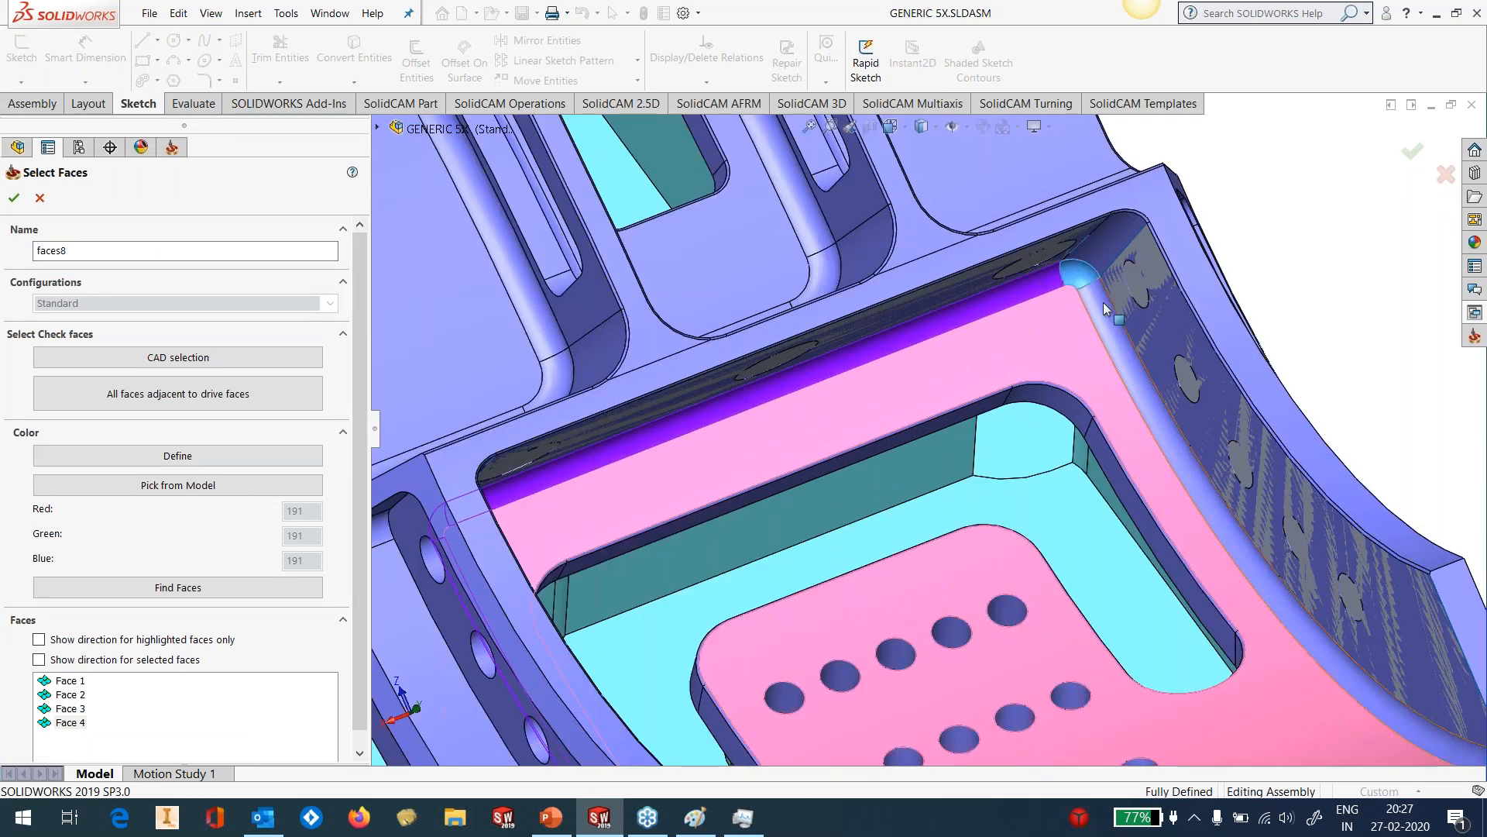
{"action": "scroll", "coordinate": [1181, 317], "scroll_direction": "up", "scroll_amount": 3}
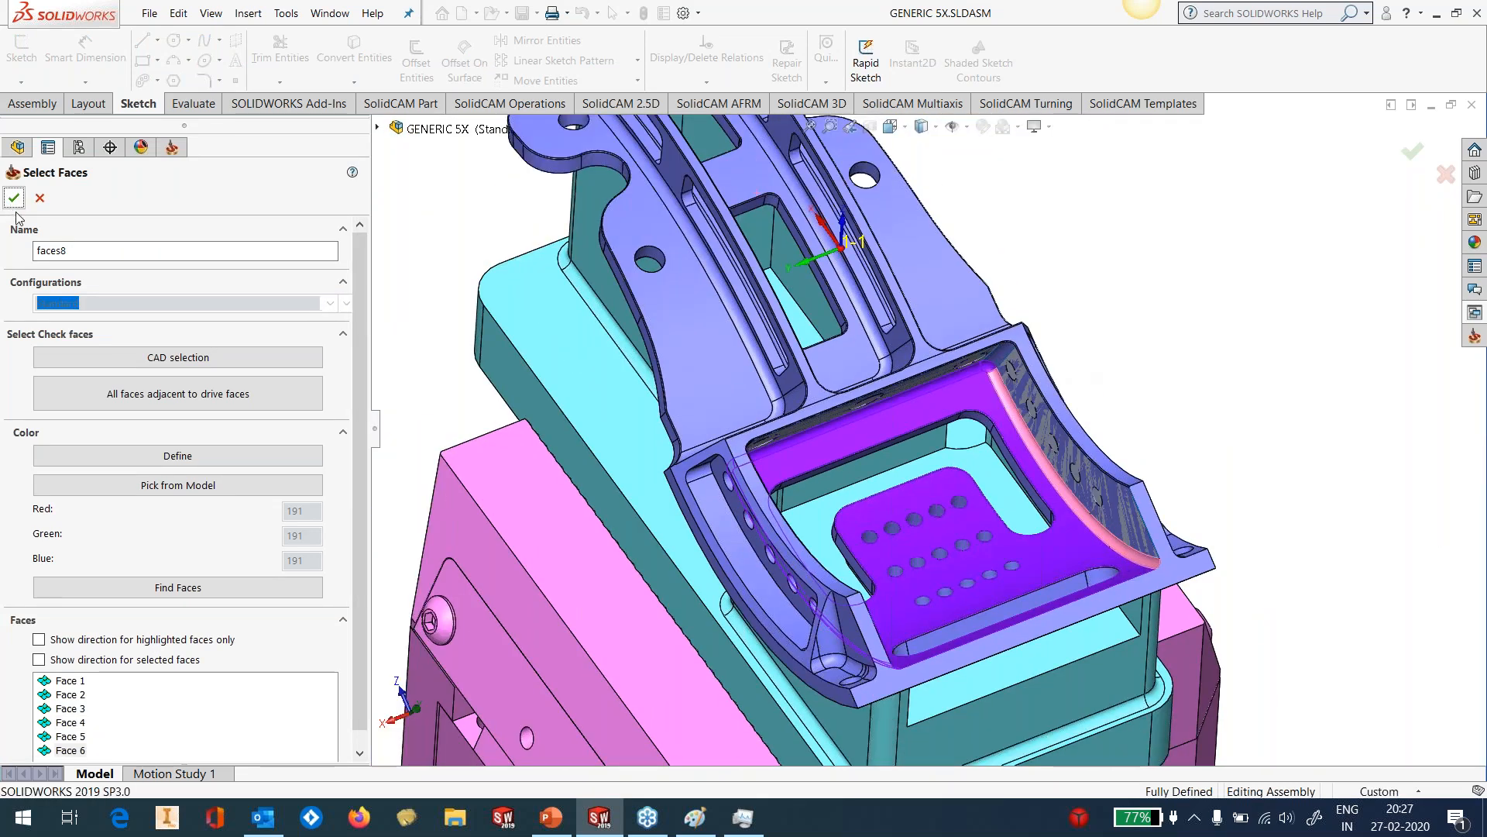
{"action": "left_click", "coordinate": [13, 198]}
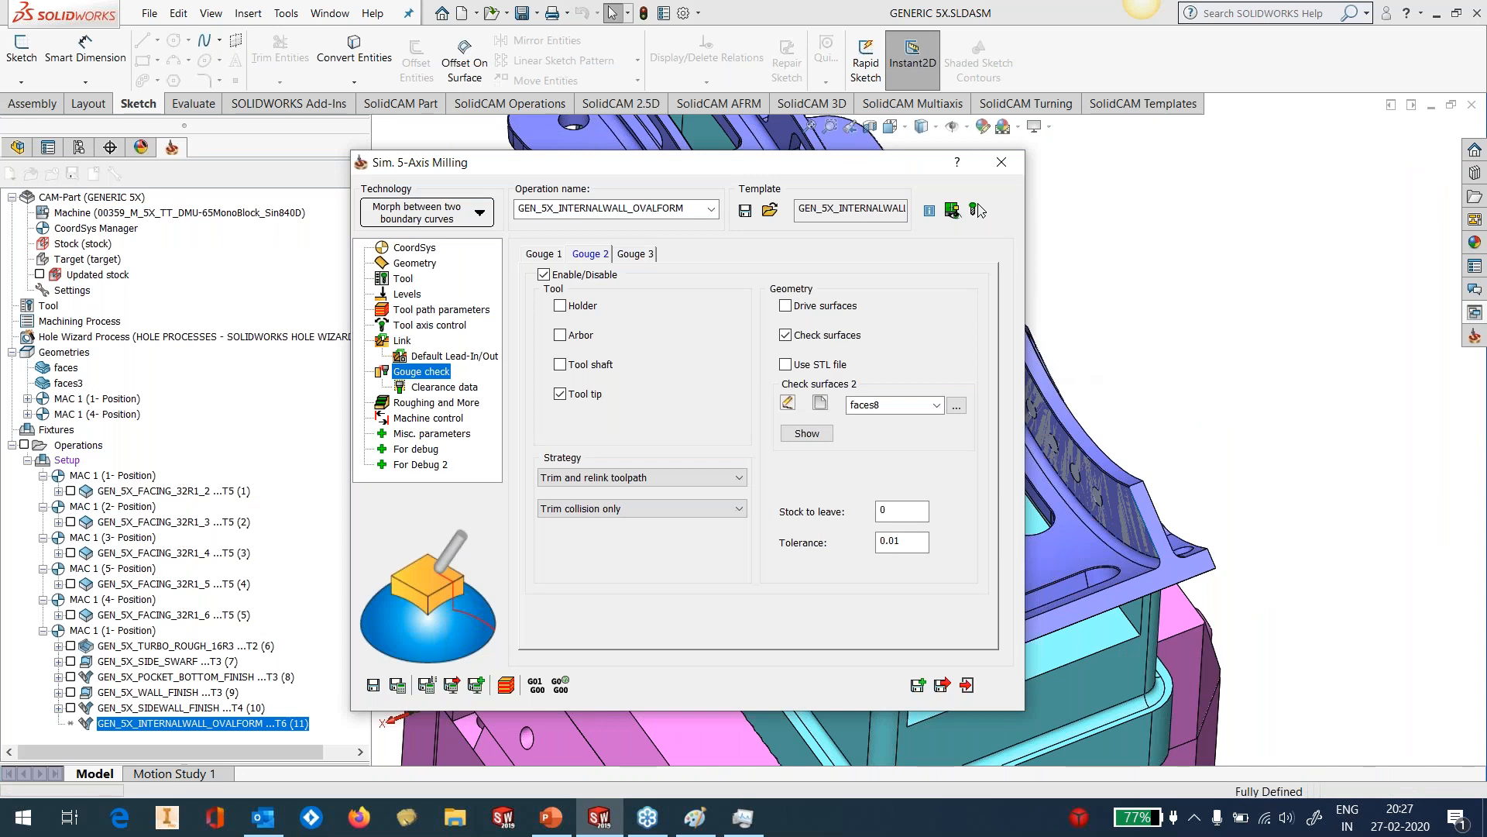
{"action": "left_click", "coordinate": [395, 685]}
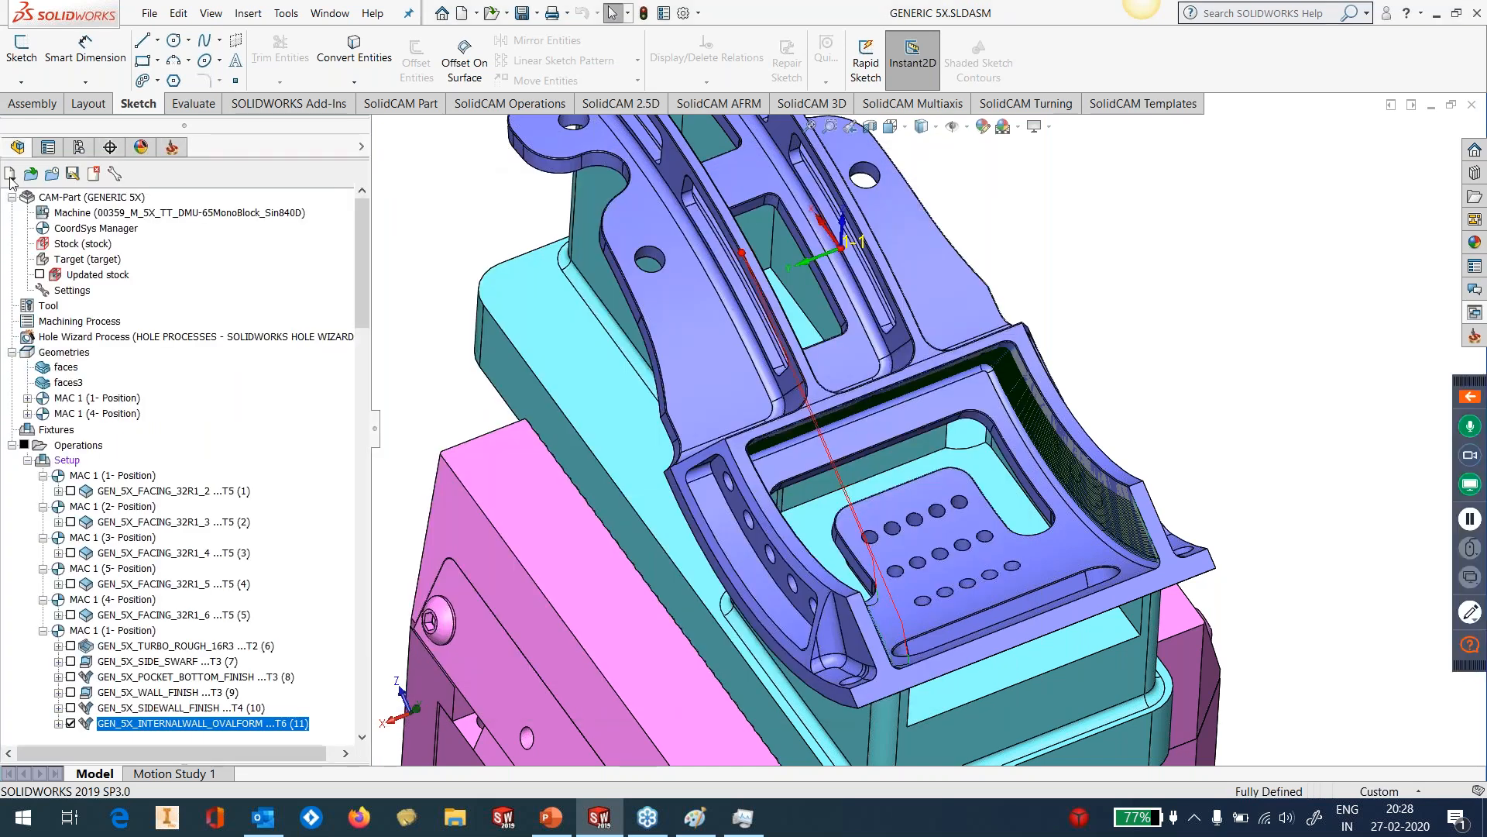
Hide the surface bodies Surface-Plane1, Surface-Untrim9 and Surface-Untrim10 of the design model.
{"action": "left_click", "coordinate": [17, 147]}
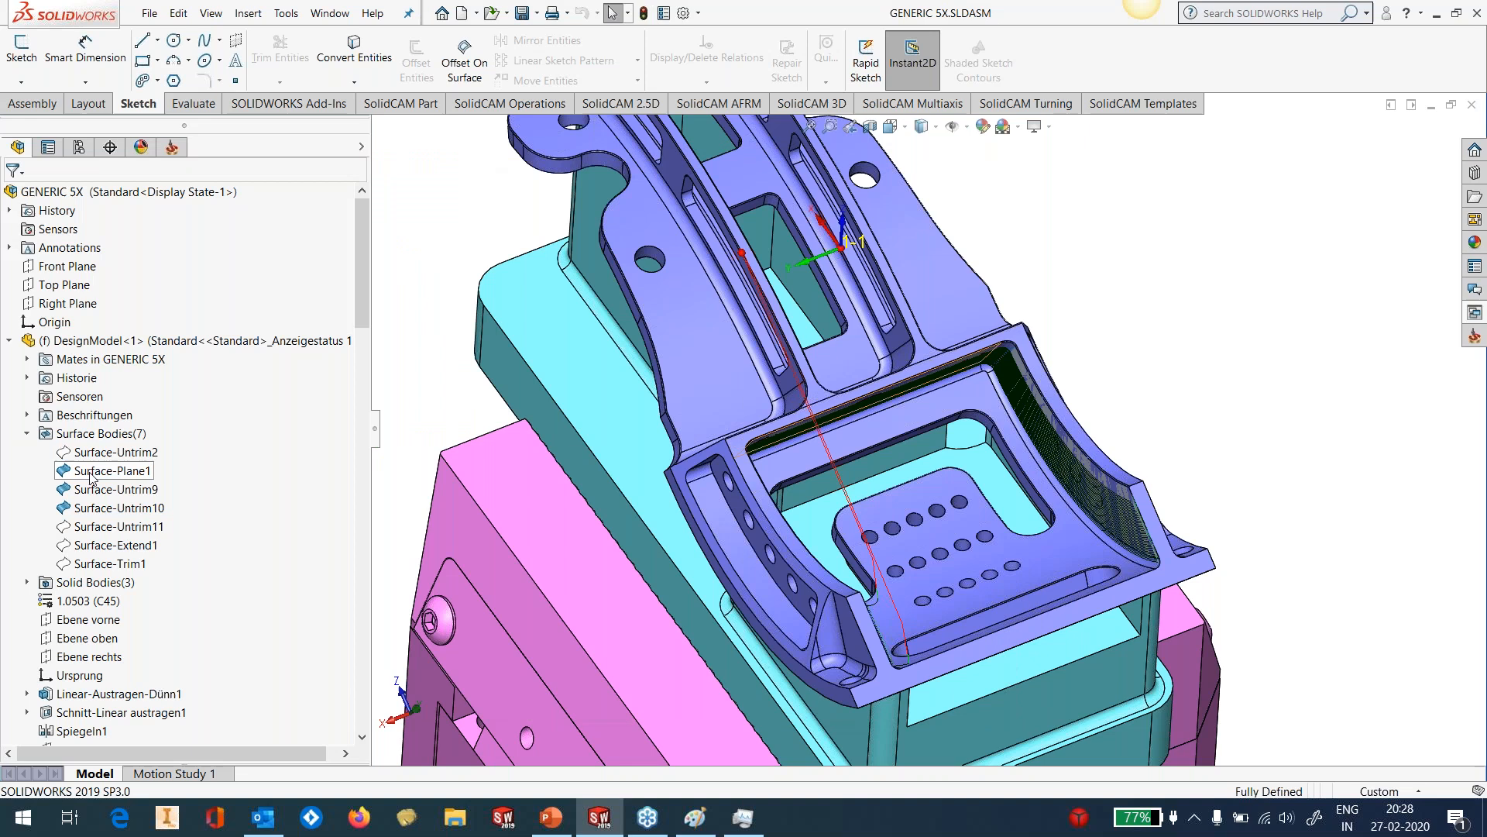
{"action": "left_click", "coordinate": [92, 472]}
{"action": "left_click", "coordinate": [104, 492]}
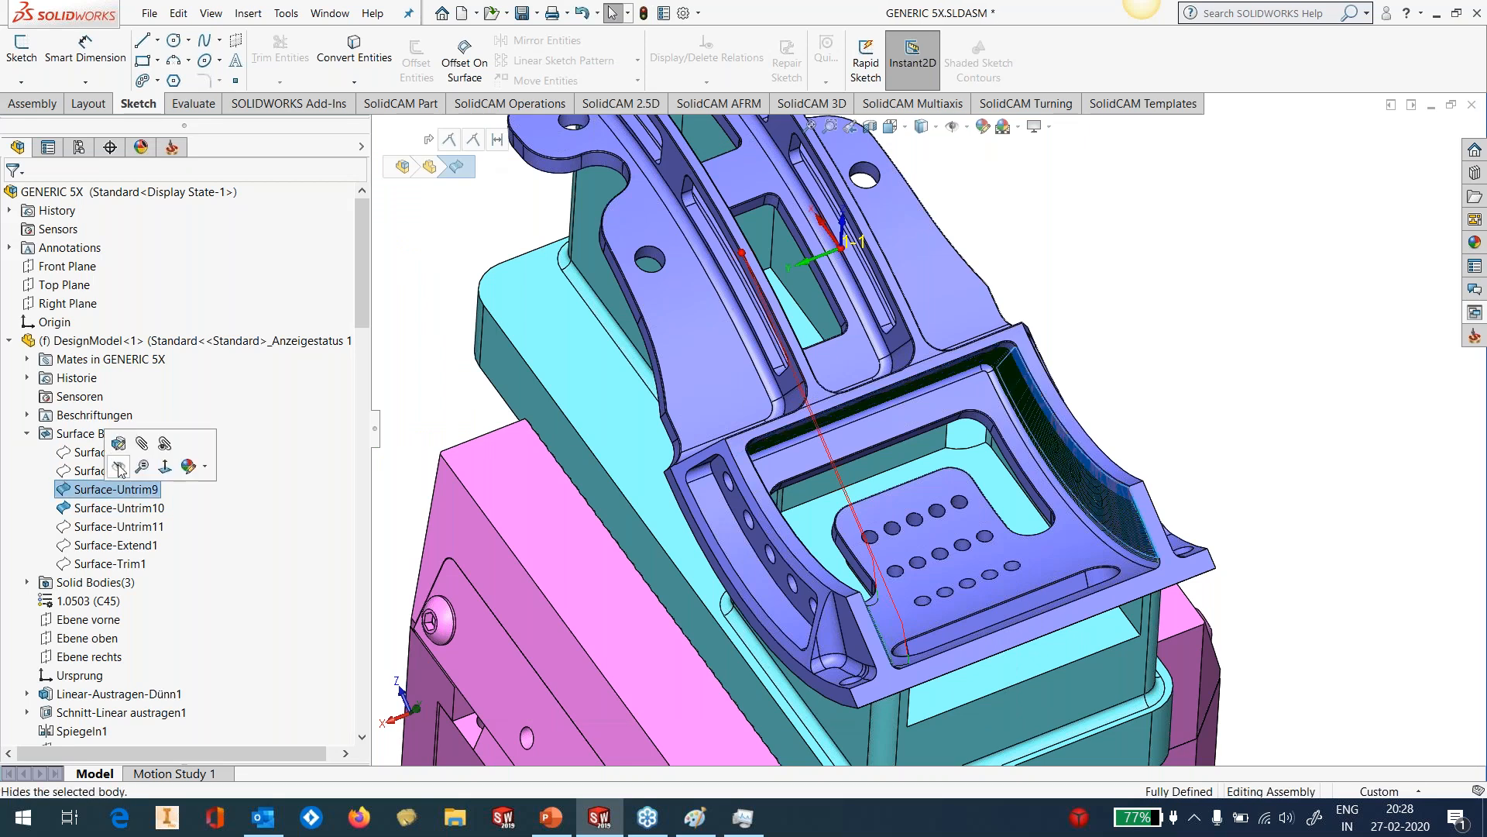
{"action": "left_click", "coordinate": [120, 469]}
{"action": "left_click", "coordinate": [114, 509]}
{"action": "left_click", "coordinate": [129, 488]}
{"action": "left_click", "coordinate": [417, 374]}
Examine the calculated toolpath along the pocket's side wall, corner fillet and back wall.
{"action": "scroll", "coordinate": [939, 511], "scroll_direction": "up", "scroll_amount": 3}
{"action": "middle_click_drag", "start_coordinate": [939, 511], "coordinate": [841, 527]}
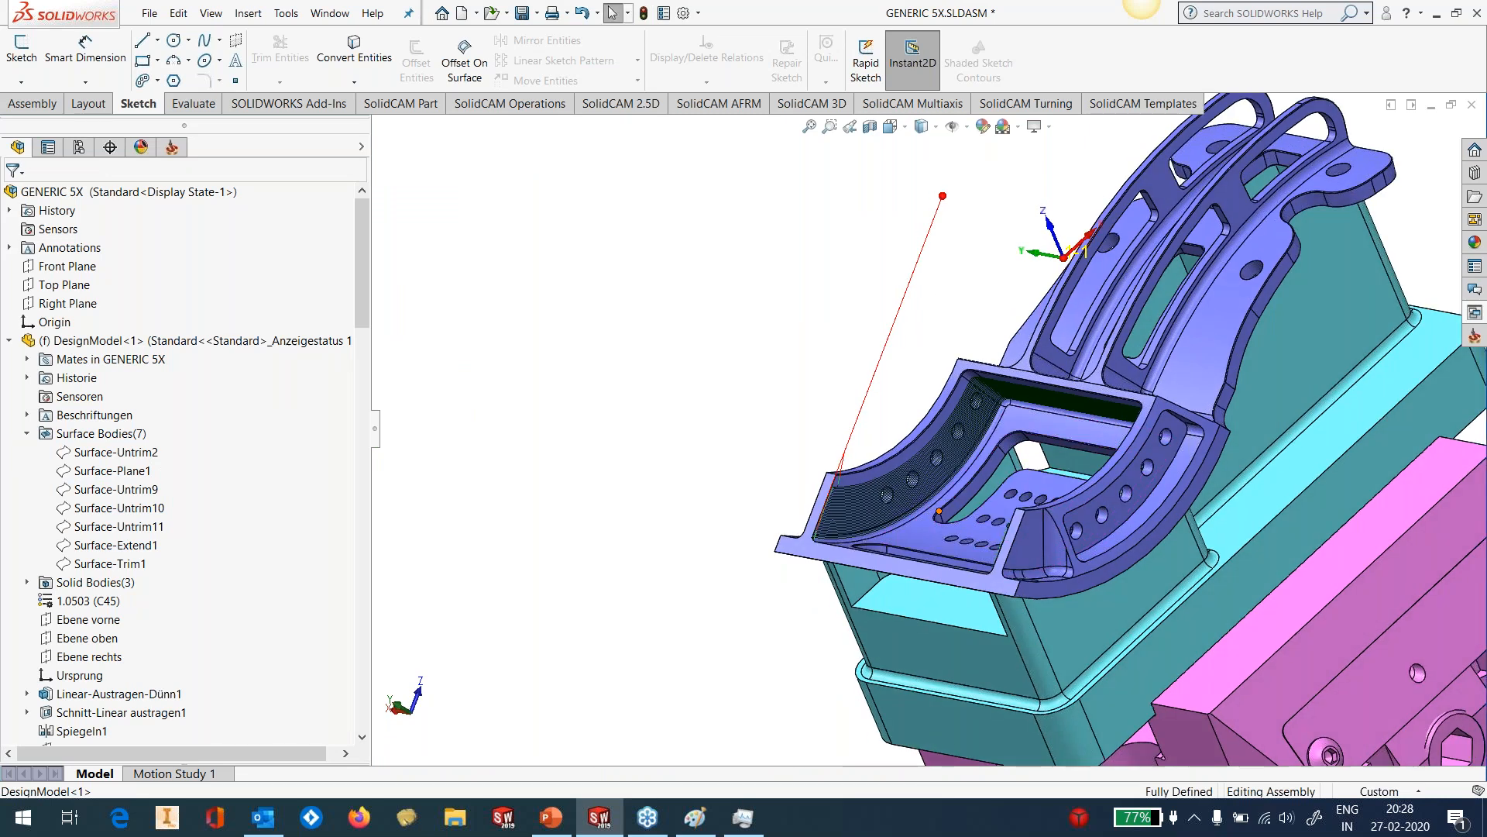
{"action": "scroll", "coordinate": [829, 556], "scroll_direction": "down", "scroll_amount": 4}
{"action": "scroll", "coordinate": [736, 490], "scroll_direction": "down", "scroll_amount": 2}
{"action": "scroll", "coordinate": [712, 458], "scroll_direction": "down", "scroll_amount": 2}
{"action": "middle_click_drag", "start_coordinate": [726, 470], "coordinate": [692, 494]}
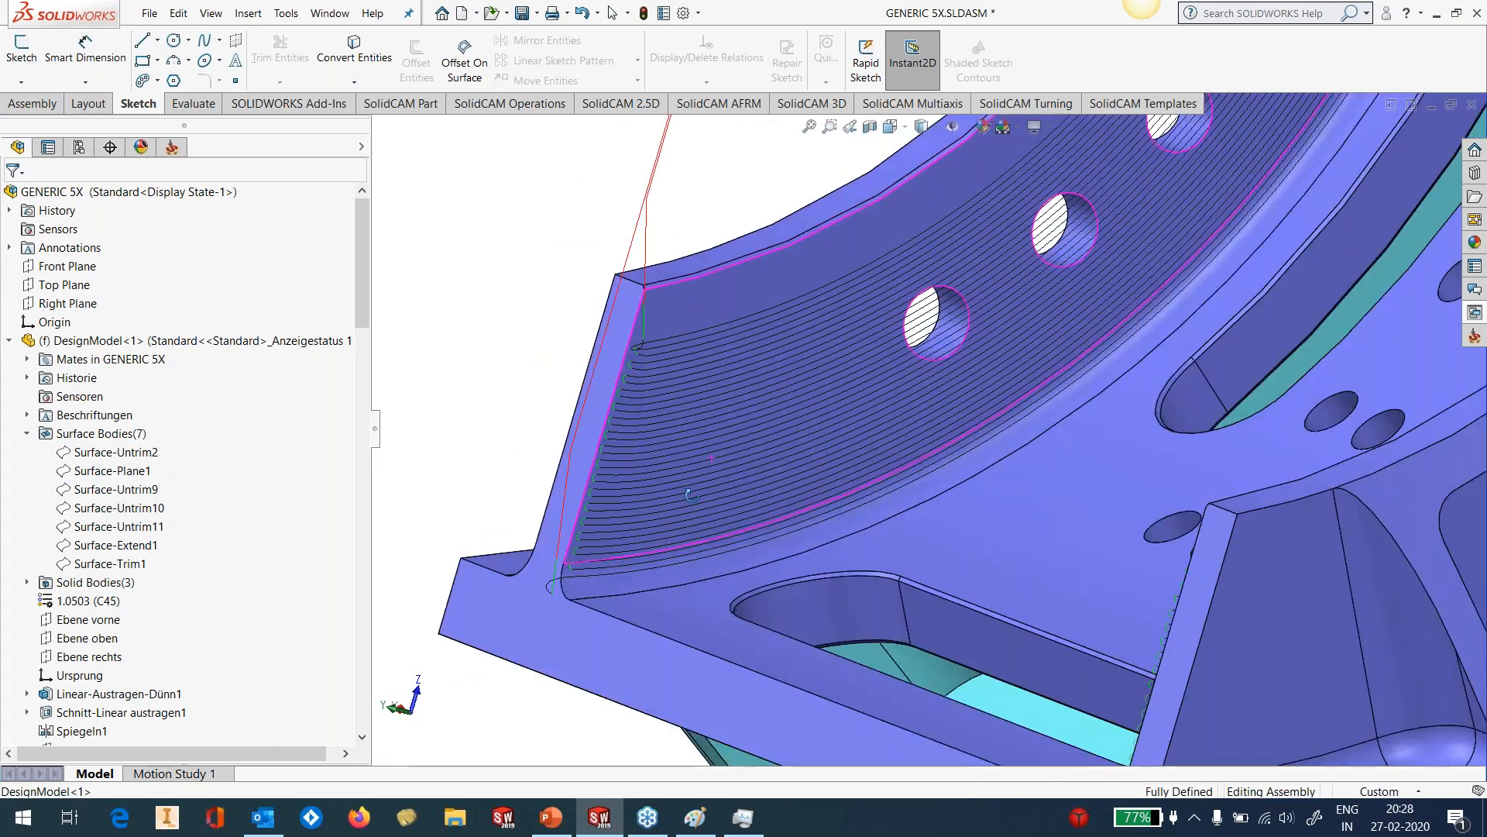
{"action": "scroll", "coordinate": [692, 494], "scroll_direction": "up", "scroll_amount": 5}
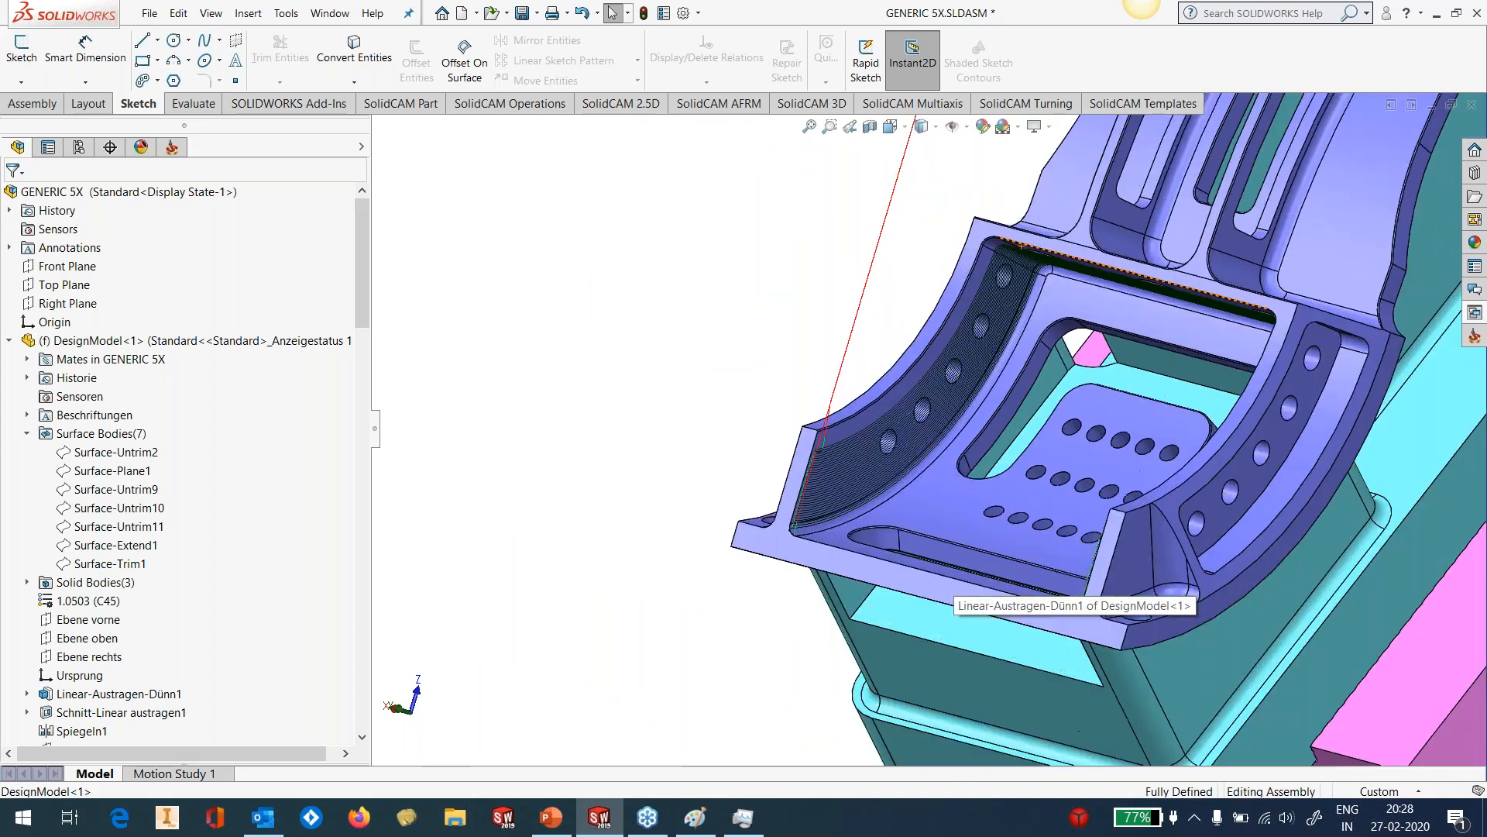
{"action": "scroll", "coordinate": [932, 309], "scroll_direction": "down", "scroll_amount": 6}
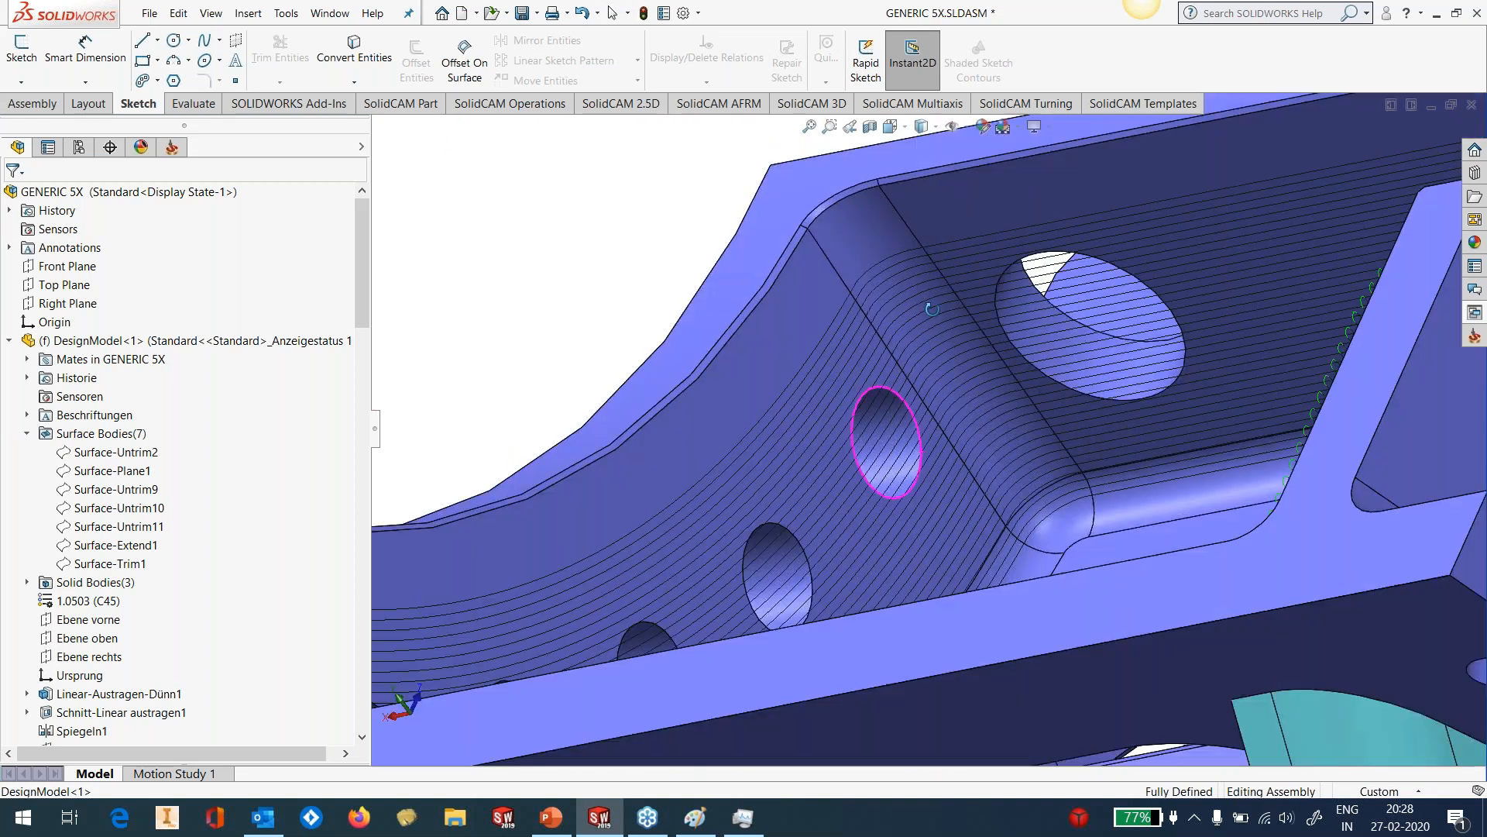
{"action": "middle_click_drag", "start_coordinate": [932, 309], "coordinate": [949, 316]}
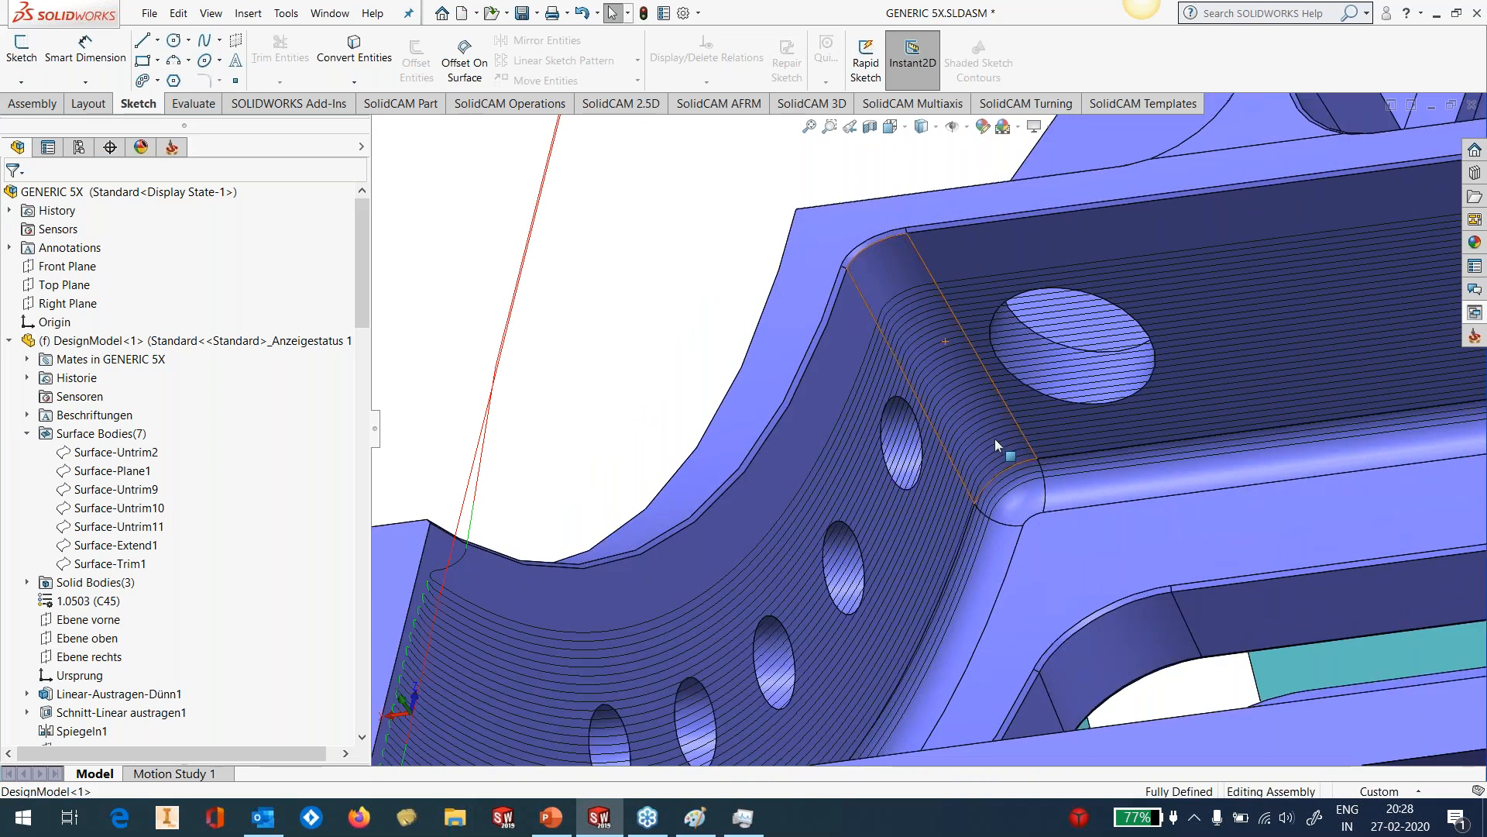
{"action": "scroll", "coordinate": [997, 444], "scroll_direction": "up", "scroll_amount": 5}
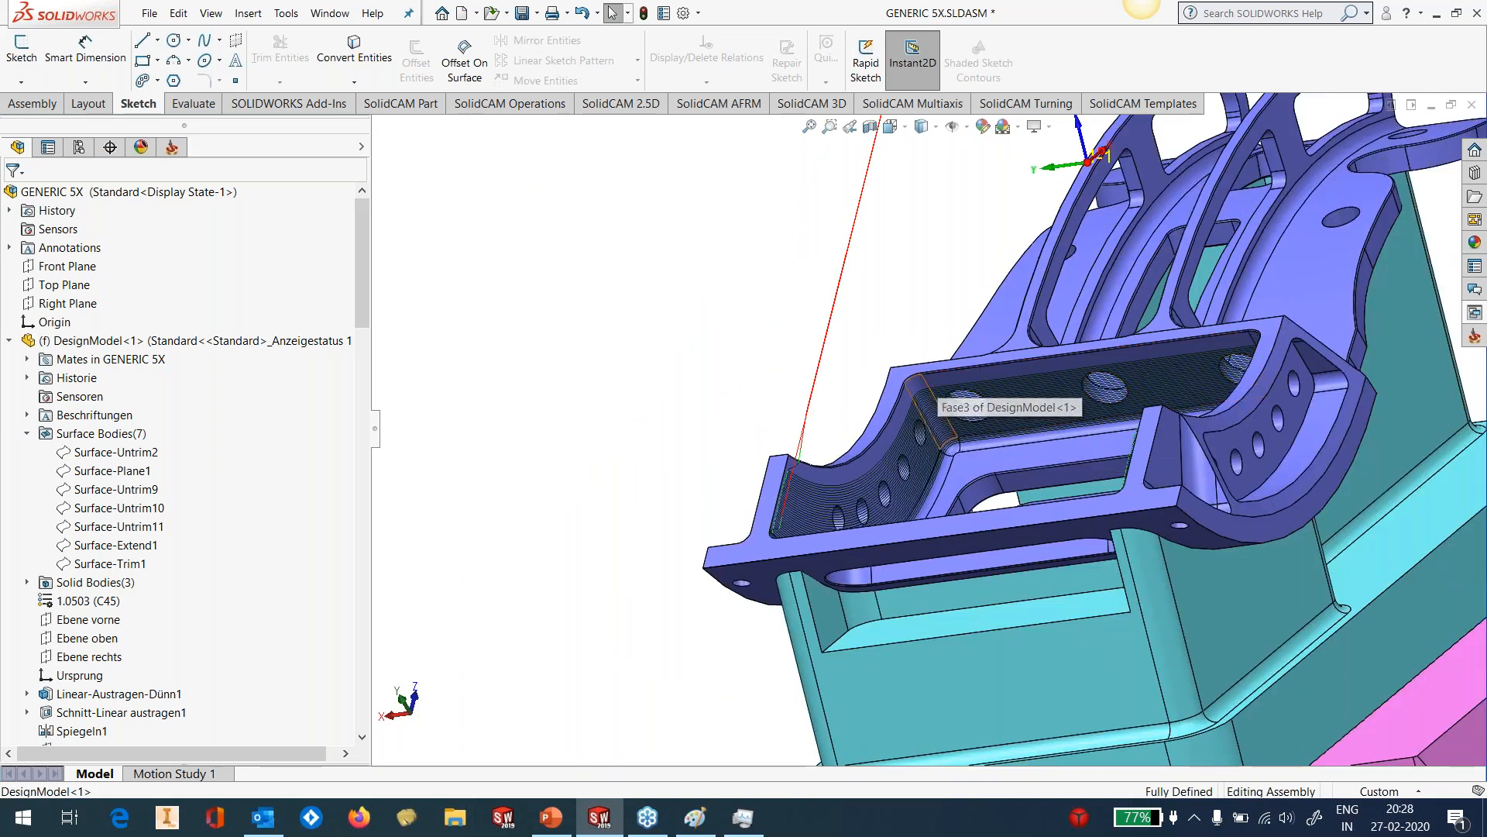
{"action": "scroll", "coordinate": [944, 453], "scroll_direction": "down", "scroll_amount": 6}
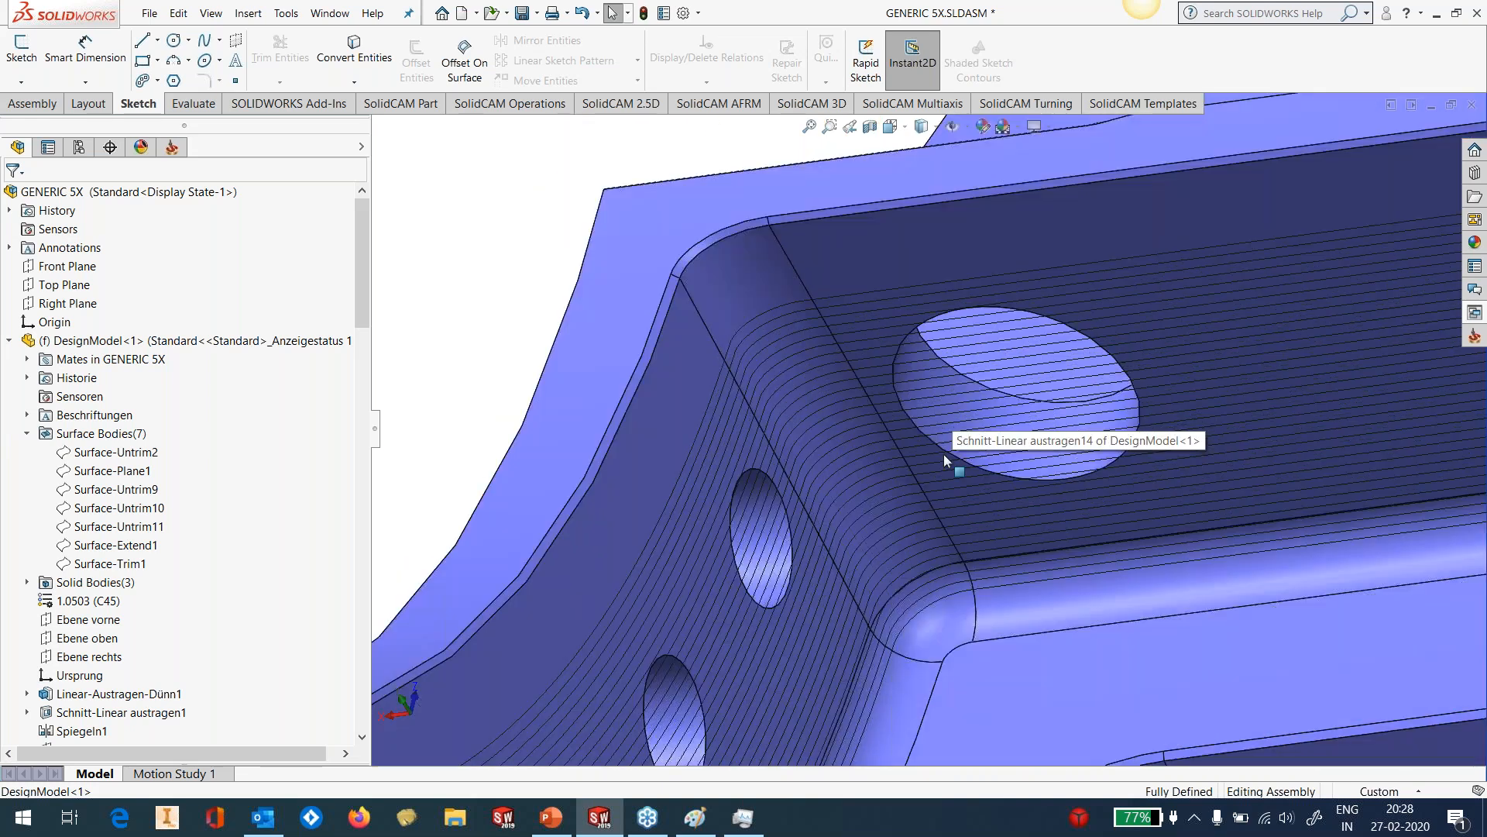
{"action": "scroll", "coordinate": [987, 546], "scroll_direction": "up", "scroll_amount": 6}
{"action": "middle_click_drag", "start_coordinate": [965, 545], "coordinate": [1200, 402]}
{"action": "scroll", "coordinate": [1198, 397], "scroll_direction": "down", "scroll_amount": 3}
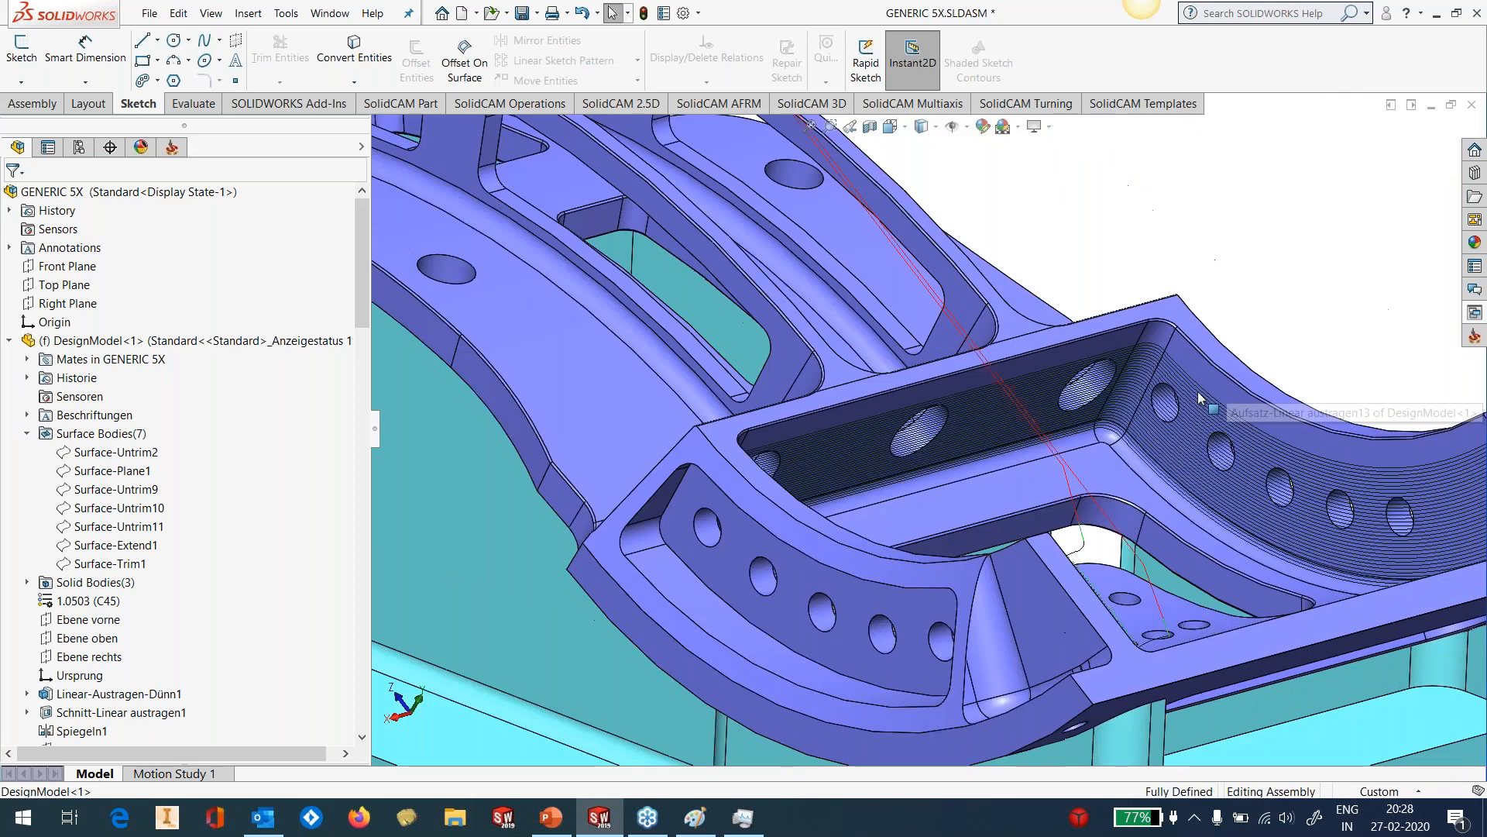
{"action": "scroll", "coordinate": [1199, 399], "scroll_direction": "up", "scroll_amount": 6}
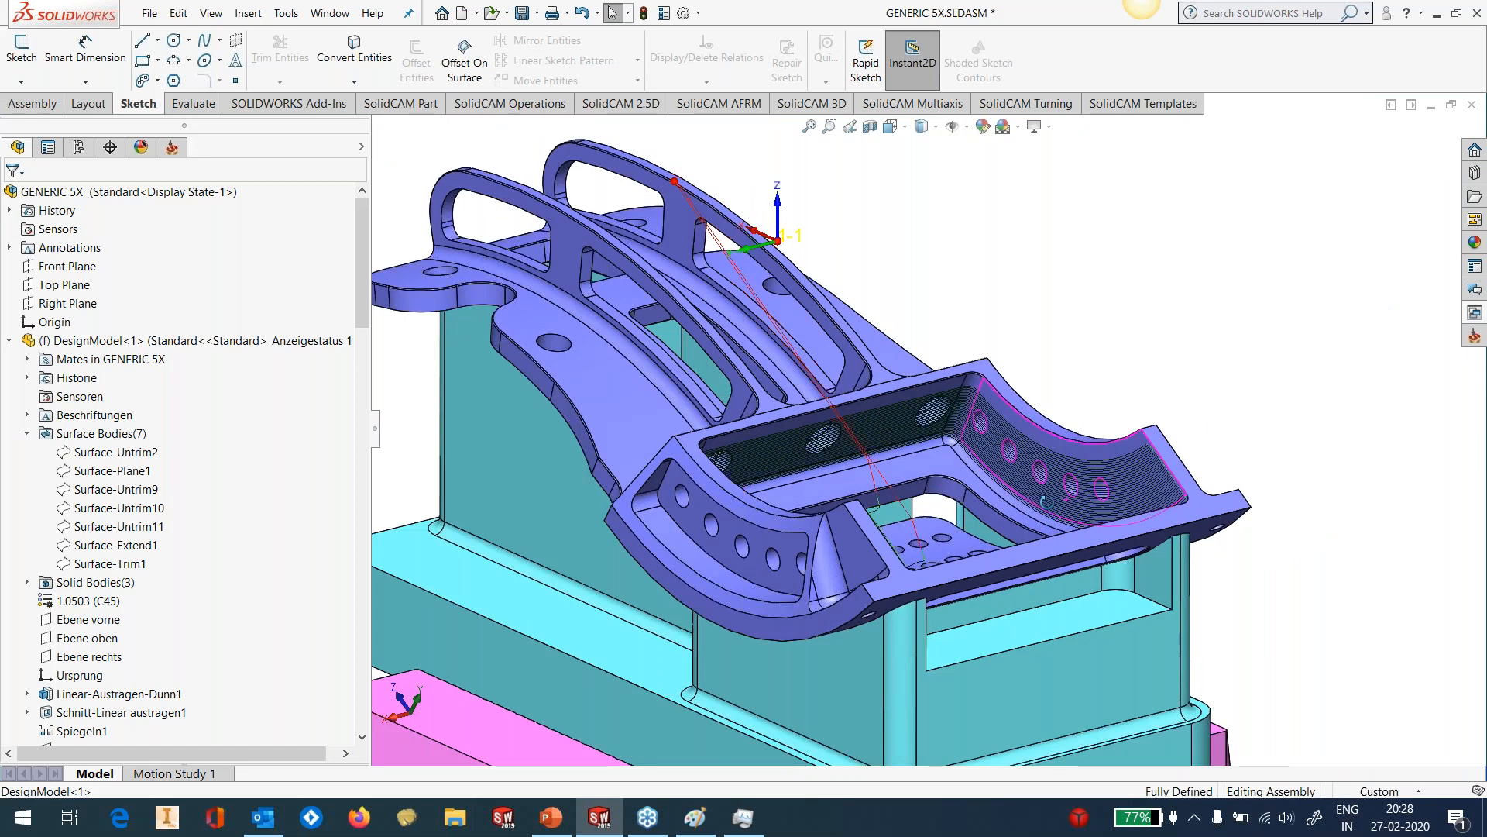
{"action": "mouse_move", "coordinate": [1047, 502]}
{"action": "middle_mouse_down"}
{"action": "mouse_move", "coordinate": [964, 508]}
{"action": "mouse_move", "coordinate": [1055, 518]}
{"action": "middle_mouse_up"}
Simulate the GEN_5X_INTERNALWALL_OVALFORM operation on the host CAD model and examine how the oval form tool meets the pocket's side wall.
{"action": "left_click", "coordinate": [172, 148]}
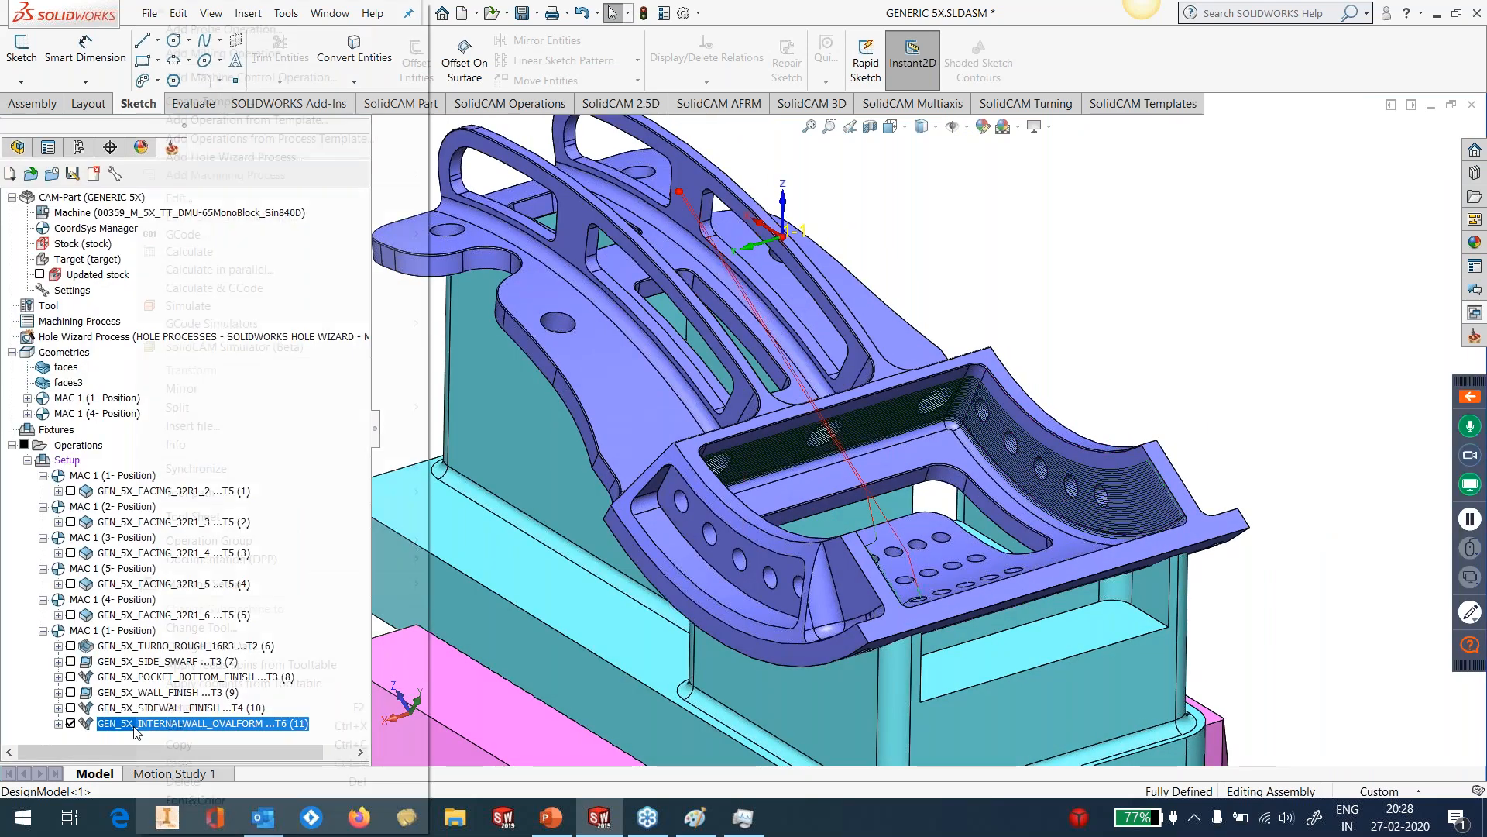
{"action": "right_click", "coordinate": [136, 732]}
{"action": "left_click", "coordinate": [190, 308]}
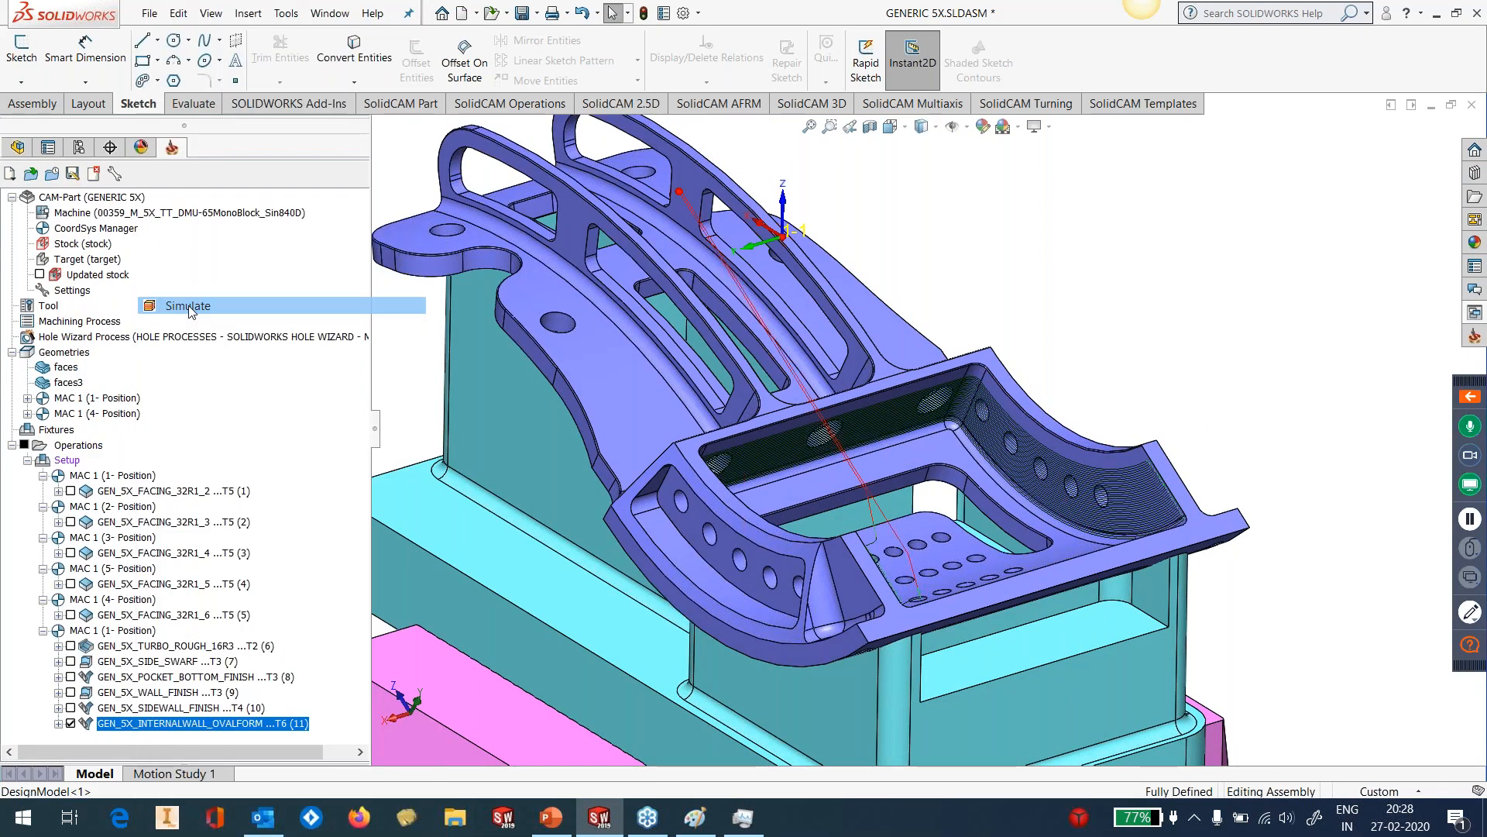
{"action": "left_click_drag", "start_coordinate": [324, 511], "coordinate": [339, 512]}
{"action": "left_click", "coordinate": [278, 554]}
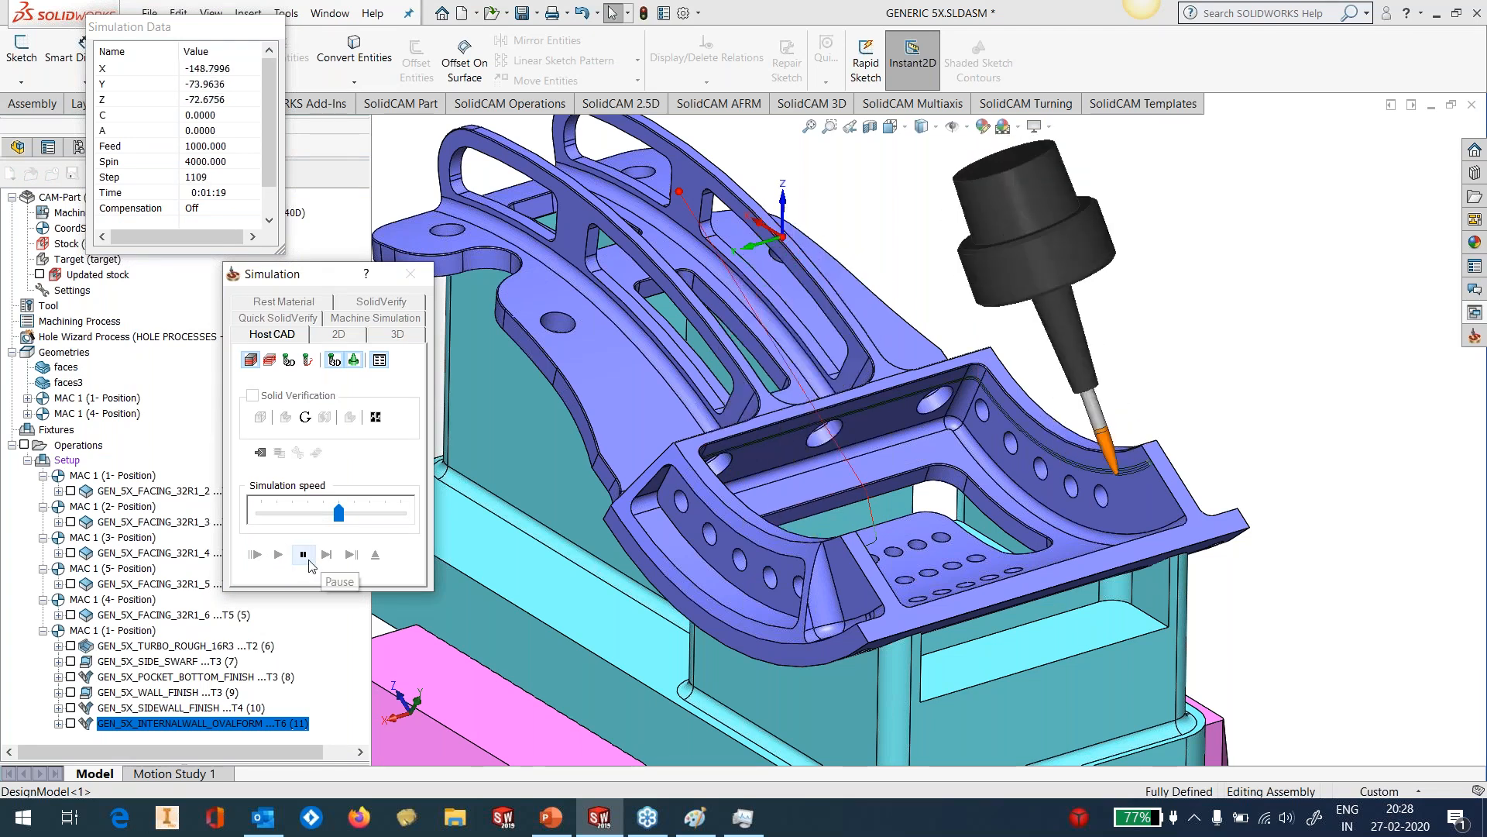
{"action": "middle_click_drag", "start_coordinate": [900, 565], "coordinate": [720, 585]}
{"action": "scroll", "coordinate": [721, 585], "scroll_direction": "down", "scroll_amount": 3}
{"action": "scroll", "coordinate": [721, 585], "scroll_direction": "down", "scroll_amount": 6}
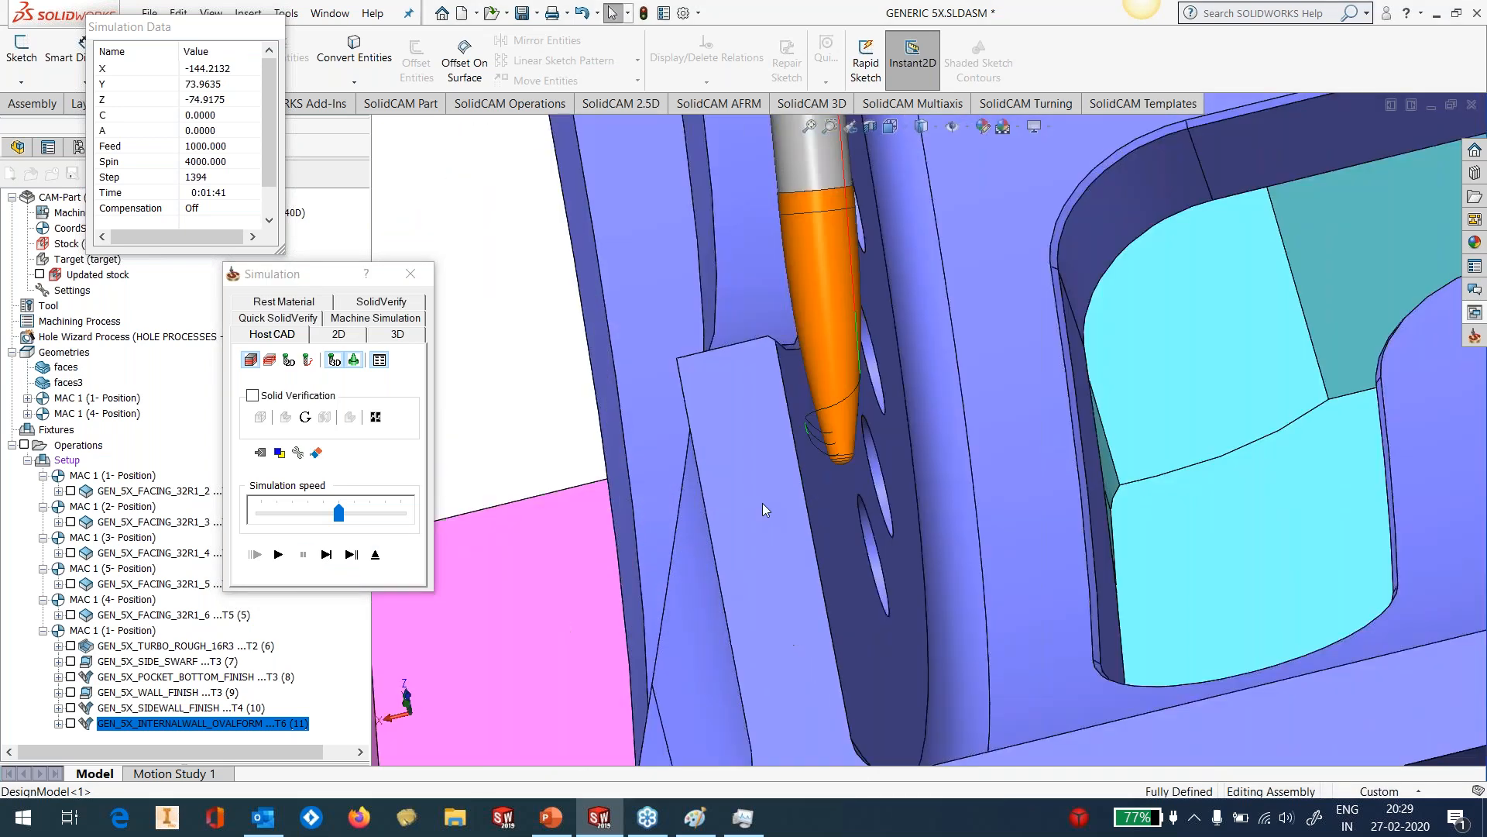
{"action": "scroll", "coordinate": [856, 312], "scroll_direction": "down", "scroll_amount": 5}
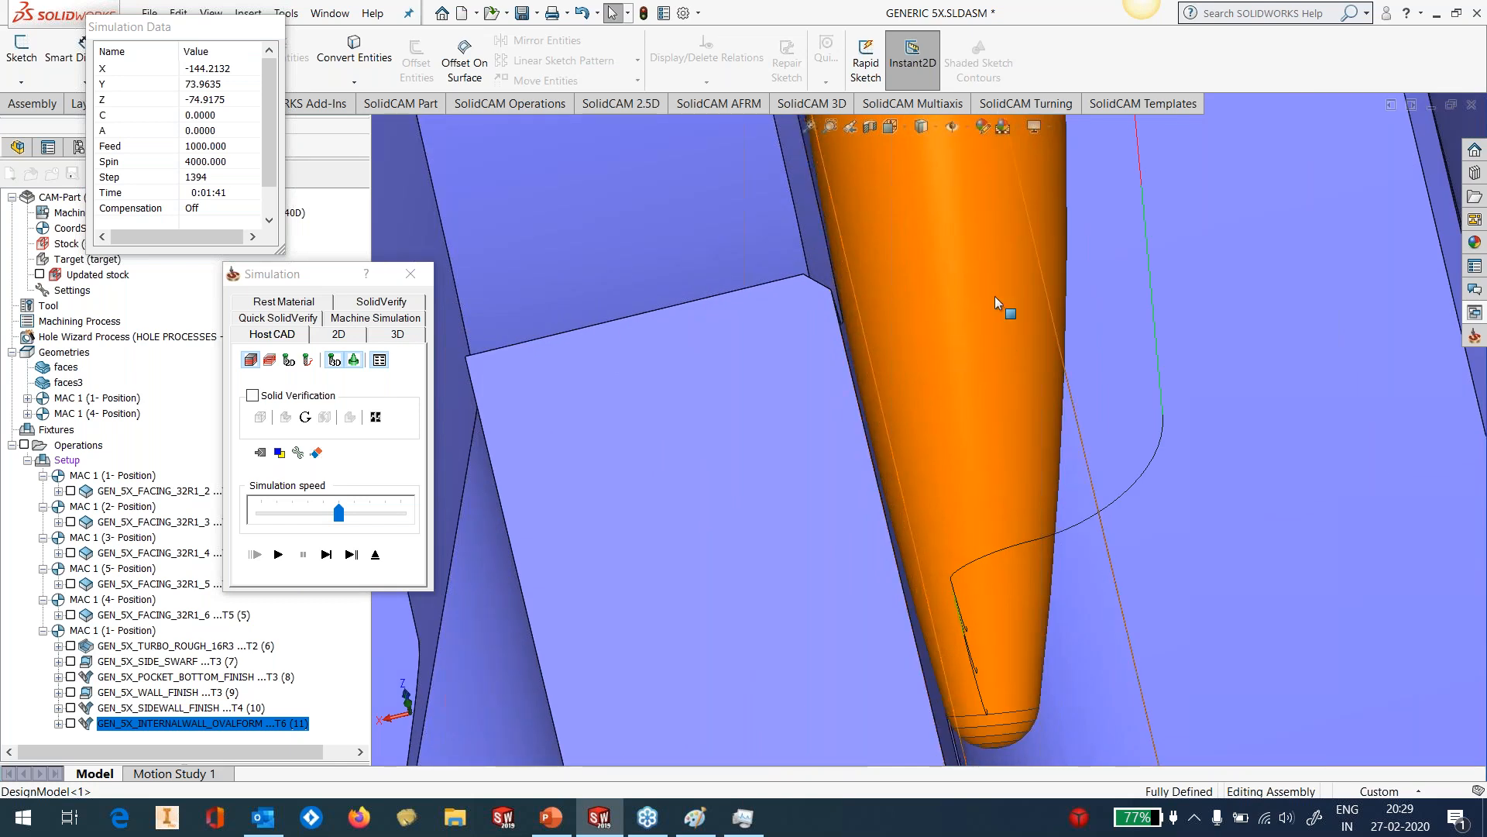
{"action": "middle_click_drag", "start_coordinate": [956, 432], "coordinate": [954, 468]}
{"action": "scroll", "coordinate": [956, 472], "scroll_direction": "up", "scroll_amount": 6}
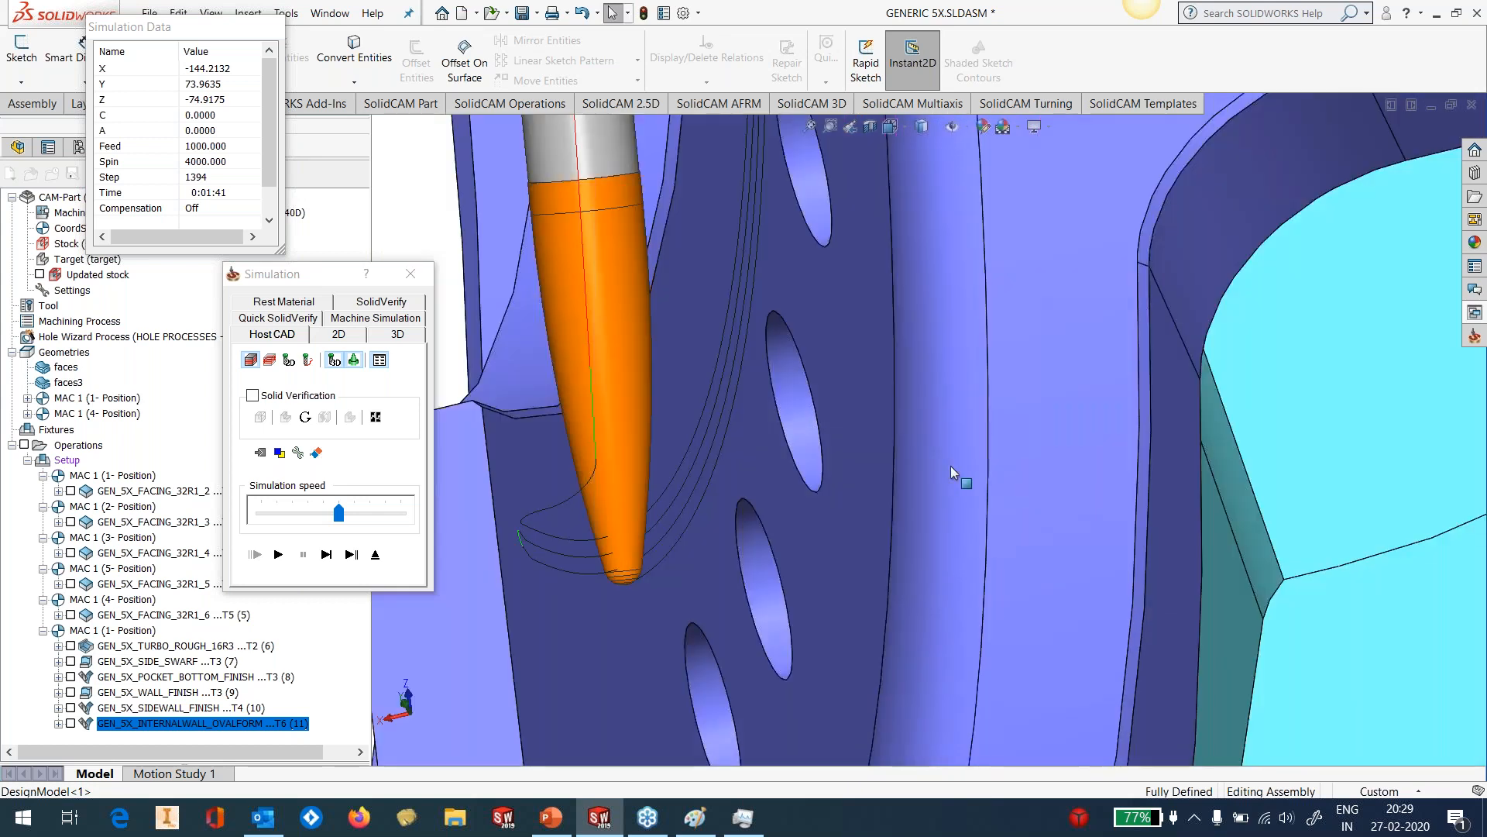
Play the oval form toolpath simulation, examine the tool motion around the pocket's inner walls, and exit the simulation.
{"action": "left_click", "coordinate": [279, 555]}
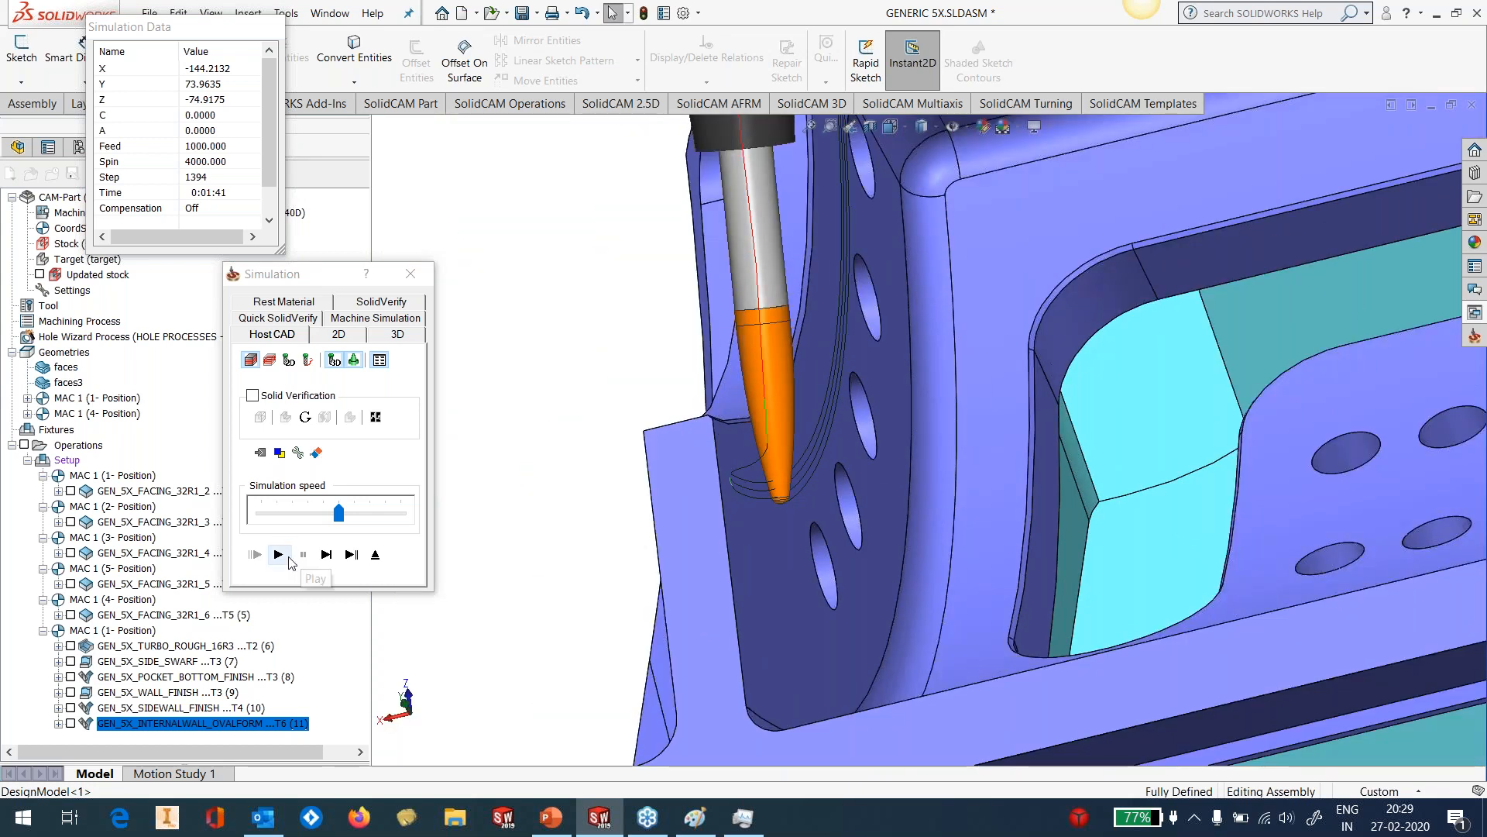
{"action": "middle_click_drag", "start_coordinate": [891, 434], "coordinate": [927, 518]}
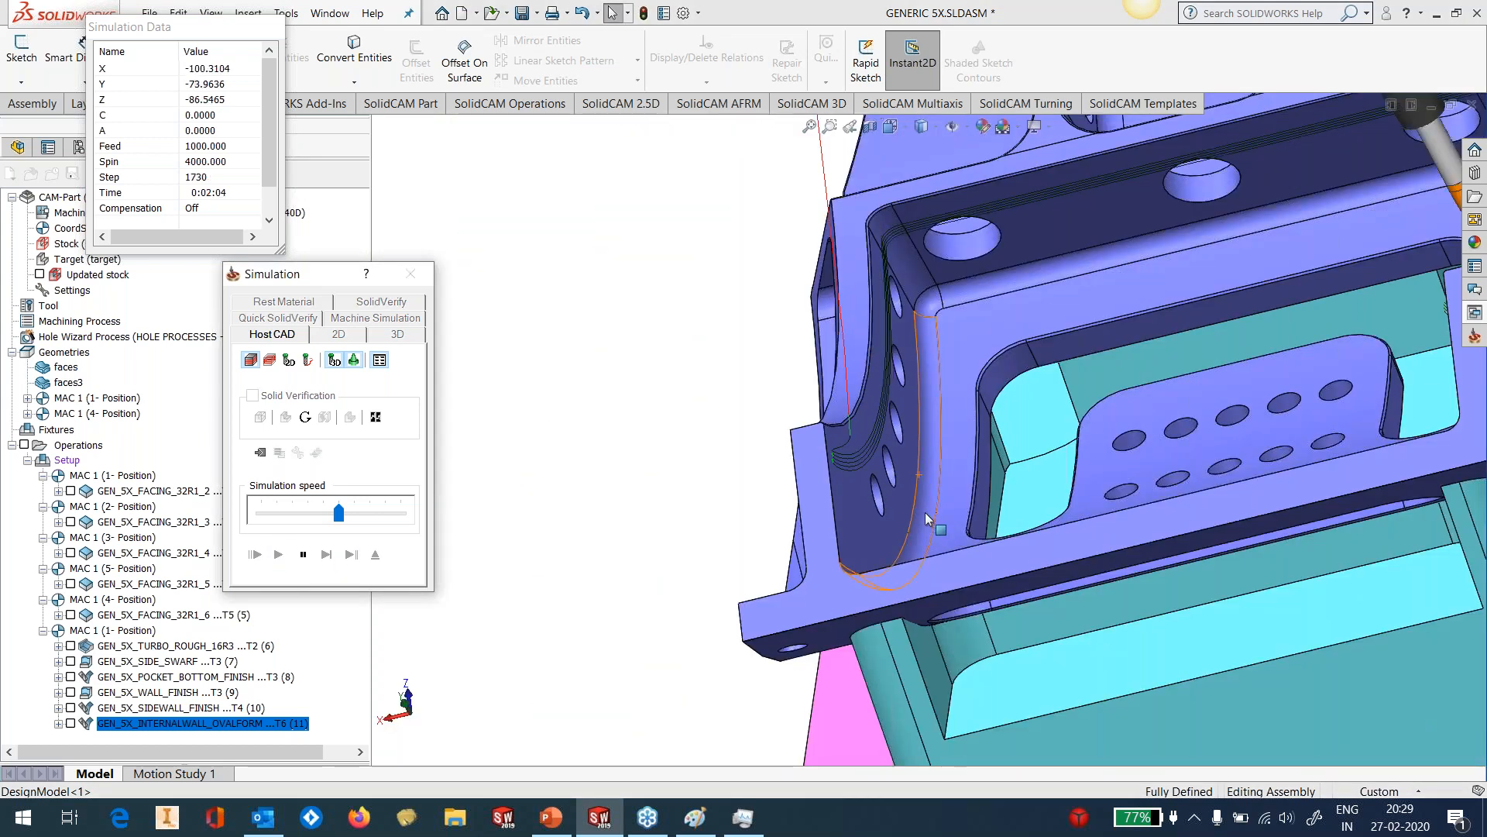
{"action": "scroll", "coordinate": [928, 519], "scroll_direction": "up", "scroll_amount": 4}
{"action": "scroll", "coordinate": [928, 519], "scroll_direction": "down", "scroll_amount": 1}
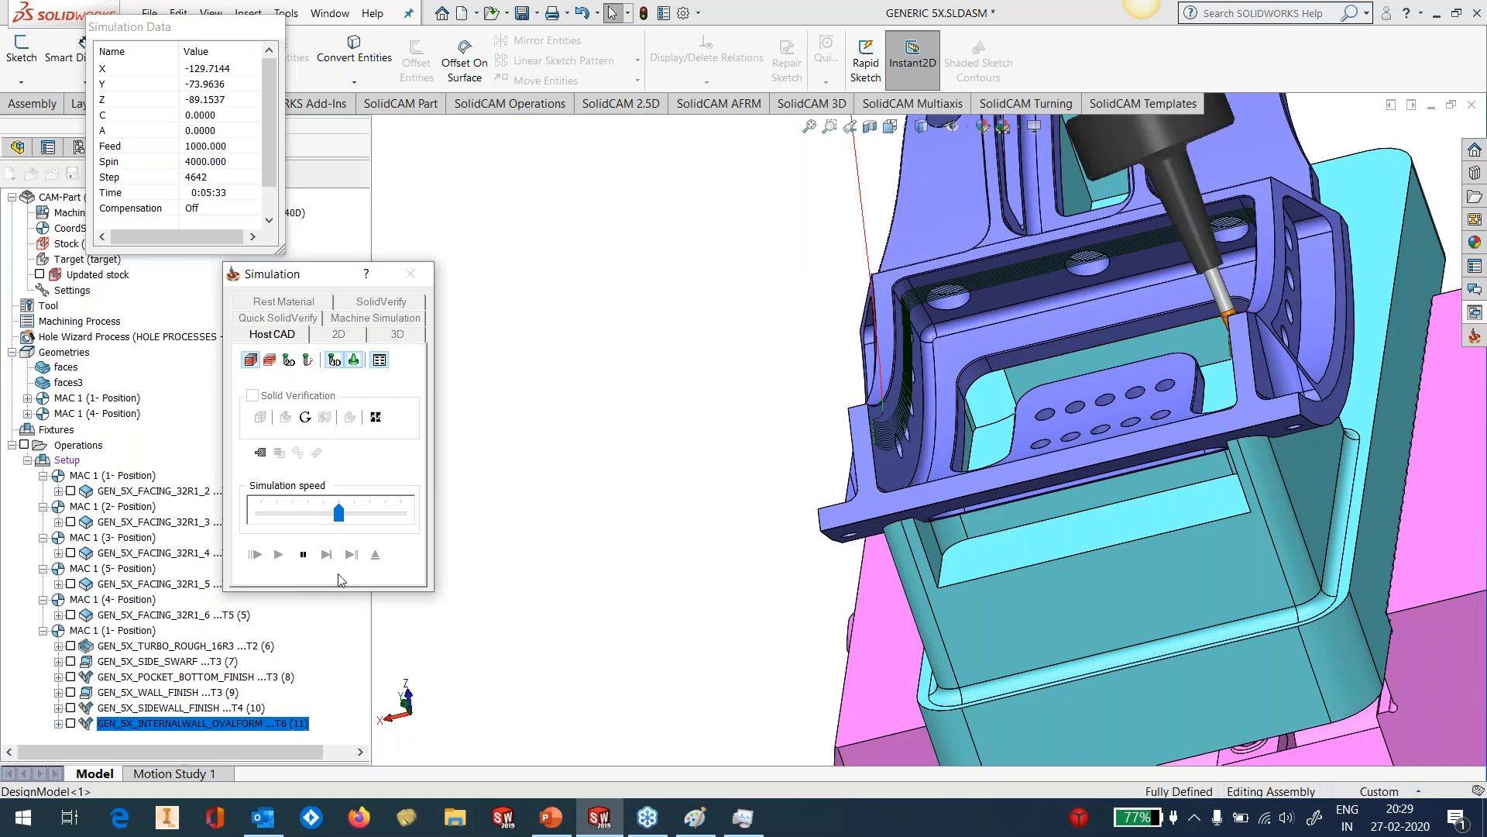
{"action": "left_click", "coordinate": [376, 553]}
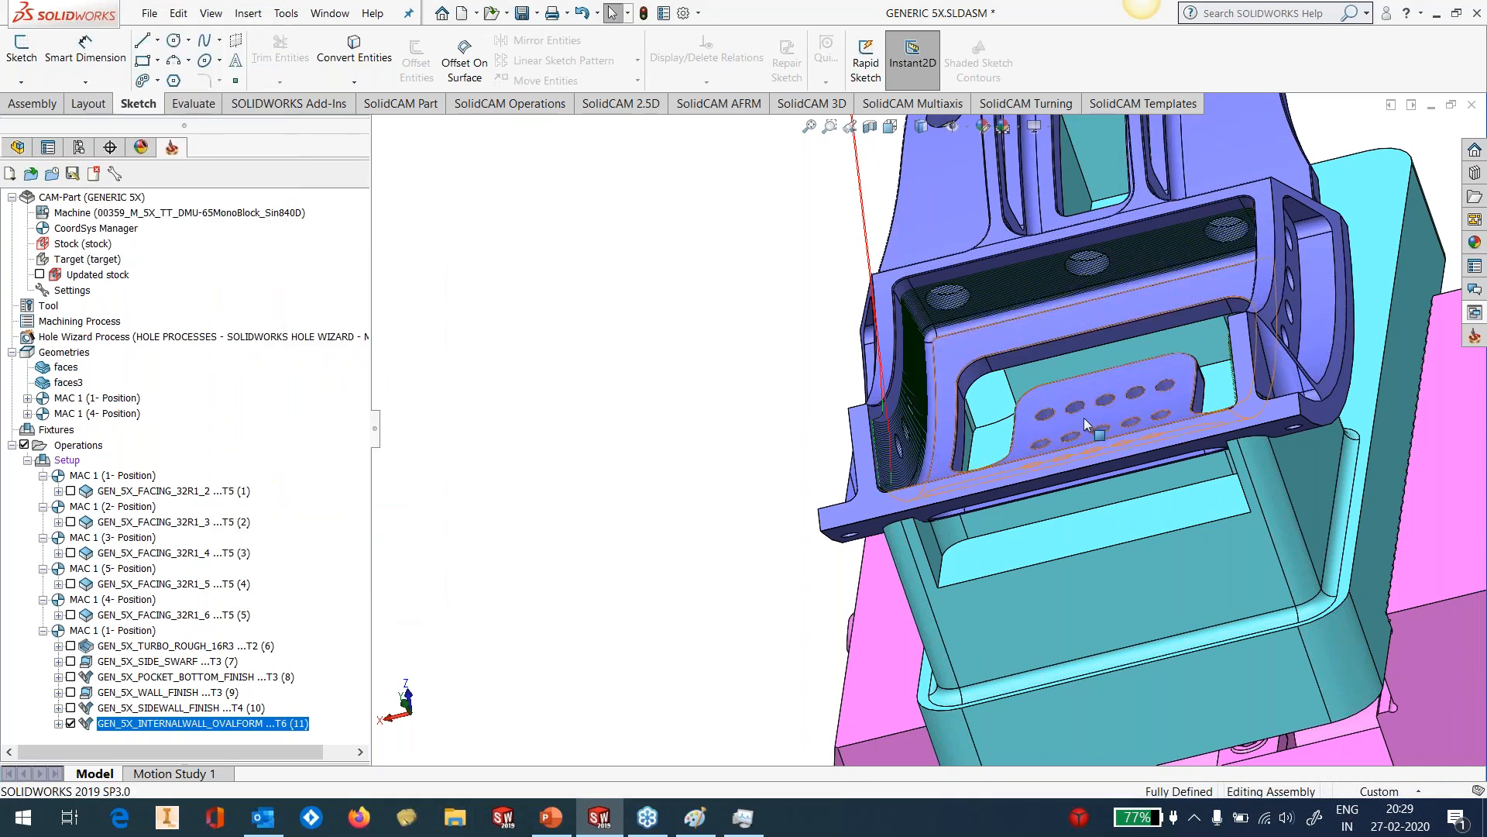
Hide the toolpath of the GEN_5X_INTERNALWALL_OVALFORM operation.
{"action": "middle_click_drag", "start_coordinate": [1153, 385], "coordinate": [1115, 496]}
{"action": "scroll", "coordinate": [1162, 404], "scroll_direction": "down", "scroll_amount": 3}
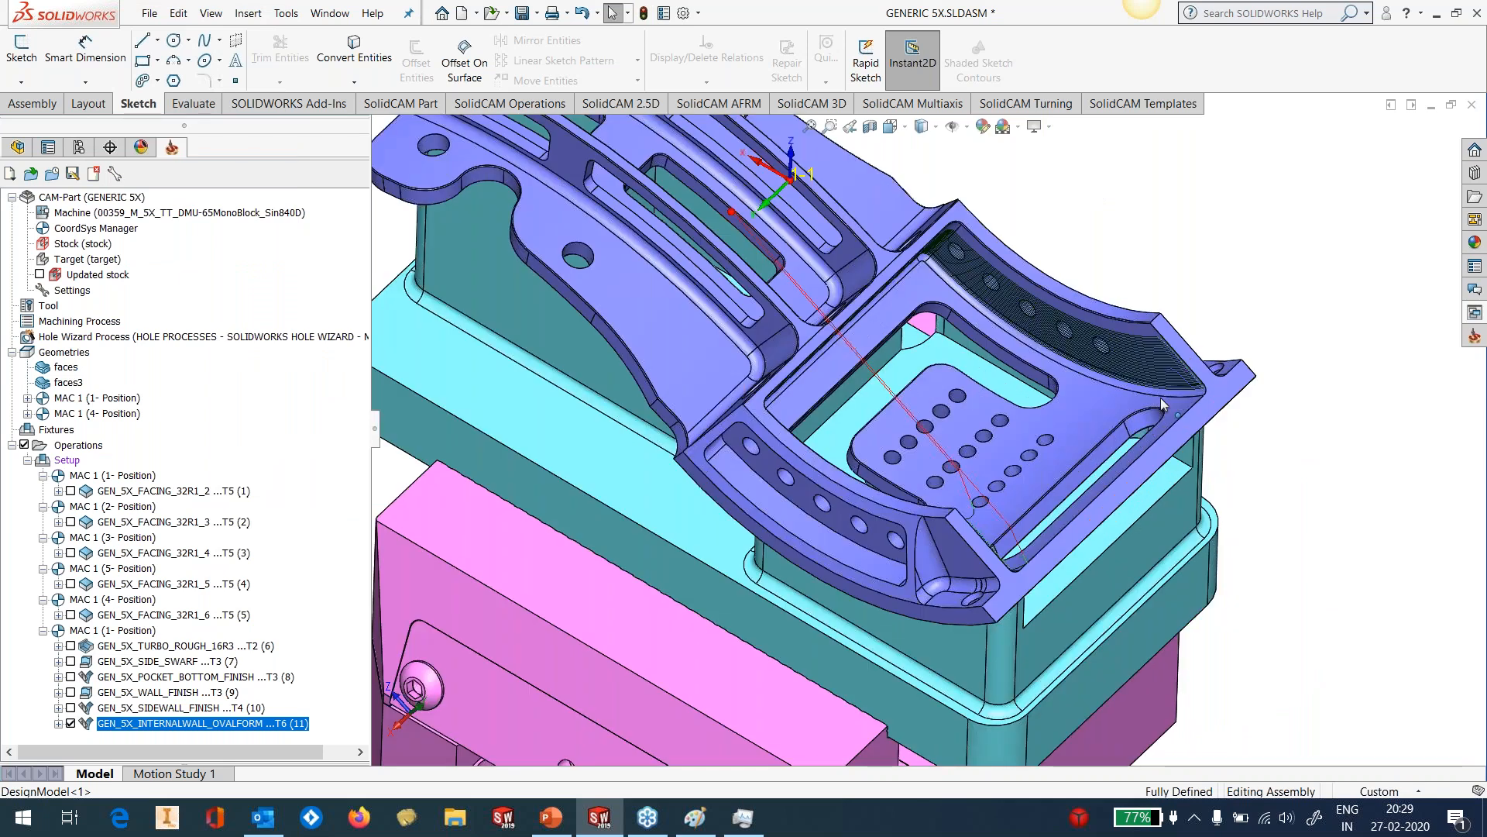
{"action": "left_click", "coordinate": [70, 724]}
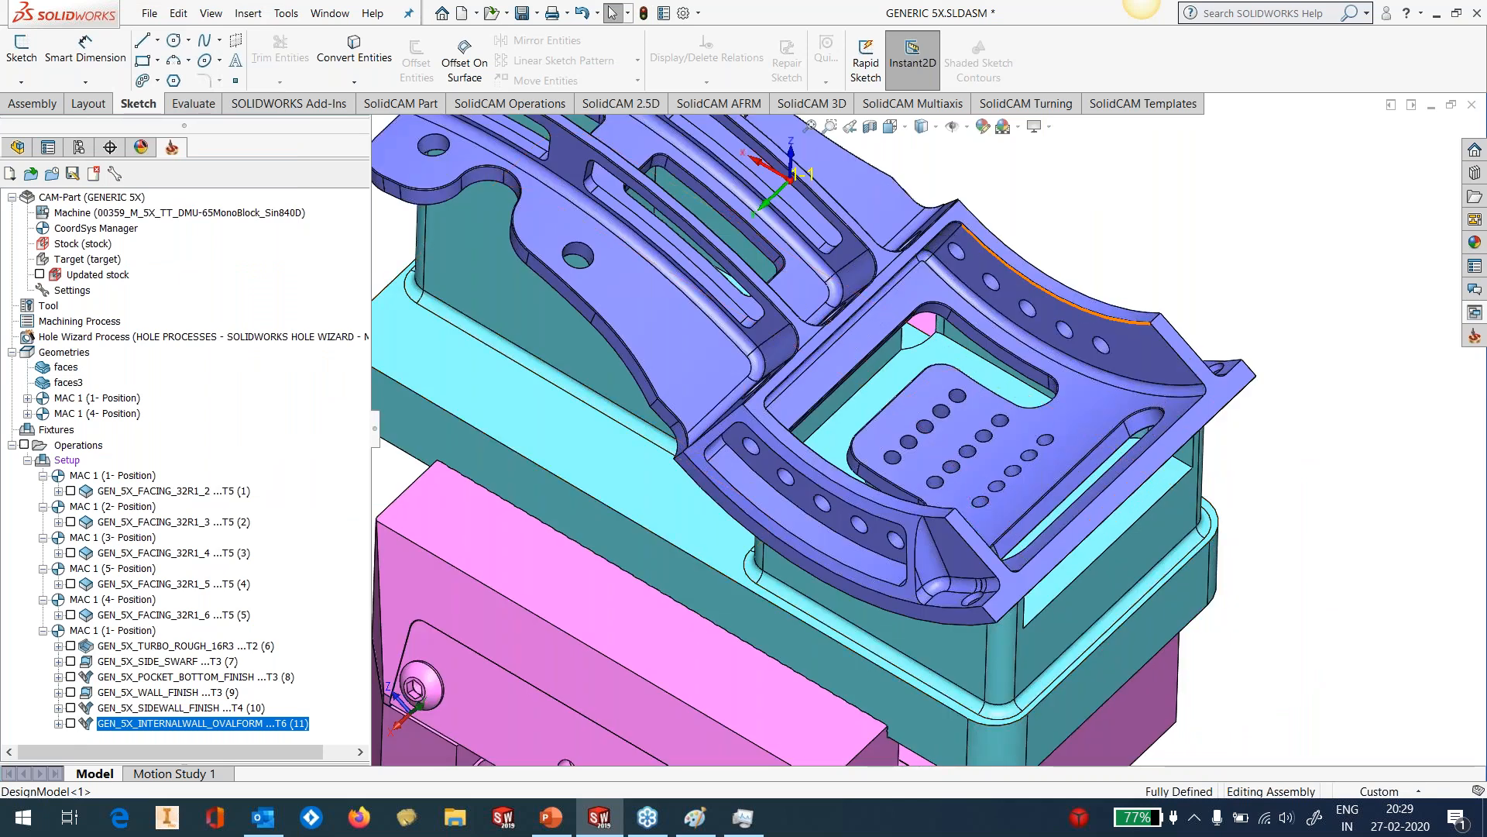
{"action": "scroll", "coordinate": [1156, 321], "scroll_direction": "up", "scroll_amount": 2}
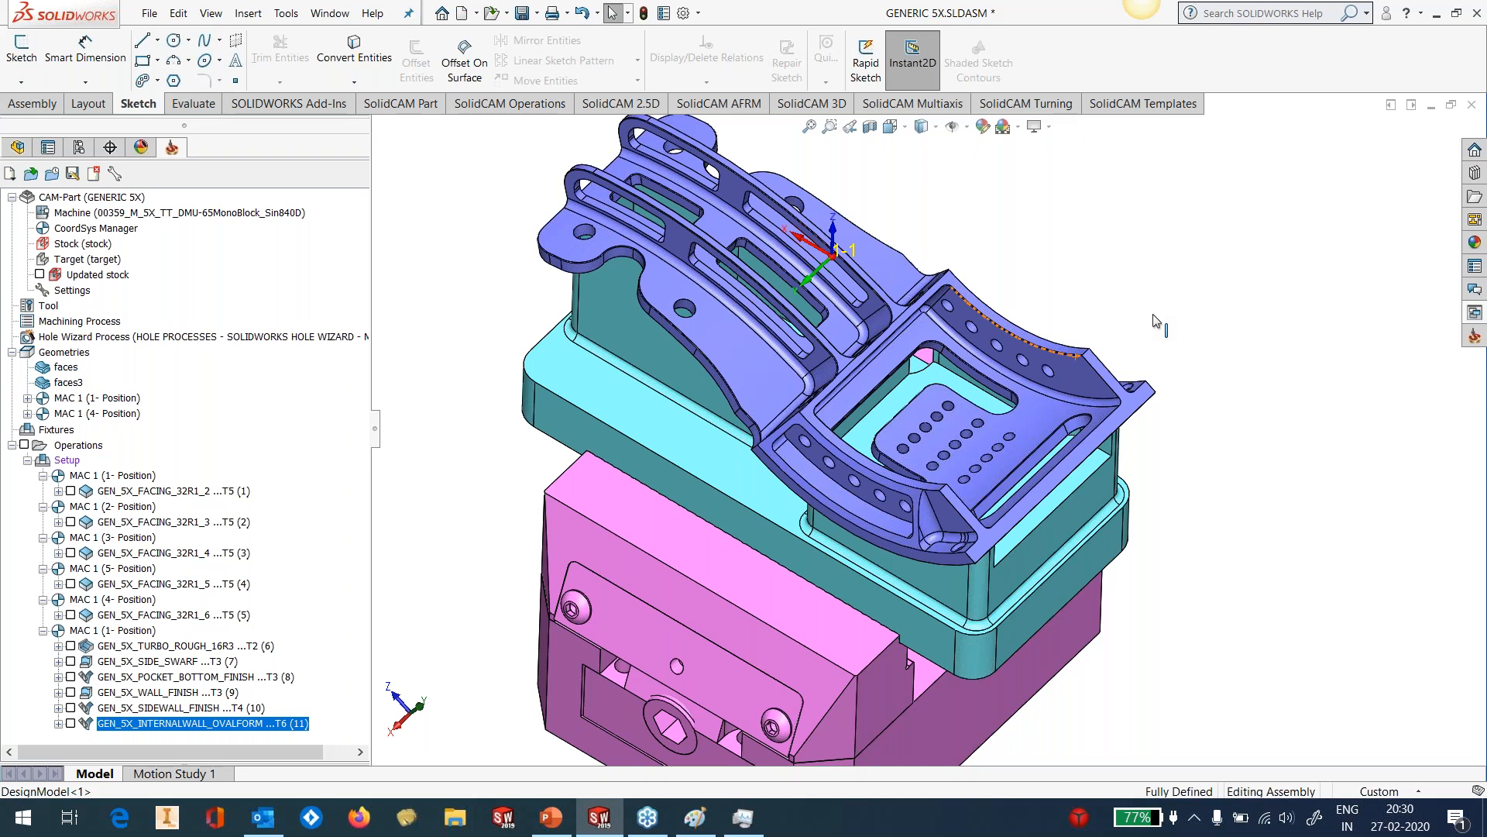
Add a GEN_5X_MX_COMMON_DIRECTION operation from the Multiaxis Constant Stepover templates after the last operation, and review its tool axis control settings.
{"action": "left_click", "coordinate": [1474, 314]}
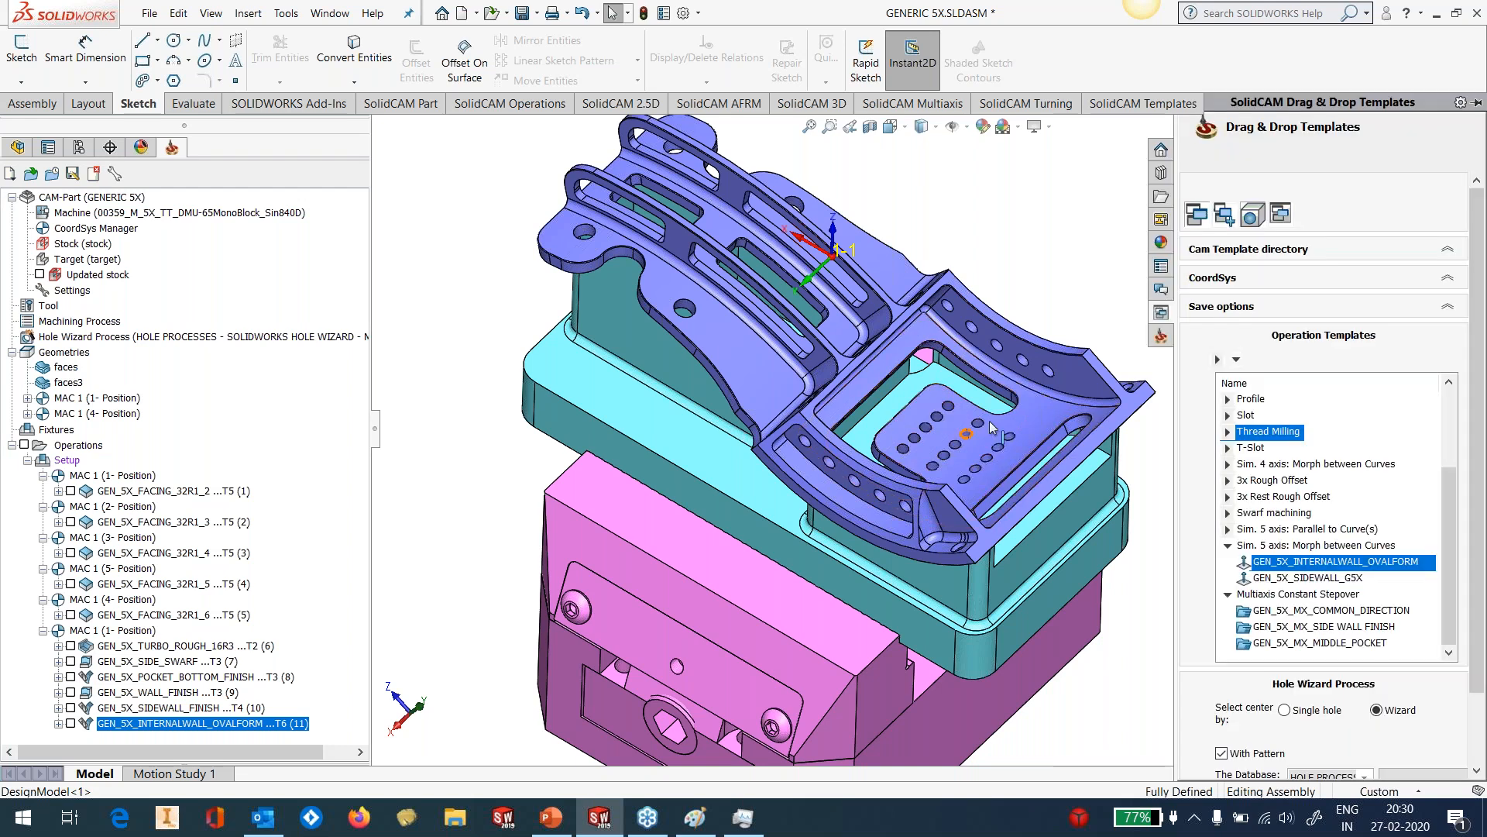
{"action": "scroll", "coordinate": [992, 426], "scroll_direction": "down", "scroll_amount": 6}
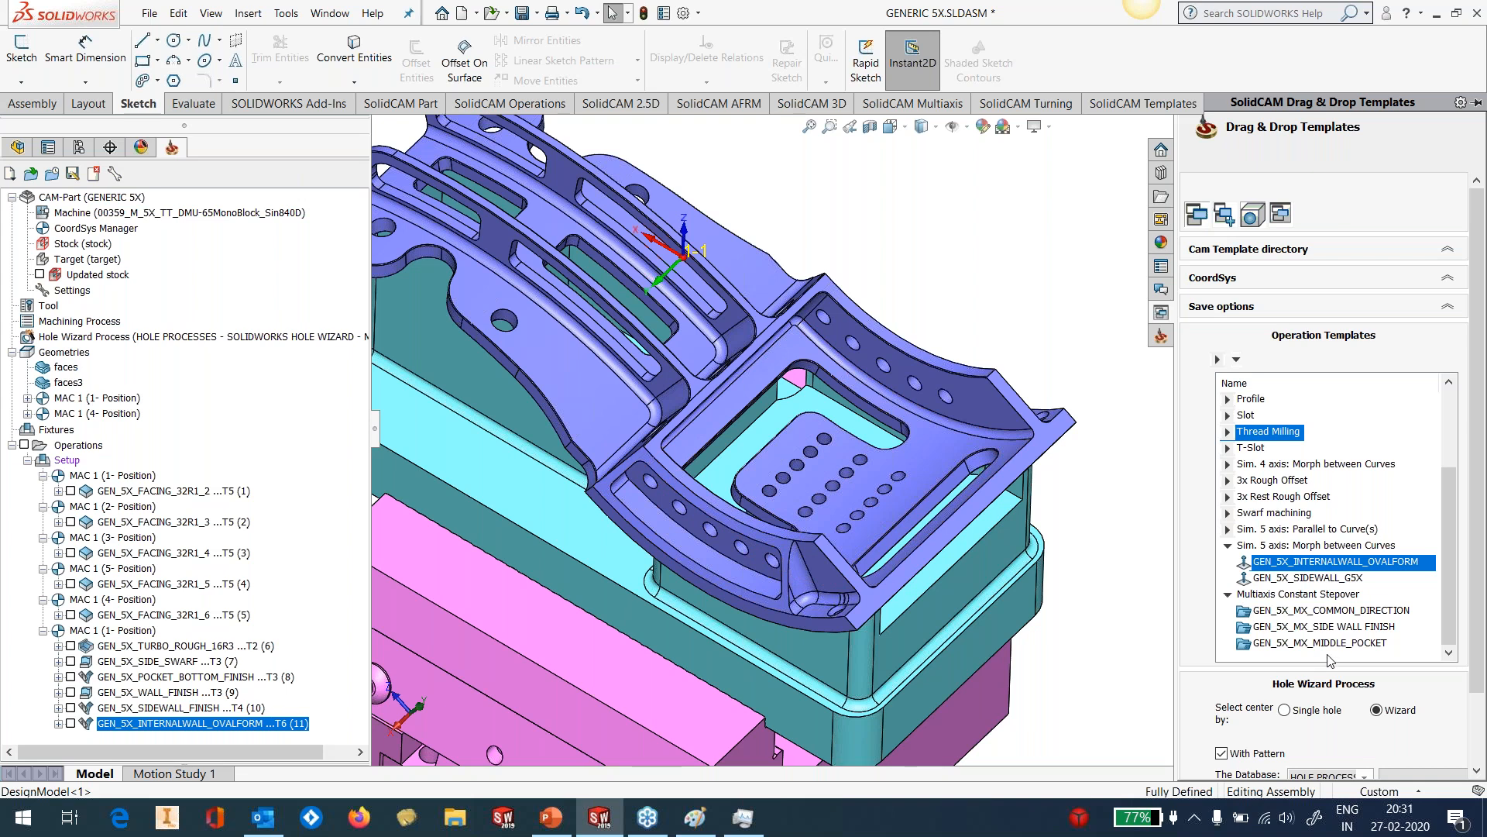
{"action": "left_click", "coordinate": [1342, 612]}
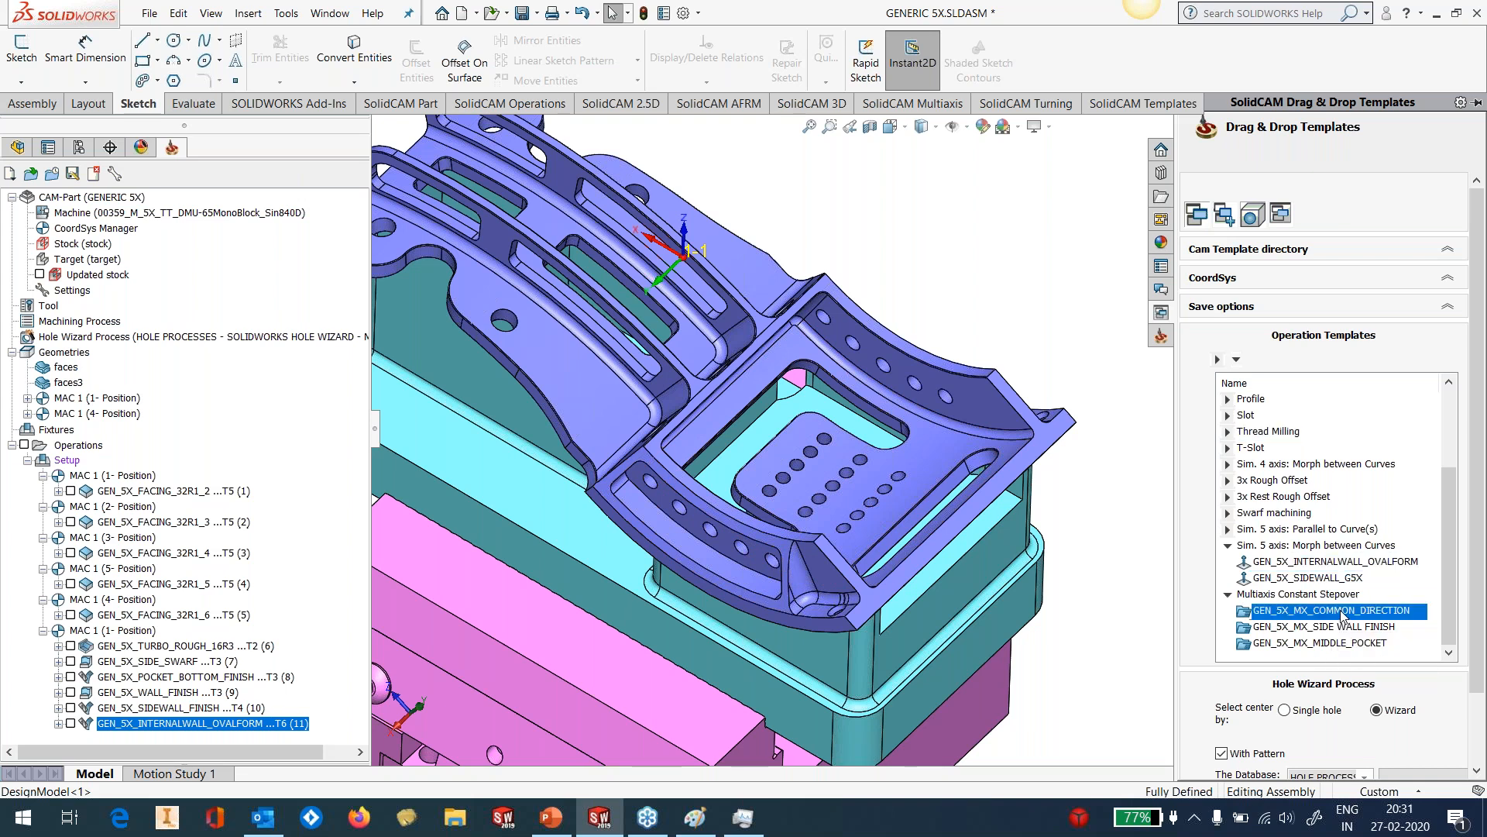
{"action": "left_click_drag", "start_coordinate": [1341, 615], "coordinate": [217, 740]}
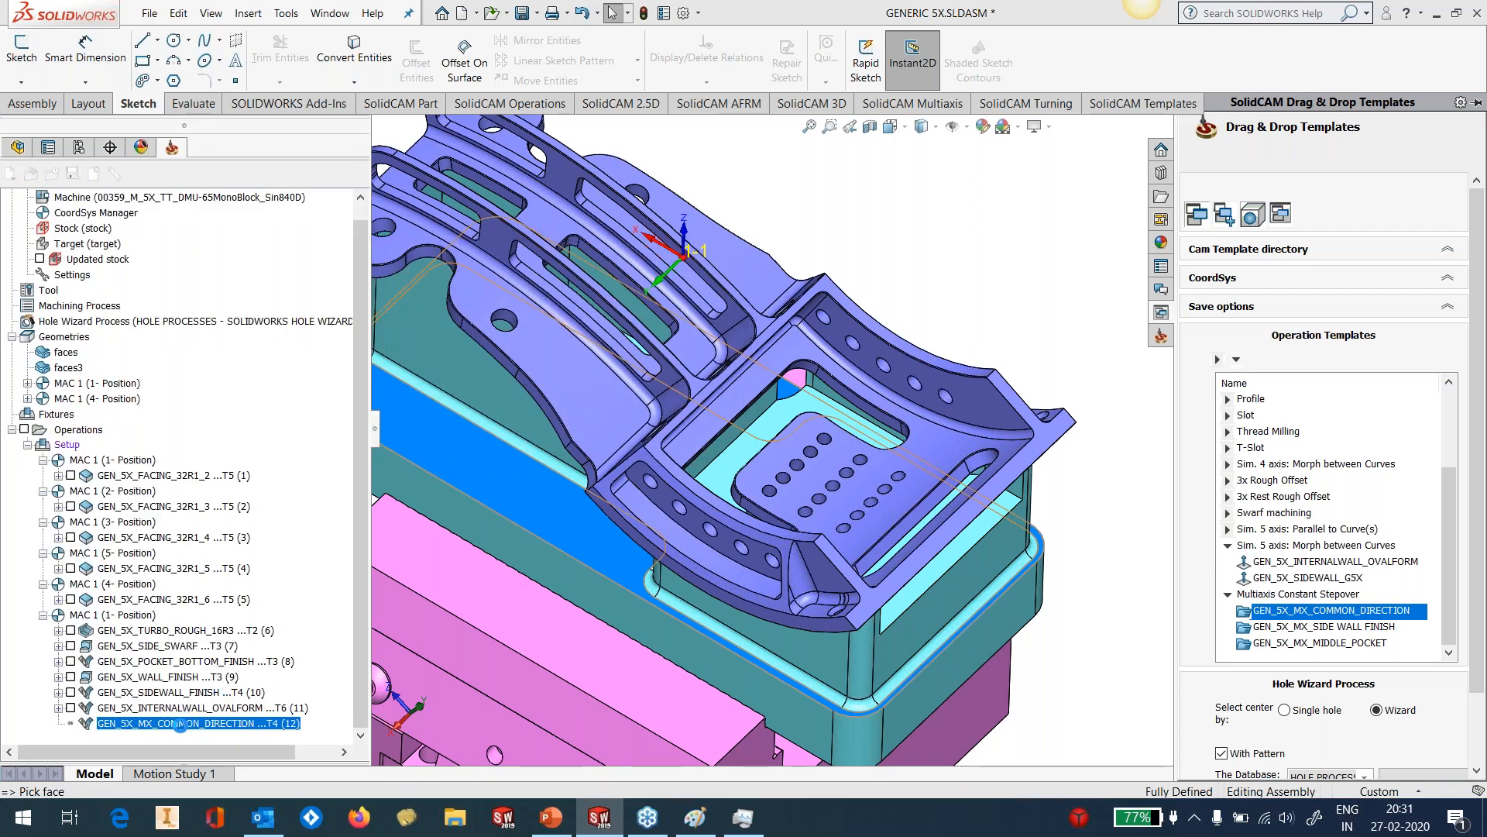
{"action": "double_click", "coordinate": [181, 723]}
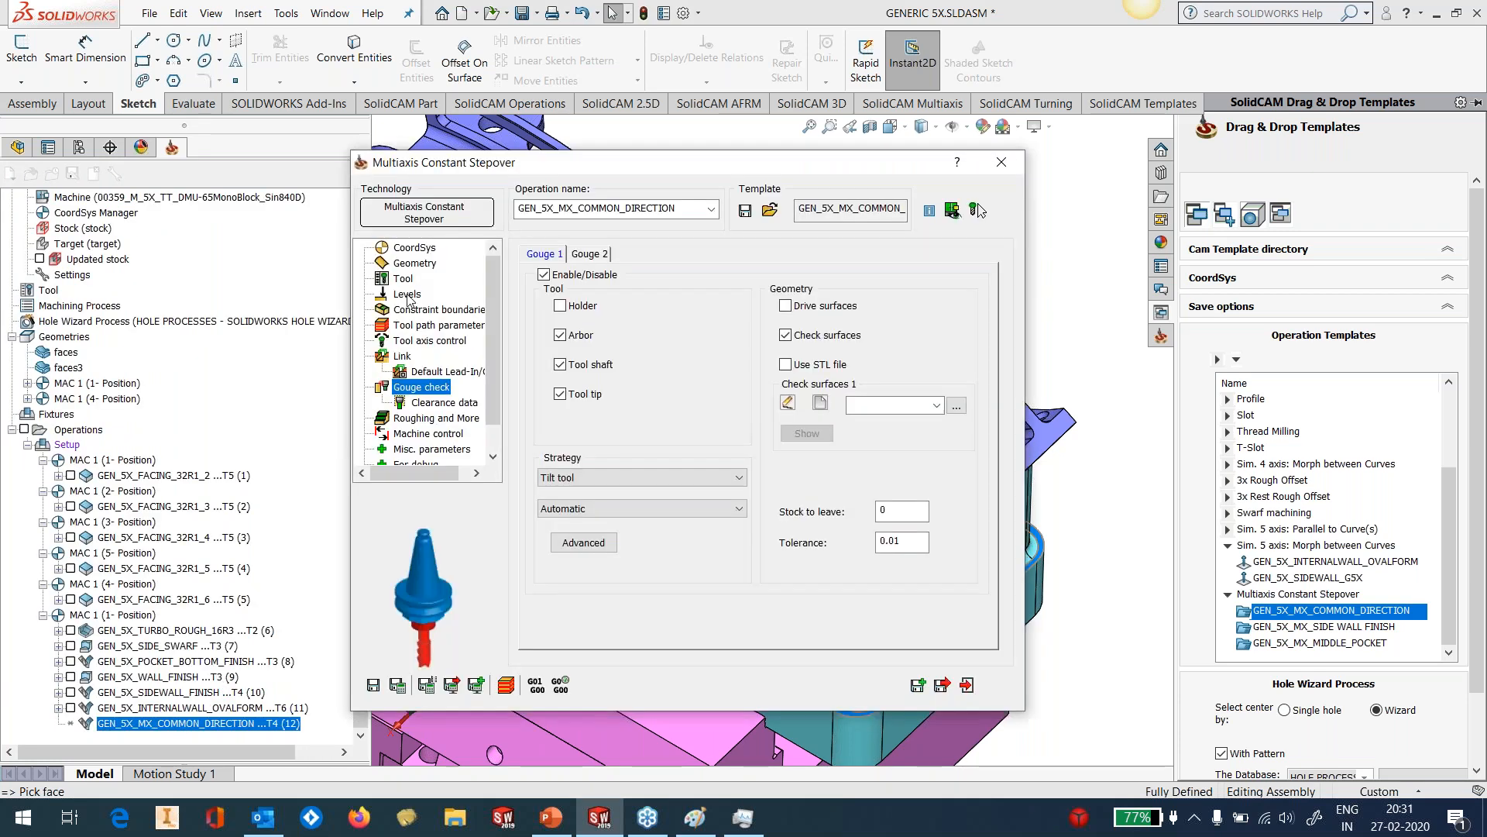
{"action": "left_click", "coordinate": [591, 253]}
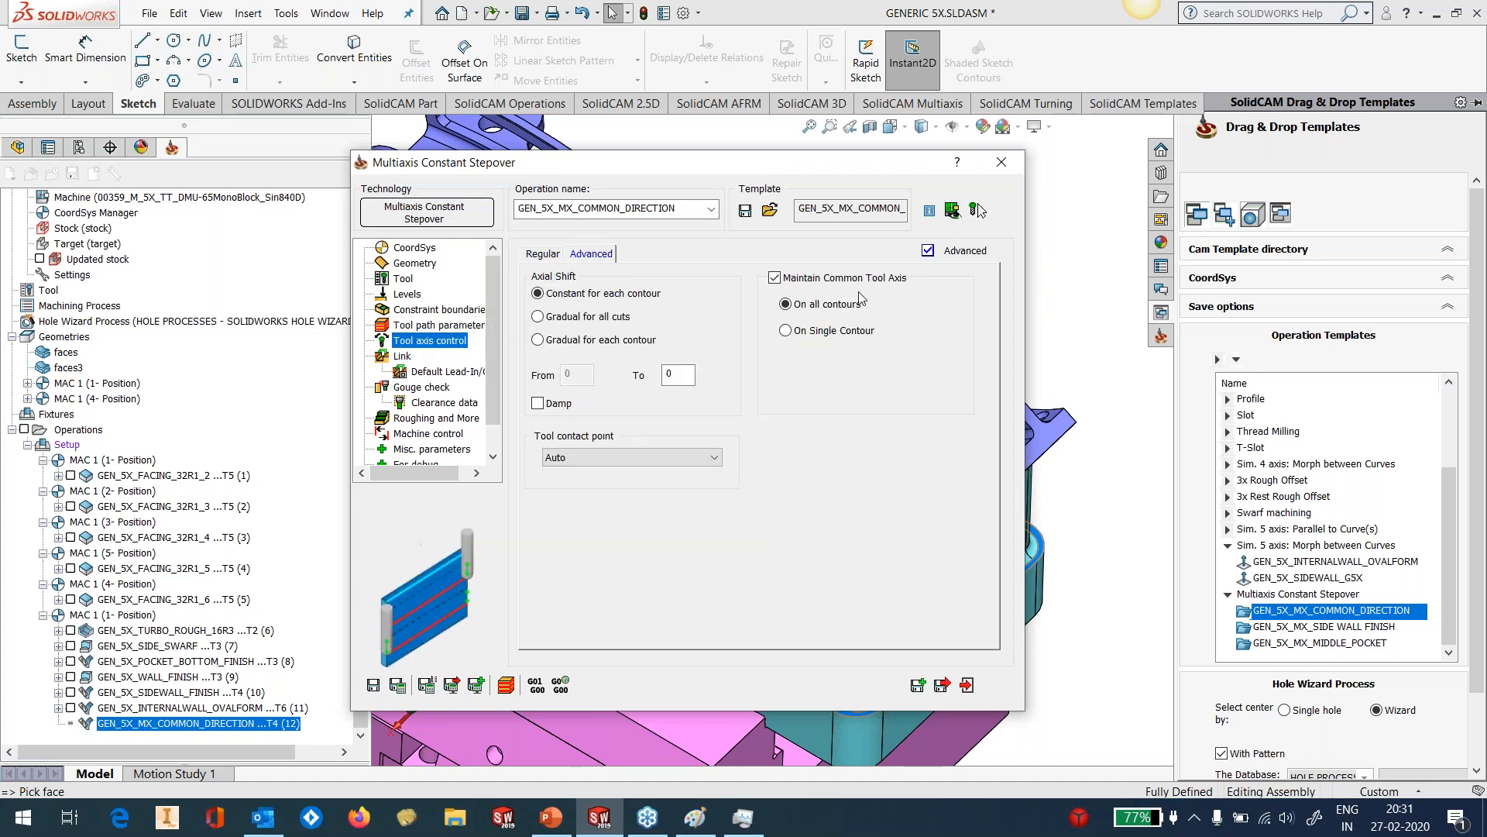
{"action": "left_click", "coordinate": [543, 254]}
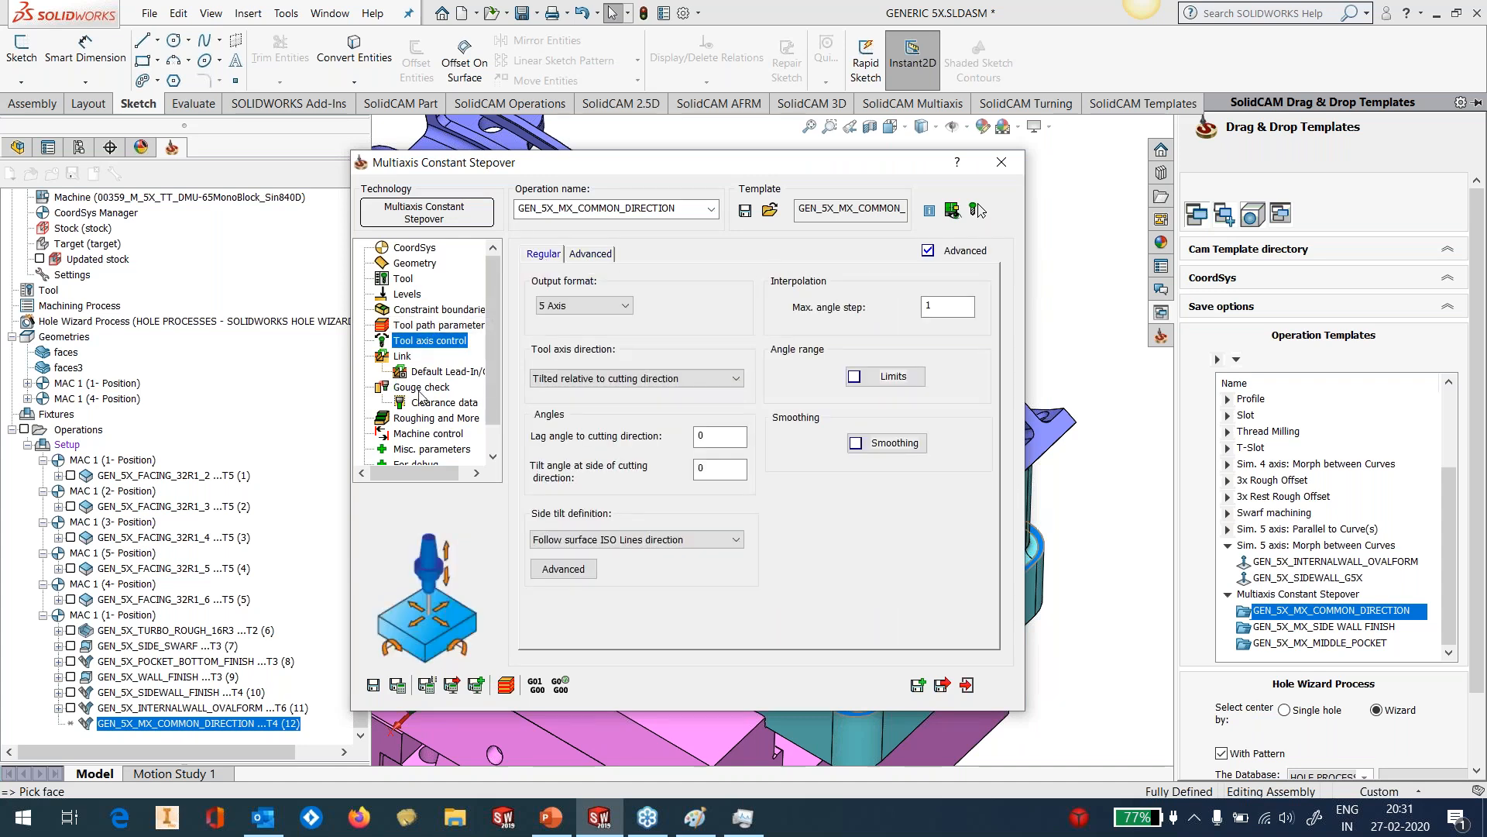
Define the pocket's curved floor face as the machining surface faces9.
{"action": "left_click", "coordinate": [413, 263]}
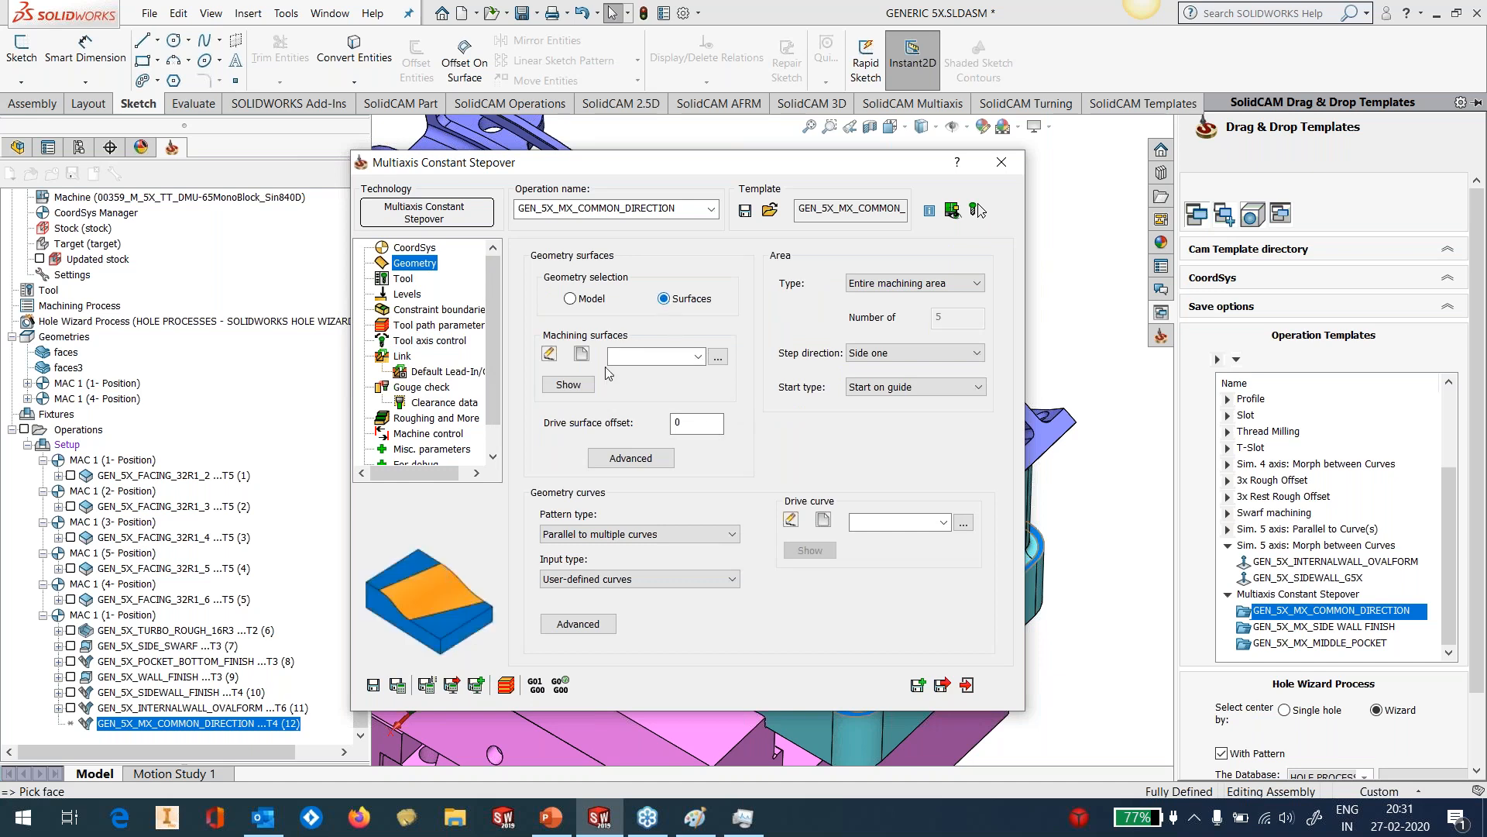
{"action": "left_click", "coordinate": [585, 388]}
{"action": "left_click", "coordinate": [582, 355]}
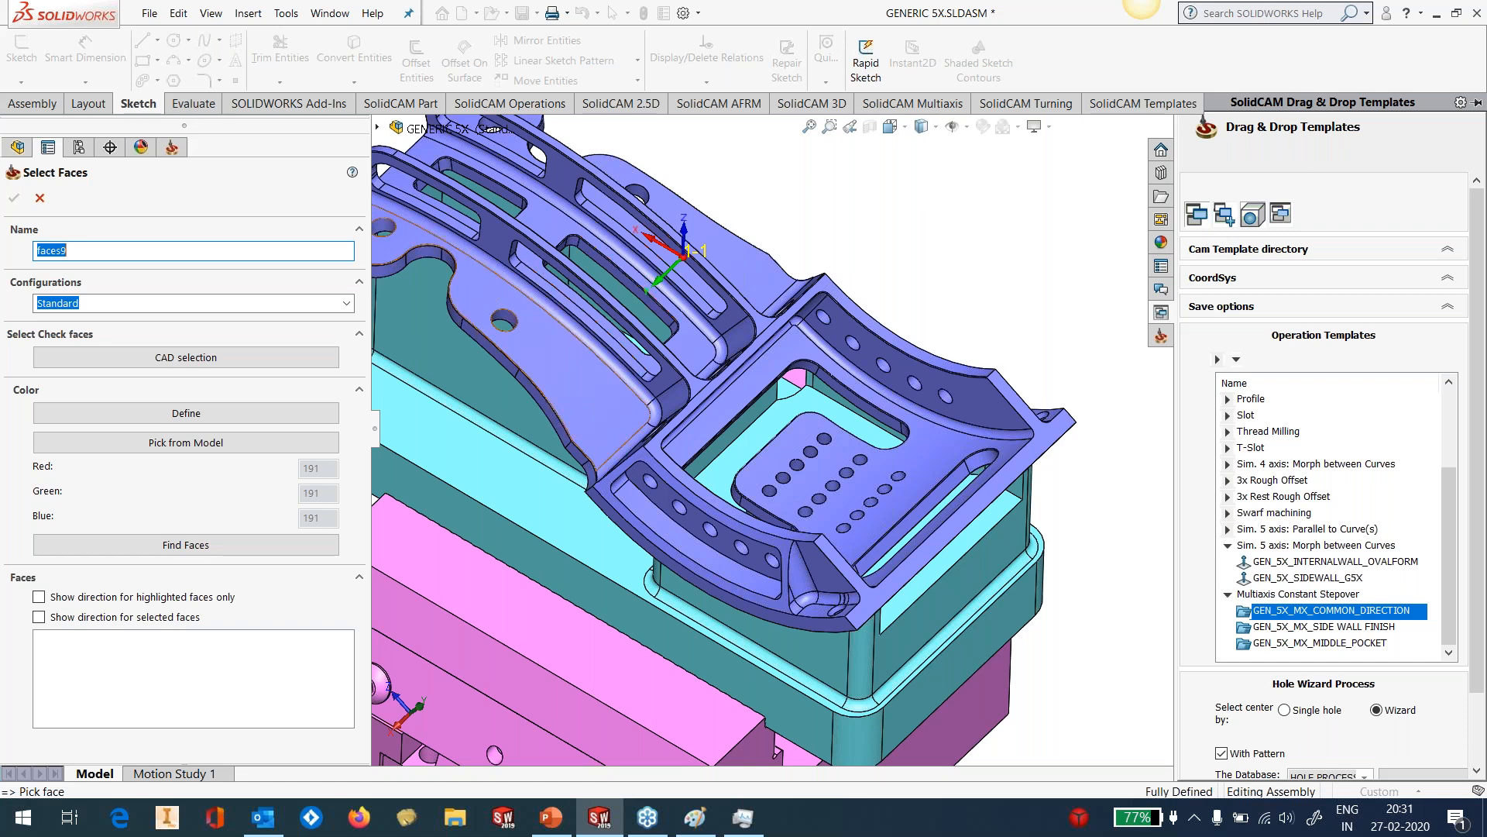
{"action": "left_click", "coordinate": [918, 449]}
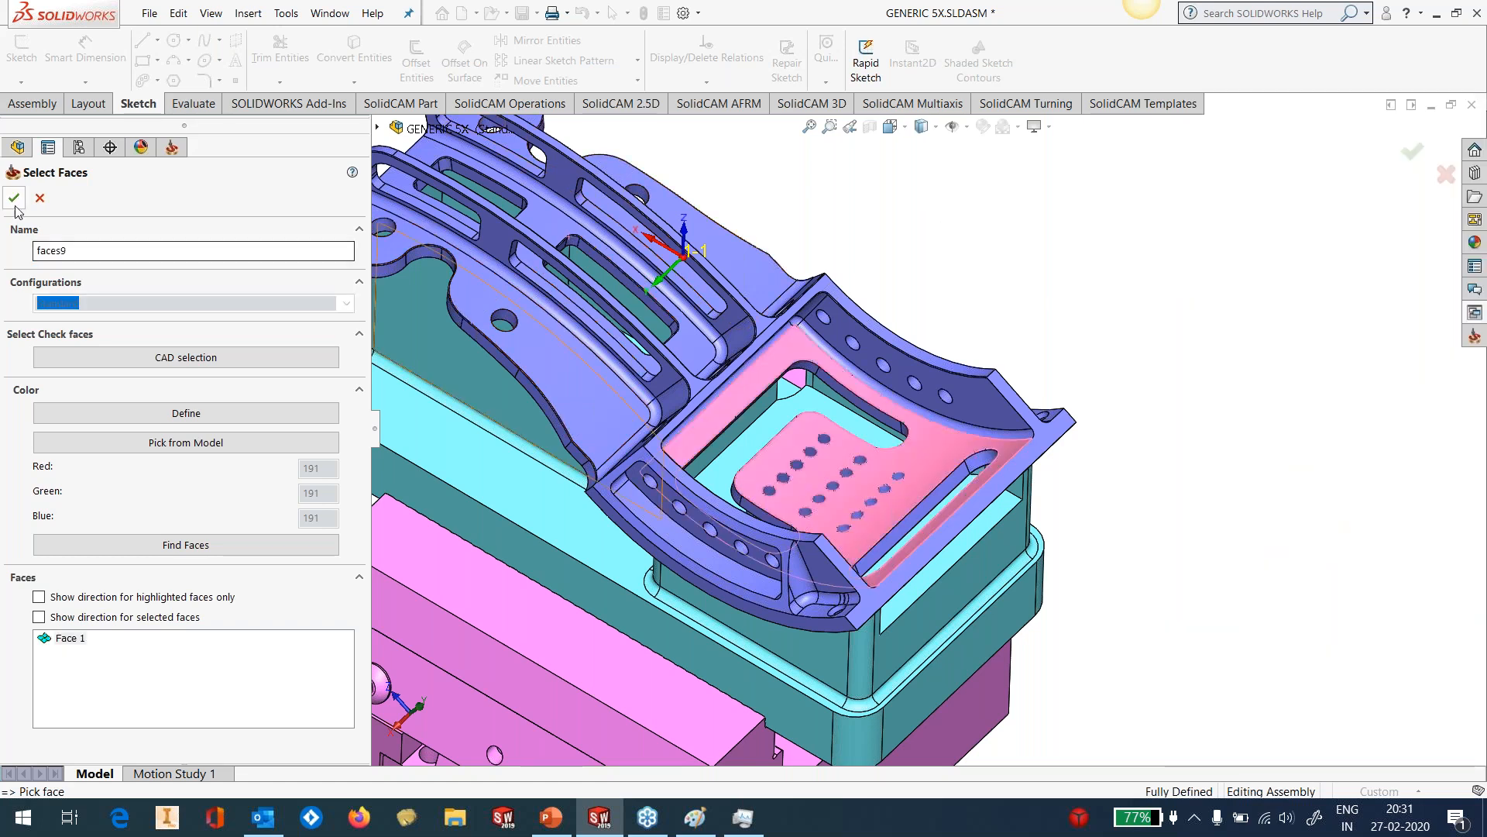
{"action": "left_click", "coordinate": [14, 199]}
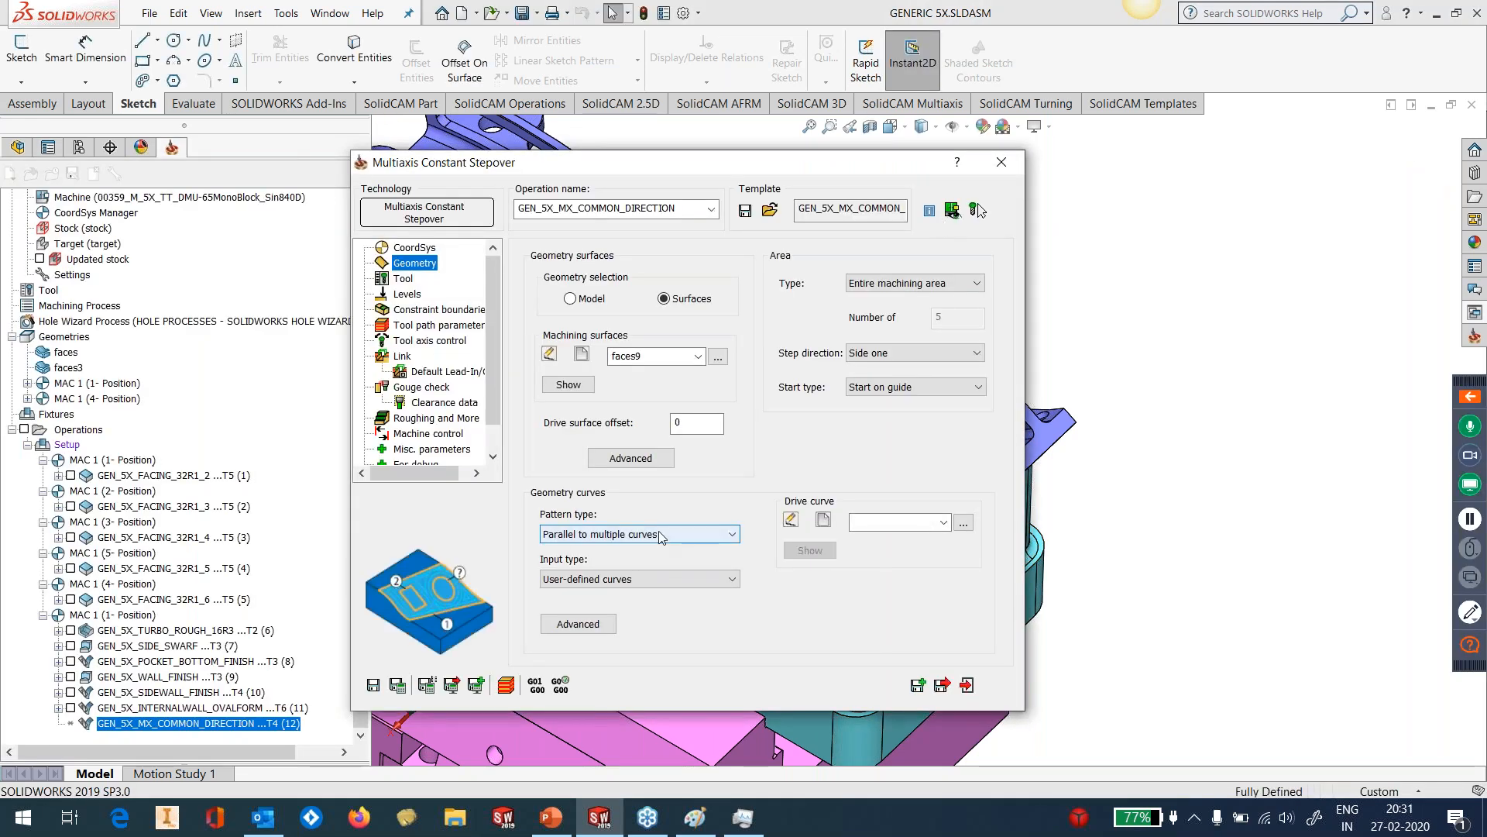
Define the drive curve contour7 as one chain along the floor's side, back and opposite side edges.
{"action": "left_click", "coordinate": [823, 521]}
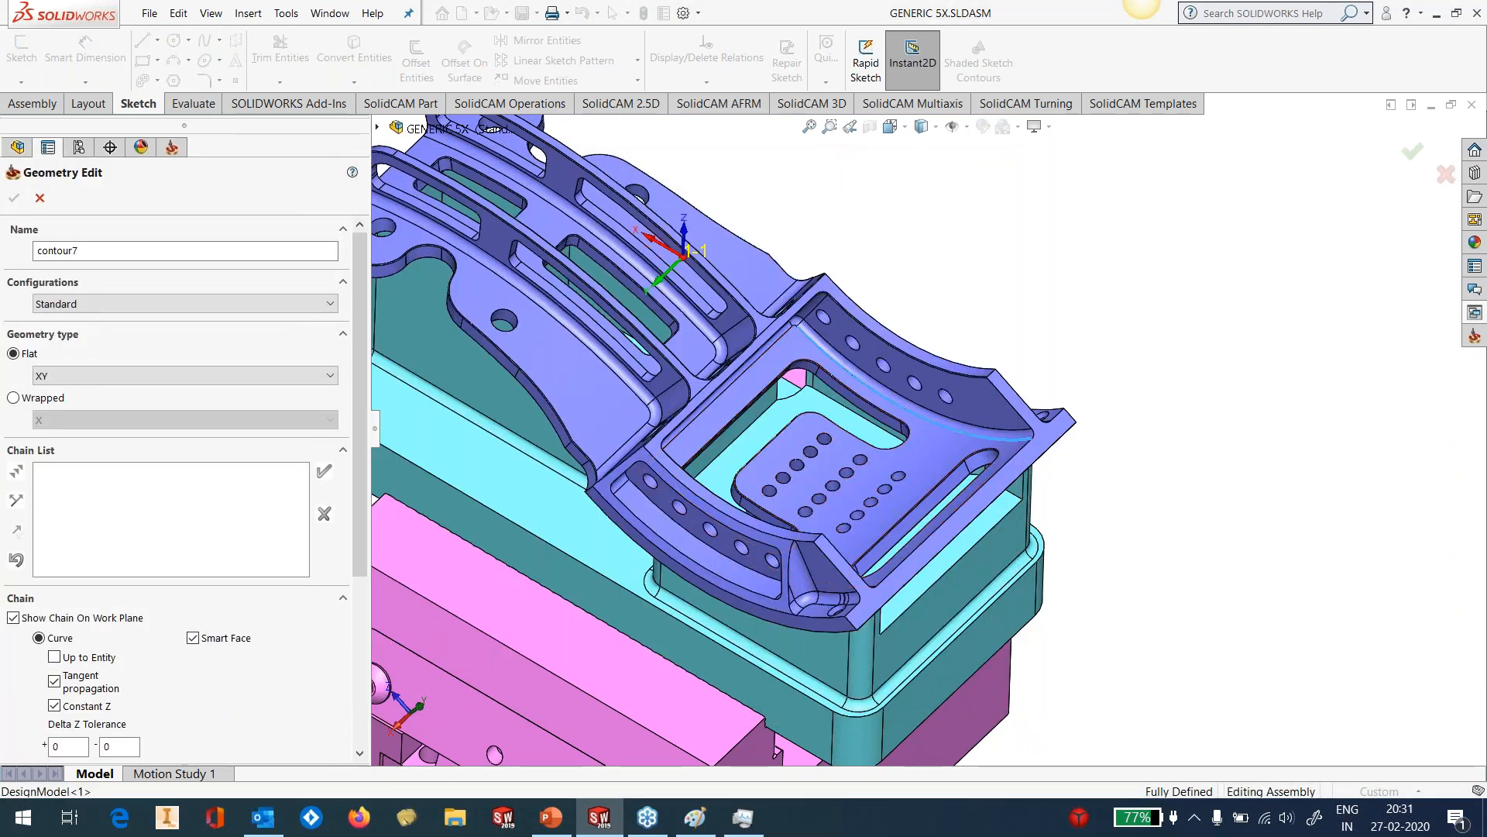
{"action": "left_click", "coordinate": [926, 420]}
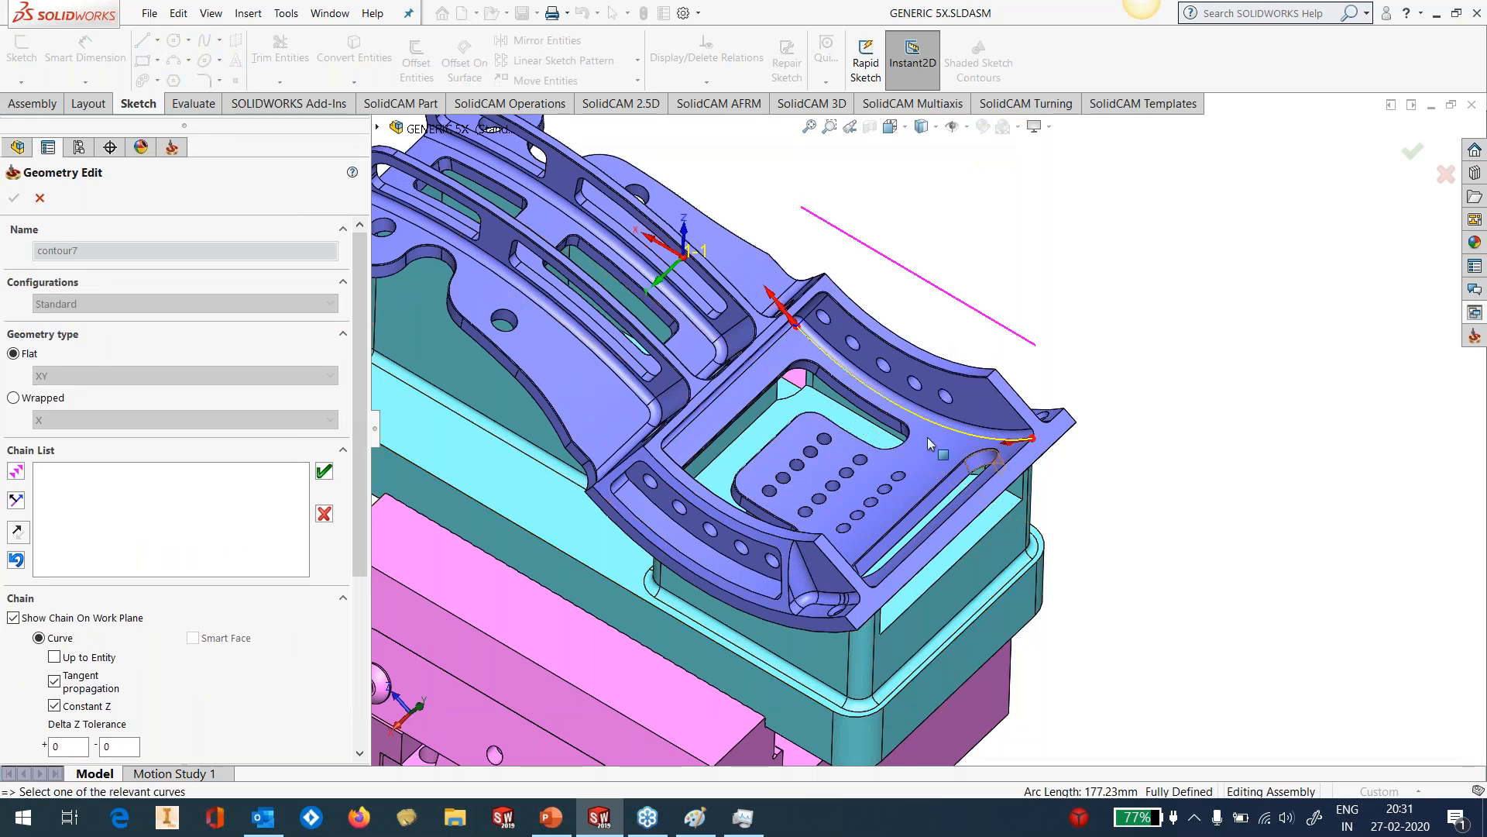
{"action": "scroll", "coordinate": [930, 443], "scroll_direction": "down", "scroll_amount": 5}
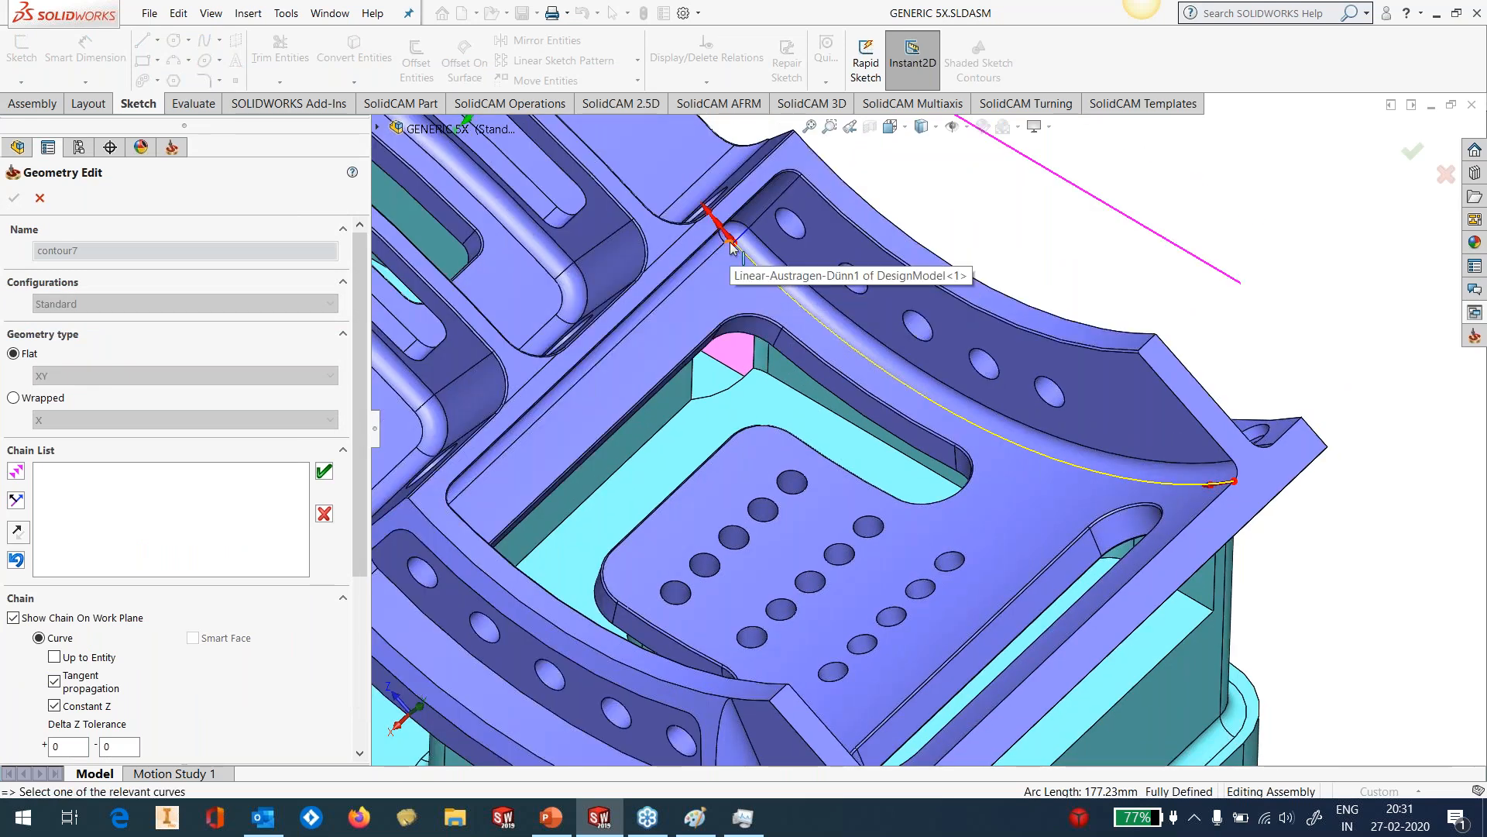
{"action": "left_click", "coordinate": [707, 264]}
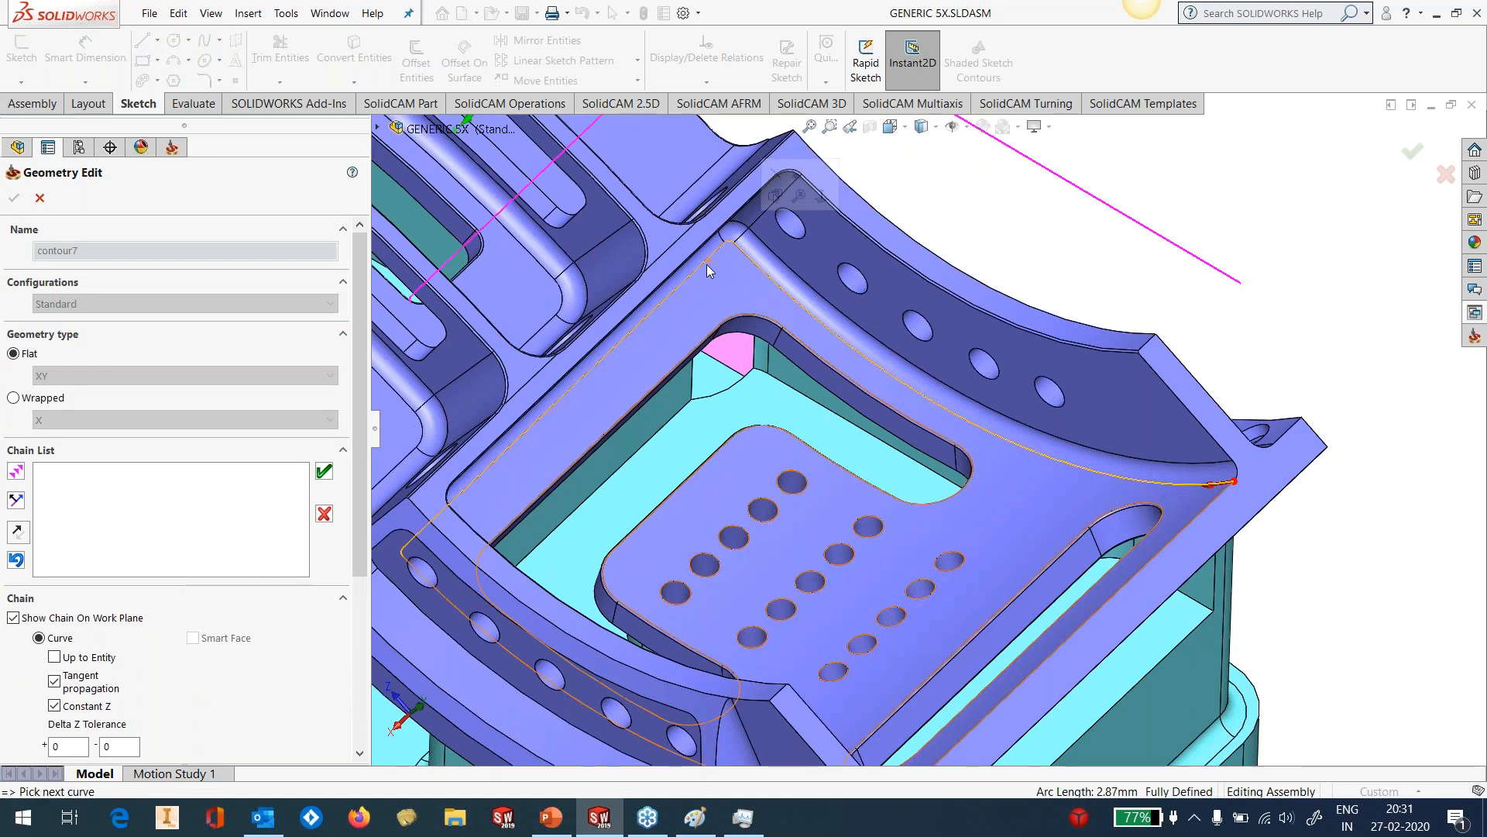
{"action": "scroll", "coordinate": [914, 413], "scroll_direction": "up", "scroll_amount": 3}
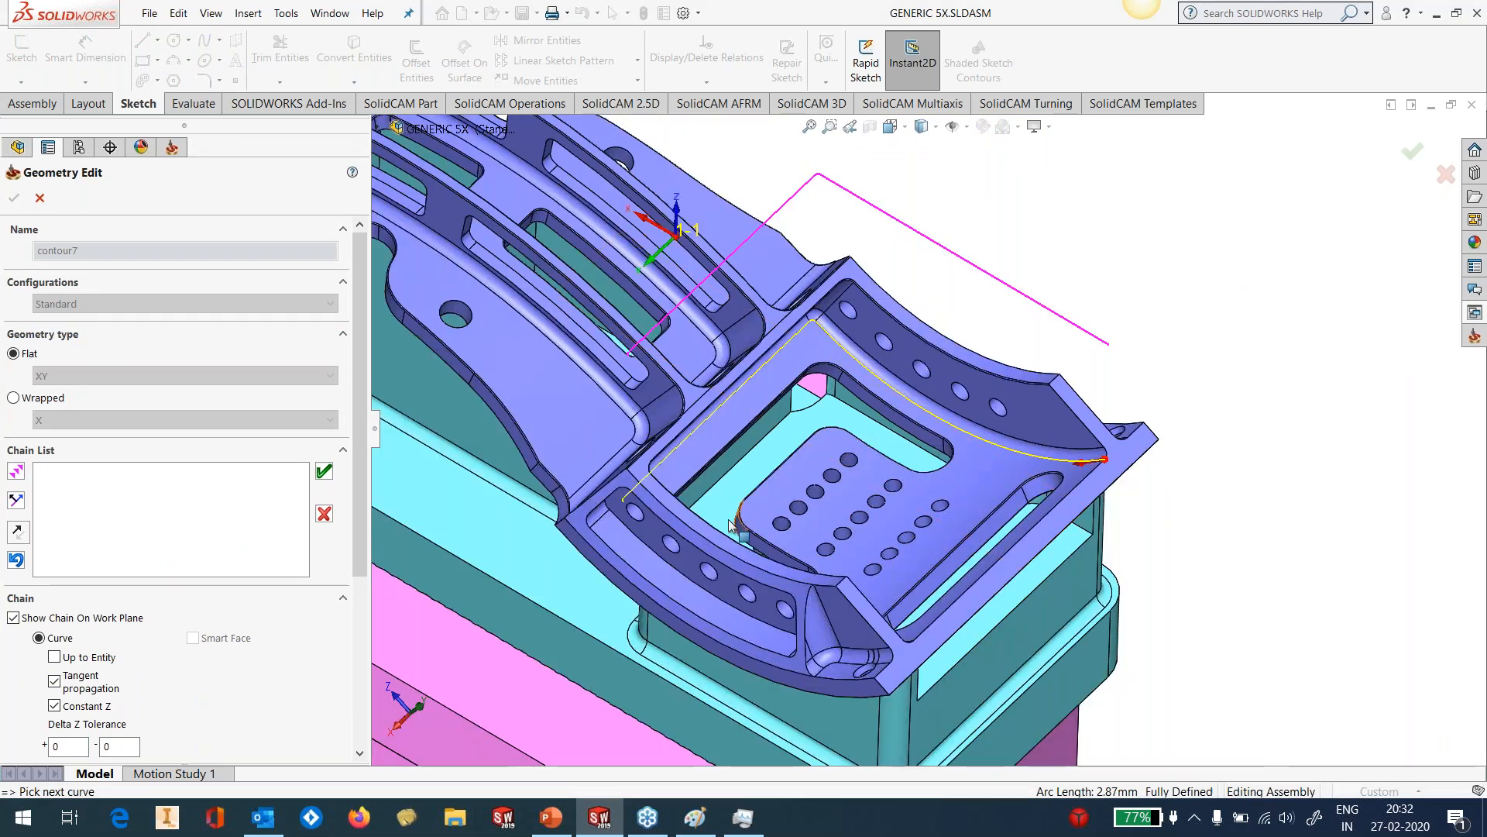
{"action": "scroll", "coordinate": [732, 526], "scroll_direction": "up", "scroll_amount": 2}
{"action": "middle_click_drag", "start_coordinate": [732, 527], "coordinate": [682, 573]}
{"action": "scroll", "coordinate": [619, 465], "scroll_direction": "down", "scroll_amount": 6}
{"action": "left_click", "coordinate": [735, 399]}
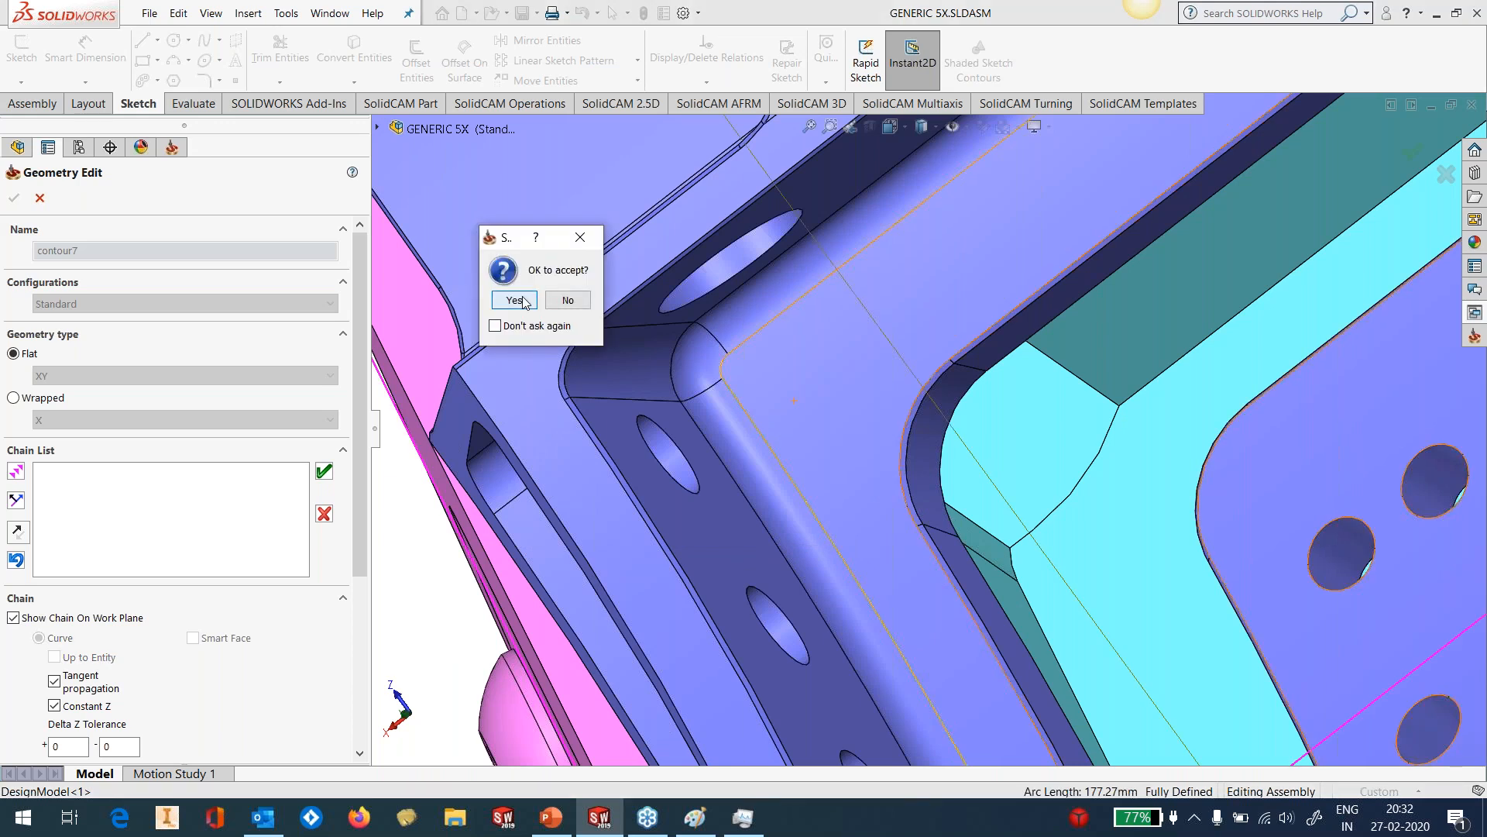
{"action": "left_click", "coordinate": [525, 304]}
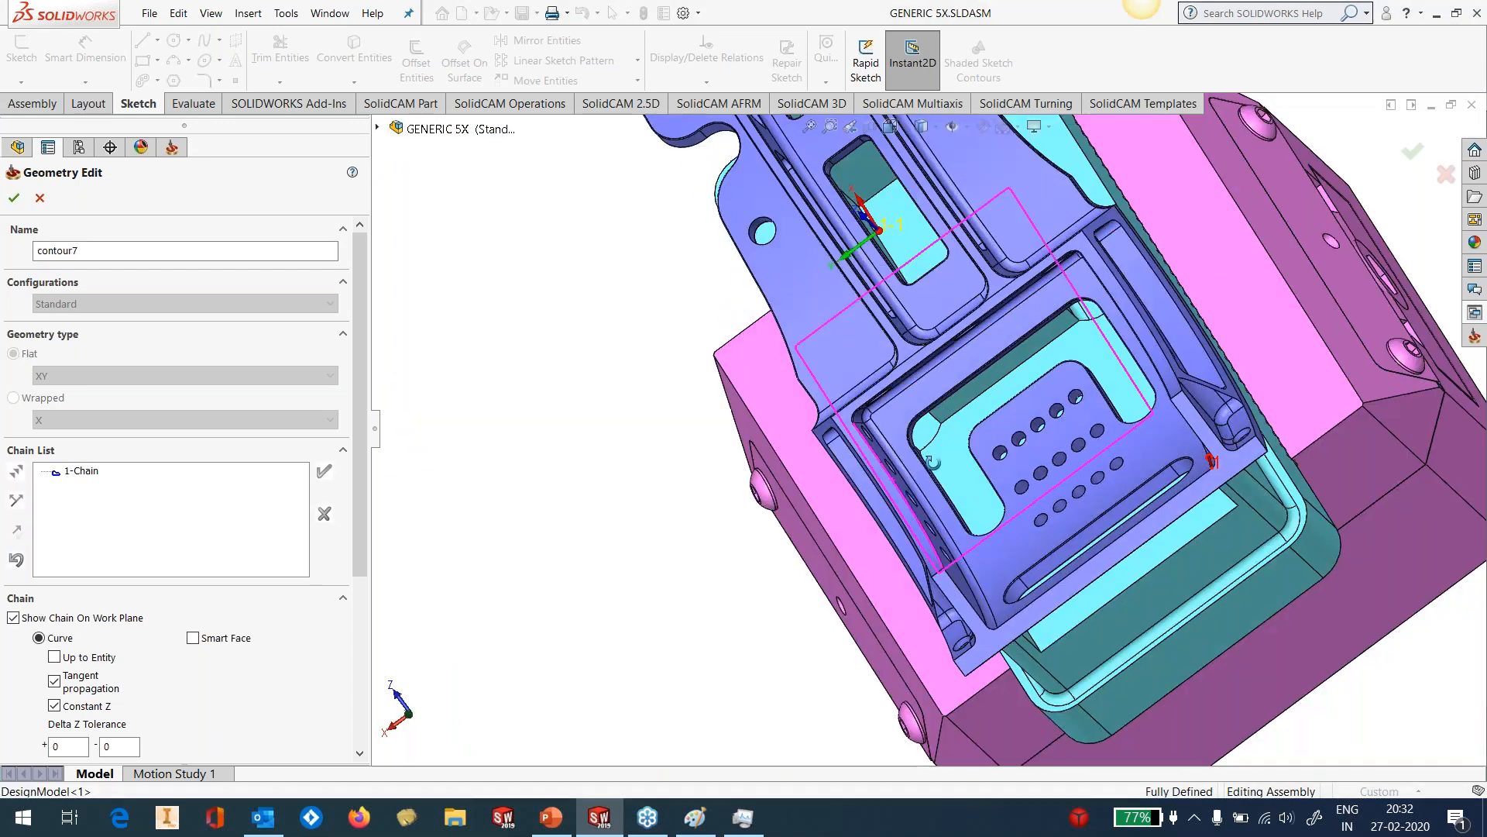
{"action": "middle_click_drag", "start_coordinate": [932, 462], "coordinate": [995, 422]}
{"action": "left_click", "coordinate": [14, 200]}
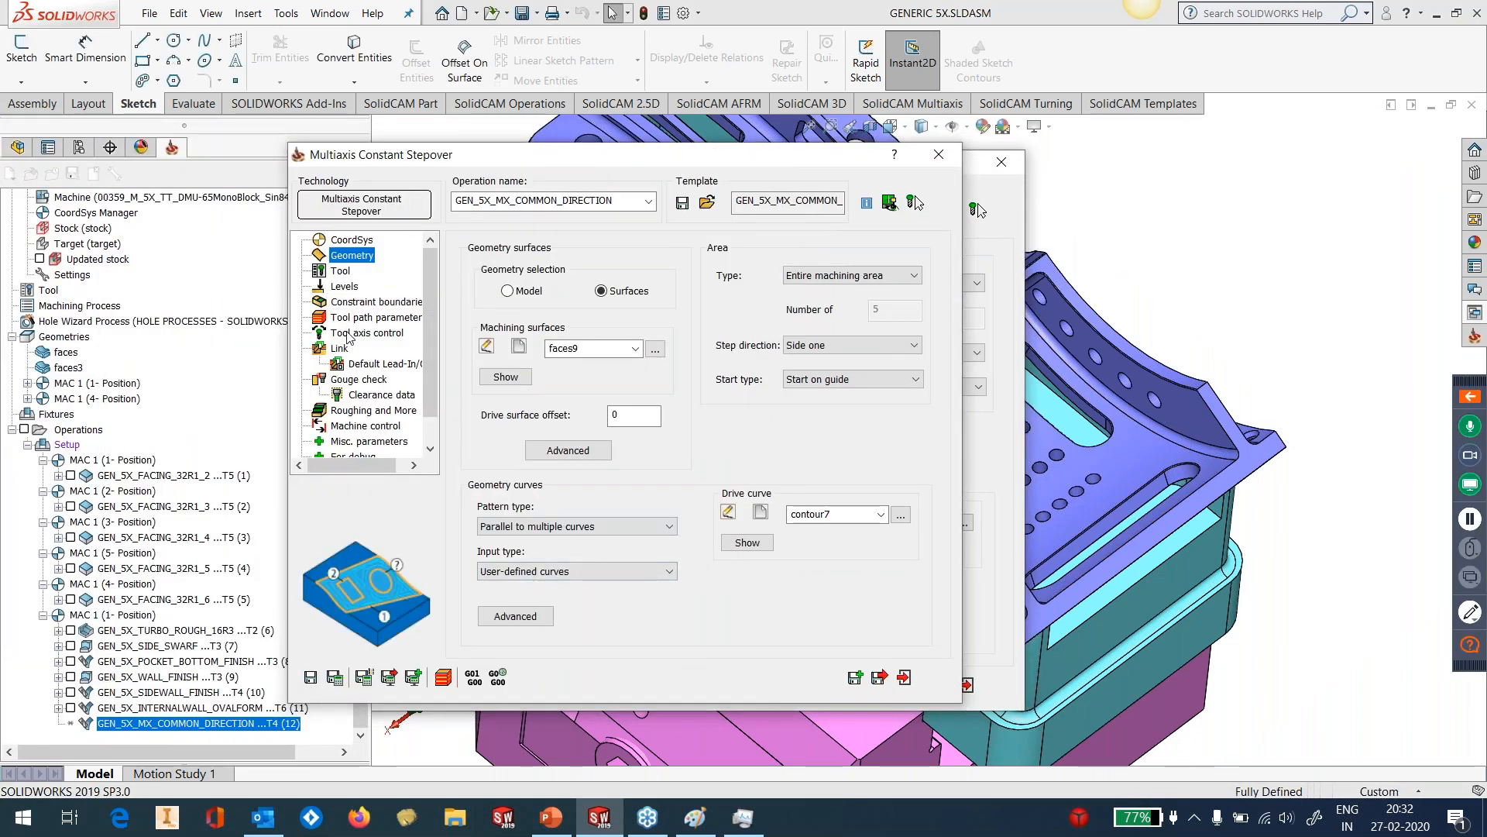
Start check surface selection faces10 for the first gouge check with one pocket side wall, its corner fillet and the back wall.
{"action": "left_click", "coordinate": [356, 380]}
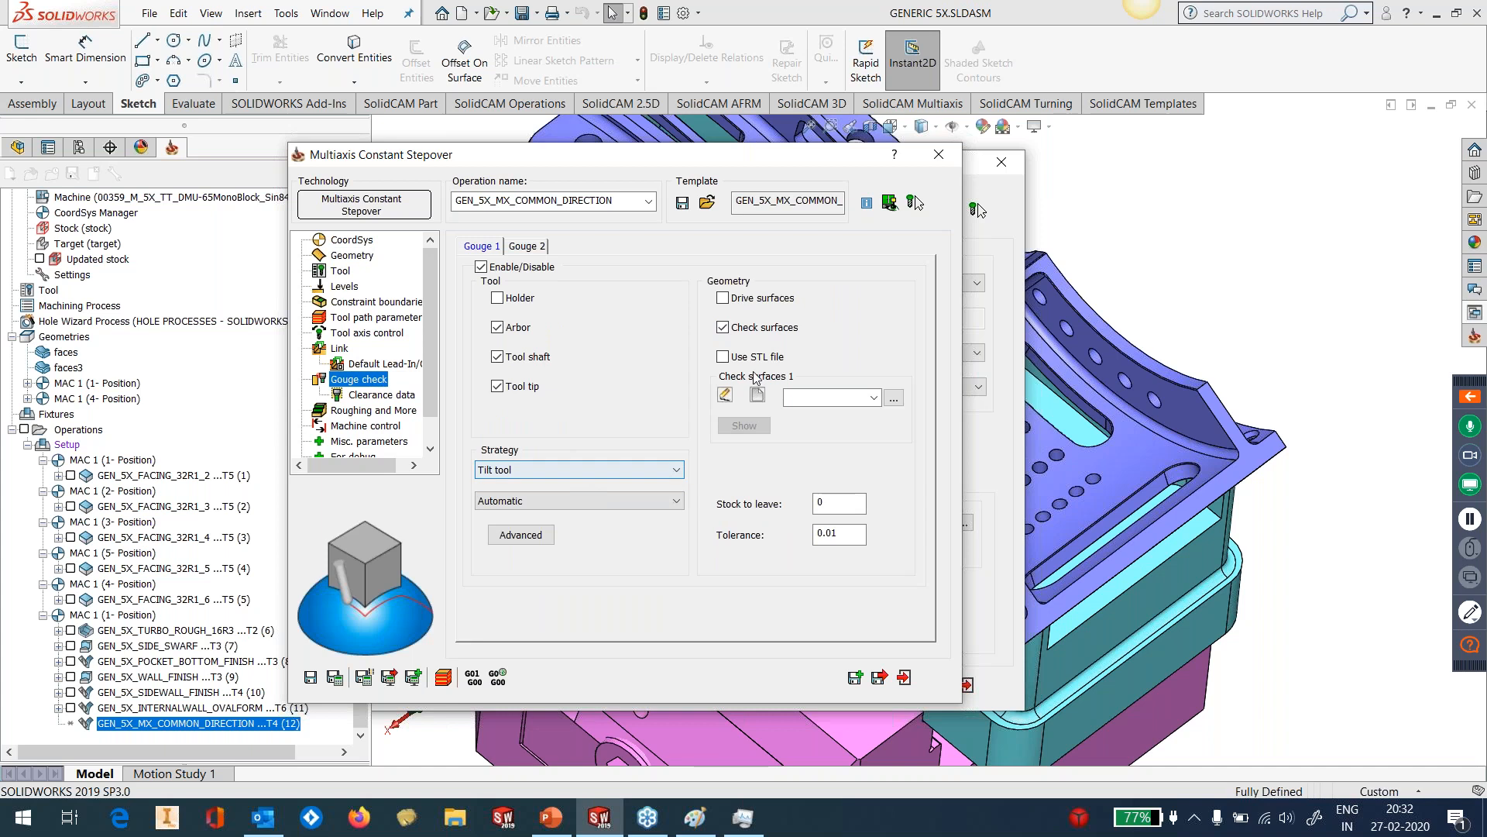
{"action": "left_click", "coordinate": [758, 396]}
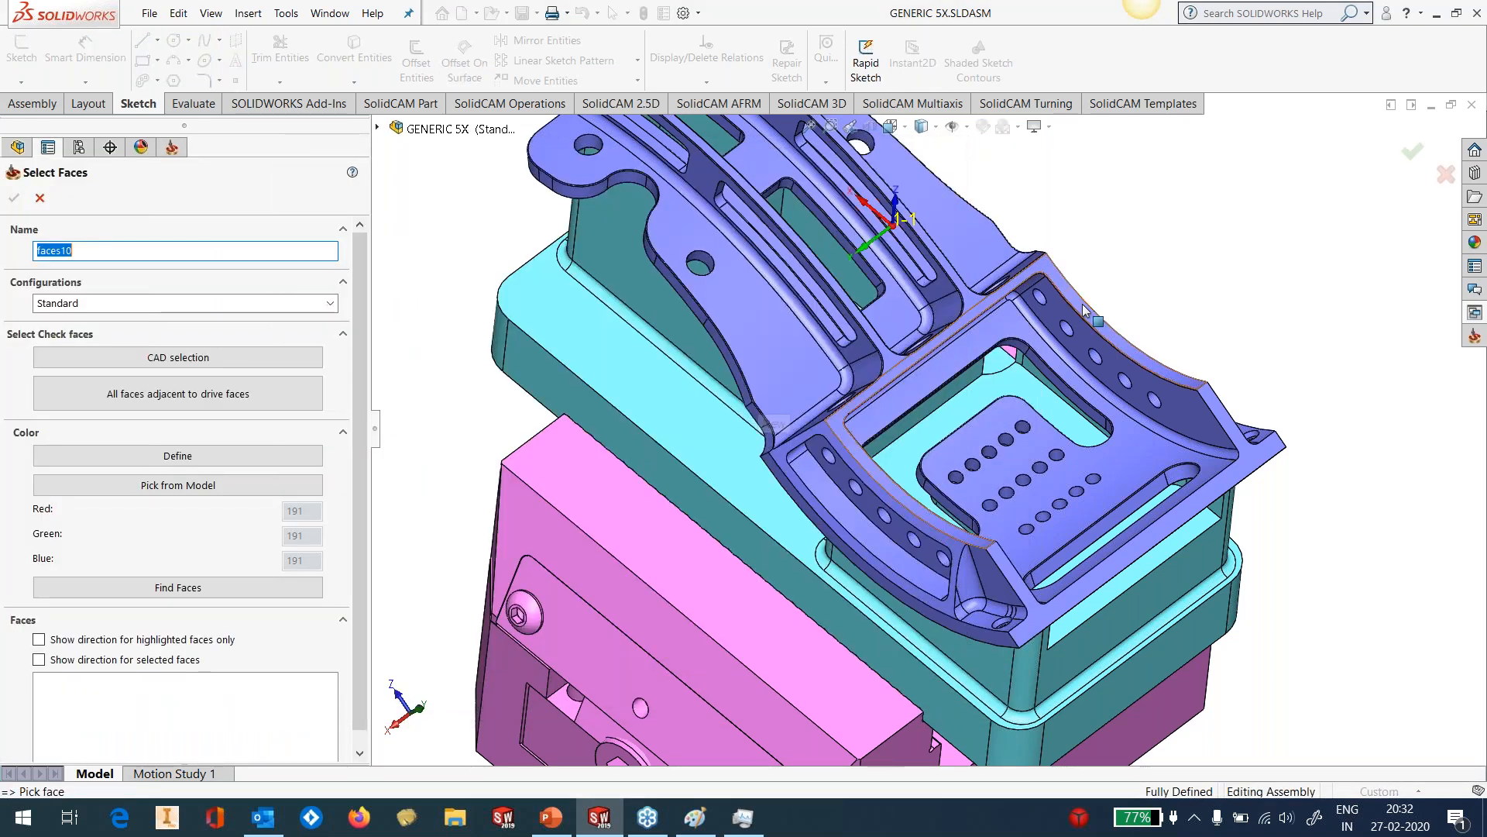
{"action": "scroll", "coordinate": [1085, 262], "scroll_direction": "down", "scroll_amount": 5}
{"action": "left_click", "coordinate": [1013, 370]}
{"action": "left_click", "coordinate": [941, 319]}
{"action": "middle_click_drag", "start_coordinate": [936, 325], "coordinate": [814, 293]}
{"action": "left_click", "coordinate": [769, 343]}
Add the other corner fillet and the opposite side wall to the check surfaces faces10 and accept the selection.
{"action": "scroll", "coordinate": [768, 405], "scroll_direction": "up", "scroll_amount": 5}
{"action": "middle_click_drag", "start_coordinate": [768, 406], "coordinate": [722, 490]}
{"action": "scroll", "coordinate": [722, 489], "scroll_direction": "down", "scroll_amount": 3}
{"action": "left_click", "coordinate": [768, 436]}
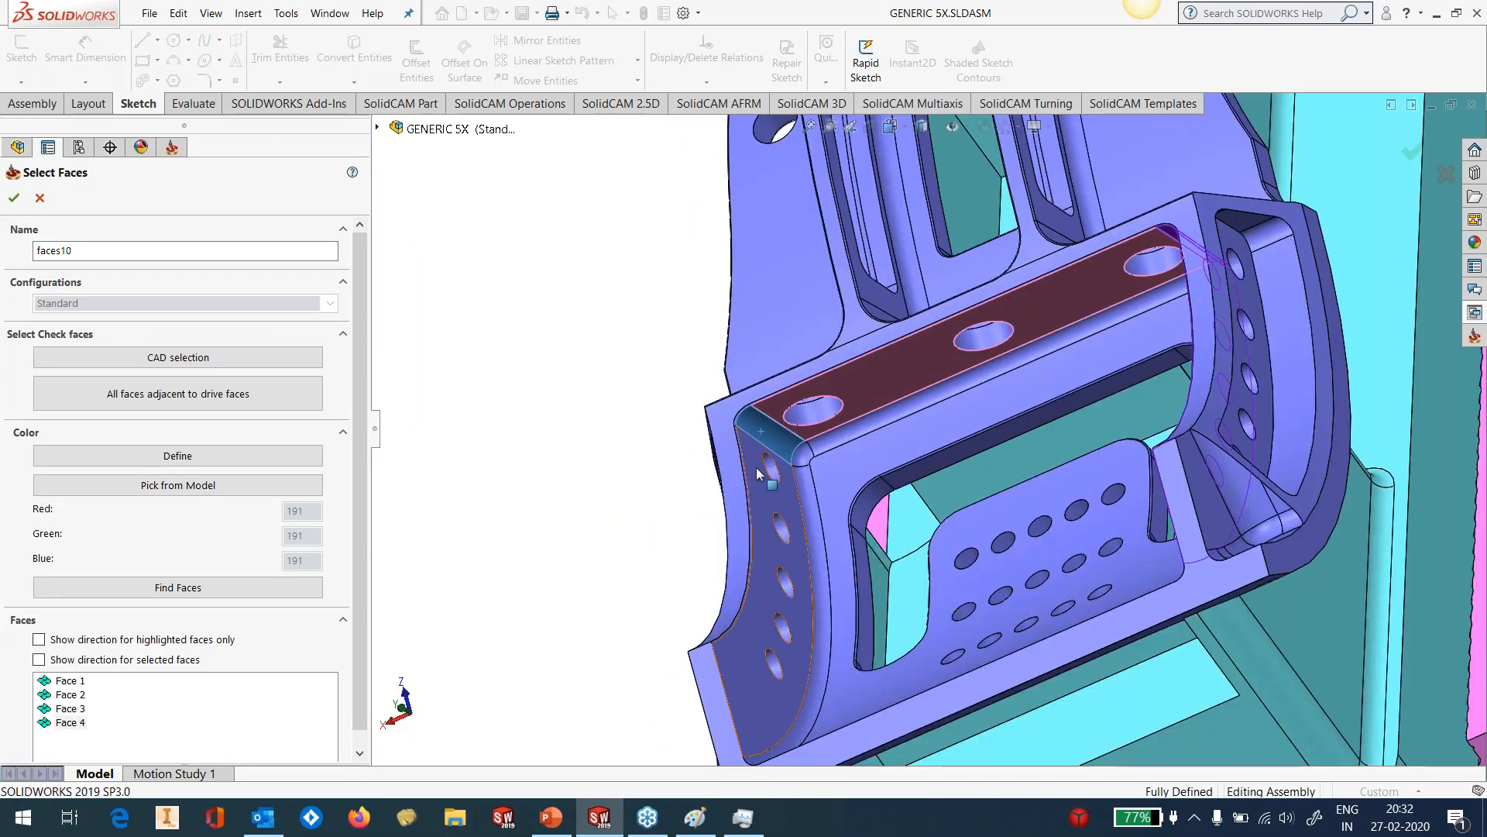
{"action": "left_click", "coordinate": [768, 496]}
{"action": "scroll", "coordinate": [817, 528], "scroll_direction": "up", "scroll_amount": 2}
{"action": "middle_click_drag", "start_coordinate": [818, 528], "coordinate": [1069, 455]}
{"action": "scroll", "coordinate": [1069, 456], "scroll_direction": "up", "scroll_amount": 2}
{"action": "left_click", "coordinate": [16, 199]}
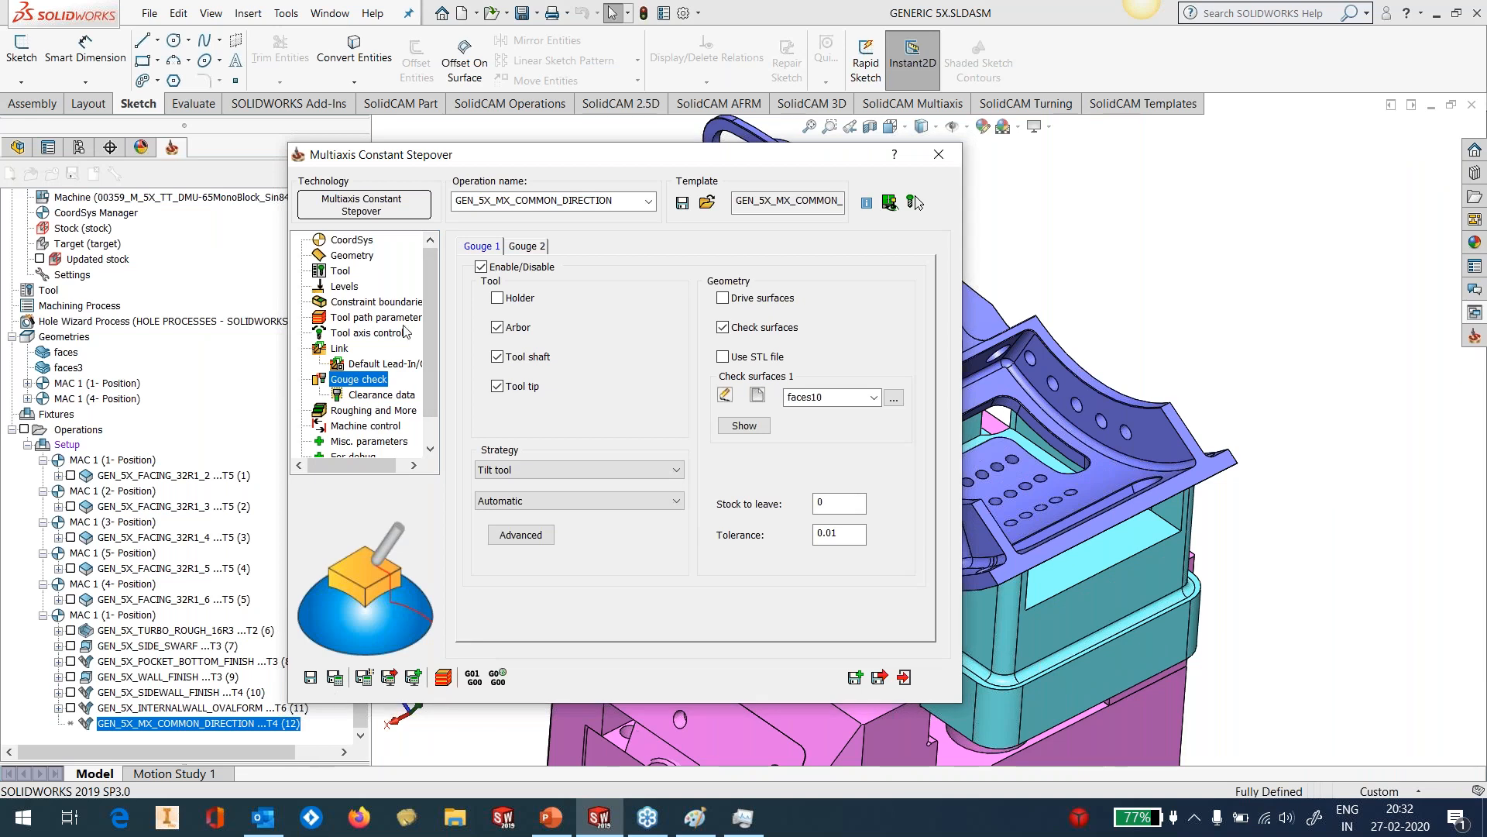
Set the step over type to Constant Step Over with a value of 1 and save the operation.
{"action": "left_click", "coordinate": [385, 318]}
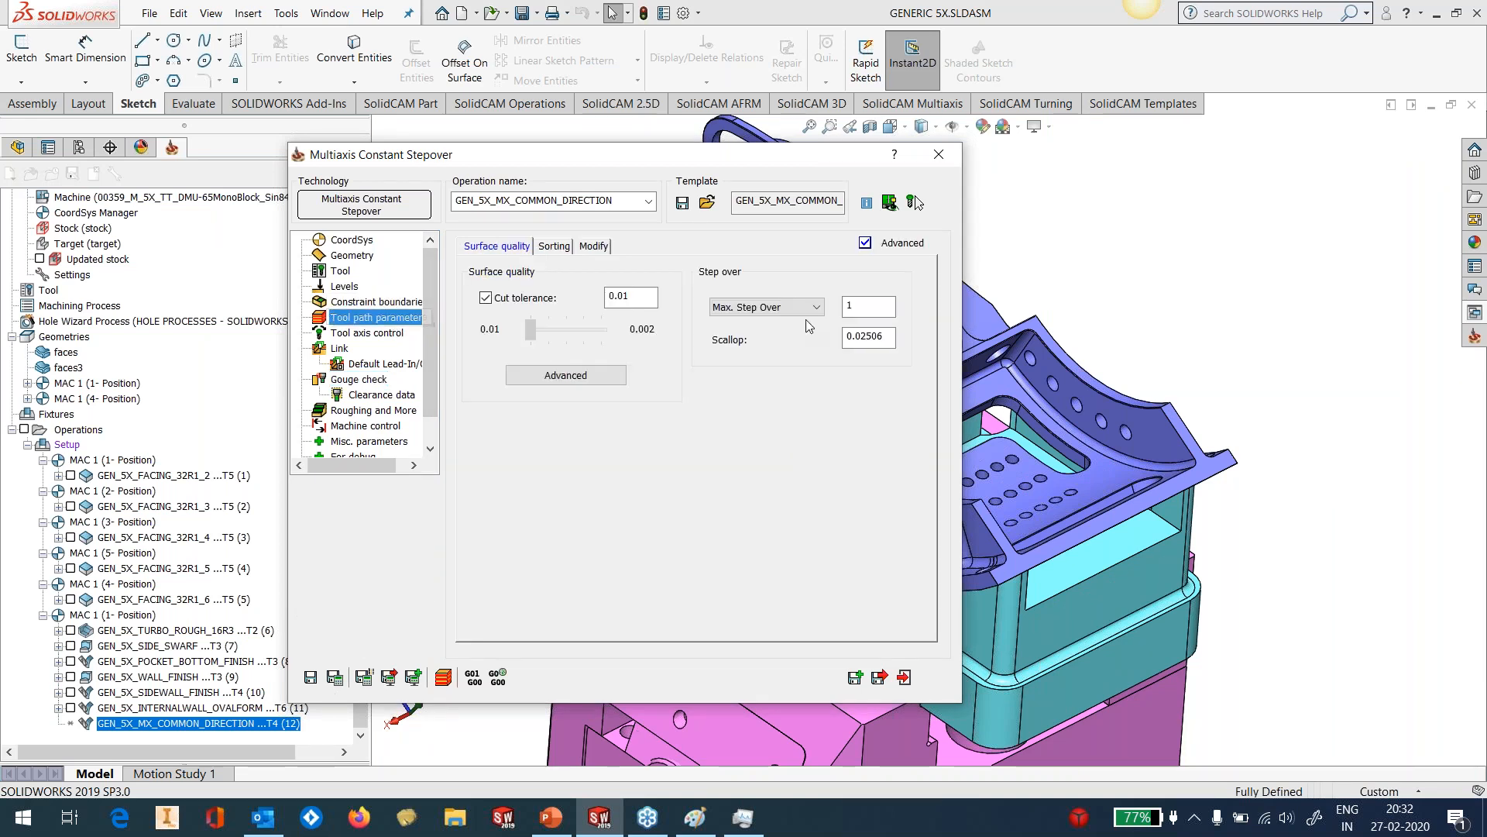
{"action": "double_click", "coordinate": [872, 302]}
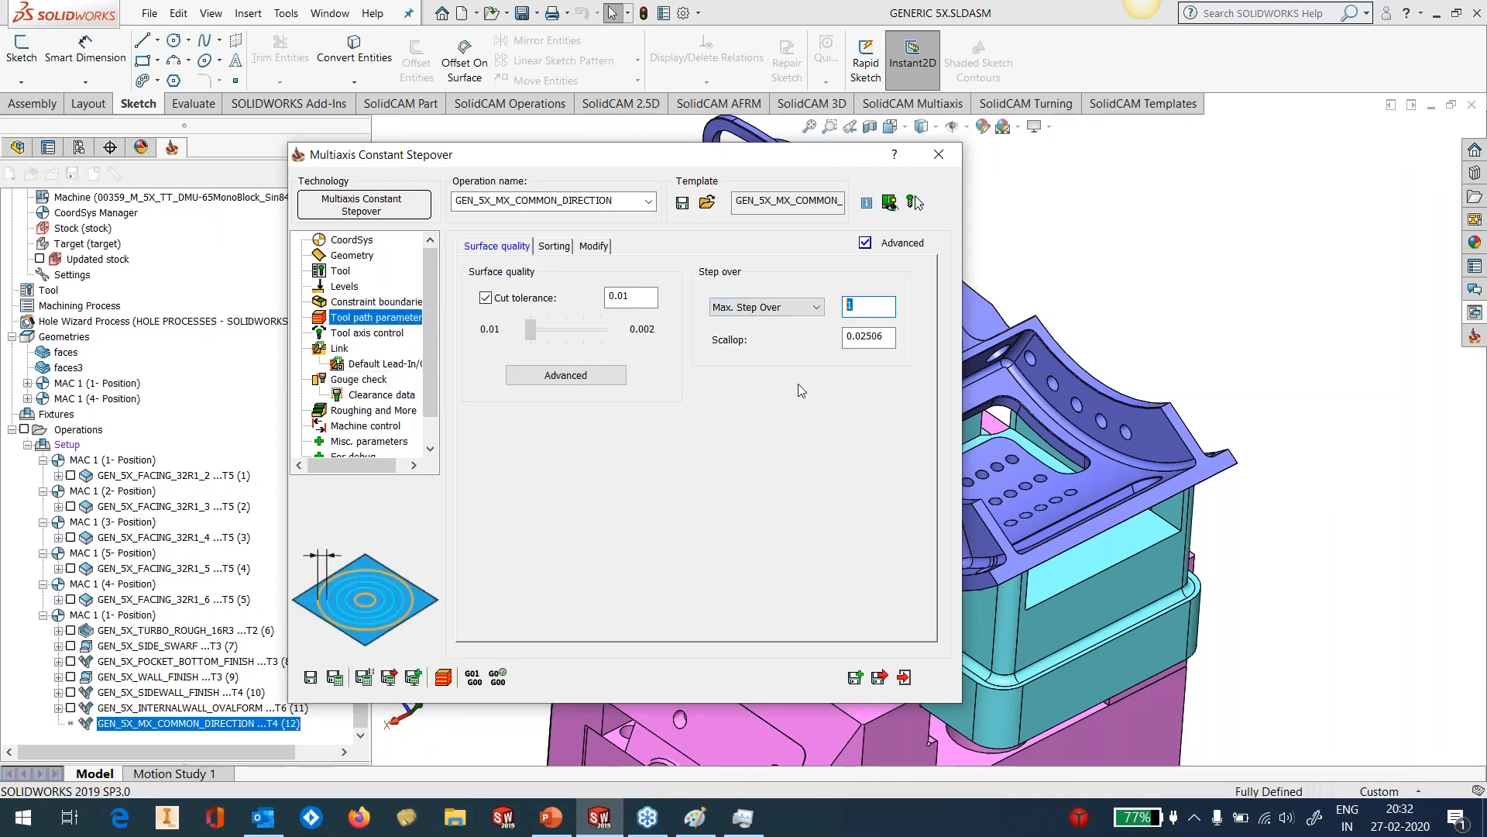
{"action": "left_click", "coordinate": [766, 307]}
{"action": "left_click", "coordinate": [755, 327]}
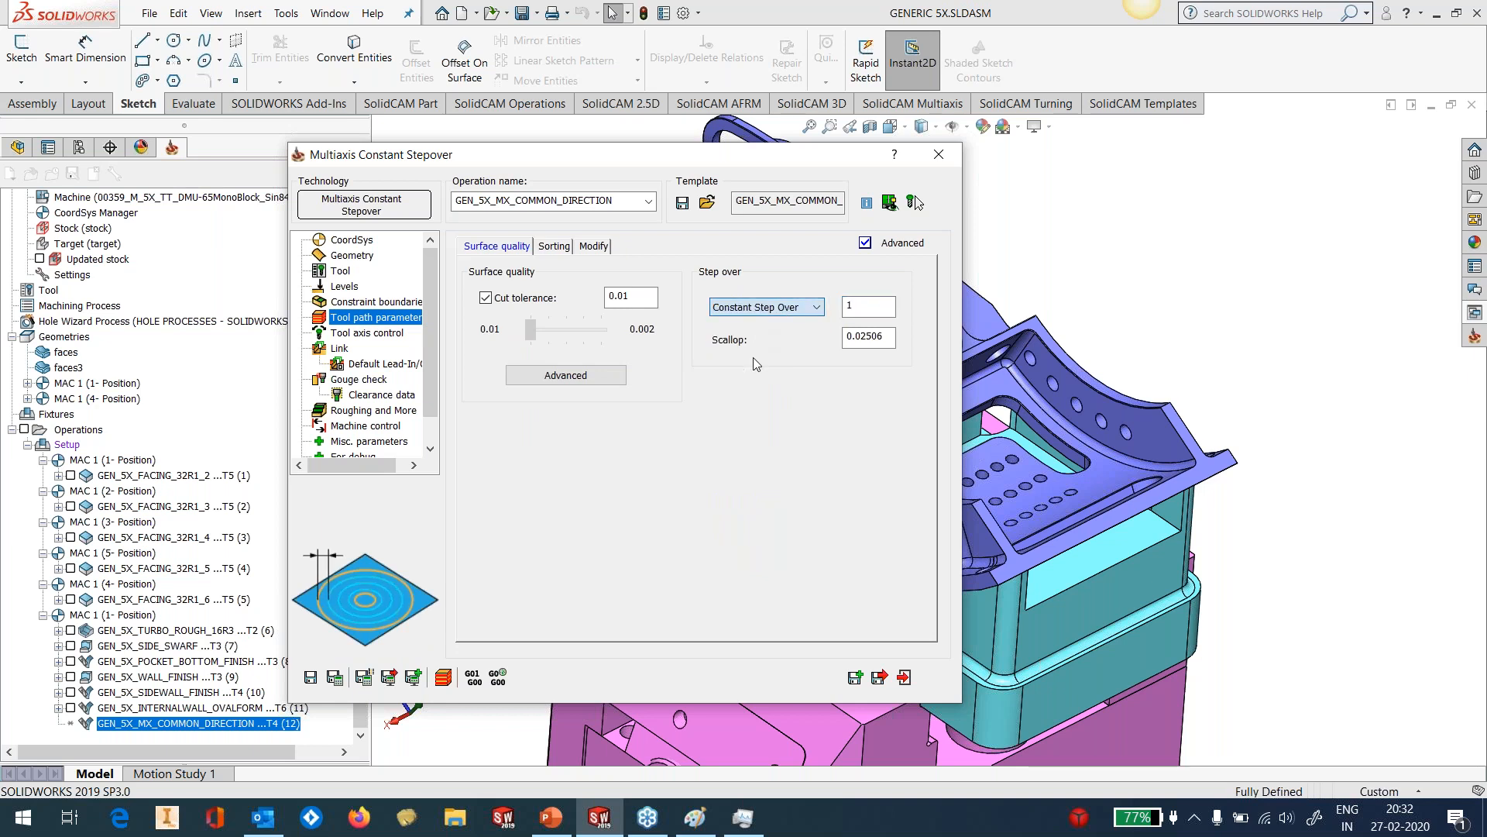
{"action": "key", "text": "Tab"}
{"action": "left_click", "coordinate": [311, 678]}
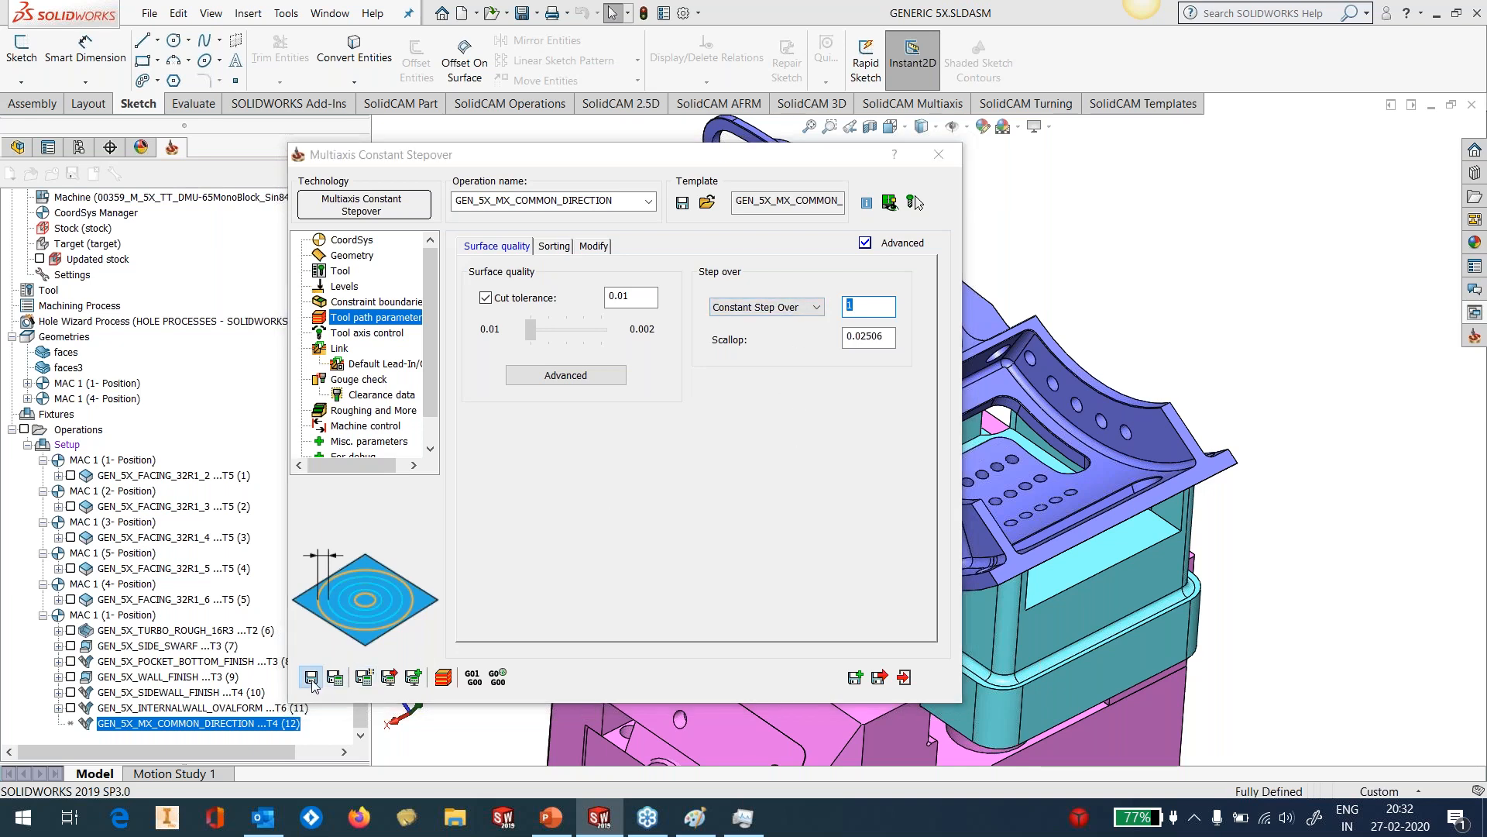
Assign contour7 as the manually created constraint boundary of the operation, then save and calculate it.
{"action": "left_click", "coordinate": [582, 325]}
{"action": "left_click", "coordinate": [372, 313]}
{"action": "left_click", "coordinate": [360, 257]}
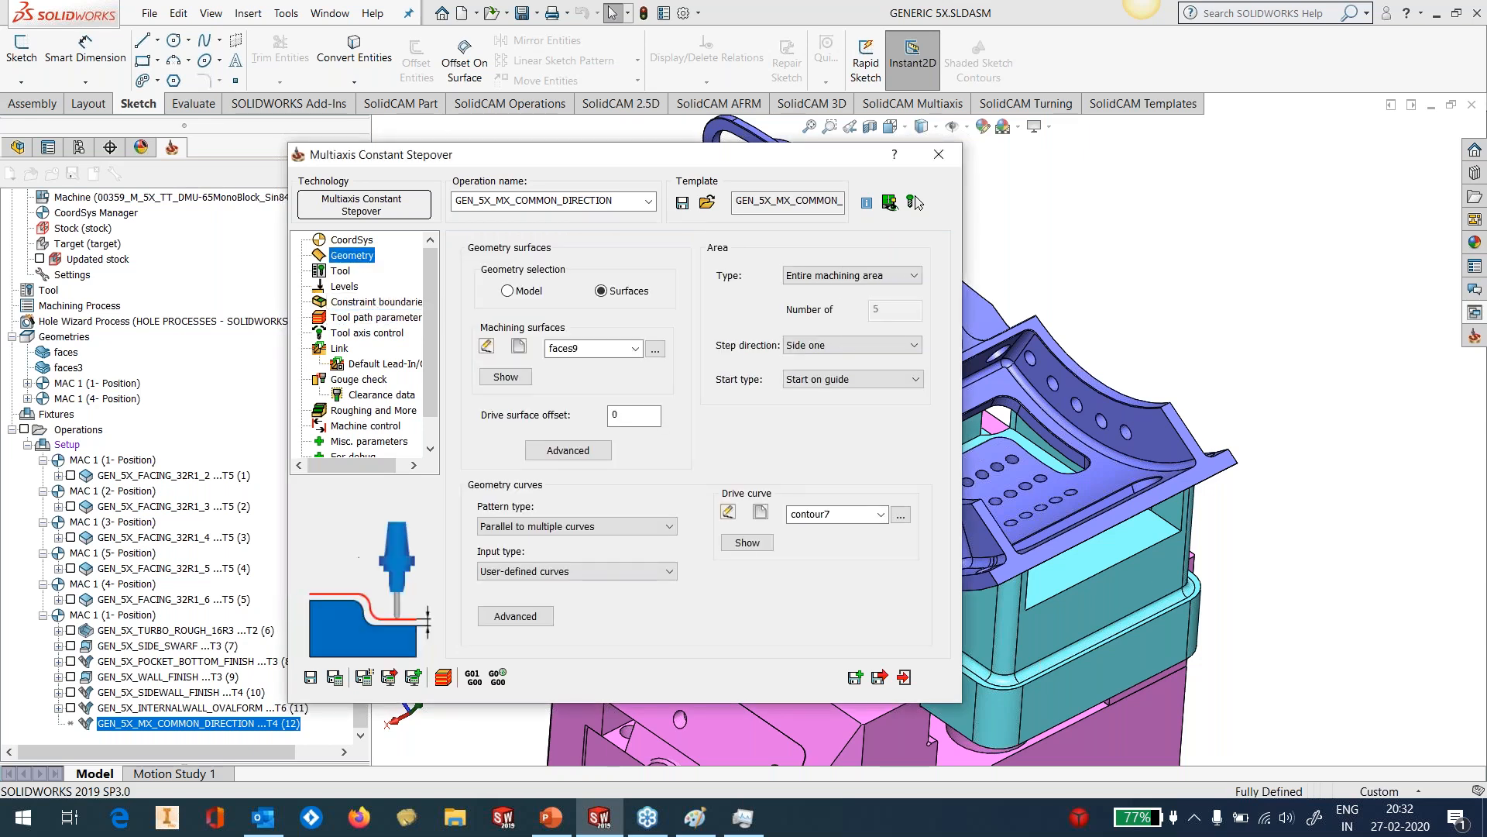
{"action": "left_click", "coordinate": [376, 301]}
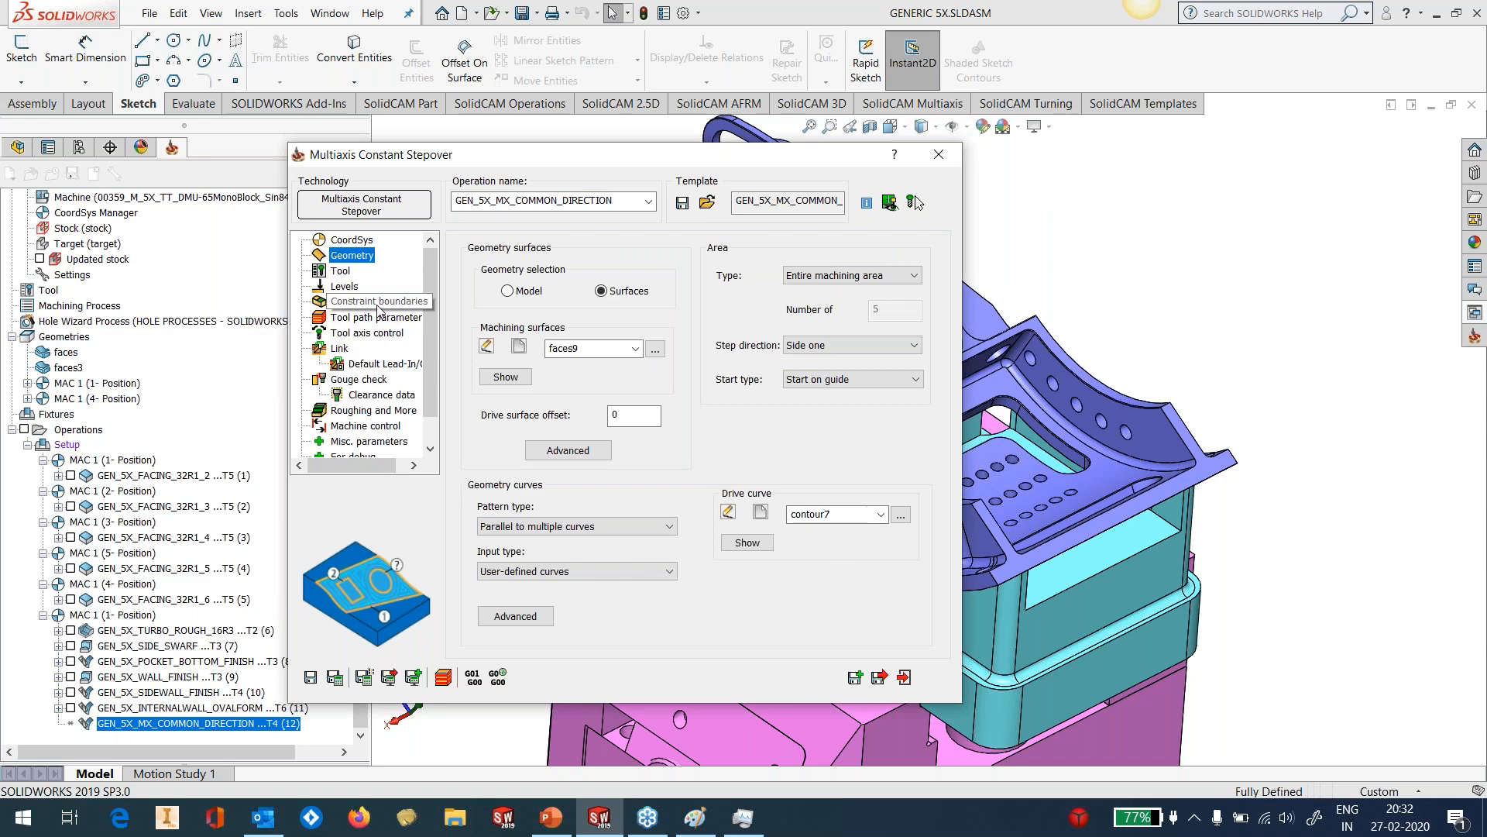
{"action": "left_click", "coordinate": [644, 384]}
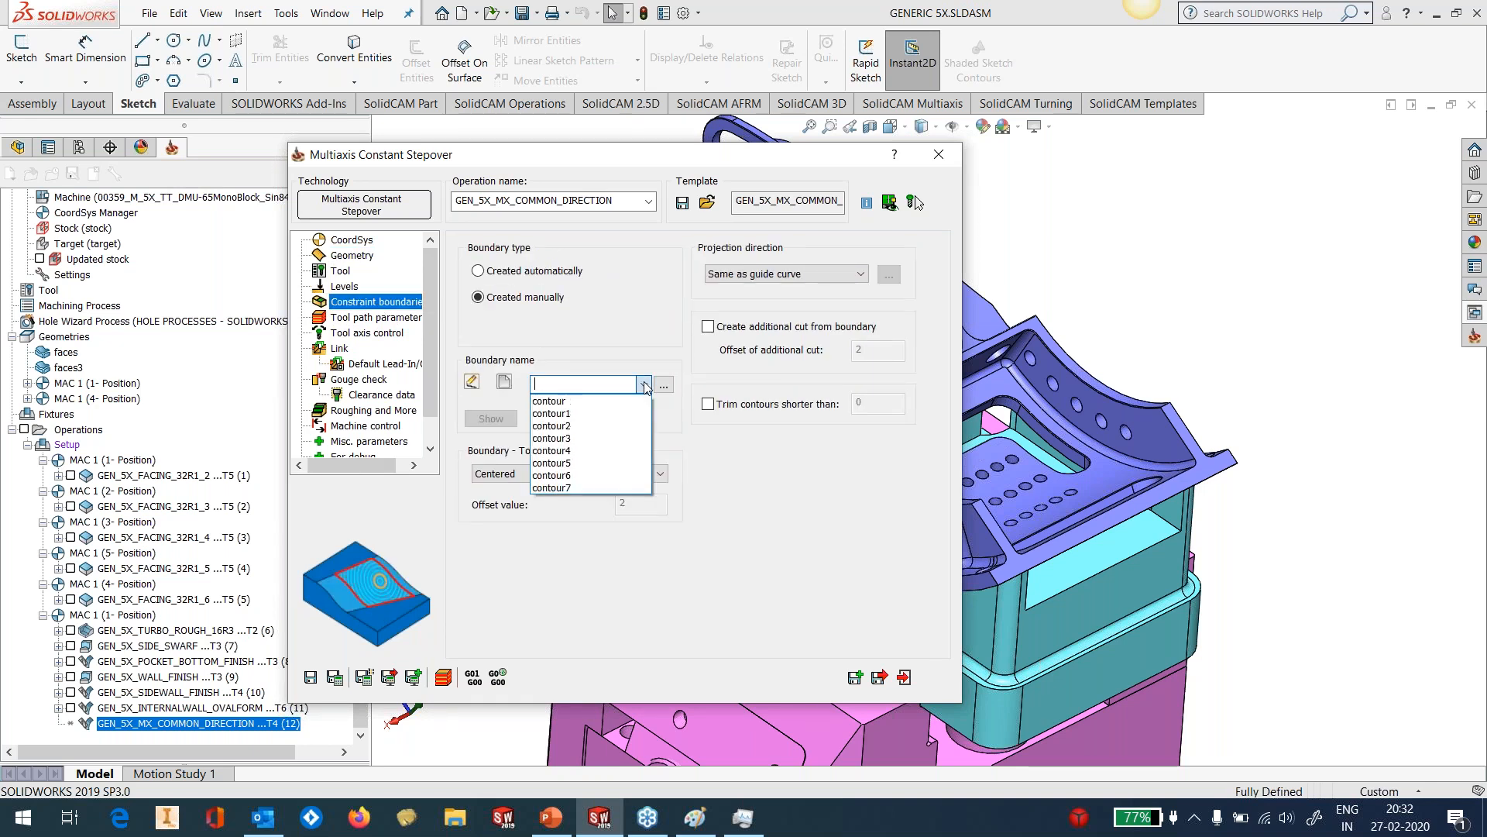
{"action": "left_click", "coordinate": [587, 488]}
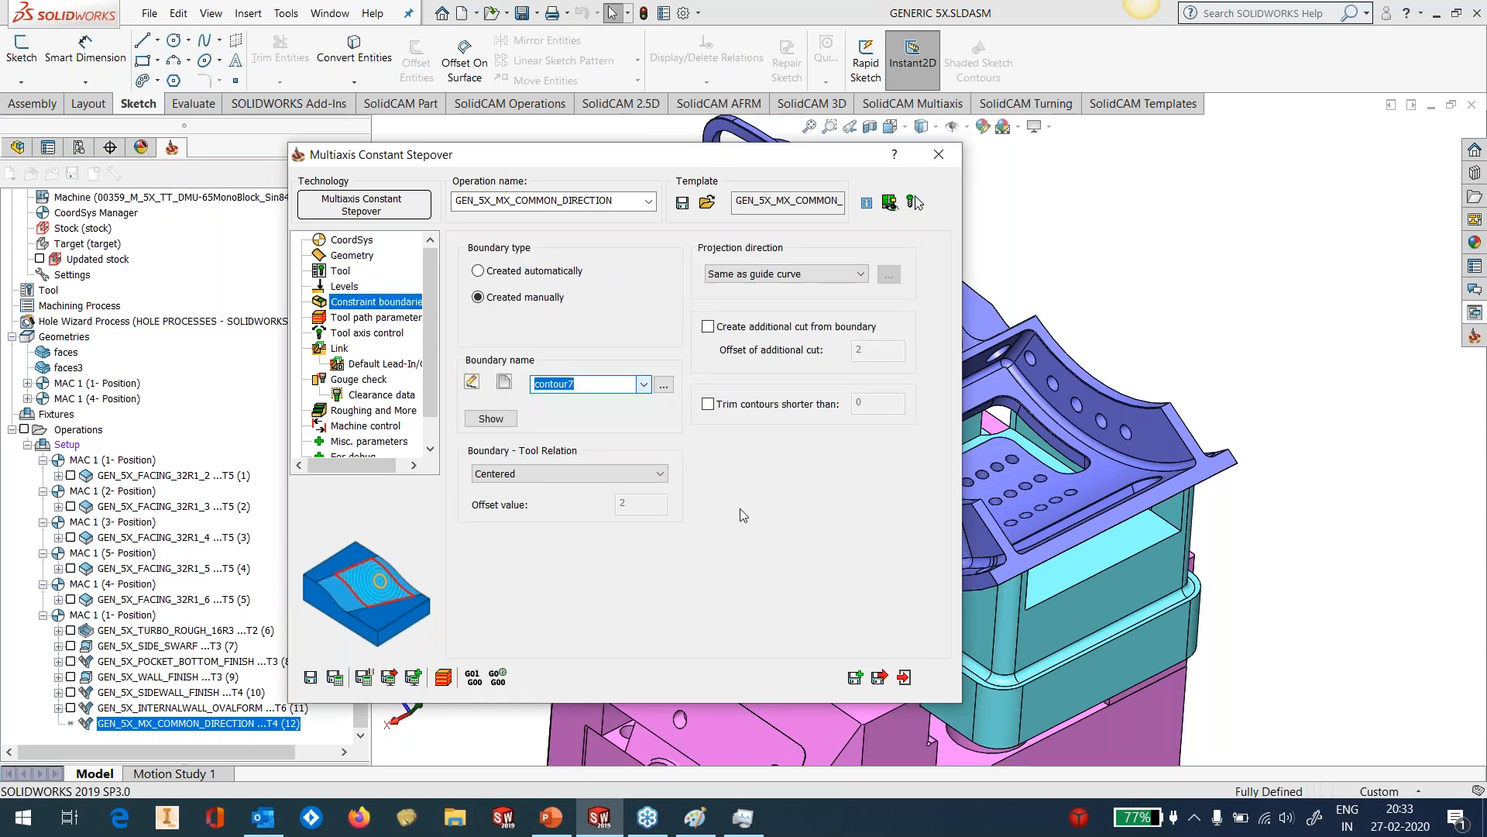
{"action": "left_click", "coordinate": [335, 676]}
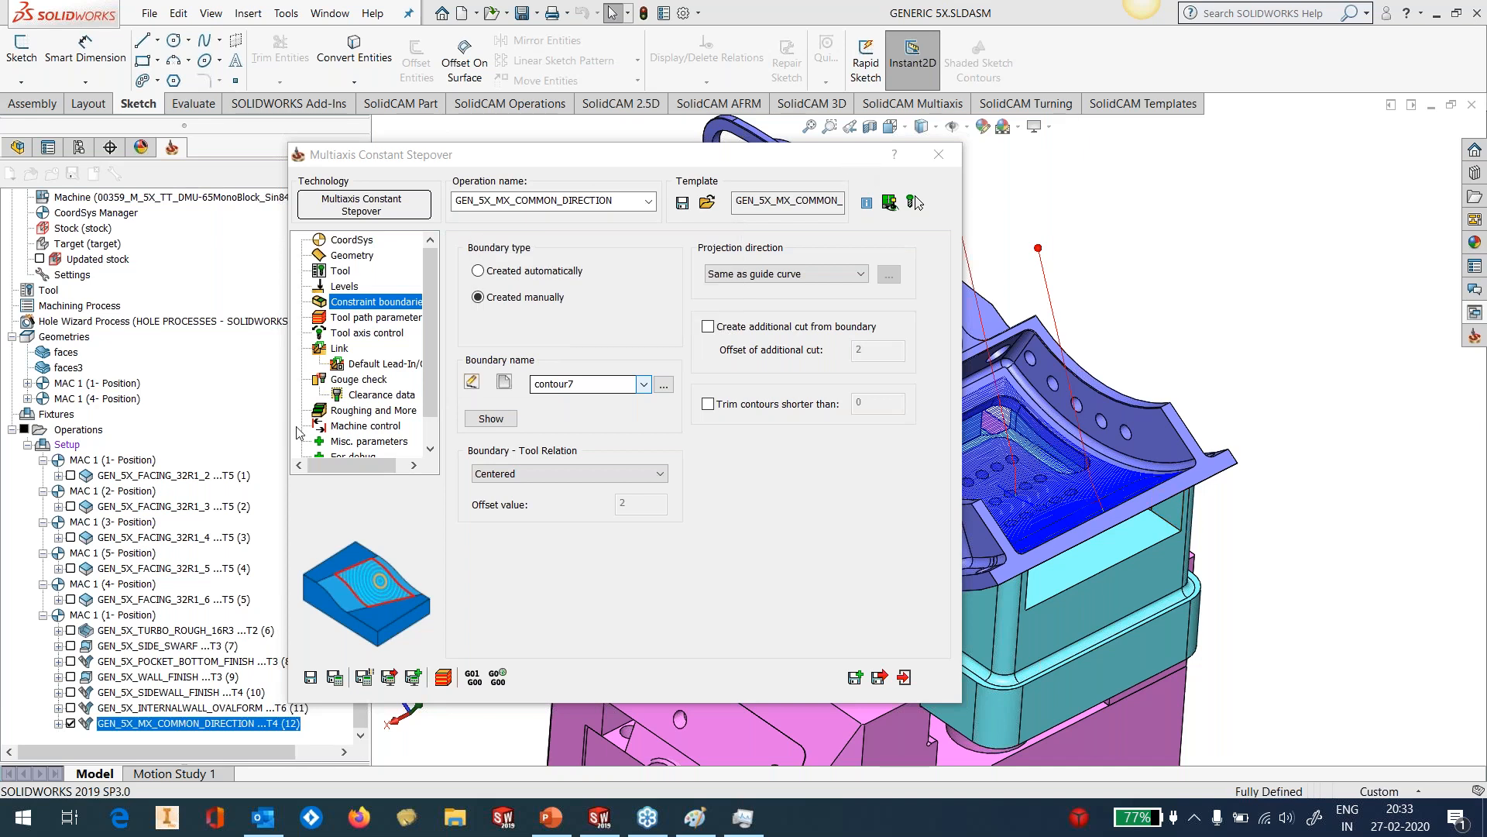
Examine the calculated tool path over the pocket floor, its cutout and the row of holes.
{"action": "double_click", "coordinate": [691, 158]}
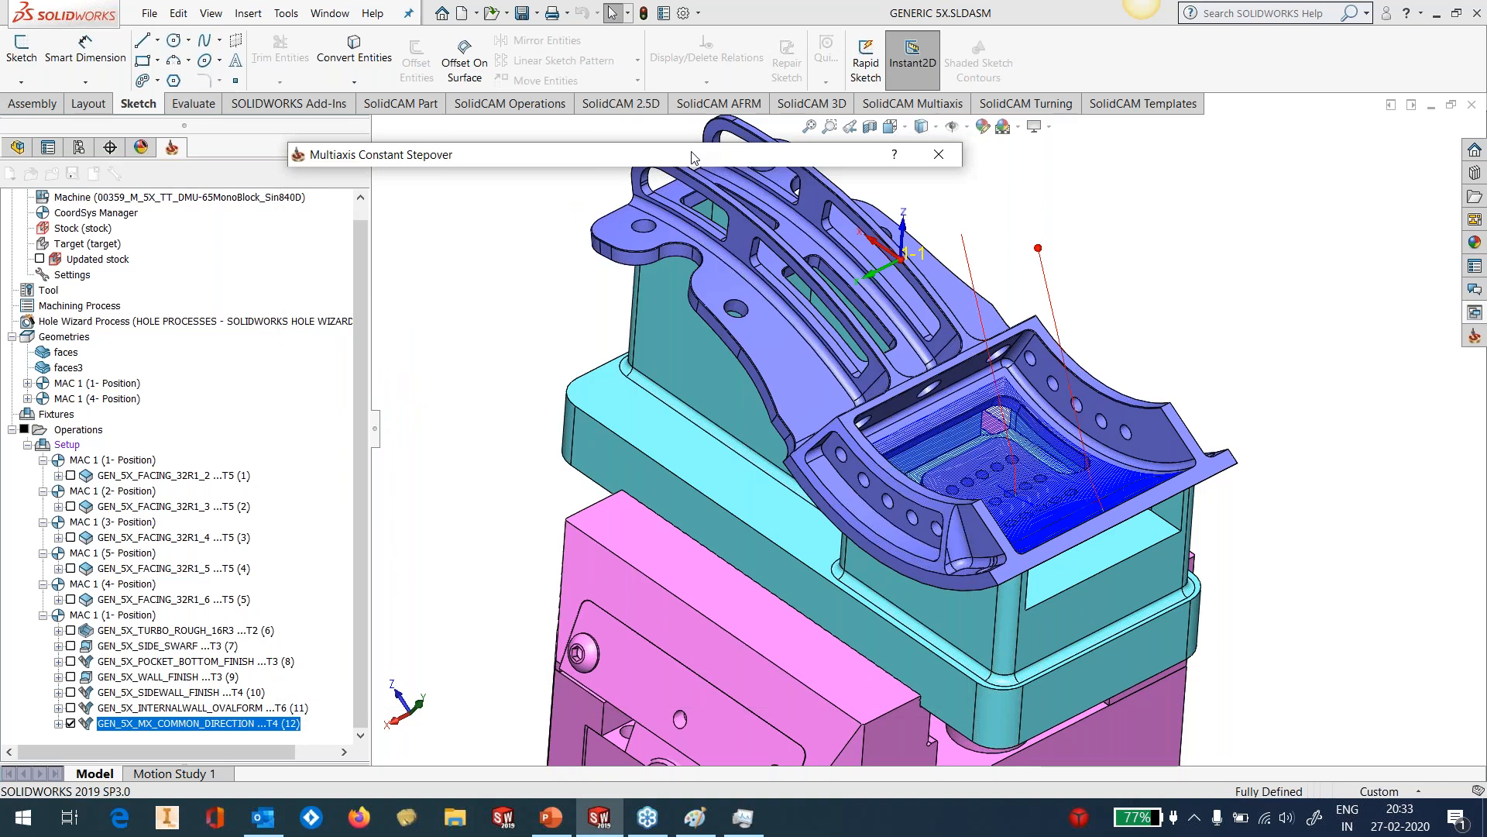
{"action": "scroll", "coordinate": [1029, 434], "scroll_direction": "down", "scroll_amount": 5}
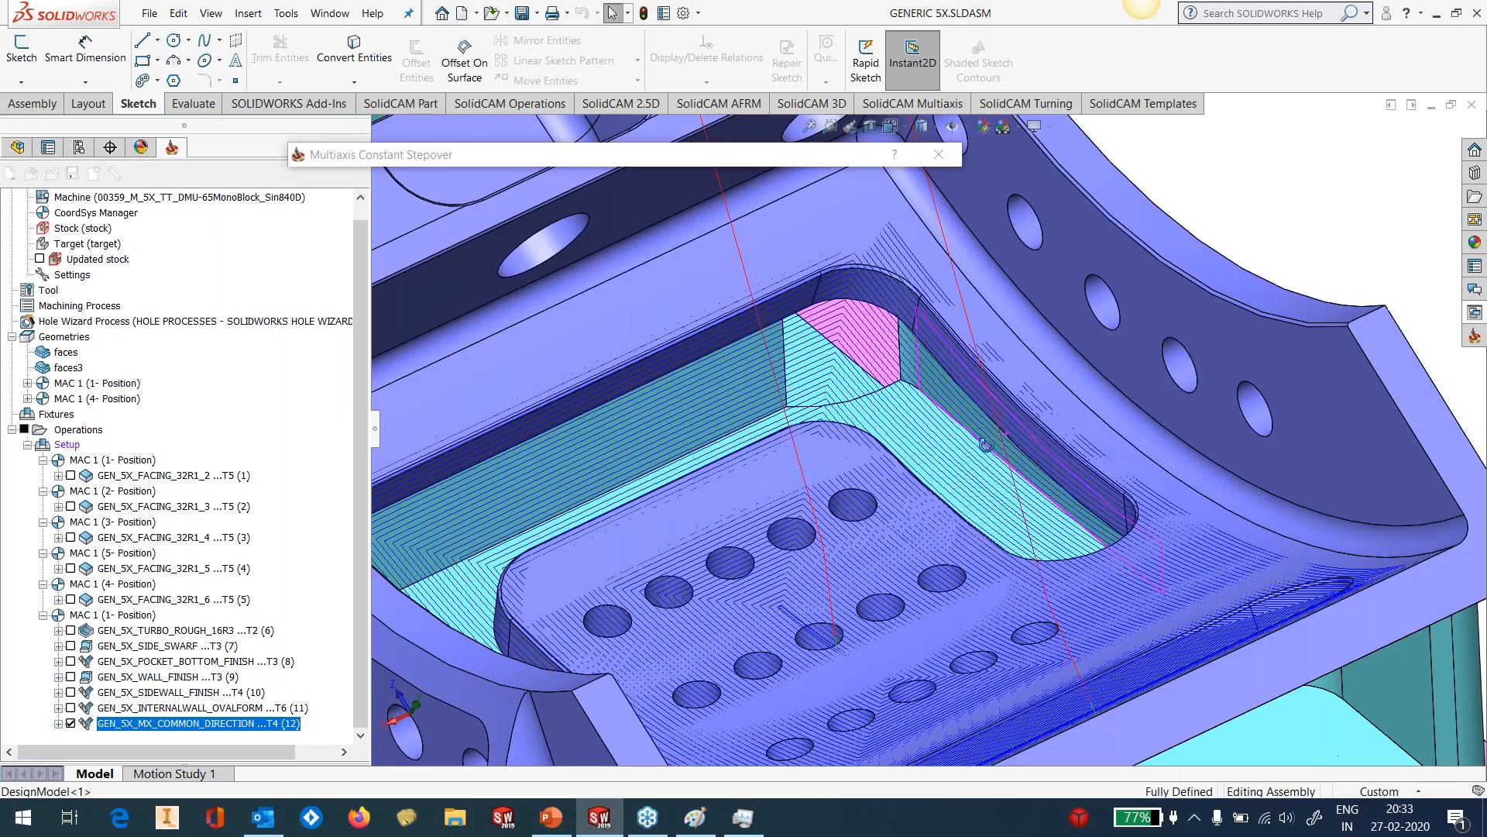
{"action": "middle_click_drag", "start_coordinate": [986, 445], "coordinate": [1011, 508]}
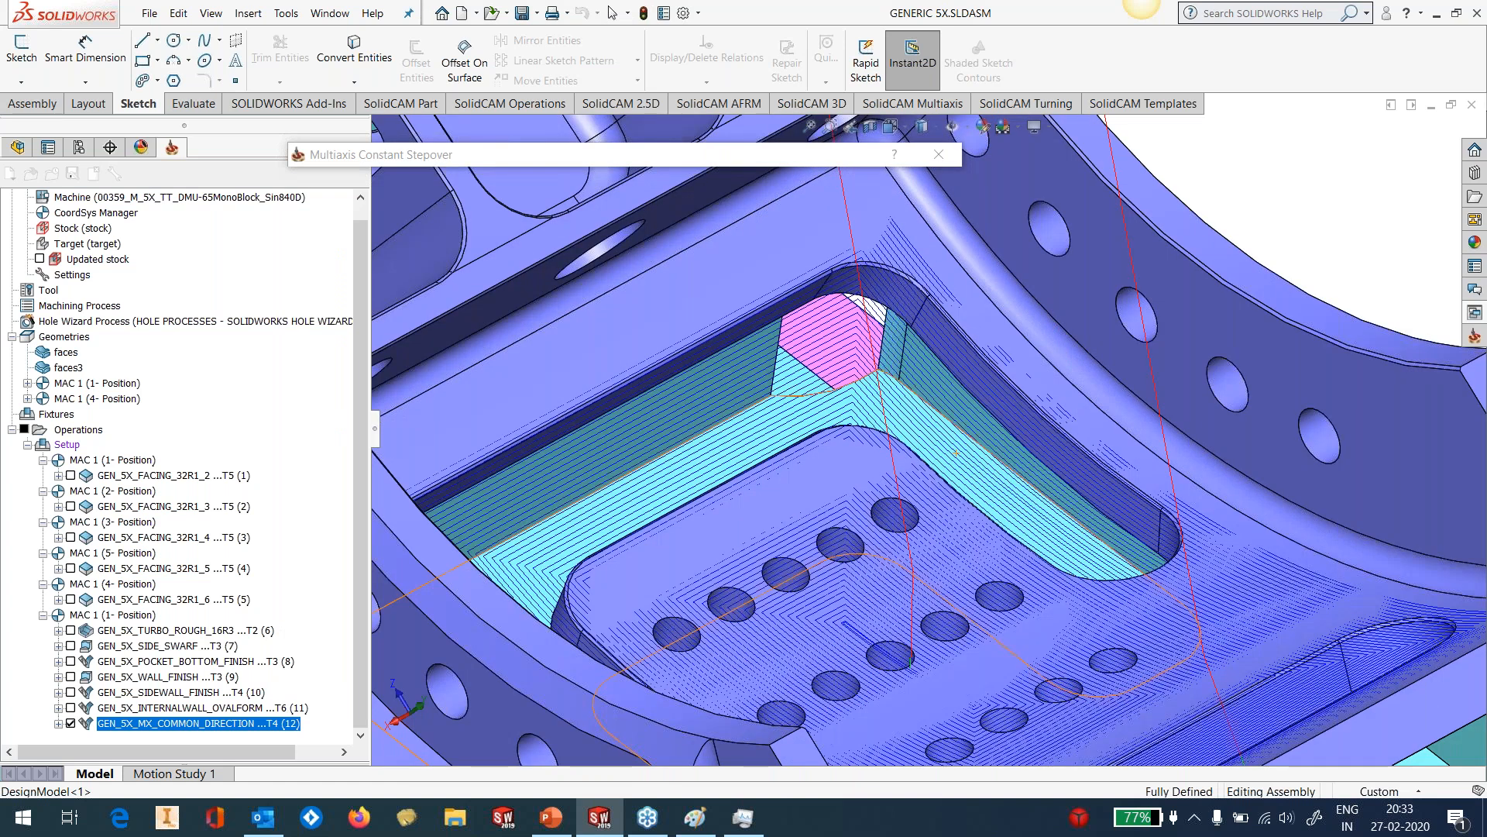
{"action": "left_click", "coordinate": [831, 247]}
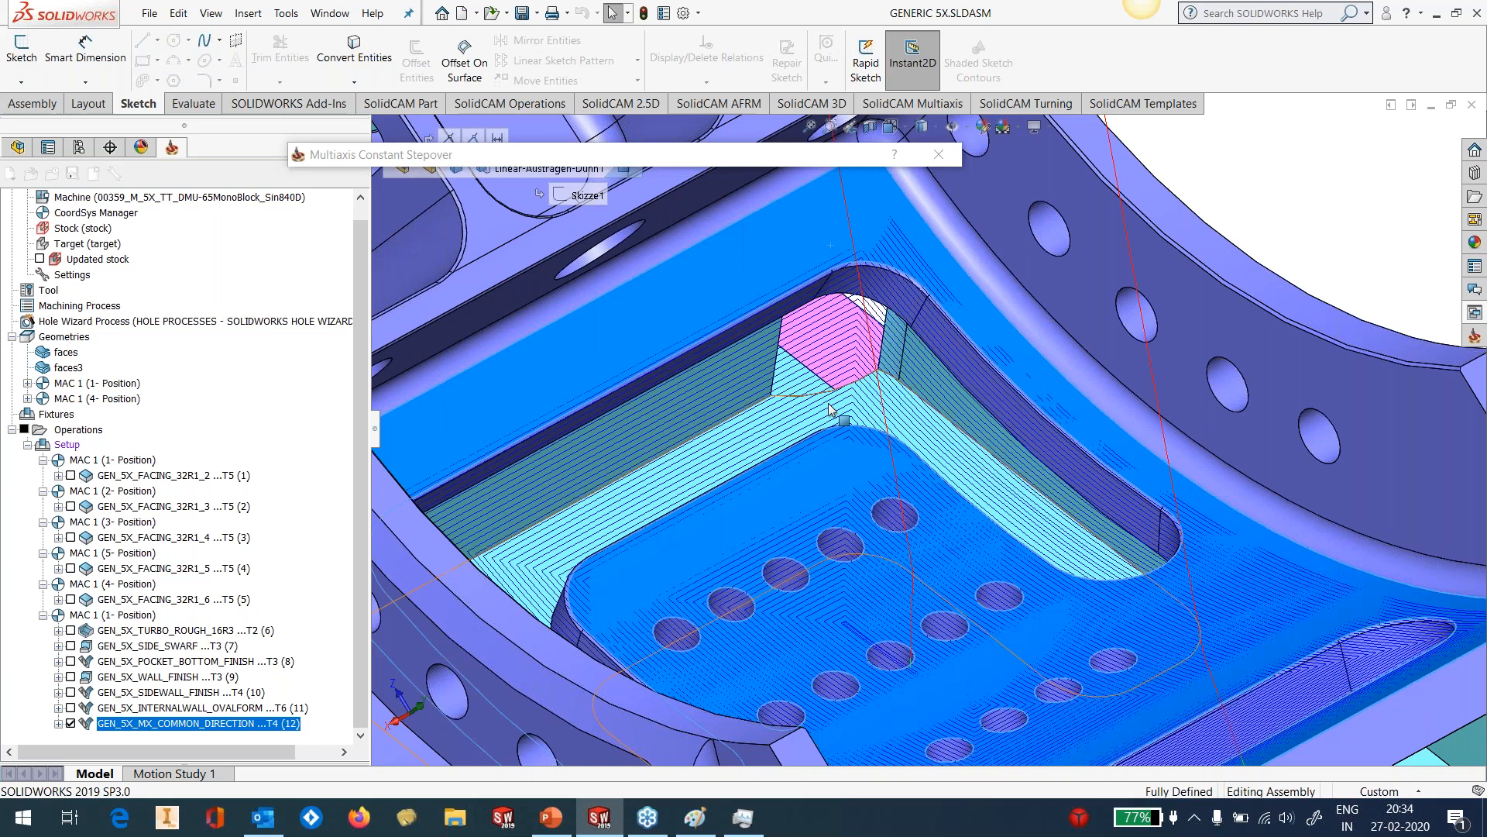
{"action": "scroll", "coordinate": [895, 554], "scroll_direction": "down", "scroll_amount": 3}
{"action": "scroll", "coordinate": [895, 554], "scroll_direction": "down", "scroll_amount": 3}
{"action": "middle_click_drag", "start_coordinate": [895, 555], "coordinate": [891, 612]}
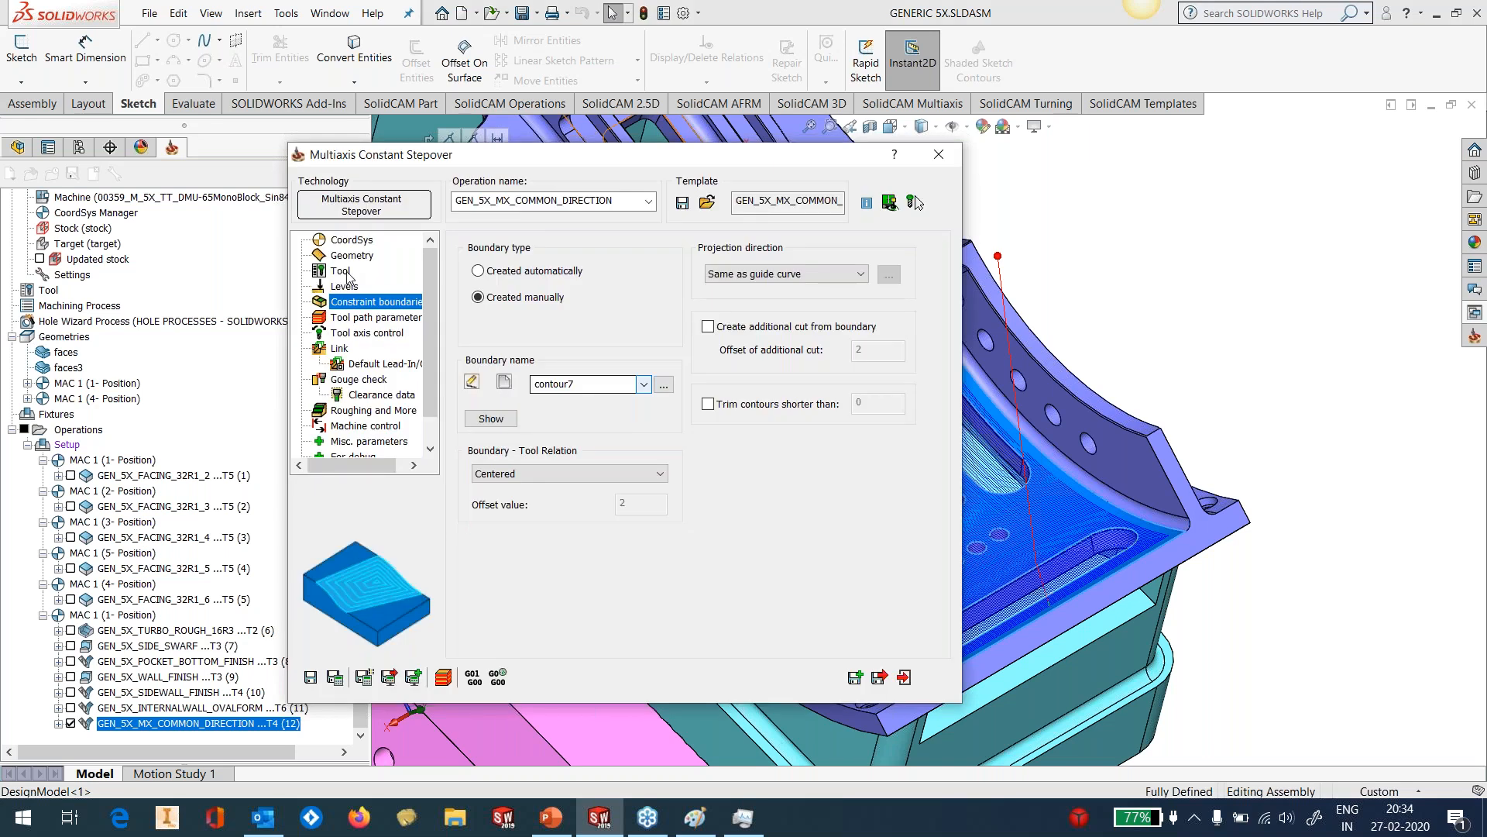
Review the surface normal and rolling avoidance settings in the advanced drive surface options.
{"action": "left_click", "coordinate": [353, 257]}
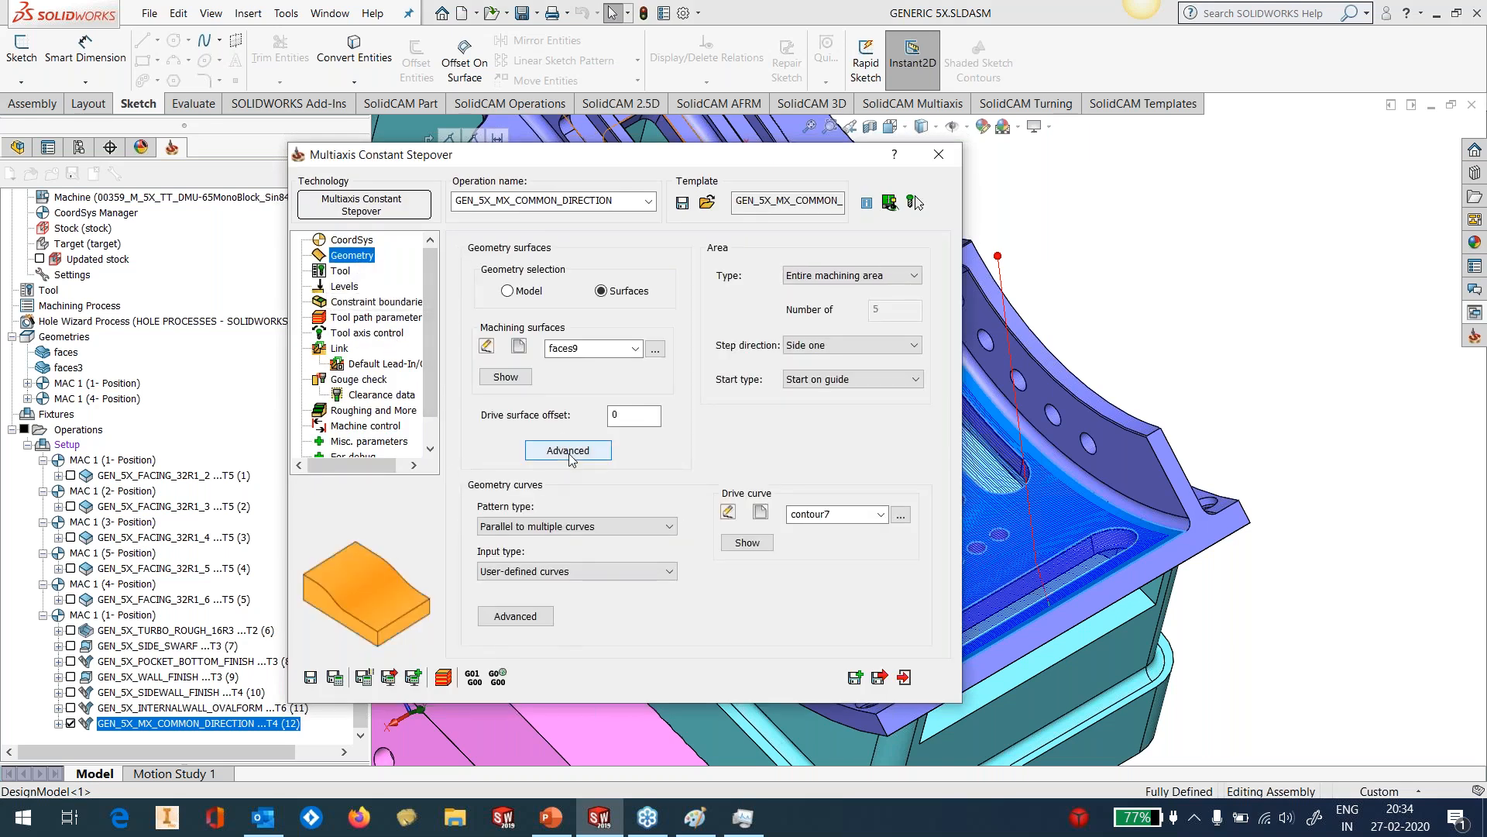
{"action": "left_click", "coordinate": [568, 451]}
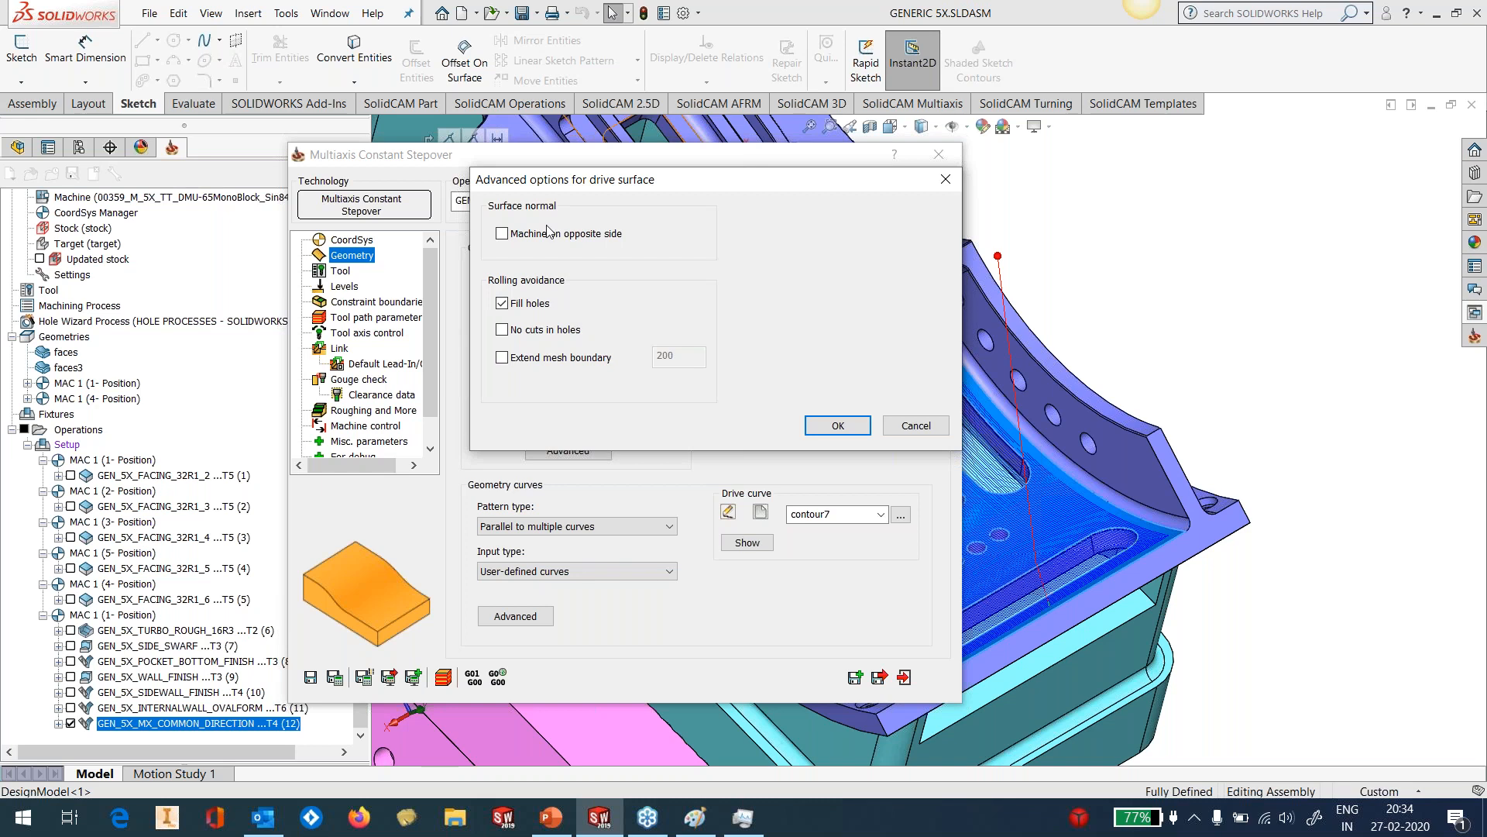
{"action": "left_click", "coordinate": [837, 425]}
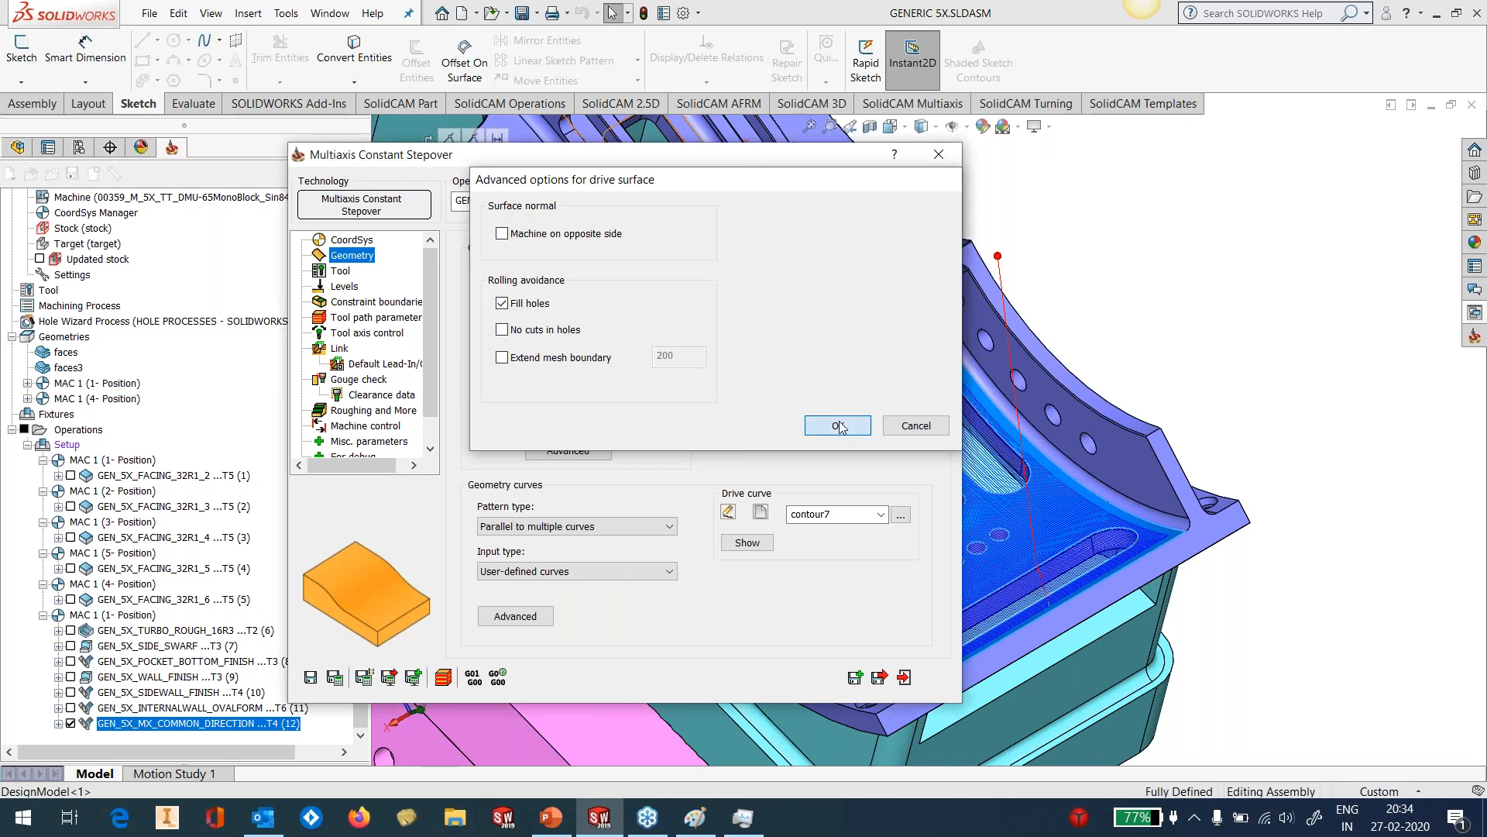
Inspect how the tool path passes over the open cutout in the whole pocket floor.
{"action": "double_click", "coordinate": [826, 158]}
{"action": "scroll", "coordinate": [957, 555], "scroll_direction": "up", "scroll_amount": 2}
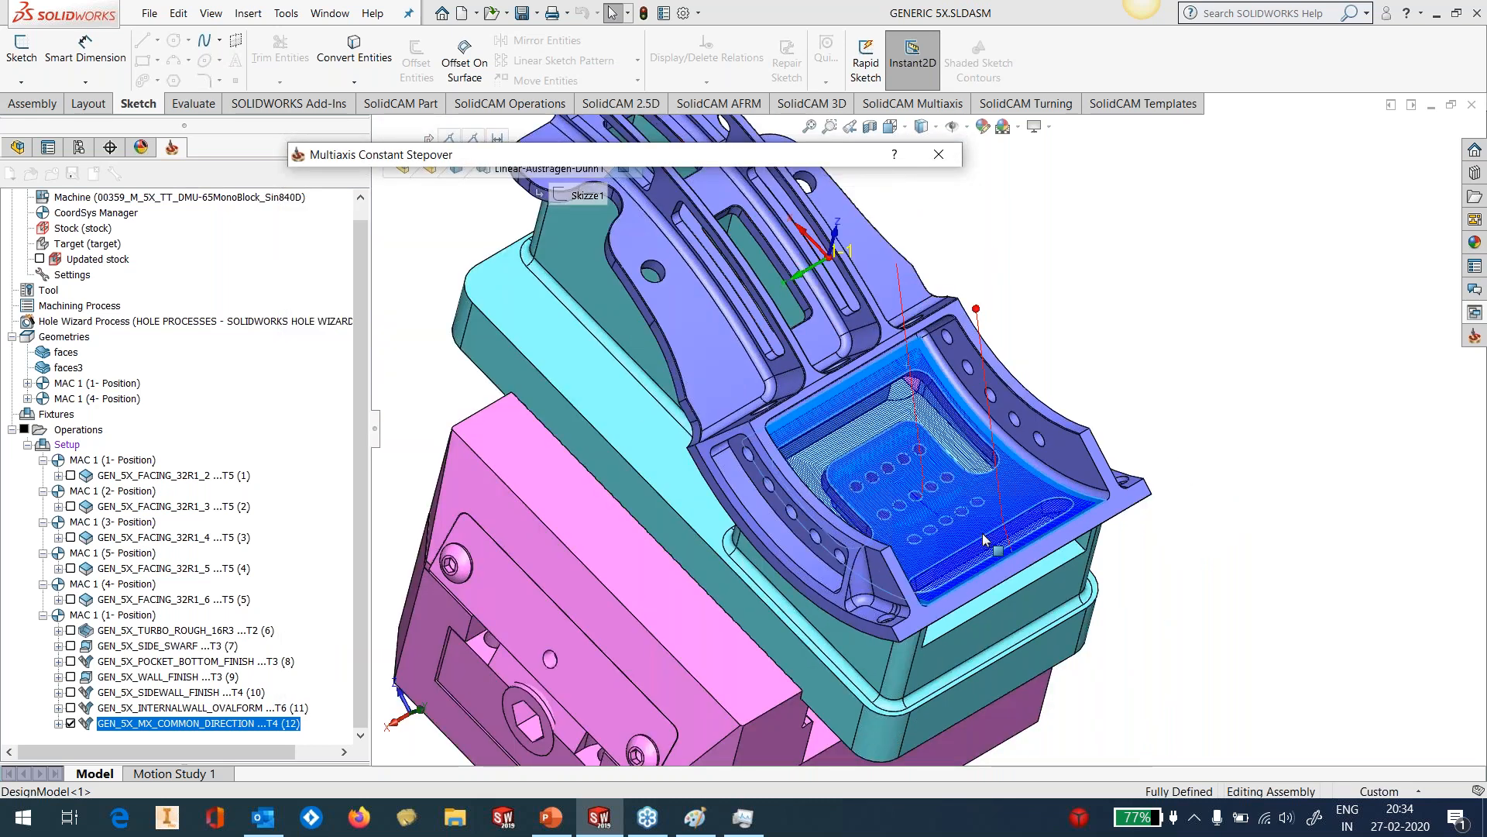
{"action": "scroll", "coordinate": [946, 495], "scroll_direction": "down", "scroll_amount": 3}
{"action": "scroll", "coordinate": [946, 496], "scroll_direction": "up", "scroll_amount": 3}
{"action": "scroll", "coordinate": [929, 500], "scroll_direction": "down", "scroll_amount": 3}
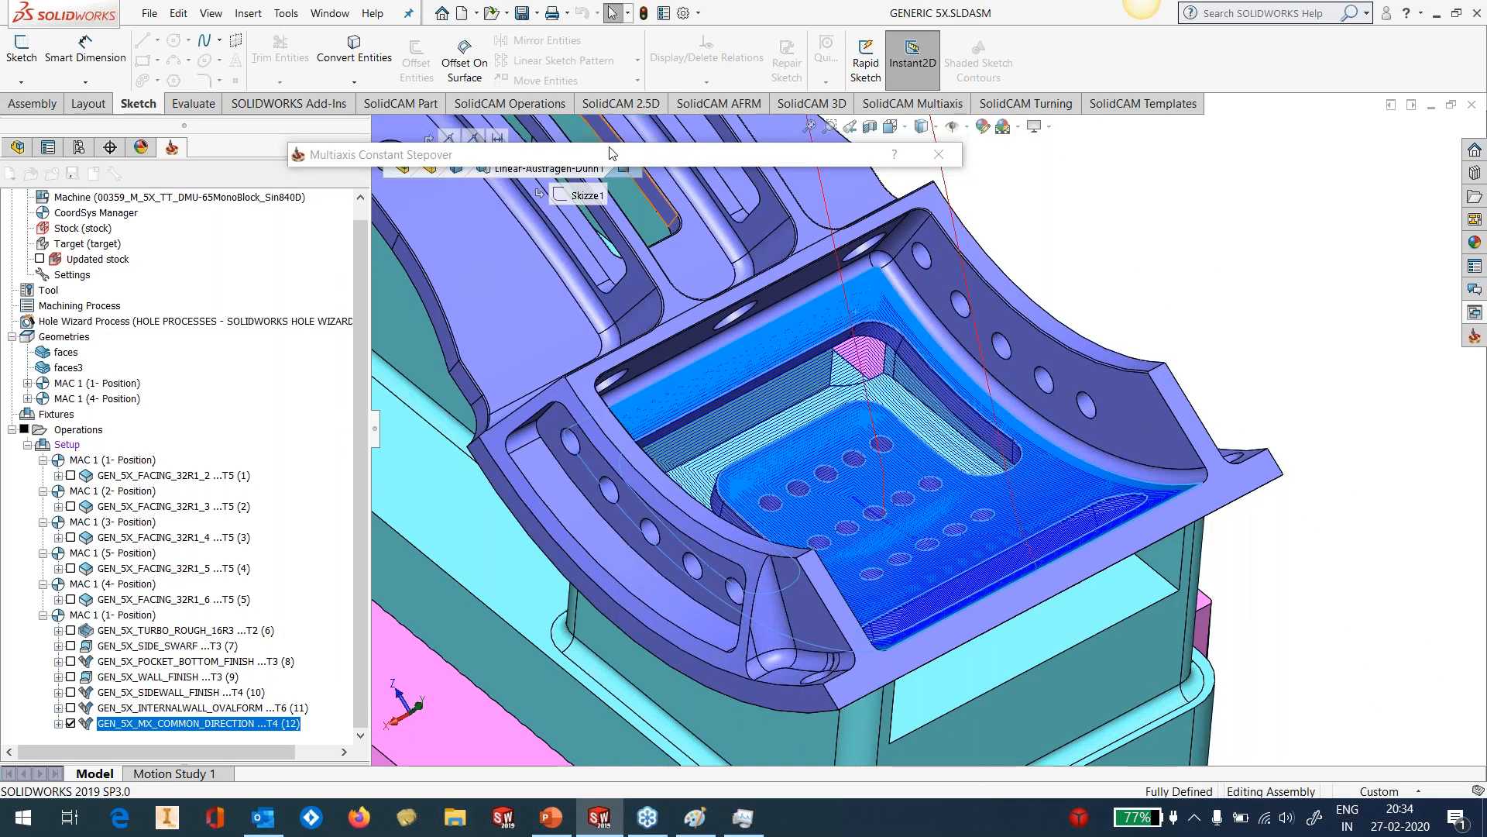
{"action": "double_click", "coordinate": [611, 158]}
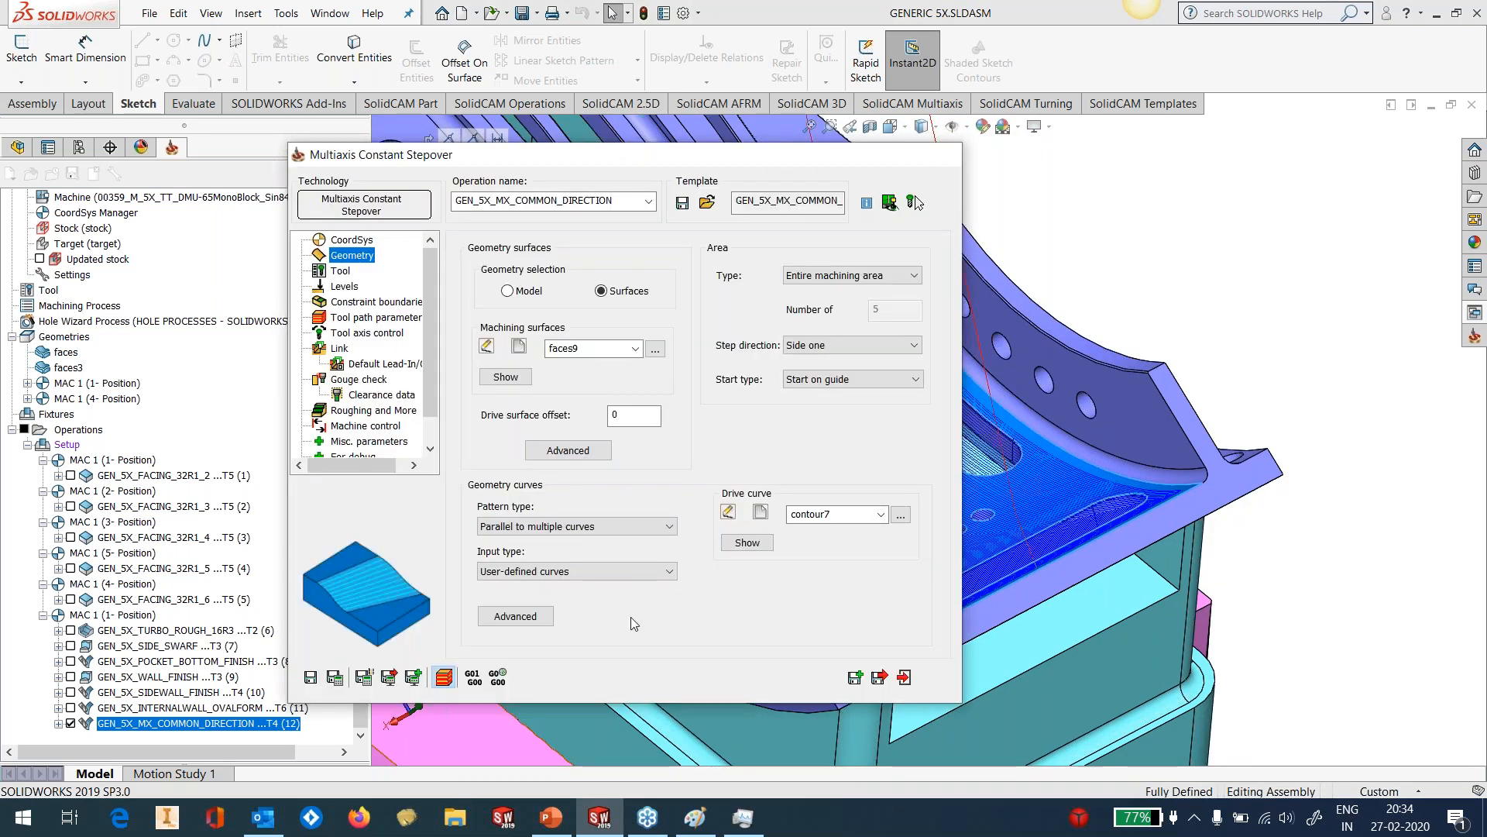
Simulate the operation in Machine Simulation and get a close look at the tool and pocket floor tool path.
{"action": "left_click", "coordinate": [443, 677]}
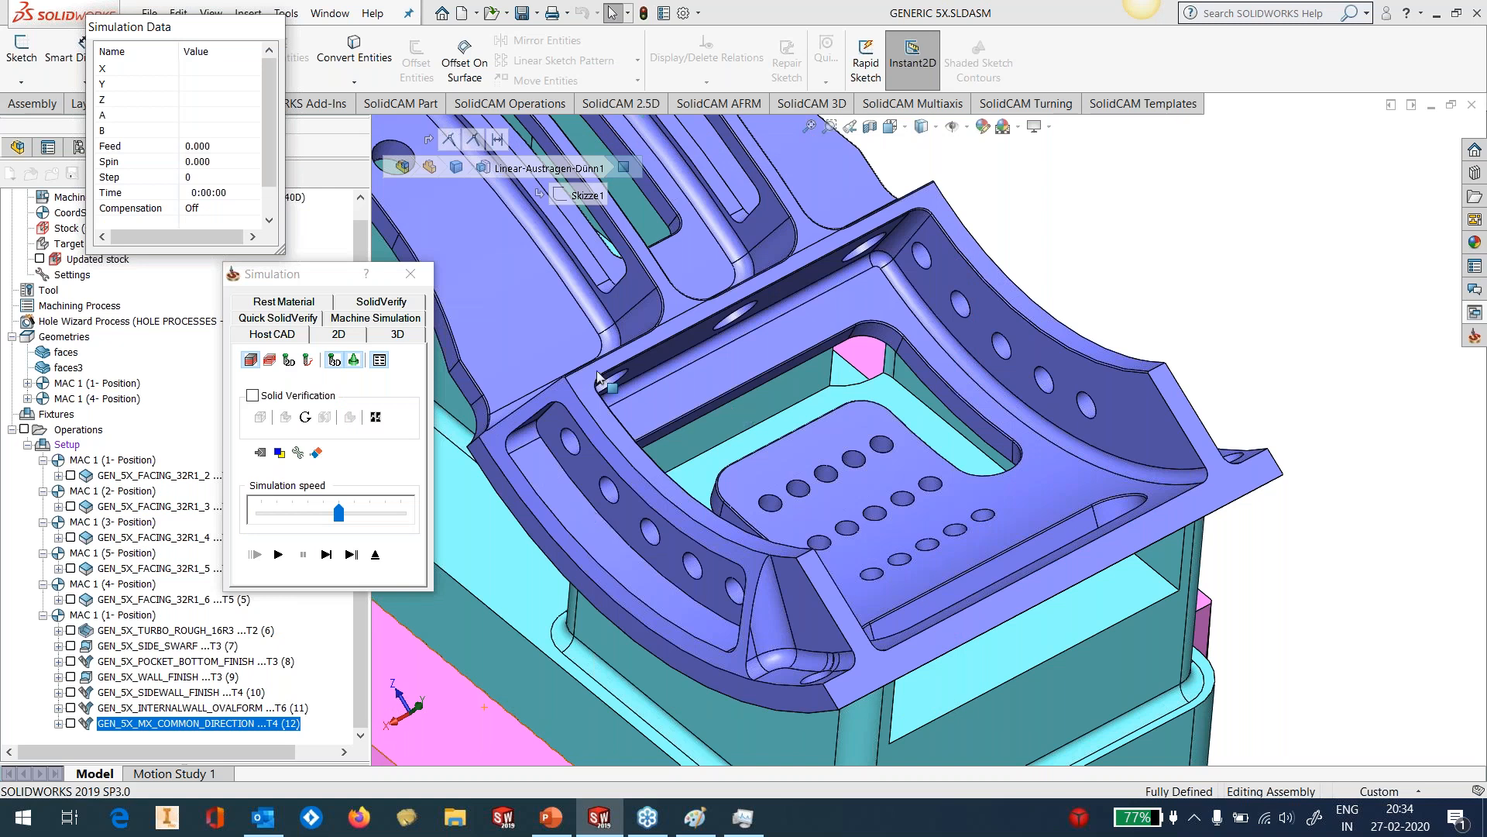
{"action": "left_click", "coordinate": [400, 319]}
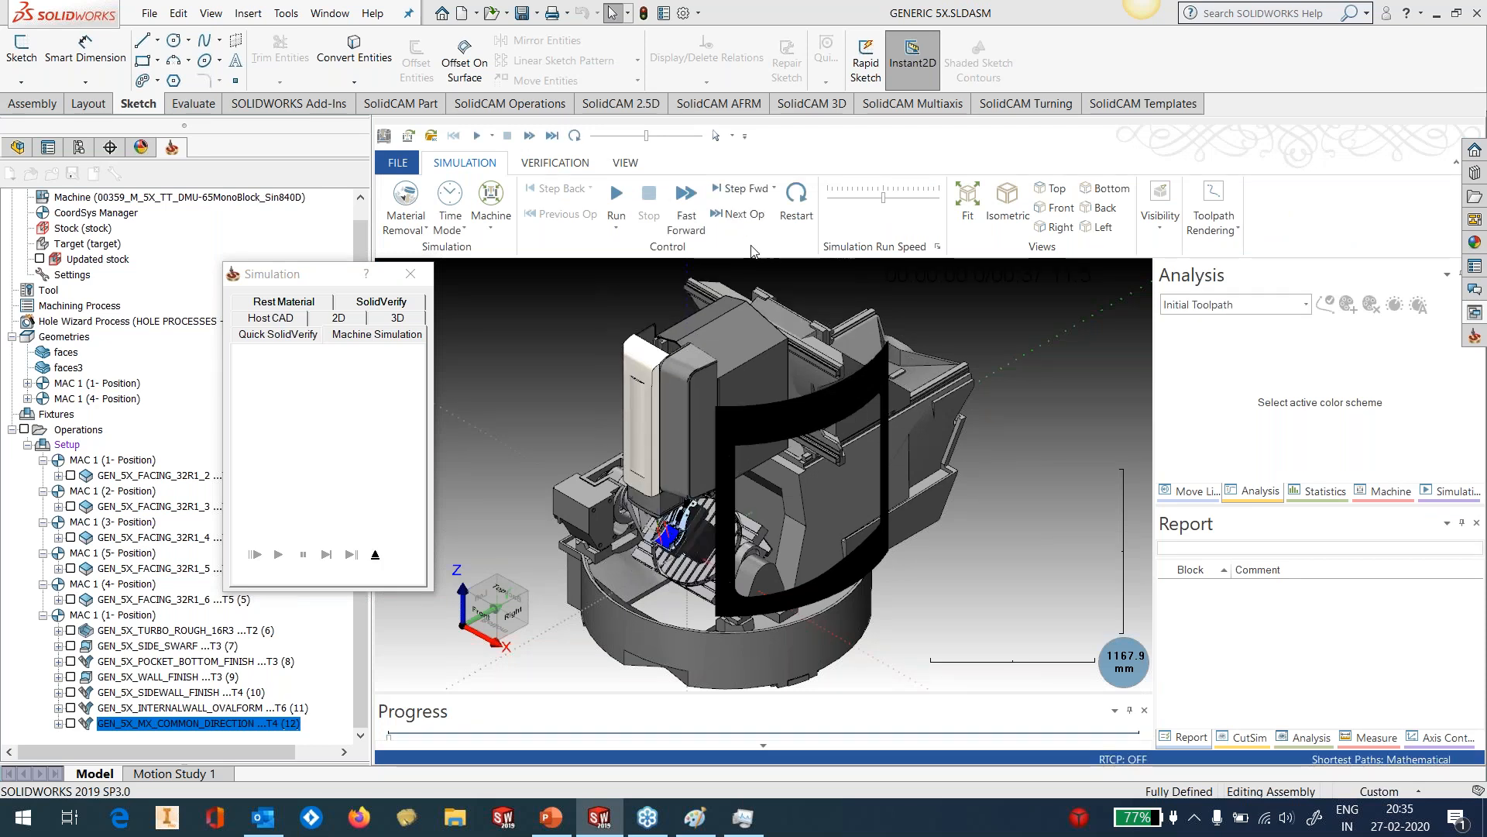
{"action": "left_click_drag", "start_coordinate": [278, 283], "coordinate": [202, 286]}
{"action": "scroll", "coordinate": [640, 536], "scroll_direction": "up", "scroll_amount": 6}
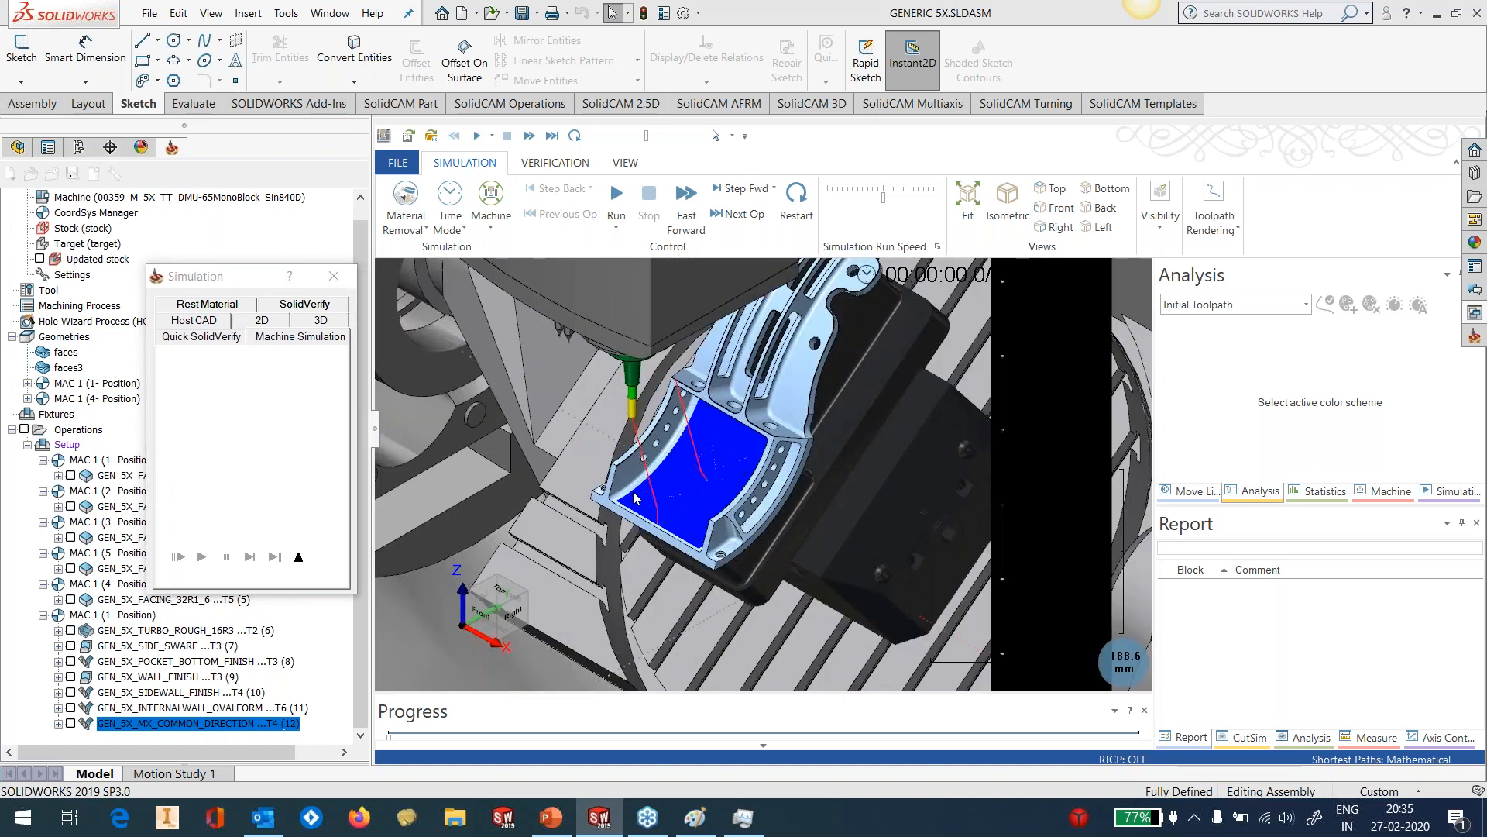
{"action": "scroll", "coordinate": [634, 497], "scroll_direction": "up", "scroll_amount": 3}
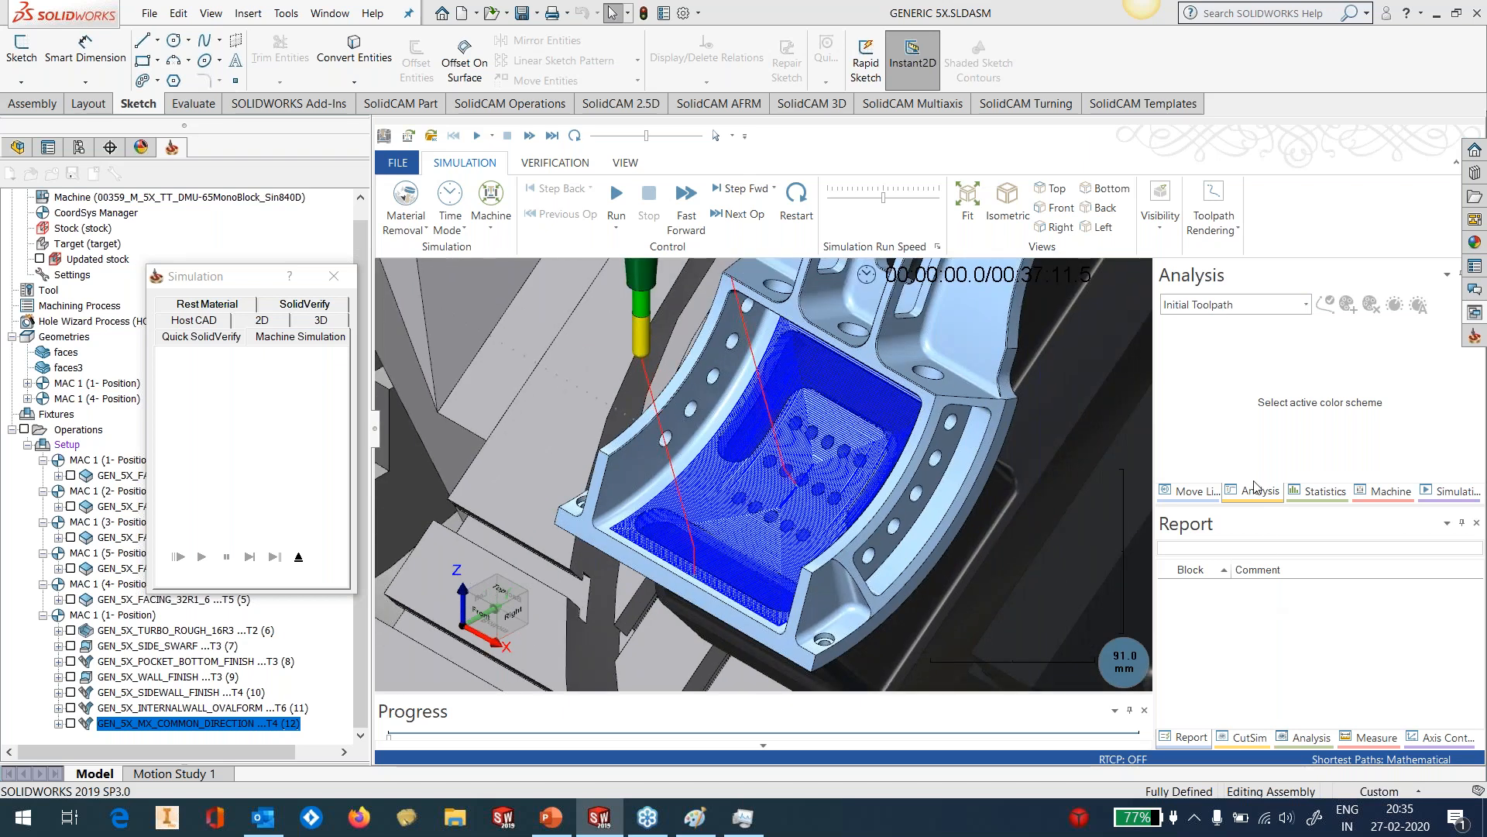
Color the simulated tool path by Tool Number and examine the retract moves above the pocket cutout.
{"action": "left_click", "coordinate": [1221, 310]}
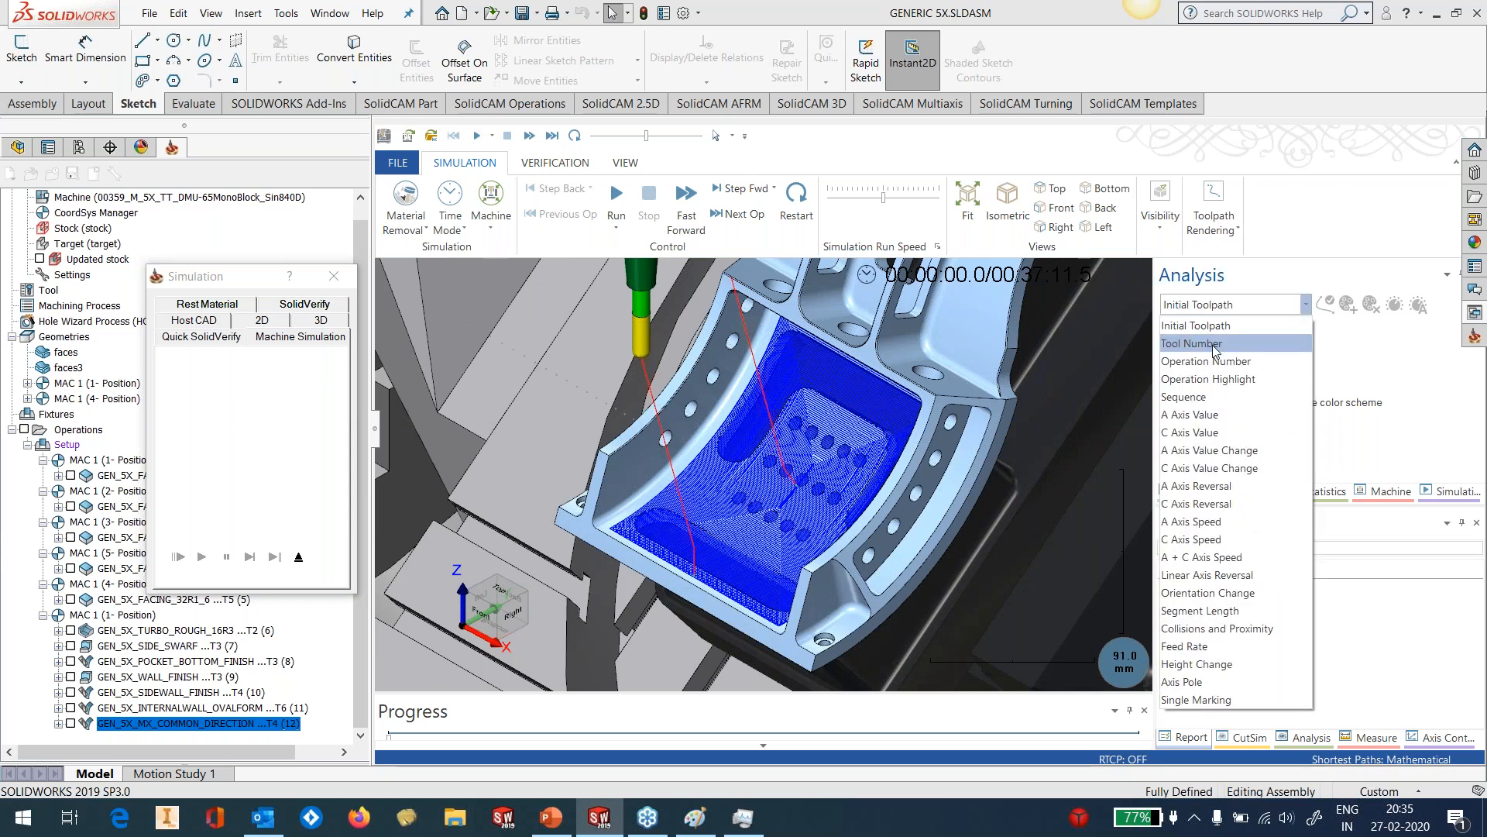
{"action": "left_click", "coordinate": [1215, 345]}
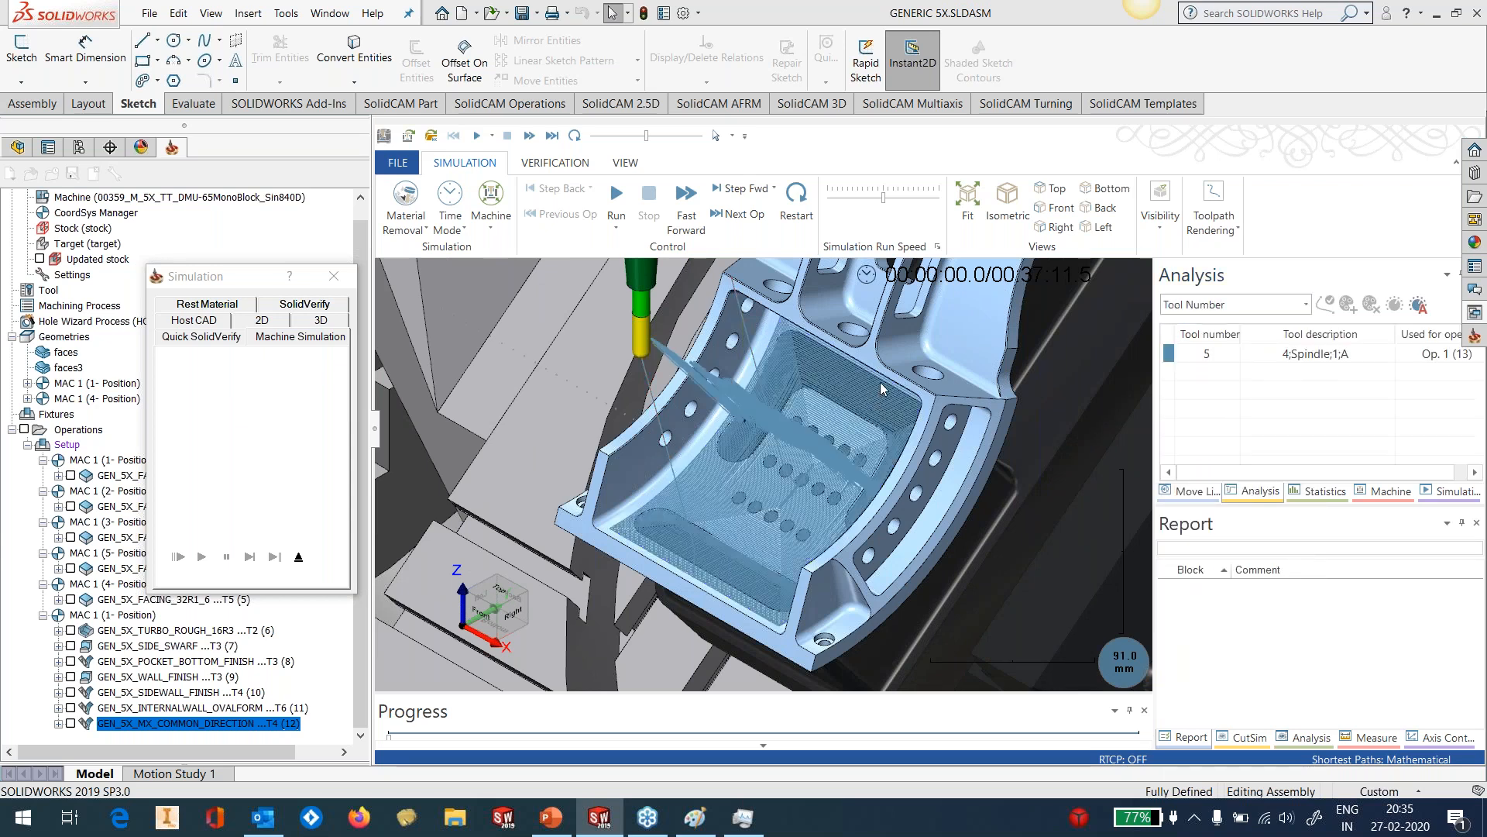
{"action": "middle_click_drag", "start_coordinate": [852, 435], "coordinate": [936, 392]}
{"action": "scroll", "coordinate": [908, 364], "scroll_direction": "up", "scroll_amount": 5}
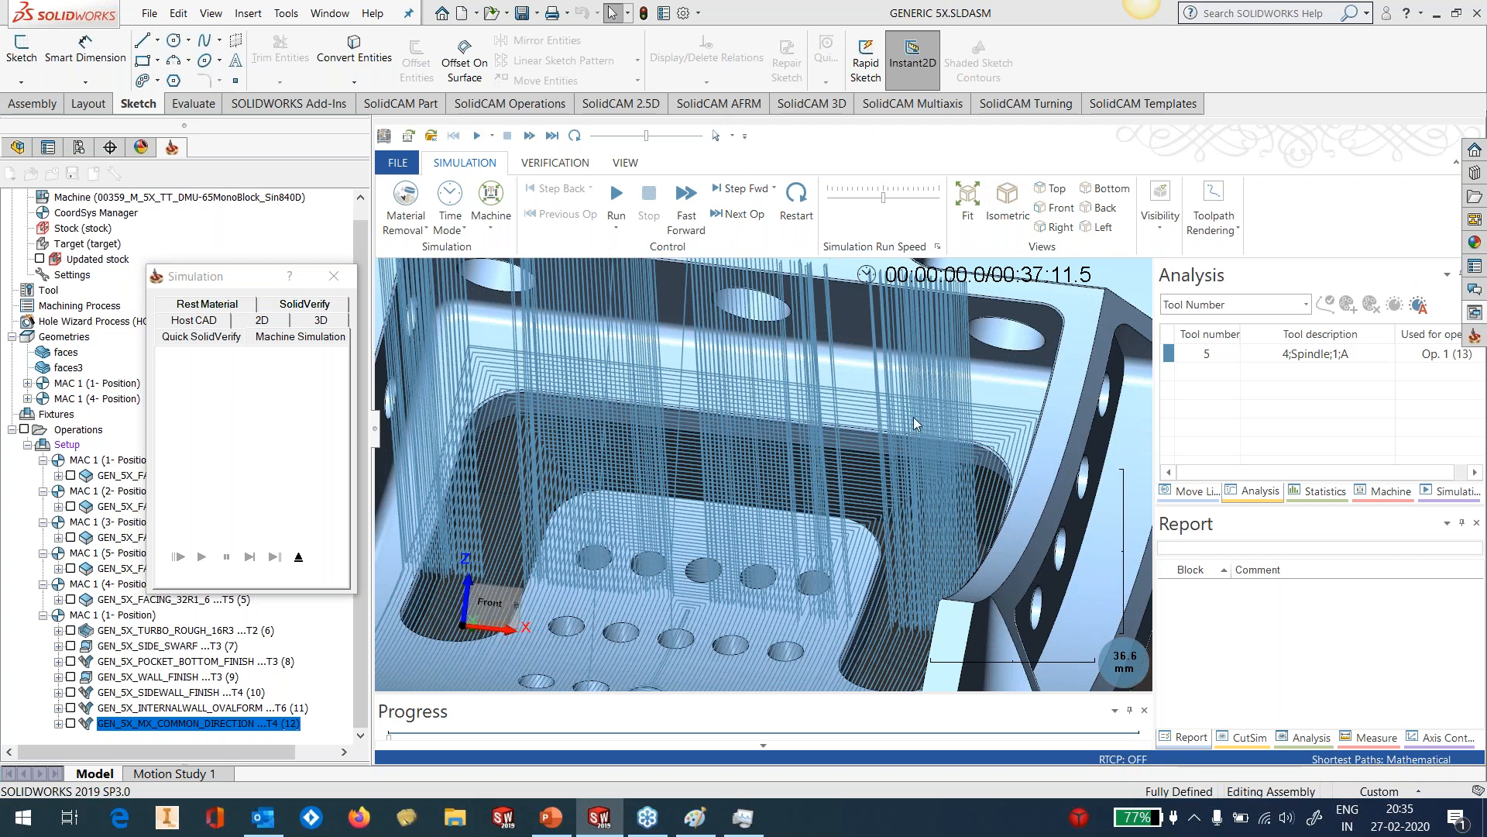
{"action": "scroll", "coordinate": [913, 416], "scroll_direction": "down", "scroll_amount": 5}
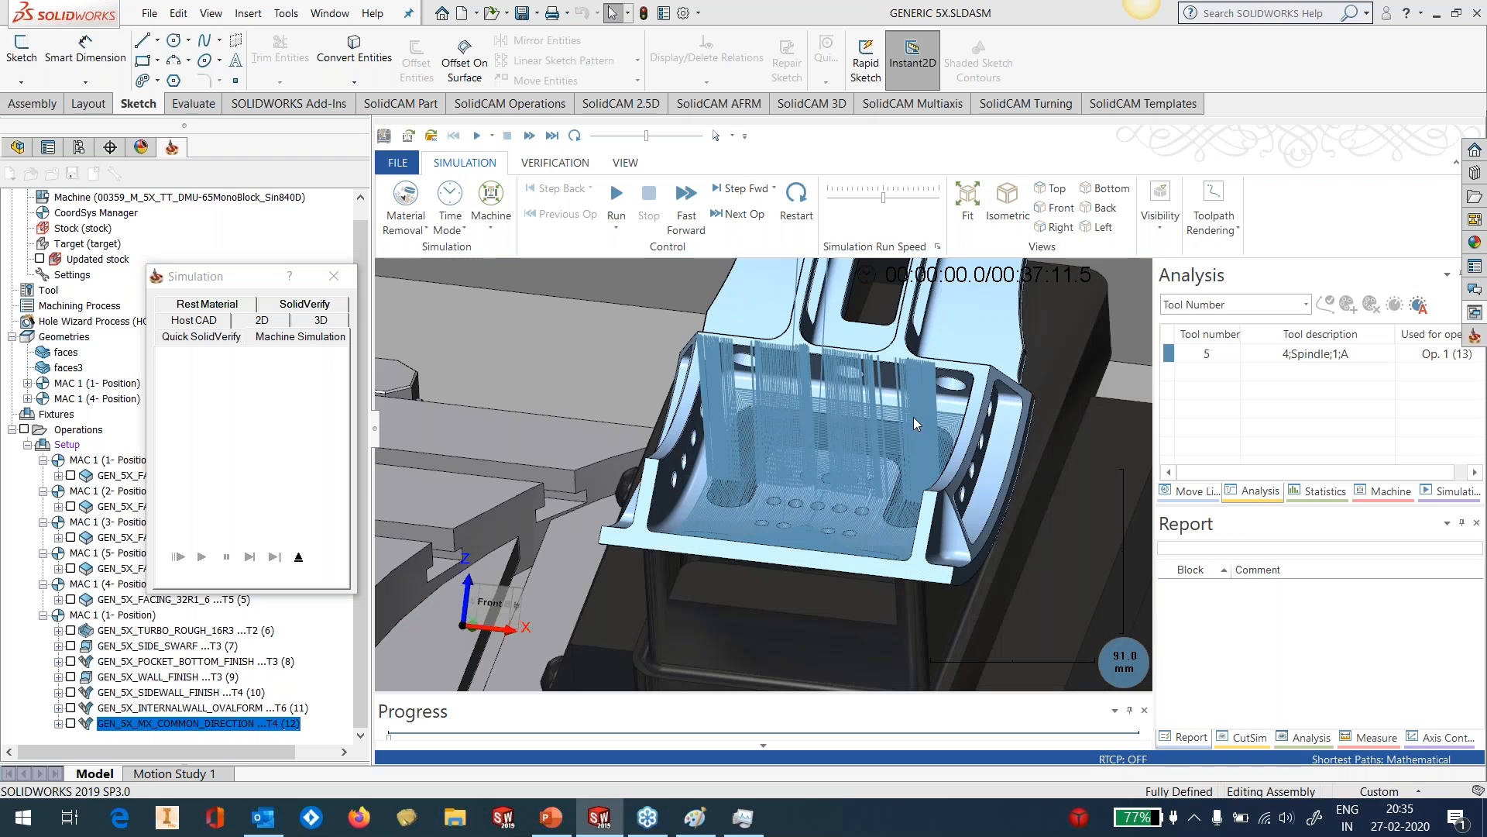
Leave the simulation and the operation dialog, and hide the tool path of GEN_5X_MX_COMMON_DIRECTION.
{"action": "left_click", "coordinate": [309, 563]}
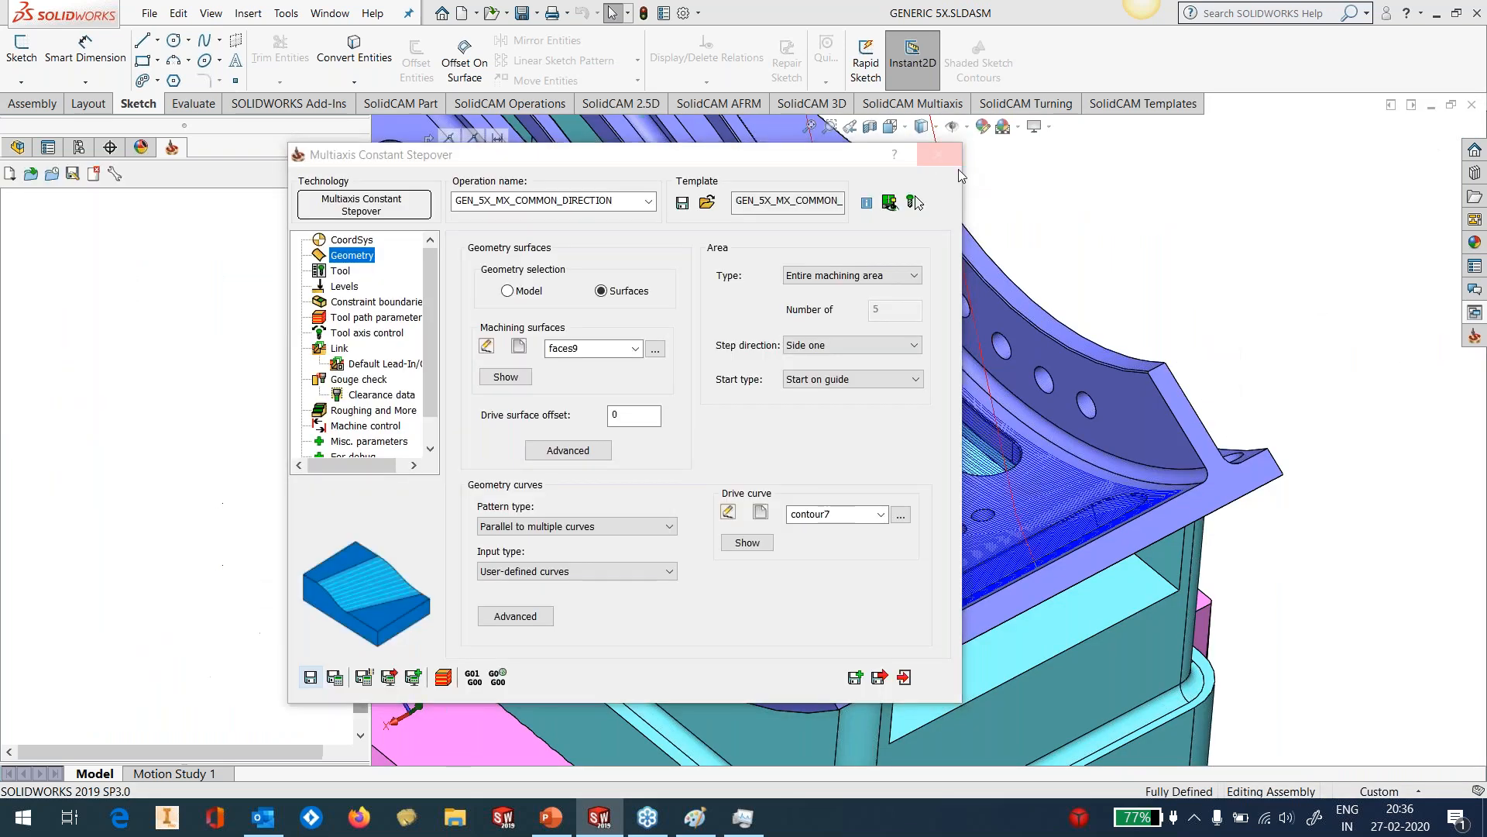
{"action": "left_click", "coordinate": [955, 160]}
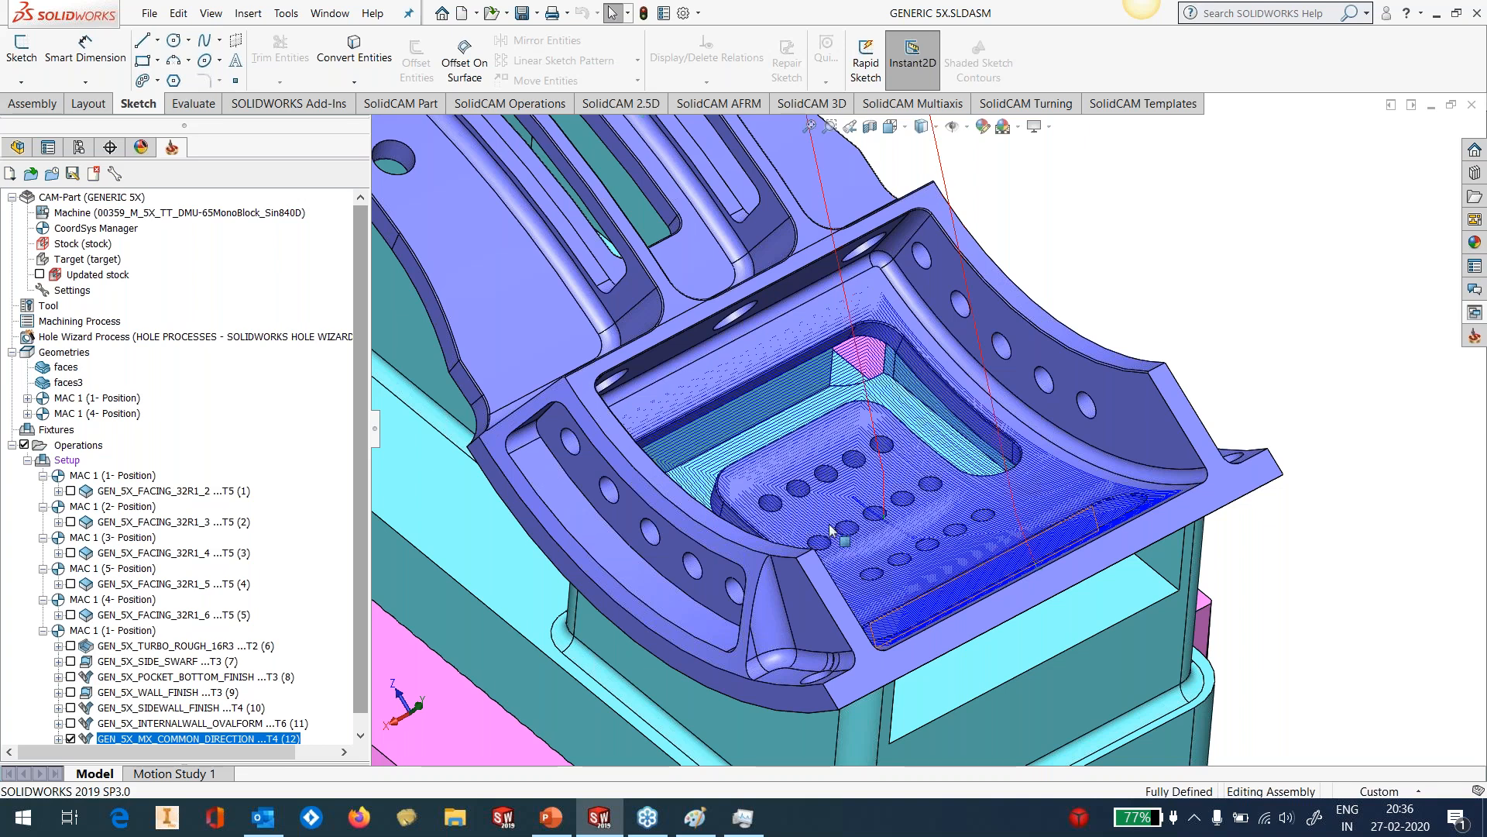
{"action": "scroll", "coordinate": [356, 649], "scroll_direction": "down", "scroll_amount": 1}
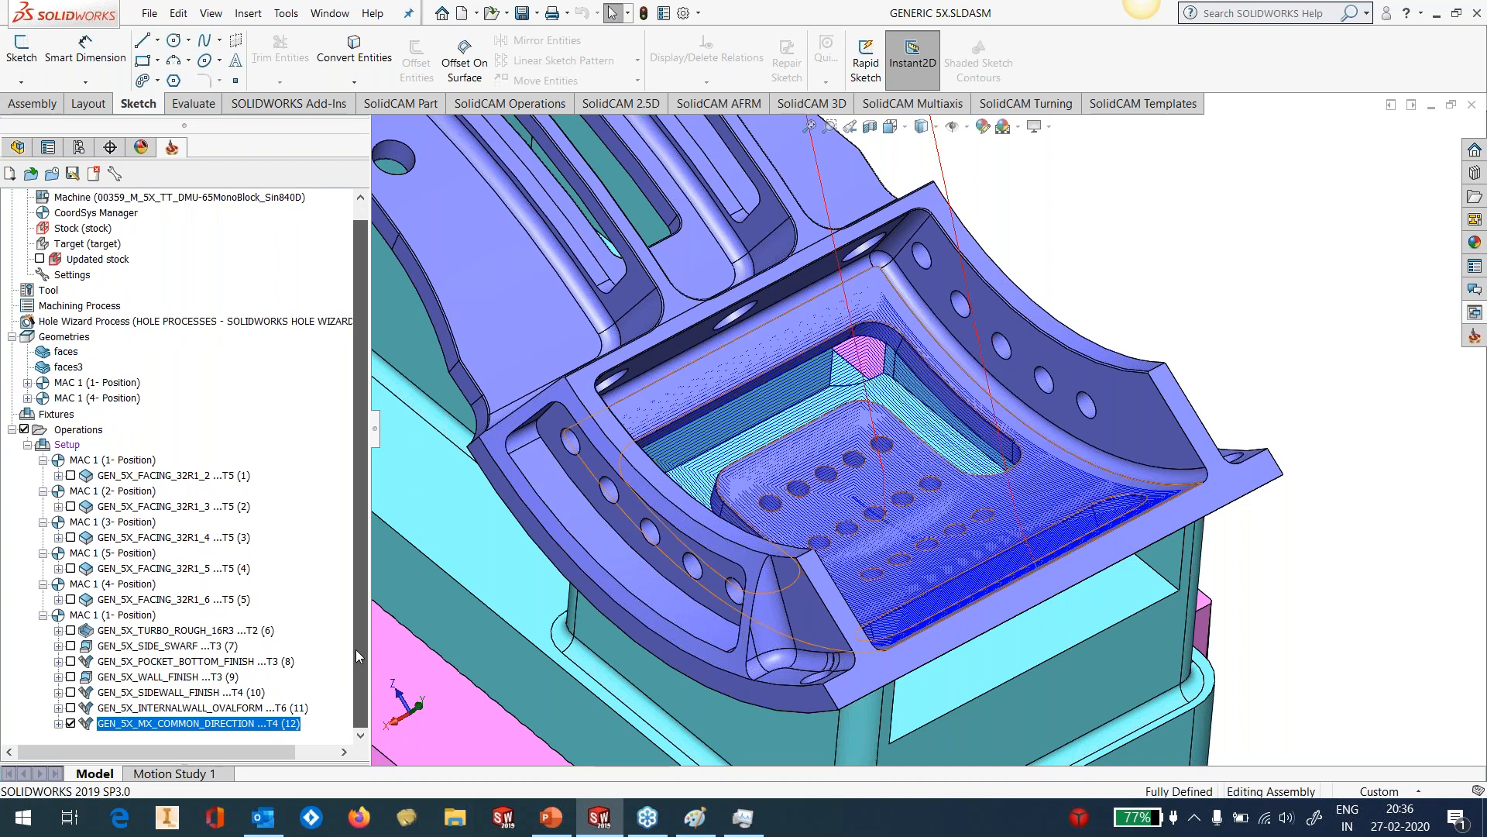
{"action": "left_click", "coordinate": [70, 723]}
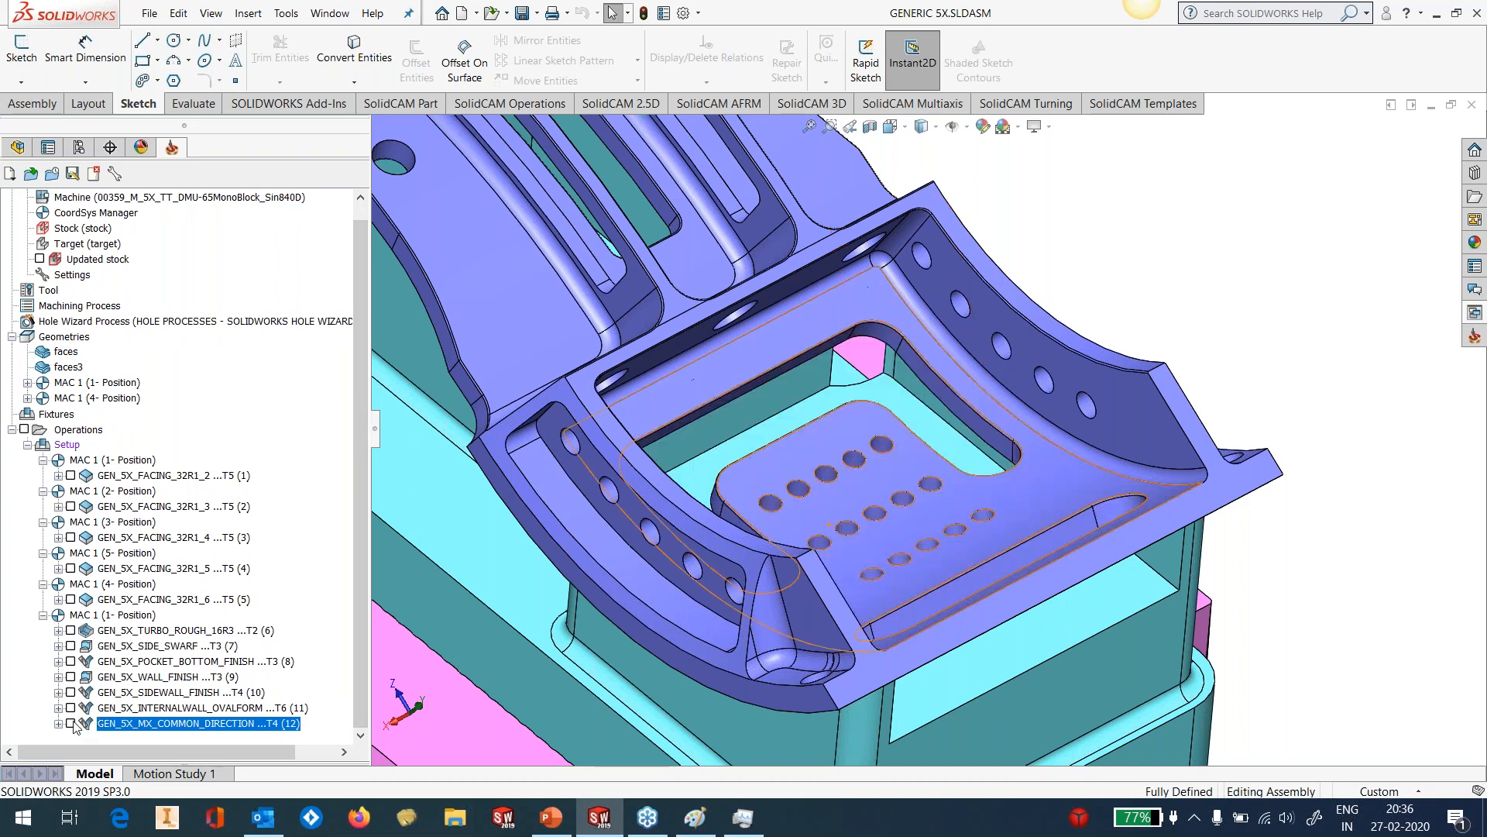
Show the surface body Surface-Untrim11 of the design model, which covers the pocket floor's openings.
{"action": "left_click", "coordinate": [17, 147]}
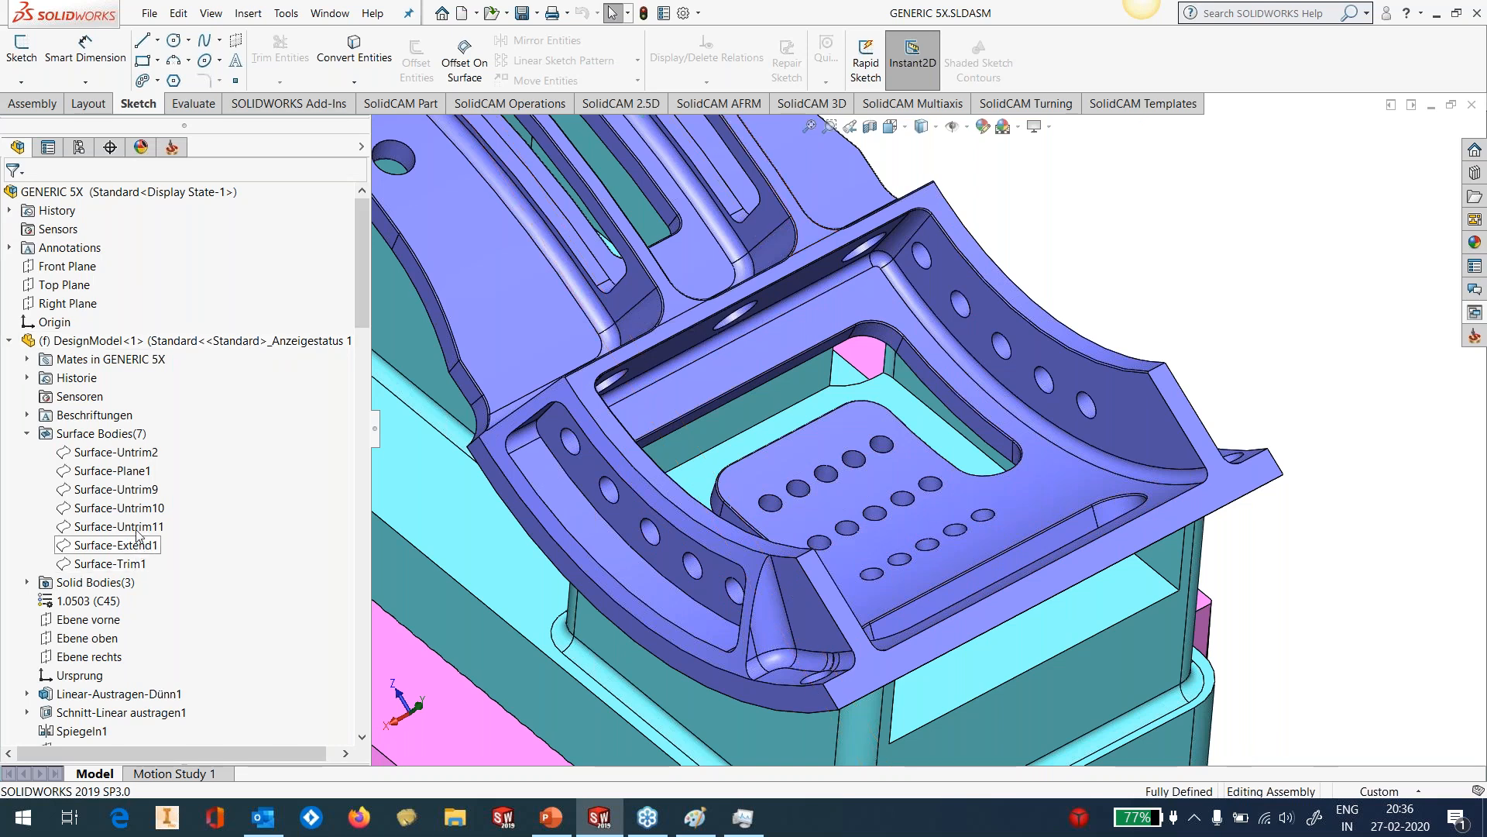
{"action": "left_click", "coordinate": [124, 527]}
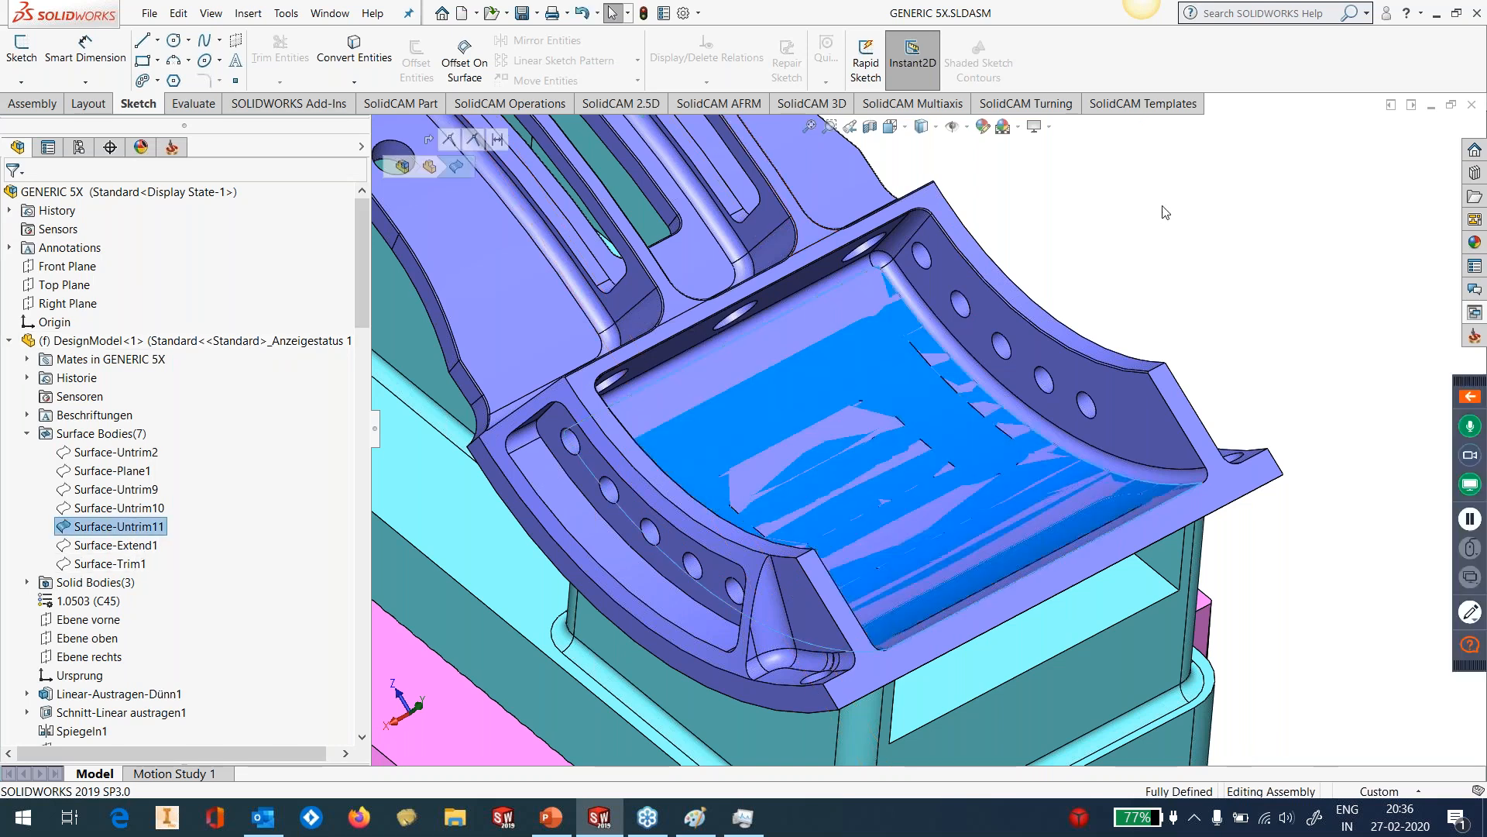
{"action": "left_click", "coordinate": [1166, 213]}
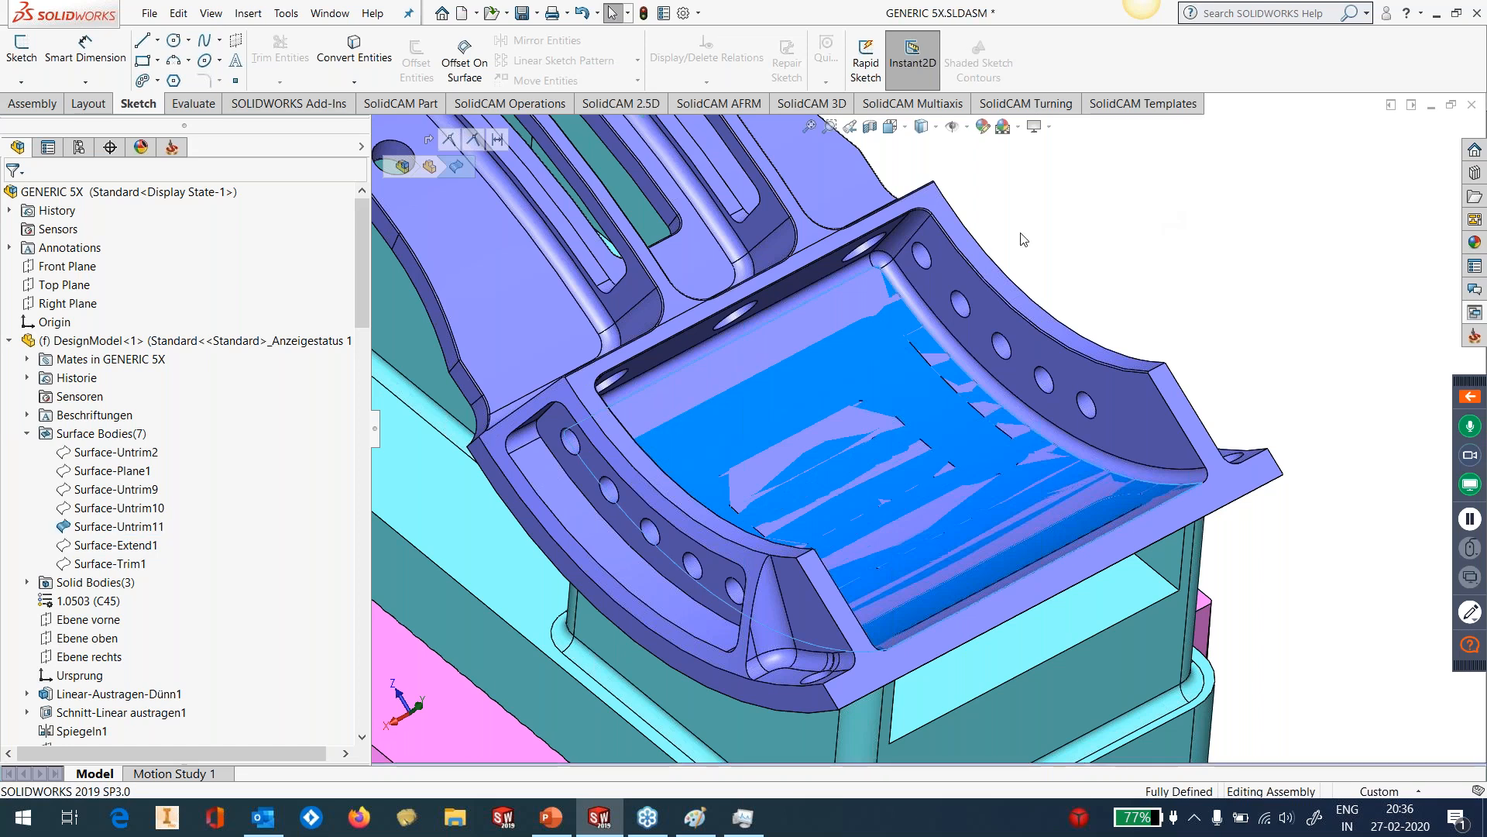
Reopen GEN_5X_MX_COMMON_DIRECTION and define new machining surface geometry faces11 with the untrimmed pocket floor surface.
{"action": "left_click", "coordinate": [172, 148]}
{"action": "right_click", "coordinate": [130, 726]}
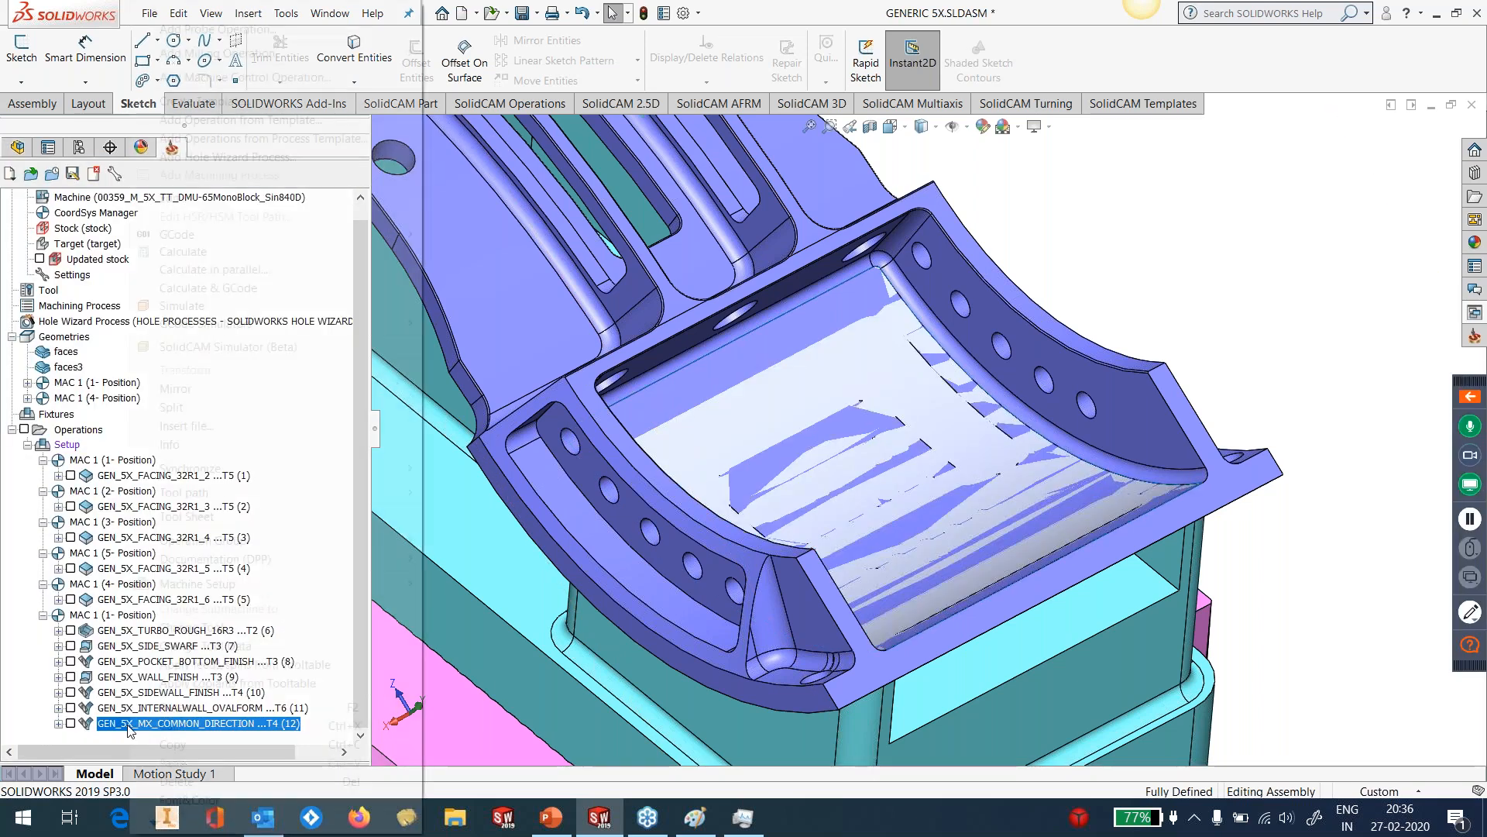
{"action": "left_click", "coordinate": [347, 373]}
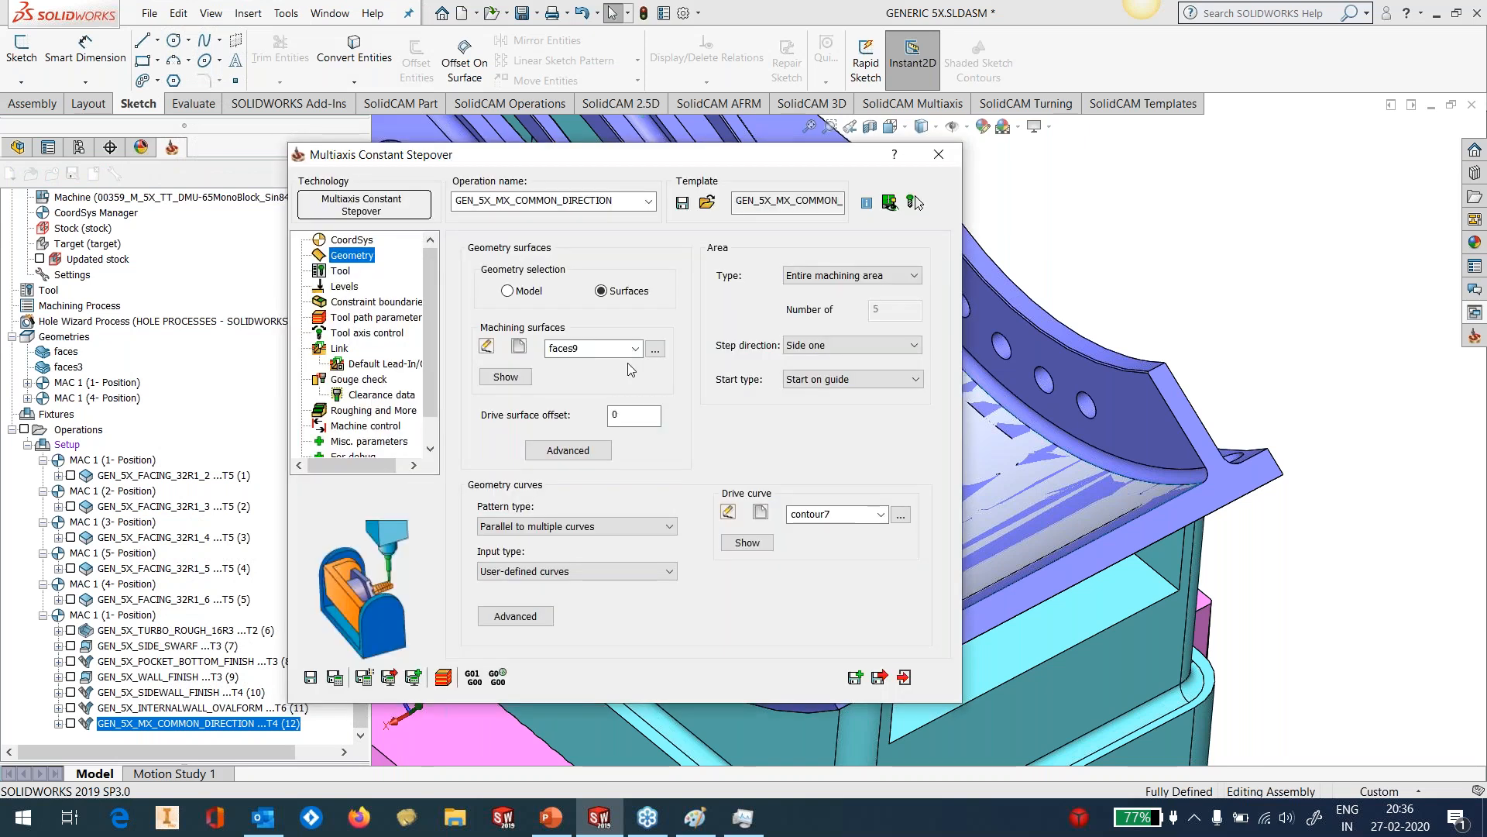
{"action": "left_click", "coordinate": [519, 349]}
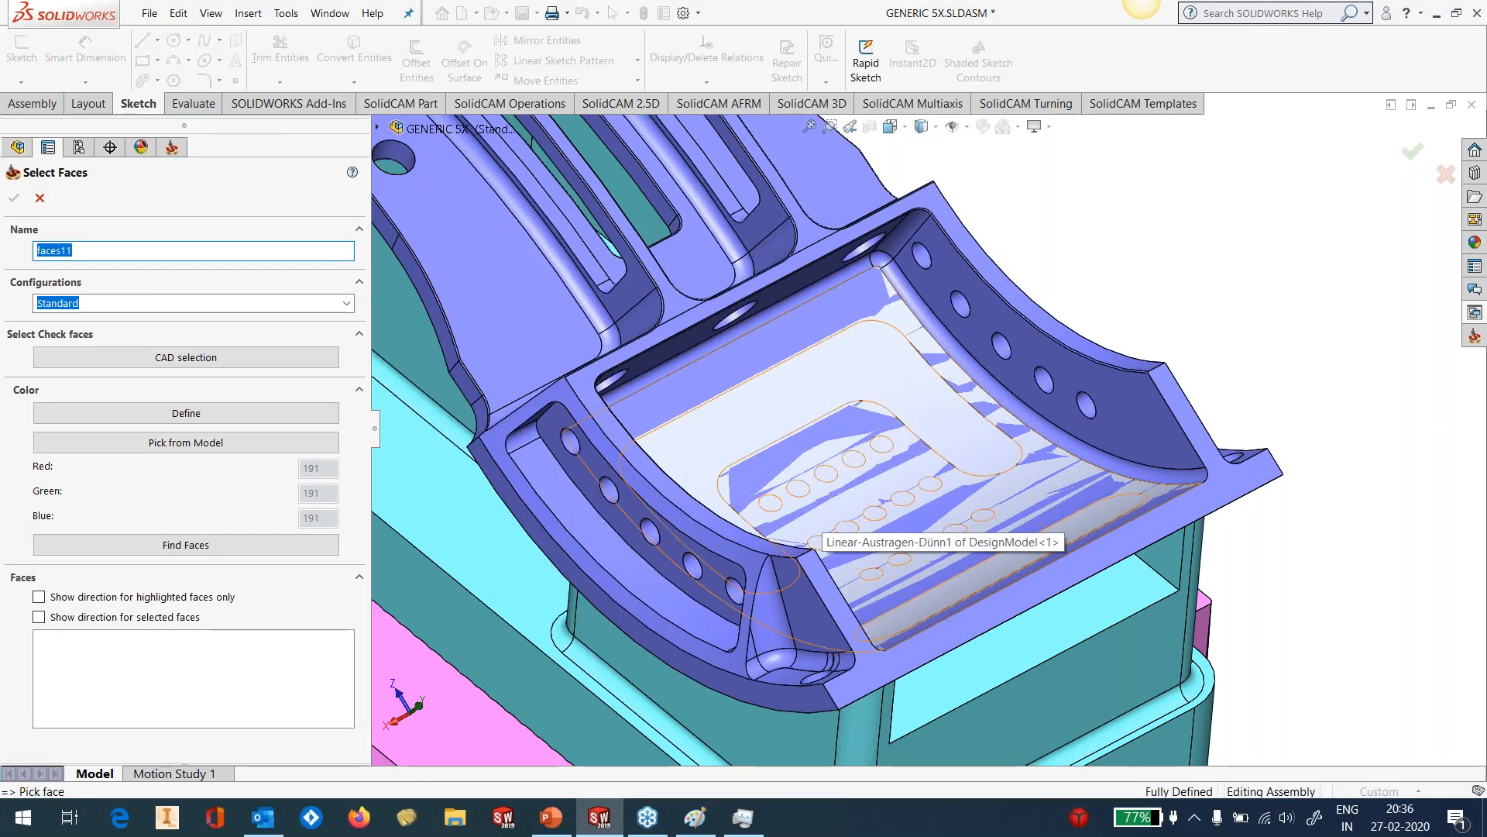
{"action": "left_click", "coordinate": [790, 391]}
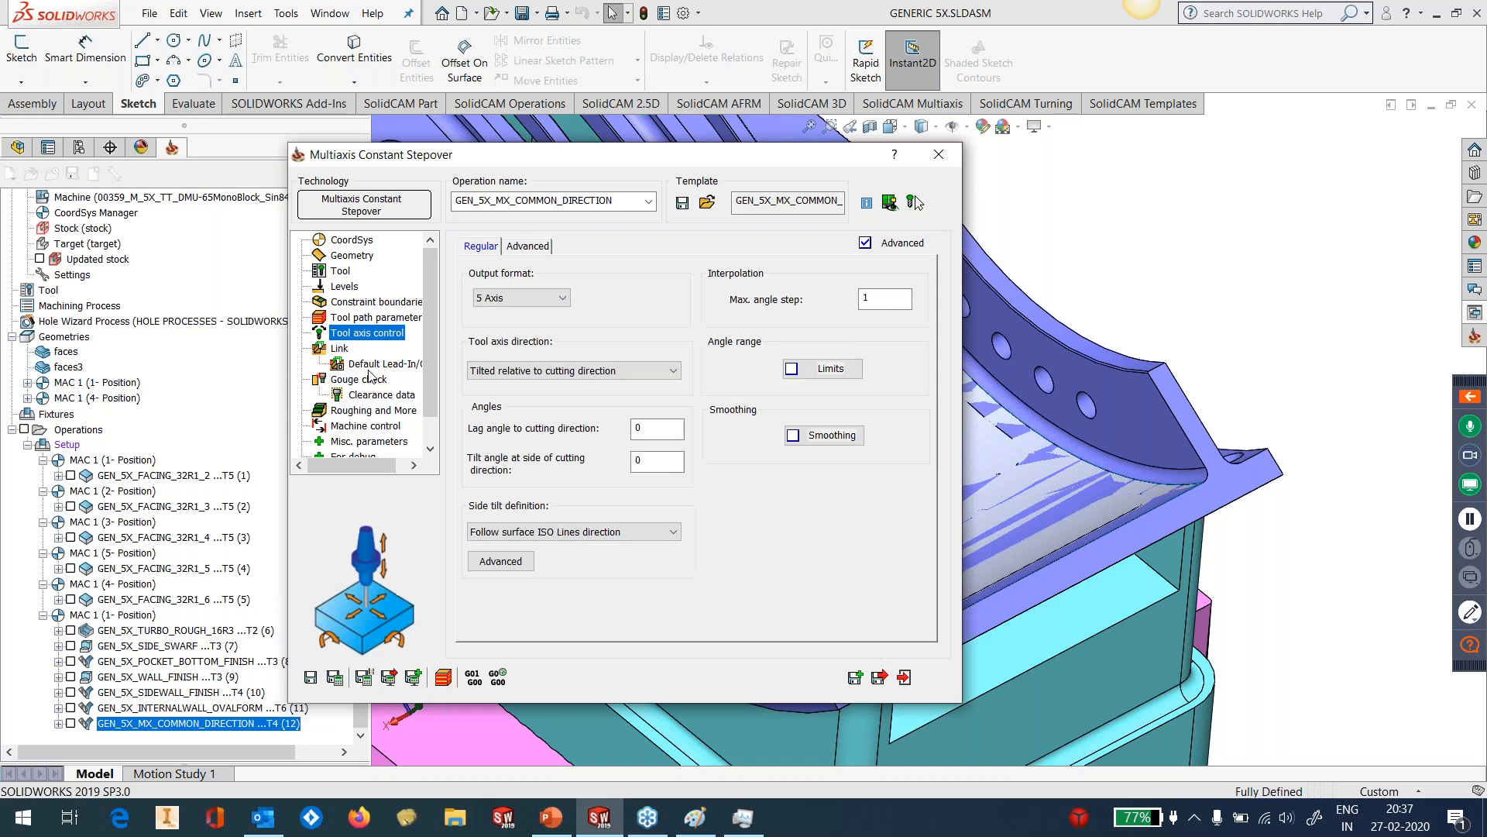
Maintain a common tool axis on all contours of GEN_5X_MX_COMMON_DIRECTION and try to calculate the operation.
{"action": "left_click", "coordinate": [528, 247]}
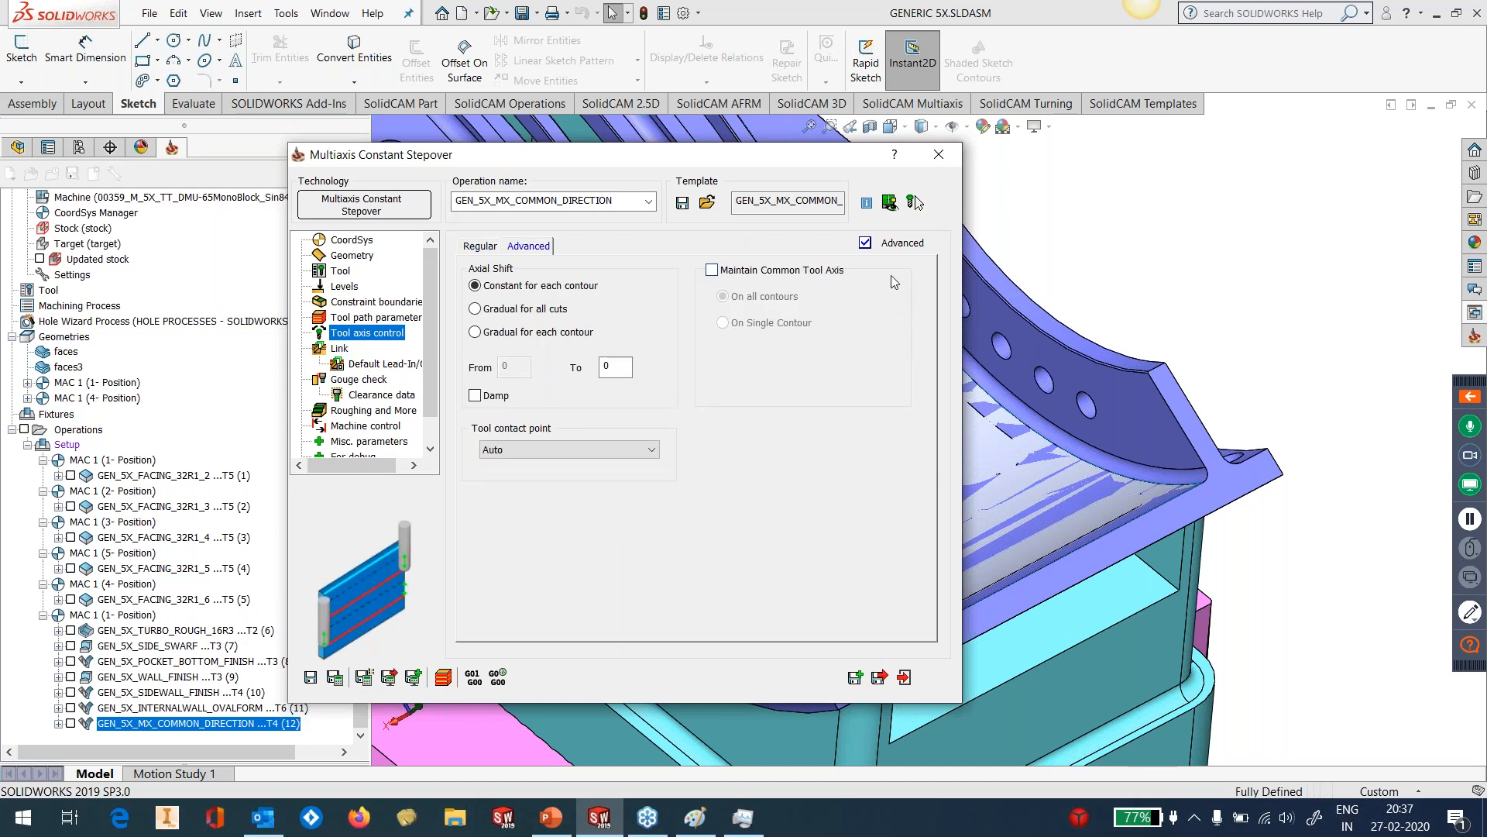
{"action": "left_click", "coordinate": [835, 271]}
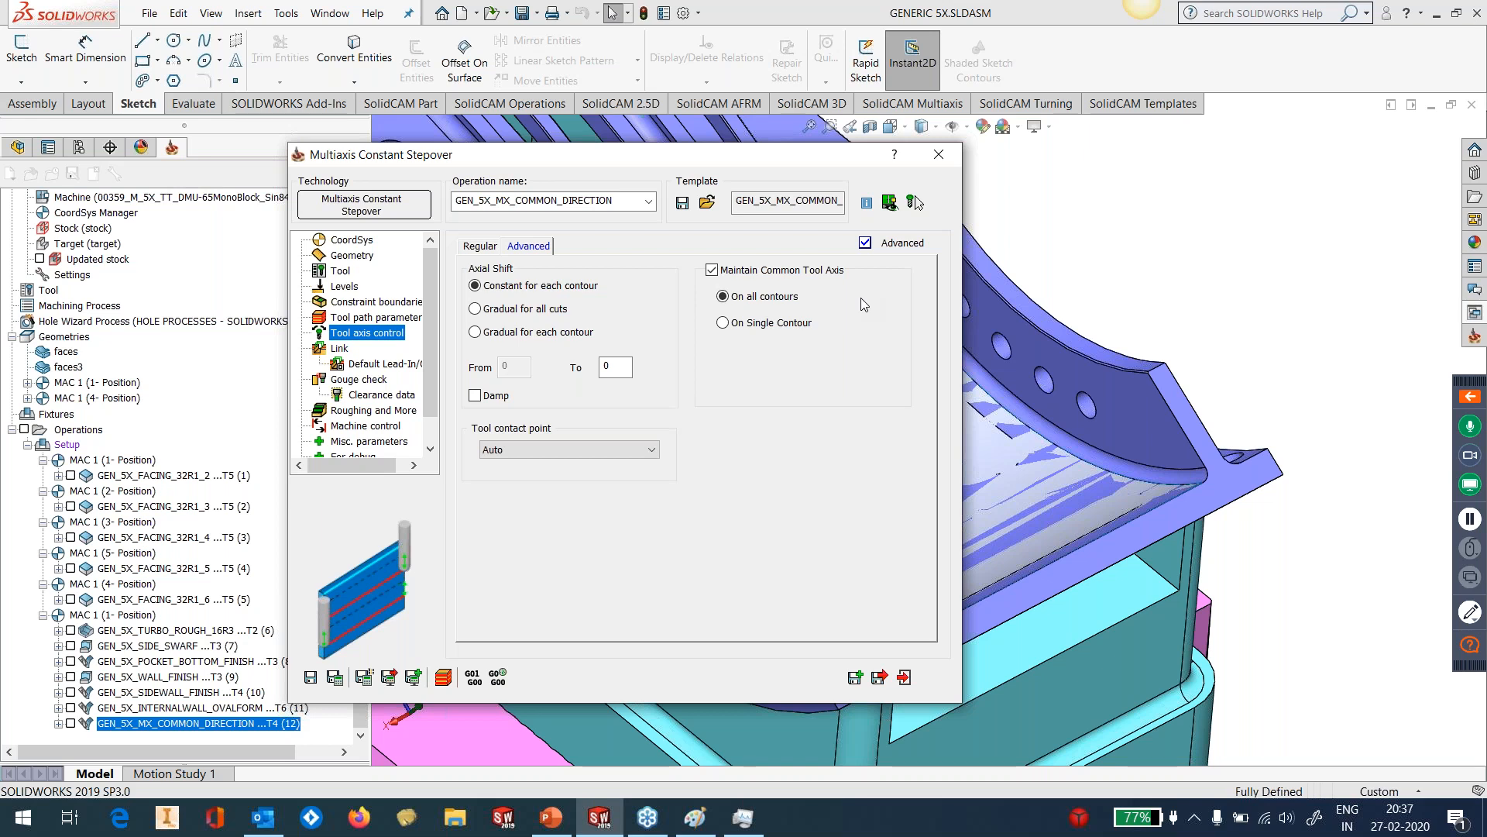
{"action": "left_click", "coordinate": [335, 677]}
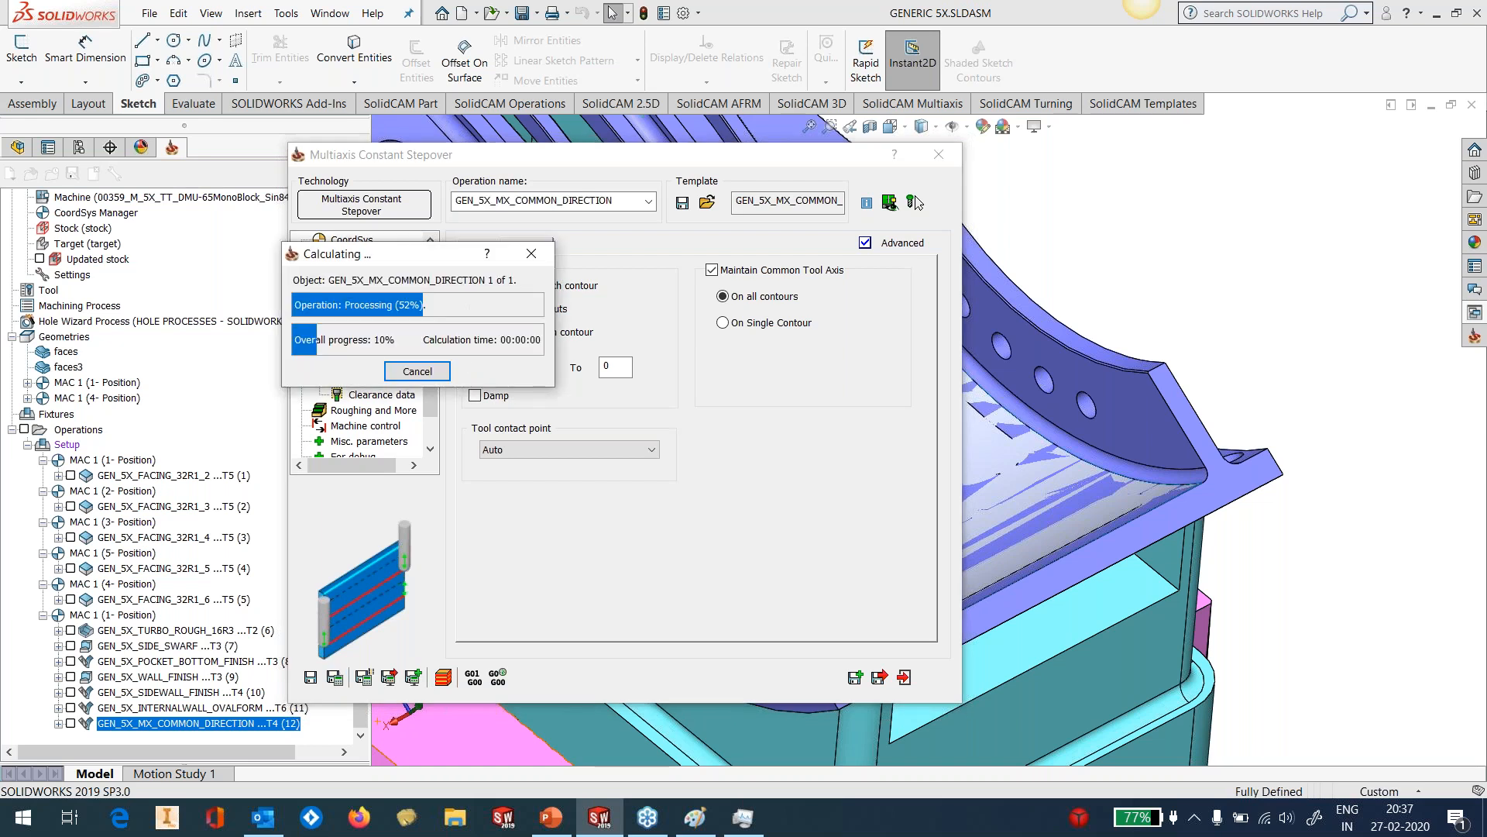
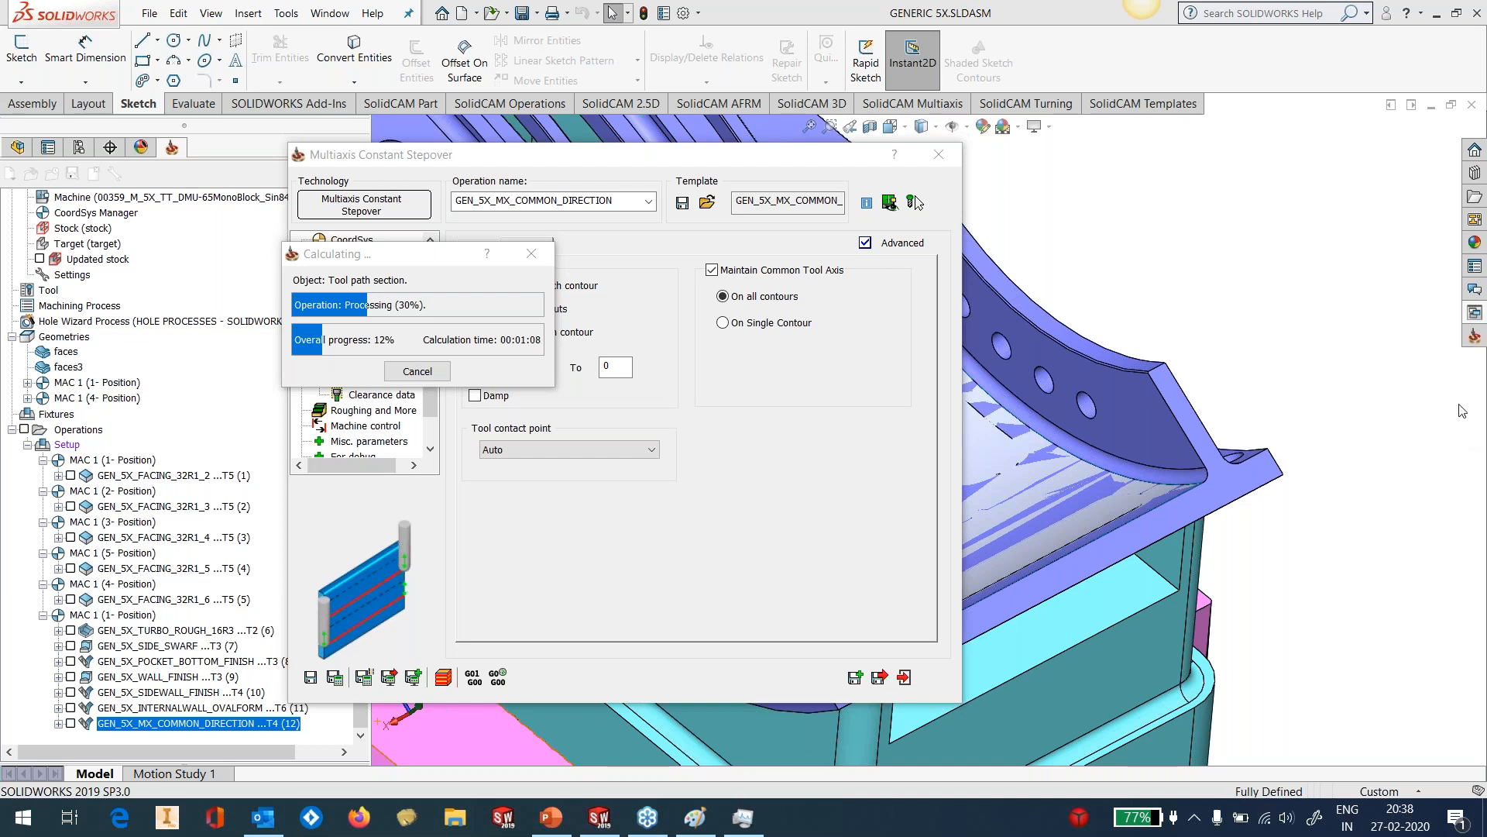
{"action": "left_click", "coordinate": [431, 371]}
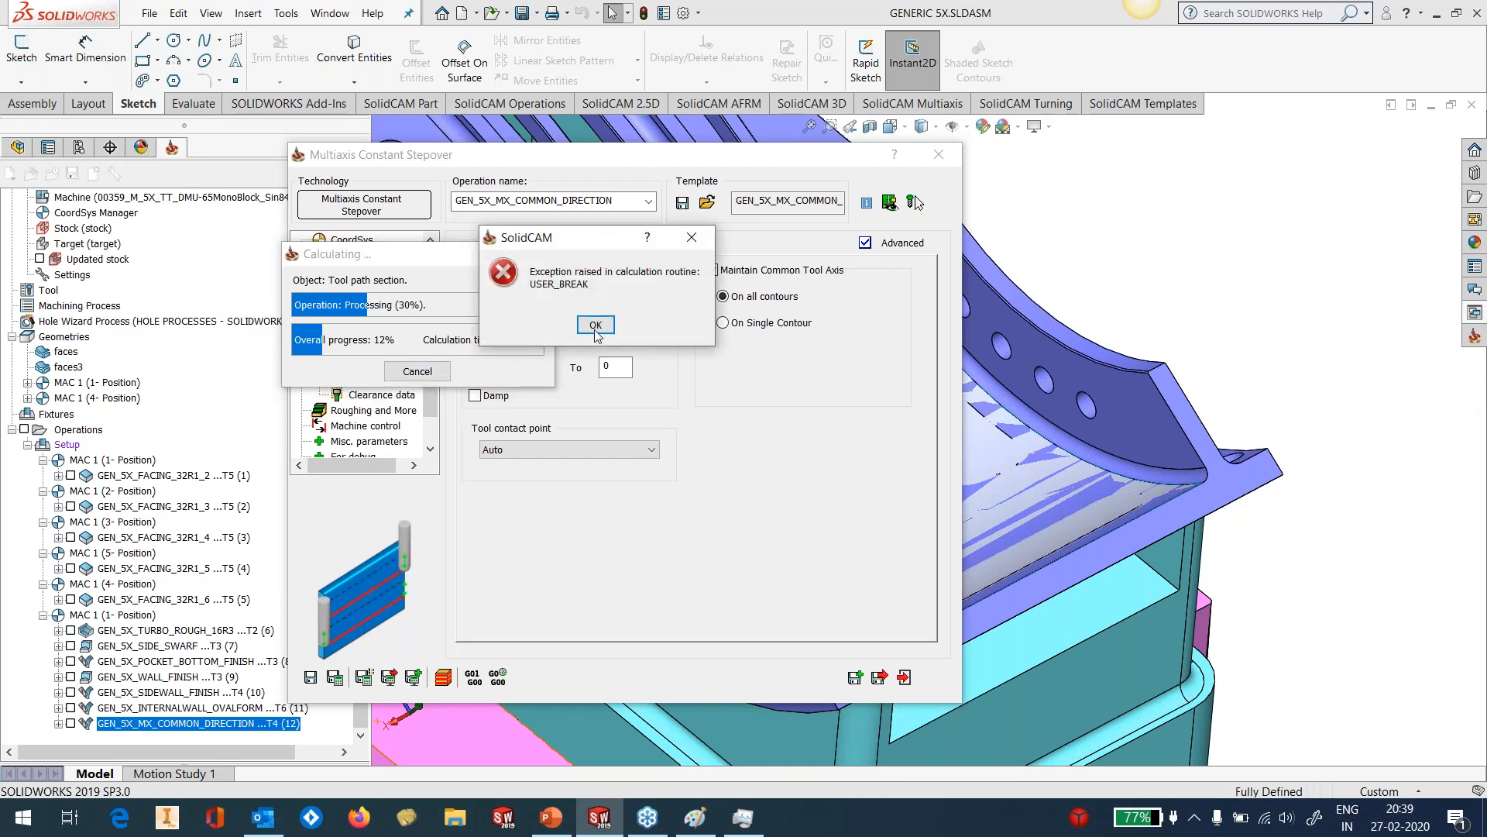
{"action": "left_click", "coordinate": [591, 326]}
{"action": "left_click", "coordinate": [936, 155]}
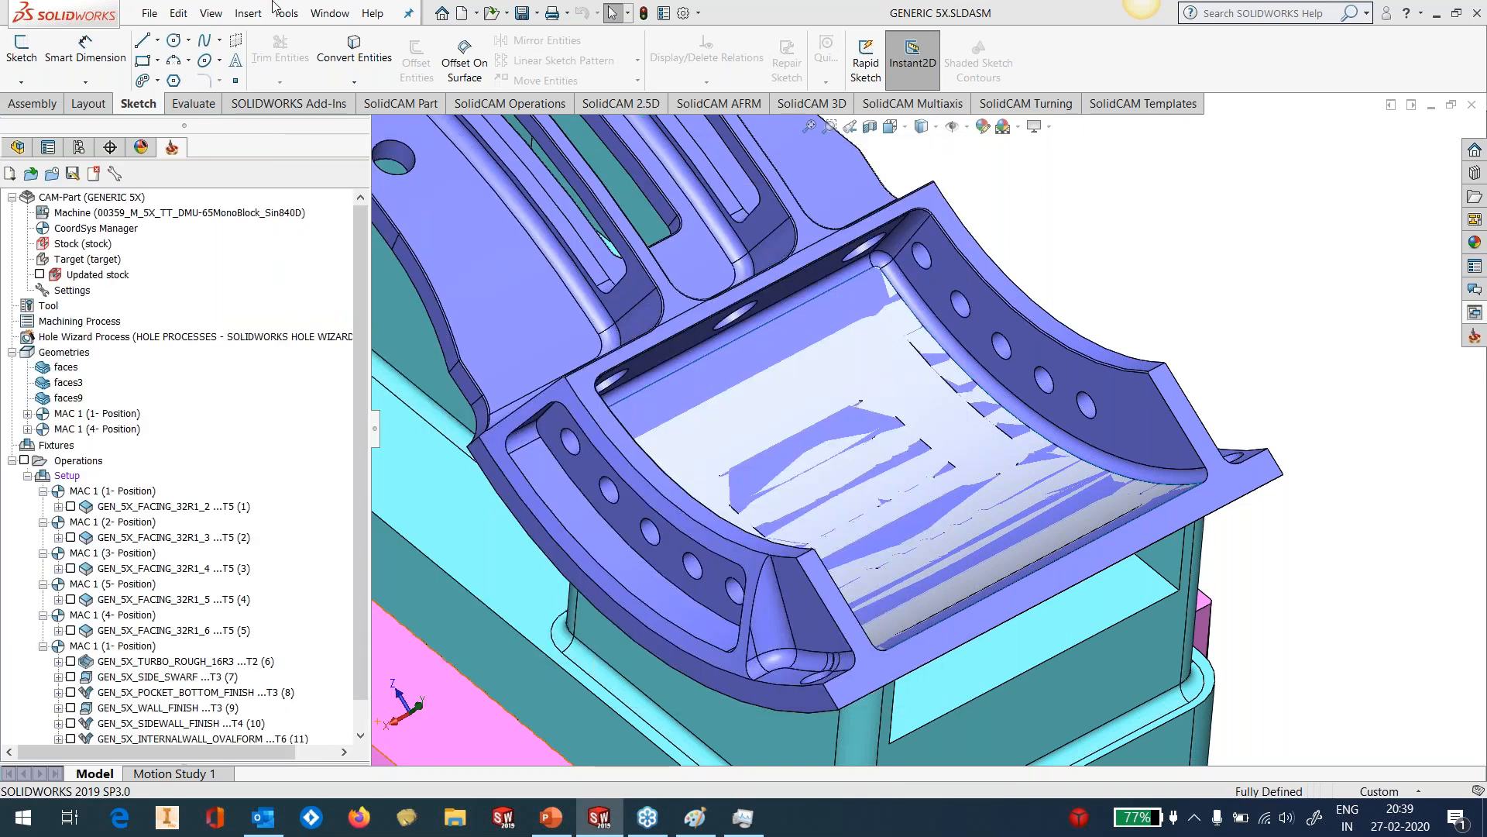
Open the recent CAM-Part GENERIC 5X.prt from the GEN 5X1 folder.
{"action": "left_click", "coordinate": [286, 13]}
{"action": "mouse_move", "coordinate": [403, 94]}
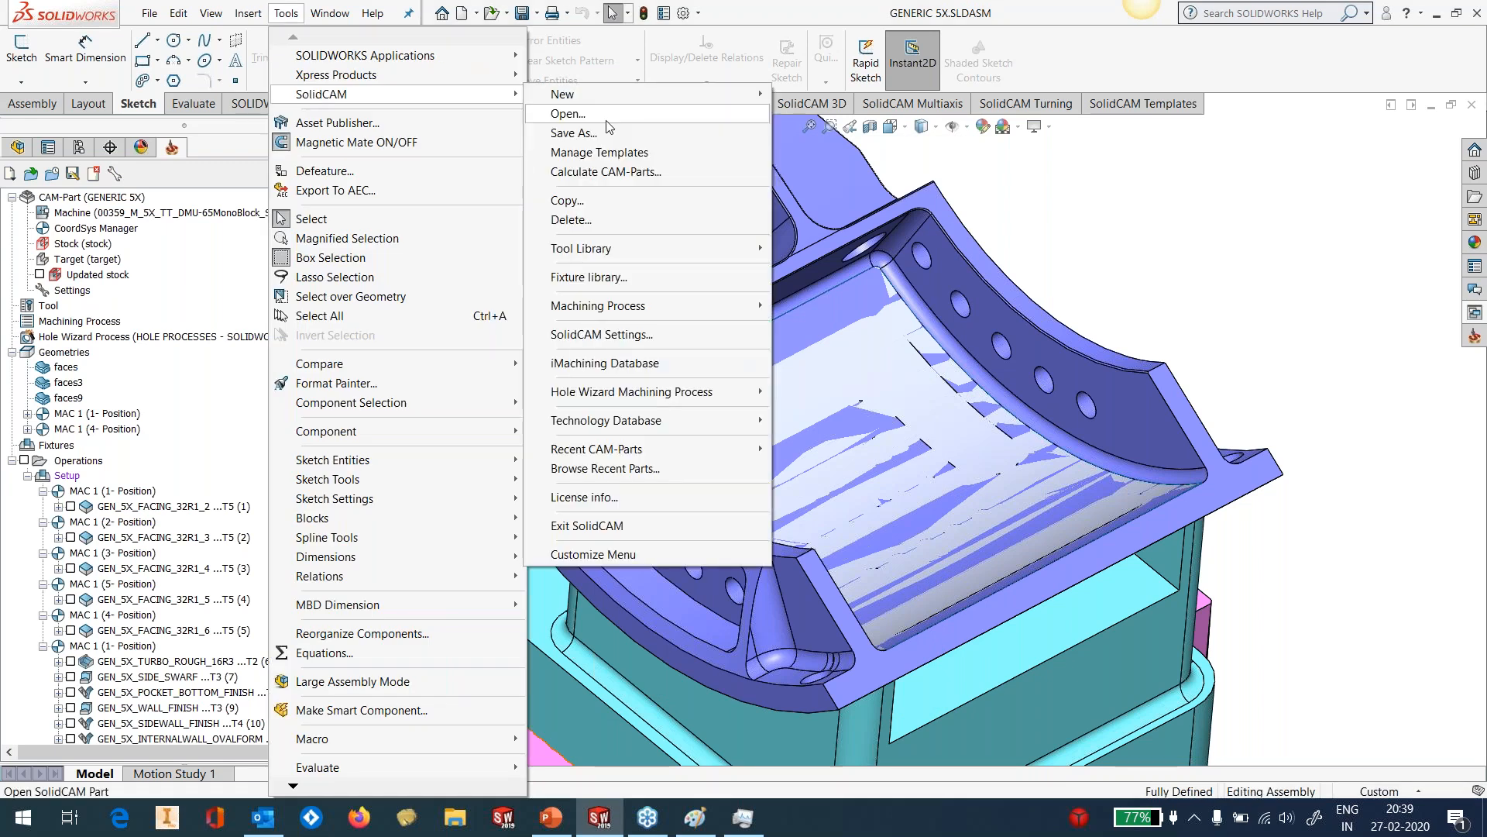
{"action": "mouse_move", "coordinate": [617, 450]}
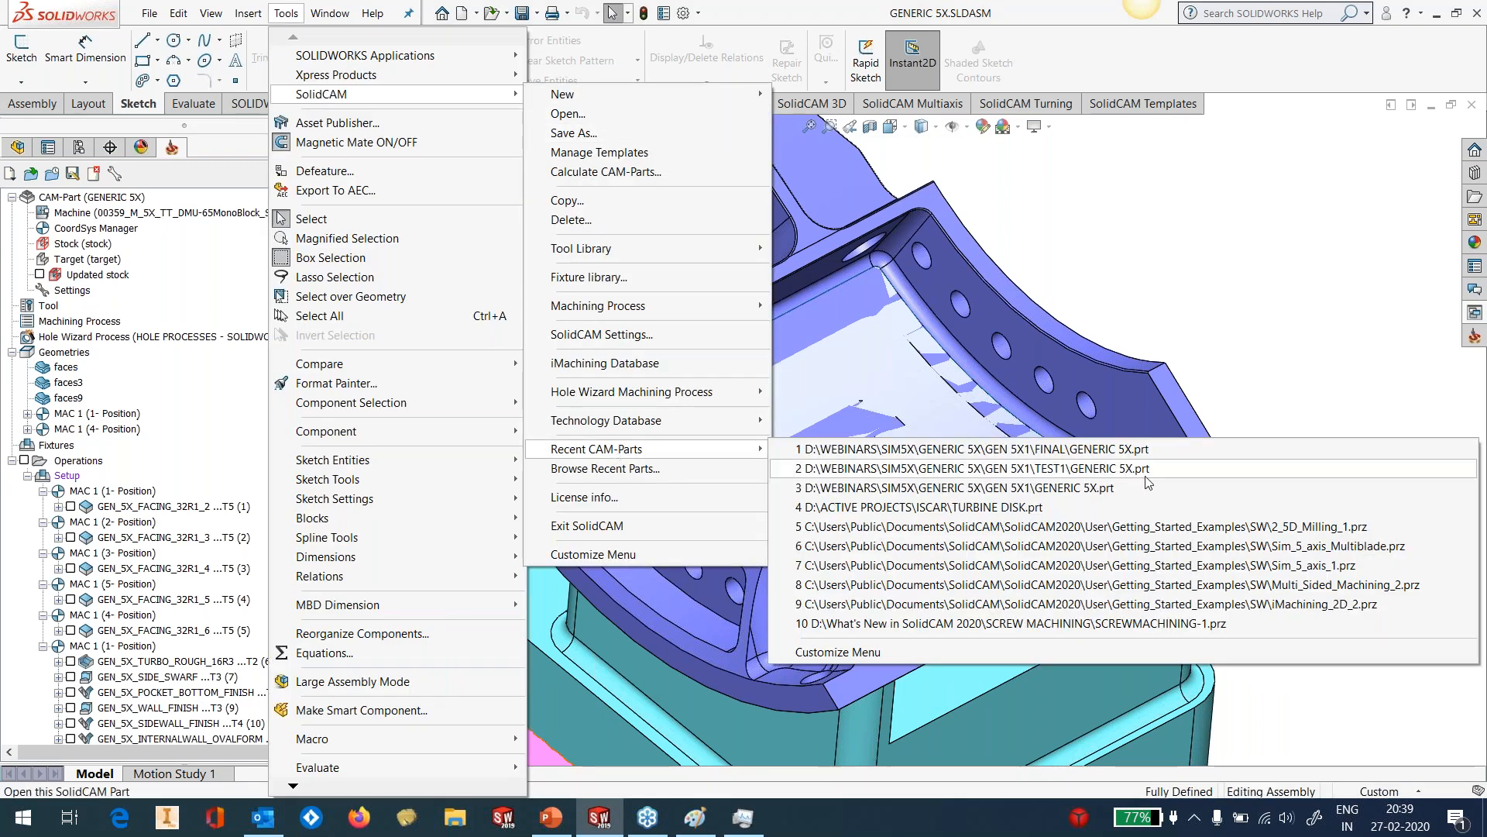
{"action": "left_click", "coordinate": [1071, 488]}
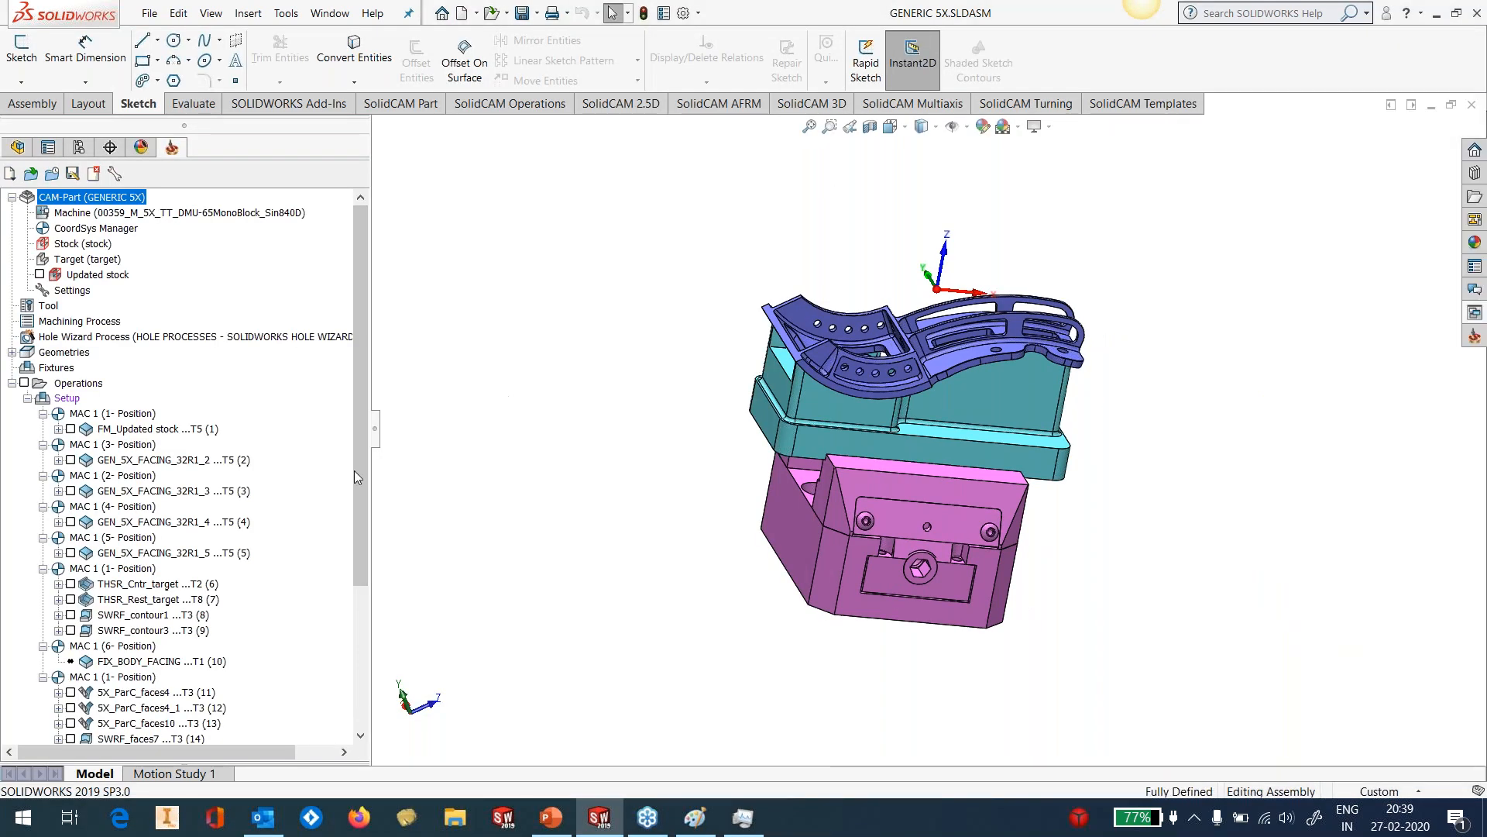
Check the tool paths of GEN_5X_MEXICO_2 and GEN_5X_MEXICO_1, and display the GEN_5X_MEXICO tool path on the pocket floor.
{"action": "scroll", "coordinate": [360, 635], "scroll_direction": "down", "scroll_amount": 1}
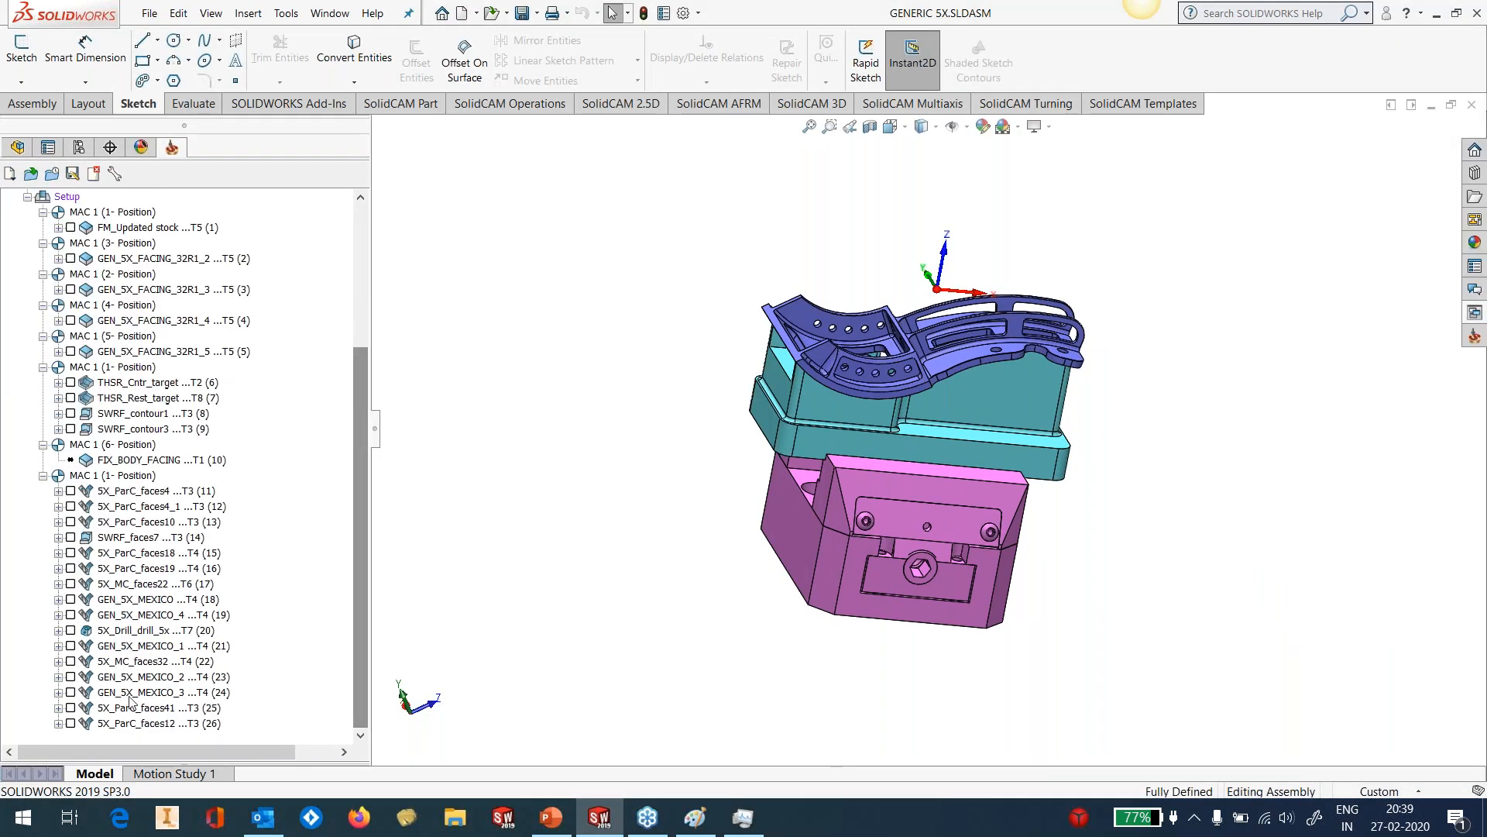
{"action": "left_click", "coordinate": [70, 677]}
{"action": "middle_click_drag", "start_coordinate": [1159, 326], "coordinate": [1069, 449]}
{"action": "left_click", "coordinate": [70, 677]}
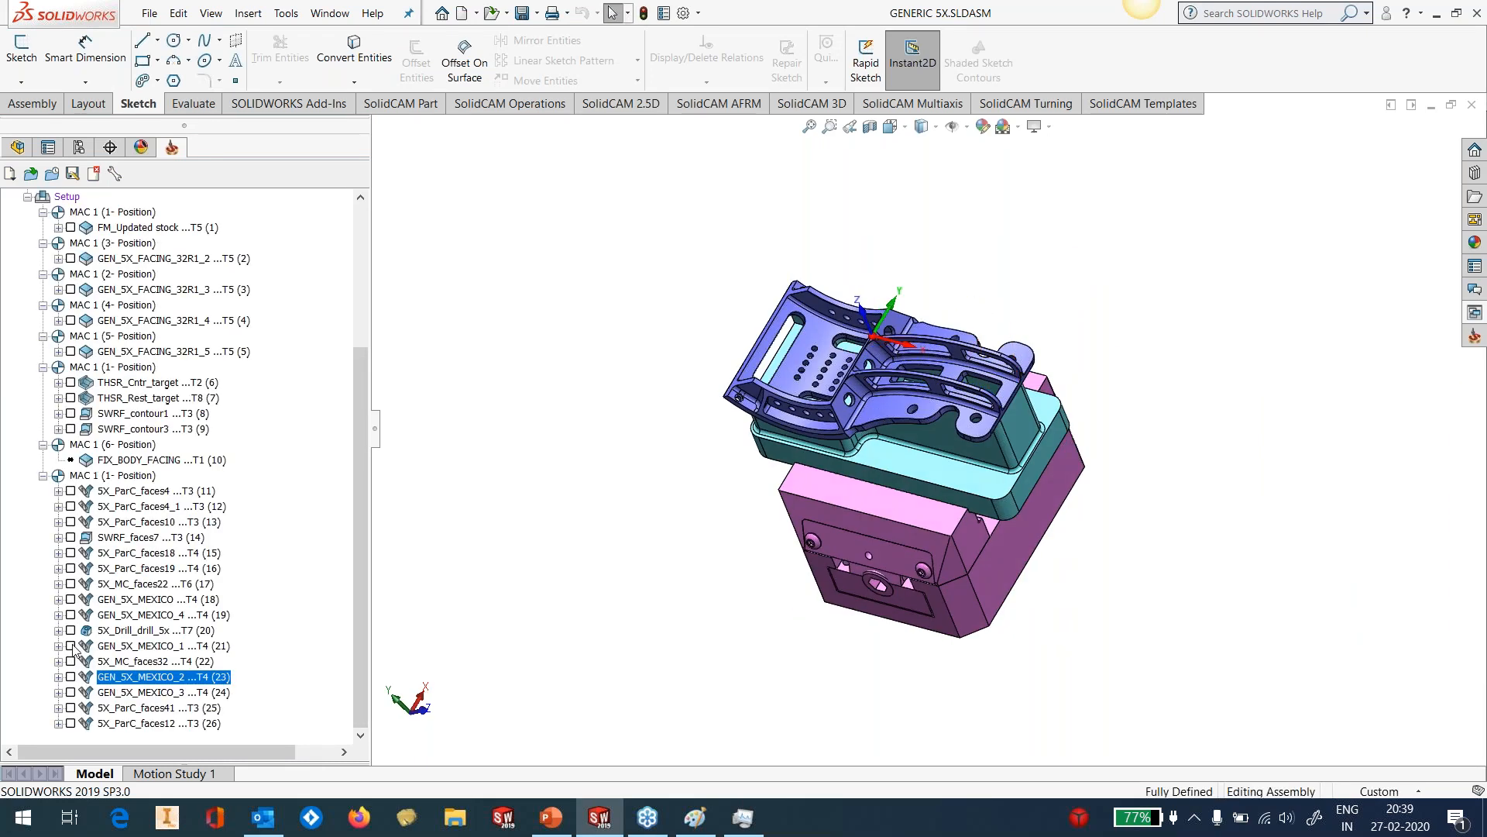
{"action": "left_click", "coordinate": [70, 646]}
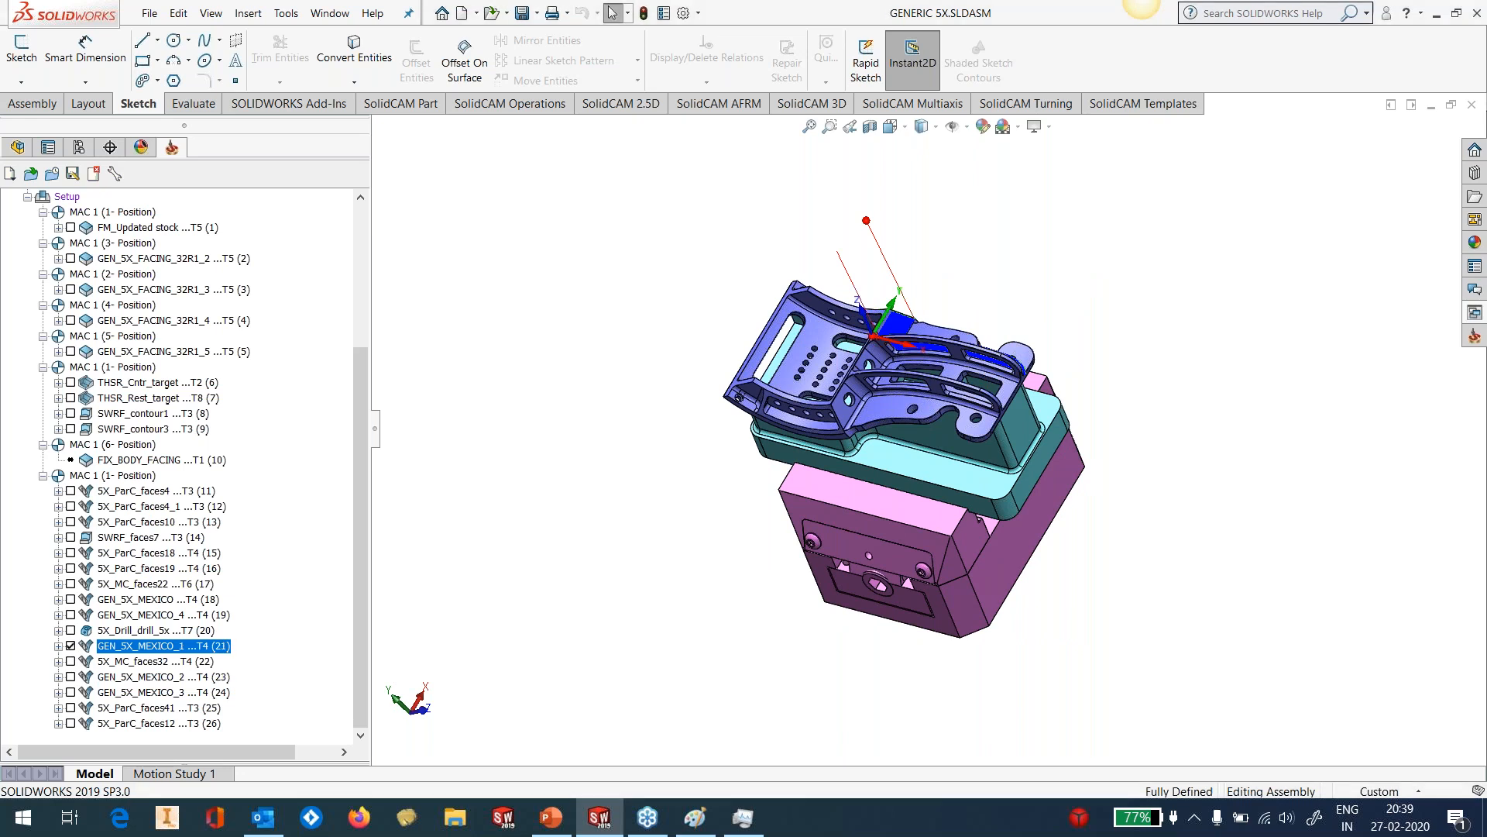
{"action": "left_click", "coordinate": [70, 599]}
{"action": "middle_click_drag", "start_coordinate": [464, 418], "coordinate": [734, 361]}
{"action": "scroll", "coordinate": [1113, 392], "scroll_direction": "down", "scroll_amount": 4}
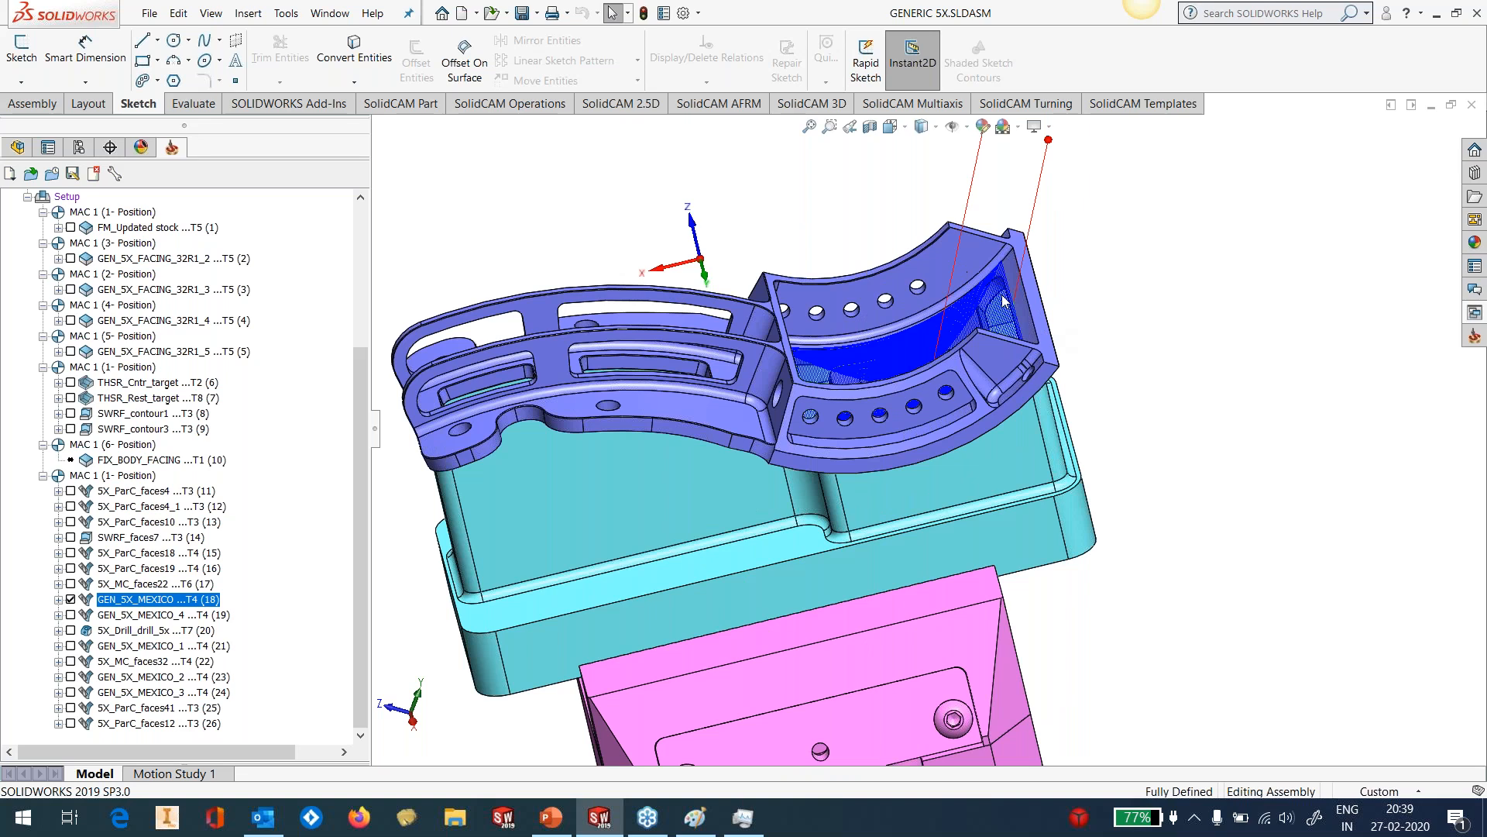
{"action": "scroll", "coordinate": [1004, 300], "scroll_direction": "down", "scroll_amount": 5}
Start Machine Simulation of GEN_5X_MEXICO, continuing despite the exceeded machine limits.
{"action": "right_click", "coordinate": [185, 603]}
{"action": "left_click", "coordinate": [240, 308]}
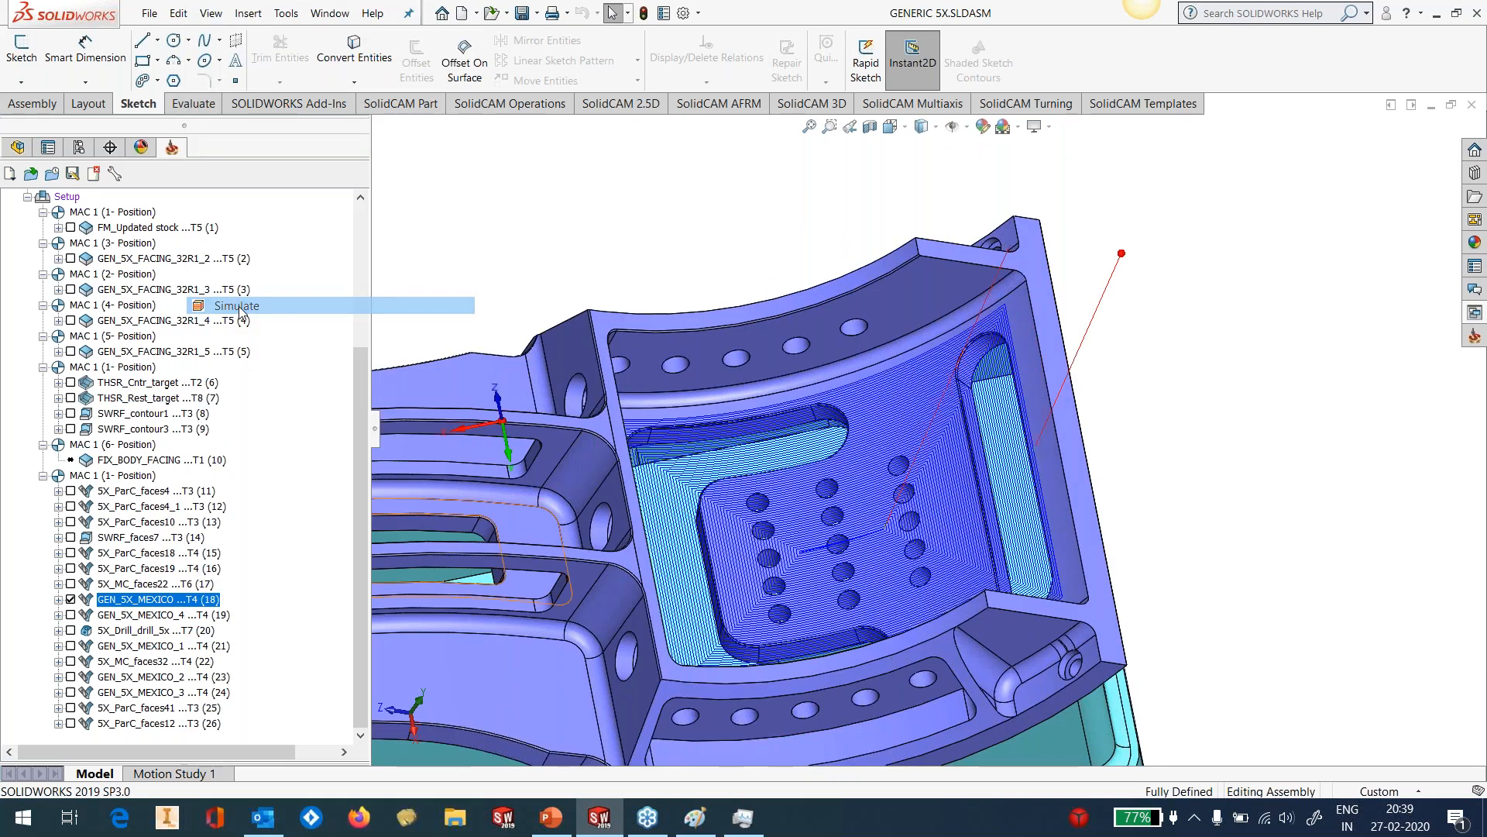
{"action": "left_click", "coordinate": [302, 333]}
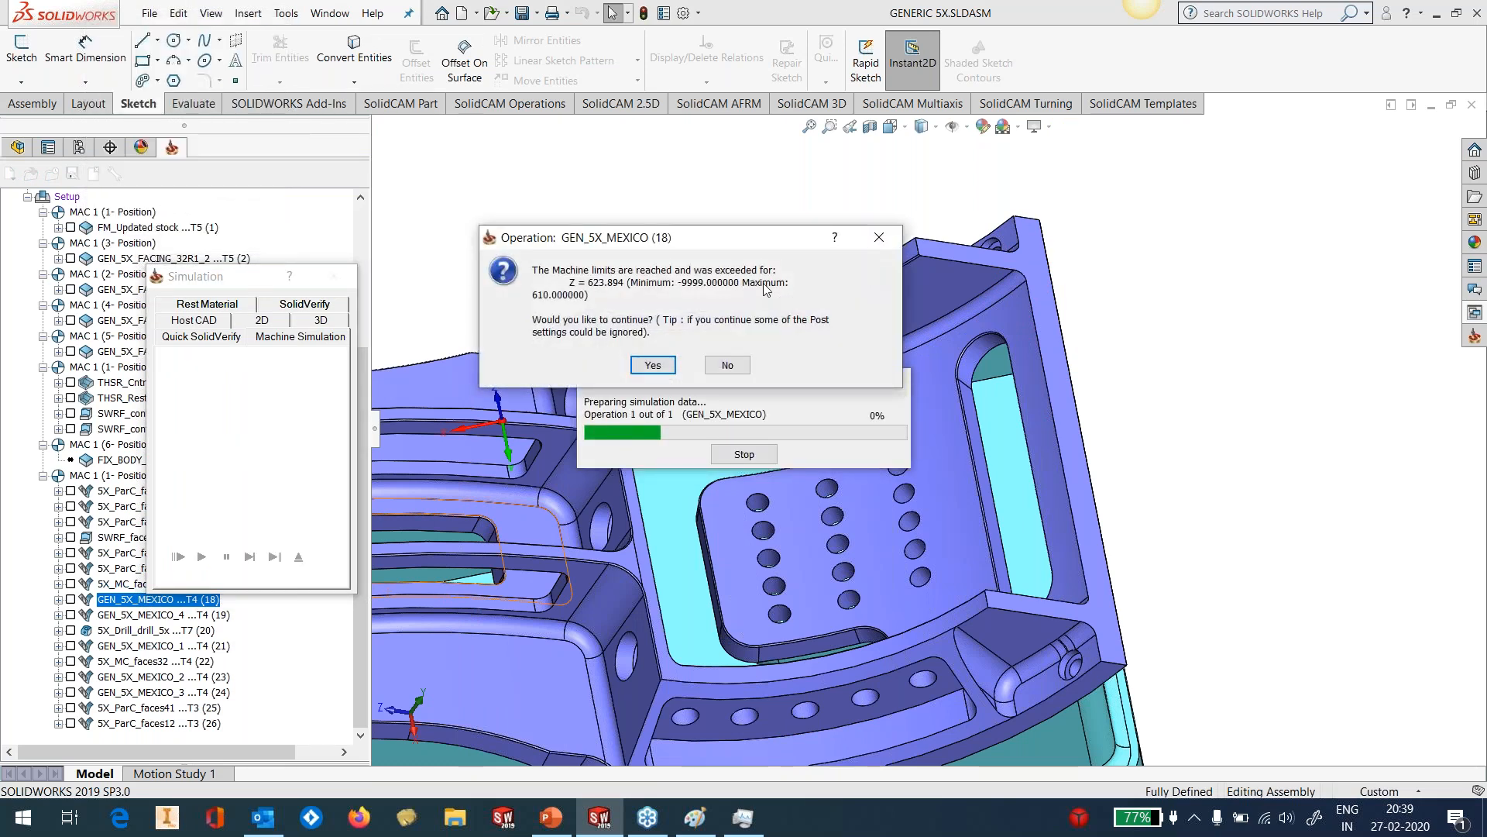
{"action": "left_click", "coordinate": [652, 364]}
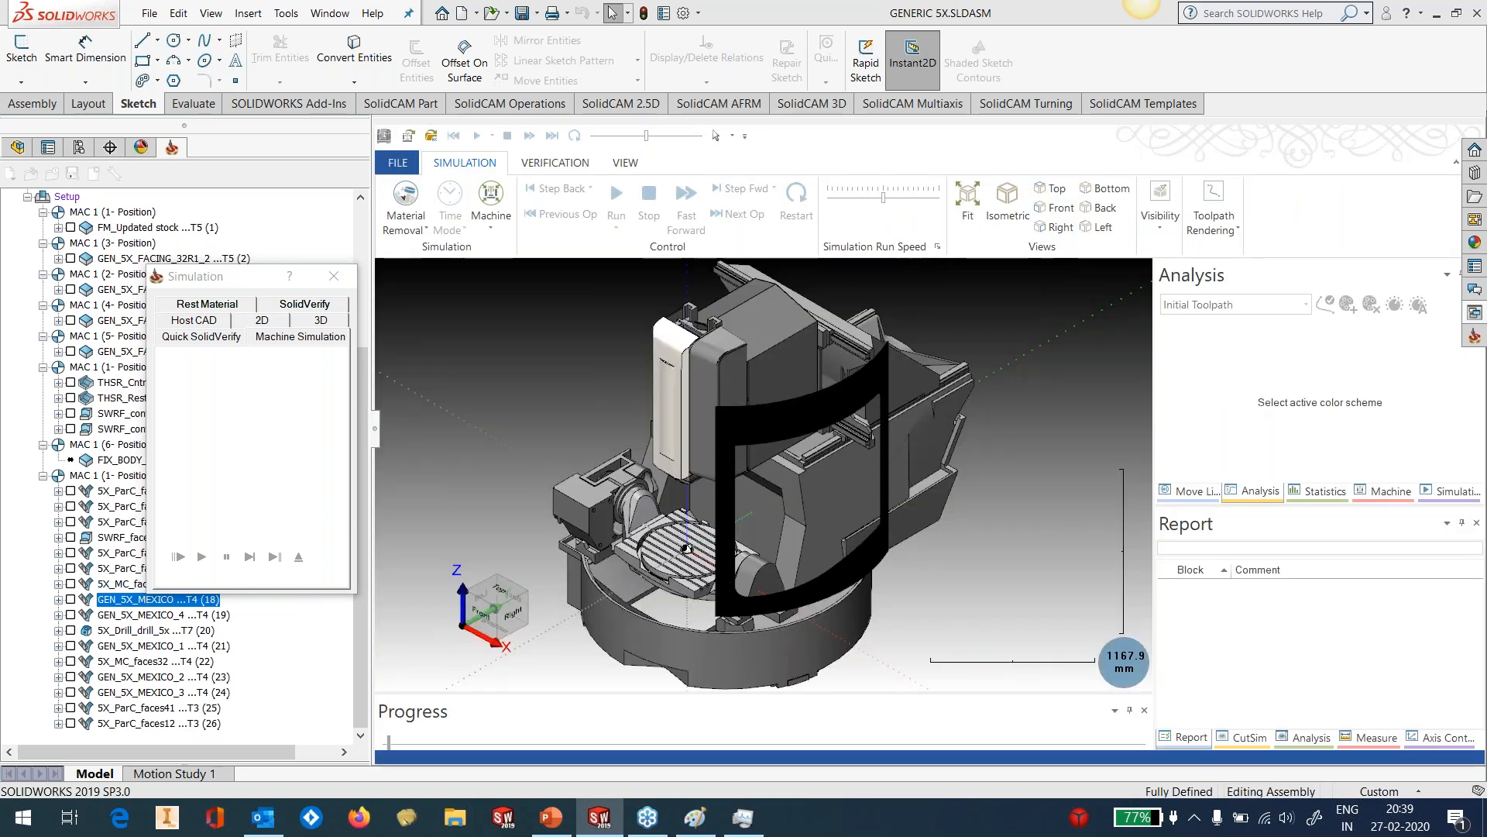
Examine the axis values in the simulation's move list and the tool path over the pocket close up.
{"action": "left_click", "coordinate": [1197, 492]}
{"action": "left_click_drag", "start_coordinate": [1153, 437], "coordinate": [1008, 438]}
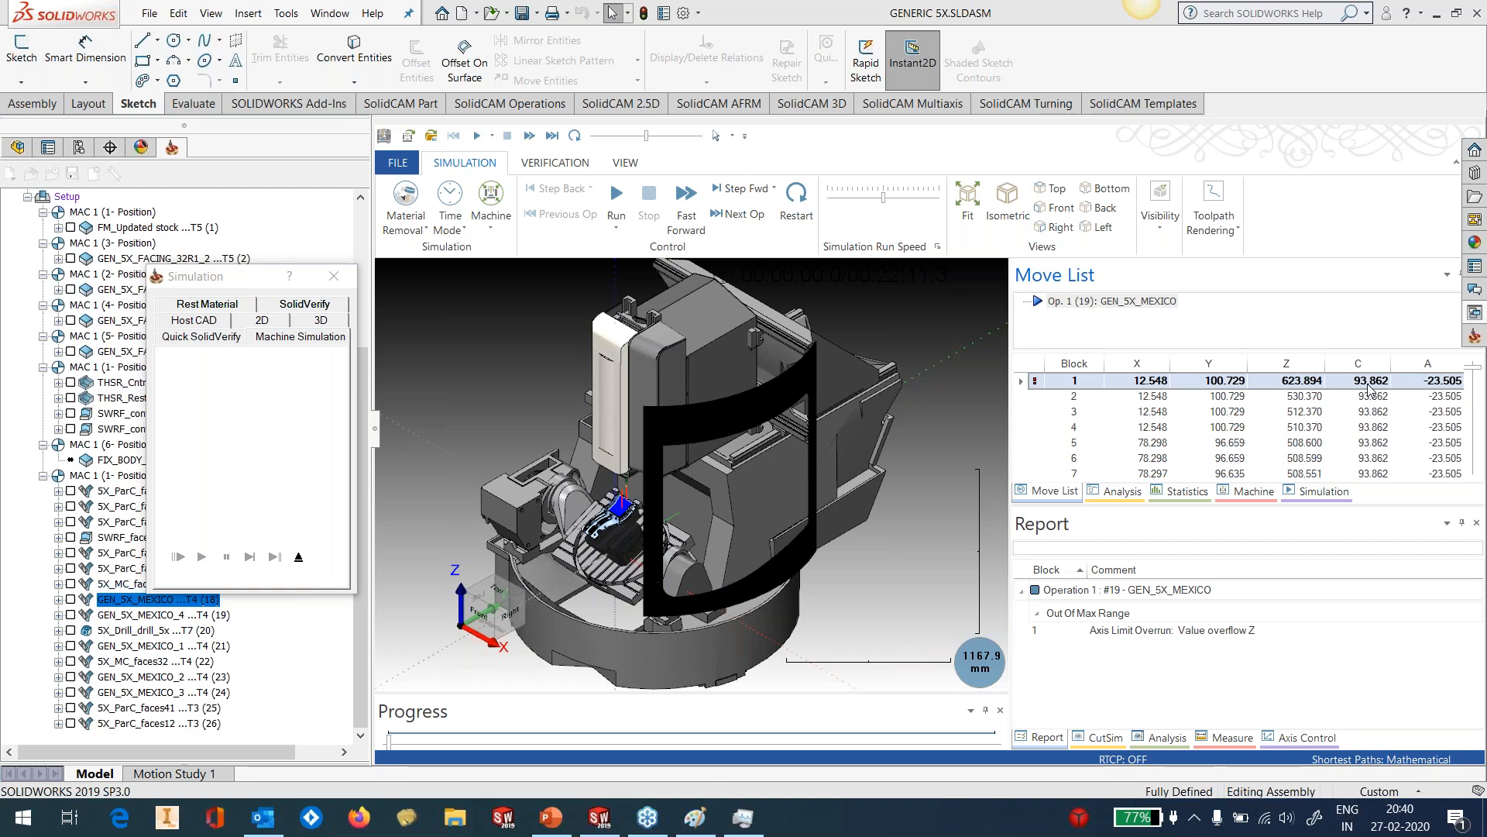
{"action": "left_click_drag", "start_coordinate": [1014, 461], "coordinate": [1303, 460]}
{"action": "scroll", "coordinate": [746, 494], "scroll_direction": "up", "scroll_amount": 10}
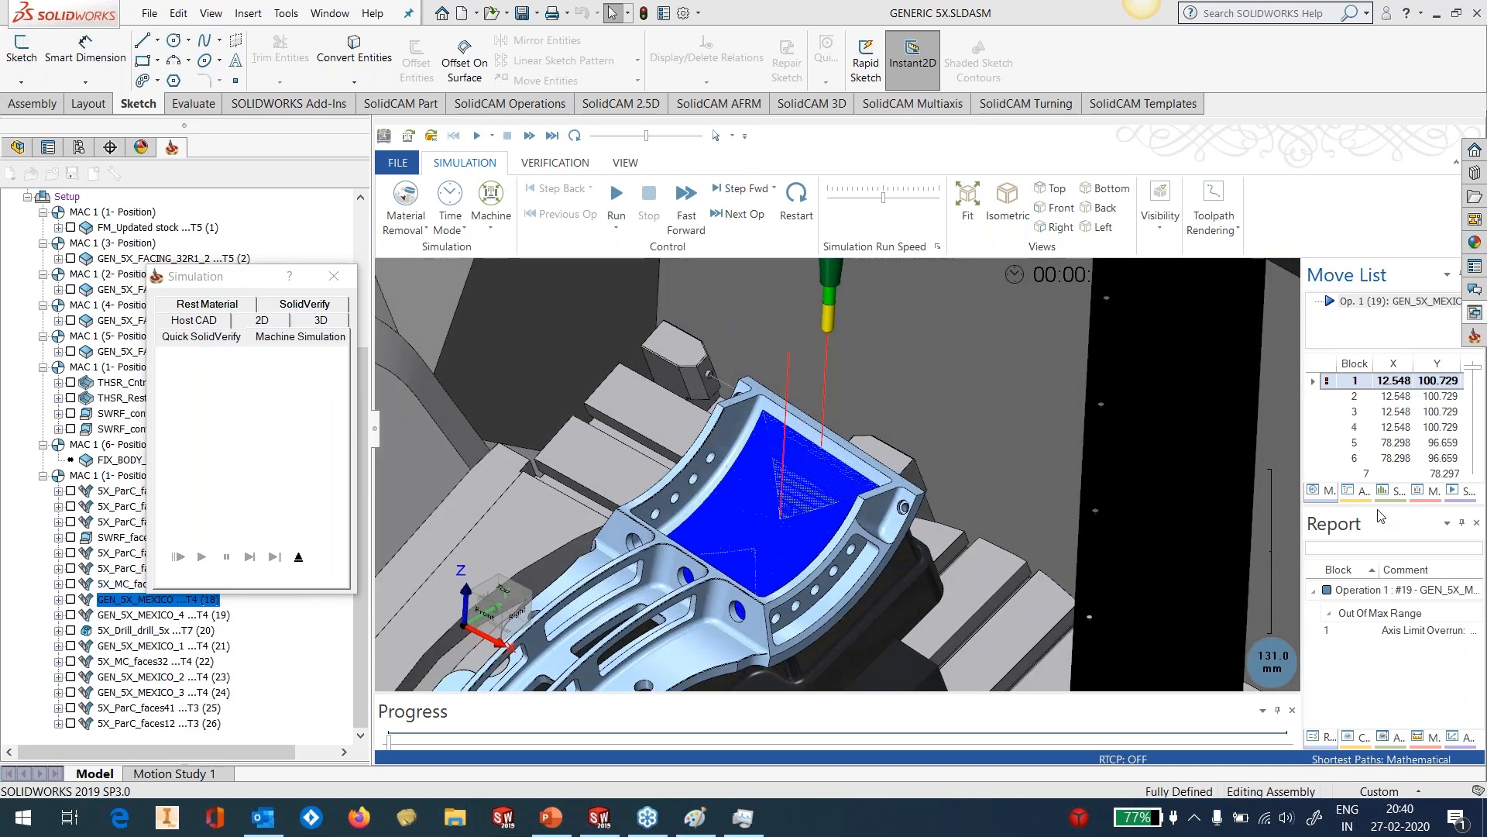
Color the simulated tool path by Tool Number for inspection and return the coloring to Initial Toolpath.
{"action": "left_click", "coordinate": [1359, 490]}
{"action": "left_click", "coordinate": [1344, 310]}
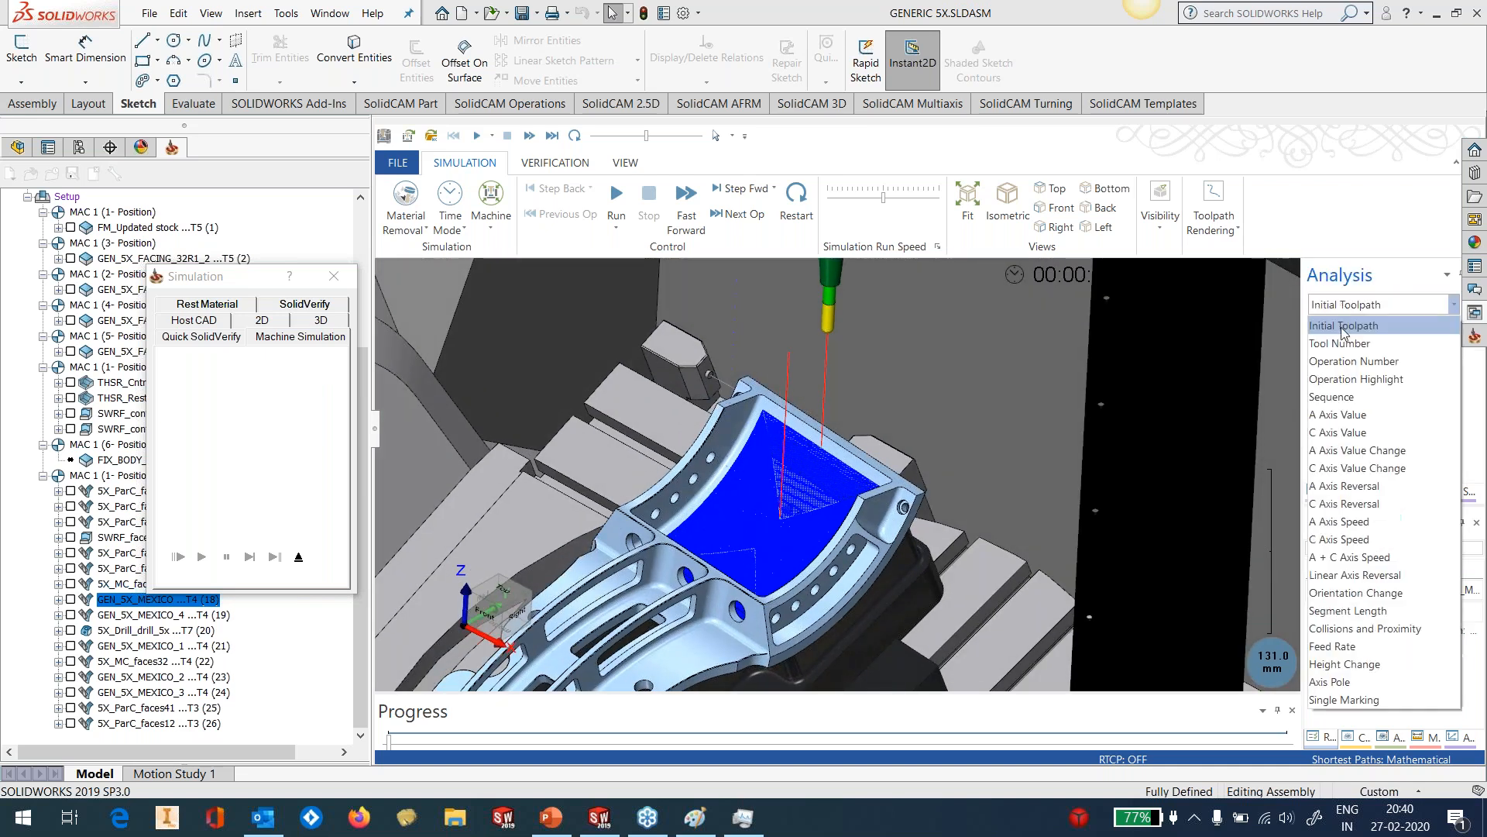
{"action": "left_click", "coordinate": [1344, 345]}
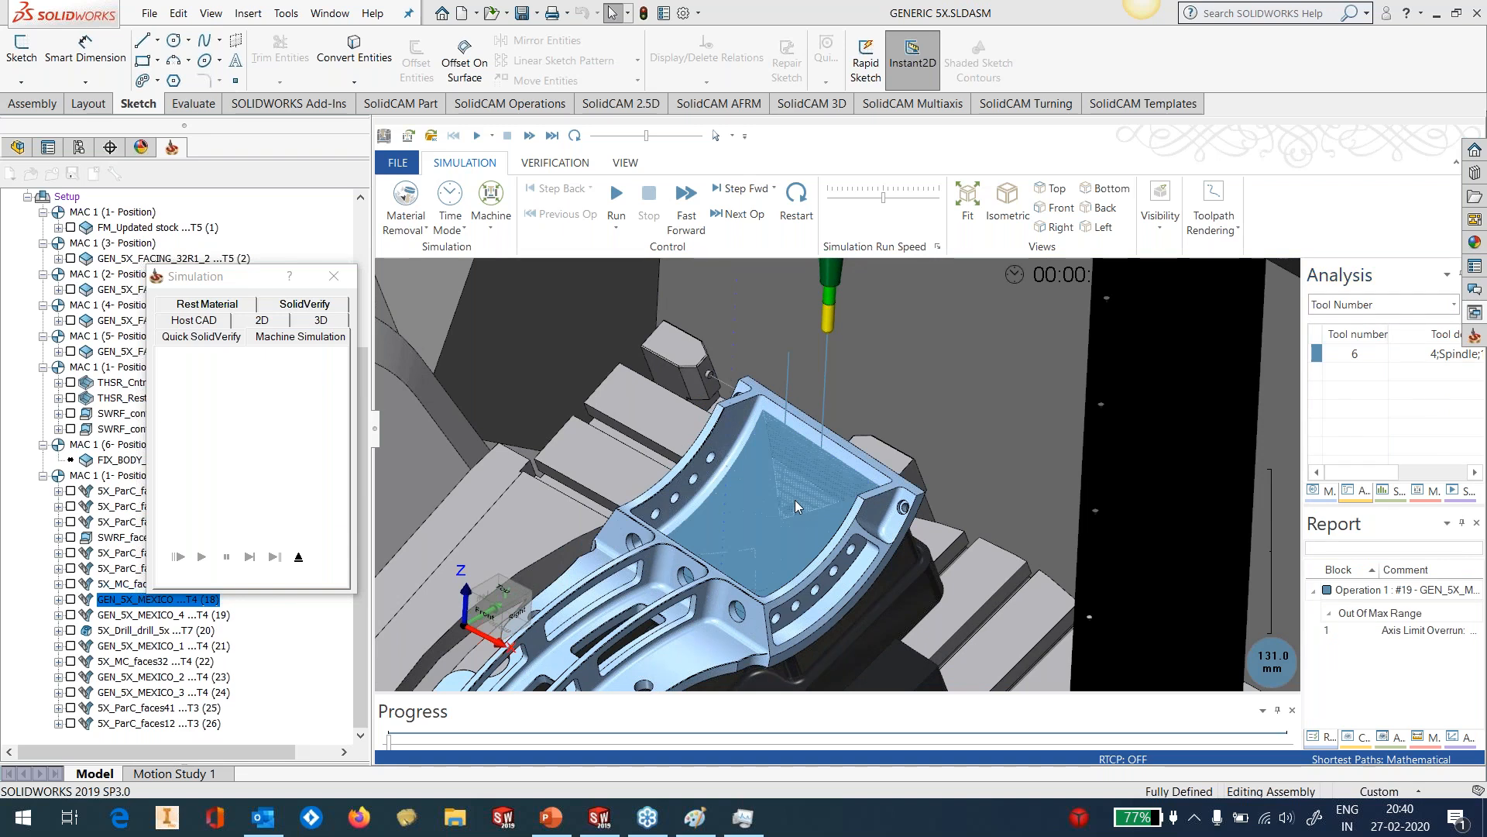
{"action": "middle_click_drag", "start_coordinate": [762, 472], "coordinate": [801, 479]}
{"action": "left_click", "coordinate": [1329, 306]}
{"action": "scroll", "coordinate": [1330, 310], "scroll_direction": "up", "scroll_amount": 2}
{"action": "left_click", "coordinate": [1340, 323]}
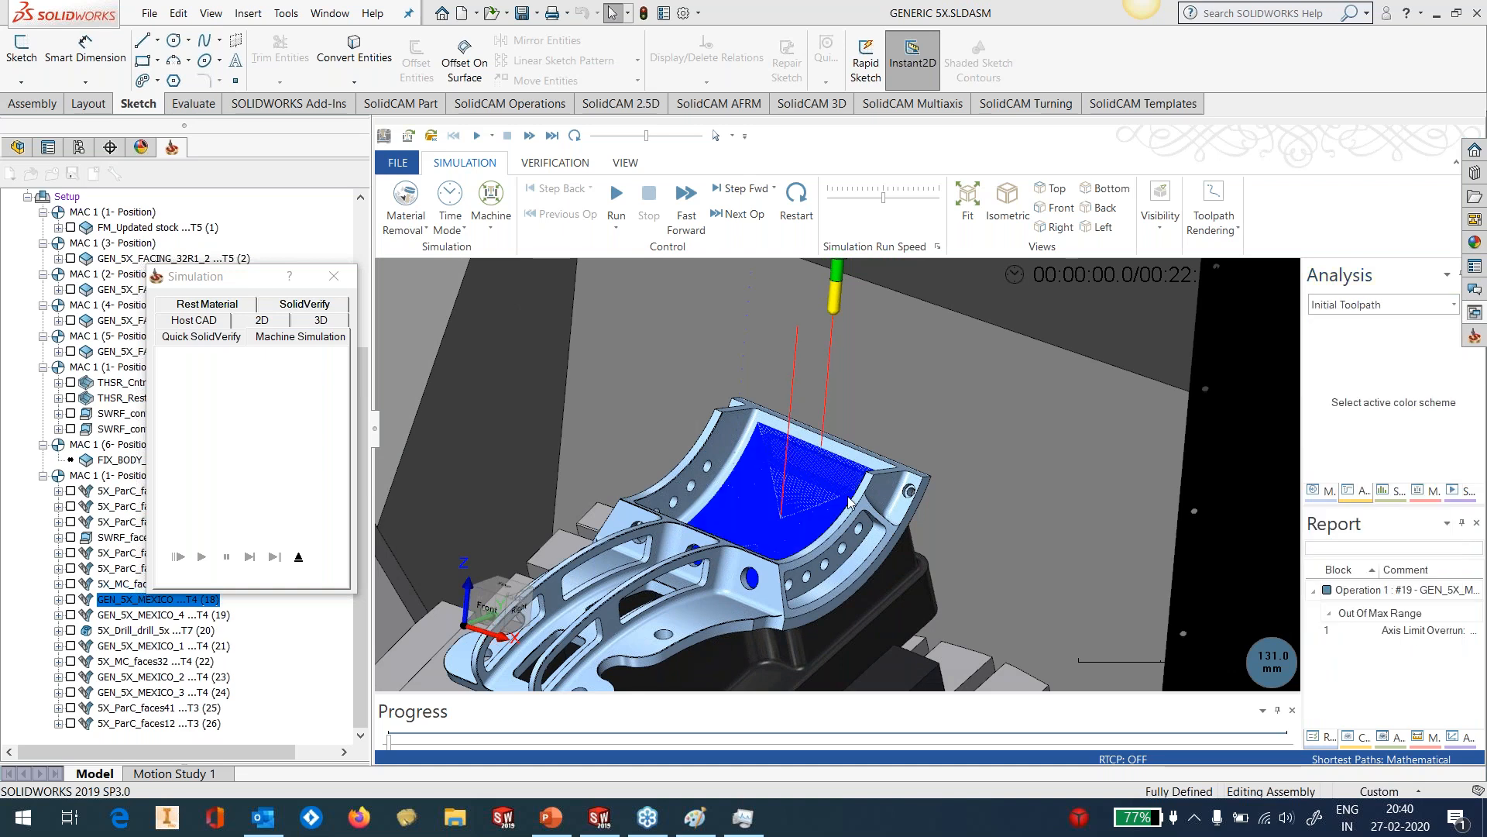
{"action": "scroll", "coordinate": [836, 499], "scroll_direction": "down", "scroll_amount": 2}
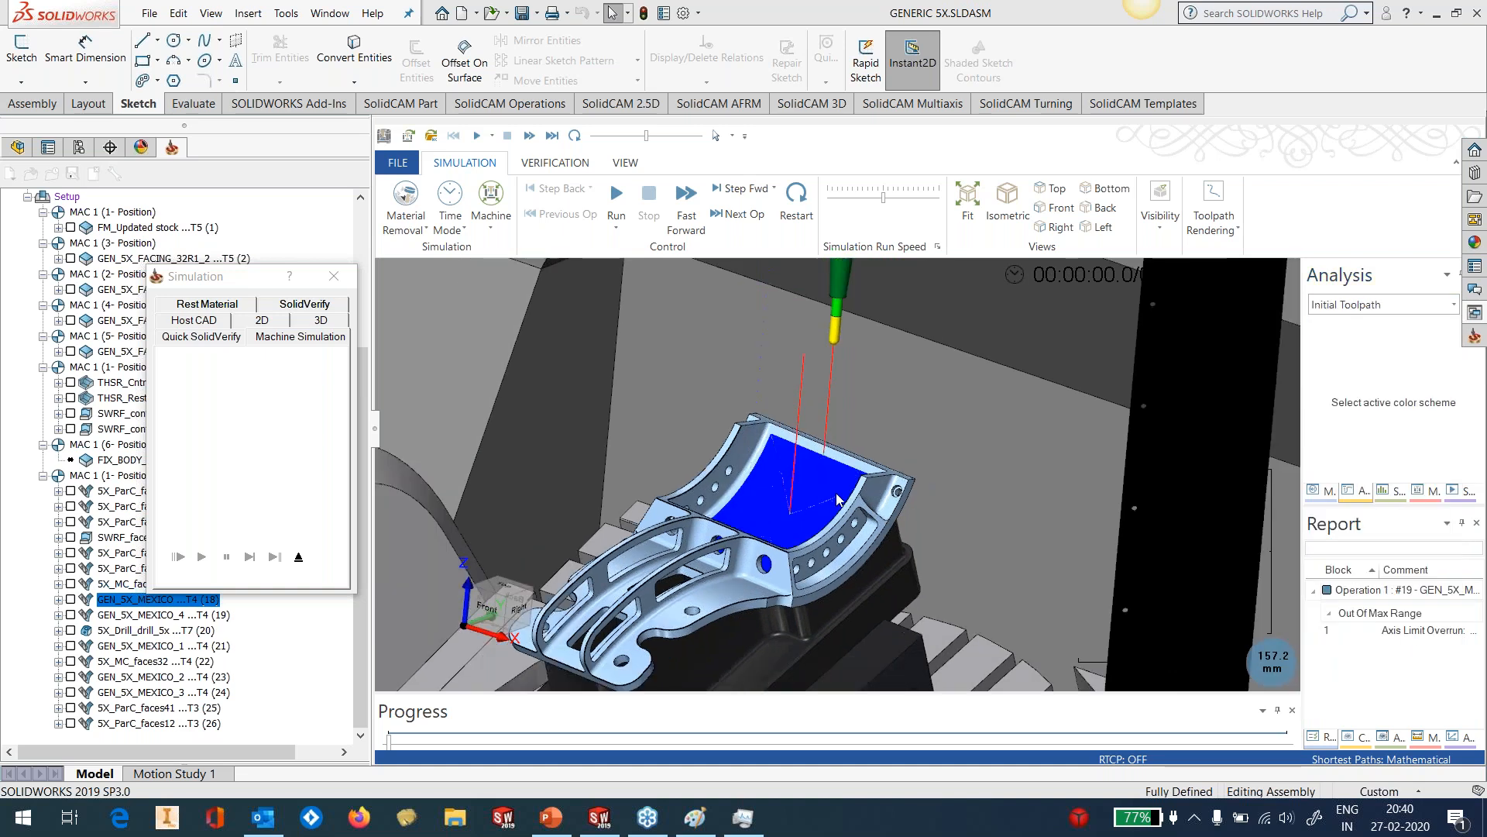
Run the GEN_5X_MEXICO machine simulation at a slightly higher speed and exit it.
{"action": "left_click", "coordinate": [614, 200]}
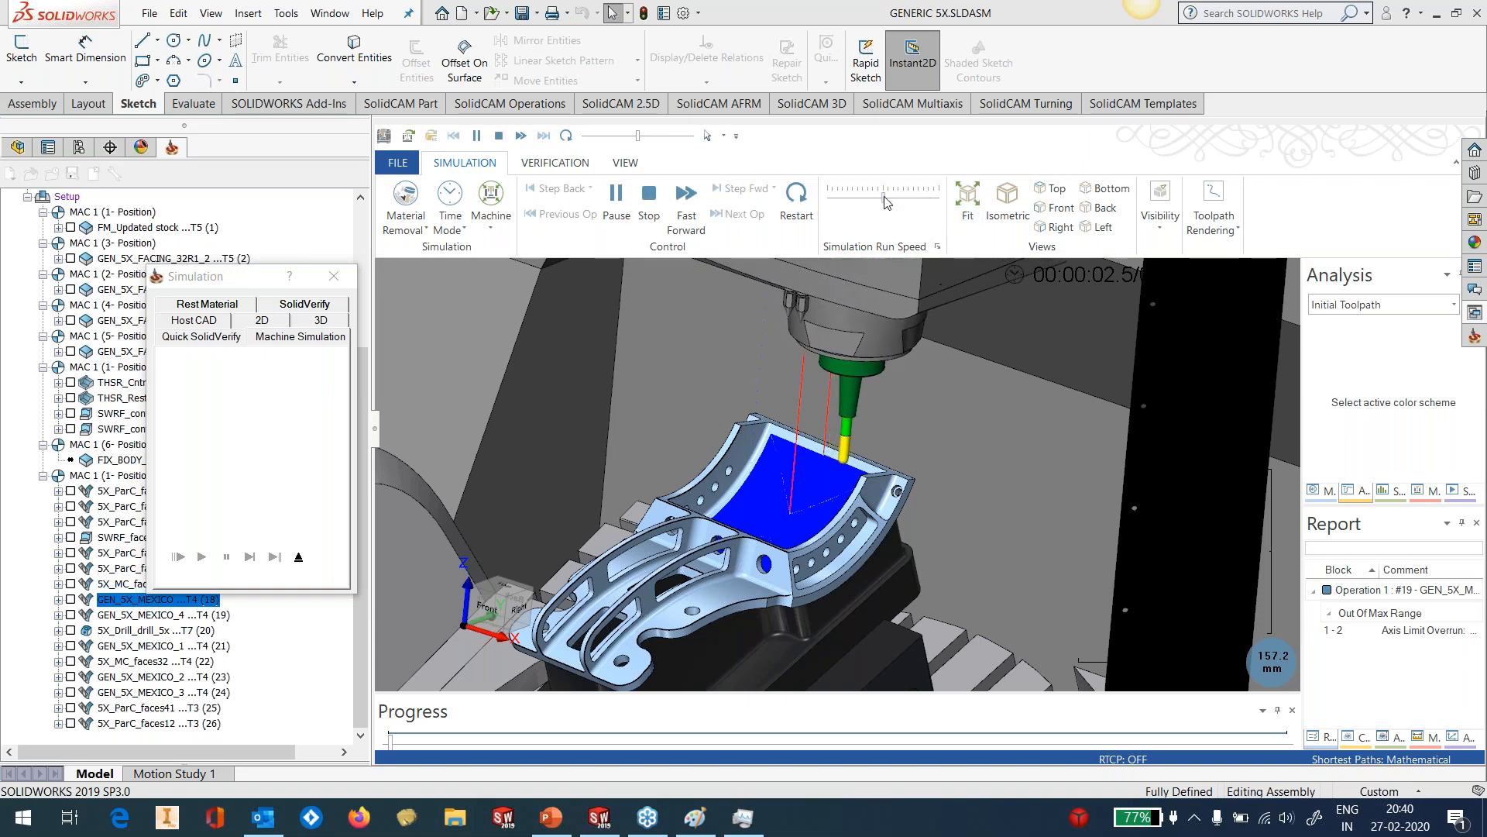
{"action": "left_click_drag", "start_coordinate": [883, 198], "coordinate": [901, 200]}
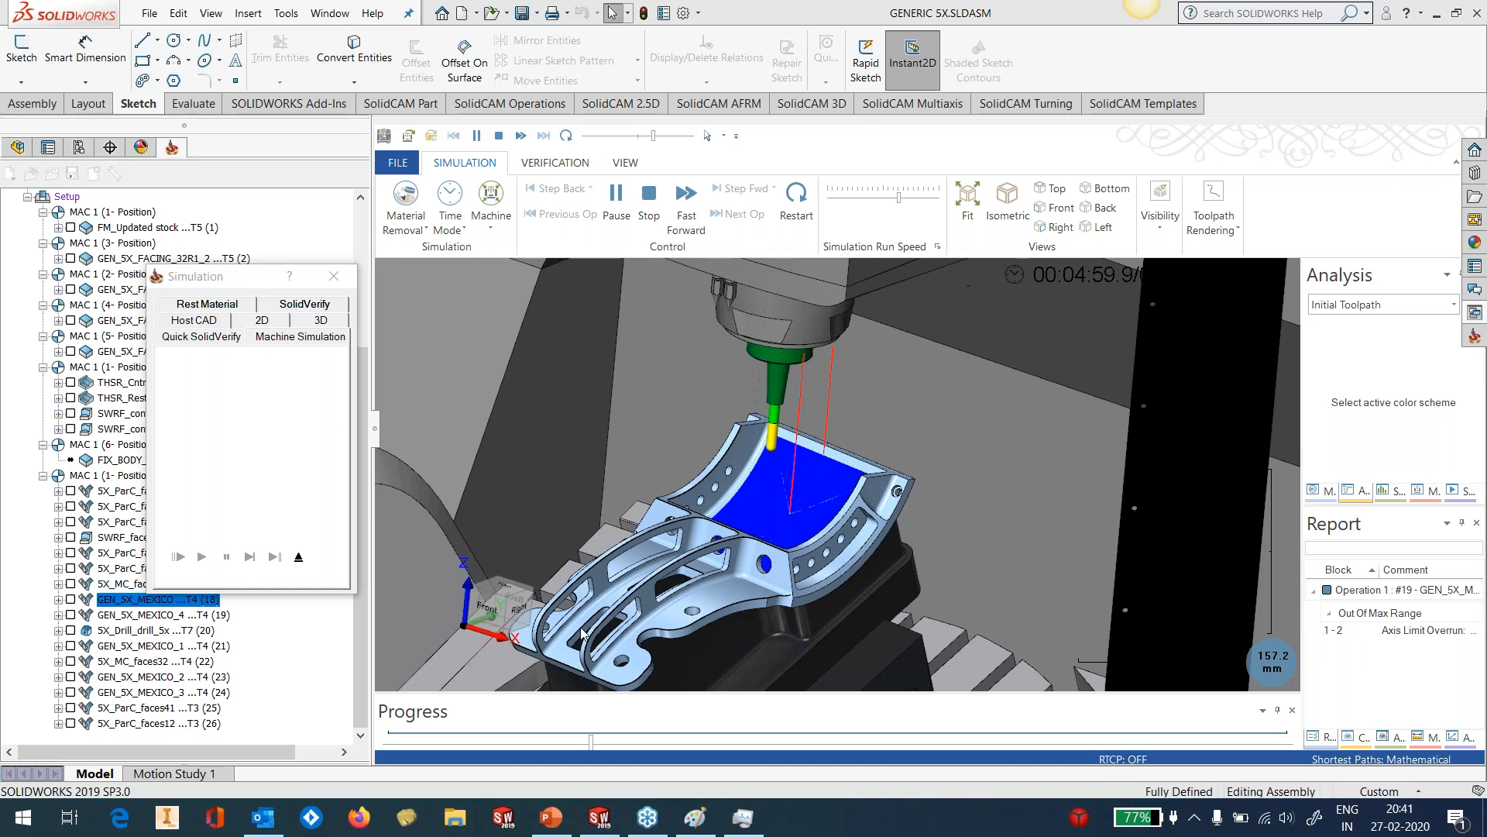
{"action": "left_click", "coordinate": [300, 559]}
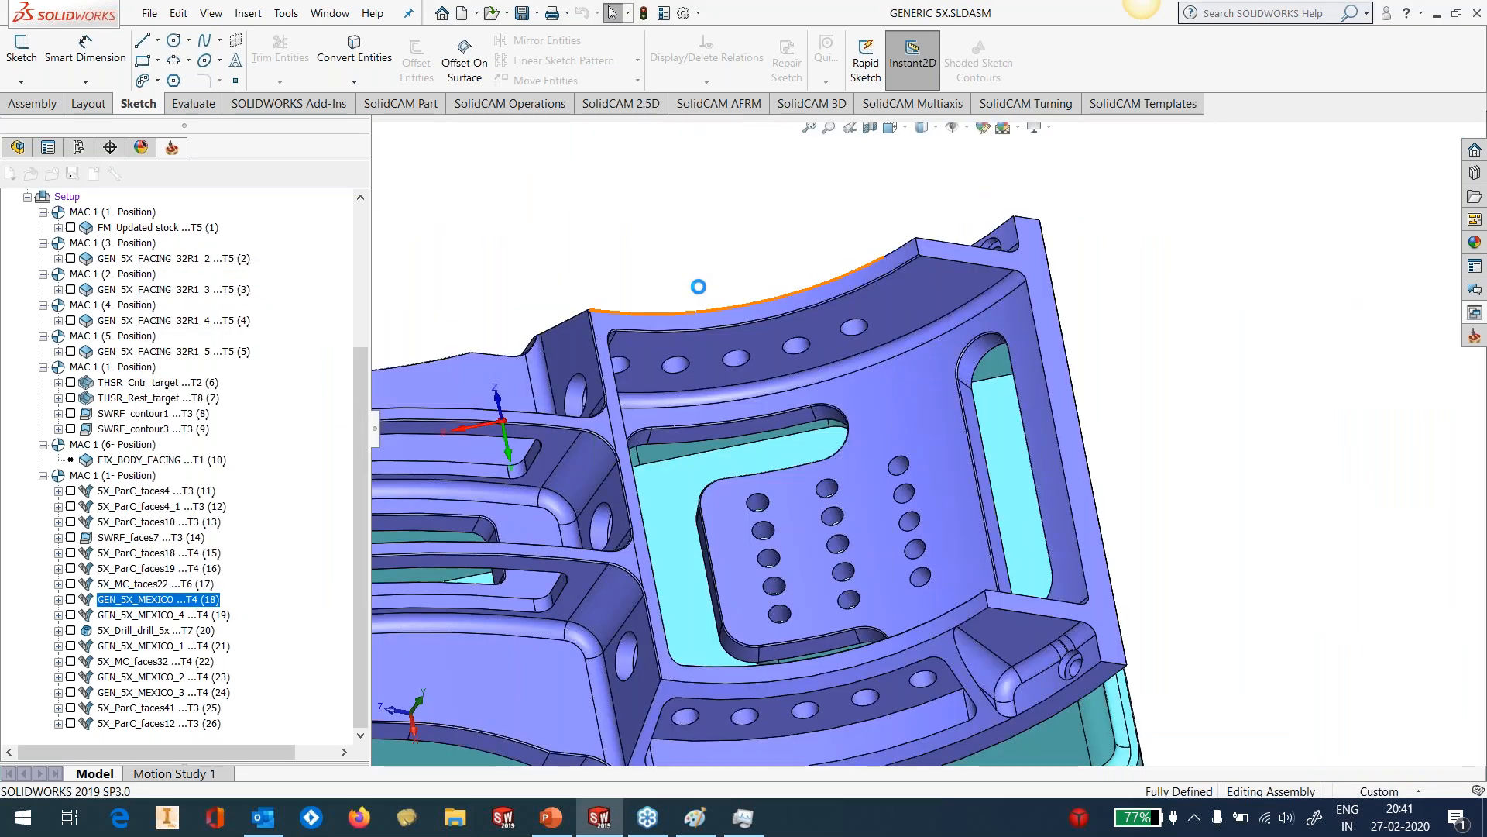
Open the recent CAM-Part GENERIC 5X.prt from the GEN 5X1\FINAL folder.
{"action": "left_click", "coordinate": [286, 13]}
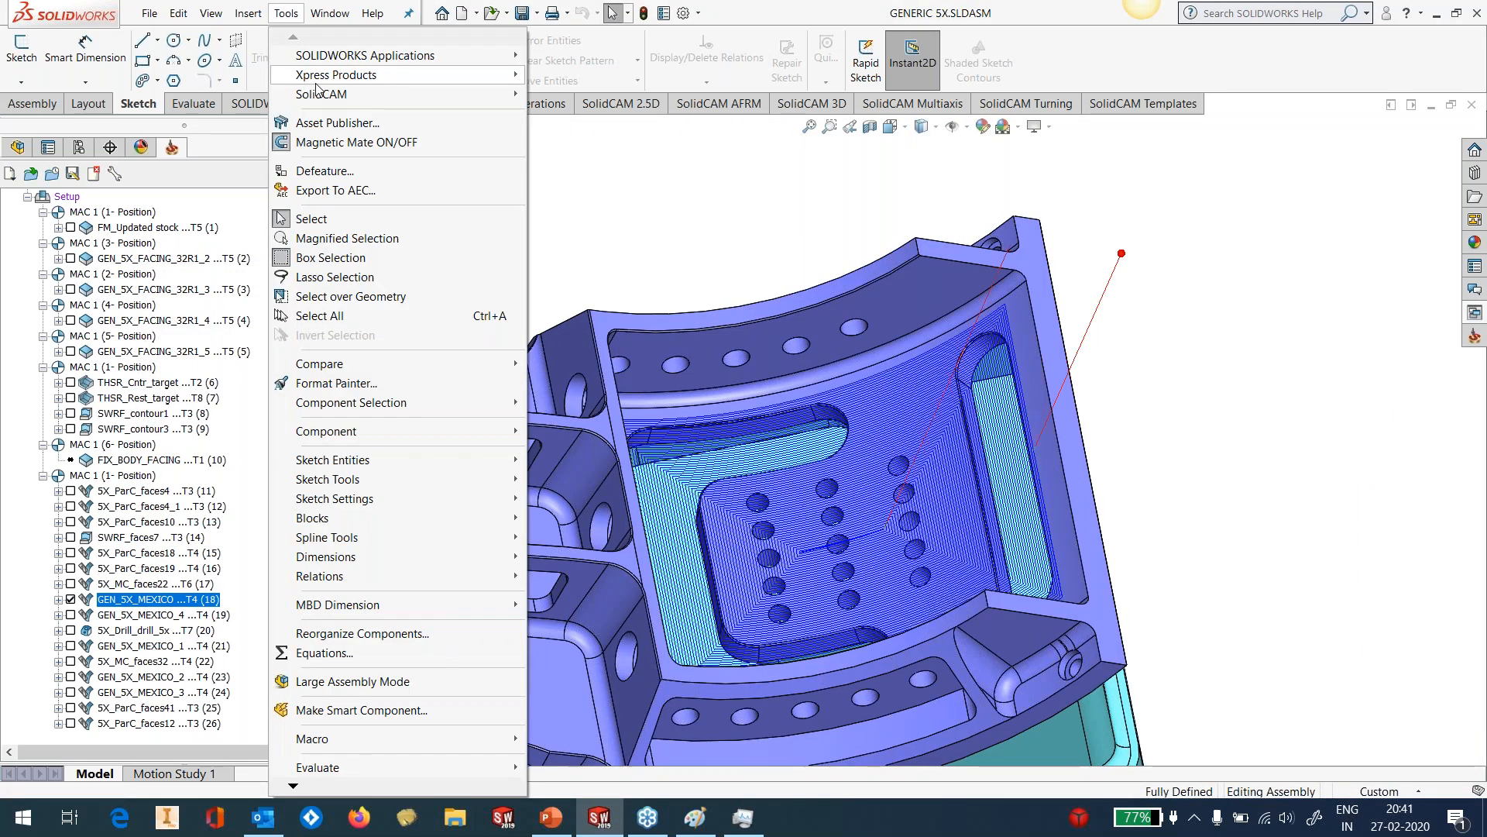
{"action": "mouse_move", "coordinate": [464, 94]}
{"action": "mouse_move", "coordinate": [620, 449]}
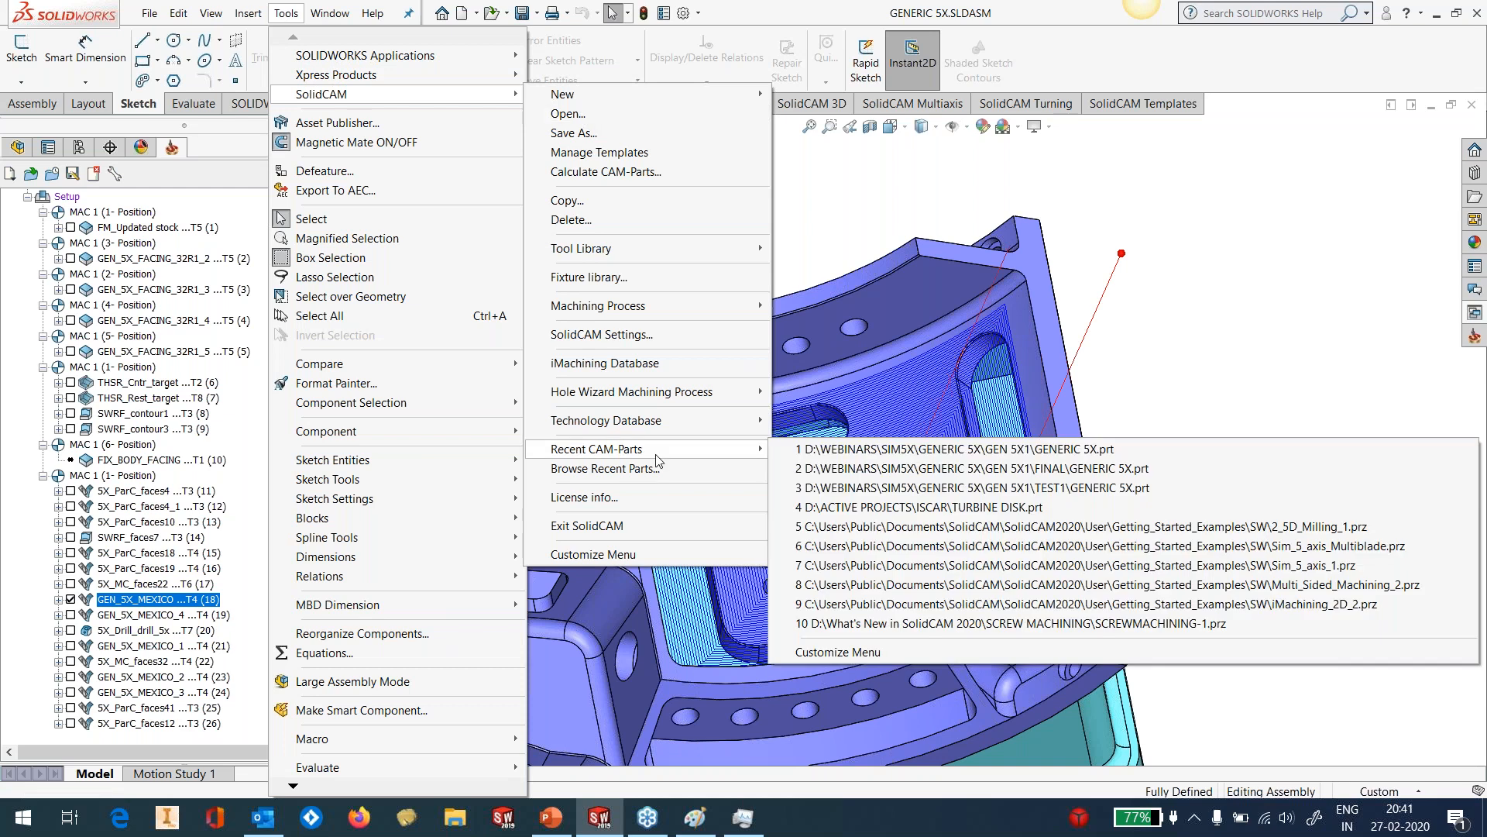
{"action": "left_click", "coordinate": [994, 469]}
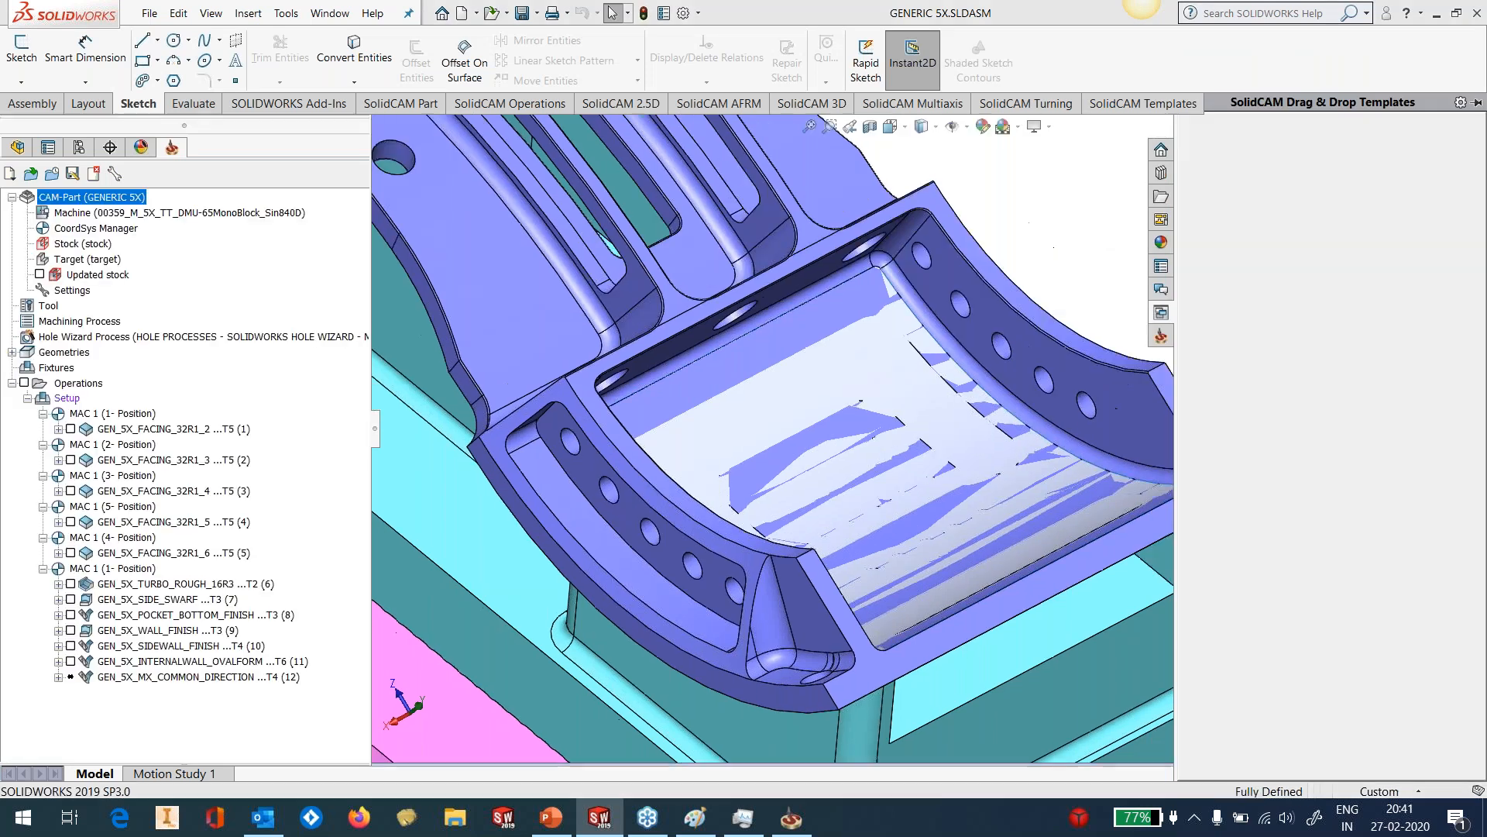
Examine the outer rib's side face and the adjoining end wall with the hole on the slotted half of the part.
{"action": "middle_click_drag", "start_coordinate": [1046, 294], "coordinate": [1069, 387]}
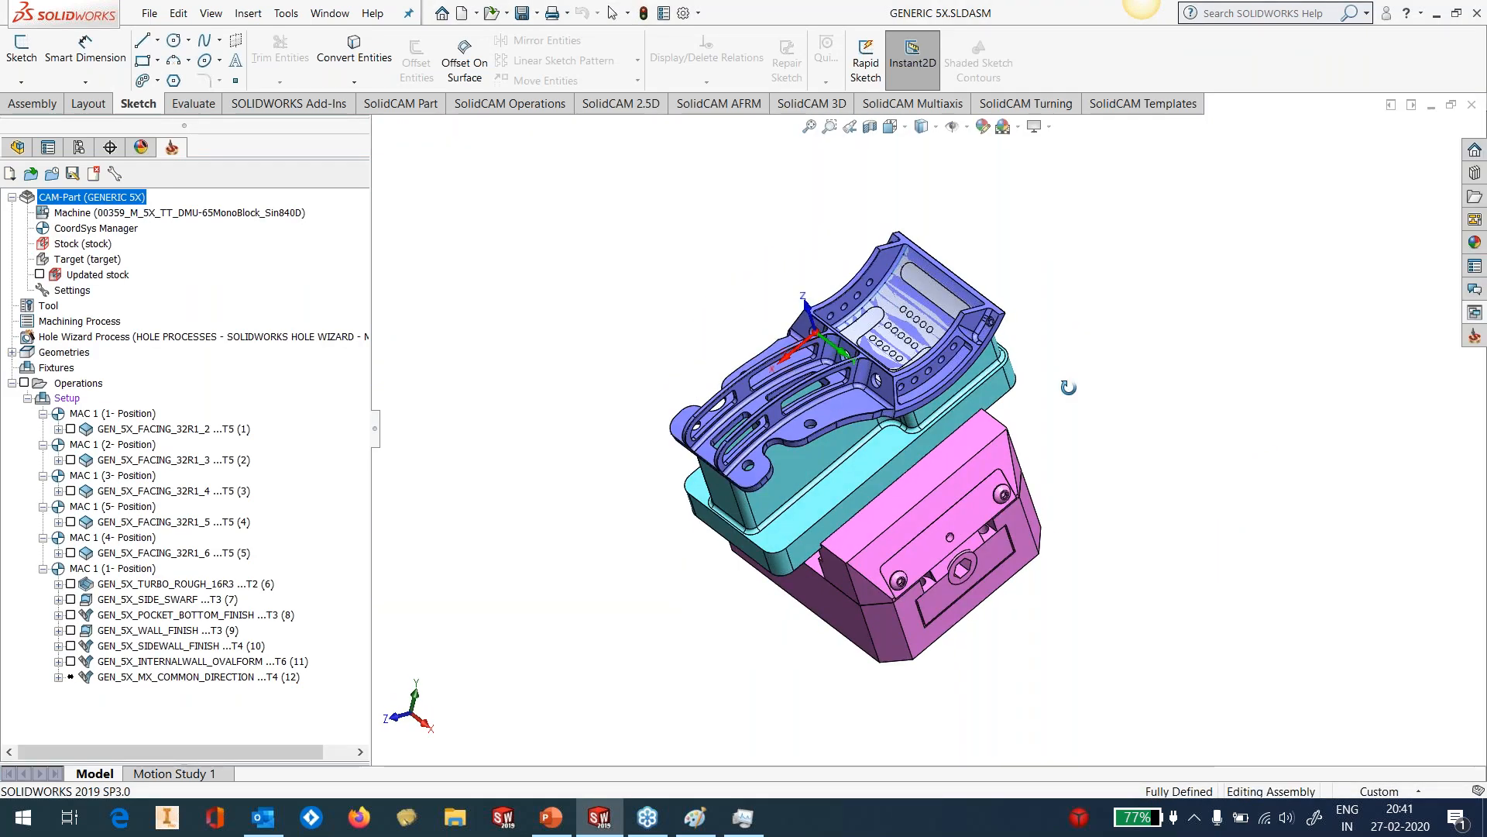
{"action": "scroll", "coordinate": [833, 411], "scroll_direction": "down", "scroll_amount": 3}
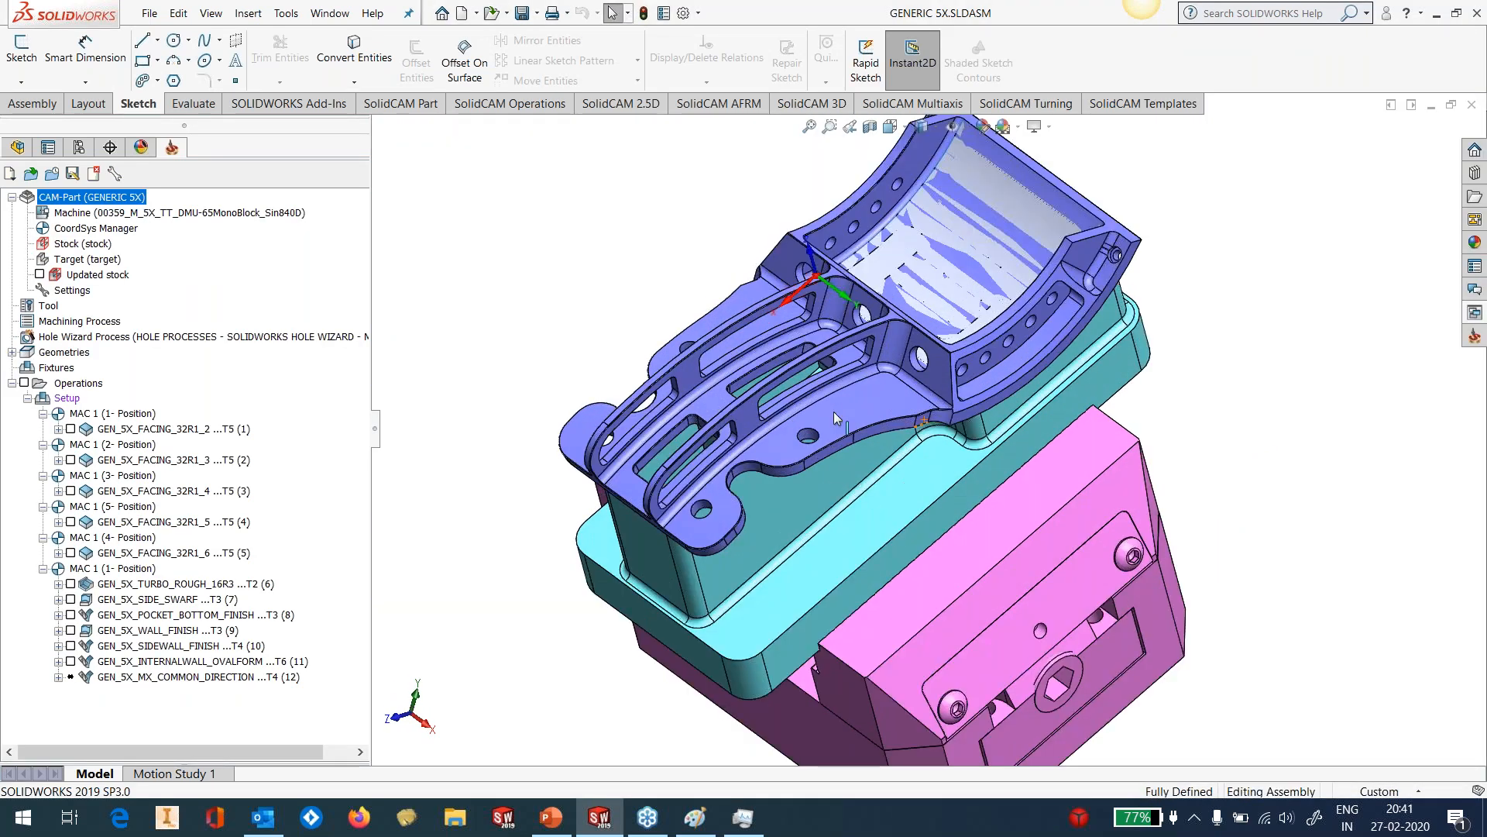
{"action": "scroll", "coordinate": [834, 411], "scroll_direction": "down", "scroll_amount": 3}
{"action": "scroll", "coordinate": [853, 392], "scroll_direction": "down", "scroll_amount": 2}
{"action": "middle_click_drag", "start_coordinate": [833, 419], "coordinate": [835, 387]}
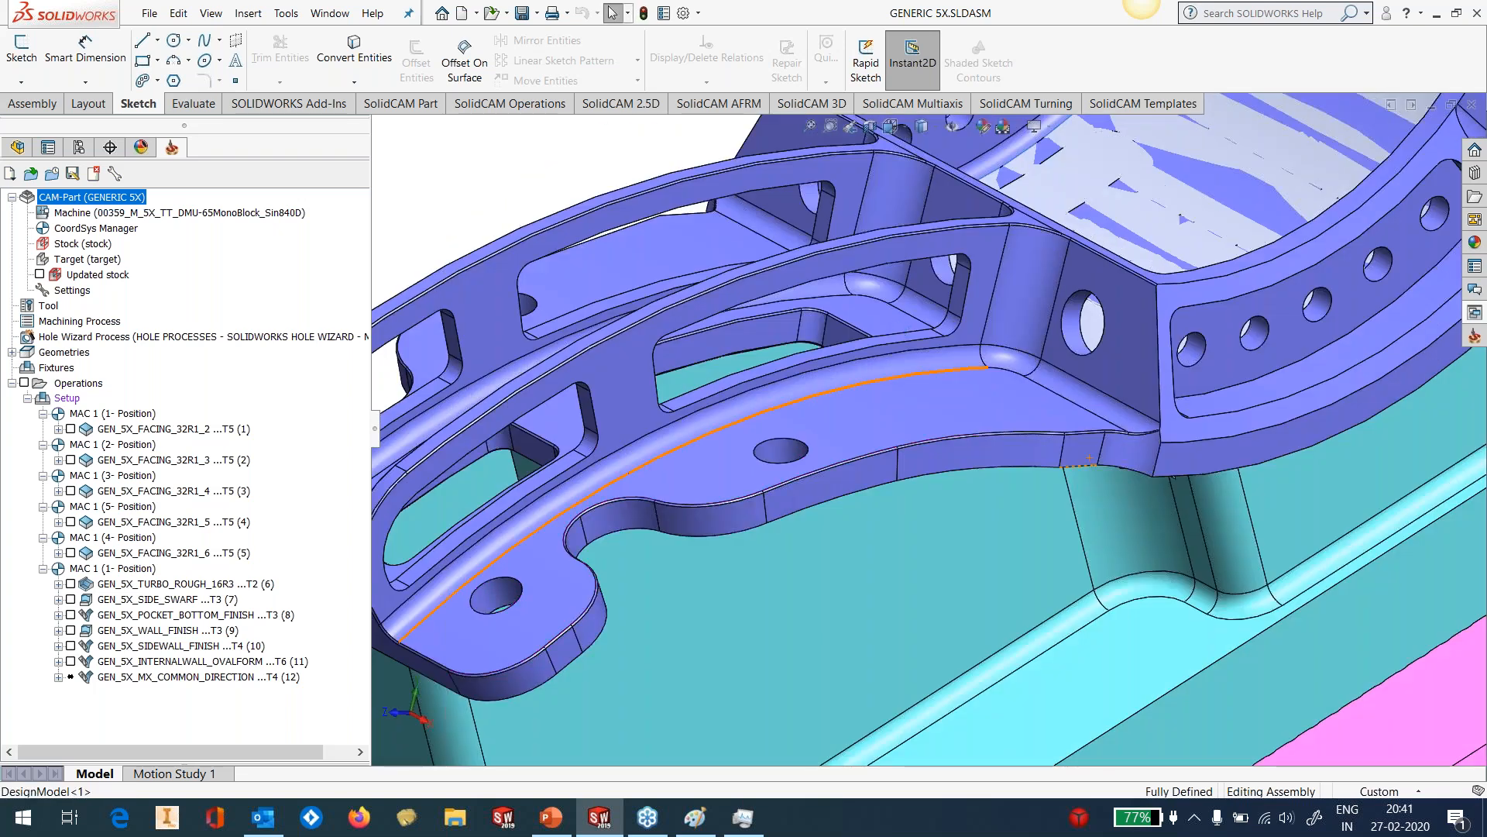
{"action": "scroll", "coordinate": [1172, 475], "scroll_direction": "up", "scroll_amount": 2}
{"action": "left_click", "coordinate": [734, 404]}
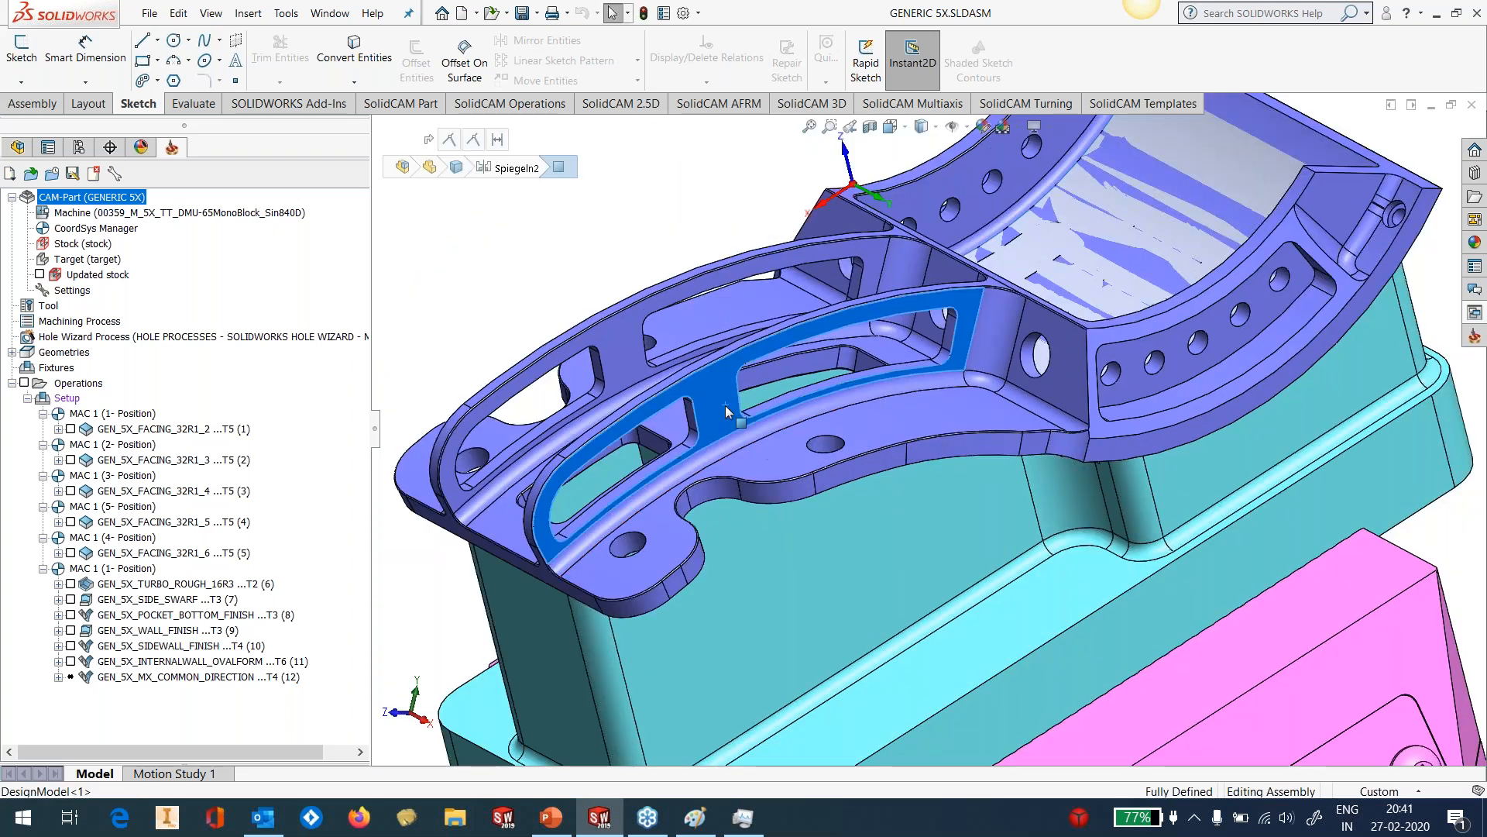
{"action": "left_click", "coordinate": [1007, 306]}
{"action": "left_click", "coordinate": [1027, 318]}
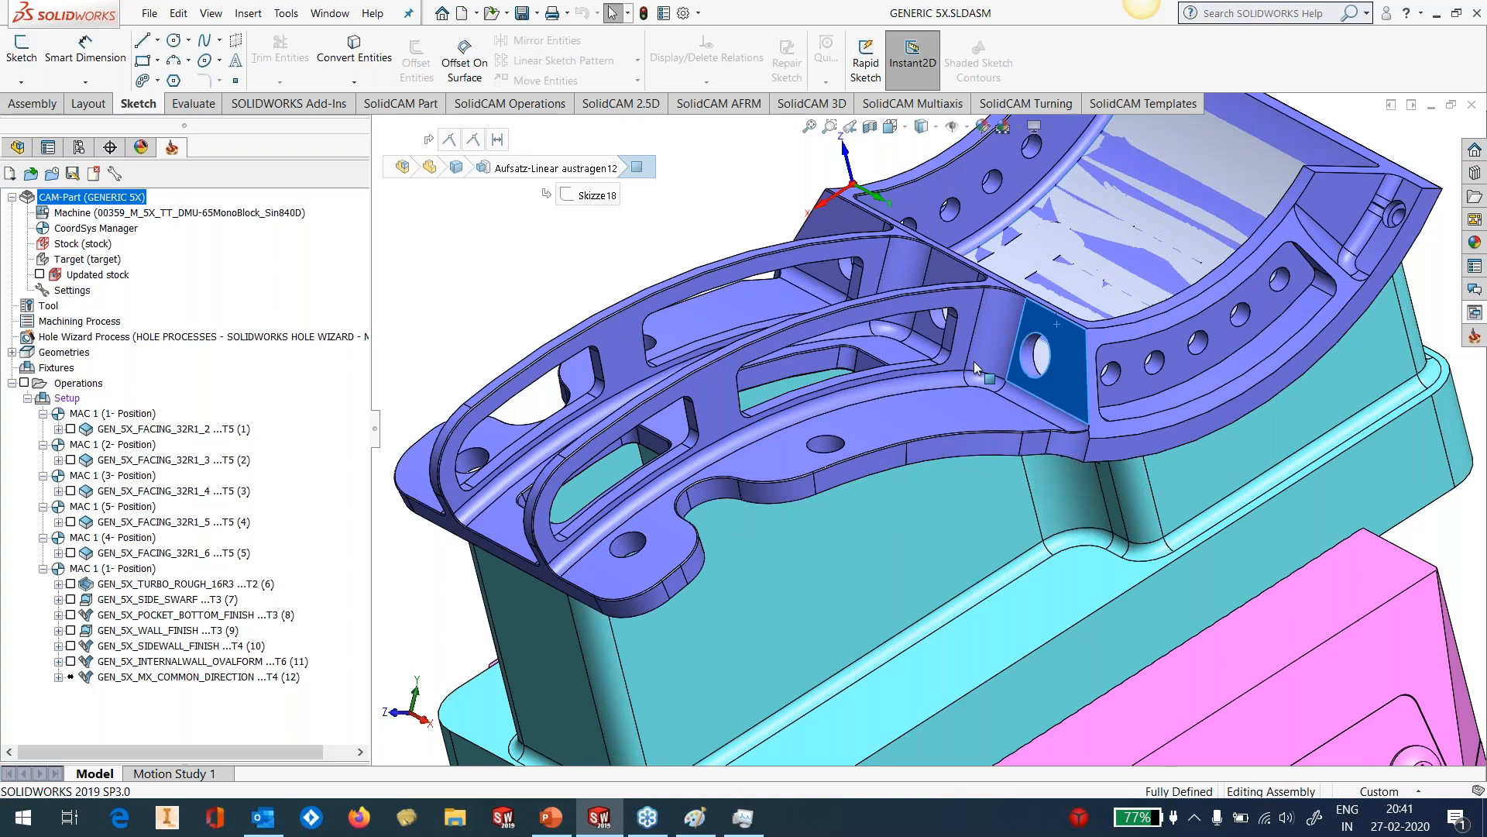
Add an operation from the Multiaxis Constant Stepover template GEN_5X_MX_SIDE WALL FINISH after GEN_5X_MX_COMMON_DIRECTION.
{"action": "left_click", "coordinate": [1471, 316]}
{"action": "scroll", "coordinate": [1304, 561], "scroll_direction": "down", "scroll_amount": 3}
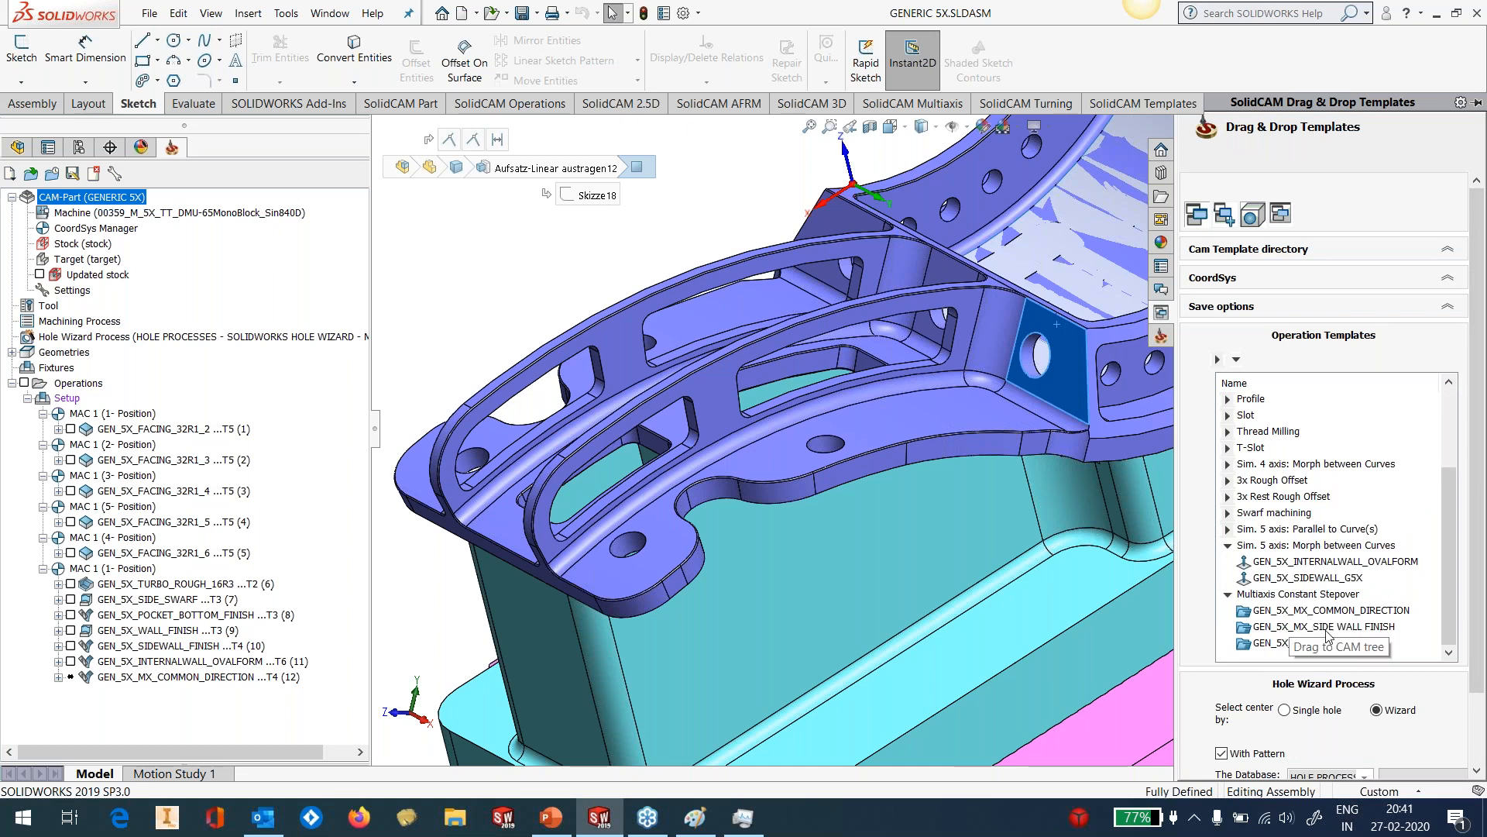
{"action": "left_click_drag", "start_coordinate": [1309, 632], "coordinate": [229, 714]}
{"action": "left_click", "coordinate": [516, 425]}
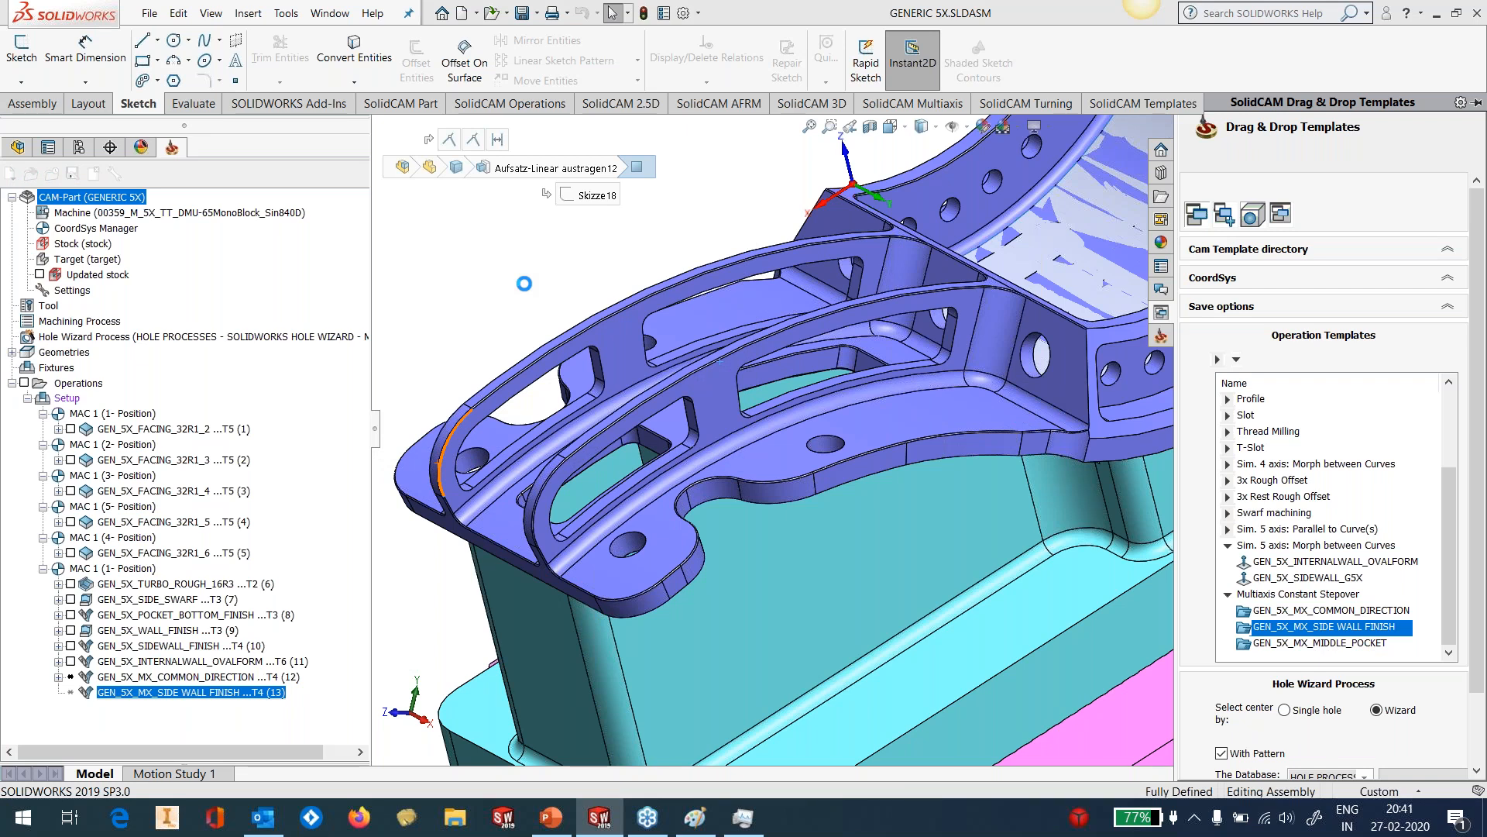
Define the side wall operation's machining surfaces from the outer rib's side face, the corner fillet and the adjoining end wall.
{"action": "left_click", "coordinate": [912, 202]}
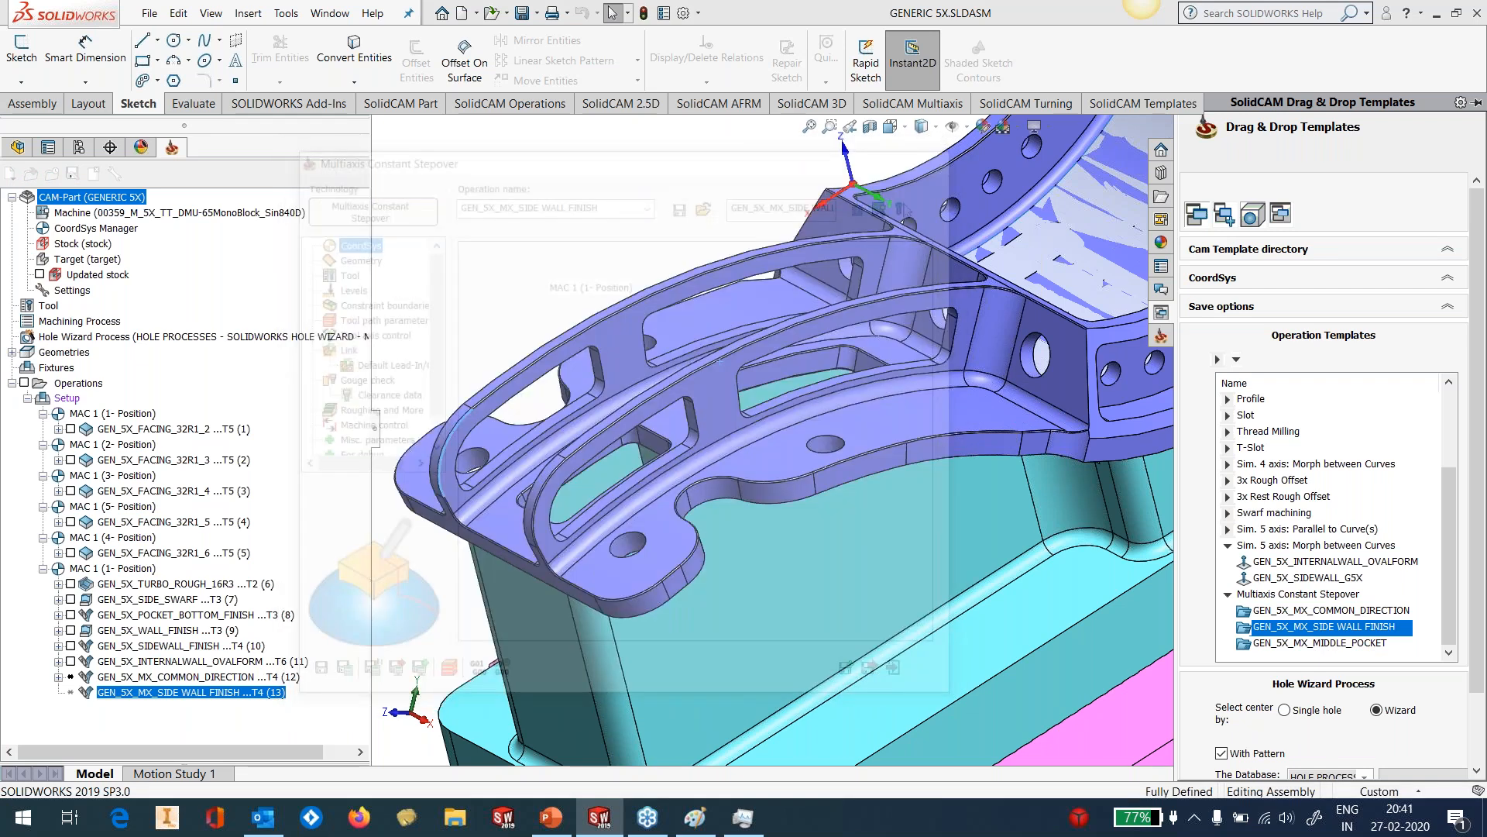
{"action": "left_click", "coordinate": [15, 202]}
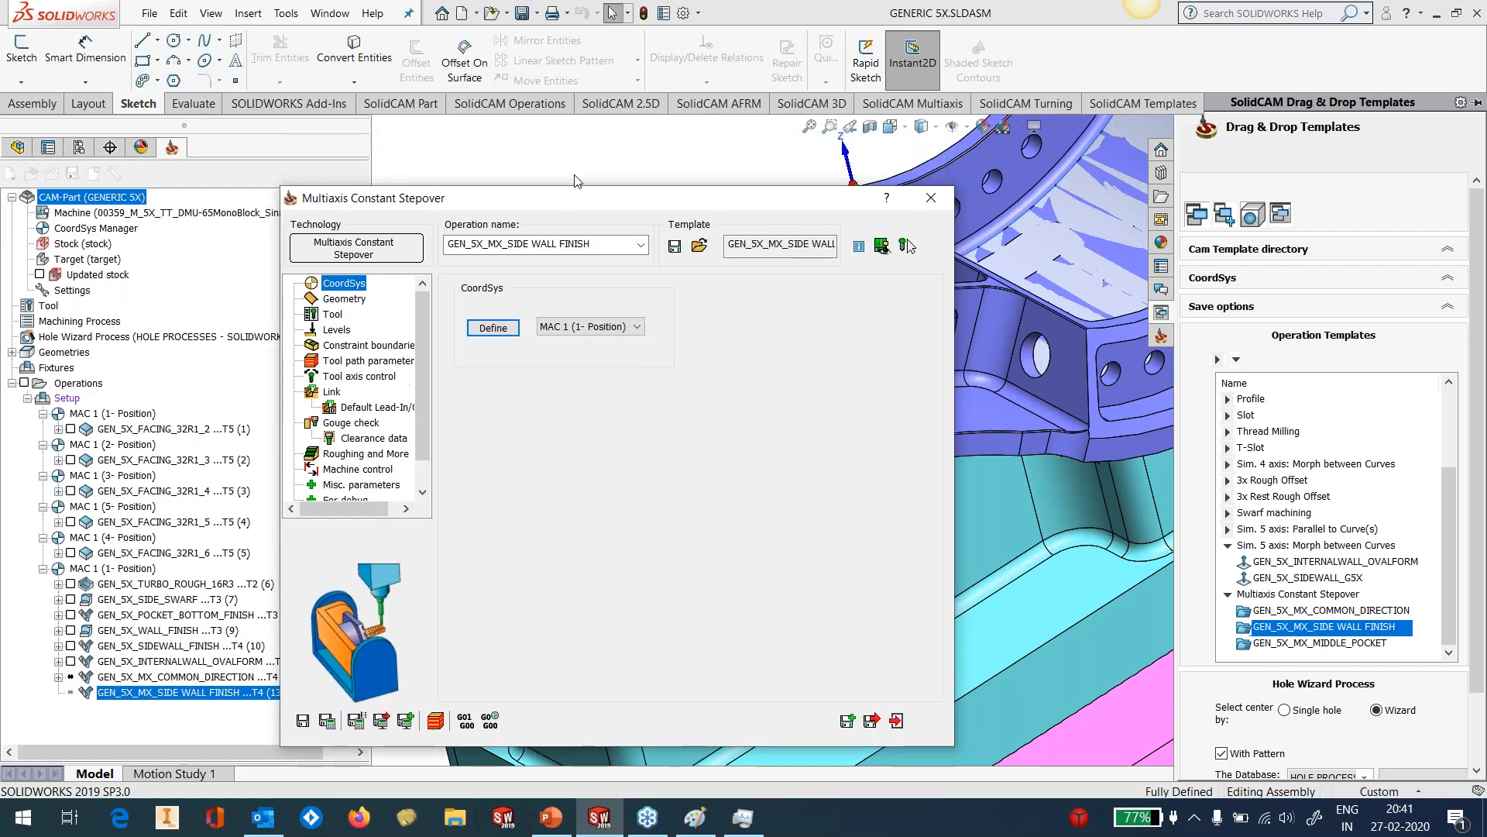
{"action": "left_click", "coordinate": [344, 291]}
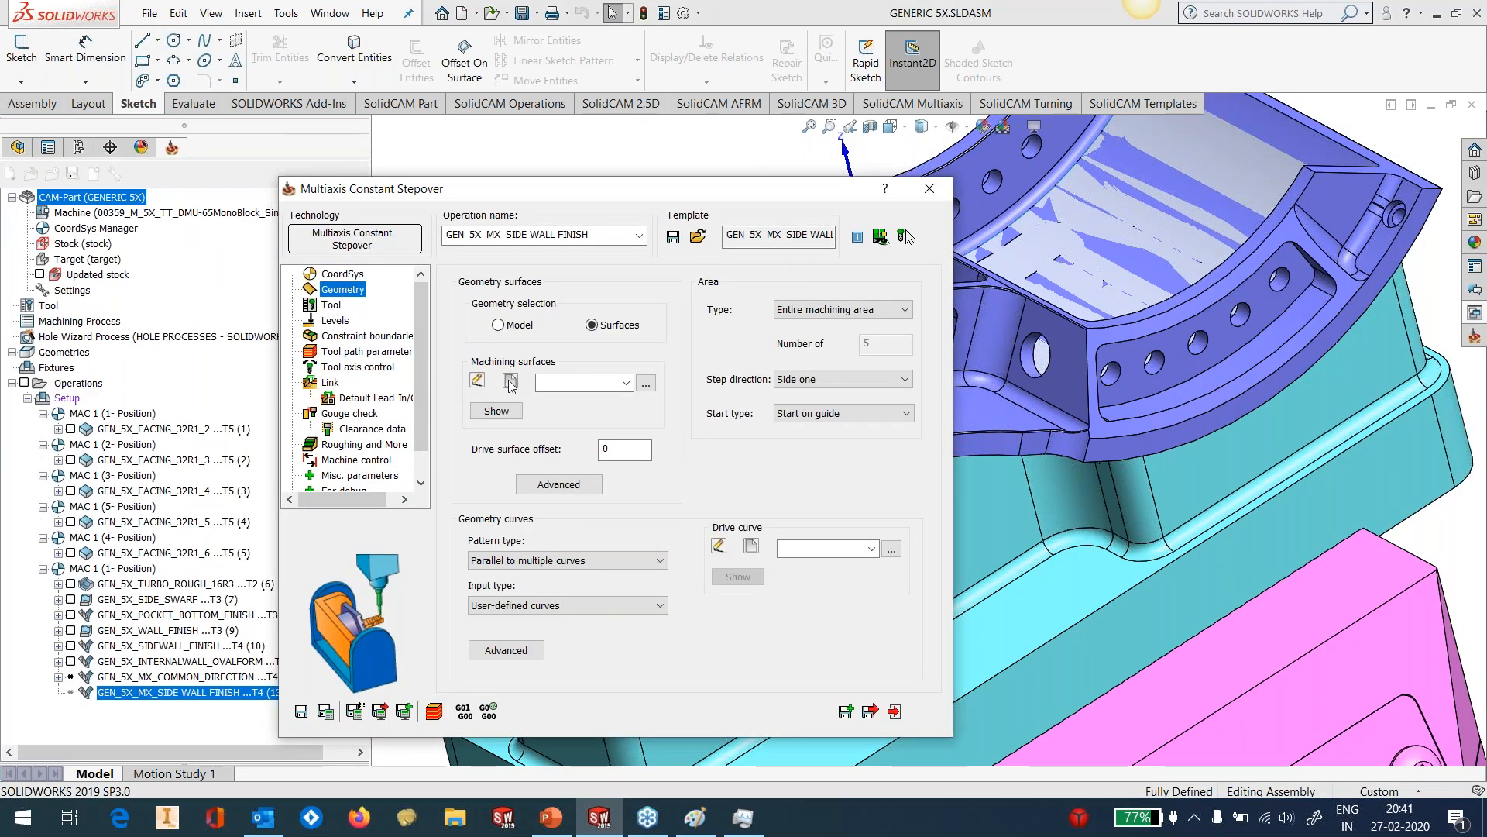
{"action": "left_click", "coordinate": [511, 380]}
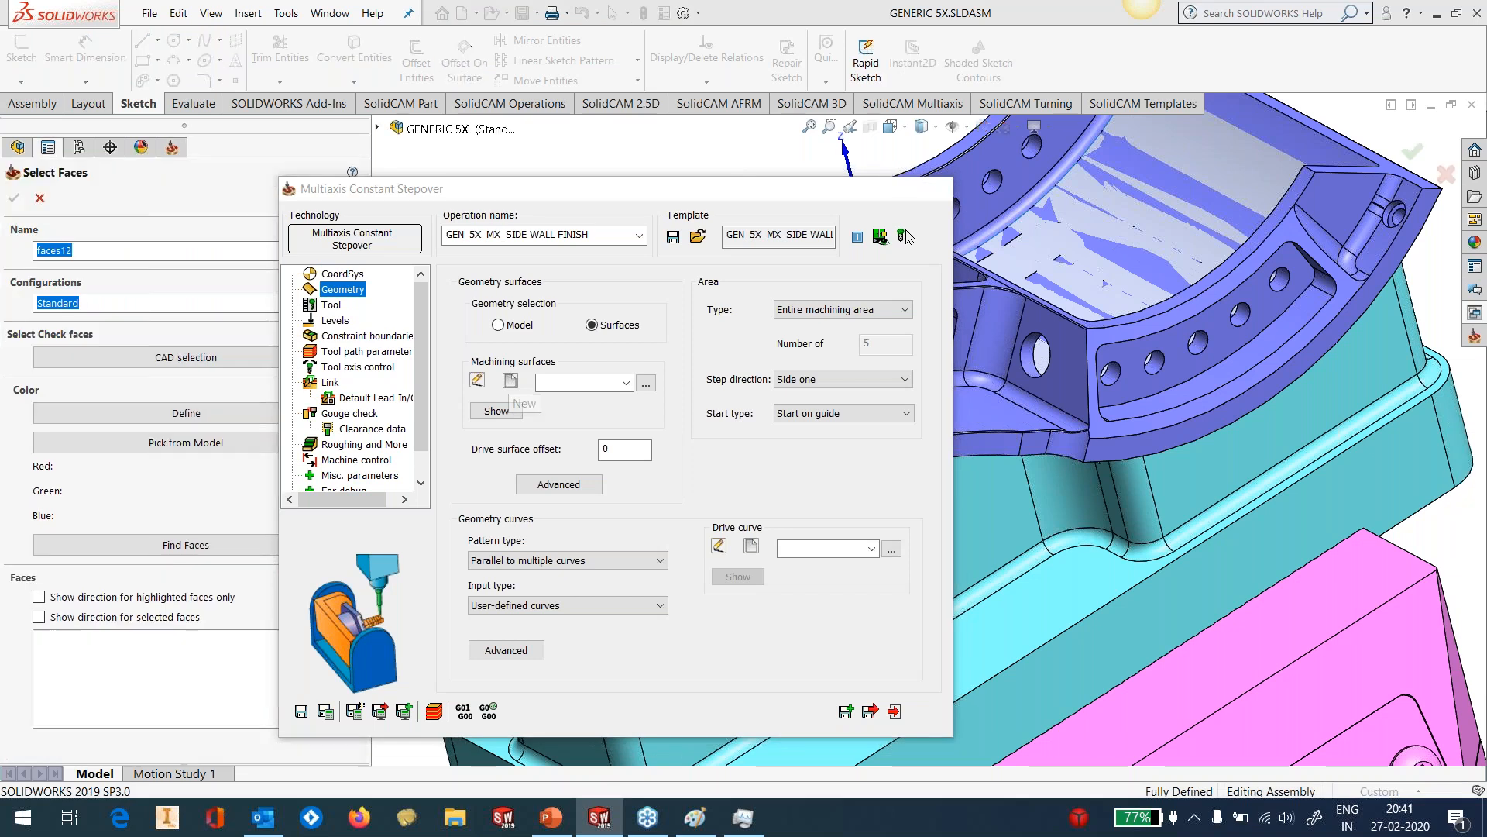
{"action": "left_click", "coordinate": [726, 396]}
{"action": "left_click", "coordinate": [996, 359]}
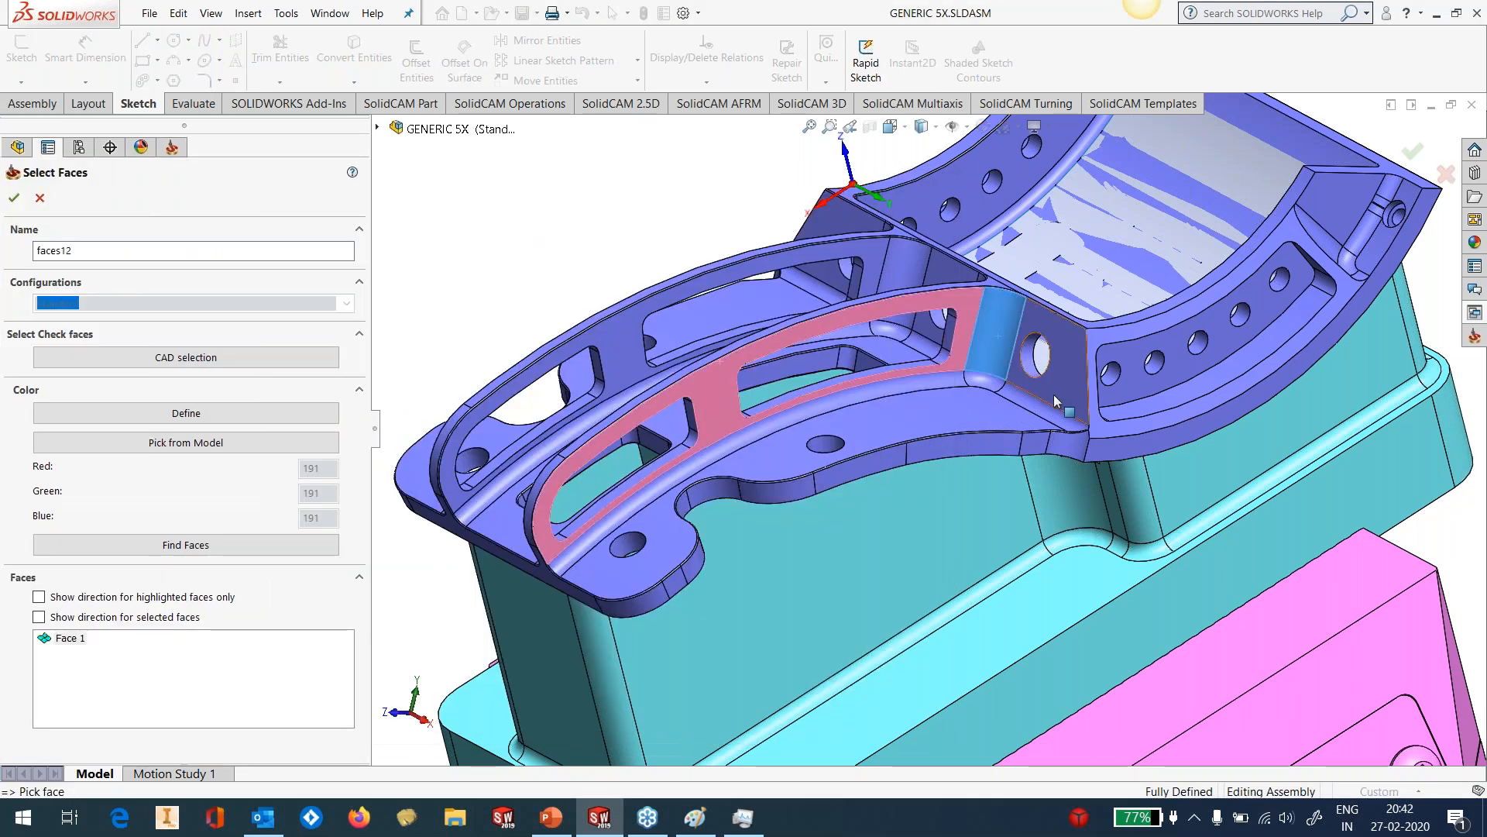
{"action": "left_click", "coordinate": [1055, 401]}
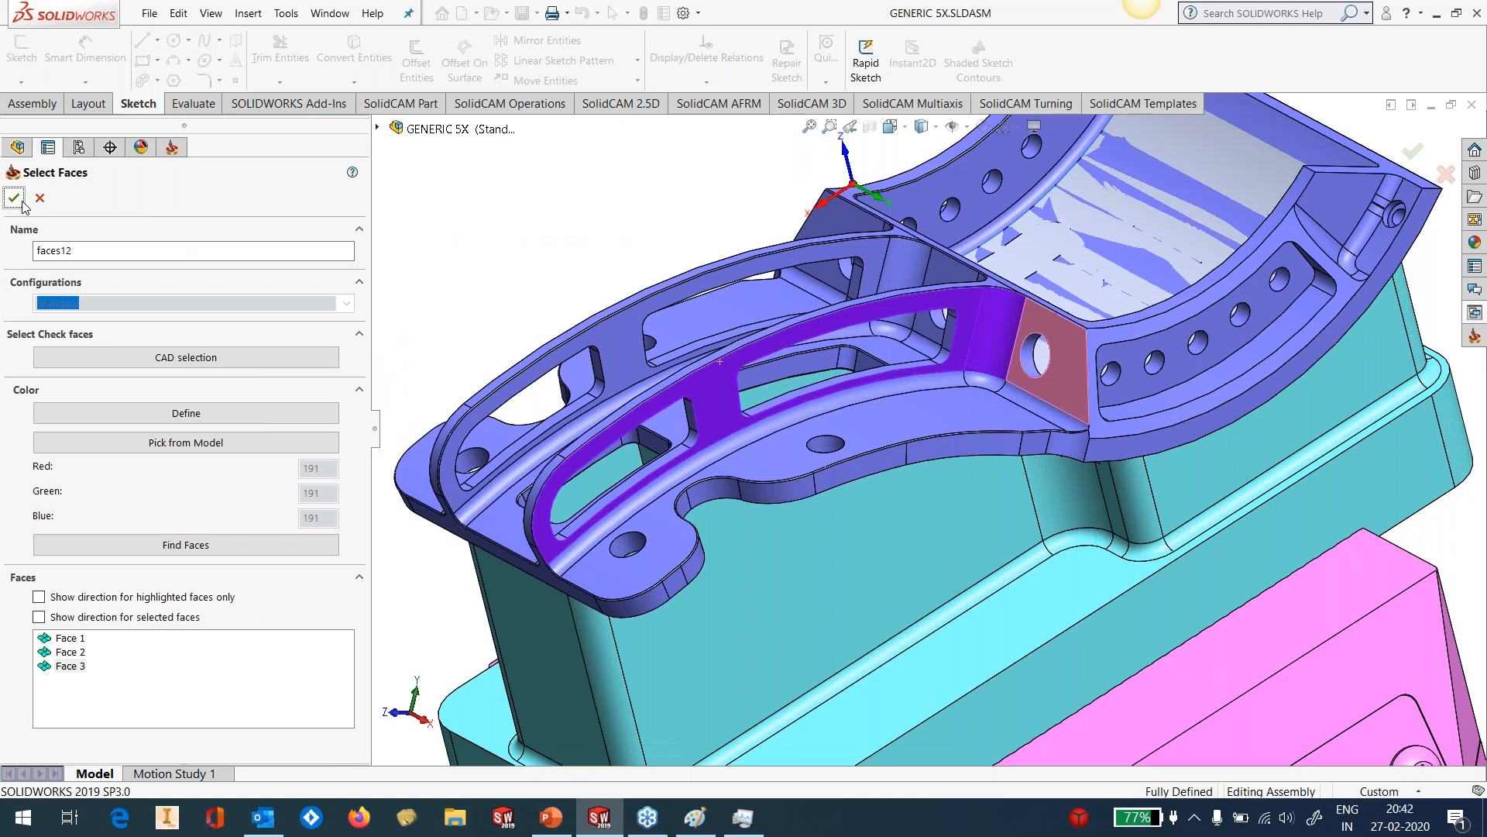
{"action": "left_click", "coordinate": [14, 198]}
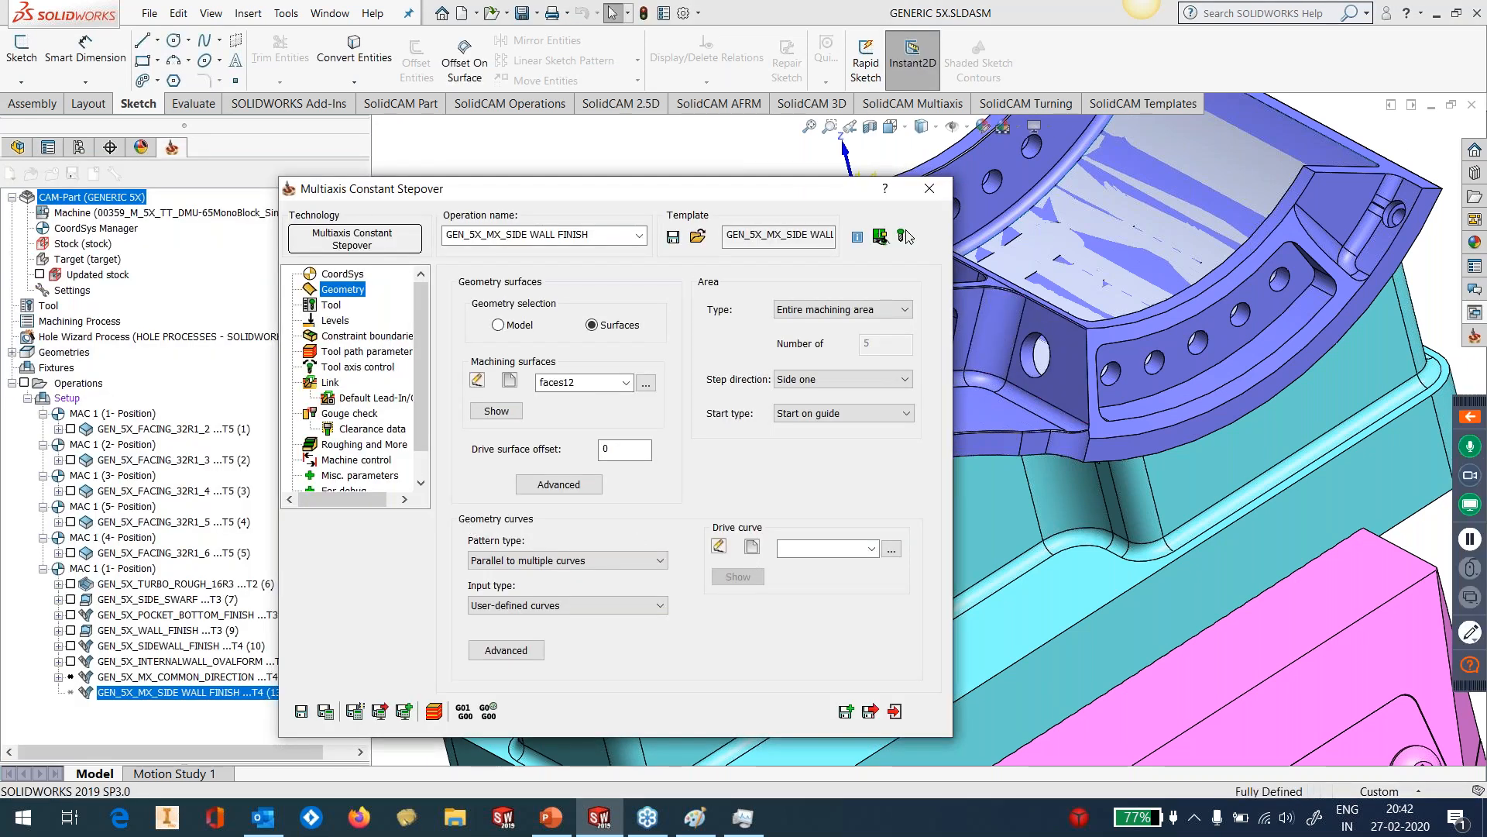
Define the drive curve as the tangent edge chain along the base of the outer rib and end wall.
{"action": "left_click", "coordinate": [752, 547]}
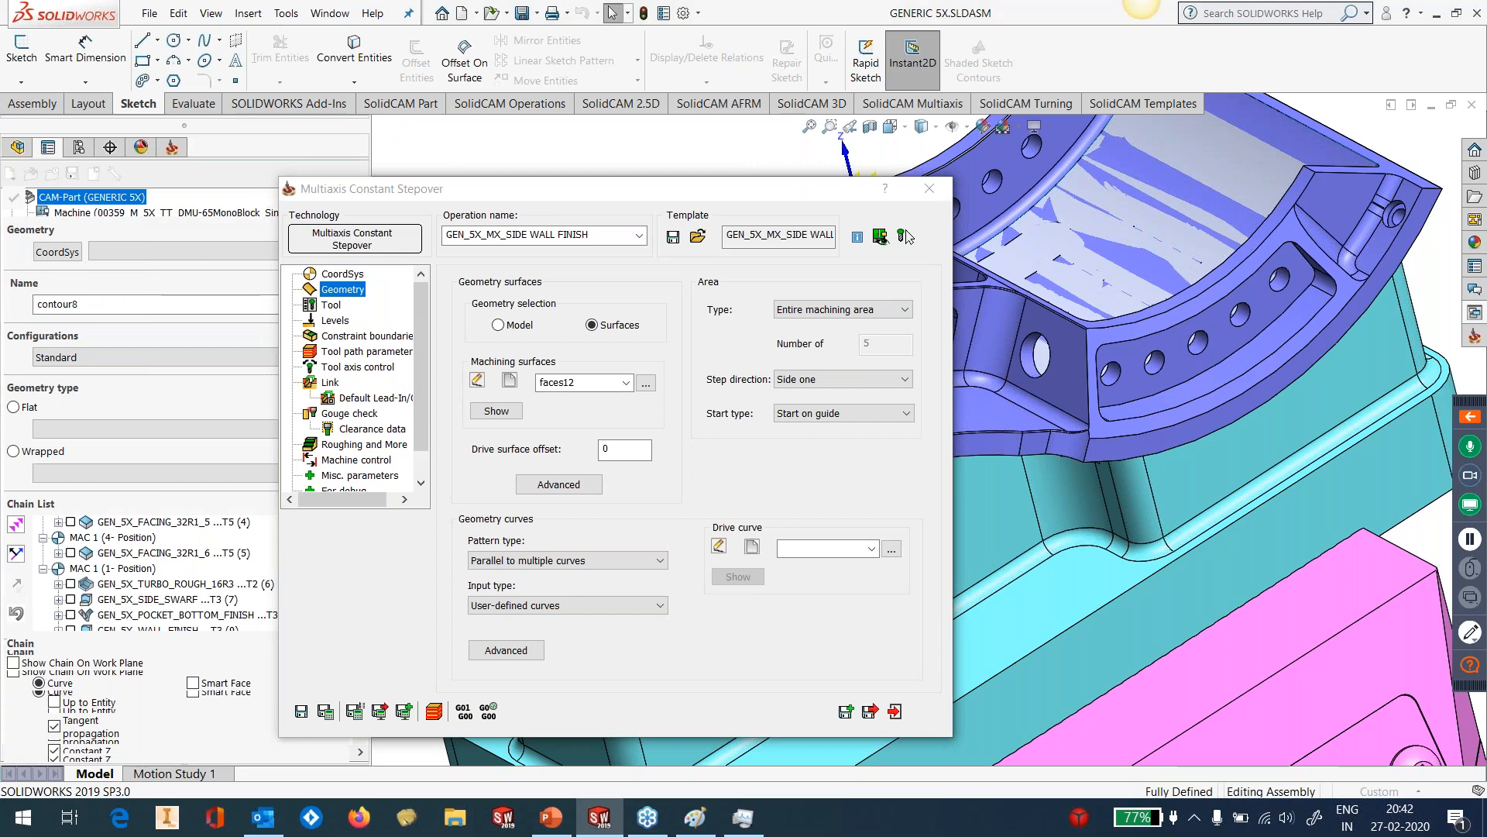
{"action": "left_click", "coordinate": [575, 540]}
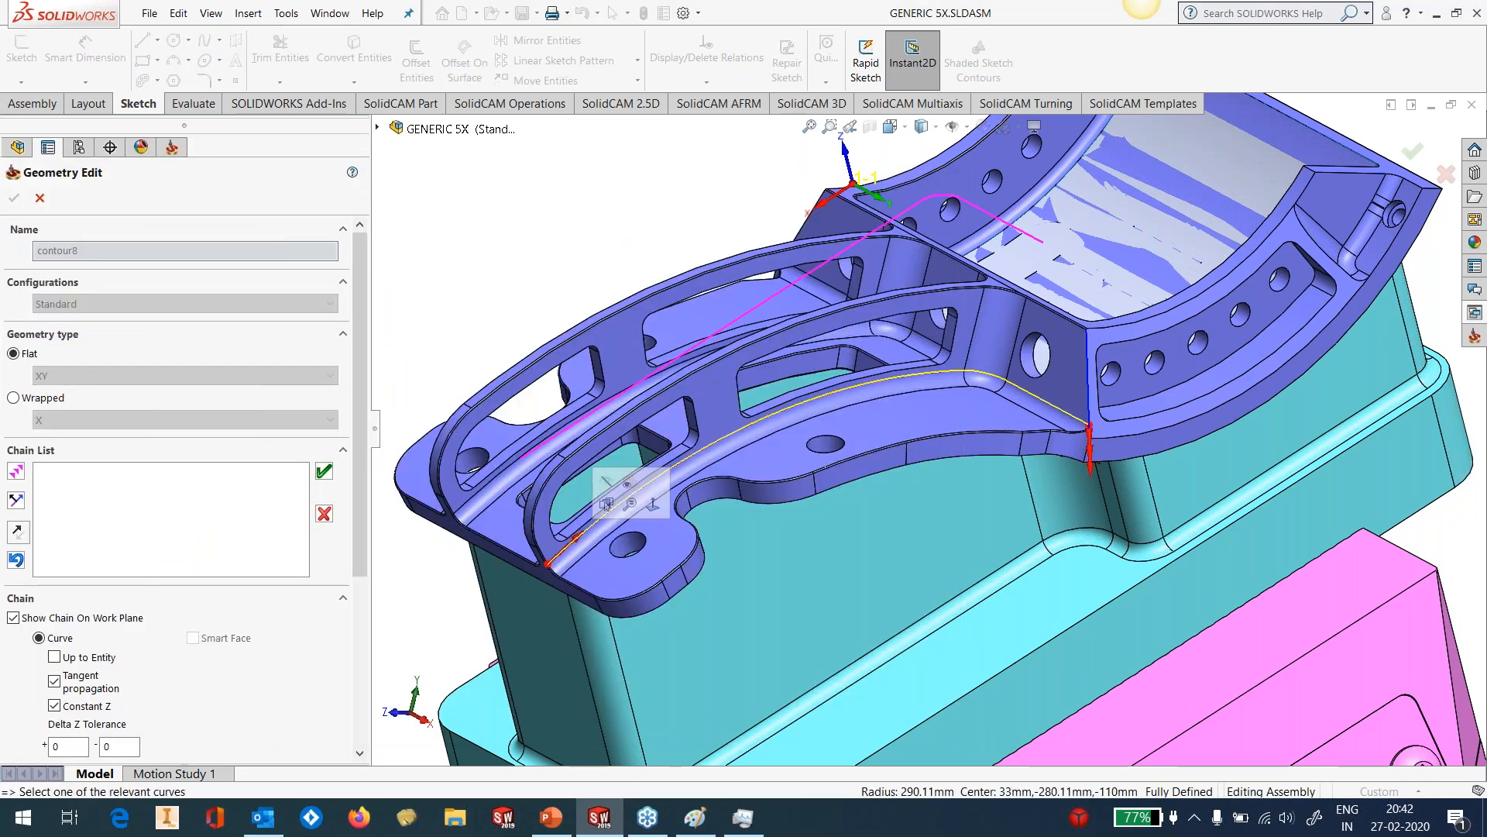
{"action": "left_click", "coordinate": [323, 472]}
{"action": "left_click", "coordinate": [10, 201]}
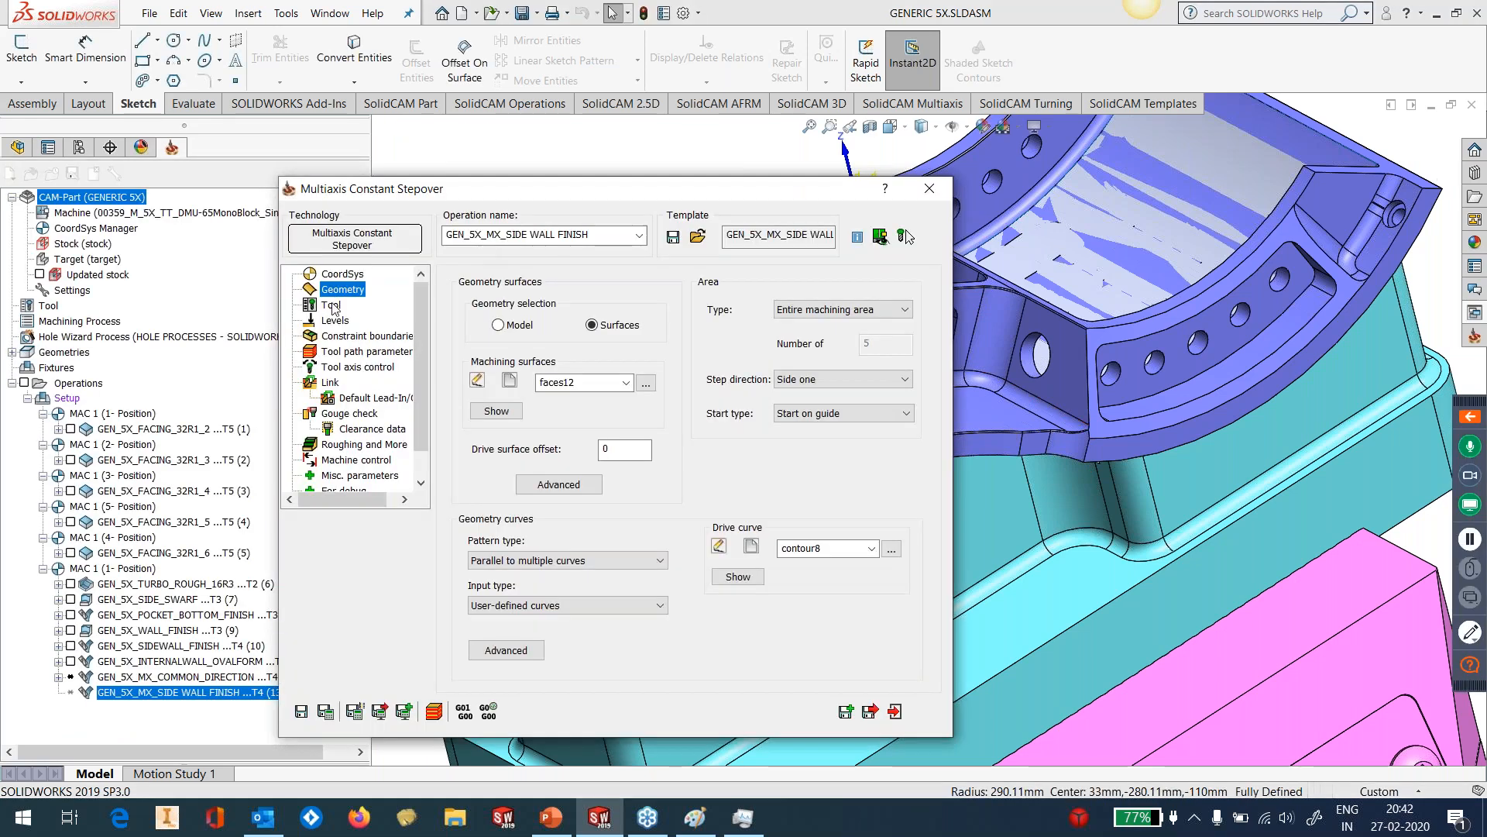
Review the tool and the tool axis tilt settings, and save the side wall finishing operation.
{"action": "left_click", "coordinate": [331, 306]}
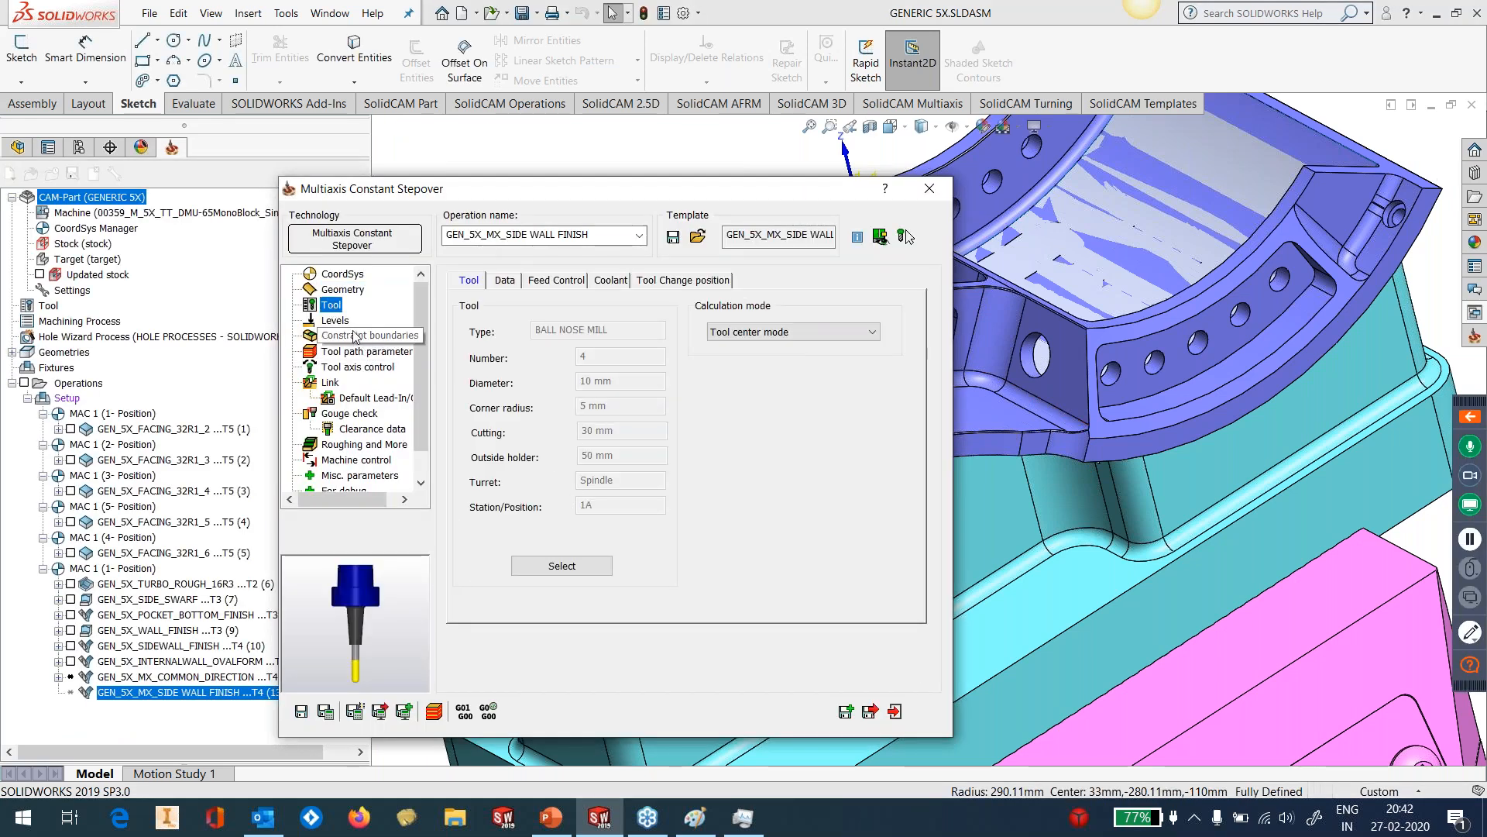
{"action": "left_click", "coordinate": [357, 366]}
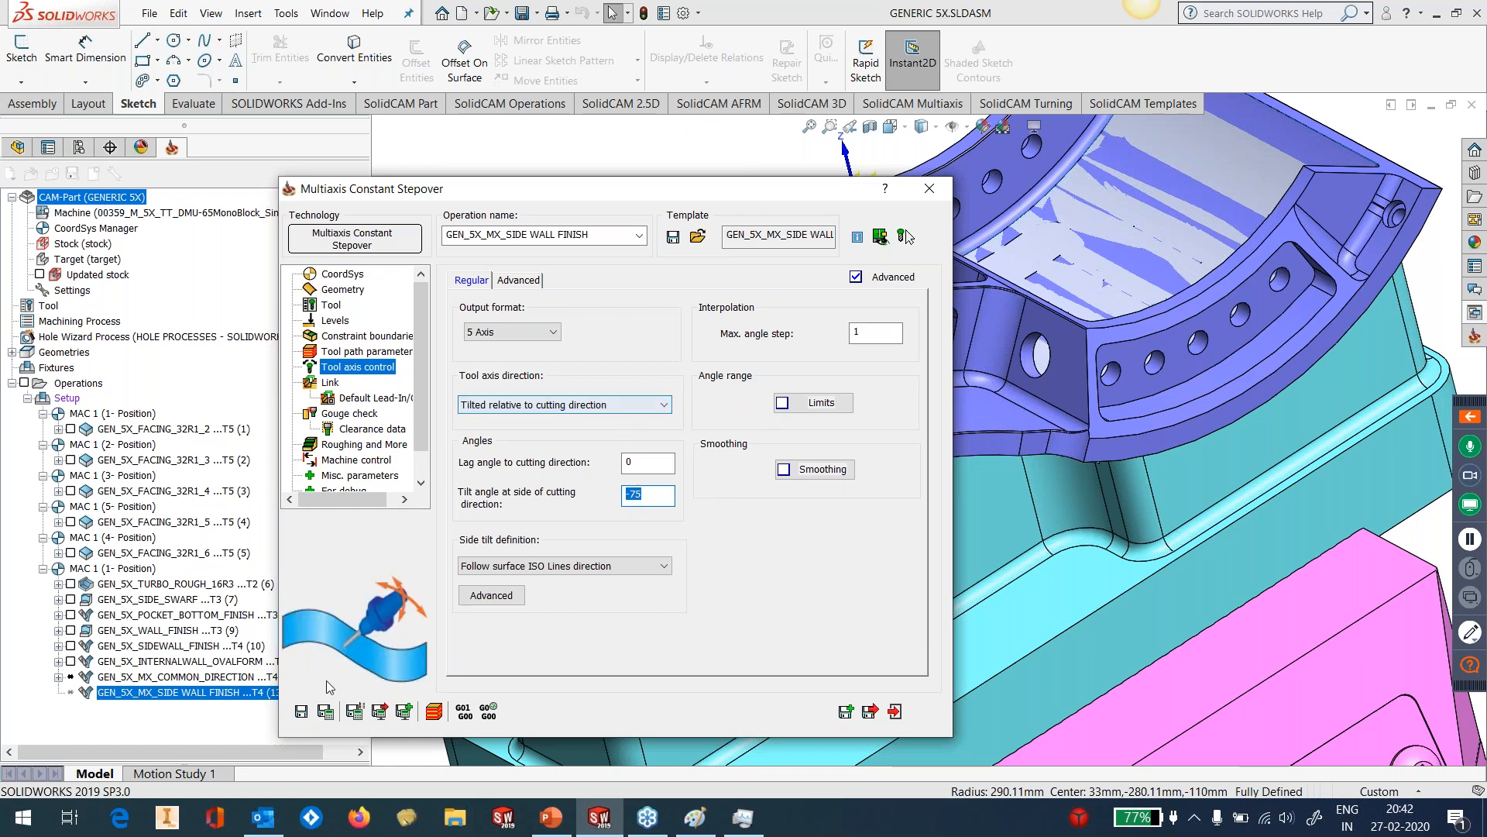
{"action": "left_click", "coordinate": [301, 711]}
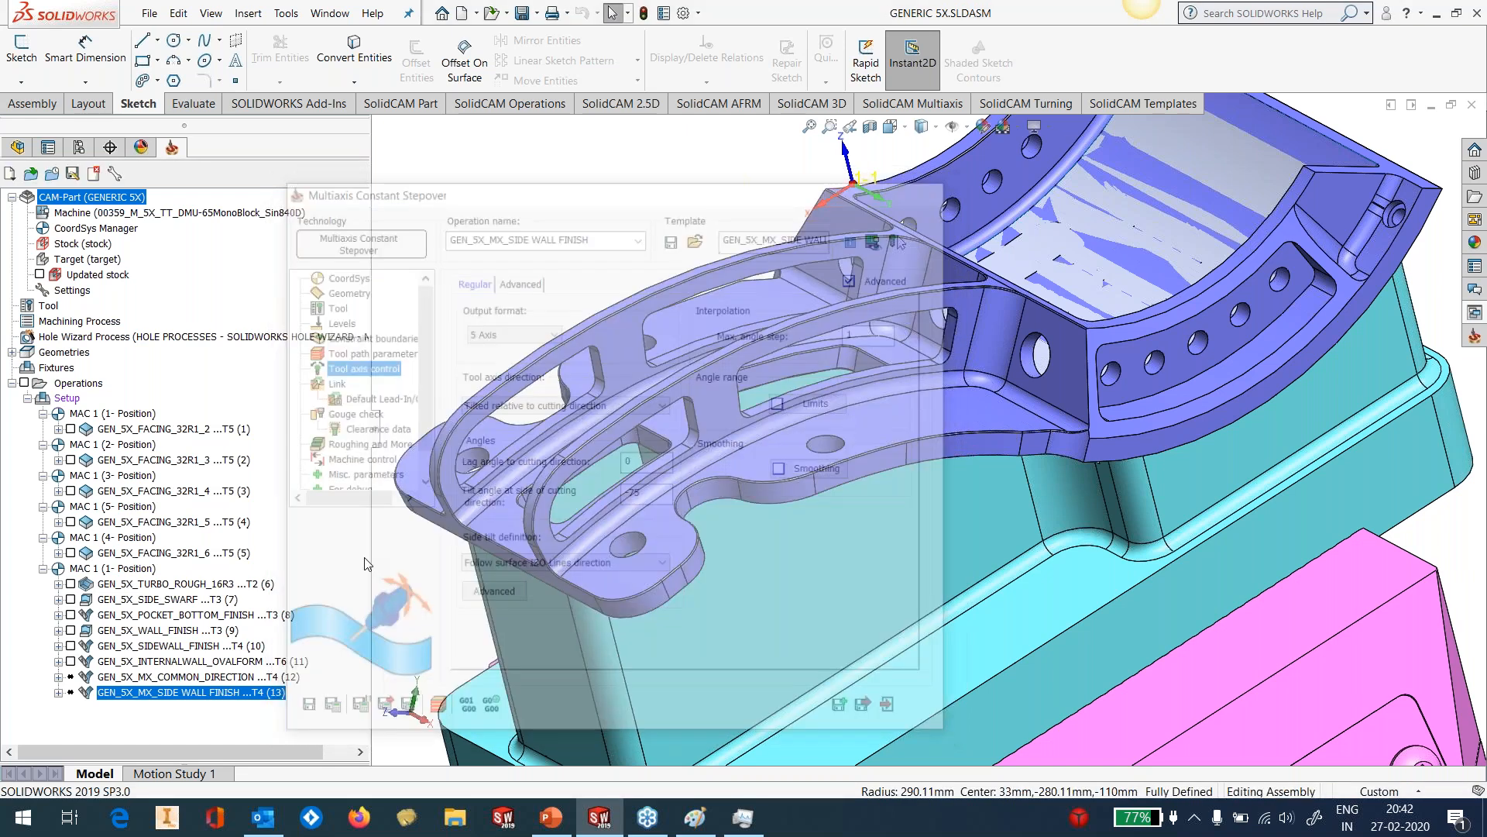
Display the side wall finishing tool path, examine it along the outer rib and end wall, and hide it.
{"action": "right_click", "coordinate": [179, 691]}
{"action": "left_click", "coordinate": [254, 256]}
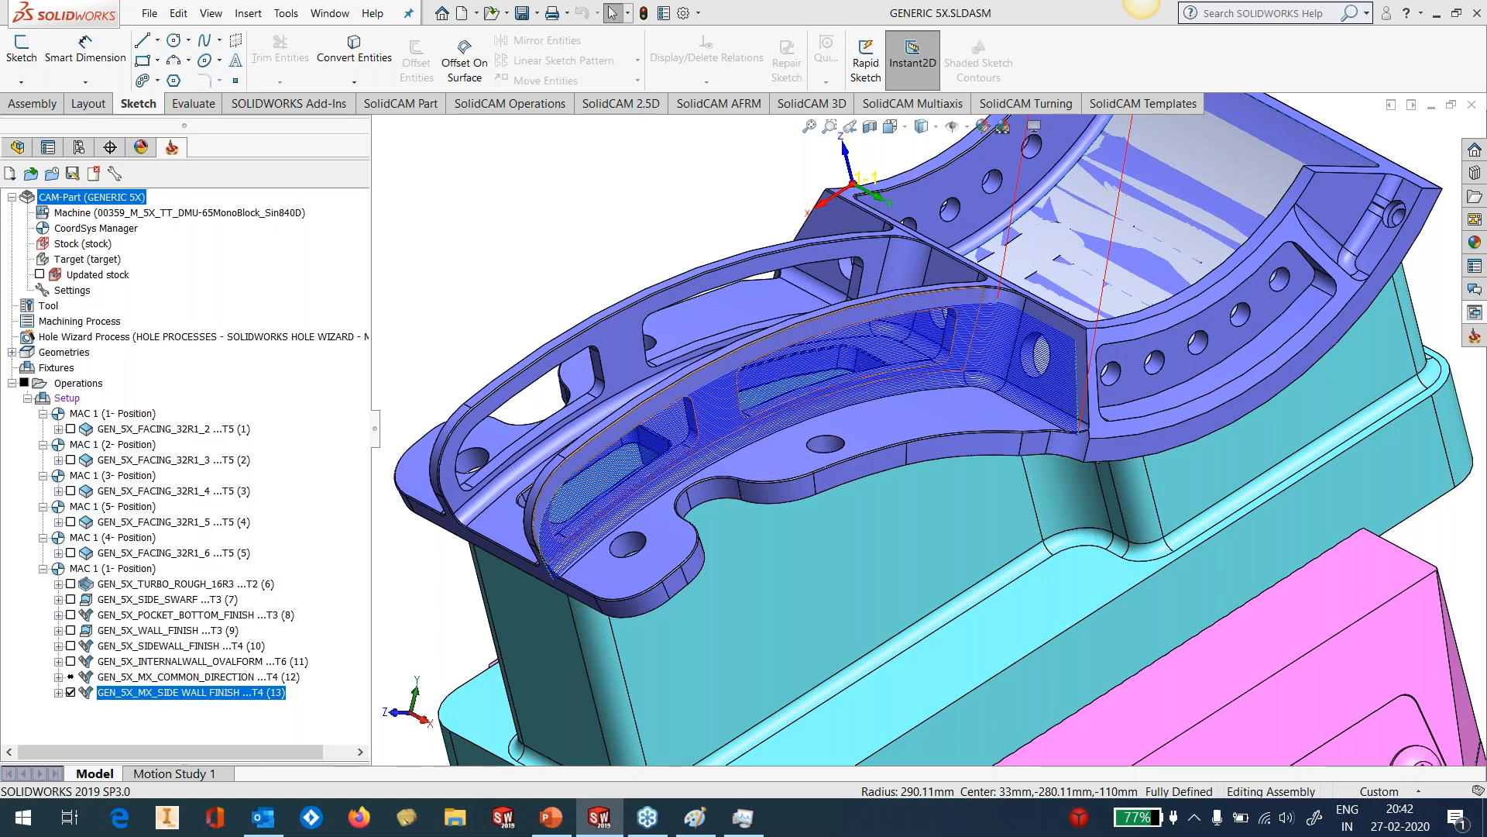
{"action": "scroll", "coordinate": [716, 454], "scroll_direction": "down", "scroll_amount": 2}
{"action": "scroll", "coordinate": [717, 453], "scroll_direction": "down", "scroll_amount": 2}
{"action": "middle_click_drag", "start_coordinate": [775, 403], "coordinate": [837, 344]}
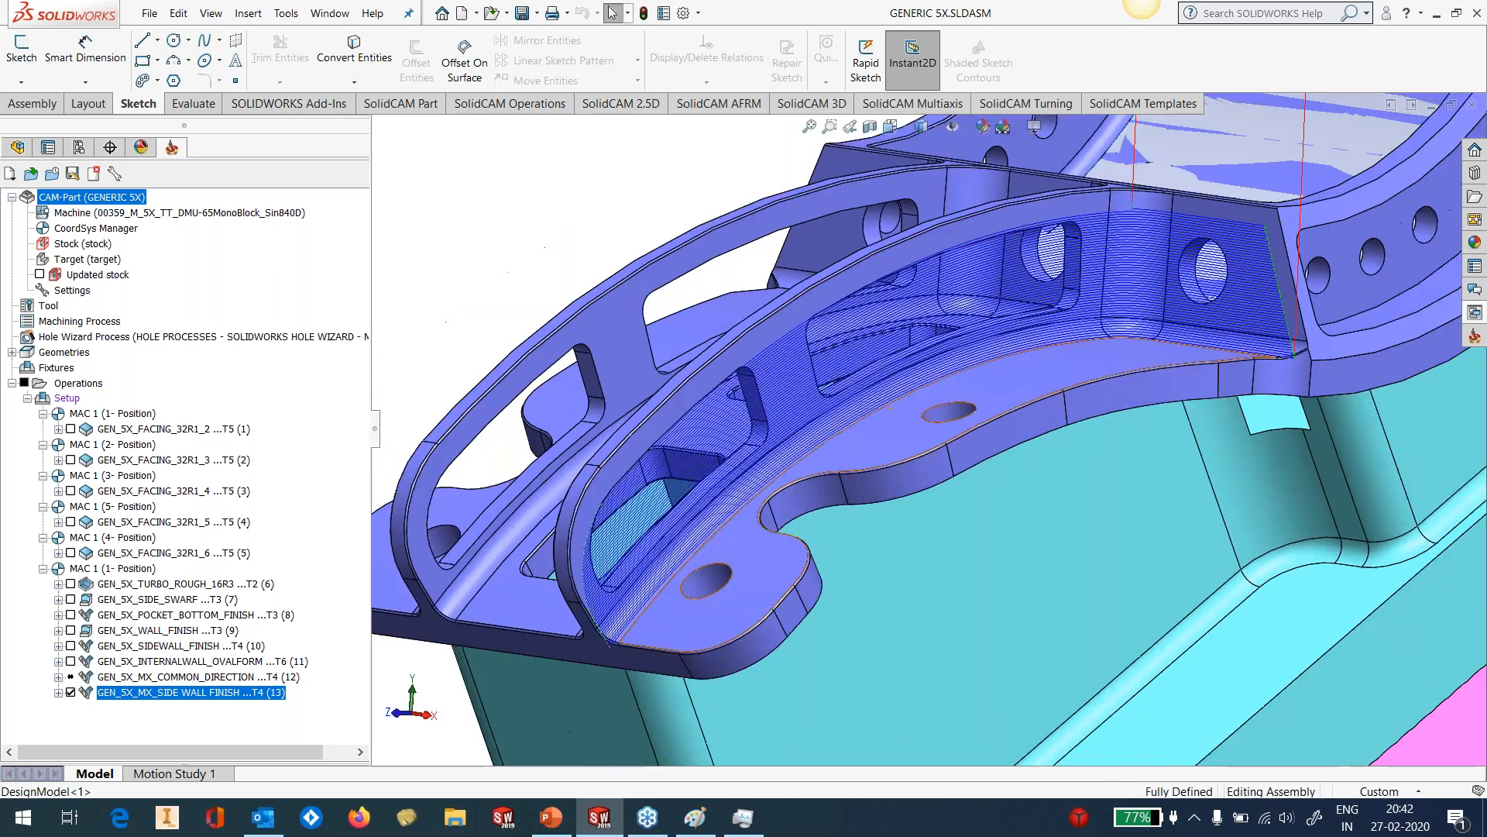
{"action": "scroll", "coordinate": [891, 409], "scroll_direction": "up", "scroll_amount": 2}
{"action": "middle_click_drag", "start_coordinate": [890, 411], "coordinate": [962, 414]}
{"action": "left_click", "coordinate": [71, 692]}
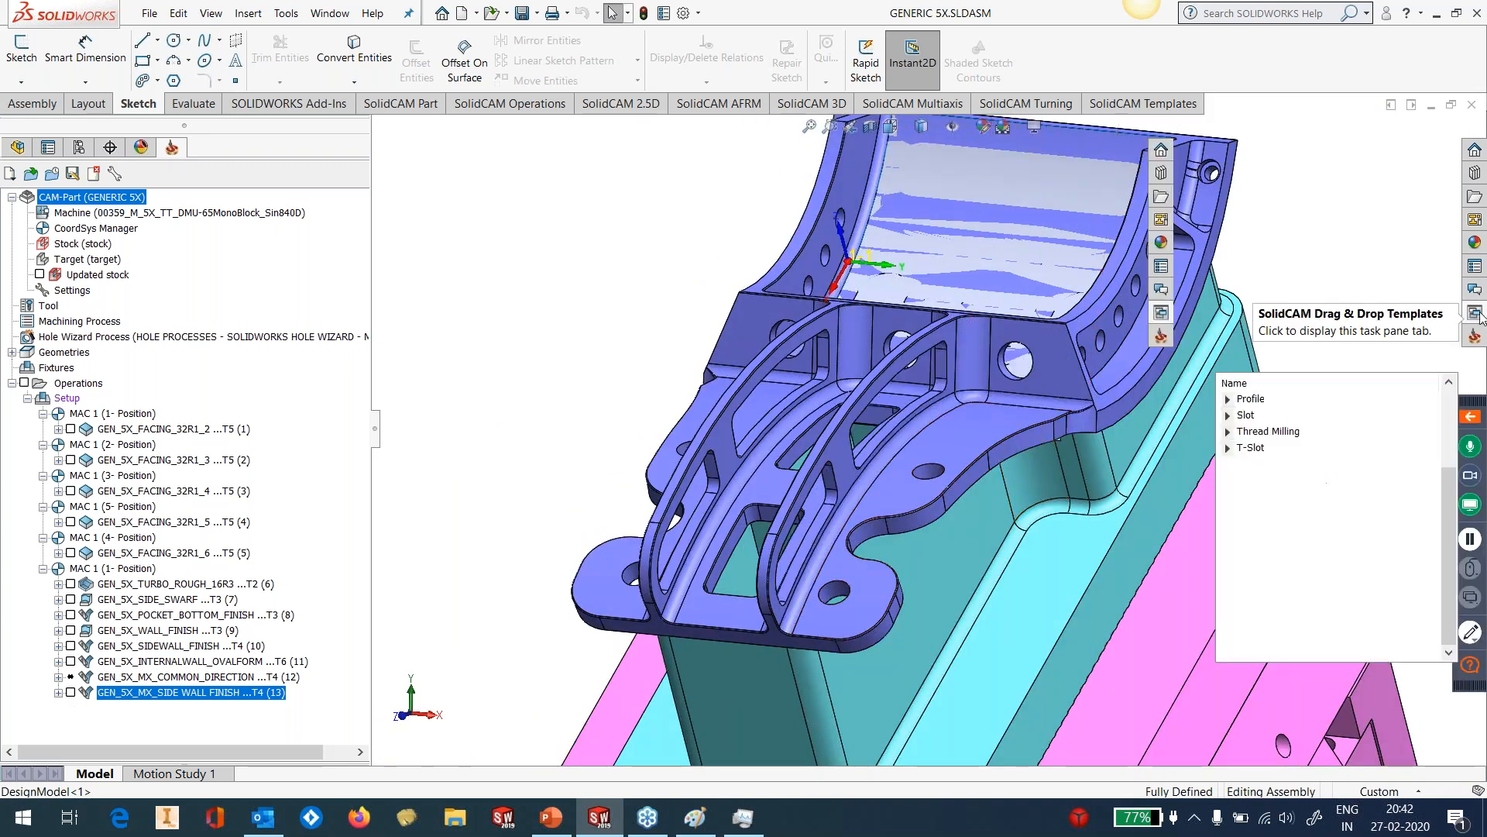
Add an operation from the Multiaxis Constant Stepover template GEN_5X_MX_MIDDLE_POCKET after GEN_5X_MX_SIDE WALL FINISH.
{"action": "left_click", "coordinate": [1474, 335]}
{"action": "left_click_drag", "start_coordinate": [1301, 642], "coordinate": [921, 333]}
{"action": "left_click_drag", "start_coordinate": [1286, 645], "coordinate": [76, 285]}
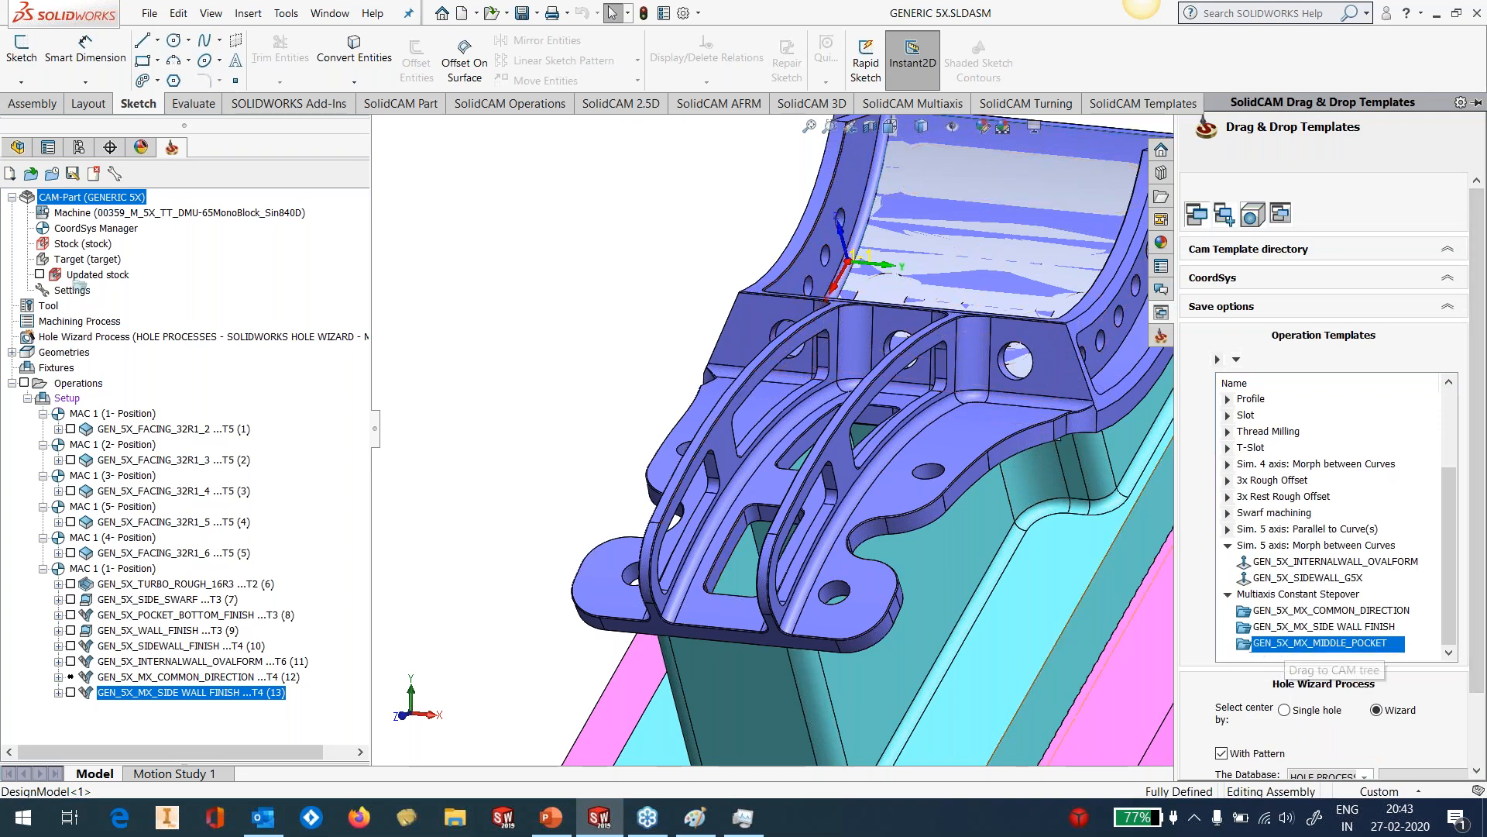
{"action": "left_click_drag", "start_coordinate": [1186, 637], "coordinate": [225, 719]}
{"action": "left_click", "coordinate": [534, 424]}
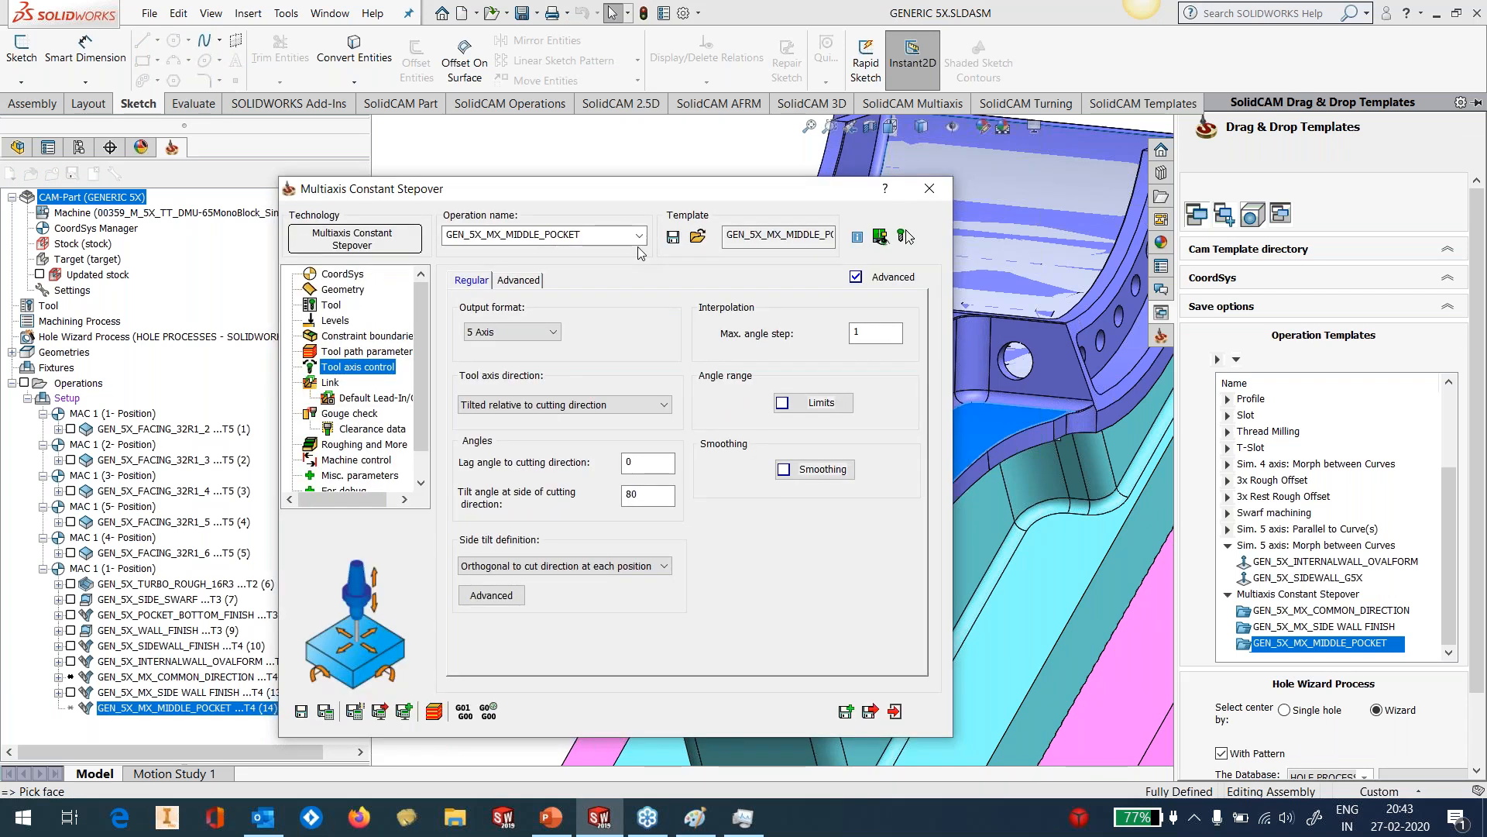
{"action": "left_click", "coordinate": [608, 158]}
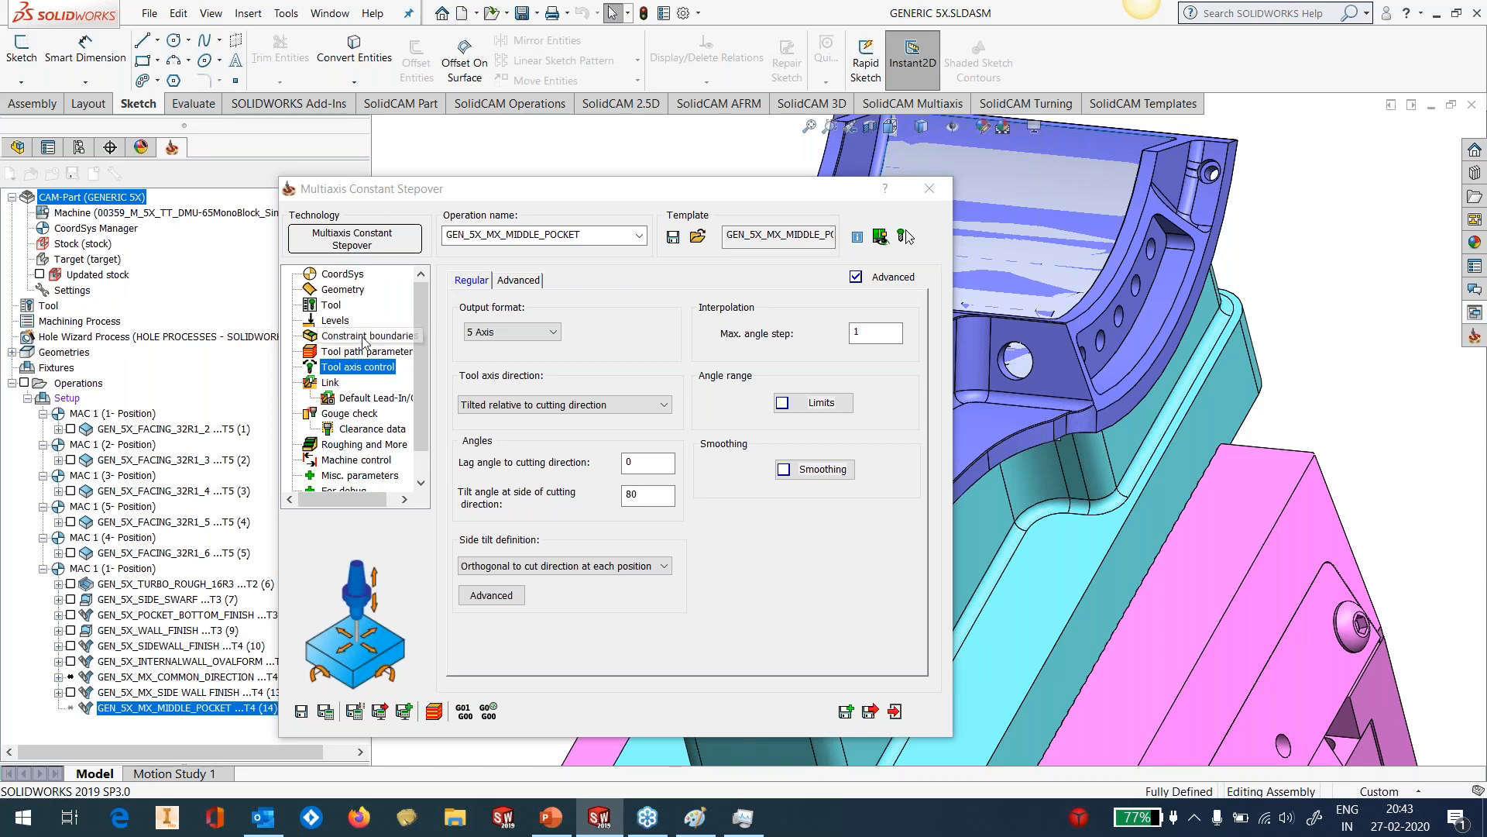
Define the machining surfaces from both ribs' inner side faces, the two corner fillets and the end wall between them.
{"action": "left_click", "coordinate": [359, 291]}
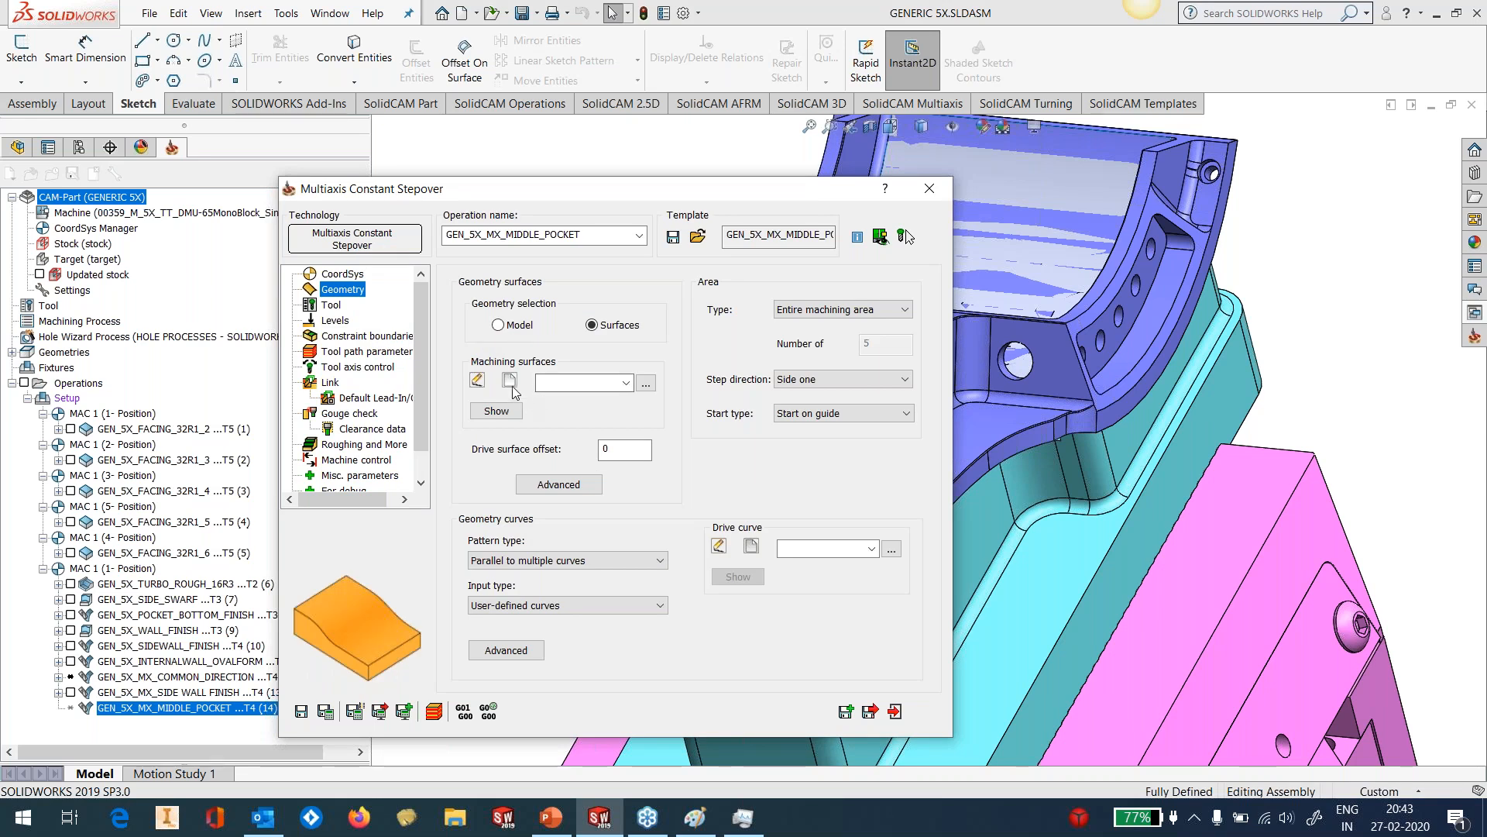
{"action": "left_click", "coordinate": [511, 384]}
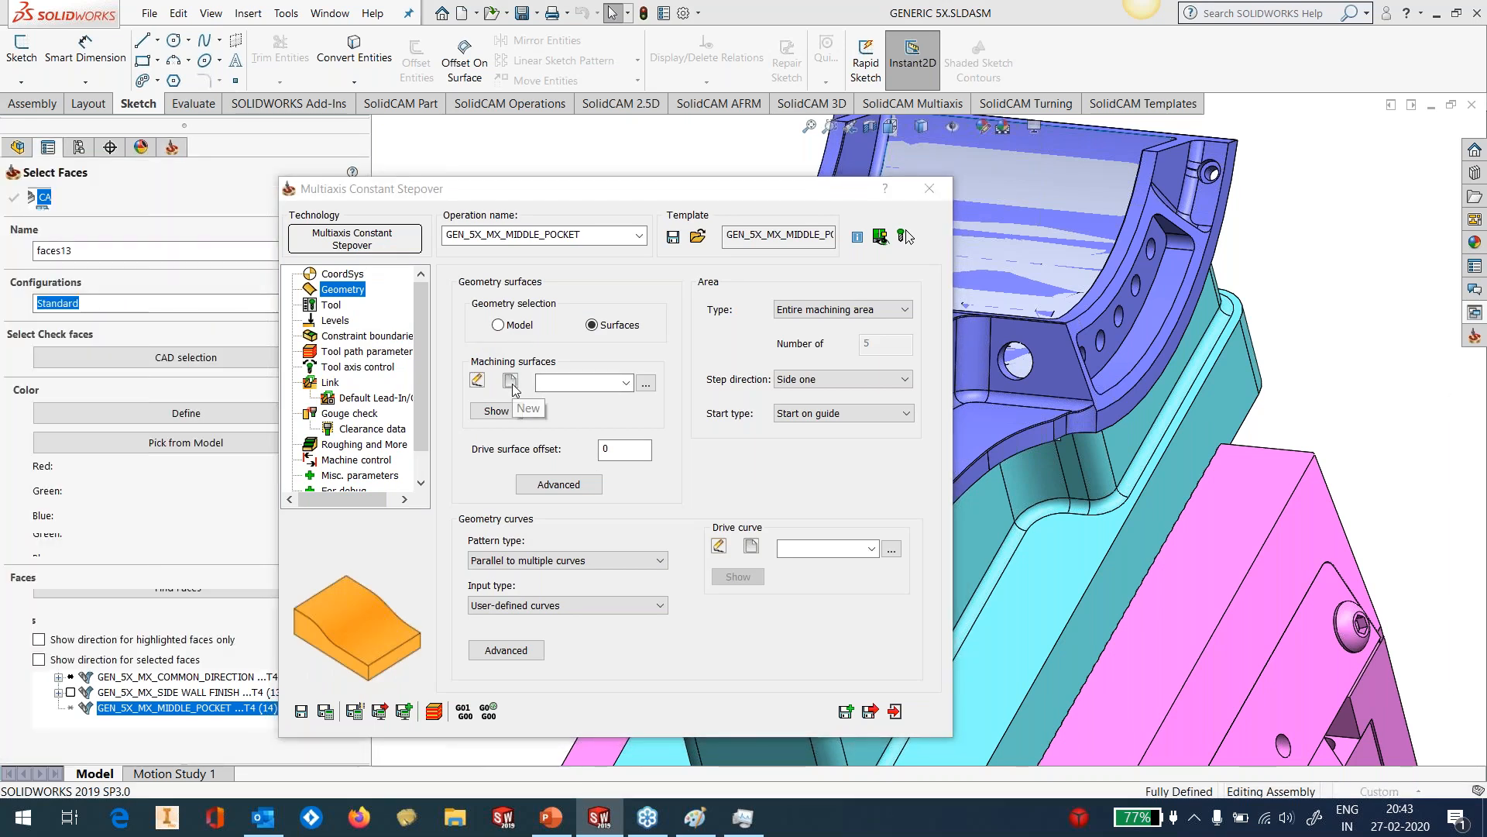
{"action": "left_click", "coordinate": [733, 456]}
{"action": "left_click", "coordinate": [855, 334]}
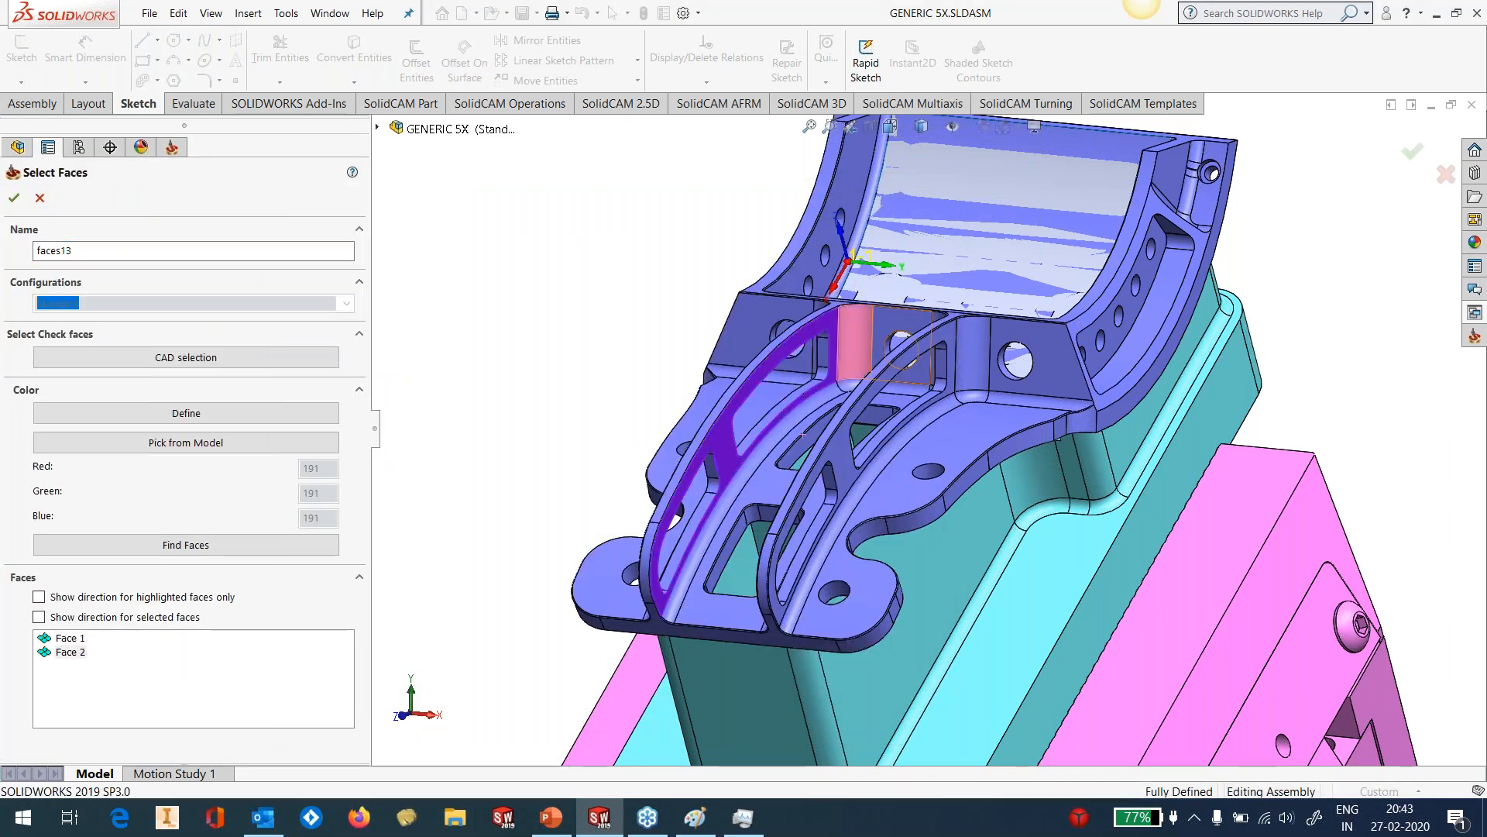
{"action": "left_click", "coordinate": [883, 320]}
{"action": "middle_click_drag", "start_coordinate": [885, 324], "coordinate": [950, 350]}
{"action": "left_click", "coordinate": [949, 351]}
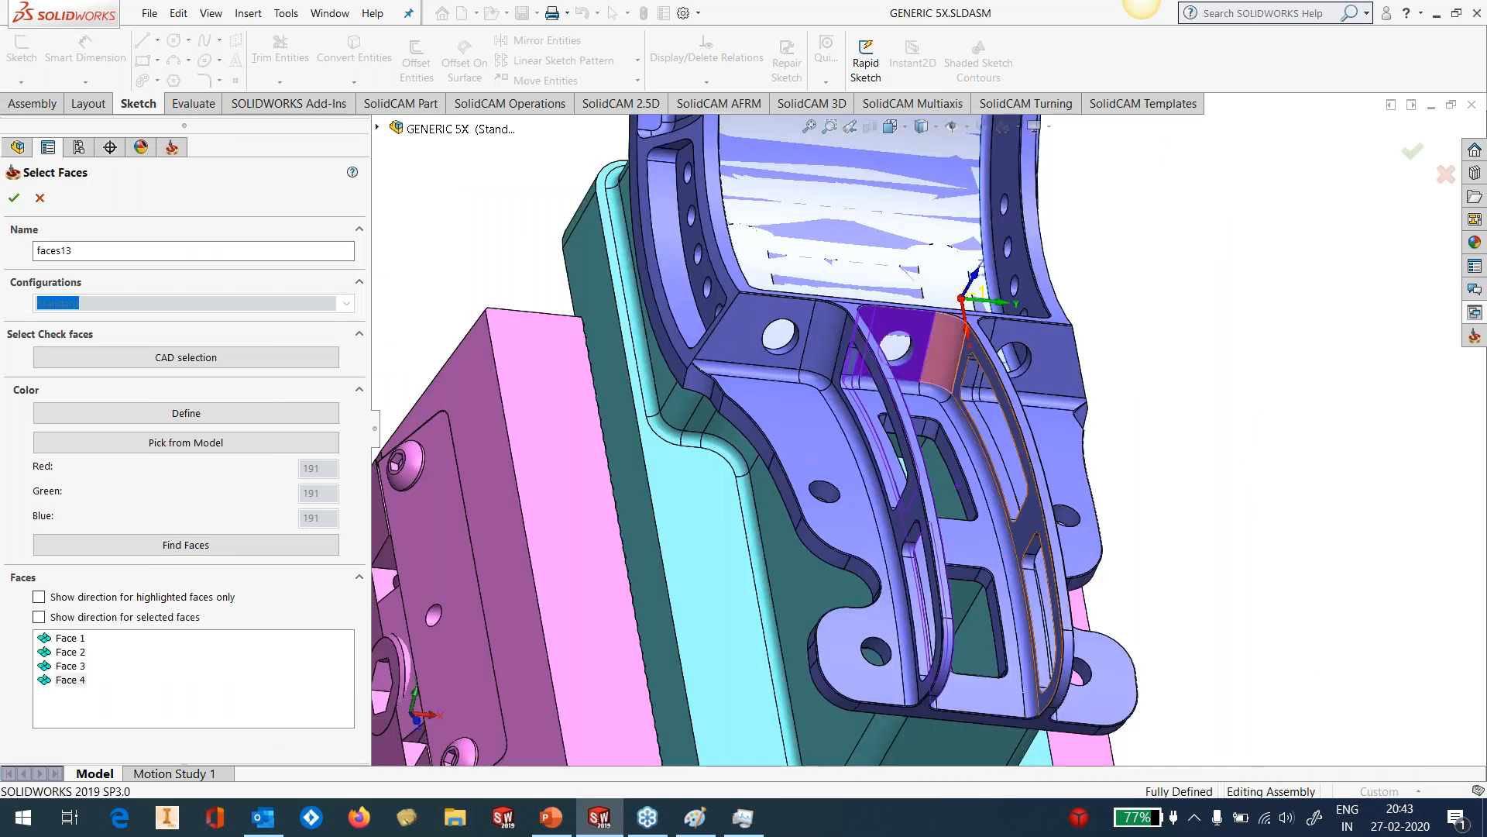
{"action": "left_click", "coordinate": [964, 374]}
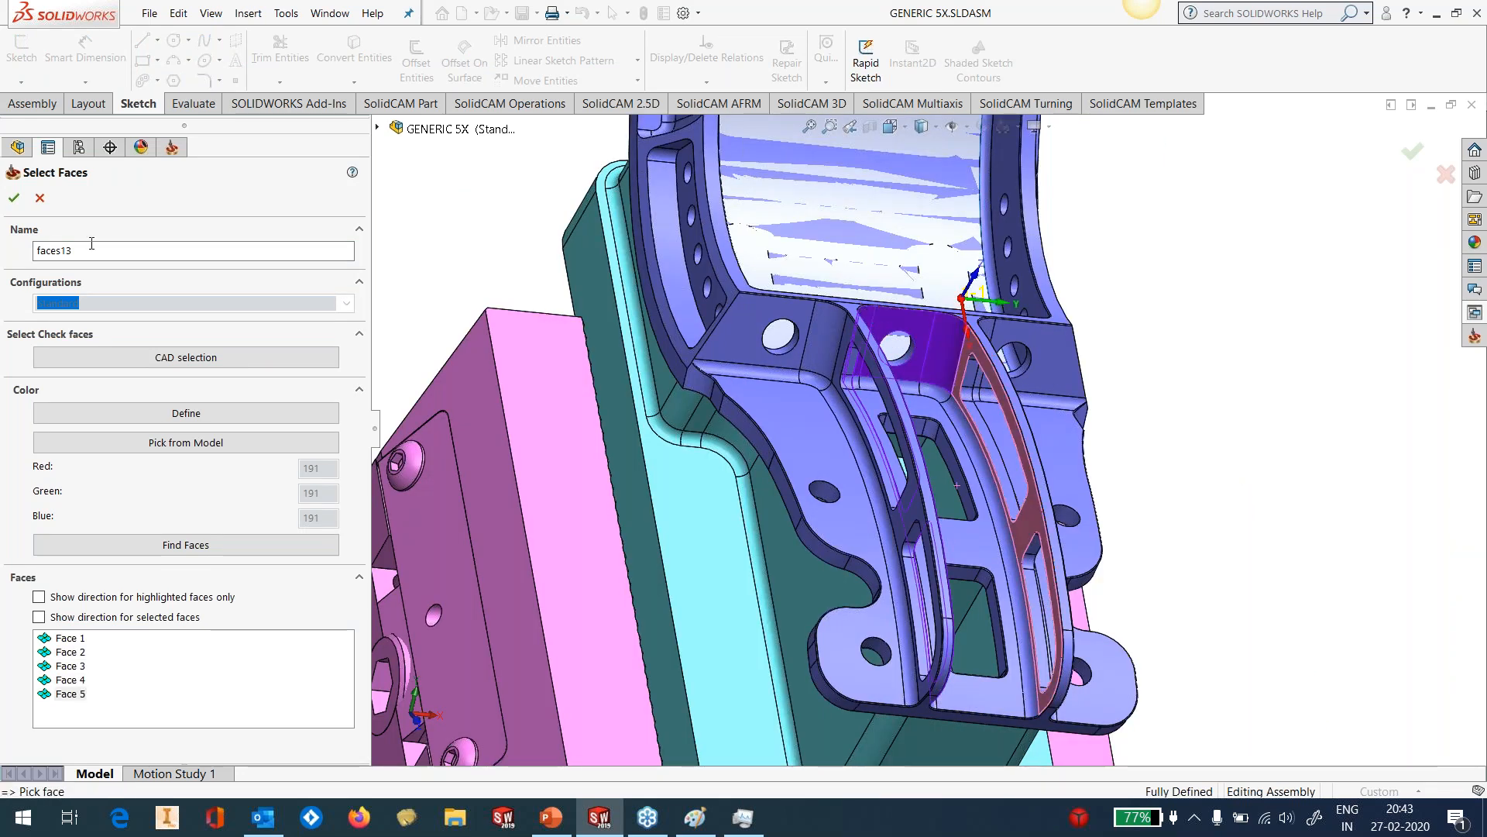
{"action": "left_click", "coordinate": [14, 198]}
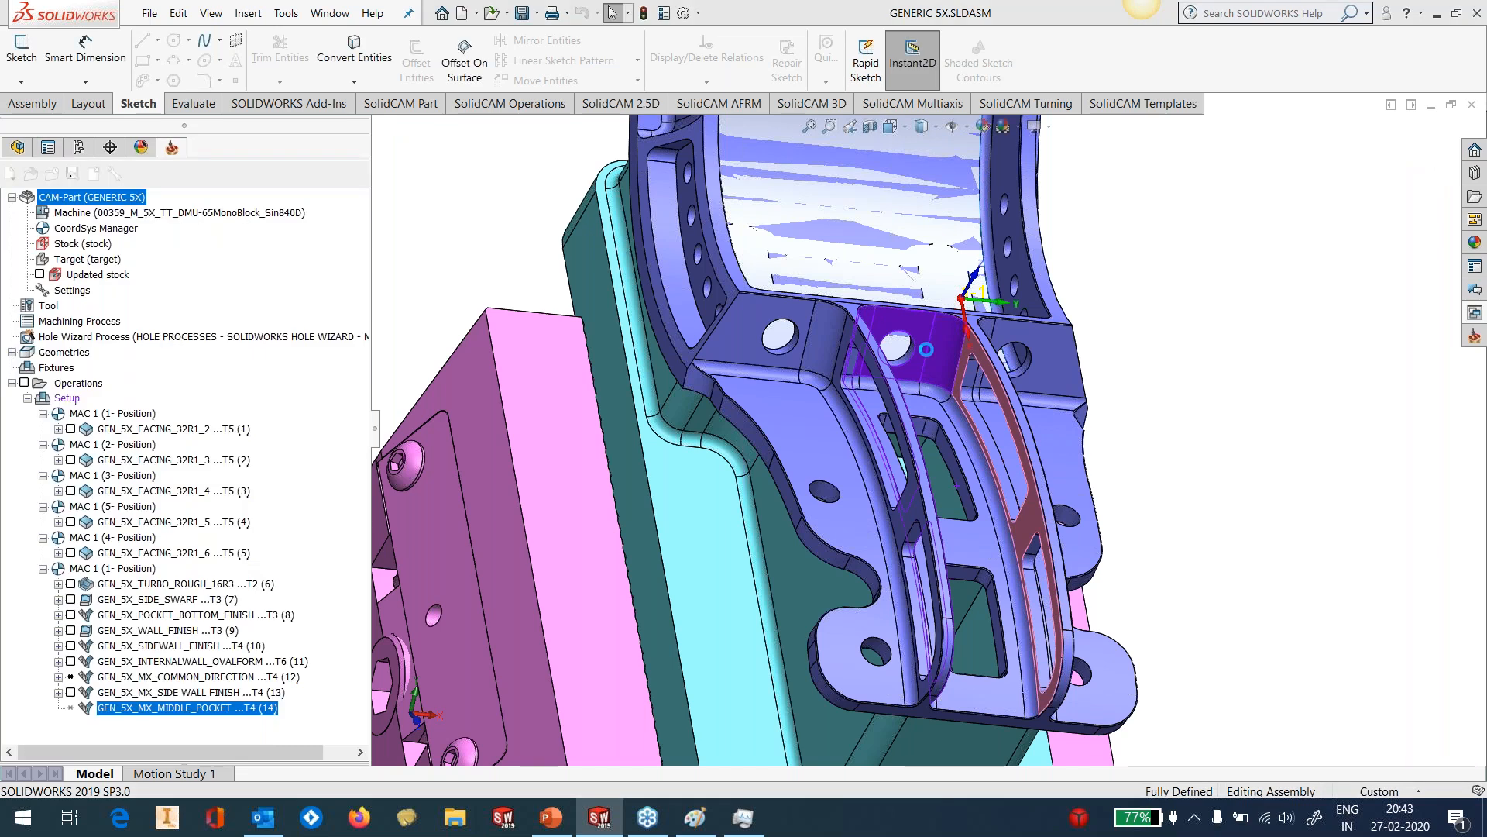
Define the drive curve as the tangent edge chain running around the base of the middle pocket's walls.
{"action": "left_click", "coordinate": [751, 547]}
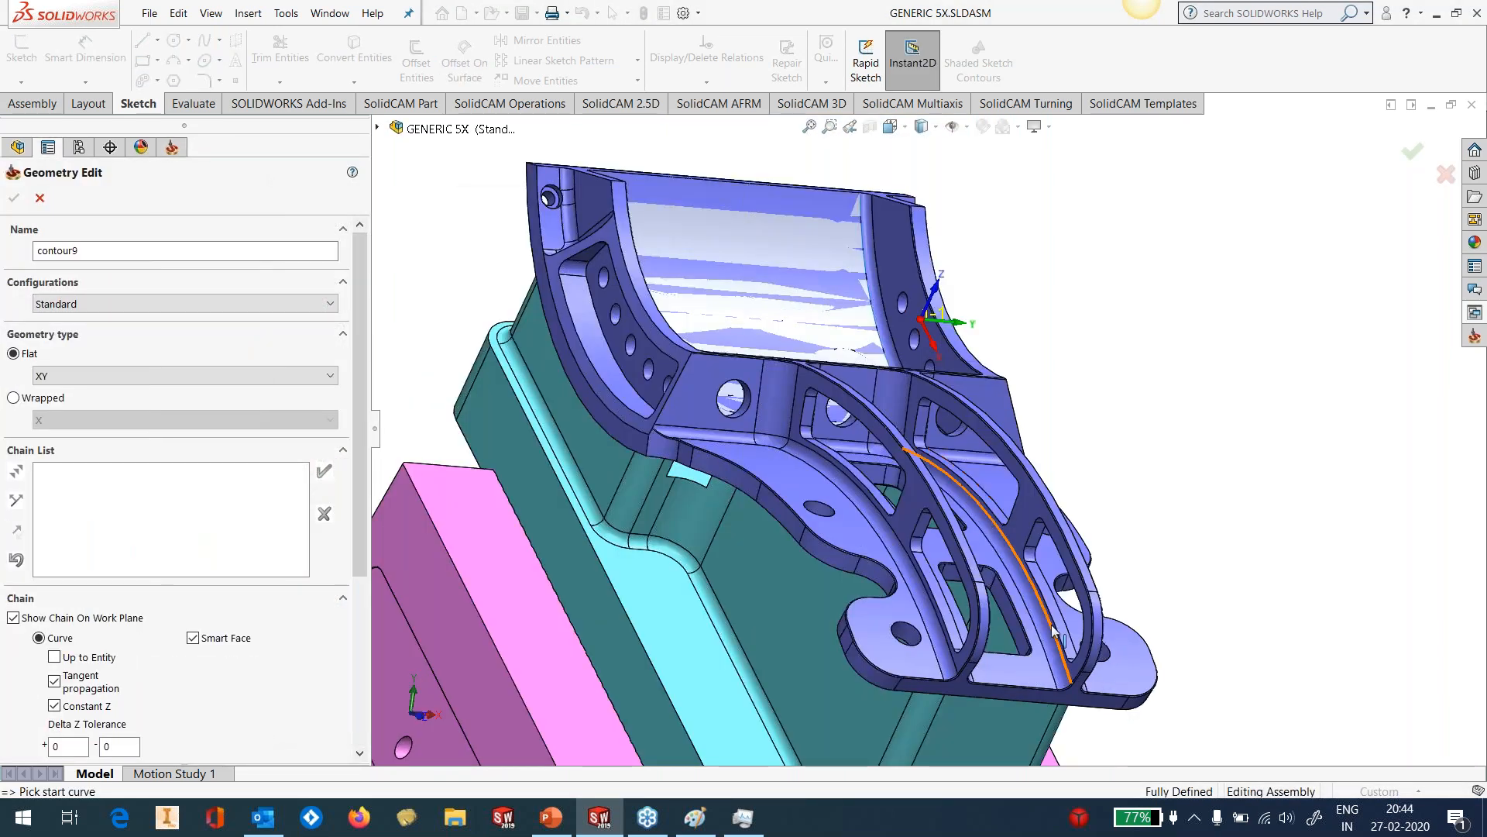
{"action": "left_click", "coordinate": [1040, 595]}
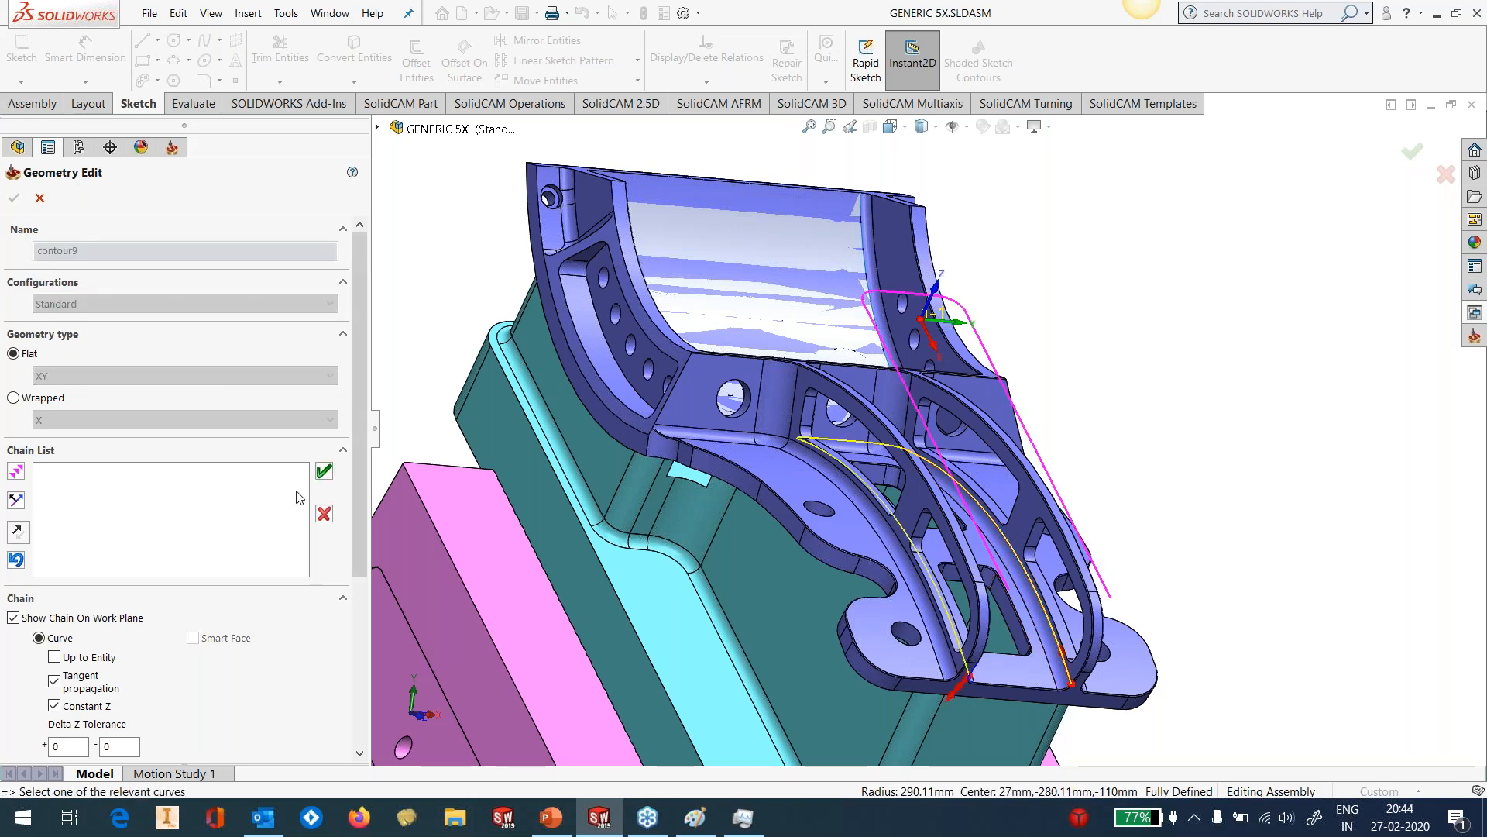
{"action": "left_click", "coordinate": [324, 472]}
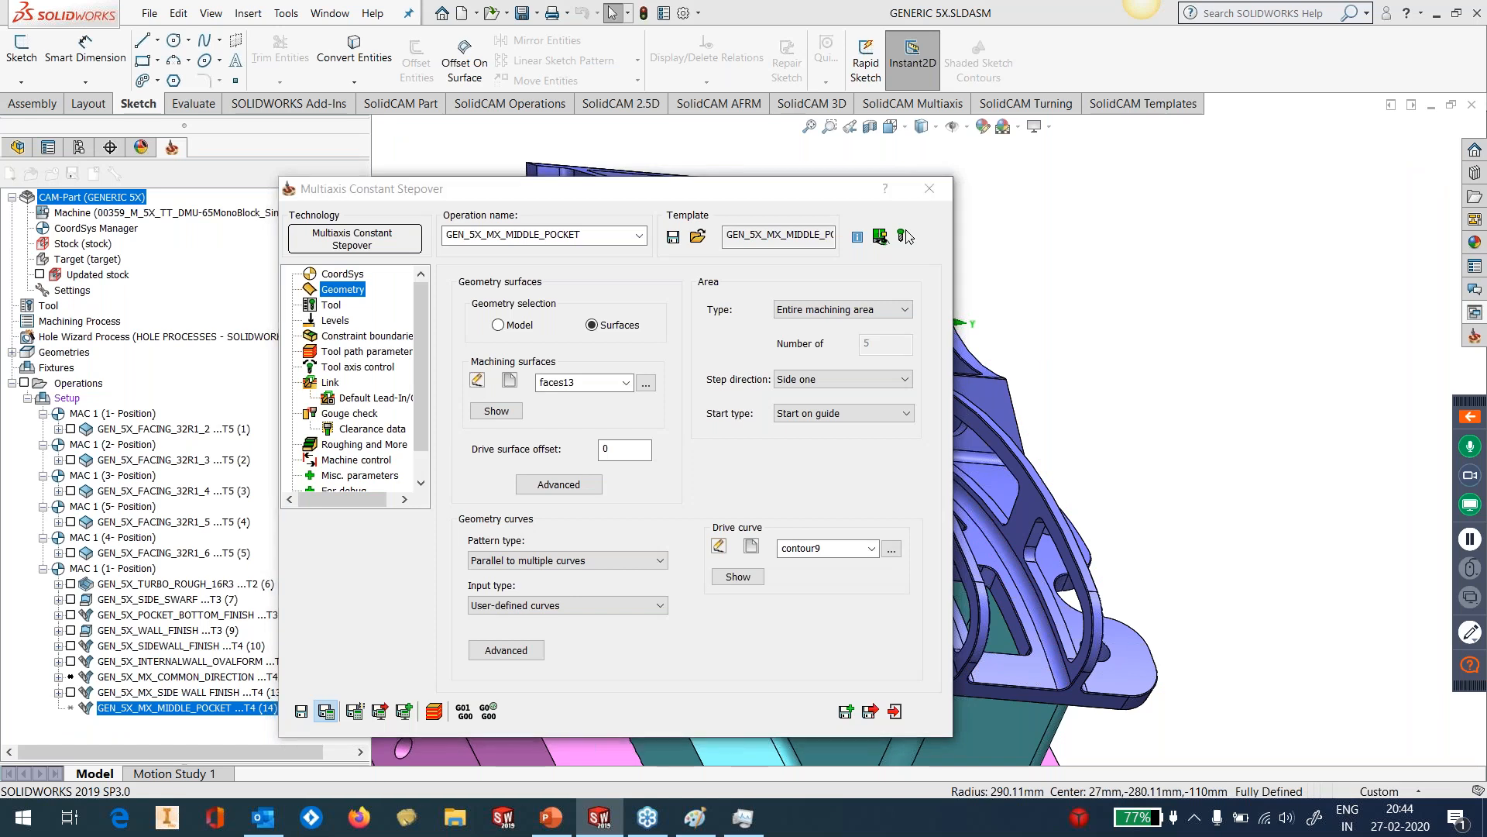
{"action": "left_click", "coordinate": [816, 473]}
Define the gouge check surfaces from the middle pocket's floor and the fillets surrounding it.
{"action": "left_click", "coordinate": [350, 414]}
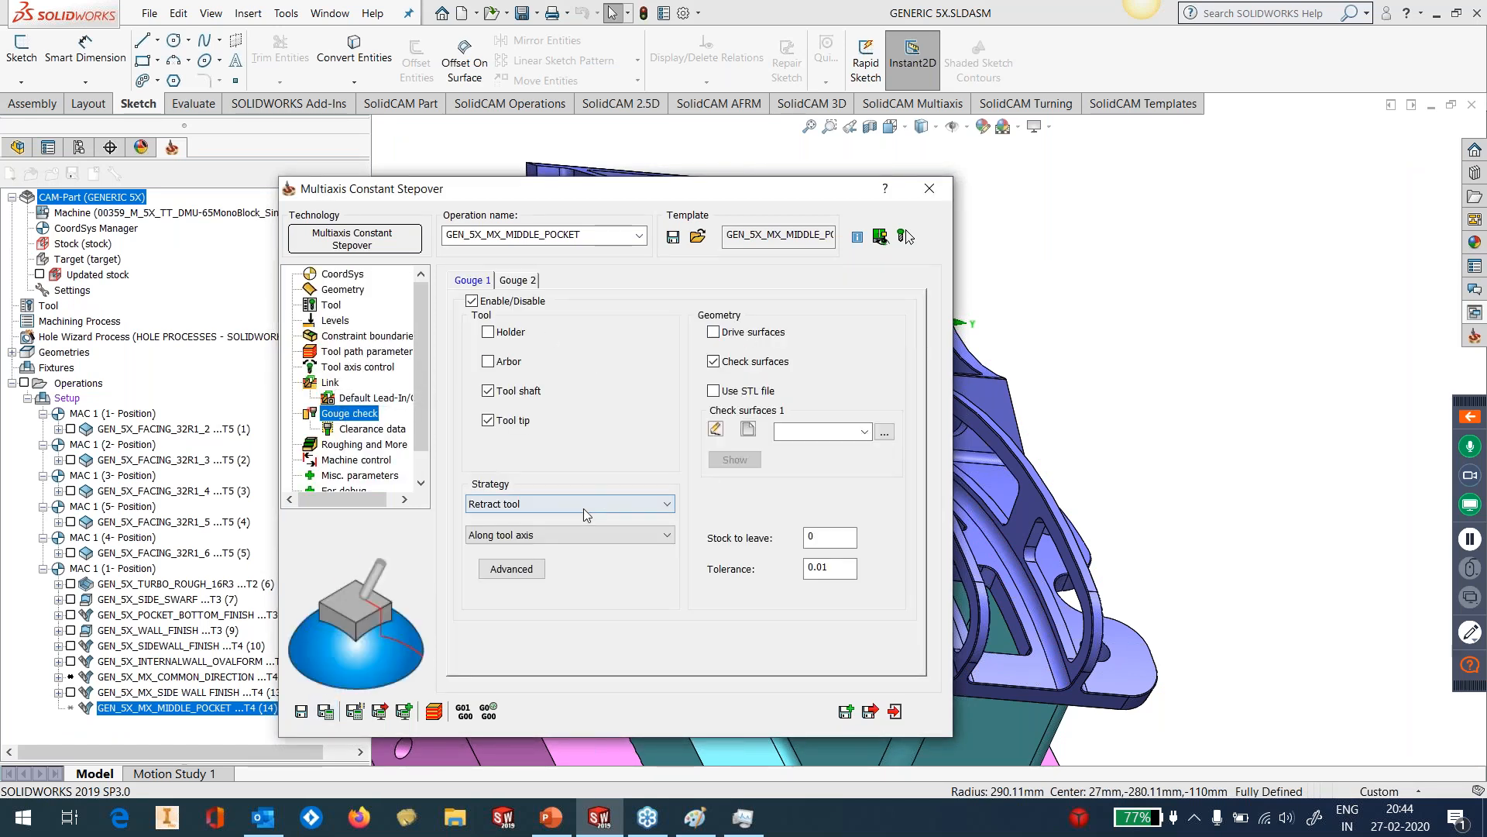
{"action": "left_click", "coordinate": [748, 428]}
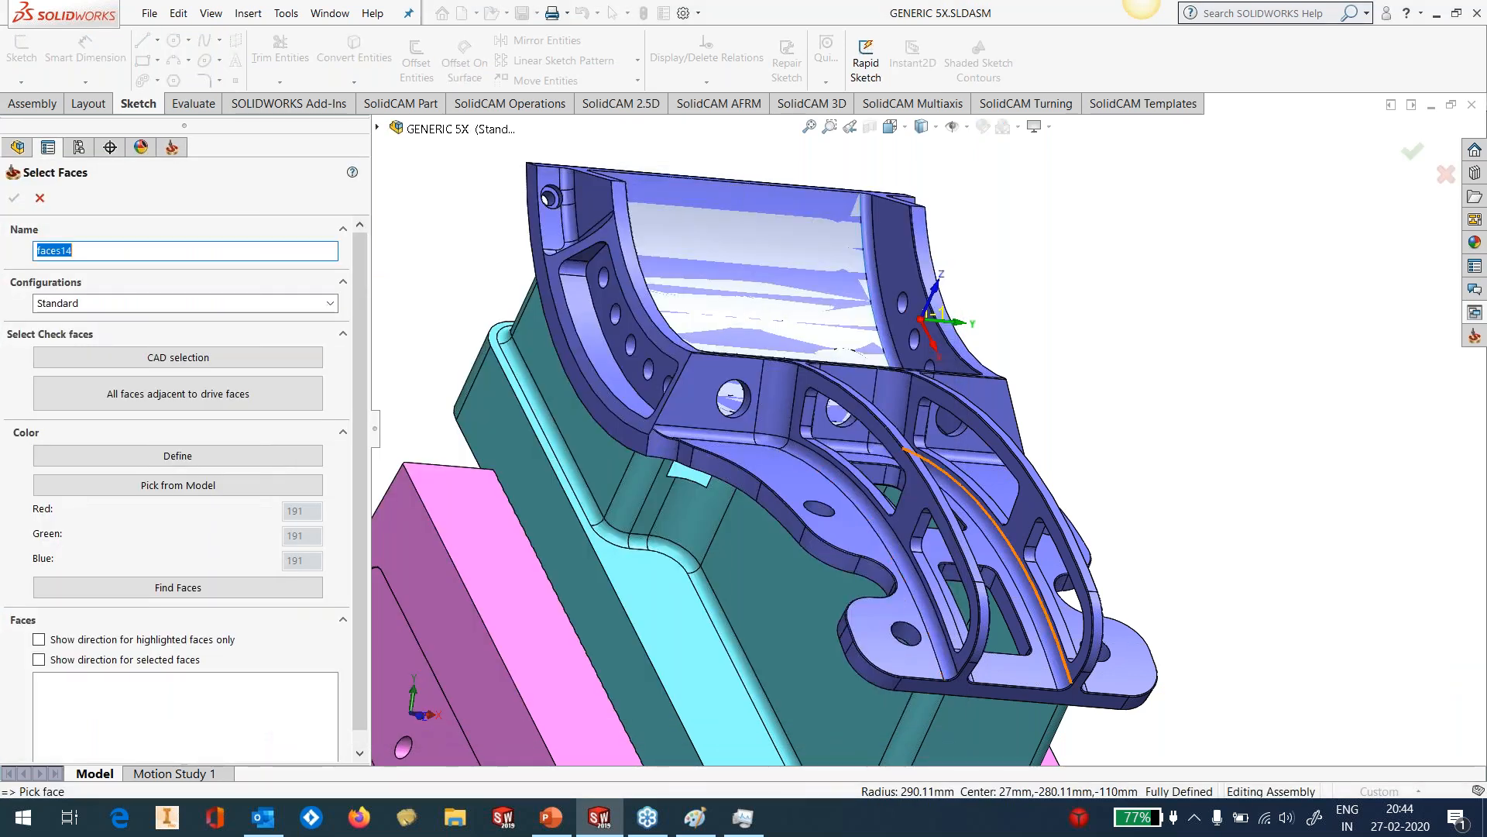
{"action": "left_click", "coordinate": [1047, 668]}
{"action": "left_click", "coordinate": [1018, 666]}
{"action": "middle_click_drag", "start_coordinate": [1019, 666], "coordinate": [837, 674]}
{"action": "left_click", "coordinate": [978, 377]}
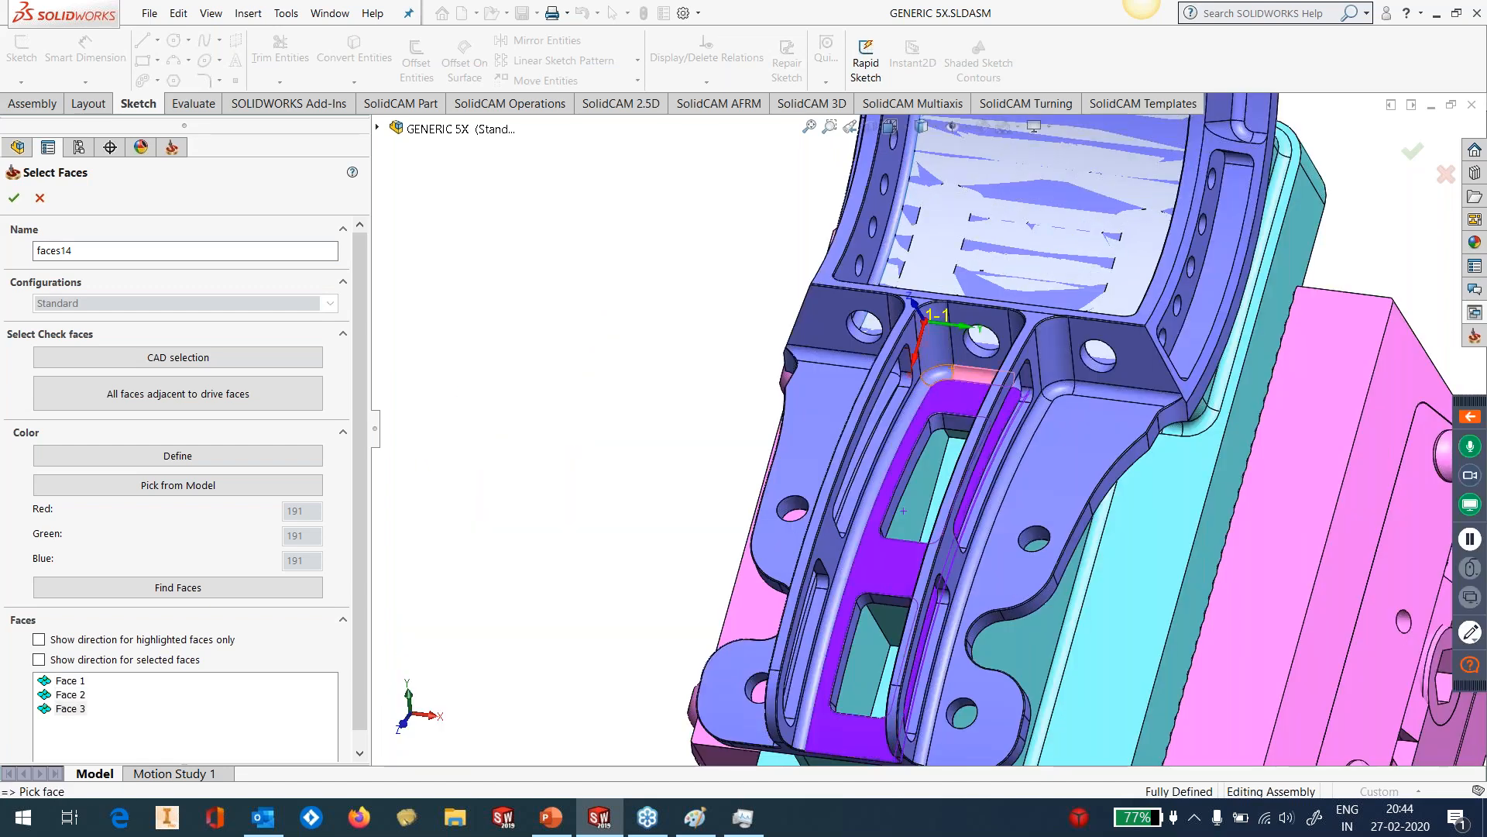
{"action": "left_click", "coordinate": [935, 375]}
{"action": "left_click", "coordinate": [913, 410]}
{"action": "scroll", "coordinate": [929, 432], "scroll_direction": "up", "scroll_amount": 2}
{"action": "scroll", "coordinate": [950, 411], "scroll_direction": "up", "scroll_amount": 1}
{"action": "middle_click_drag", "start_coordinate": [950, 411], "coordinate": [989, 411]}
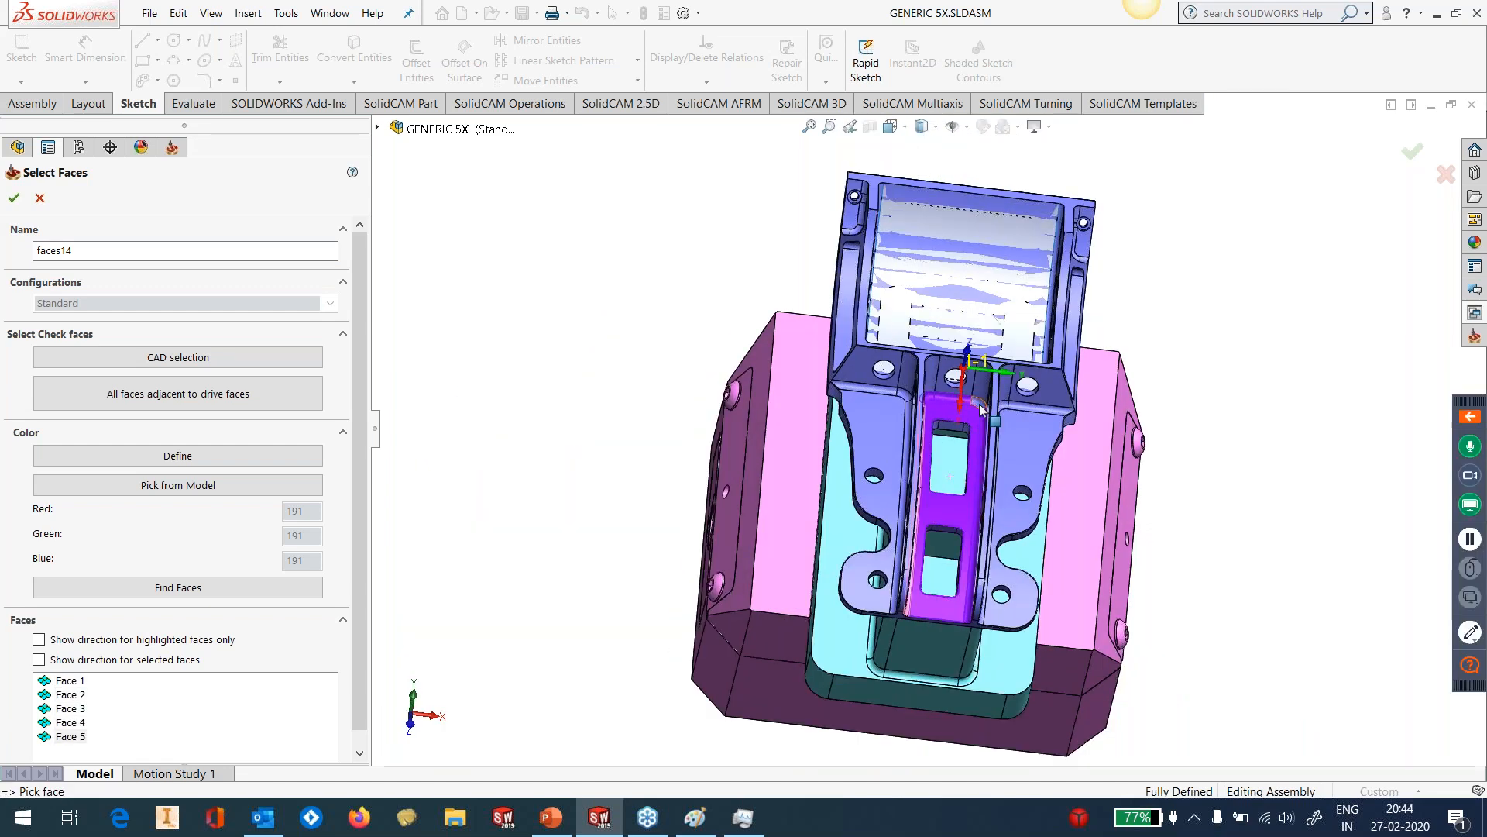
{"action": "left_click", "coordinate": [979, 403]}
{"action": "left_click", "coordinate": [15, 203]}
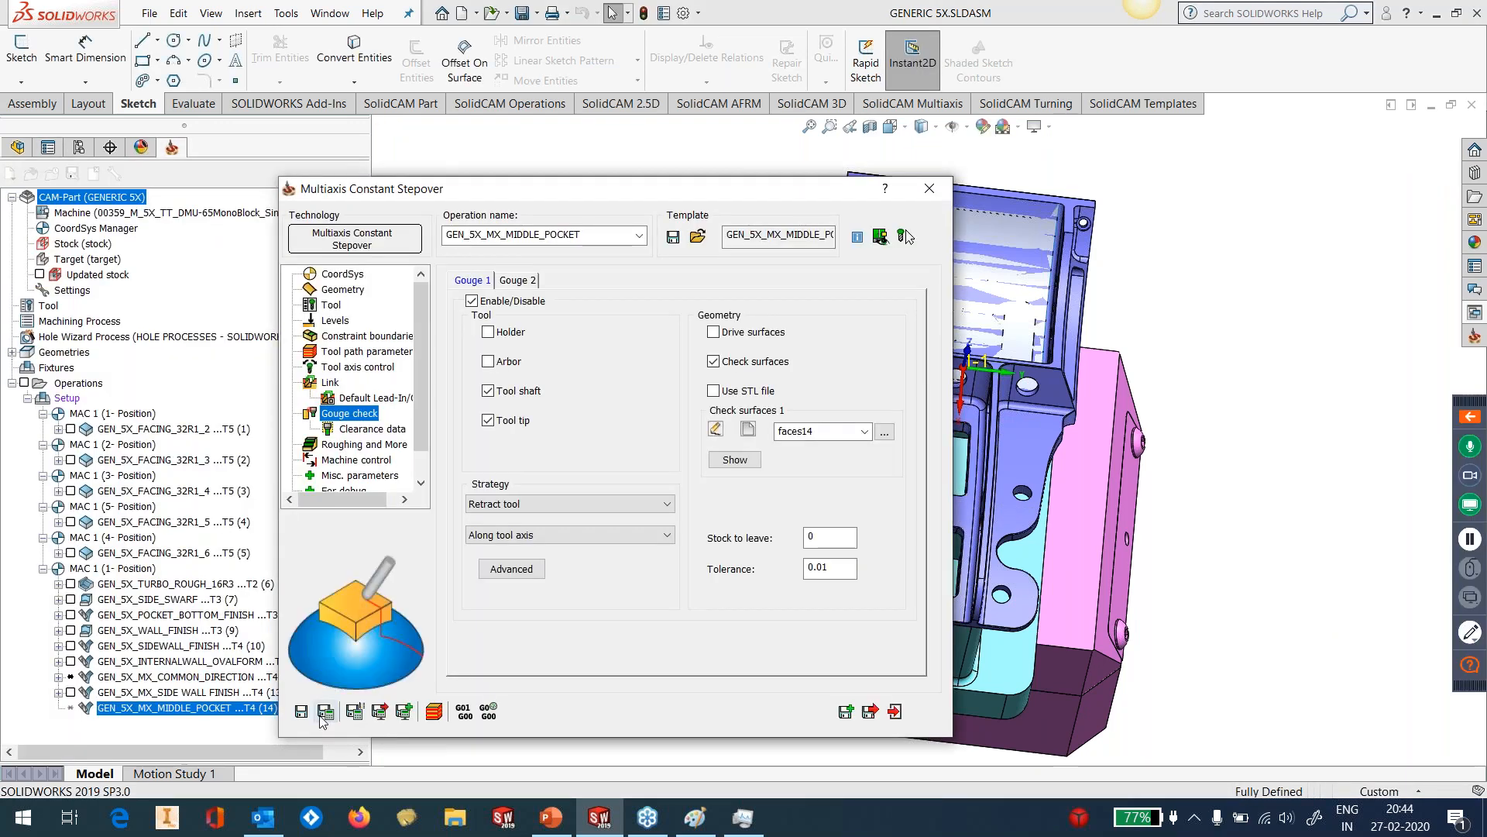
Try to calculate the middle pocket operation with contour9 as its manually created constraint boundary.
{"action": "left_click", "coordinate": [801, 470]}
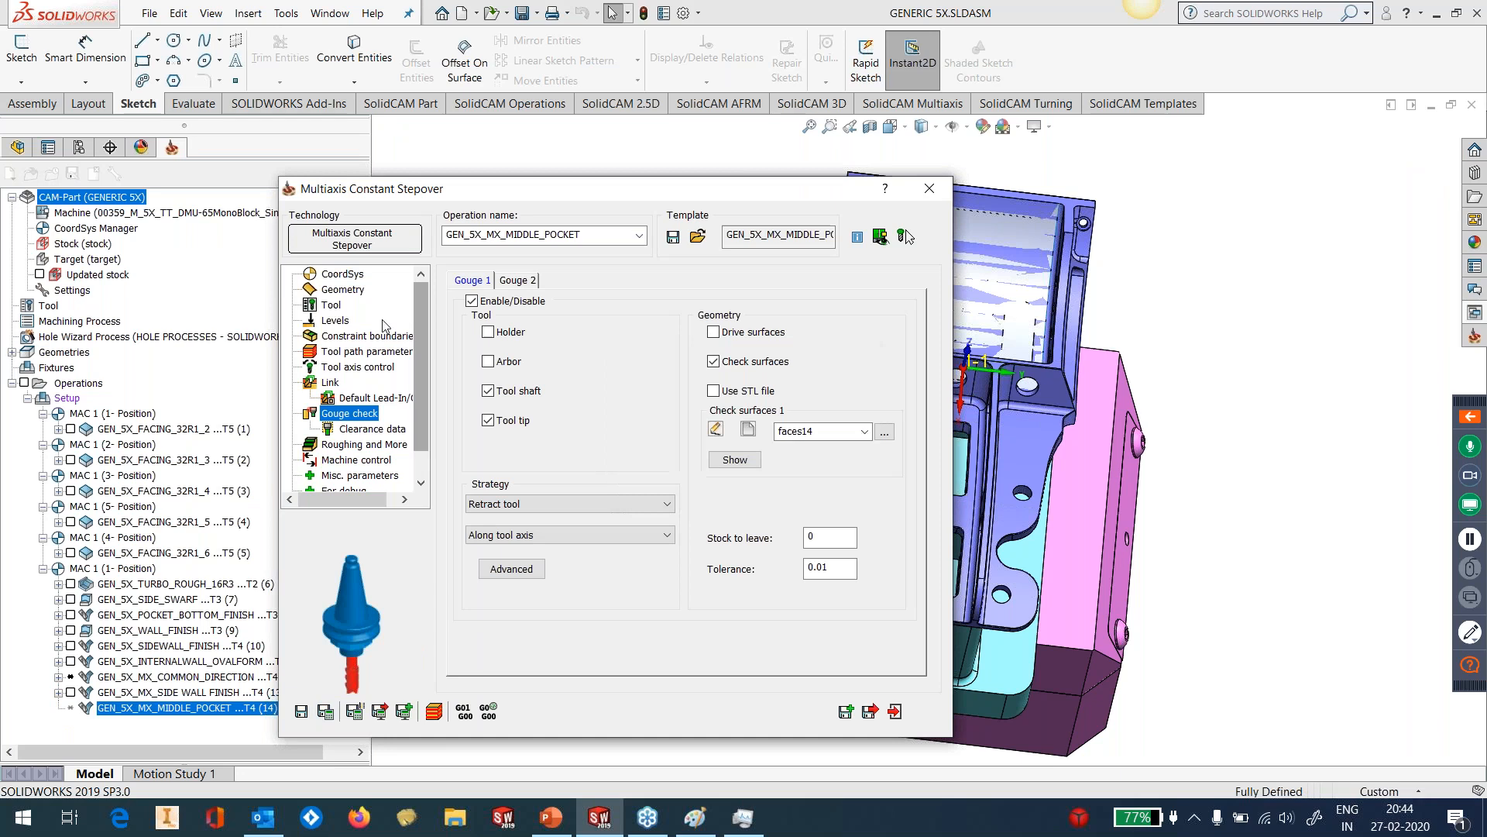
{"action": "left_click", "coordinate": [348, 336]}
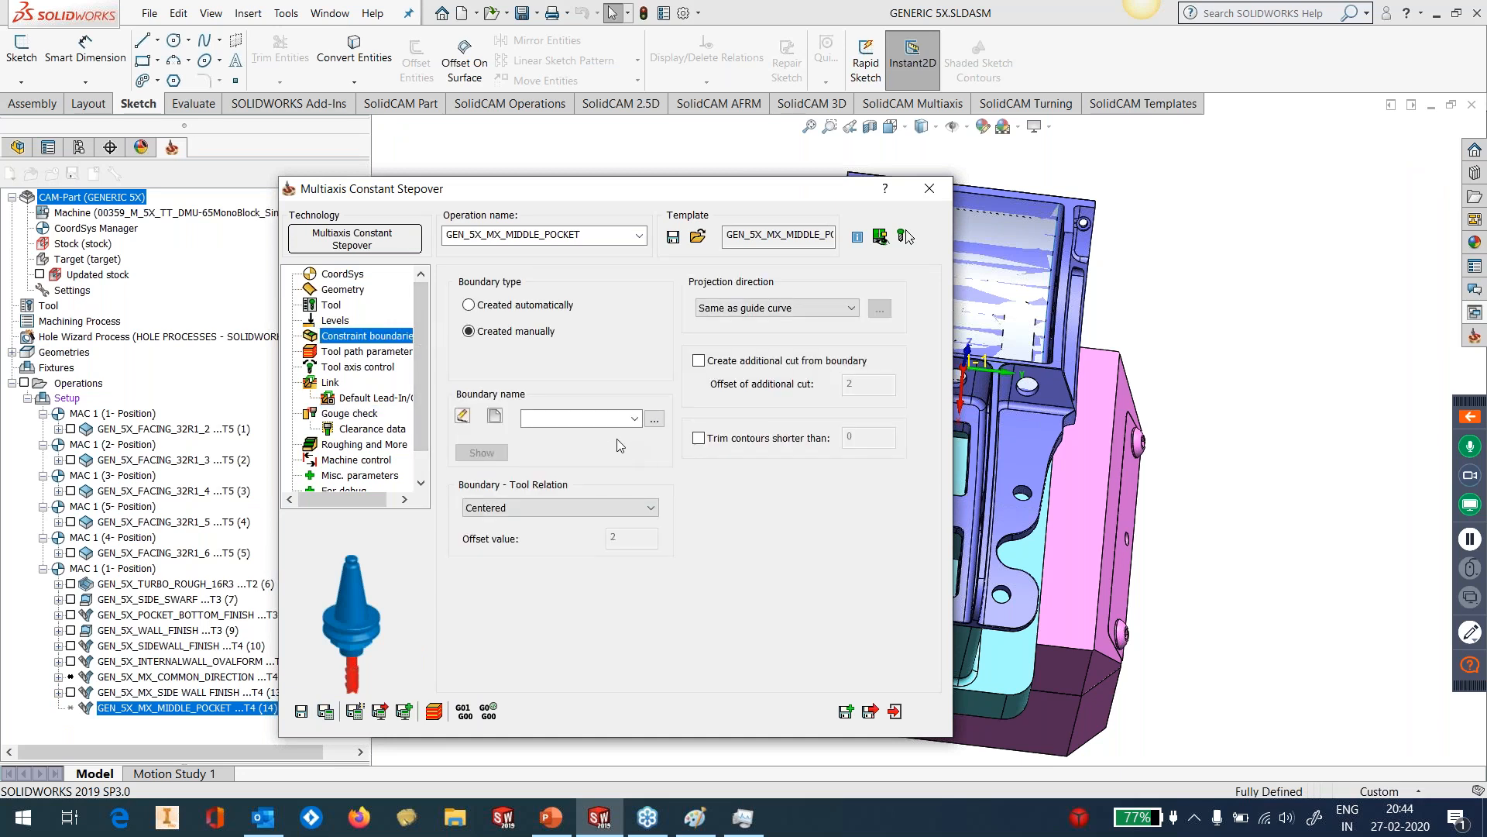
{"action": "left_click", "coordinate": [328, 287]}
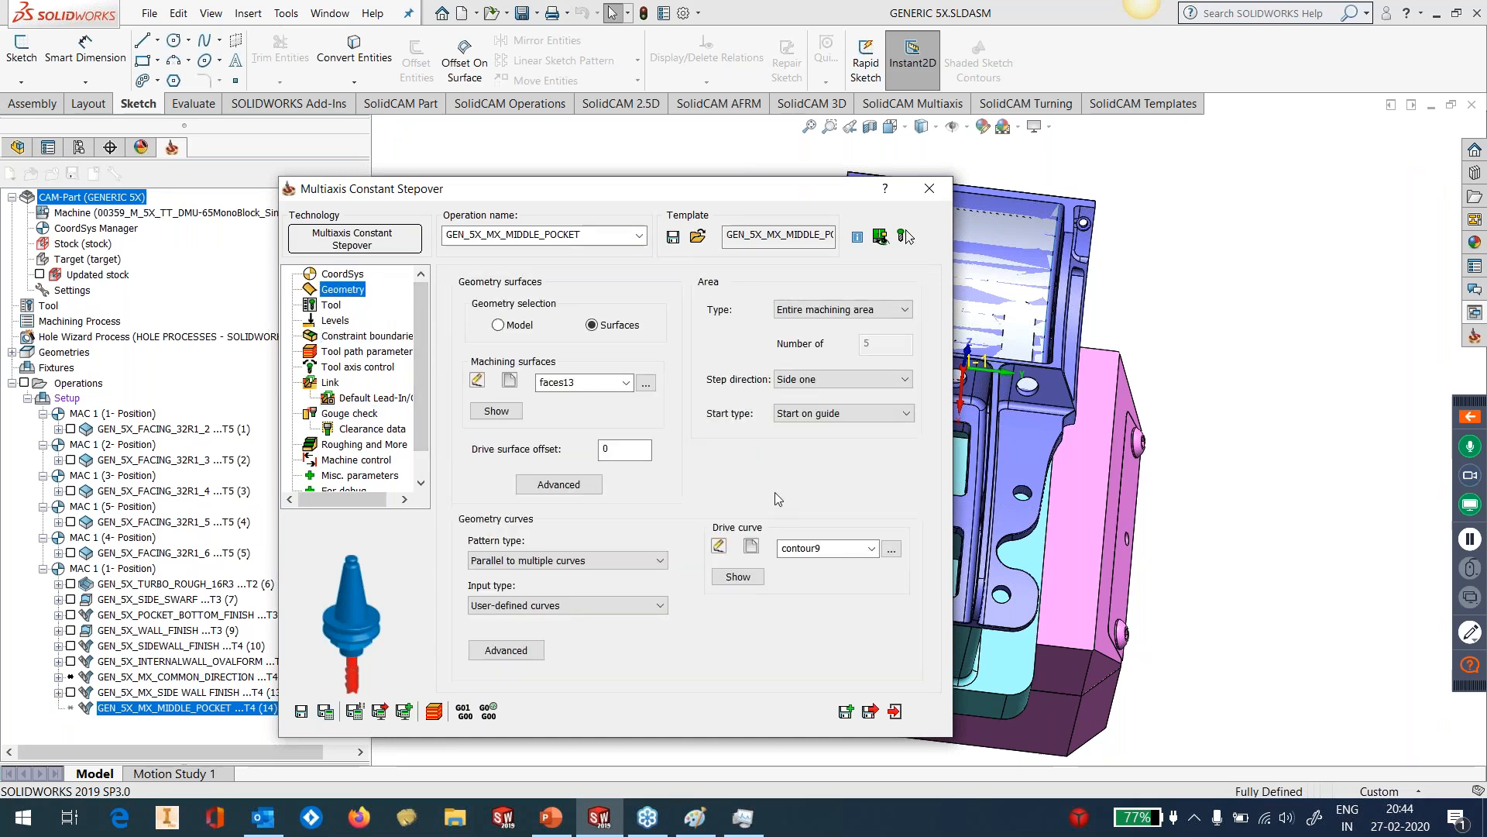
{"action": "left_click", "coordinate": [352, 336]}
{"action": "left_click", "coordinate": [634, 418]}
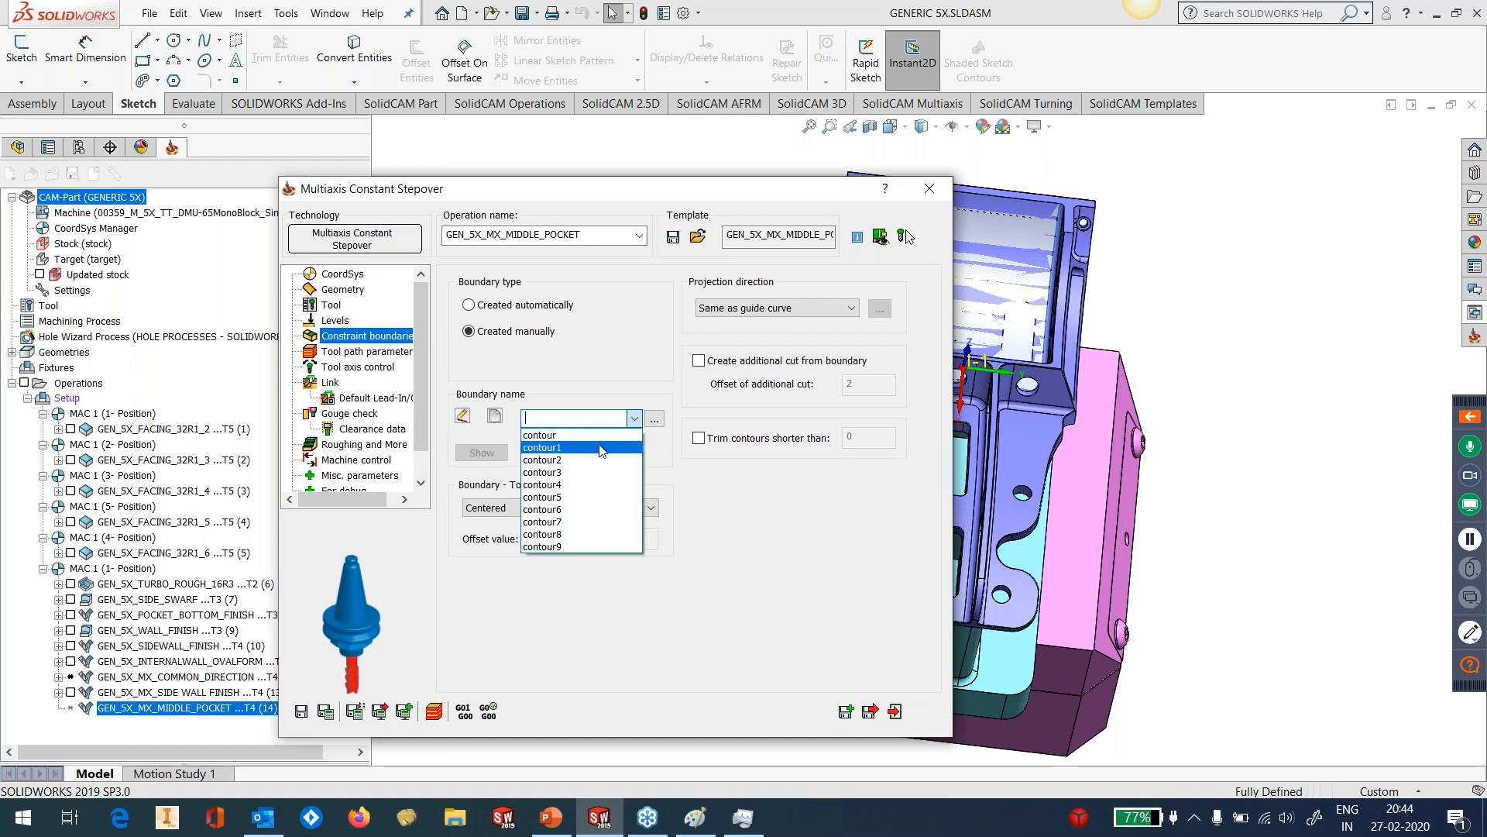
{"action": "left_click", "coordinate": [581, 541]}
{"action": "left_click", "coordinate": [325, 711]}
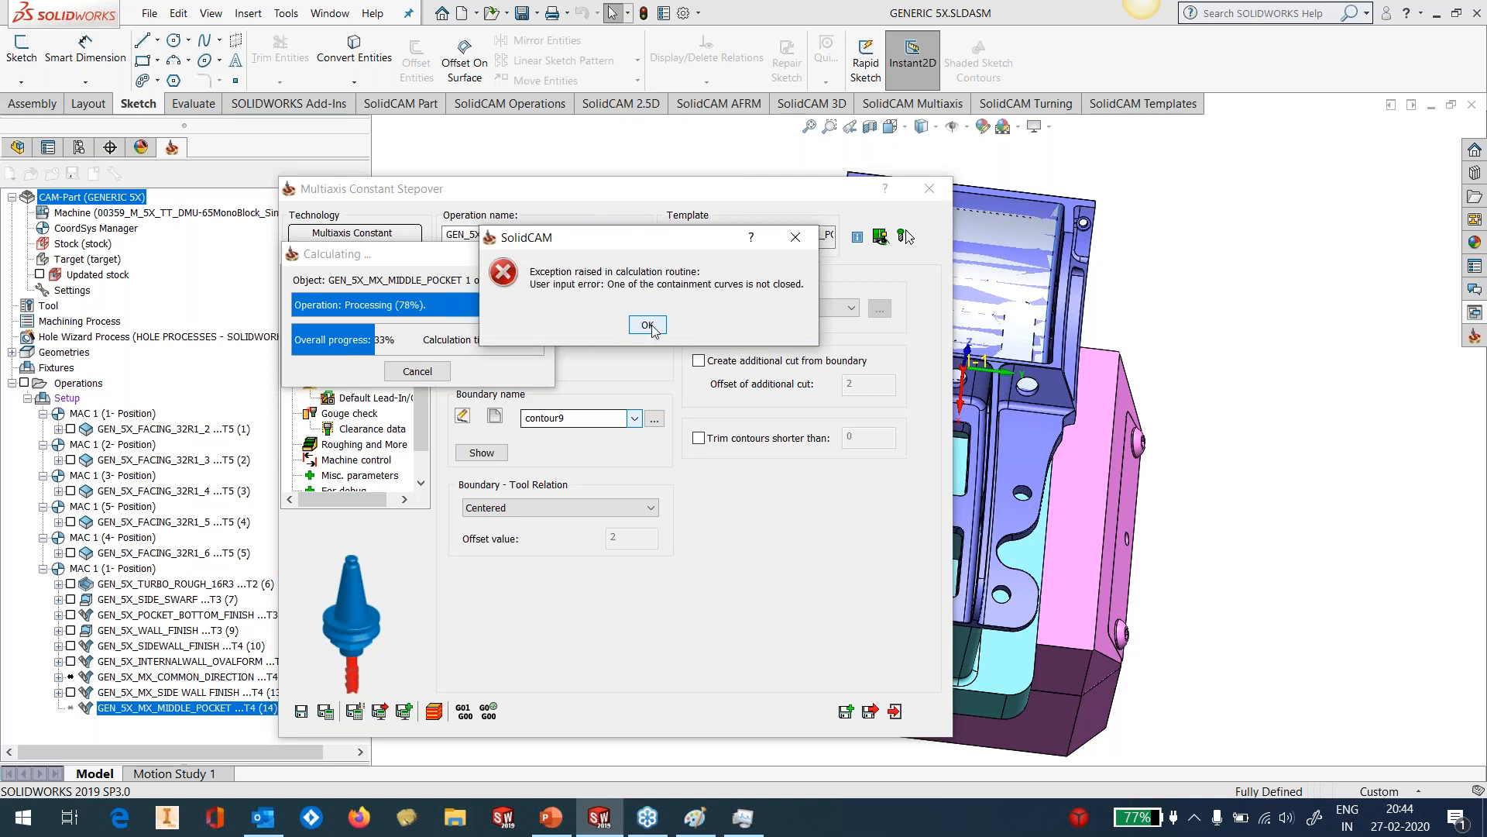
{"action": "left_click", "coordinate": [653, 329]}
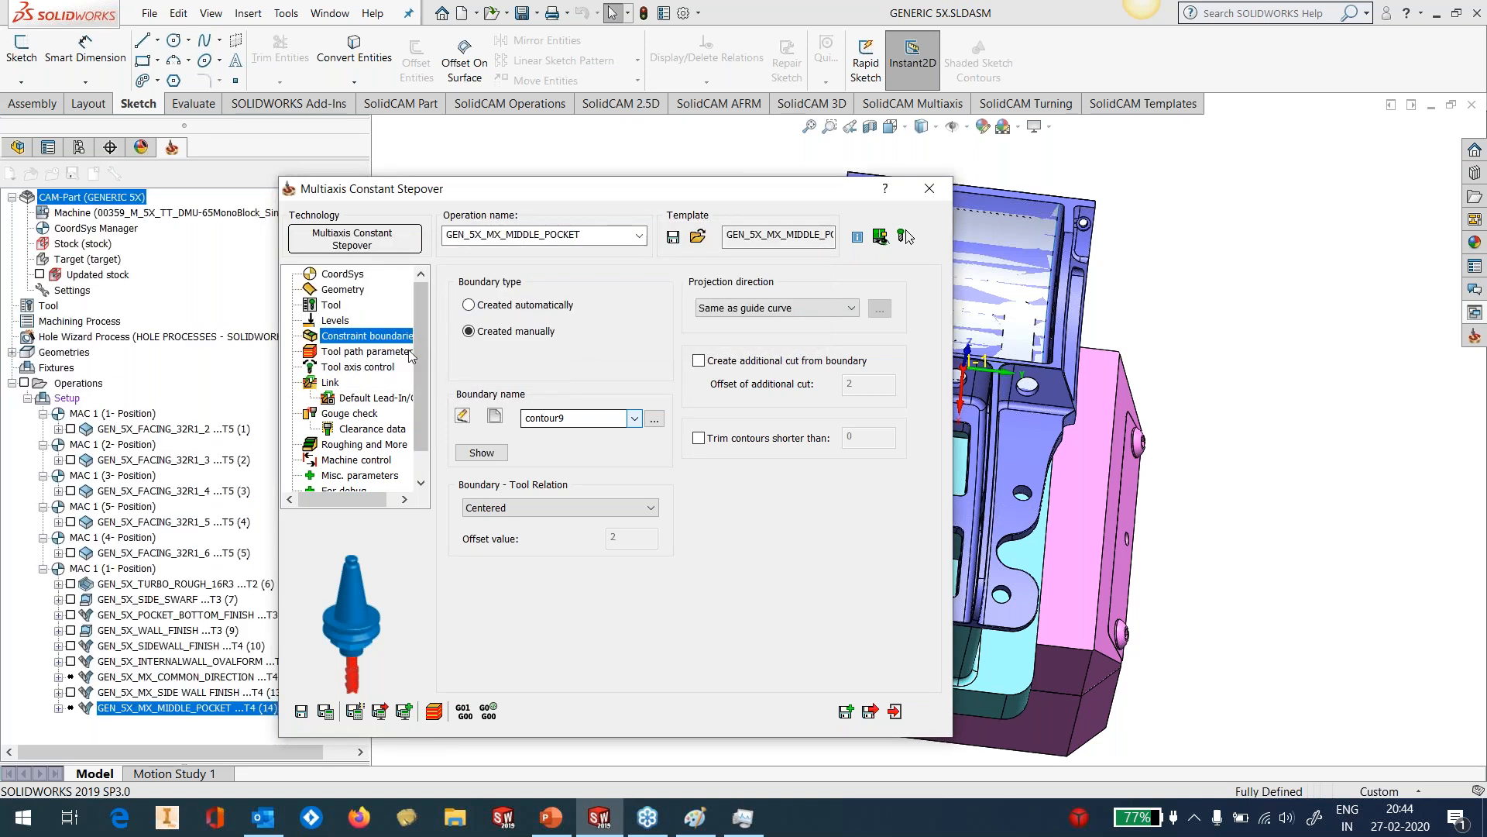
Set the constraint boundary type to created automatically, then save and calculate the middle pocket operation.
{"action": "left_click", "coordinate": [395, 355]}
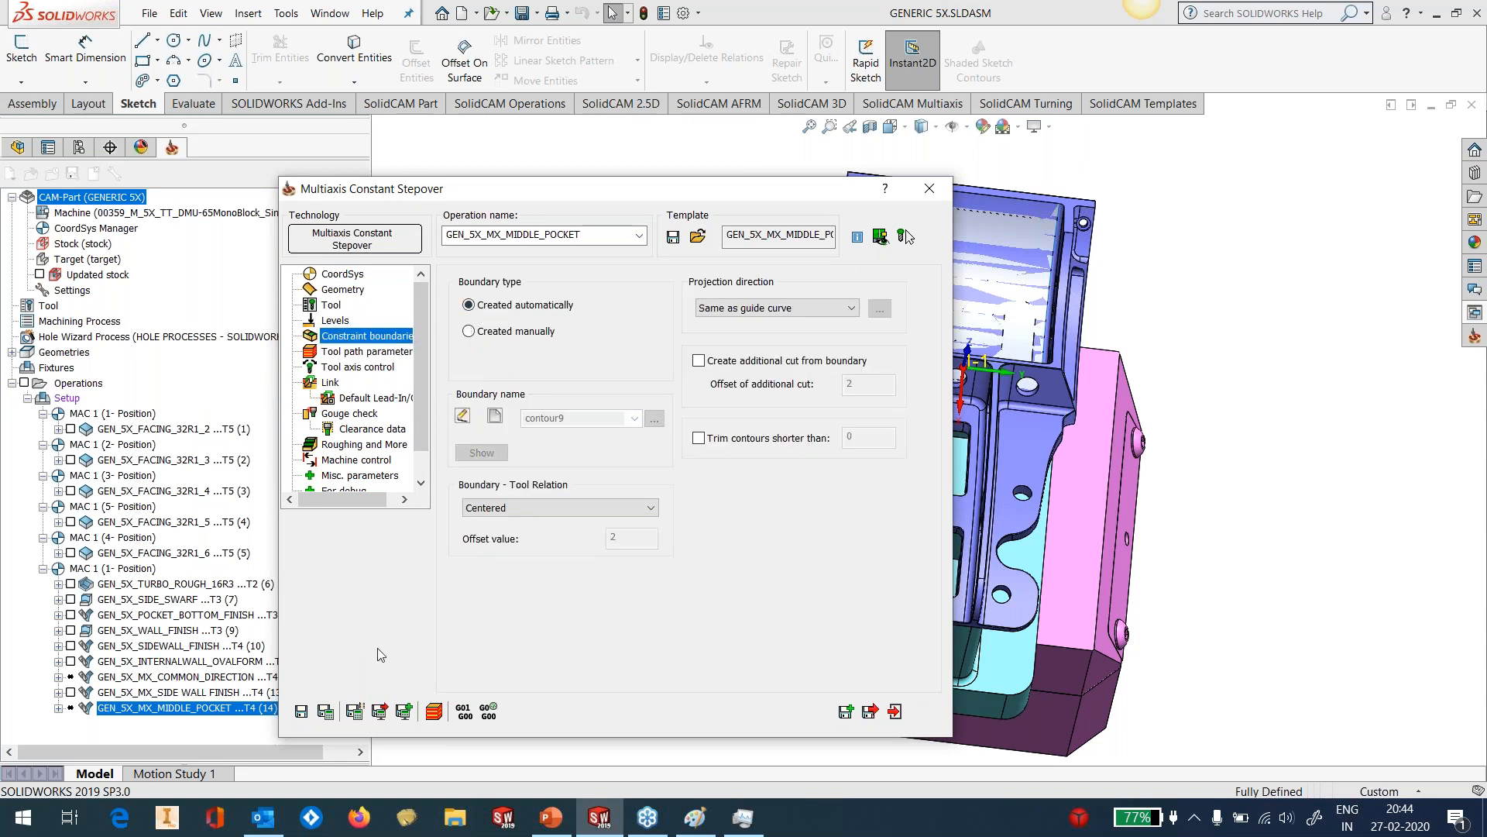
{"action": "left_click", "coordinate": [326, 710]}
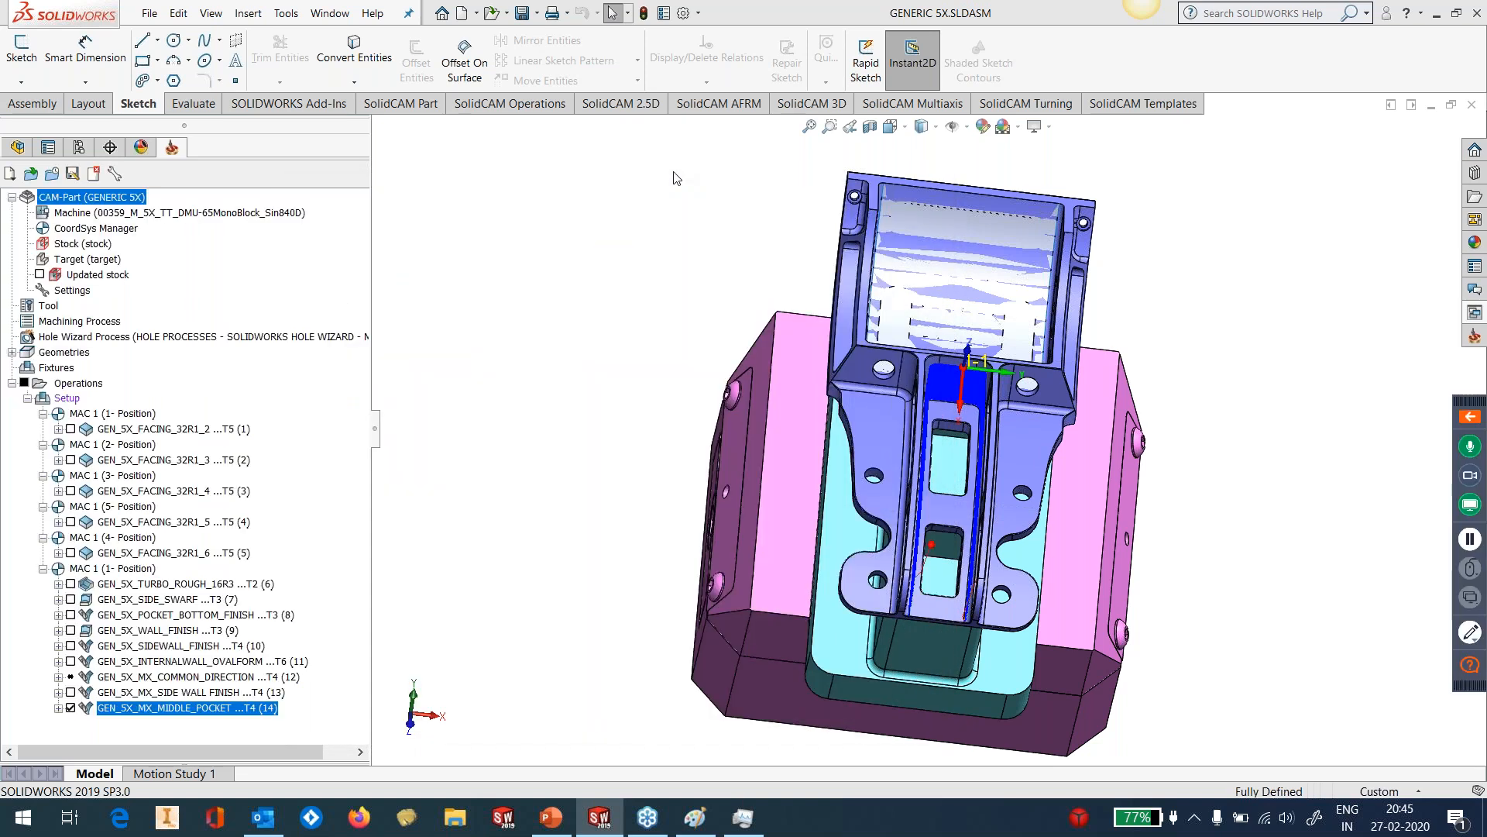
Simulate the GEN_5X_MX_MIDDLE_POCKET tool path on the host CAD model between the ribs.
{"action": "scroll", "coordinate": [933, 515], "scroll_direction": "down", "scroll_amount": 5}
{"action": "middle_click_drag", "start_coordinate": [933, 514], "coordinate": [971, 429]}
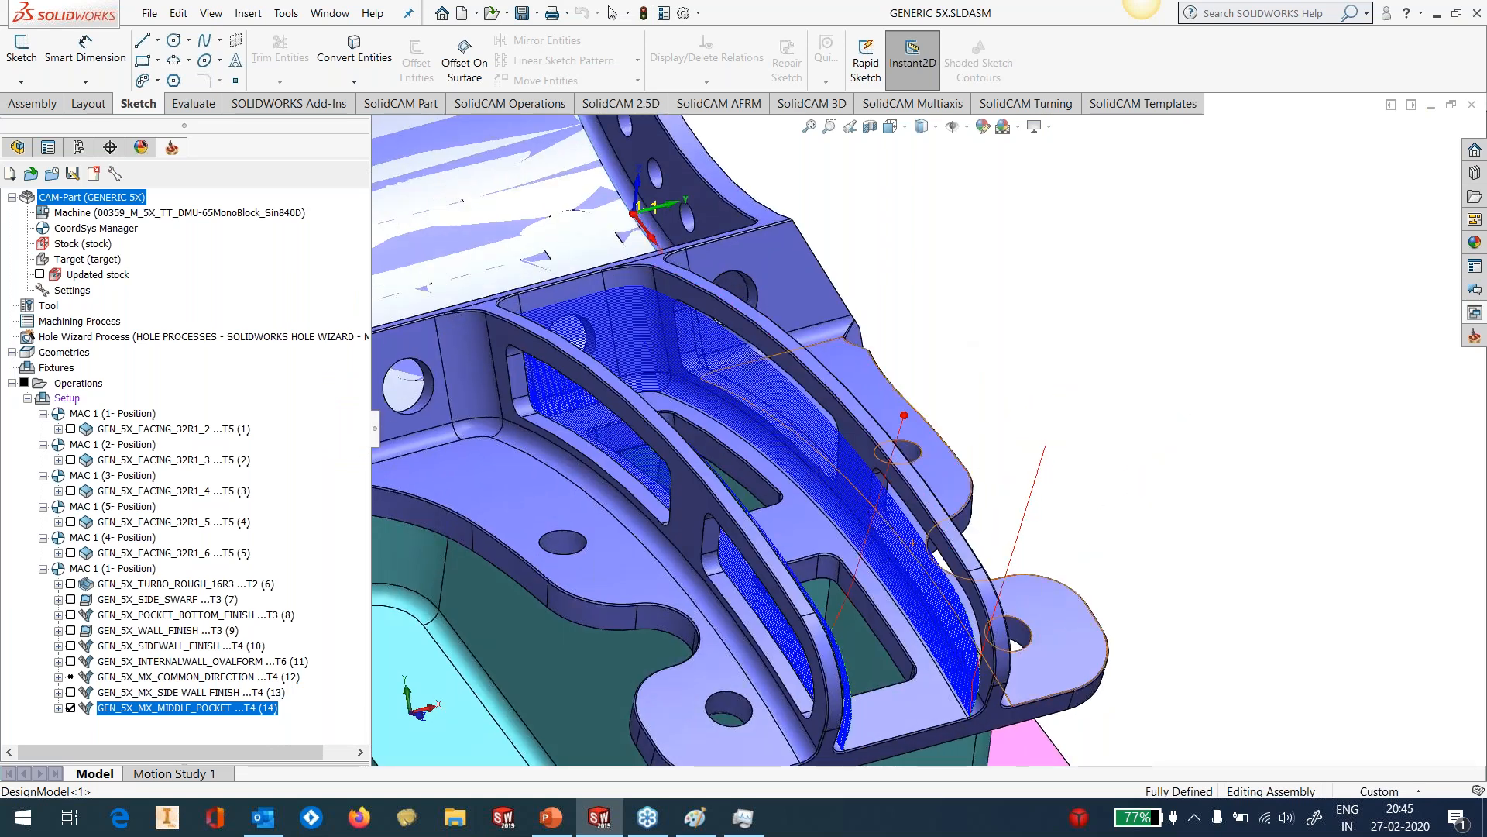
{"action": "scroll", "coordinate": [922, 443], "scroll_direction": "up", "scroll_amount": 1}
{"action": "right_click", "coordinate": [206, 711]}
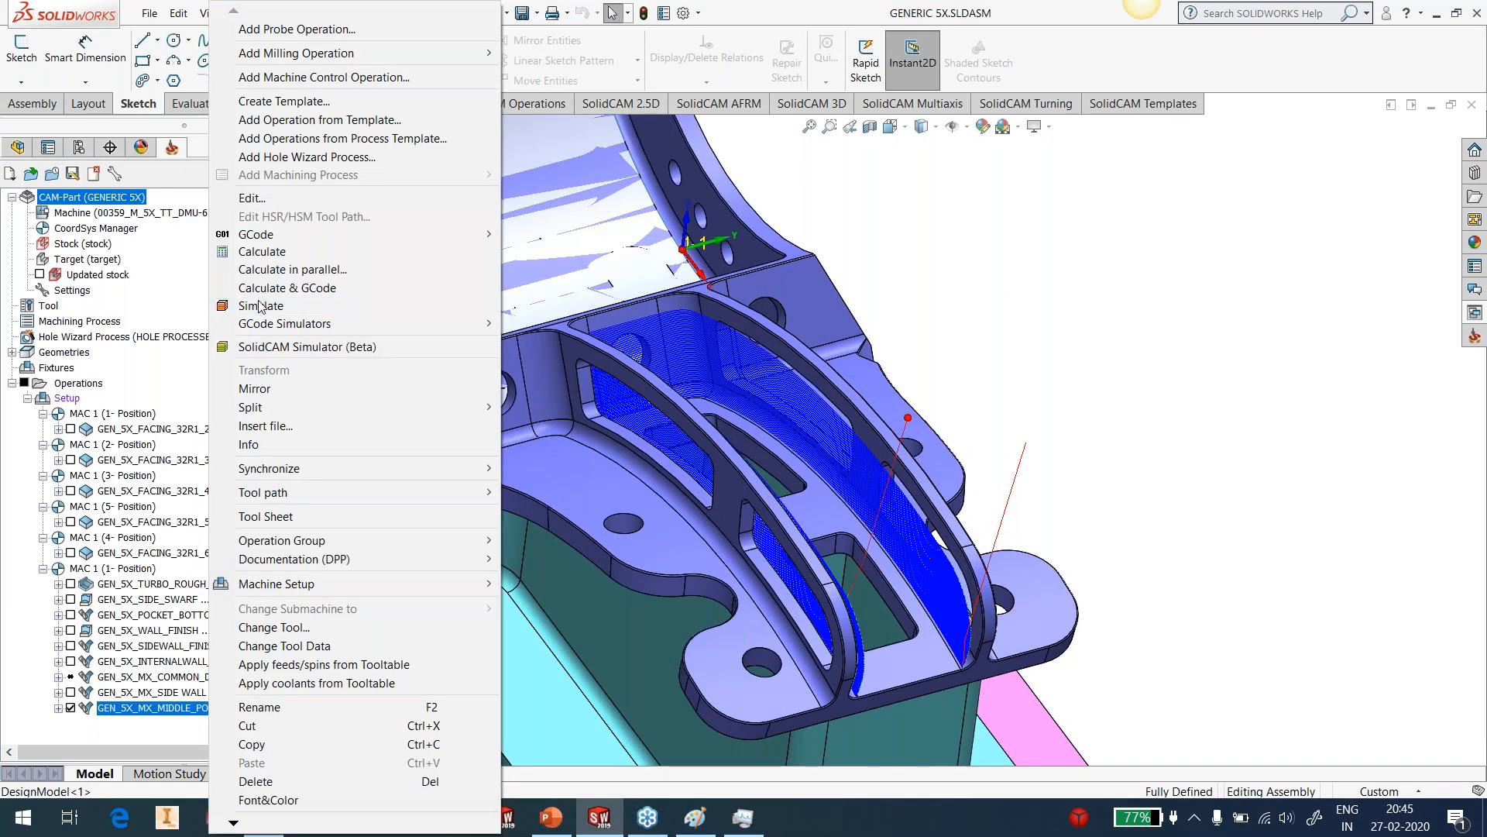
{"action": "left_click", "coordinate": [266, 306]}
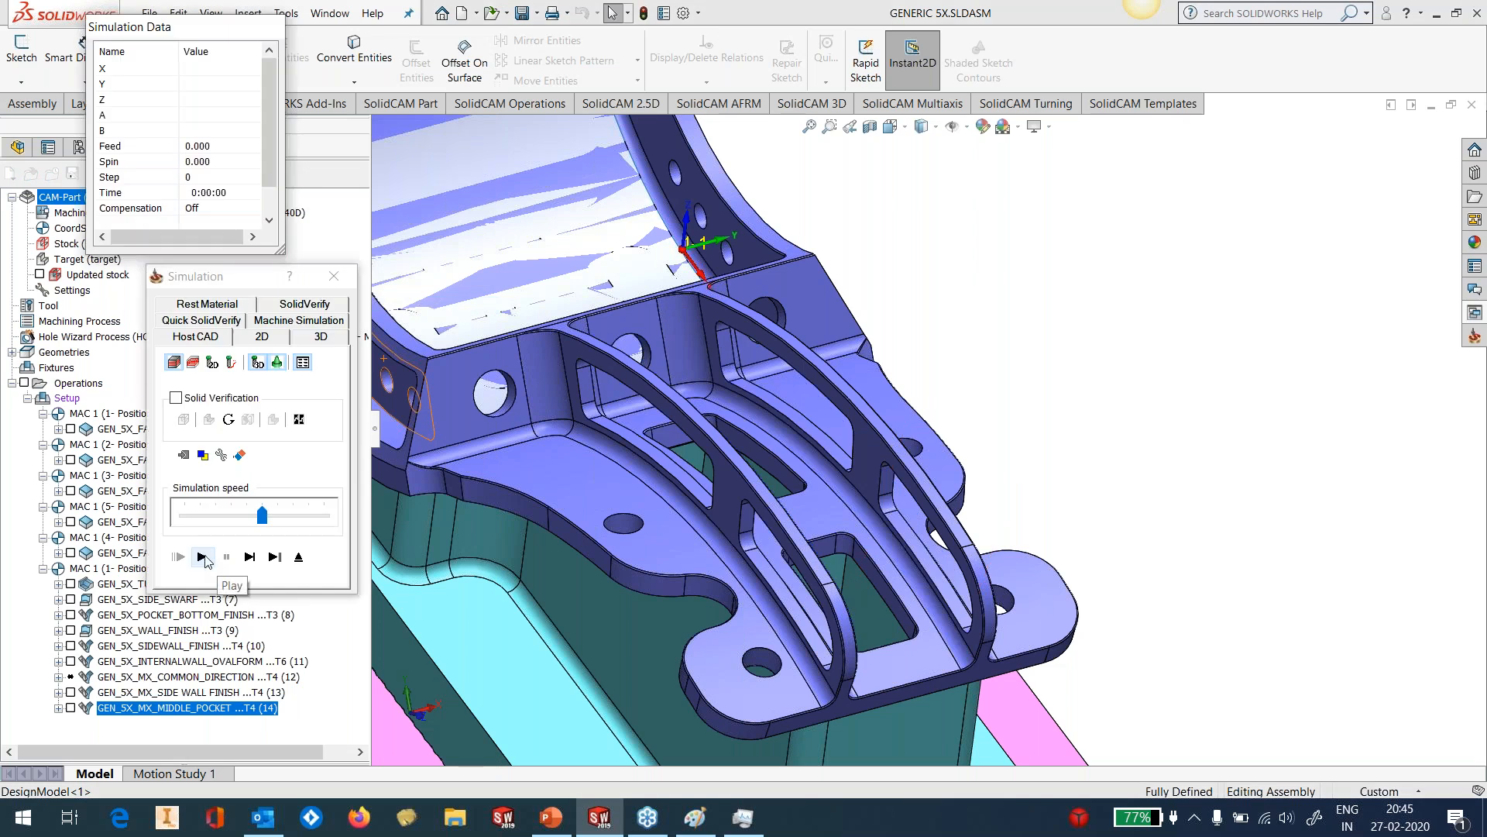
{"action": "left_click", "coordinate": [203, 557]}
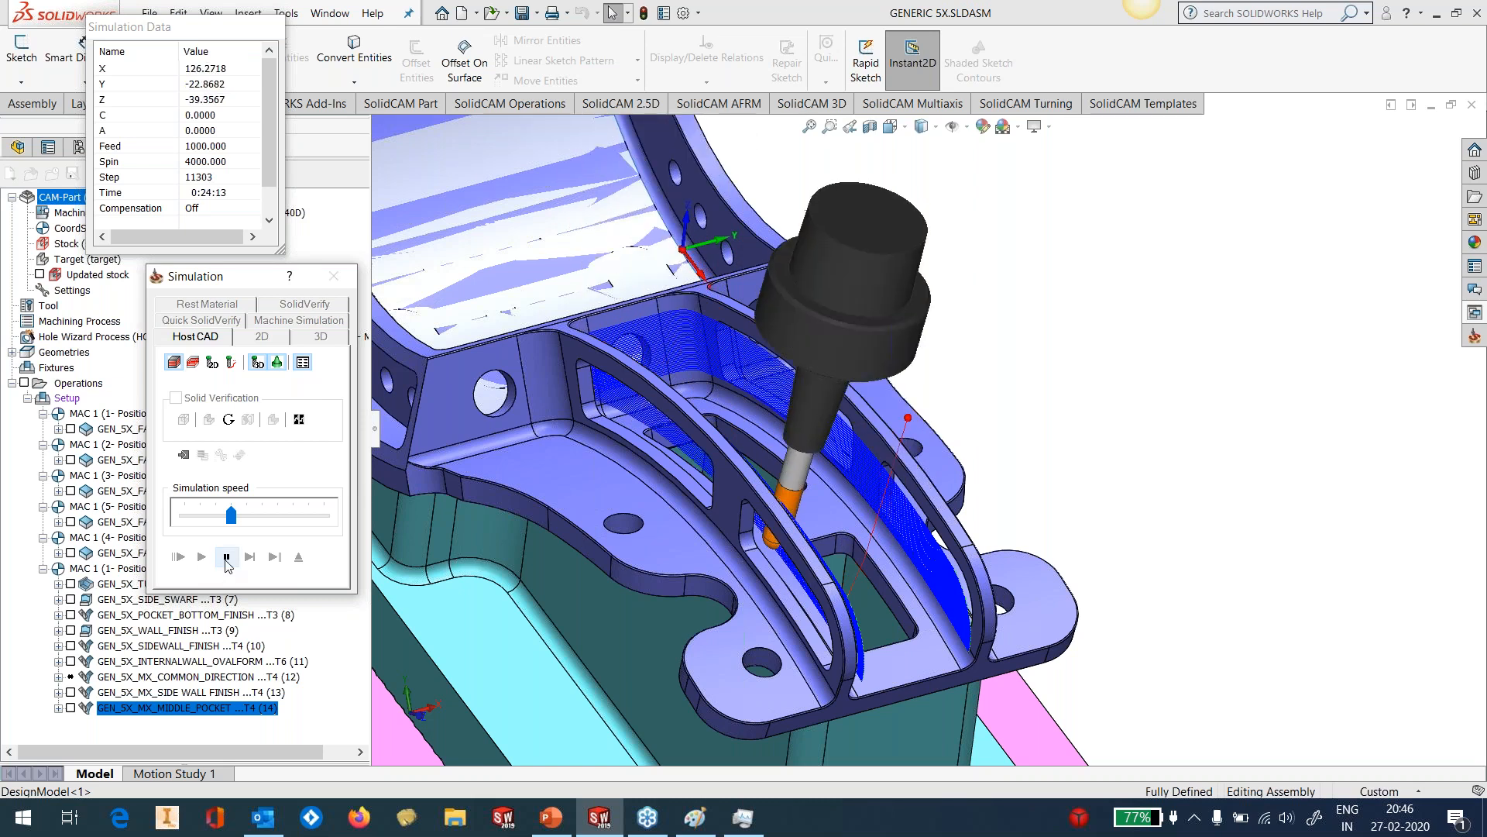
{"action": "left_click", "coordinate": [1483, 661]}
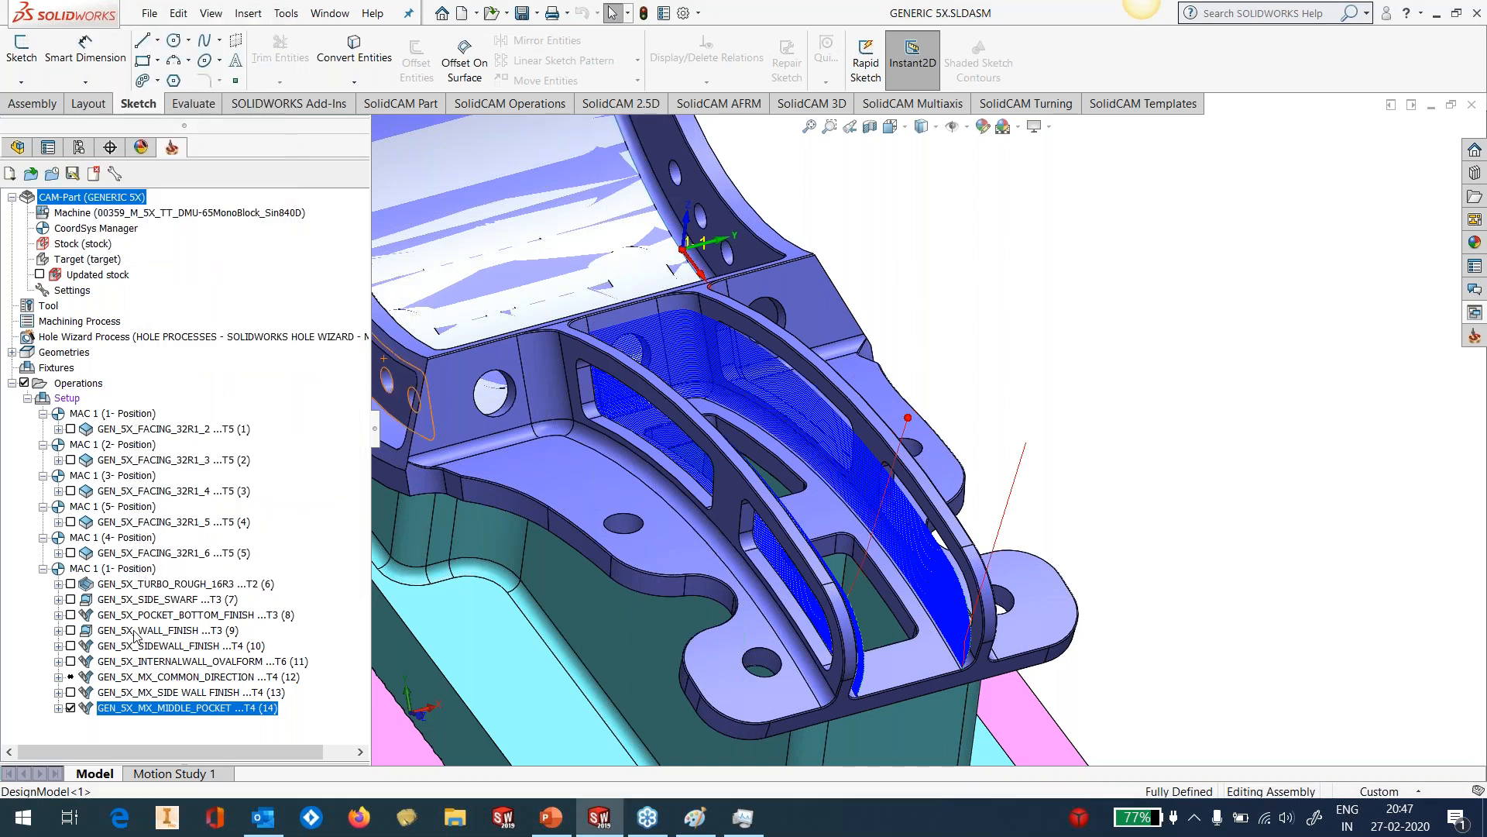
Examine the side tilt and advanced tool axis control settings of the GEN_5X_SIDEWALL_FINISH operation.
{"action": "double_click", "coordinate": [135, 630]}
{"action": "left_click", "coordinate": [930, 192]}
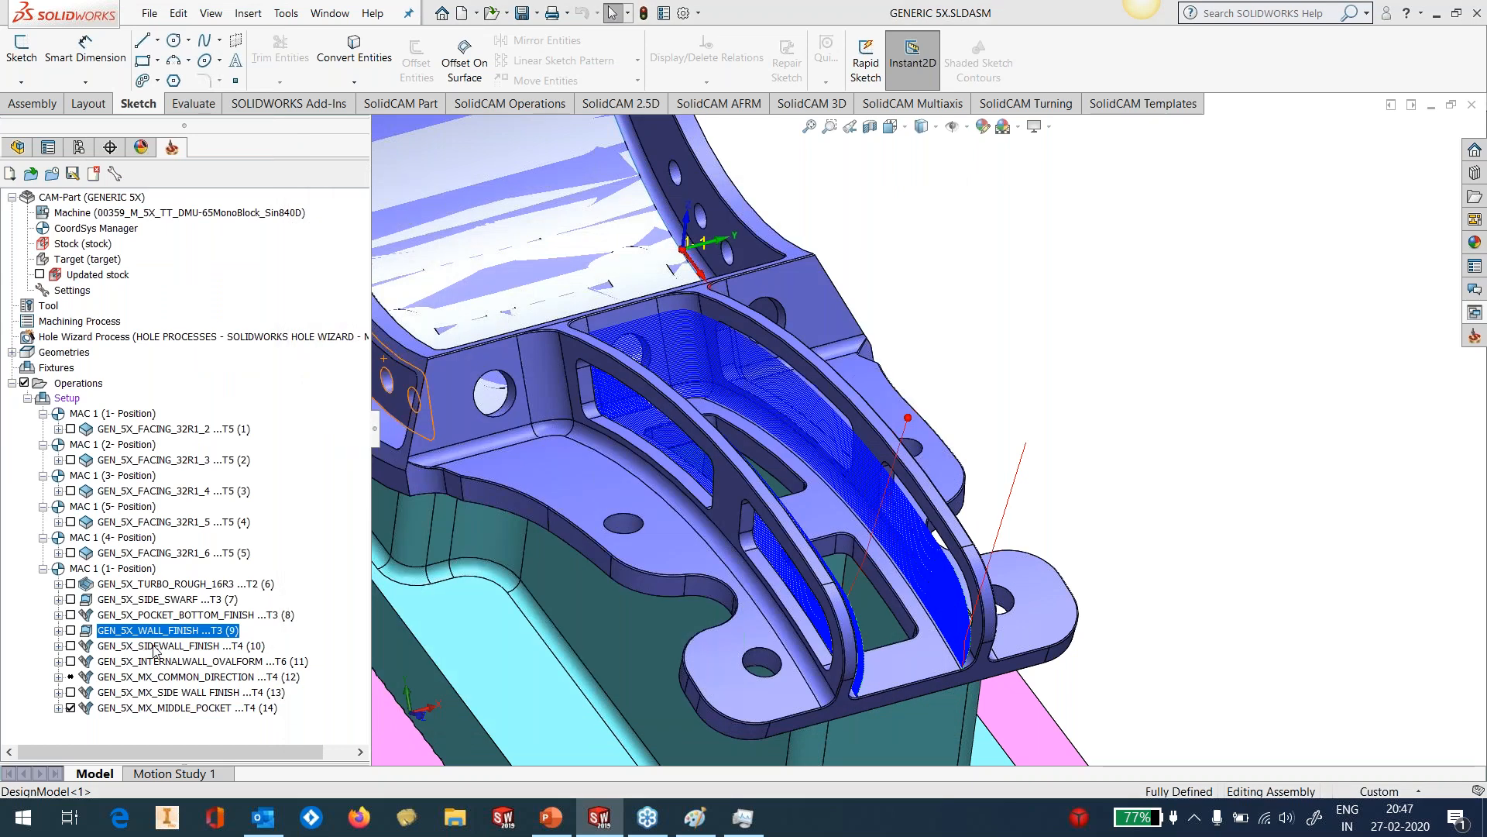
{"action": "double_click", "coordinate": [155, 645]}
{"action": "left_click", "coordinate": [360, 353]}
{"action": "left_click", "coordinate": [516, 282]}
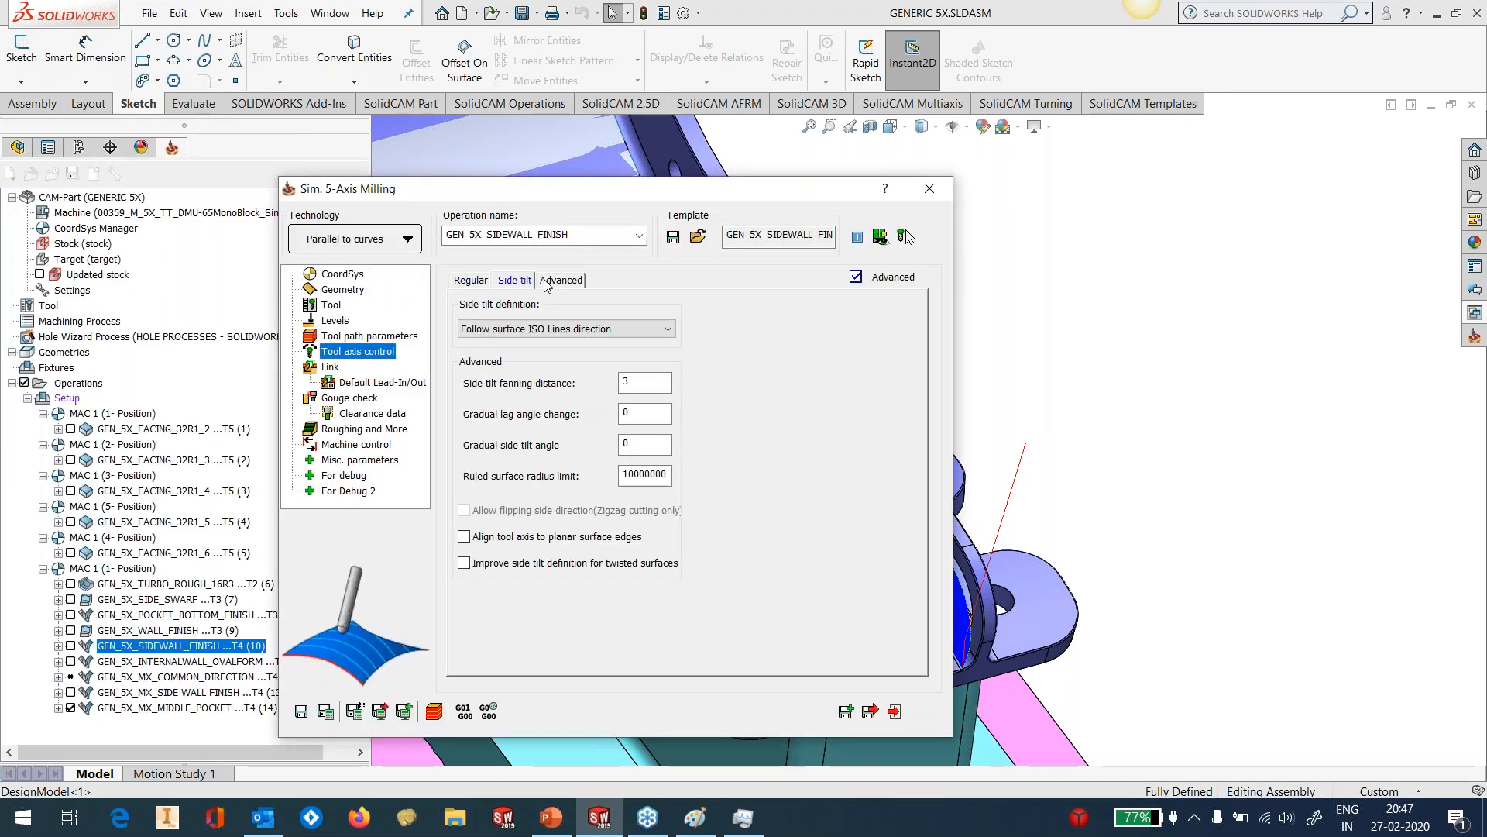
{"action": "left_click", "coordinate": [561, 281]}
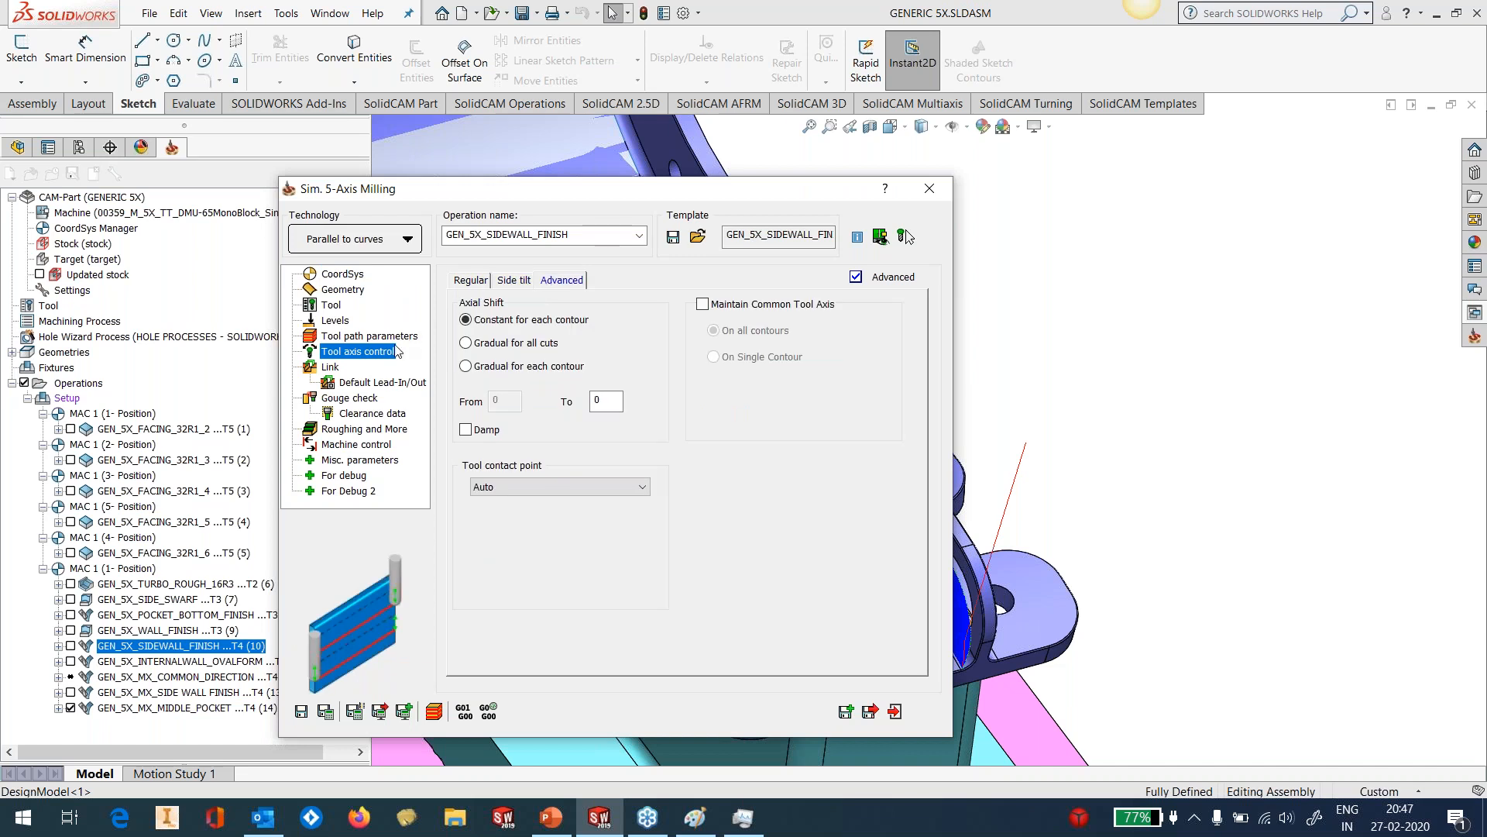
Enable 3D Tool Compensation in the tool path parameters of the GEN_5X_SIDEWALL_FINISH operation.
{"action": "left_click", "coordinate": [357, 337]}
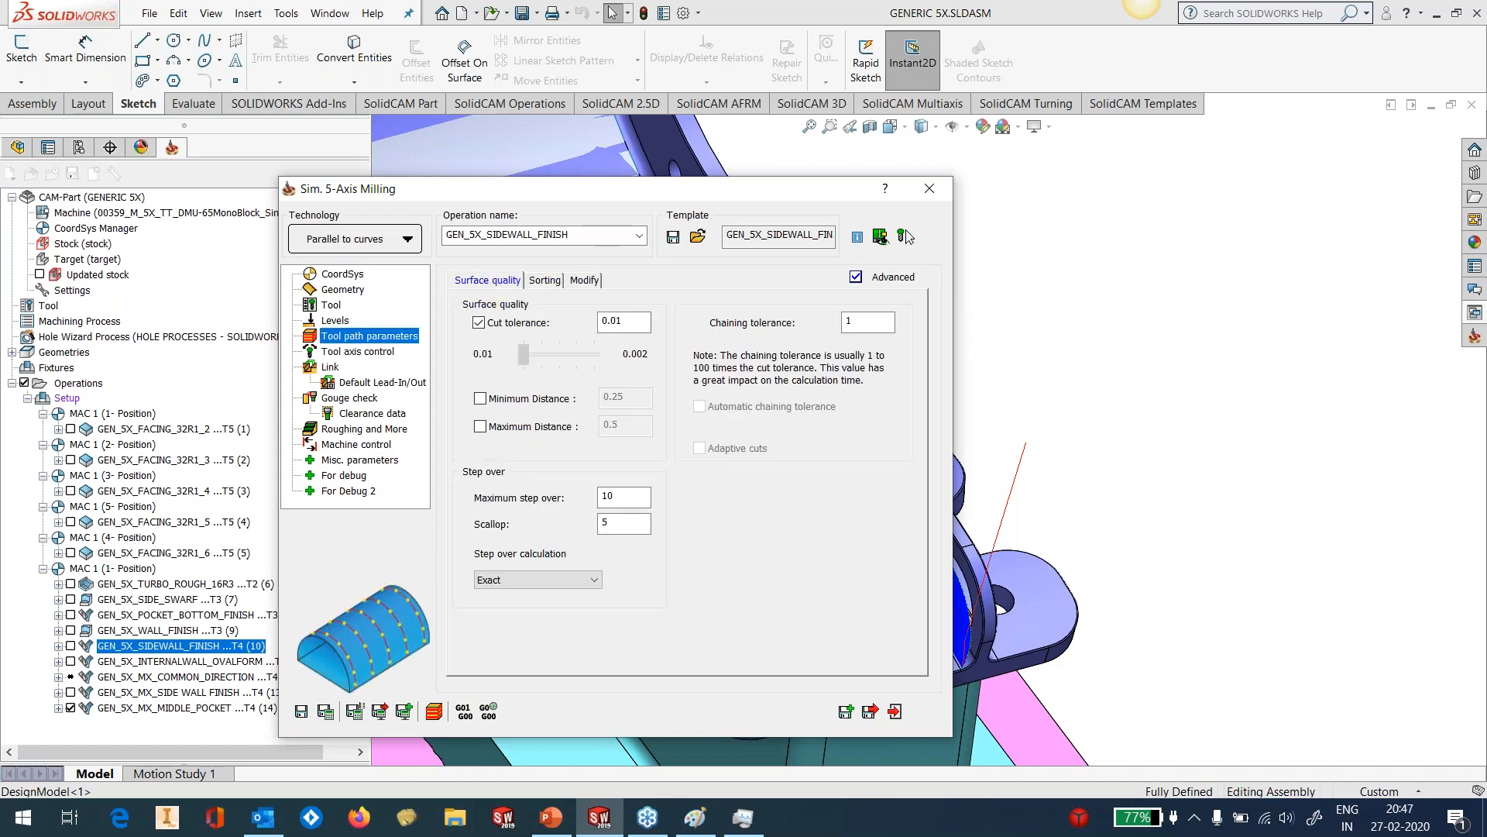
{"action": "left_click", "coordinate": [546, 281]}
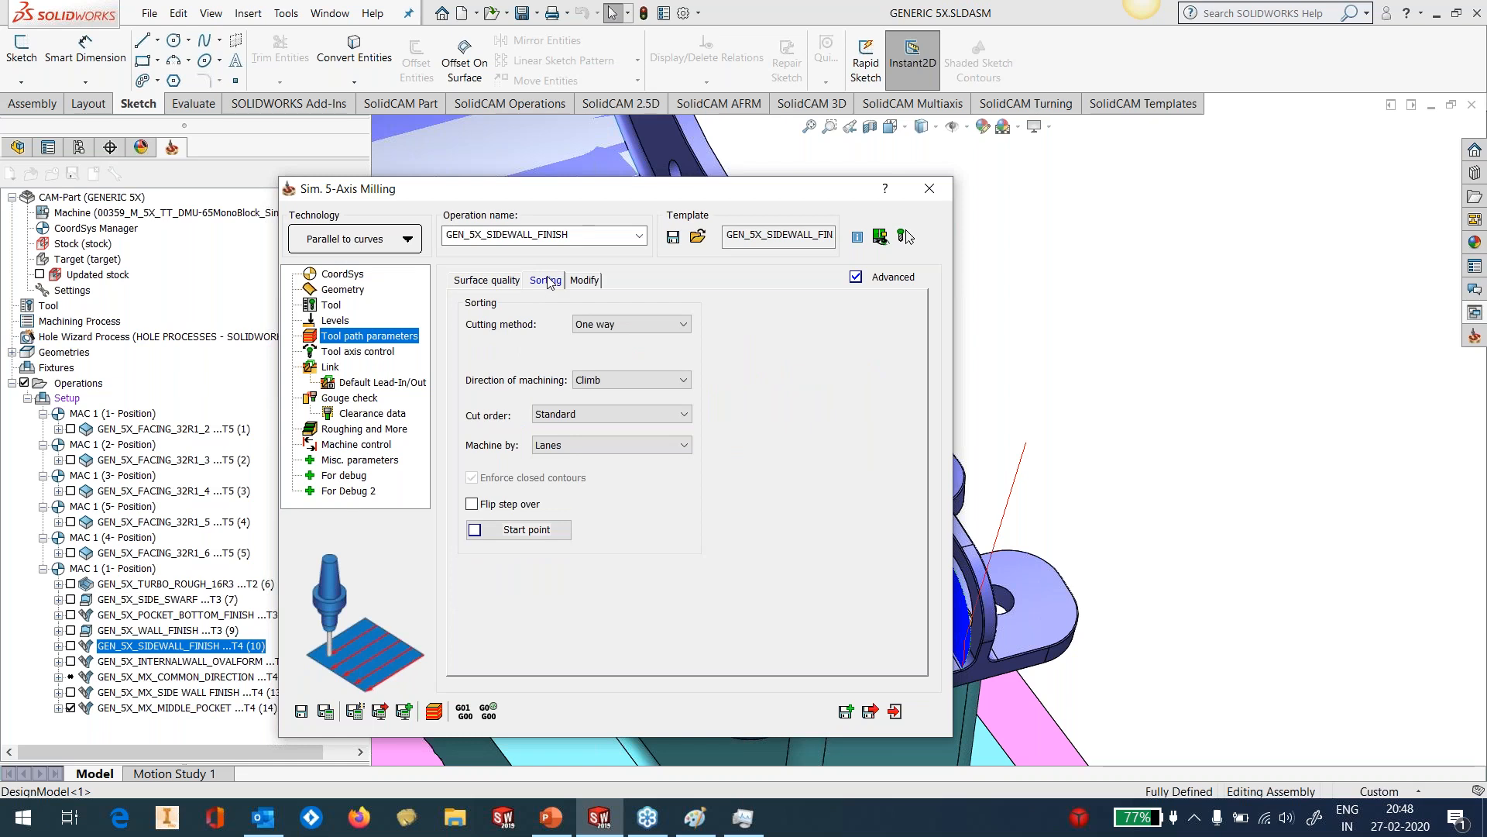
{"action": "left_click", "coordinate": [593, 282]}
{"action": "left_click", "coordinate": [524, 498]}
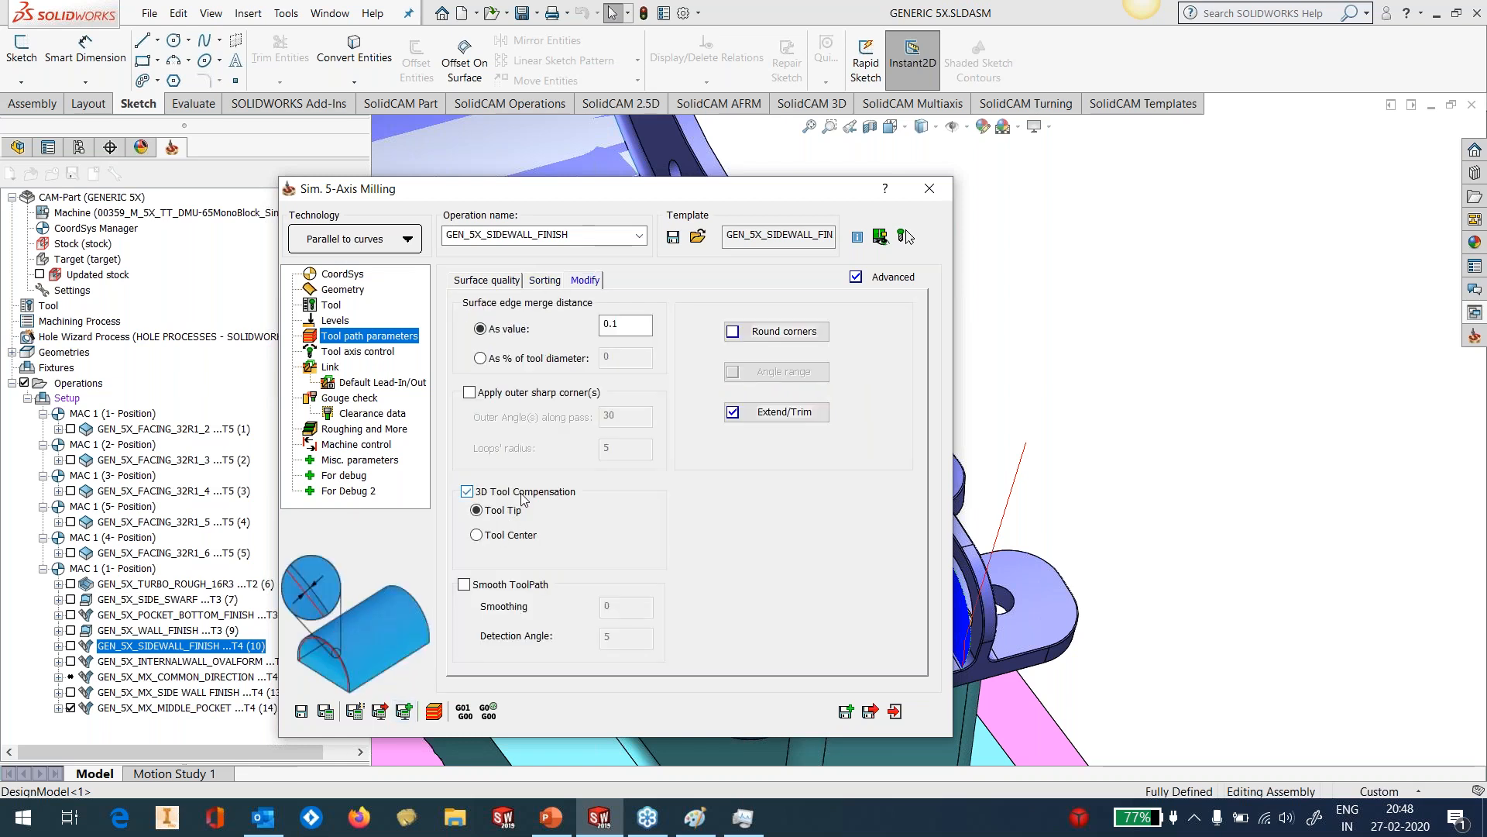